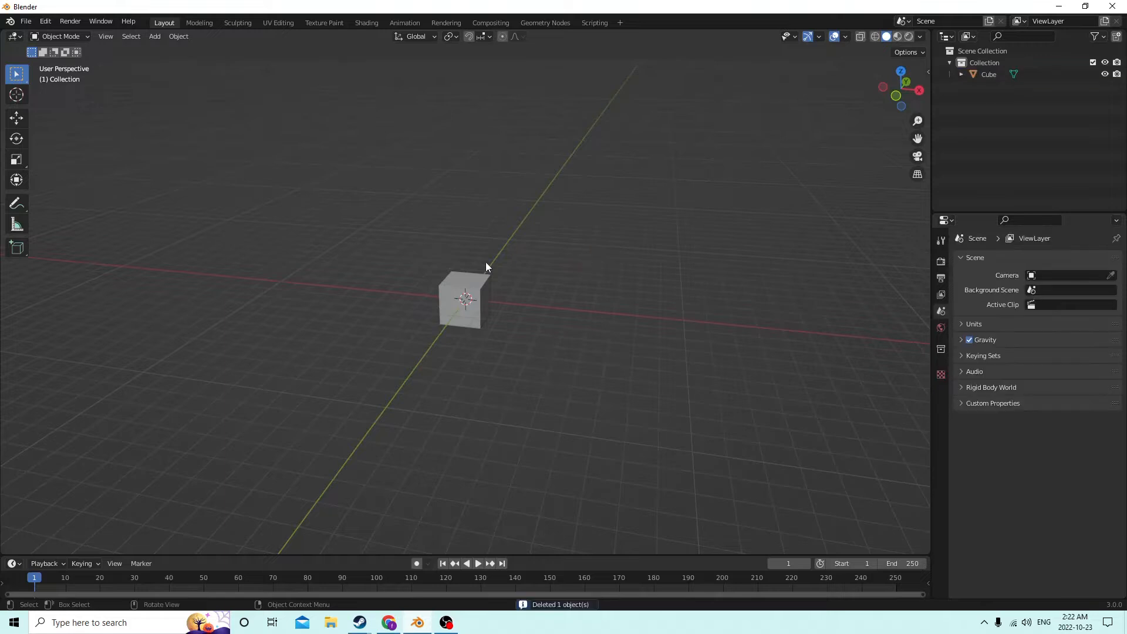
Select the default cube and set the transform orientation to Local
middle_drag(485, 262, 516, 284)
click(475, 283)
scroll(515, 284, up, 1)
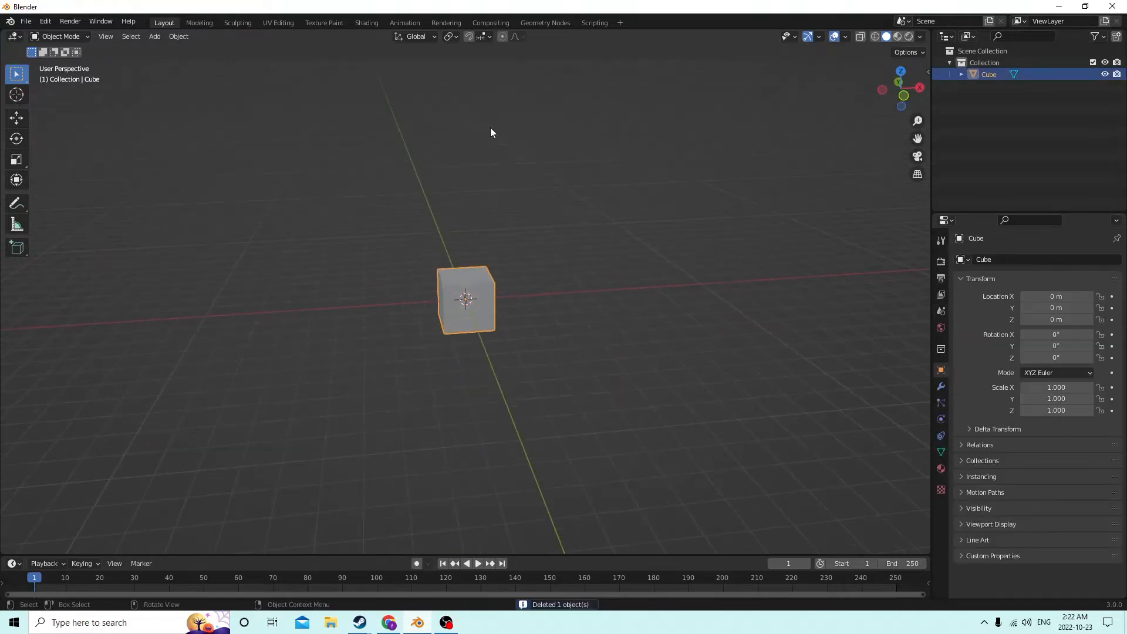
click(434, 37)
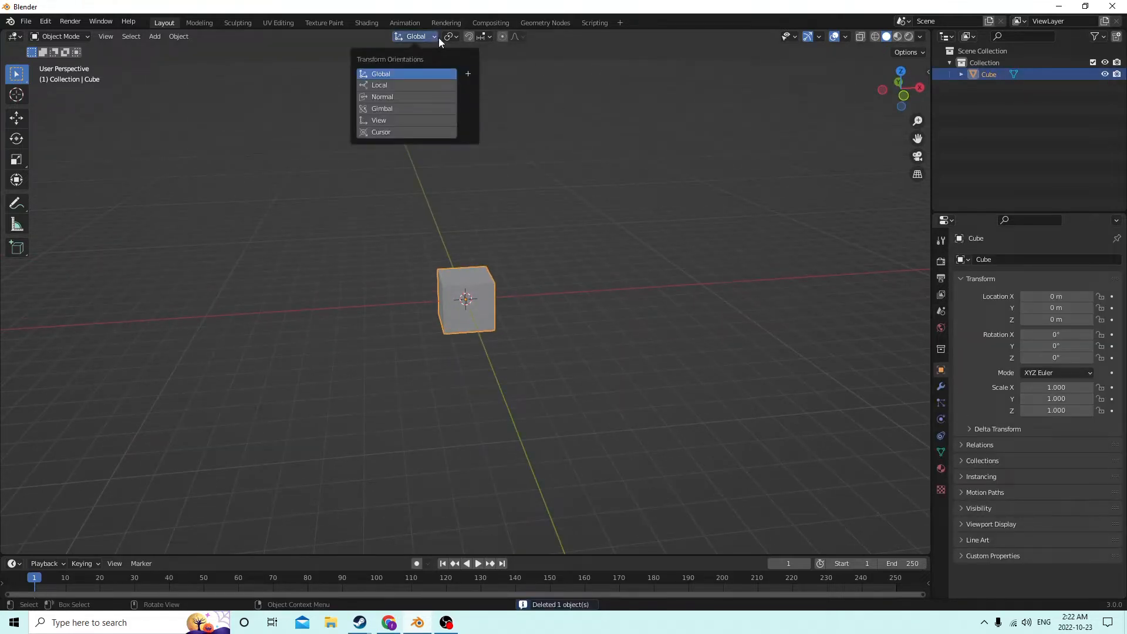
click(422, 86)
Set the scene's unit scale to 0.01
middle_drag(706, 185, 678, 177)
click(941, 312)
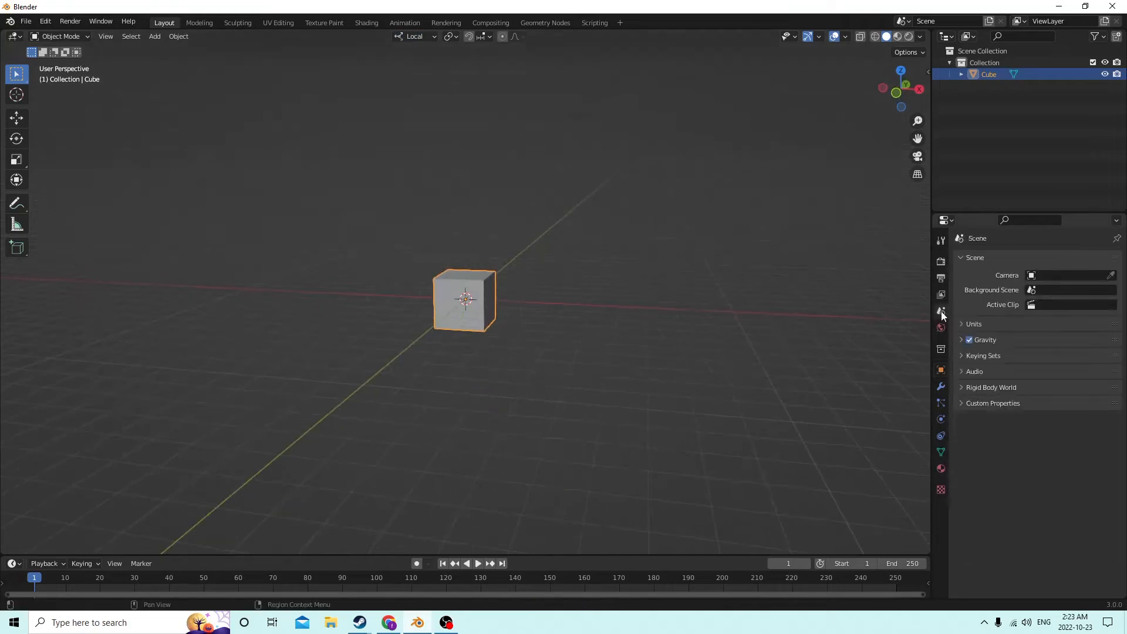
click(971, 323)
click(1055, 354)
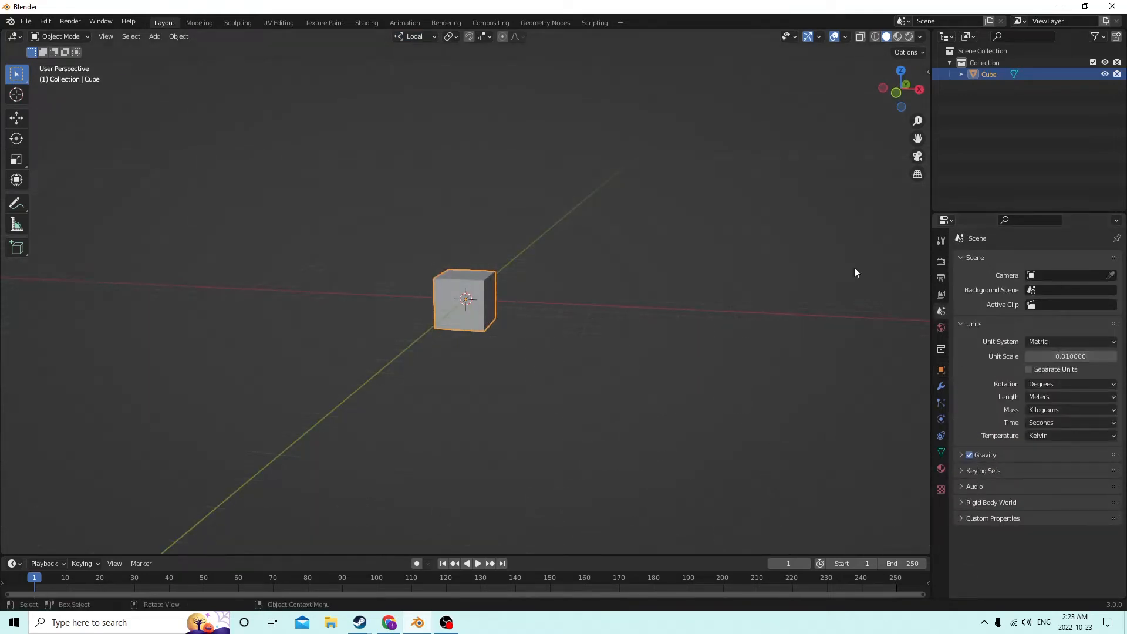
Set the viewport overlay's grid scale to 0.01
middle_drag(855, 270, 778, 276)
middle_drag(406, 6, 775, 76)
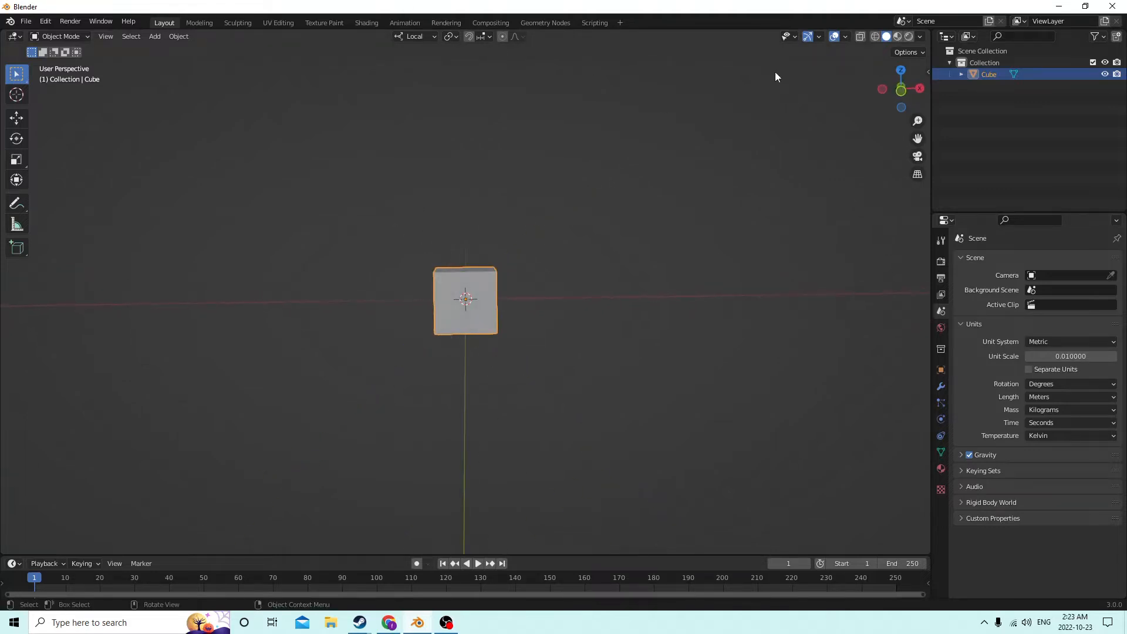
click(846, 36)
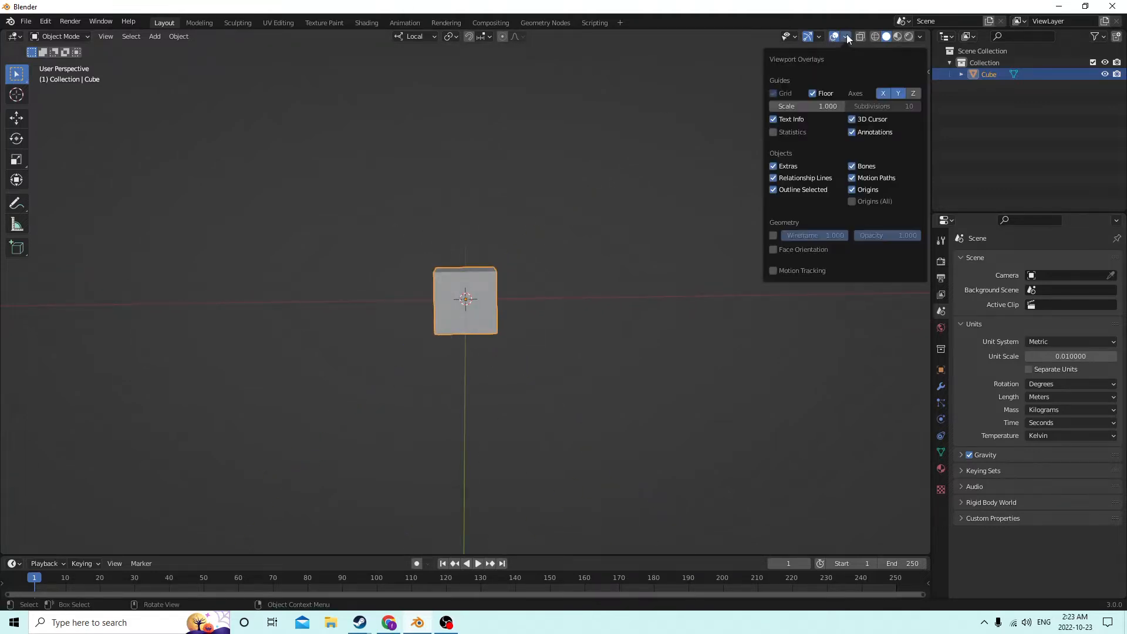
click(818, 106)
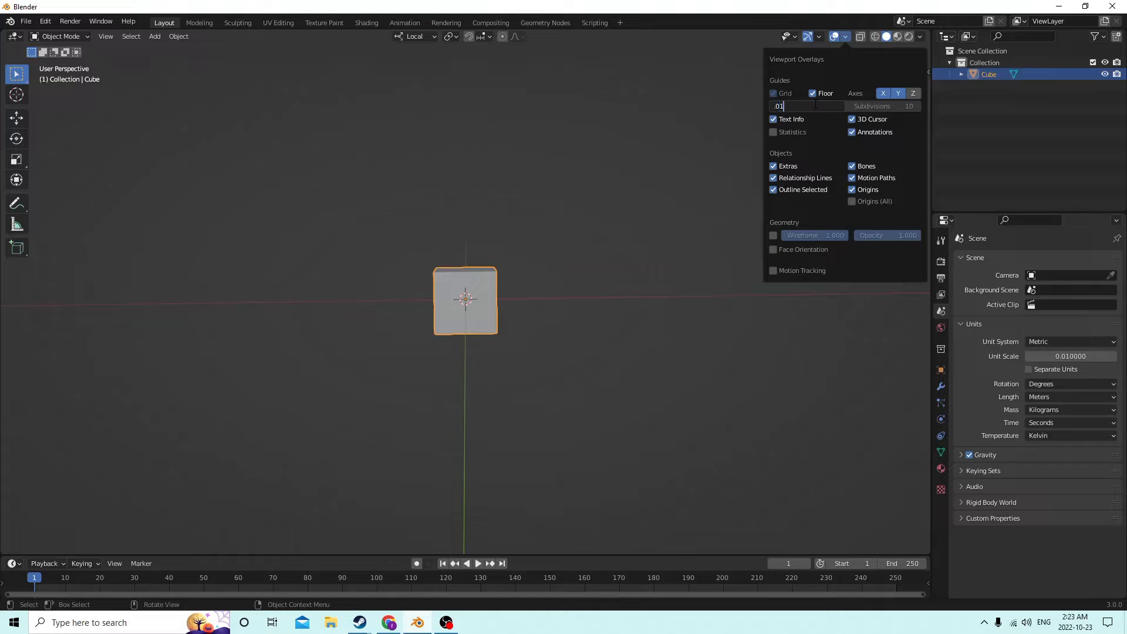
middle_drag(607, 108, 466, 186)
scroll(493, 196, up, 1)
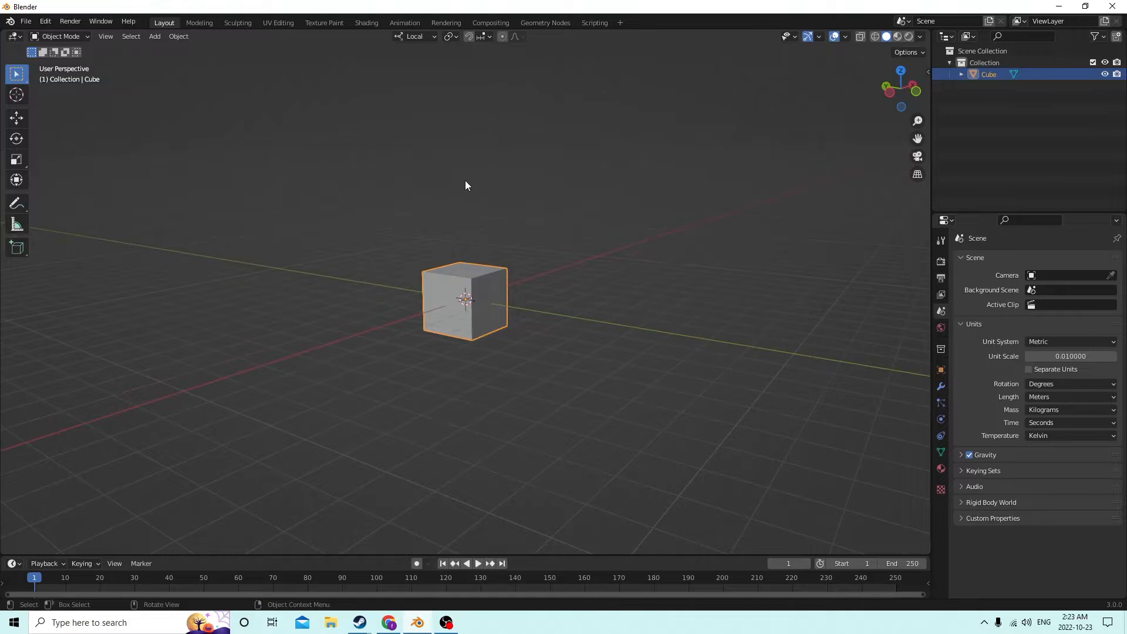
Enter Edit Mode on the cube and bevel all its edges about 0.0043 m wide
key(Tab)
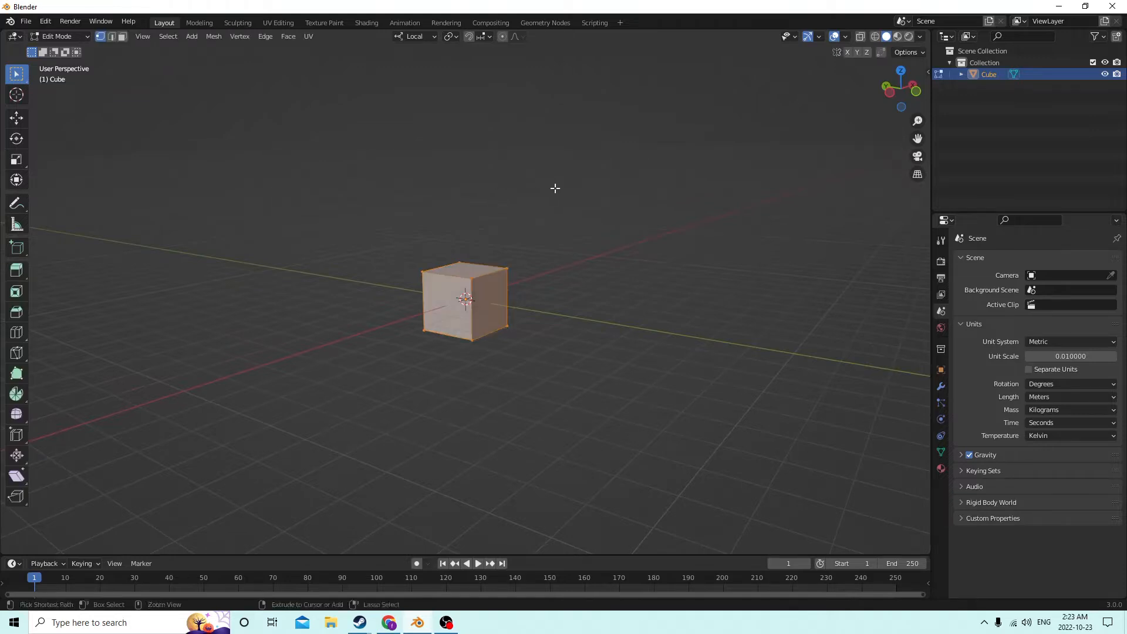
key(ctrl+b)
click(573, 184)
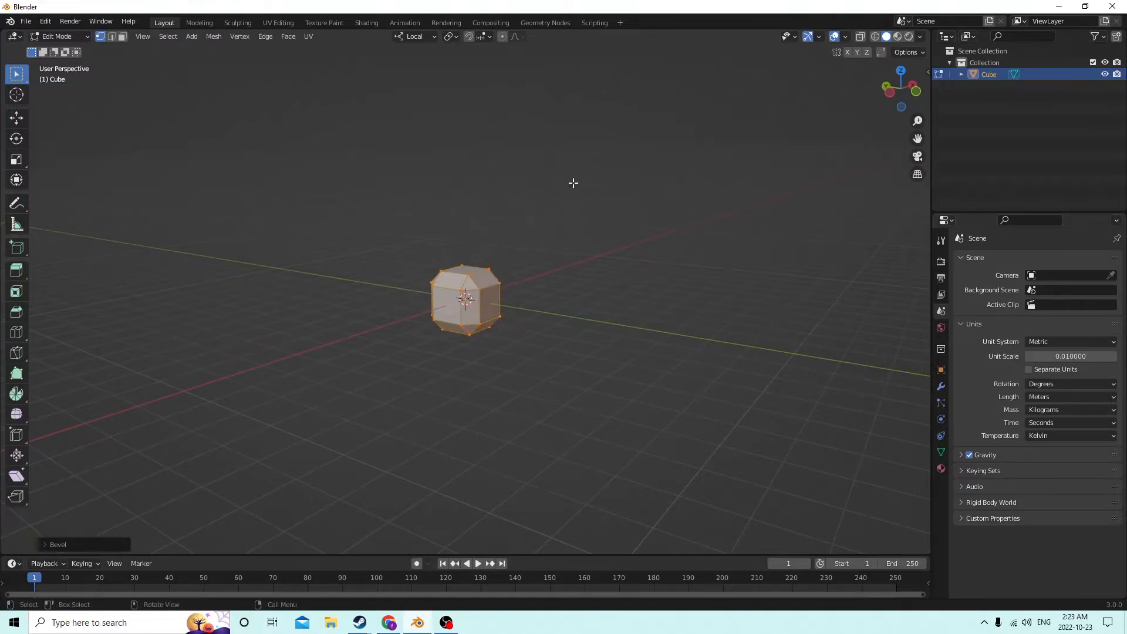
middle_drag(574, 182, 783, 208)
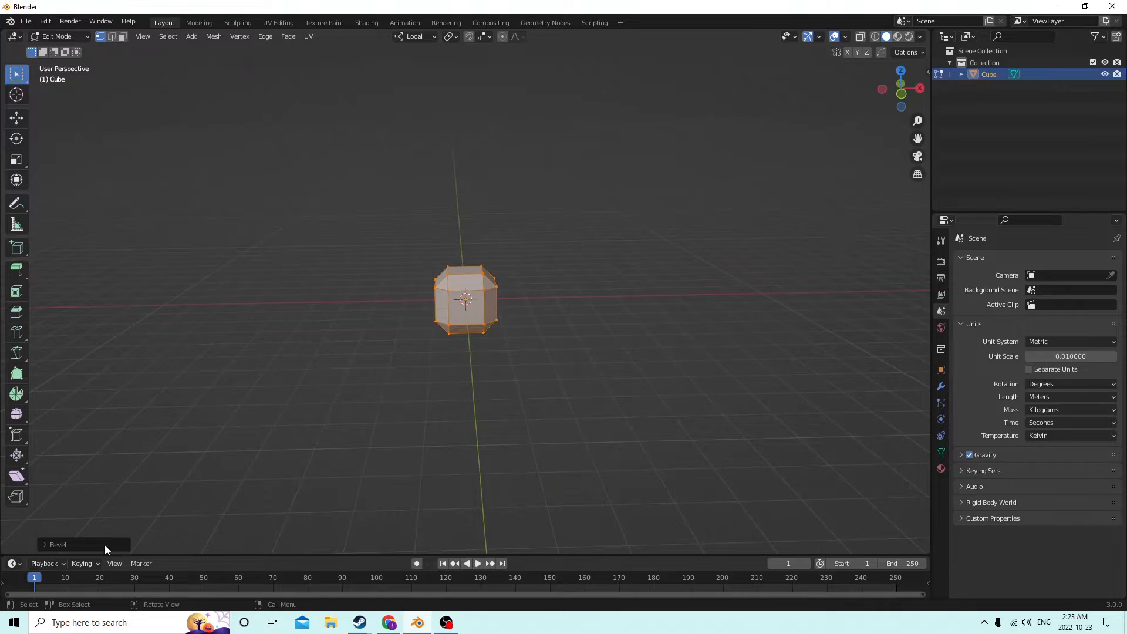
Give the bevel 6 segments and return to Object Mode
click(58, 545)
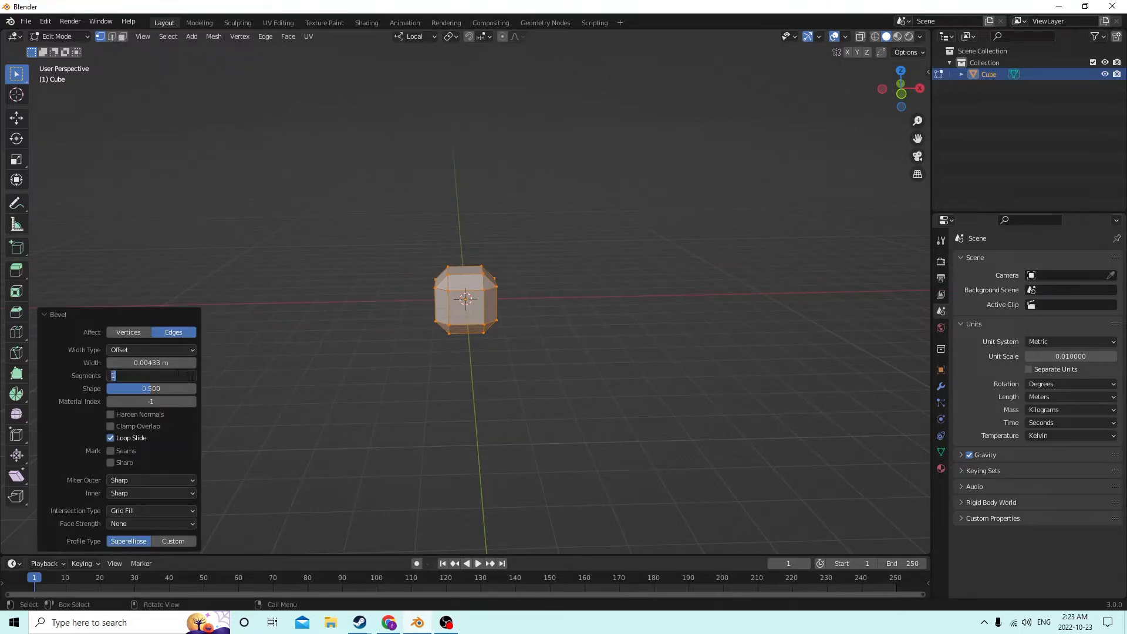
click(192, 375)
click(193, 375)
click(193, 375)
click(193, 375)
click(192, 375)
click(193, 376)
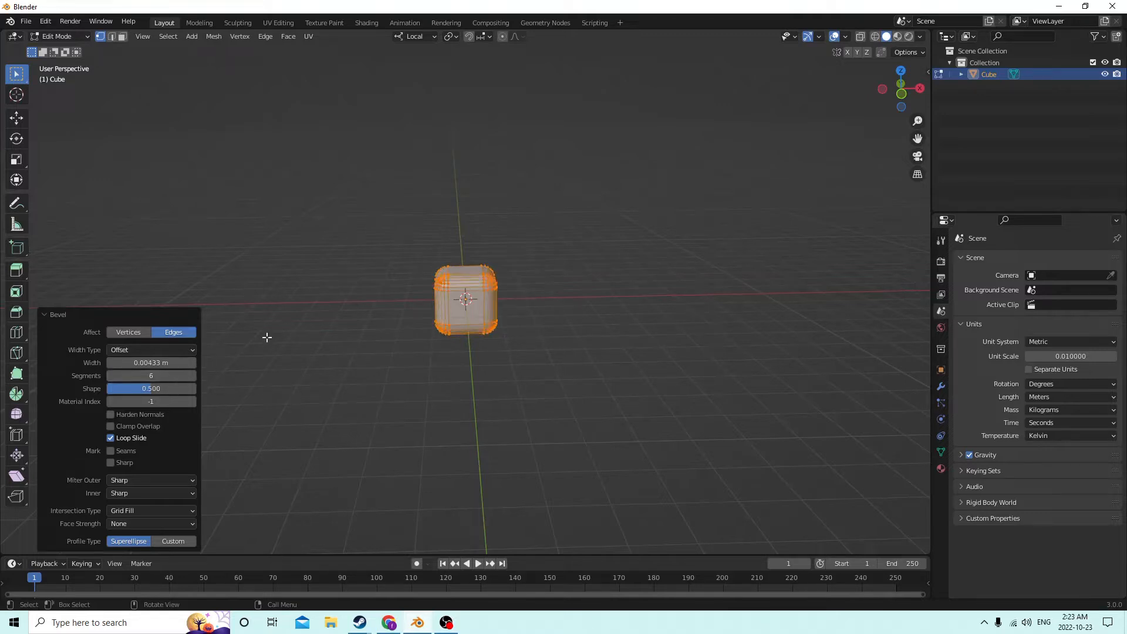
middle_drag(267, 335, 478, 311)
key(Tab)
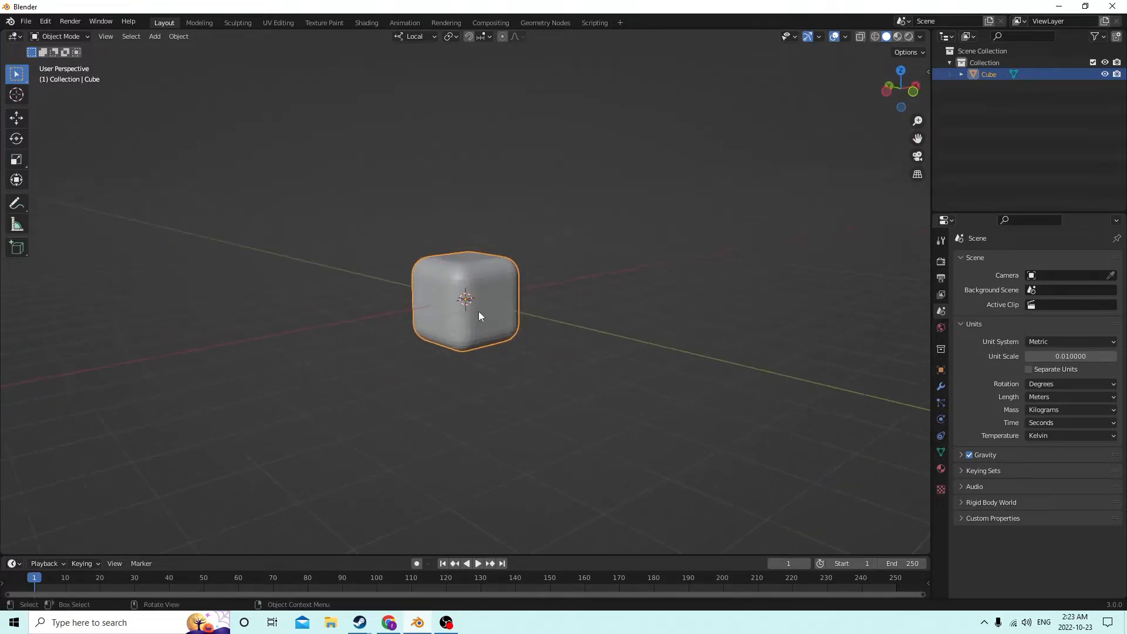
Undo the bevel and bevel all the cube's edges again about 0.0086 m wide with 6 segments, finishing in Object Mode
click(46, 21)
click(65, 37)
click(46, 21)
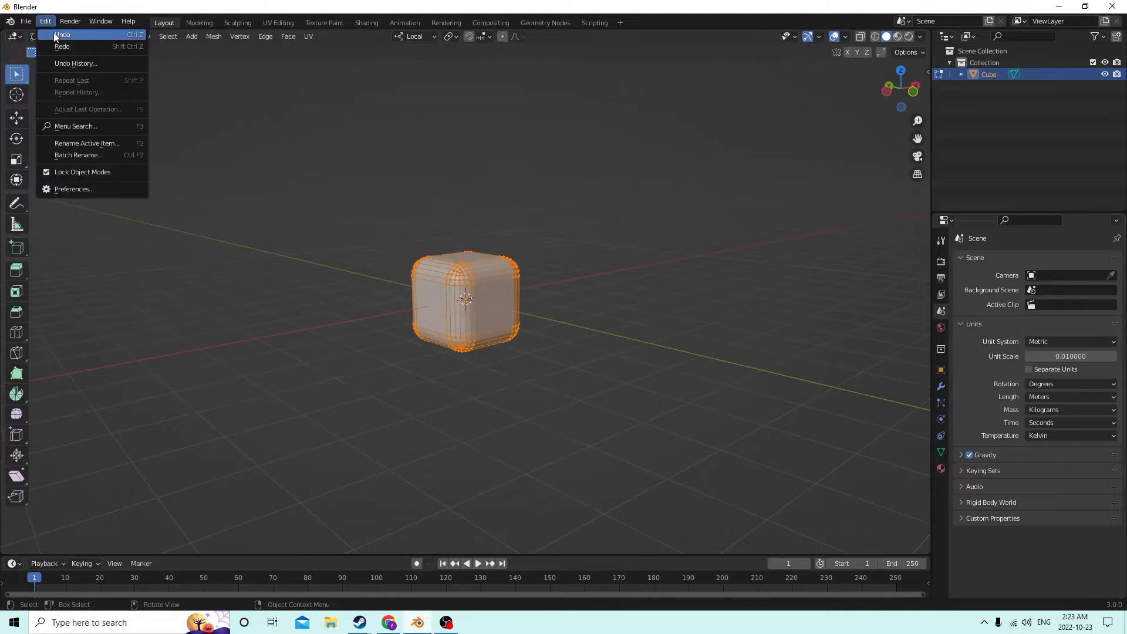
click(65, 35)
key(ctrl+b)
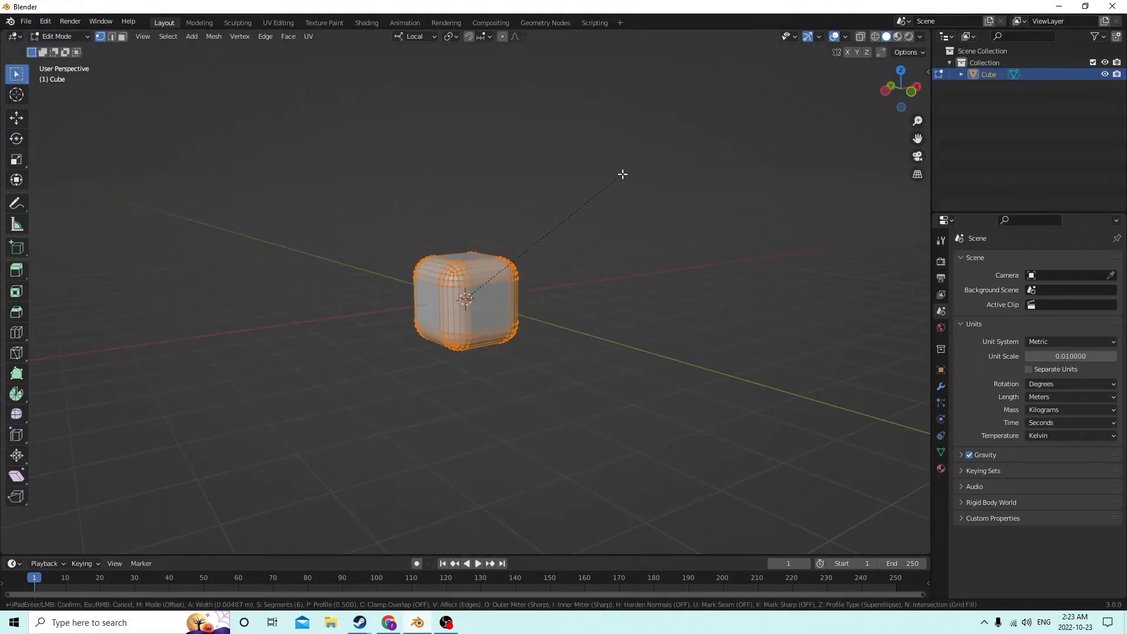
click(635, 166)
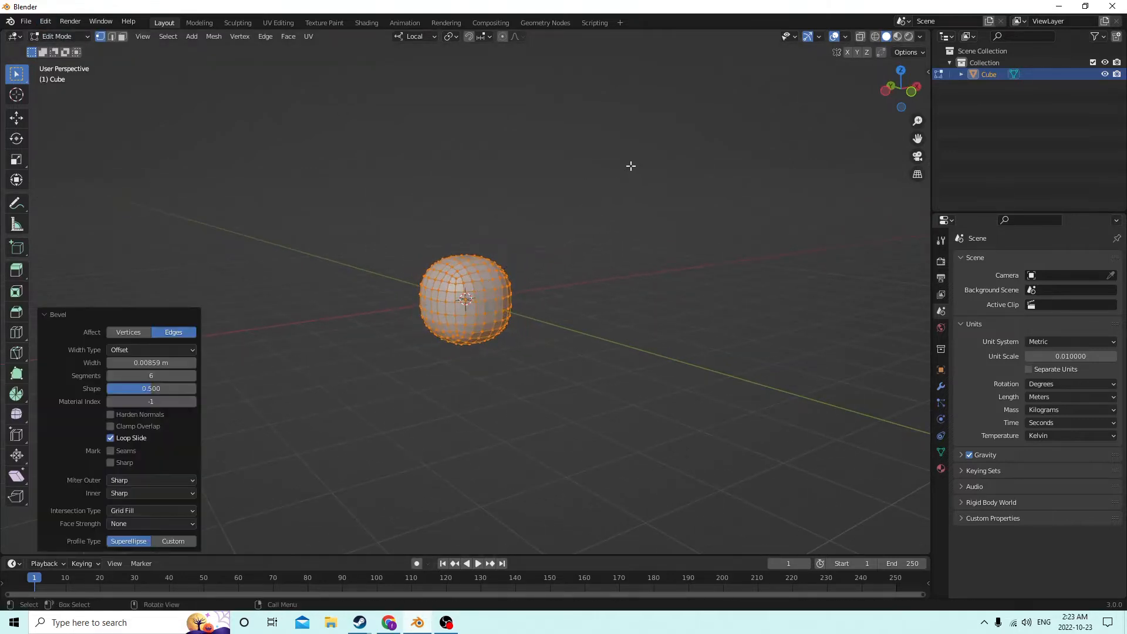
middle_drag(628, 168, 583, 176)
key(Tab)
middle_drag(478, 172, 471, 172)
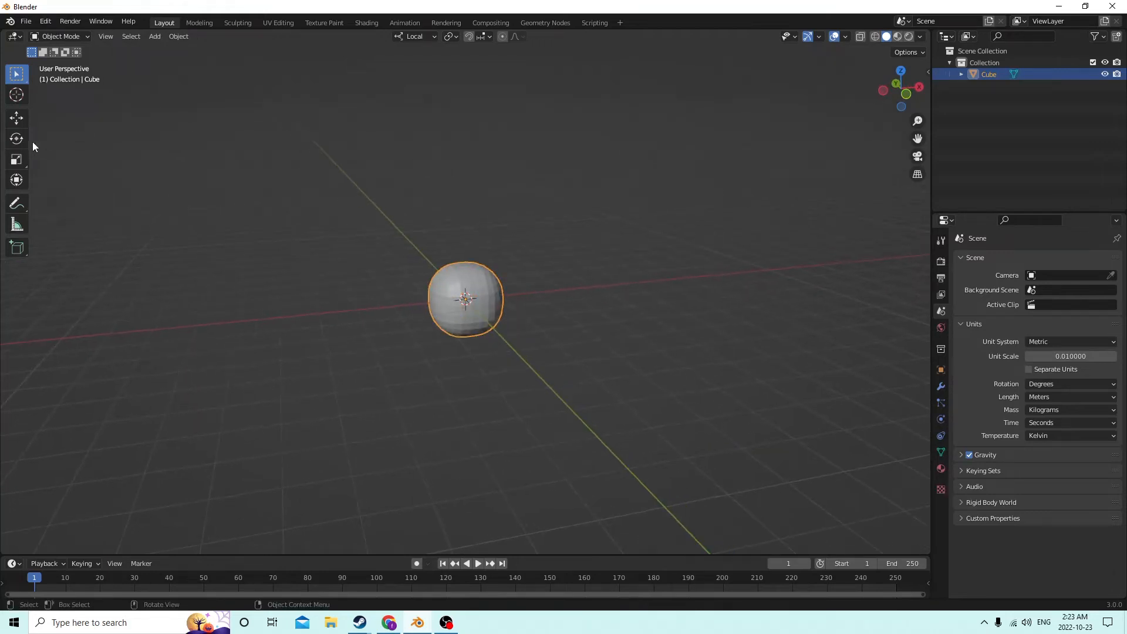
Stretch the rounded cube along its local X axis and scale it by about 1.77 along local Z
click(17, 160)
middle_drag(544, 262, 498, 291)
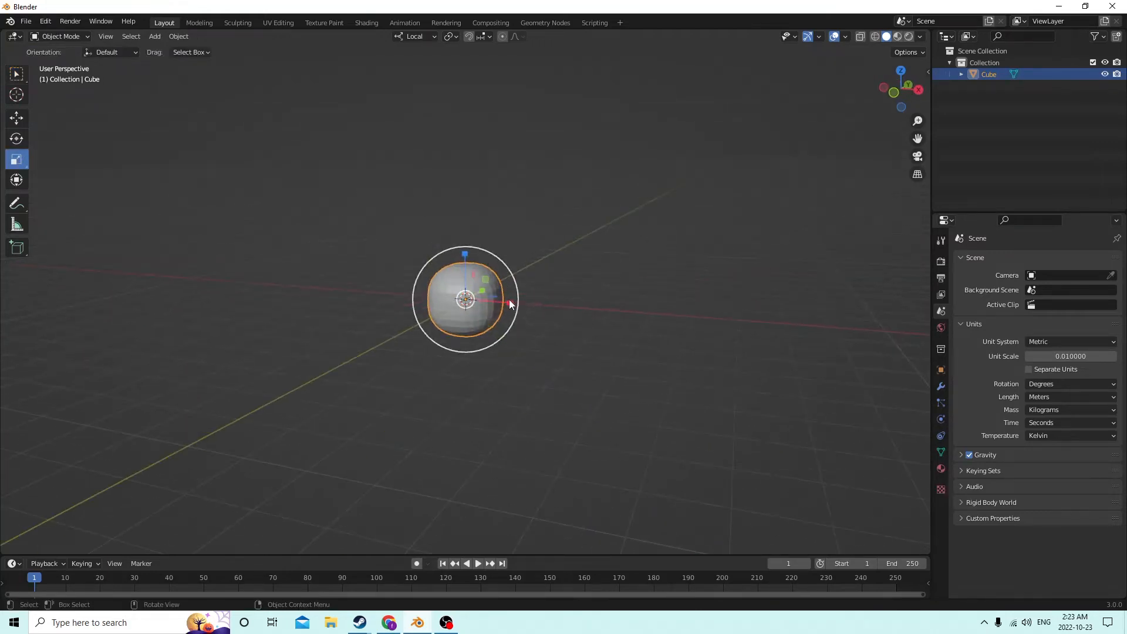
drag(510, 301, 591, 298)
middle_drag(591, 298, 643, 289)
drag(465, 254, 494, 217)
middle_drag(495, 217, 506, 277)
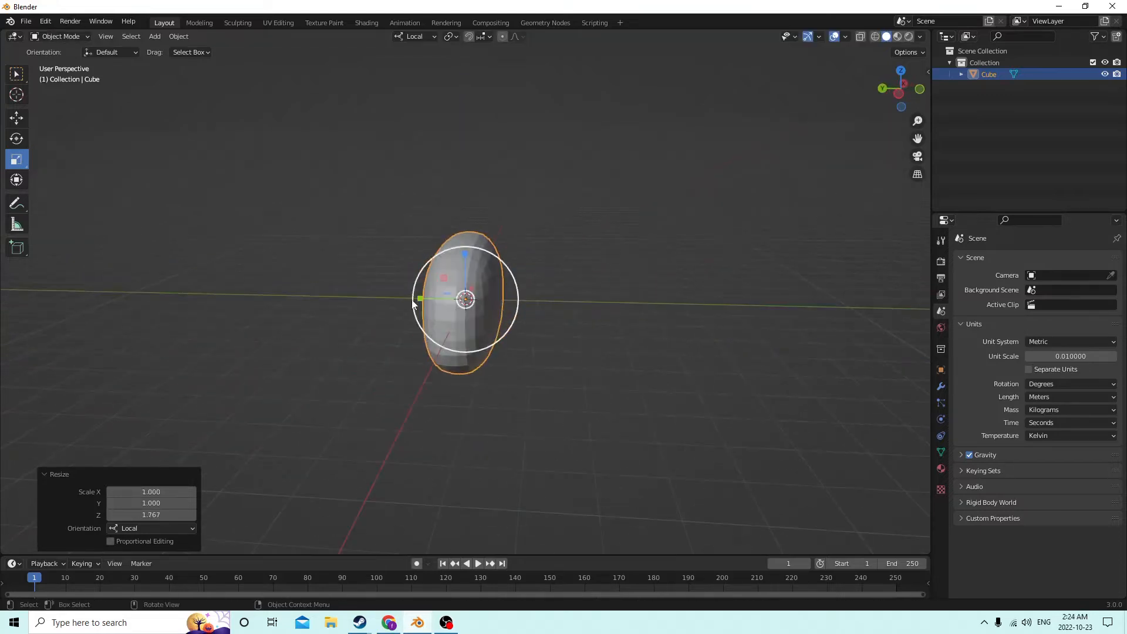
Scale the rounded body by about 1.38 along local Y and flatten it to about 0.7 along local Z
mouse_move(416, 301)
mouse_down()
mouse_move(377, 292)
mouse_move(405, 294)
mouse_up()
middle_drag(405, 295, 473, 242)
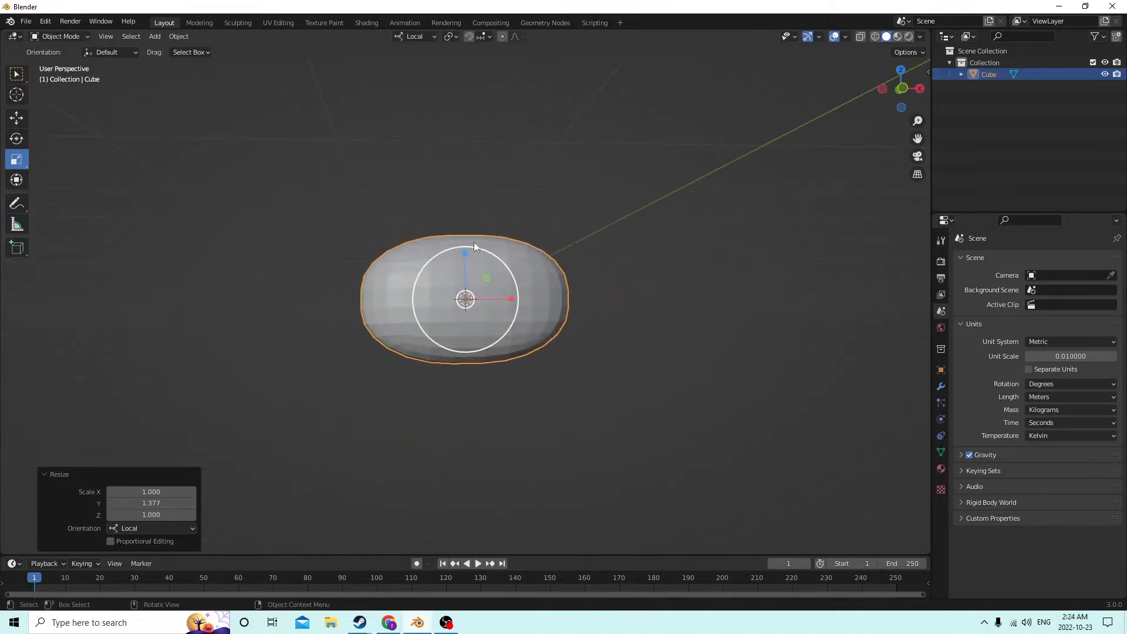
drag(466, 255, 463, 268)
middle_drag(464, 268, 456, 291)
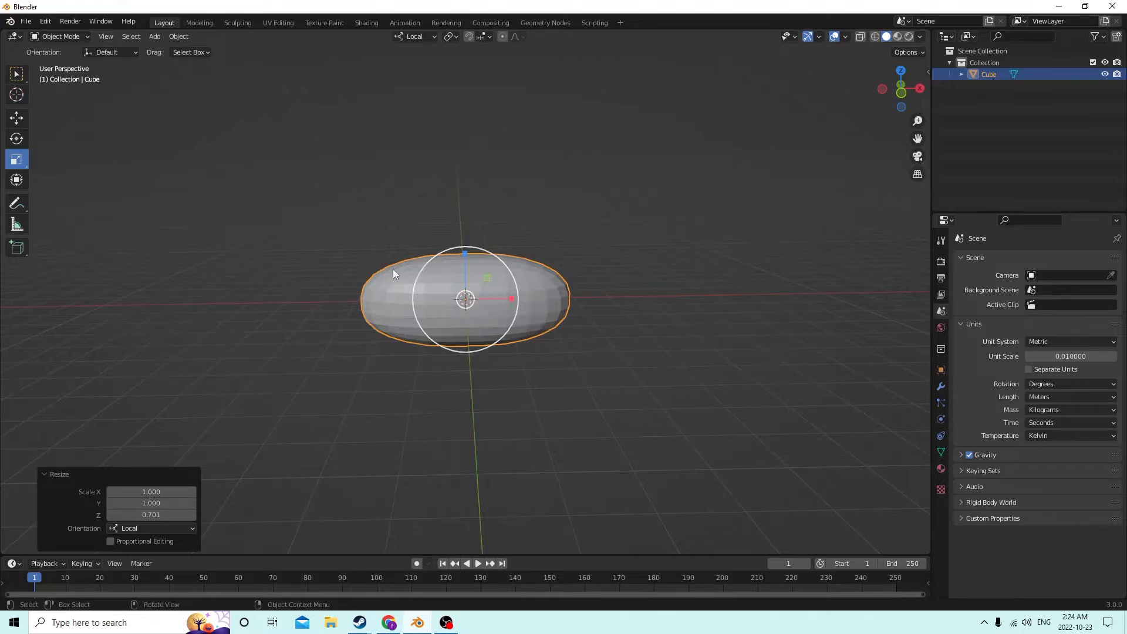
mouse_move(392, 269)
middle_down()
mouse_move(422, 265)
mouse_move(444, 279)
mouse_move(379, 282)
middle_up()
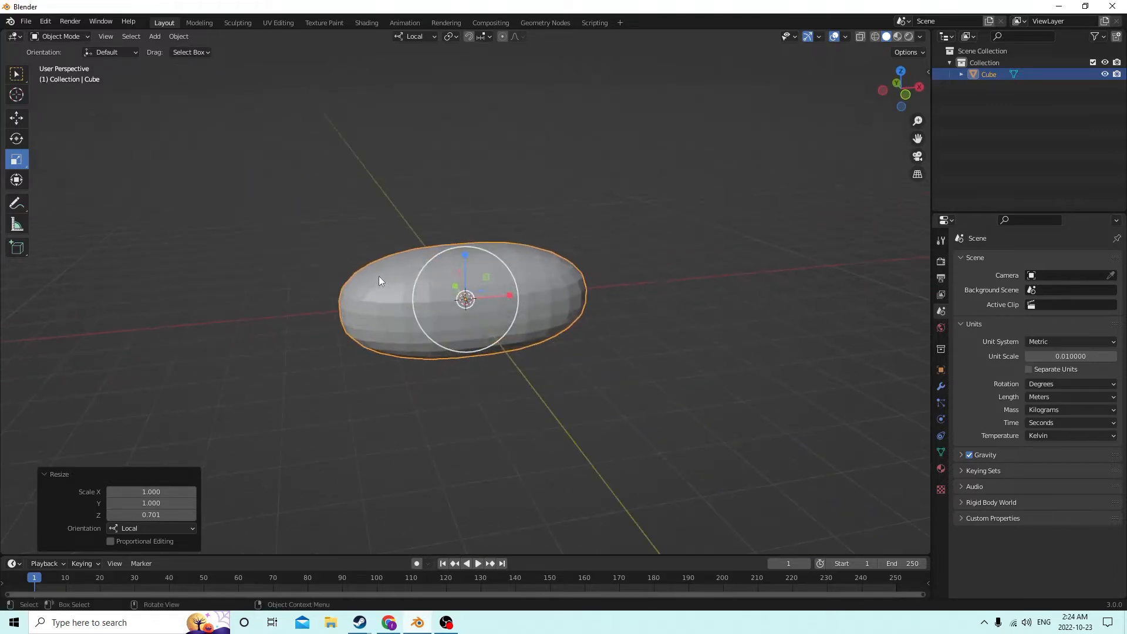
Duplicate the body in place and move the copy about -0.027 m along local X
key(shift+d)
key(Escape)
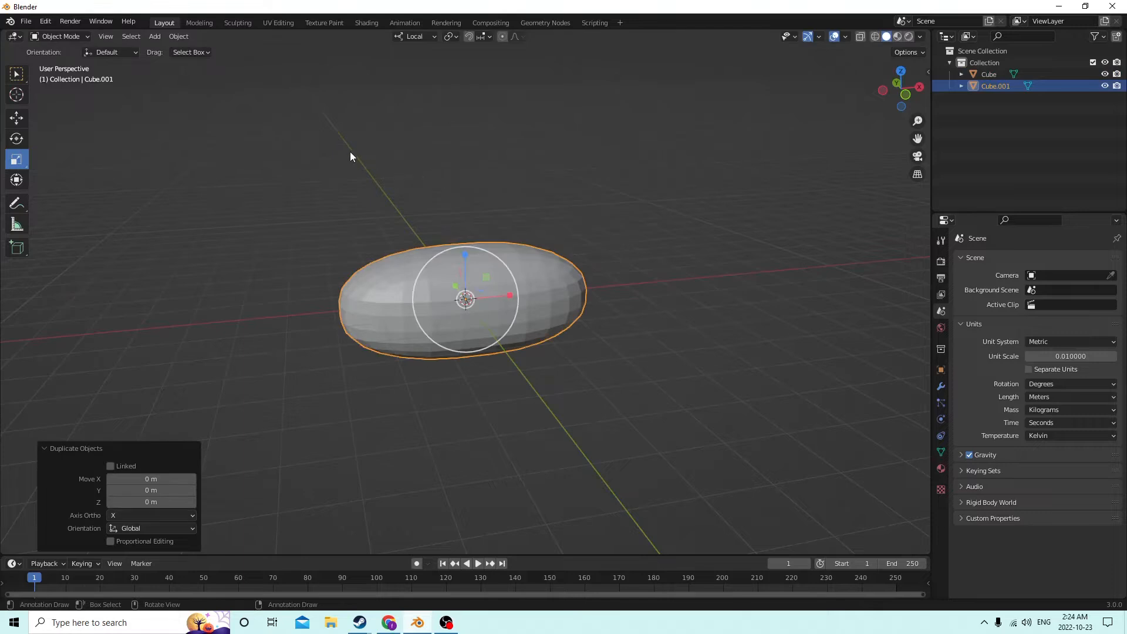
middle_drag(316, 127, 50, 109)
click(23, 118)
middle_drag(147, 135, 451, 210)
drag(511, 297, 392, 296)
mouse_move(364, 278)
middle_down()
mouse_move(350, 274)
mouse_move(378, 258)
mouse_move(362, 273)
middle_up()
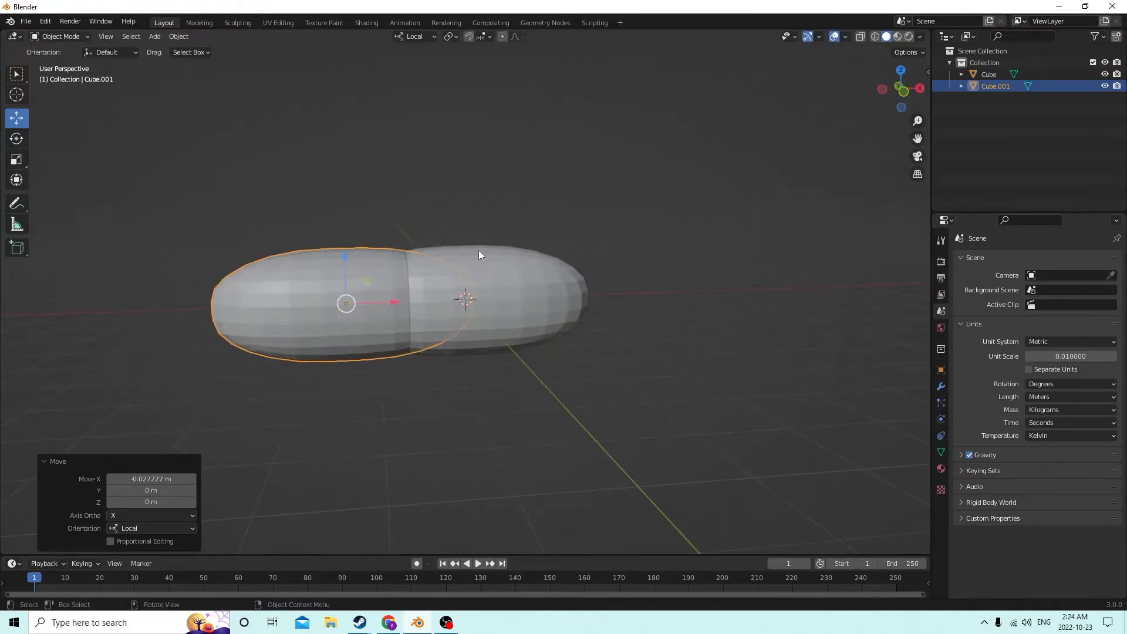
Scale the copy uniformly to about 0.51 and raise it about 0.0058 m along Z
key(s)
click(403, 263)
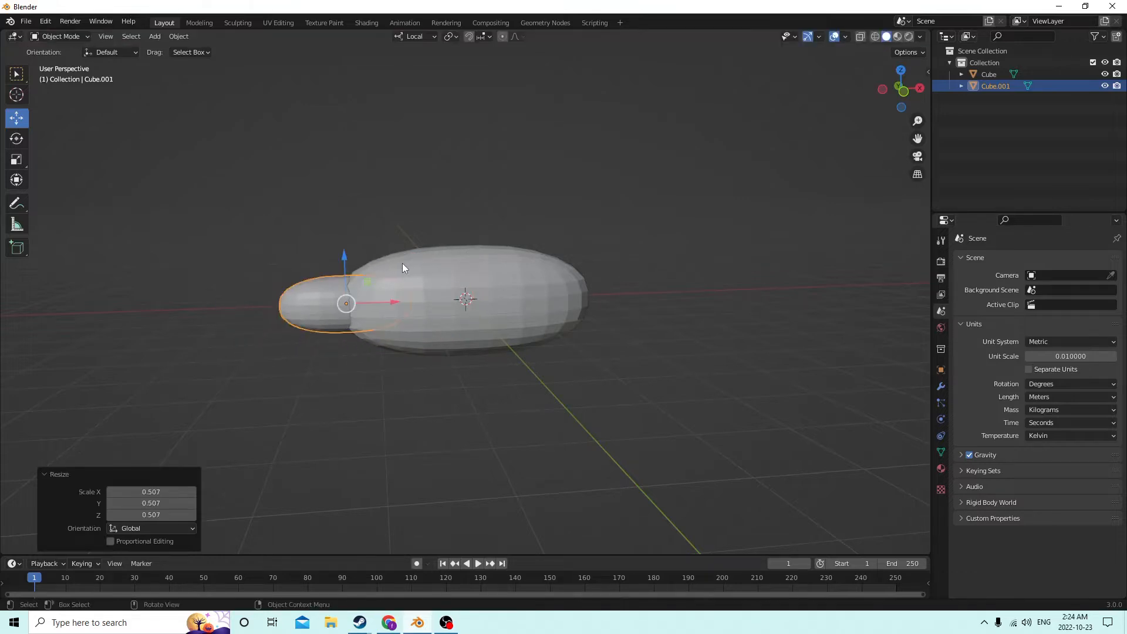
middle_drag(379, 266, 369, 265)
drag(345, 256, 342, 232)
middle_drag(348, 230, 374, 226)
middle_drag(858, 267, 704, 252)
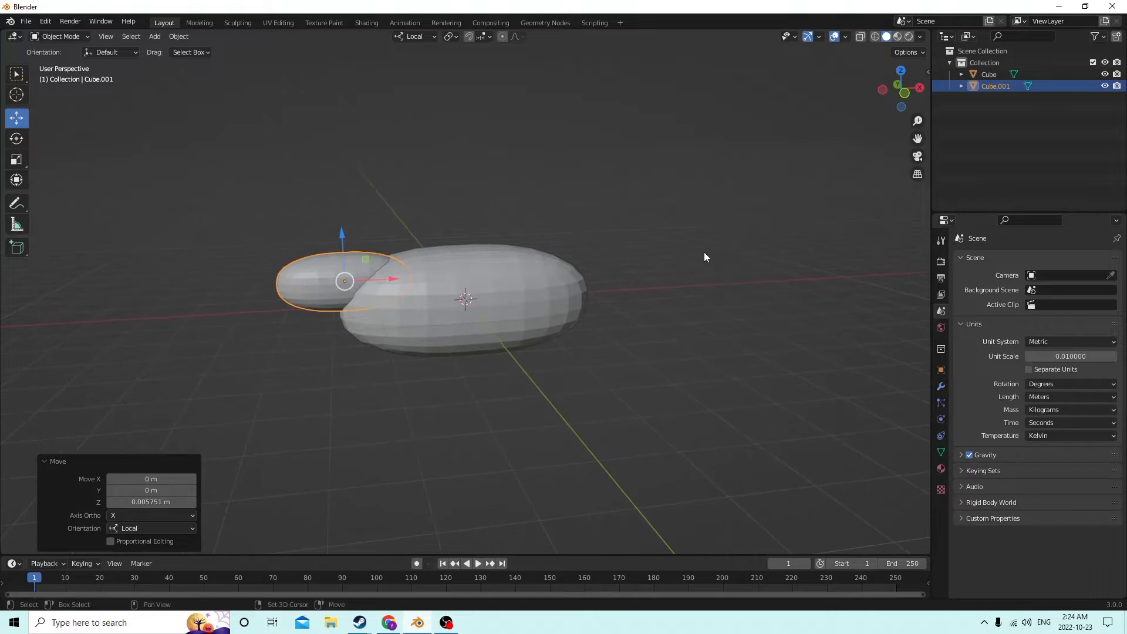
Duplicate the small body and raise the new copy to about 0.034 m in Z
key(shift+d)
right_click(666, 176)
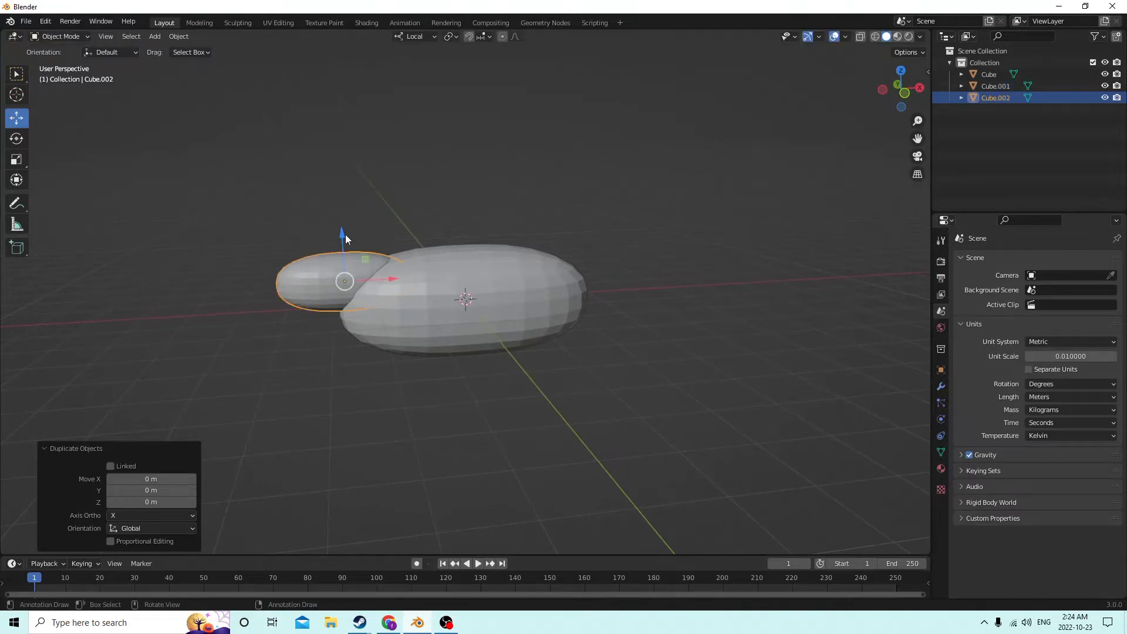
drag(345, 235, 354, 105)
Select the lower small body attached to the main body and show its object transform properties
click(334, 274)
middle_drag(361, 259, 866, 340)
click(942, 371)
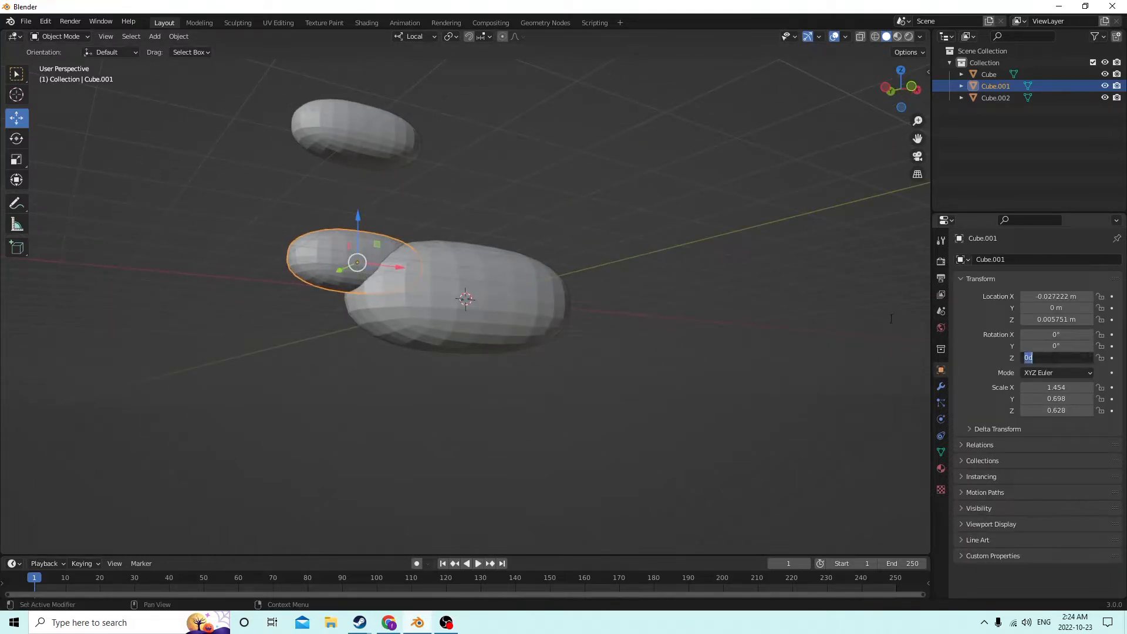
Try a 15° Z rotation on the lower small body and reset it to 0°
click(1054, 360)
text(15)
key(Return)
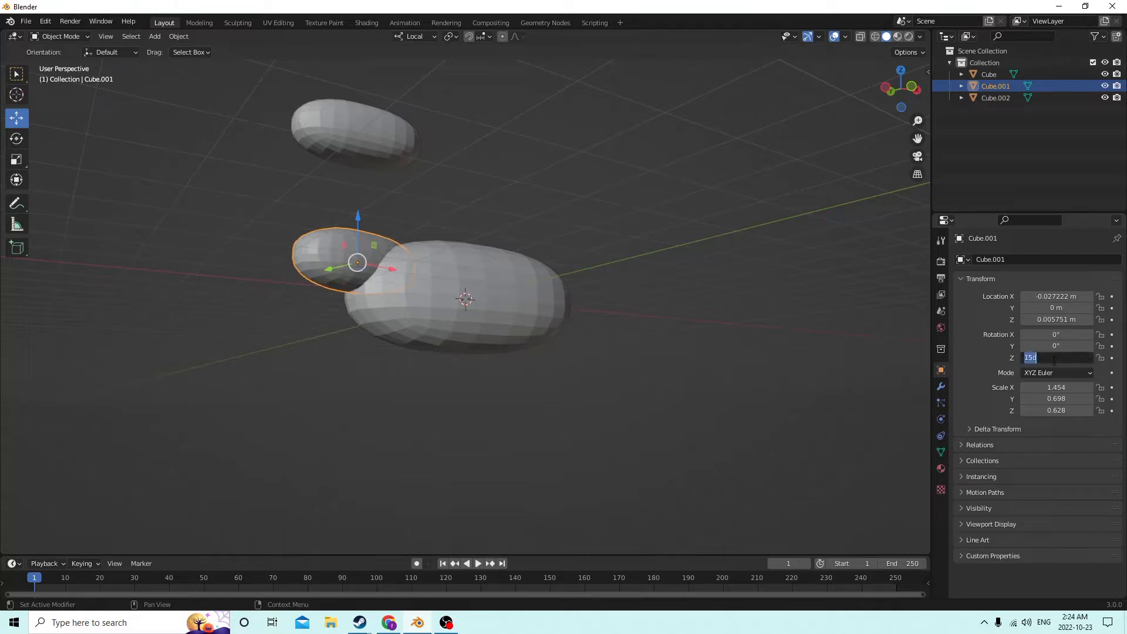
text(0)
key(Return)
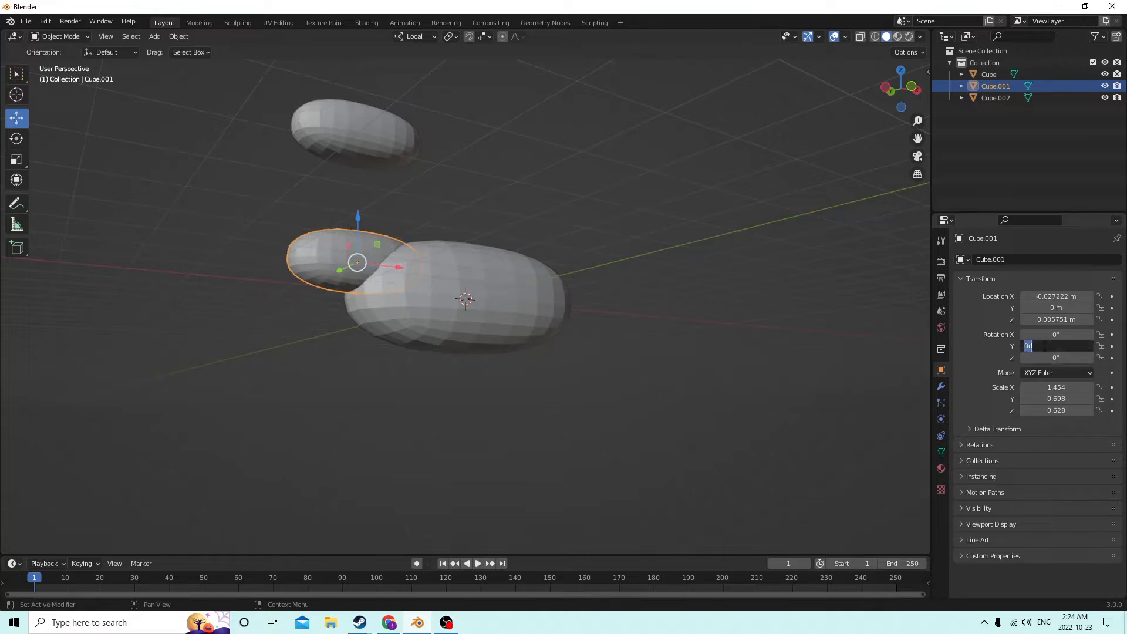
Try a 15° Y rotation on the lower small body
click(1045, 346)
text(15)
key(Return)
Set the lower small body's Y rotation to 45° so it slants up from the main body as a neck
middle_drag(905, 229, 903, 327)
click(1053, 347)
text(4)
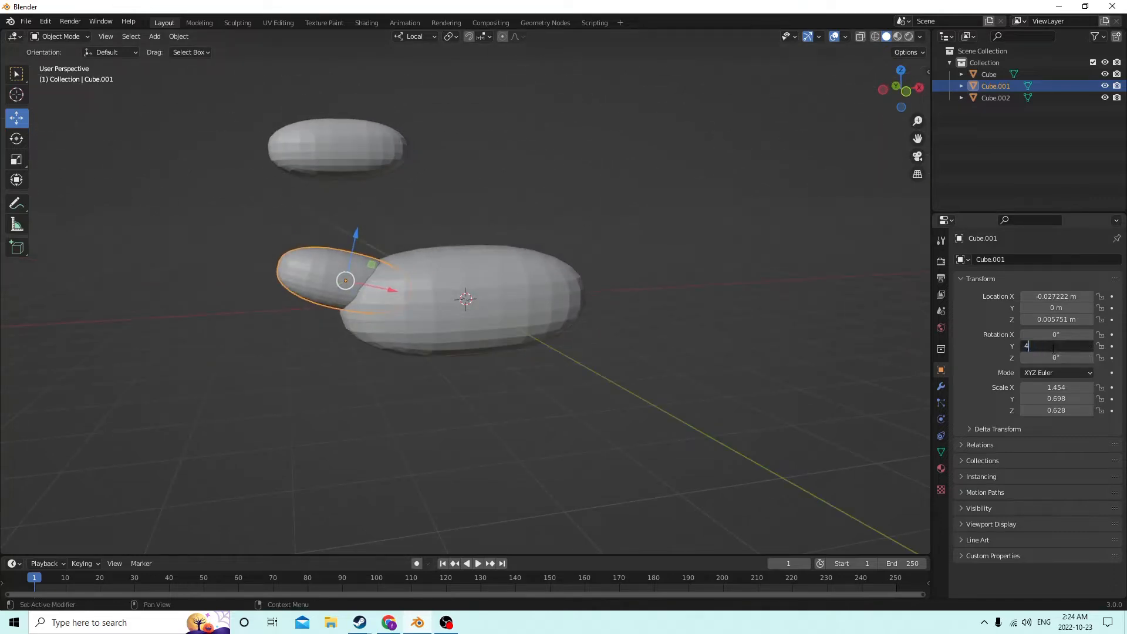
text(5)
key(Return)
Move the floating small body onto the neck's upper end, at about X -0.042 m and Z 0.016 m
middle_drag(822, 276, 615, 256)
click(306, 164)
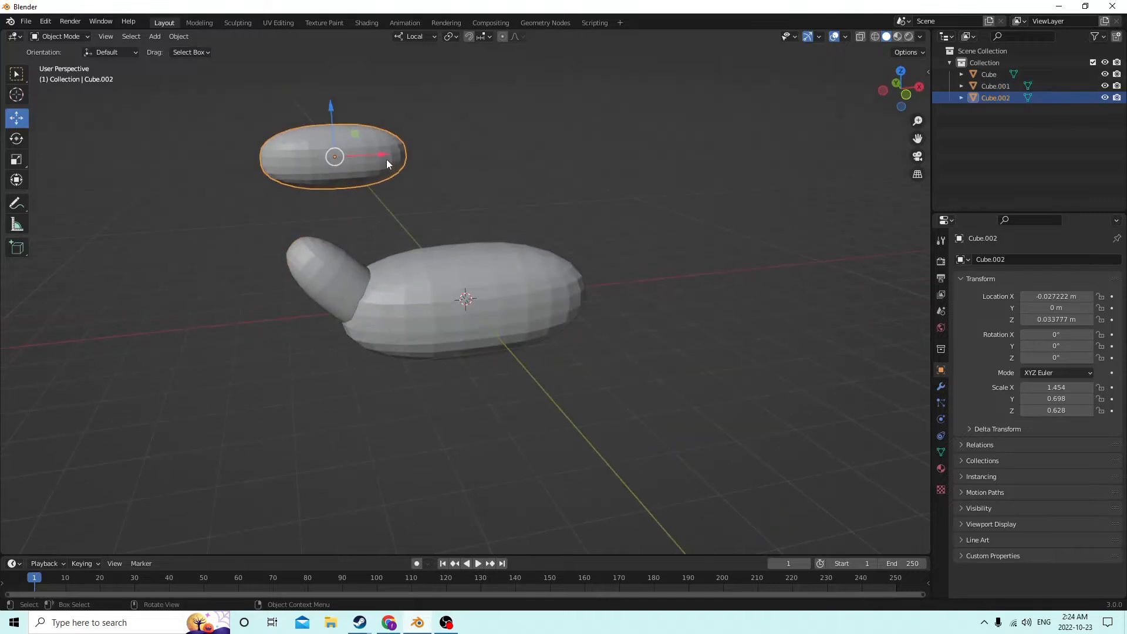
drag(387, 160, 306, 157)
drag(255, 105, 266, 191)
middle_drag(267, 191, 343, 195)
Duplicate the small body on the neck's end and raise the copy about 0.011 m along local Z
key(shift+d)
key(Escape)
middle_drag(312, 156, 257, 147)
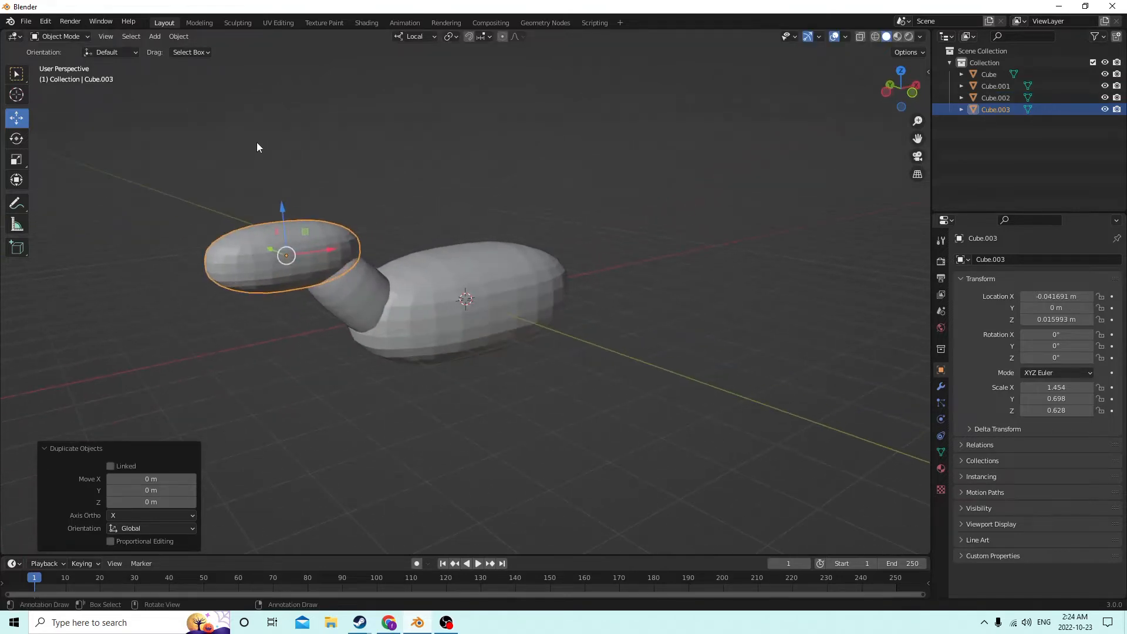
drag(284, 214, 277, 150)
middle_drag(276, 151, 186, 175)
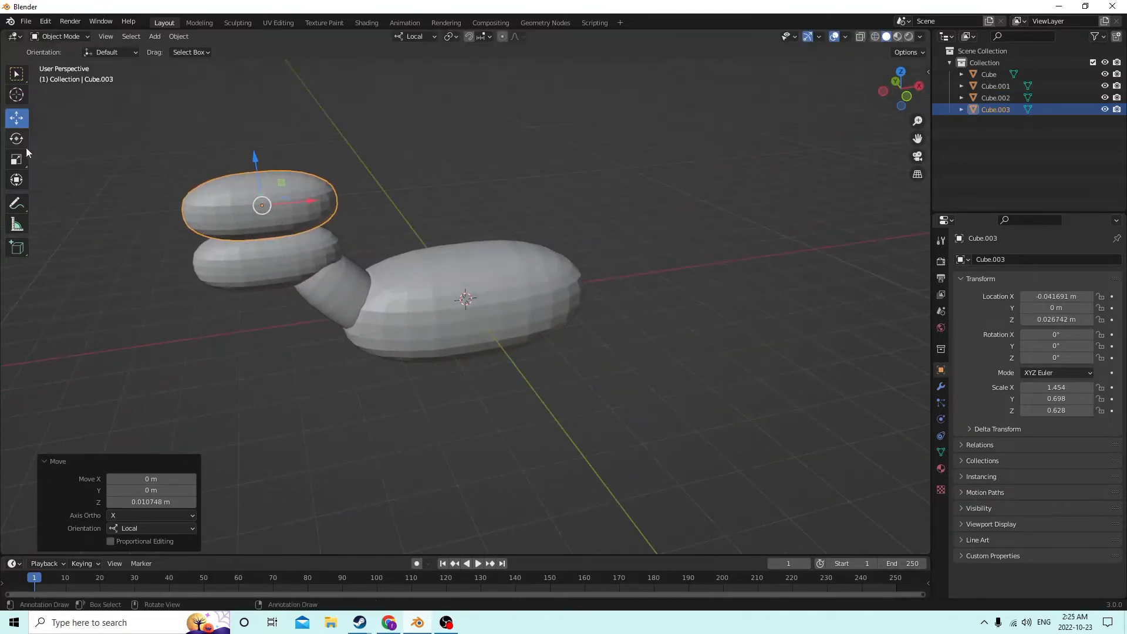
Shape the raised copy into a head by scaling it to 0.556 along local X and uniformly by 1.335
click(16, 159)
mouse_move(310, 201)
mouse_down()
mouse_move(272, 201)
mouse_move(304, 201)
mouse_move(288, 200)
mouse_up()
middle_drag(288, 201, 412, 210)
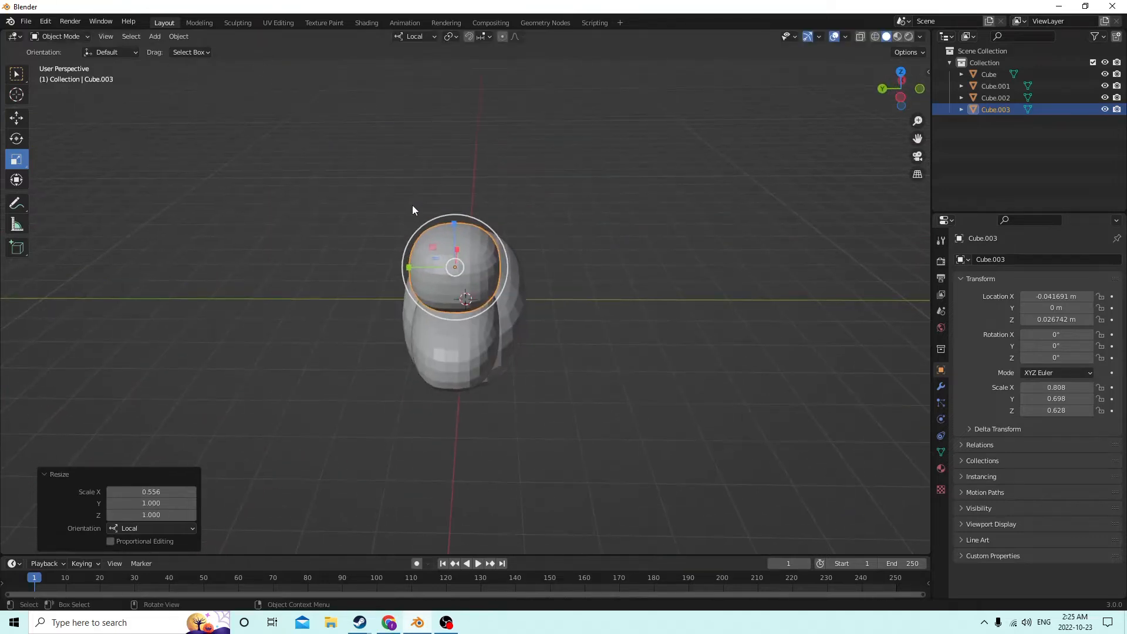
key(s)
click(611, 241)
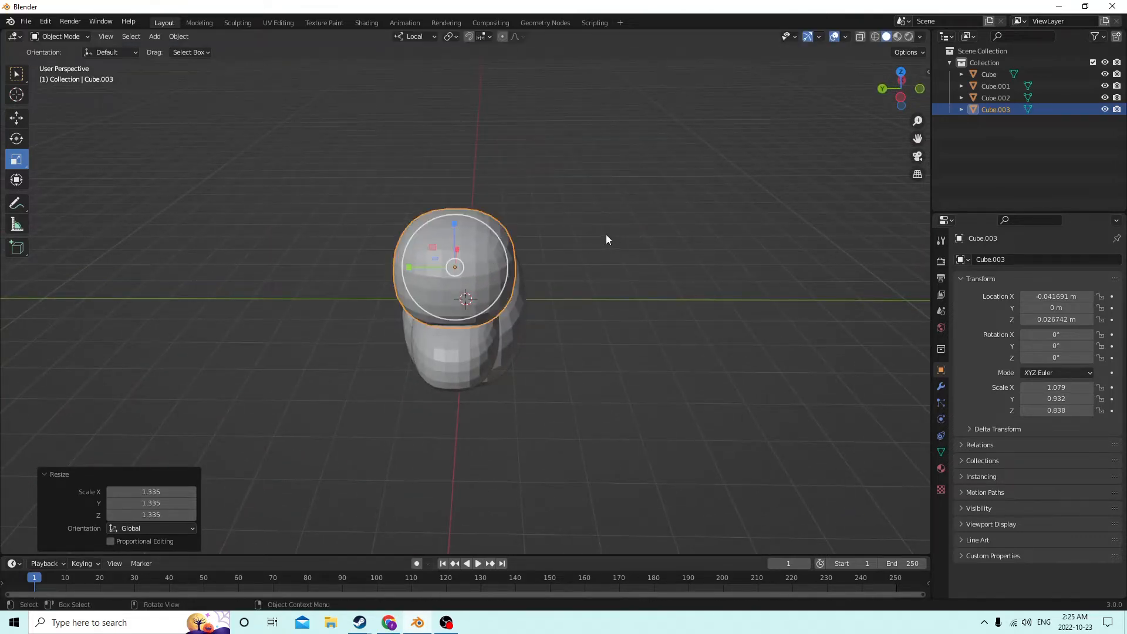
Shift the head back toward the body to about X -0.036 m and enlarge it uniformly by about 1.257
middle_drag(606, 238, 181, 118)
click(17, 118)
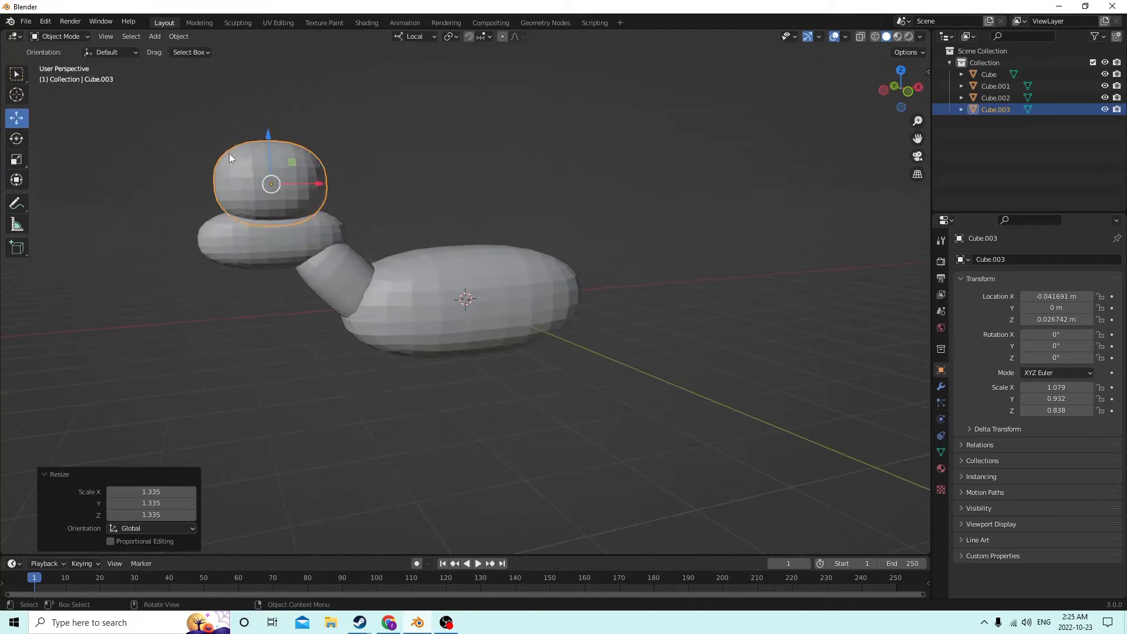
drag(311, 177, 344, 179)
middle_drag(344, 179, 391, 199)
click(310, 277)
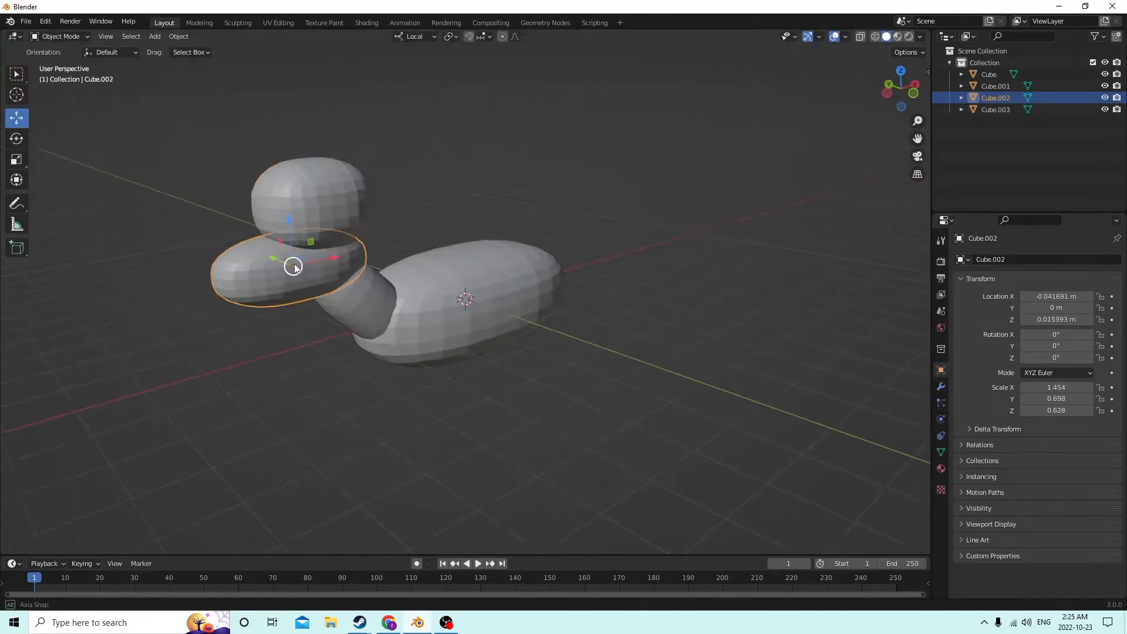
middle_drag(310, 277, 315, 181)
click(314, 182)
key(s)
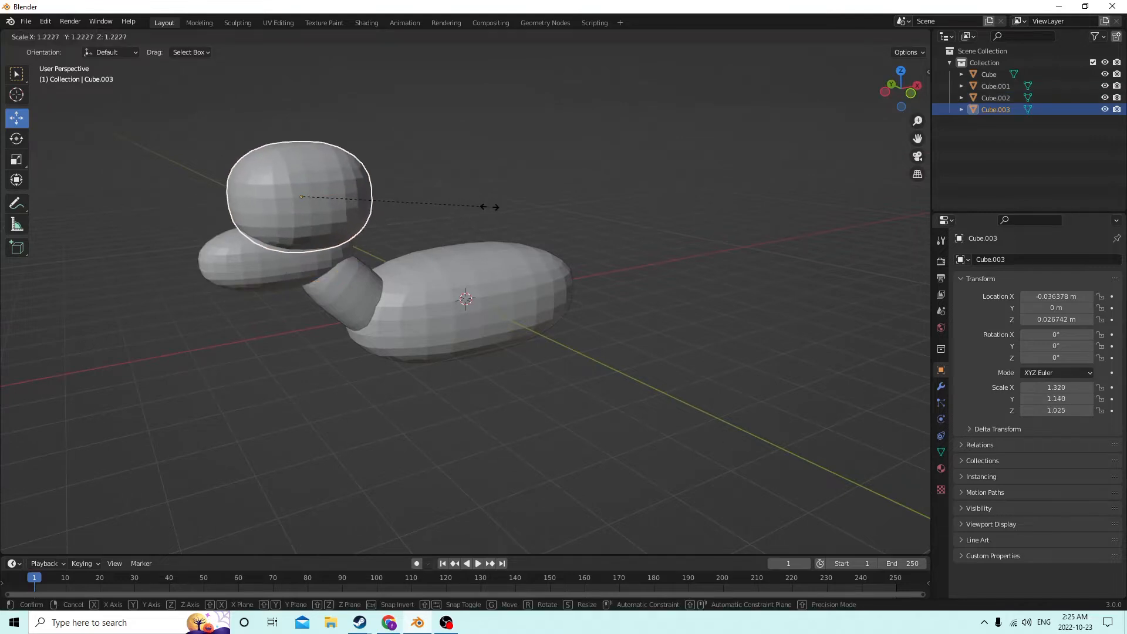
click(493, 206)
Make the head more compact by reducing its scale to about X 1.022, Y 0.938 and Z 0.921
middle_drag(494, 205, 578, 209)
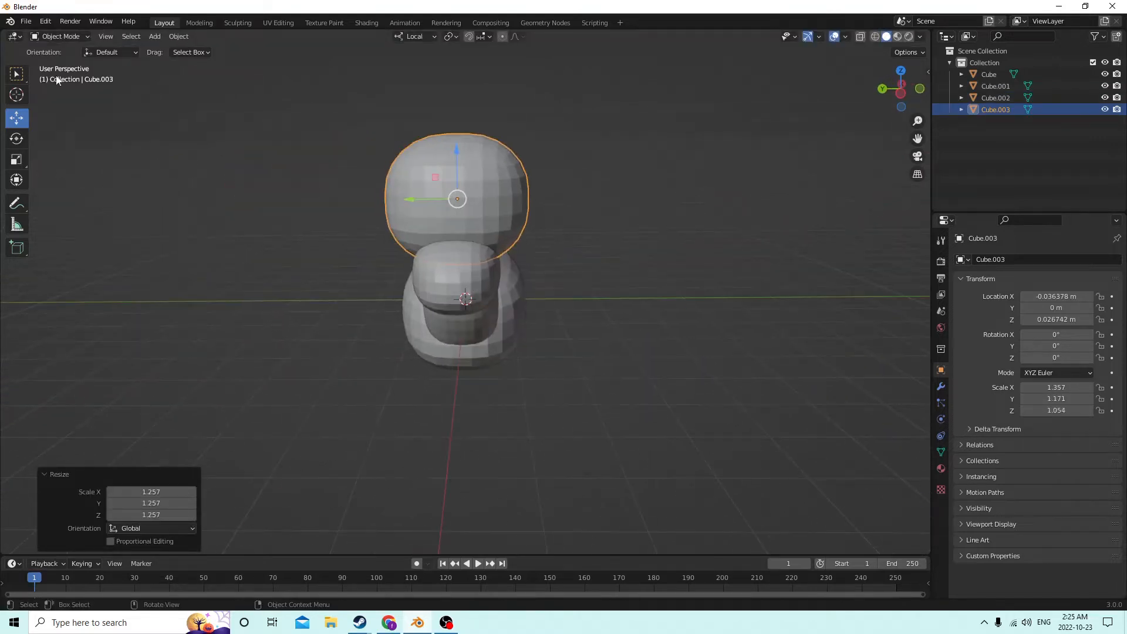
click(17, 161)
drag(414, 200, 423, 199)
middle_drag(422, 199, 335, 194)
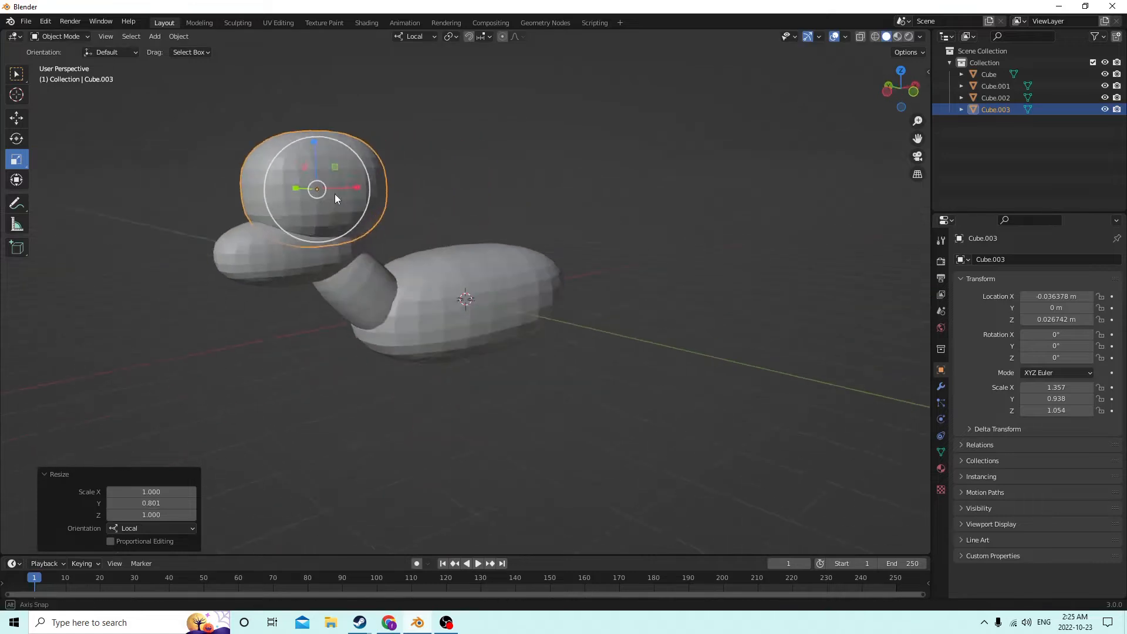
drag(303, 142, 305, 151)
middle_drag(308, 160, 284, 162)
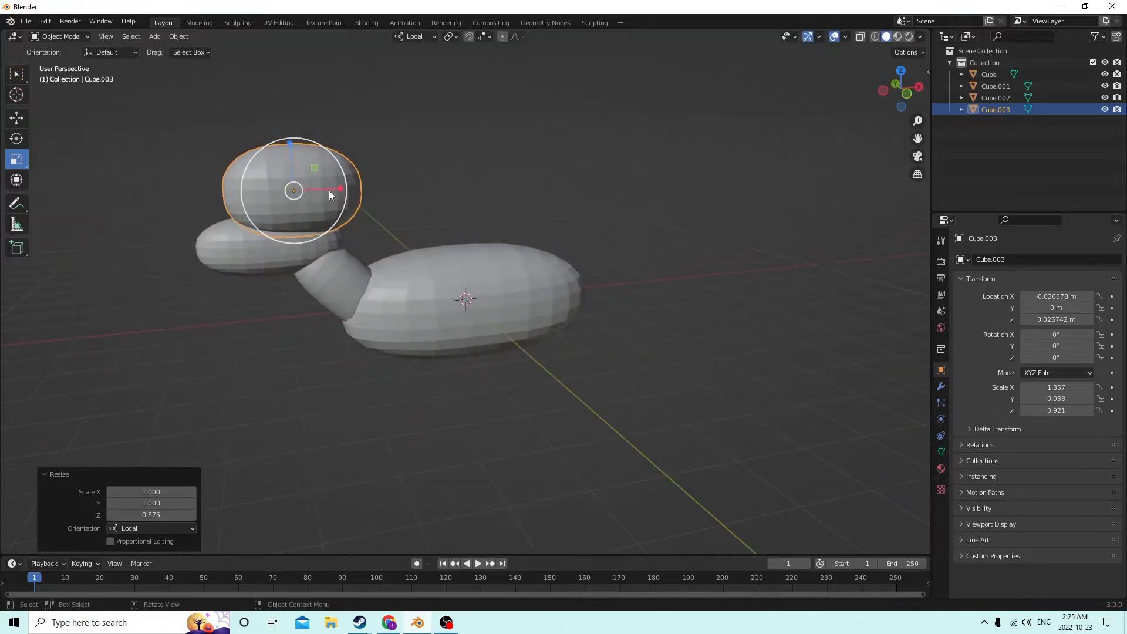
drag(336, 189, 324, 187)
Lower the head onto the snout and neck, to about Z 0.019 m
middle_drag(325, 189, 392, 156)
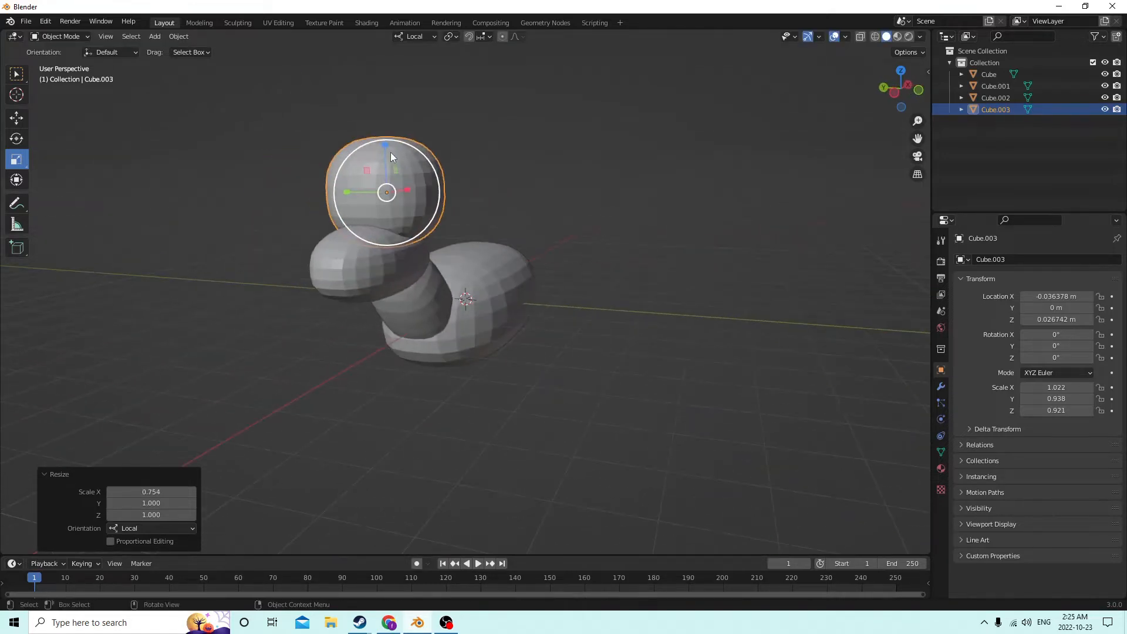
click(16, 117)
drag(384, 147, 384, 172)
middle_drag(385, 171, 304, 174)
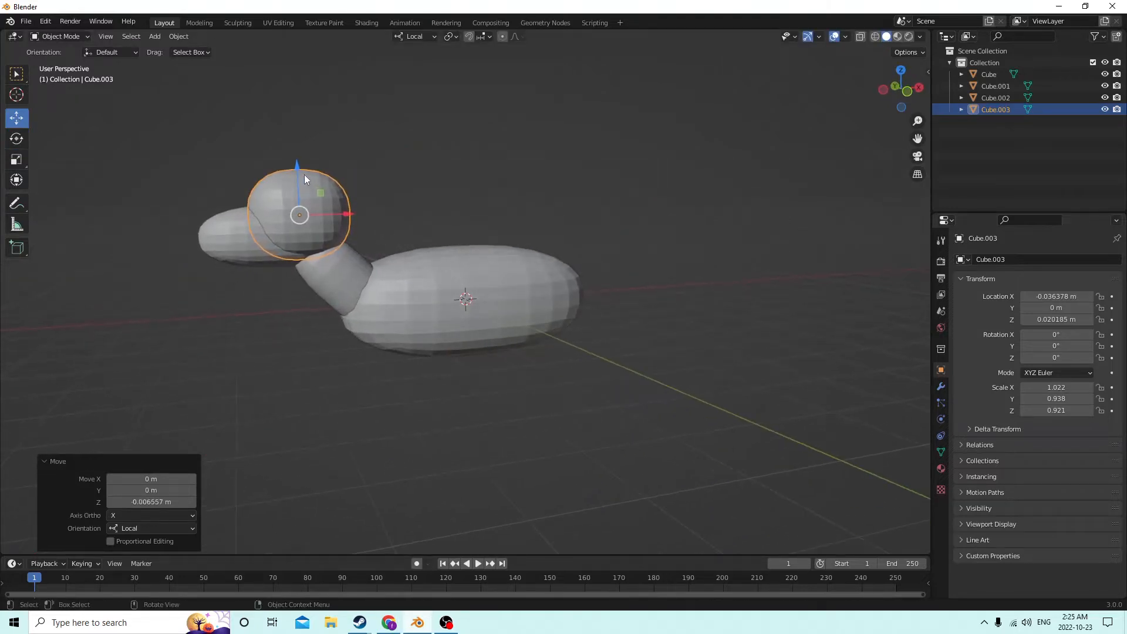
drag(294, 164, 295, 167)
Slim the snout by reducing its scale to about Y 0.576 and Z 0.522
middle_drag(295, 167, 329, 182)
click(235, 258)
middle_drag(269, 250, 212, 146)
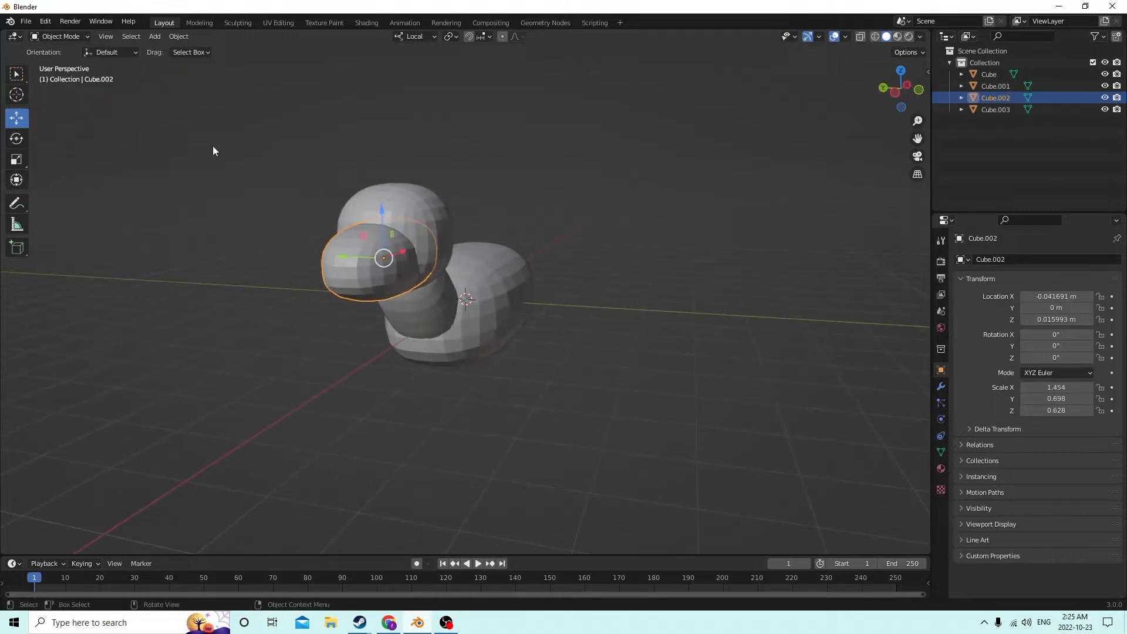
click(26, 156)
middle_drag(199, 196, 262, 208)
drag(315, 195, 312, 202)
middle_drag(312, 202, 538, 269)
drag(486, 261, 494, 260)
Reposition the snout slightly lower and farther forward, at about X -0.044 m and Z 0.015 m
middle_drag(495, 260, 177, 200)
click(25, 119)
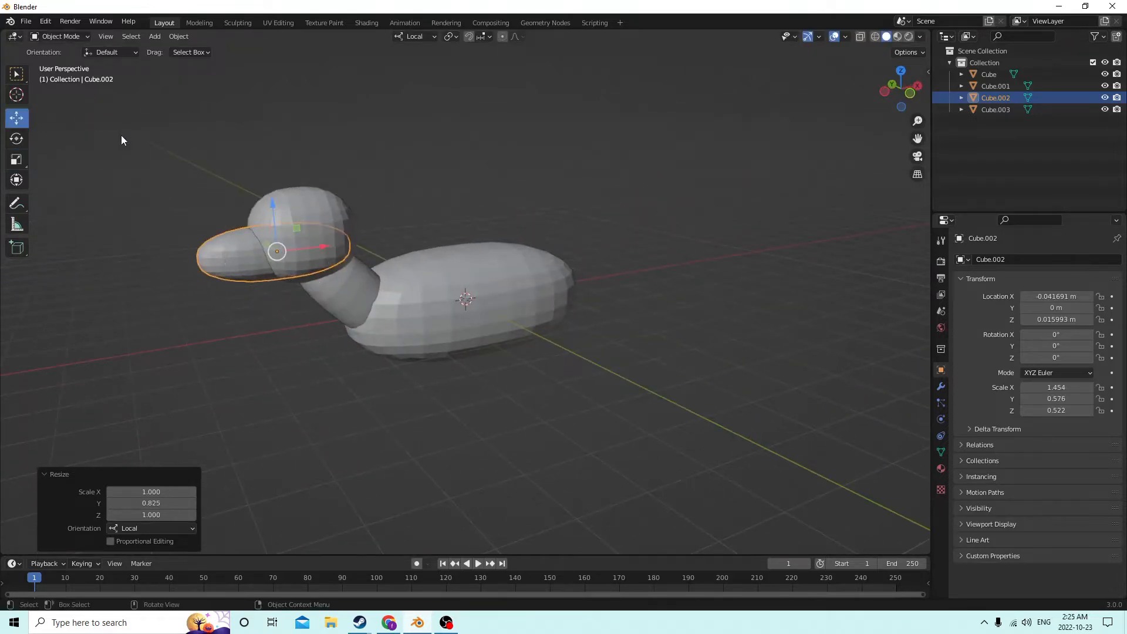
middle_drag(121, 138, 155, 157)
mouse_move(254, 214)
middle_down()
mouse_move(252, 188)
mouse_move(266, 199)
middle_up()
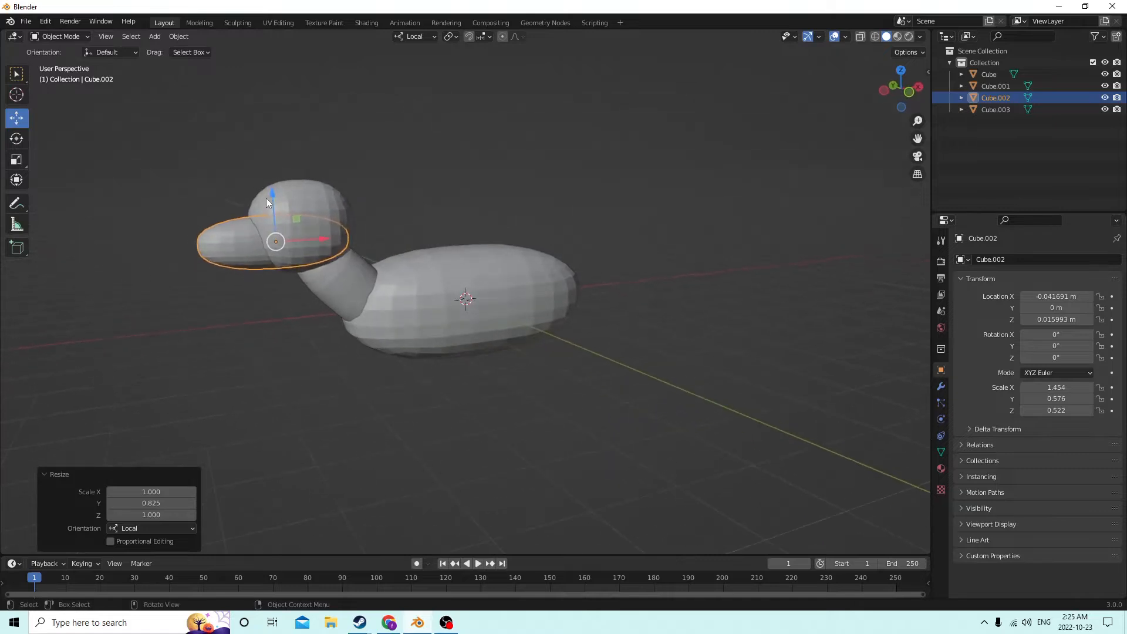
drag(266, 196, 269, 198)
drag(319, 244, 311, 245)
Shorten the snout to an X scale of about 0.904 and move it forward to about X -0.046 m
middle_drag(311, 246, 347, 255)
click(26, 161)
middle_drag(223, 226, 251, 223)
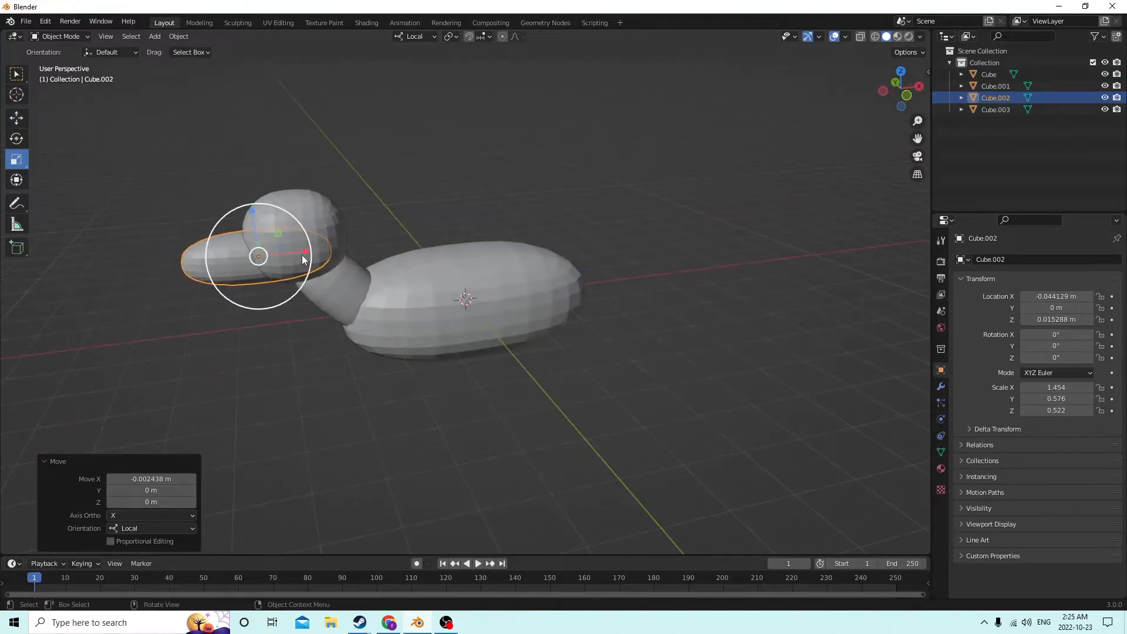
drag(302, 255, 287, 251)
right_click(279, 253)
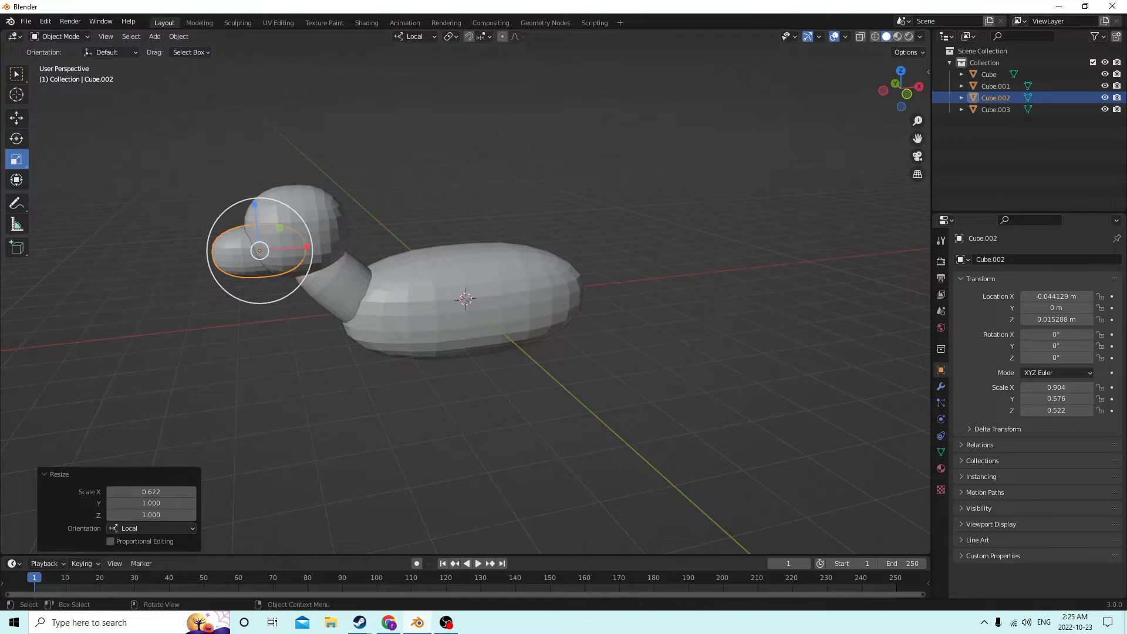
click(16, 117)
drag(305, 244, 297, 245)
middle_drag(296, 245, 359, 241)
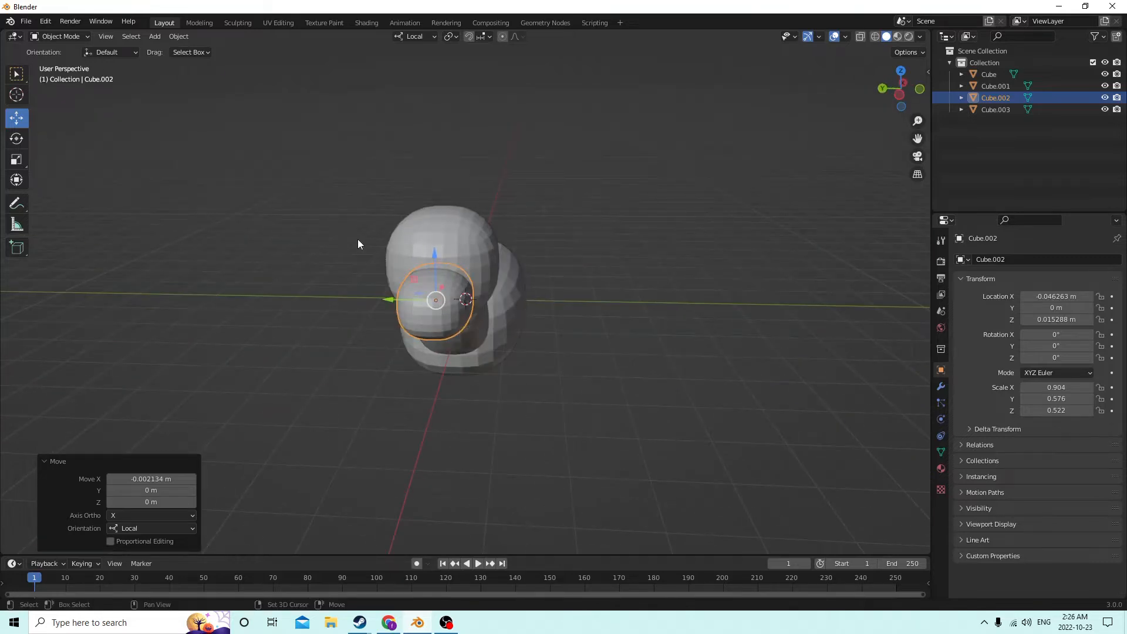
key(shift+a)
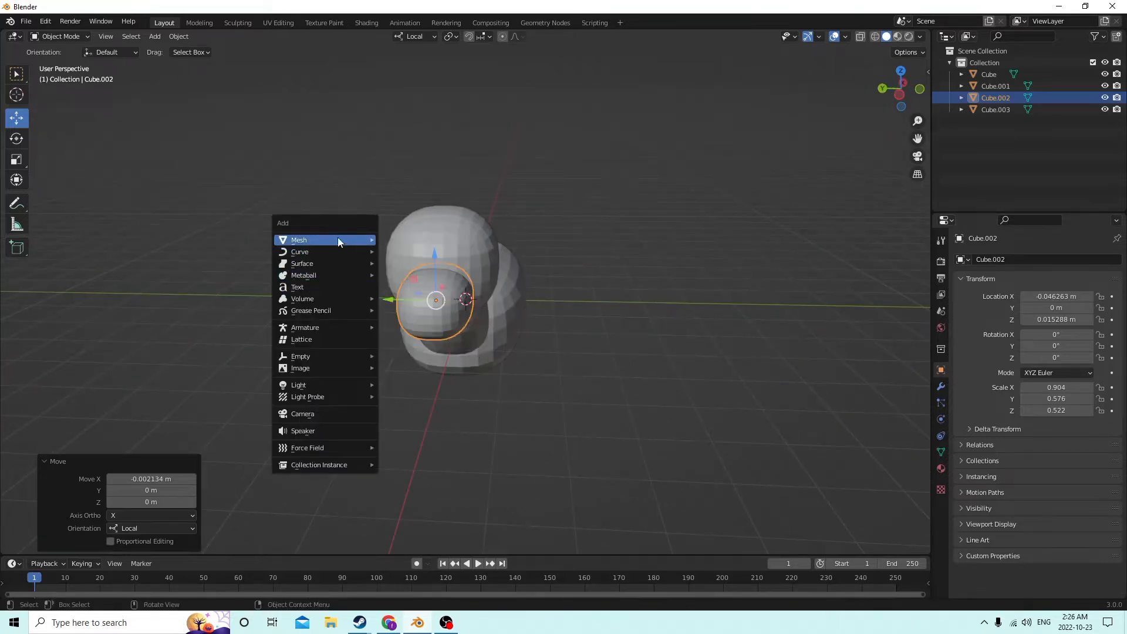
mouse_move(350, 240)
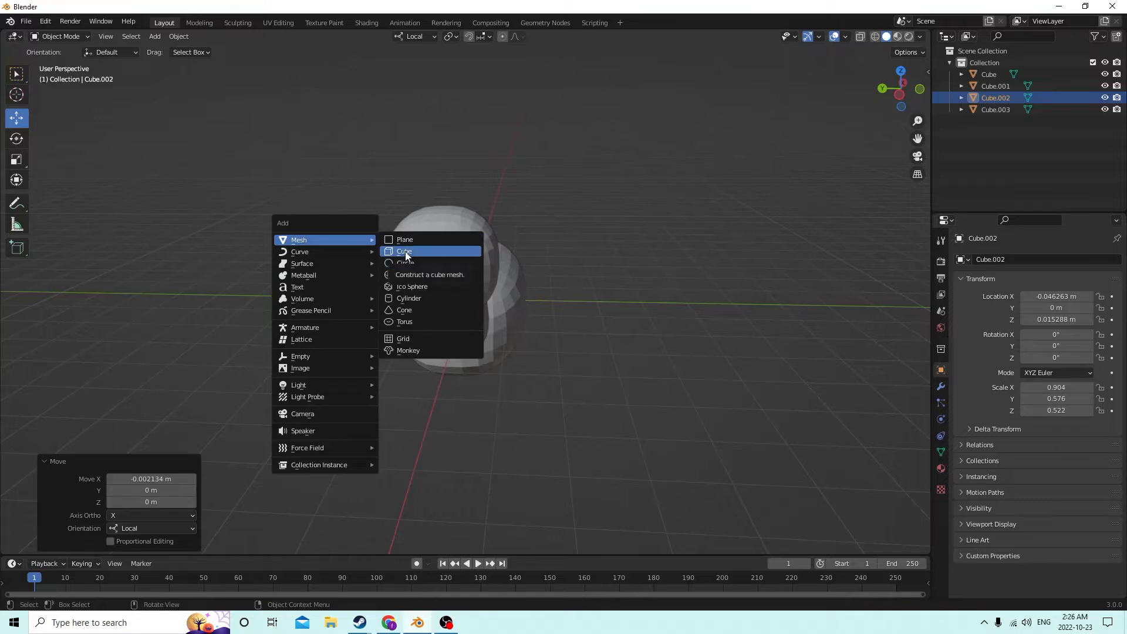
click(411, 274)
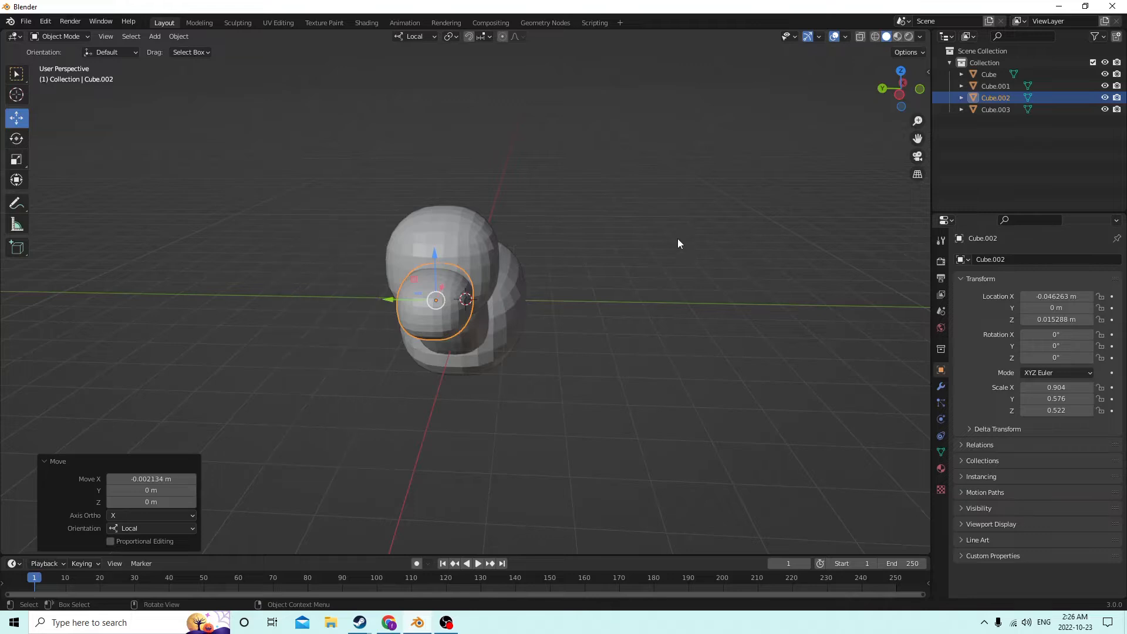
middle_drag(677, 238, 642, 251)
click(623, 237)
Shrink the snout uniformly by a factor of about 0.863
click(381, 288)
middle_drag(381, 287, 388, 246)
click(16, 159)
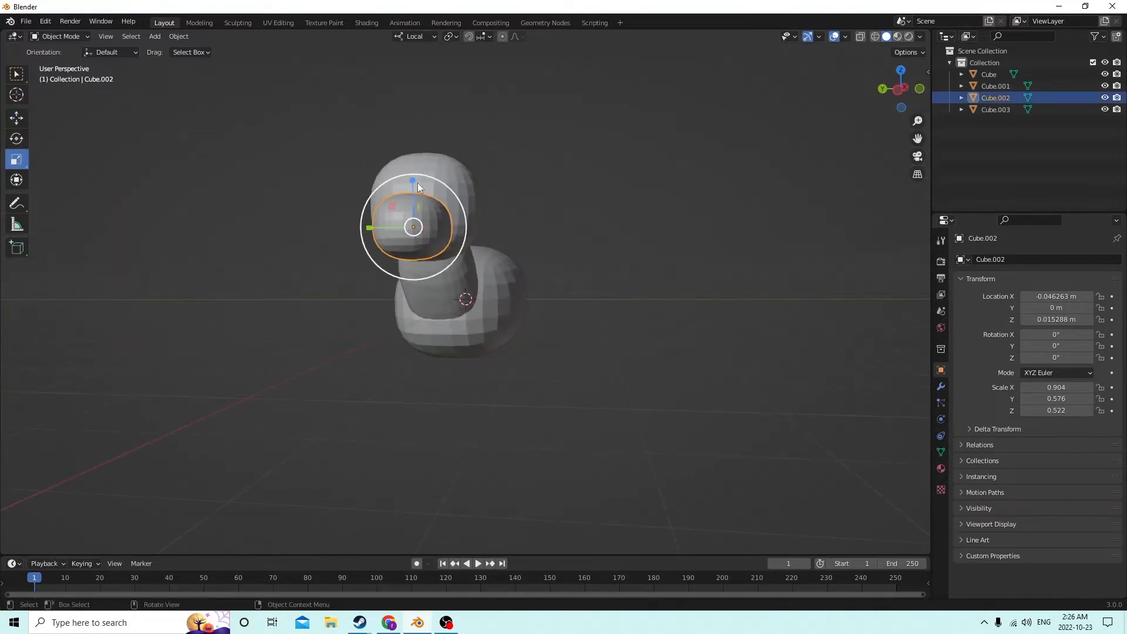
drag(418, 182, 417, 189)
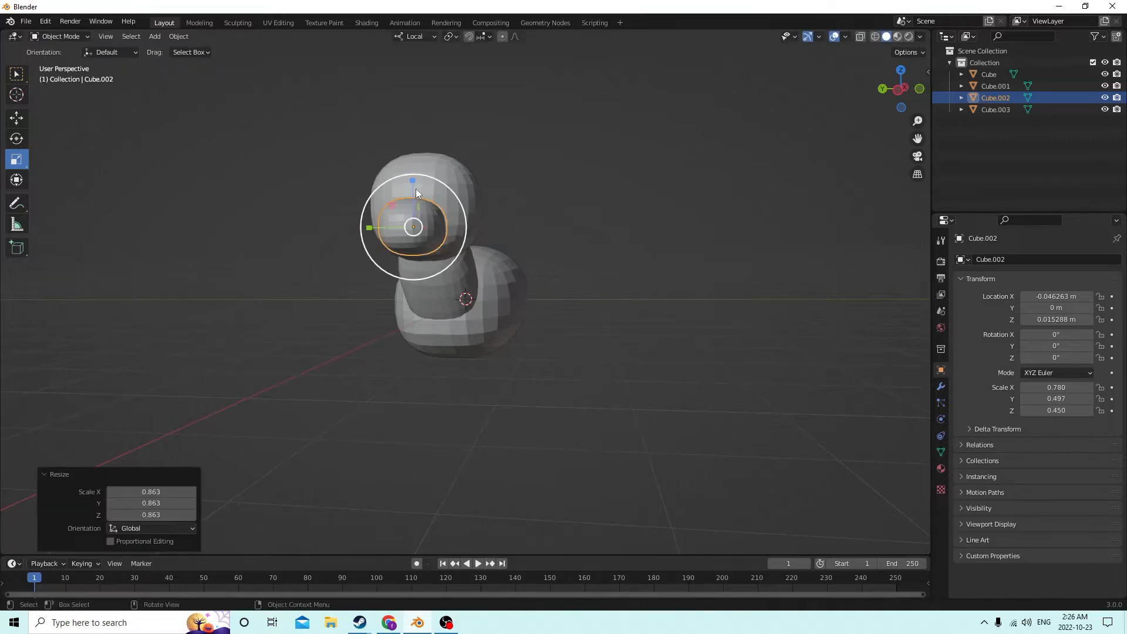
Duplicate the snout and move the copy to the side of the face, at about Y 0.005 m and Z 0.021 m
middle_drag(417, 189, 378, 217)
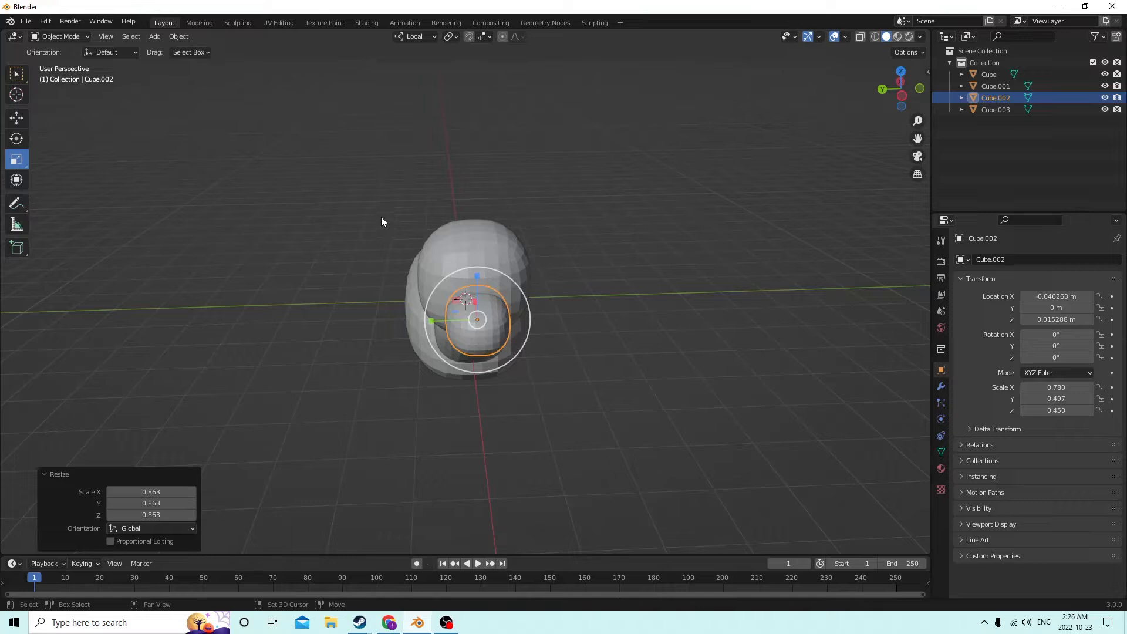
key(shift+d)
right_click(396, 201)
middle_drag(396, 200, 332, 191)
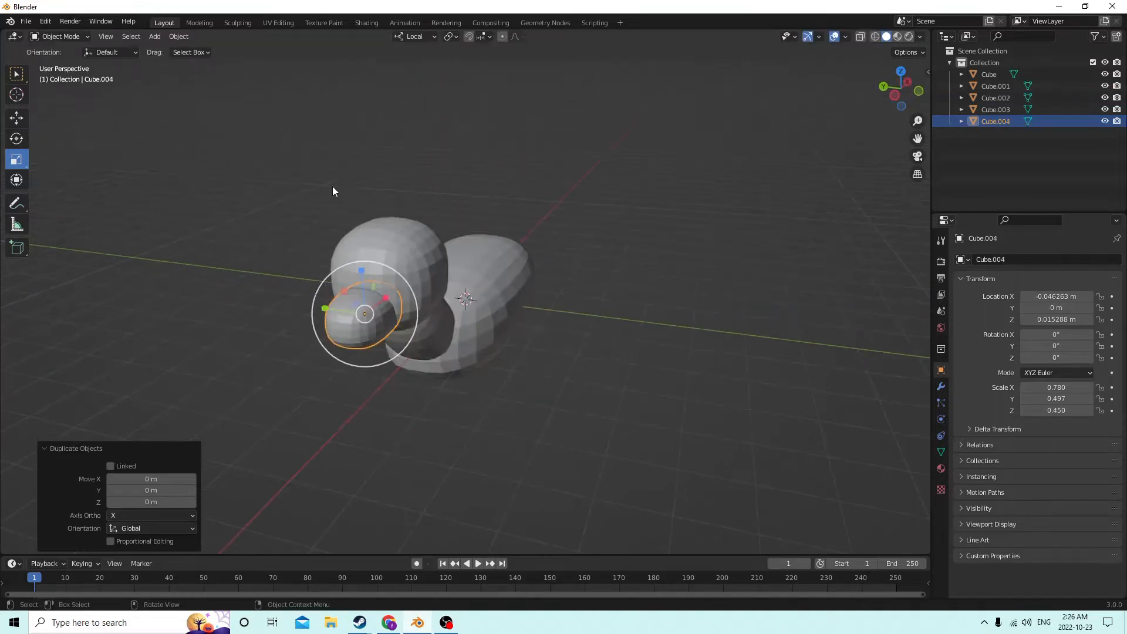
click(25, 120)
drag(363, 270, 351, 230)
middle_drag(351, 230, 404, 257)
drag(404, 257, 372, 253)
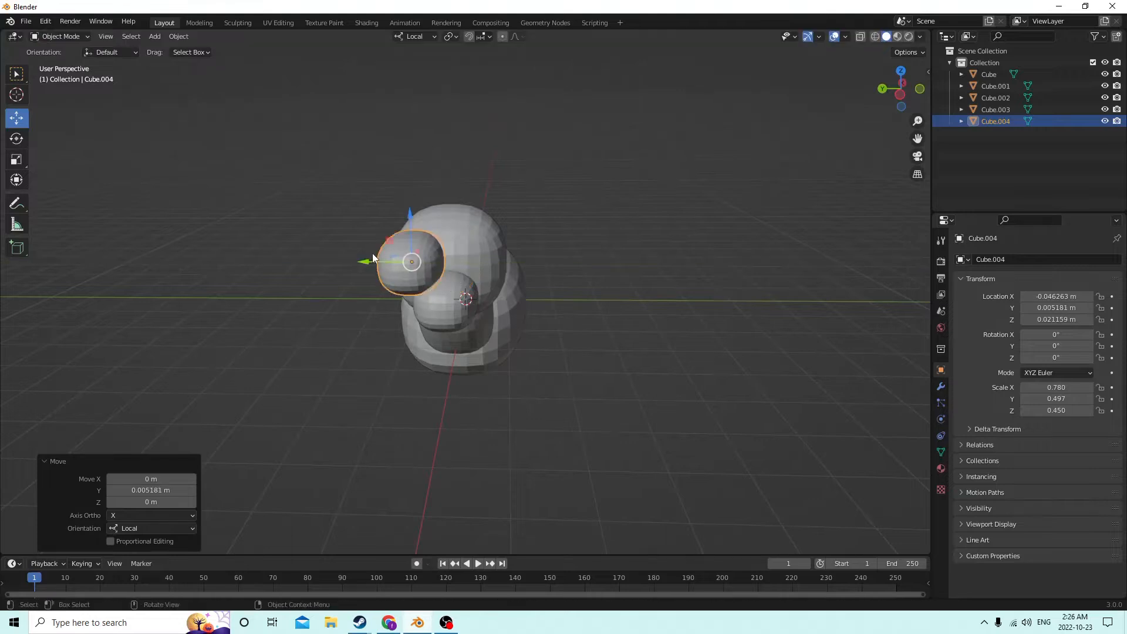
Reduce the copy to a small eye with a scale of about X 0.266, Y 0.270 and Z 0.328
middle_drag(372, 252, 667, 290)
click(16, 159)
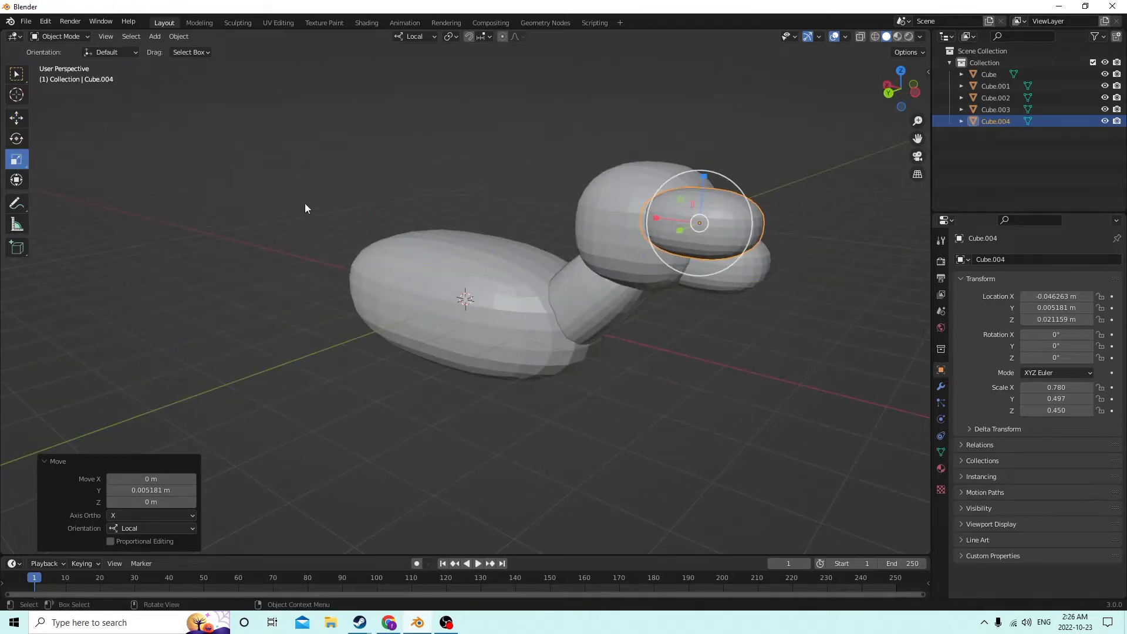
middle_drag(305, 203, 692, 229)
drag(692, 229, 726, 224)
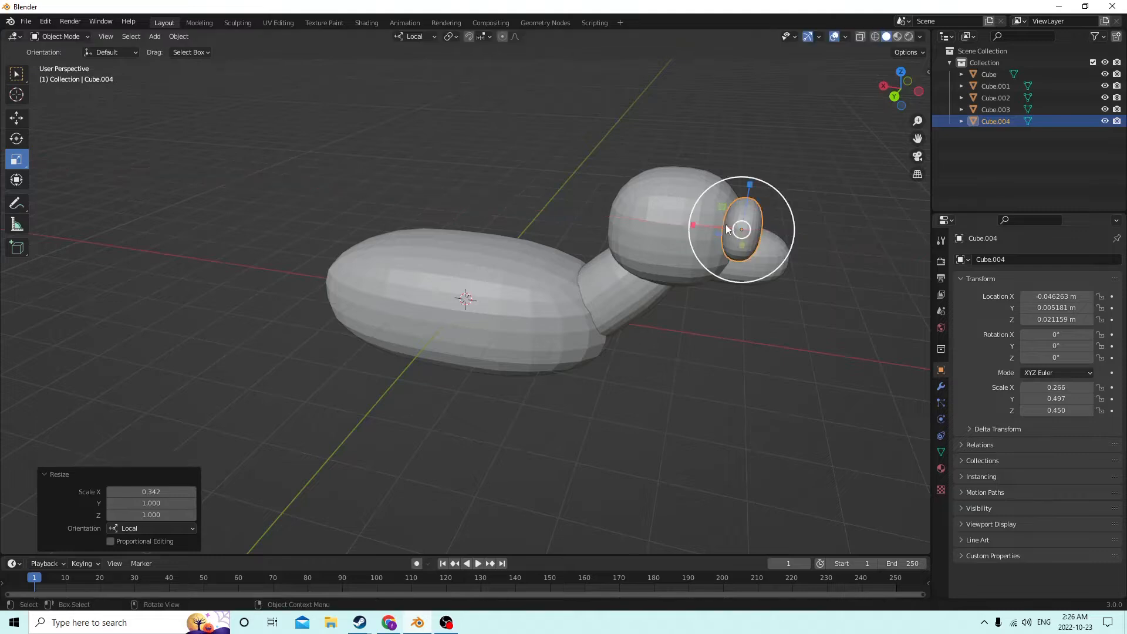
middle_drag(726, 225, 467, 162)
mouse_move(491, 190)
mouse_down()
mouse_move(490, 220)
mouse_move(491, 206)
mouse_up()
drag(436, 236, 459, 237)
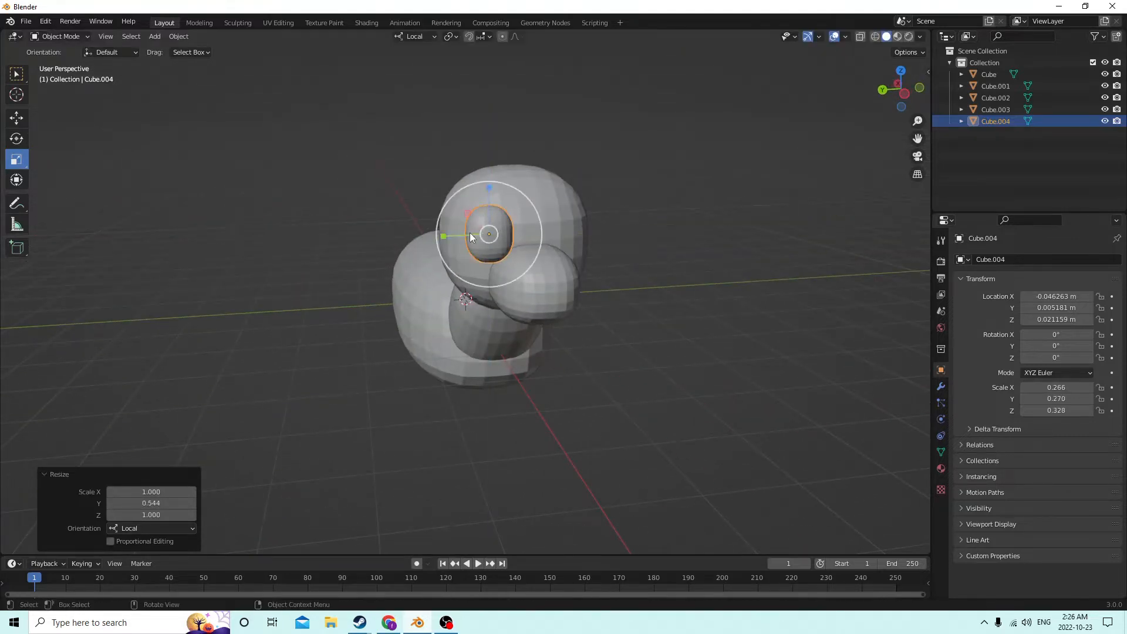
Flatten and narrow the eye further to a scale of about Y 0.231 and Z 0.176
middle_drag(459, 237, 551, 196)
drag(618, 156, 612, 174)
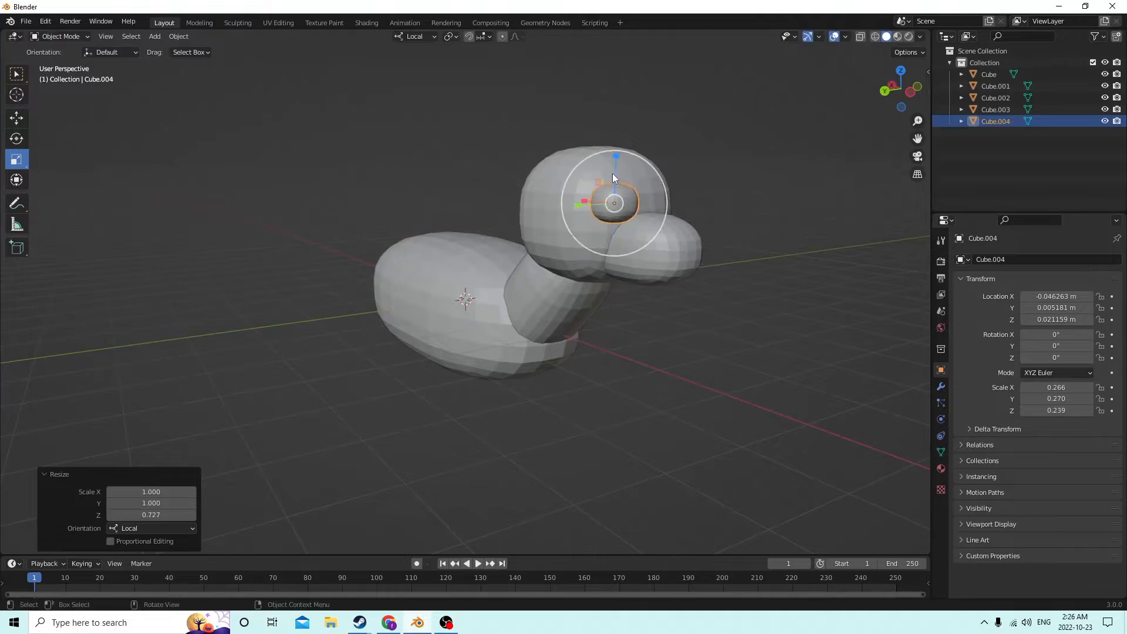
middle_drag(611, 173, 519, 167)
drag(465, 183, 467, 196)
mouse_move(467, 195)
middle_down()
mouse_move(446, 212)
mouse_move(460, 203)
middle_up()
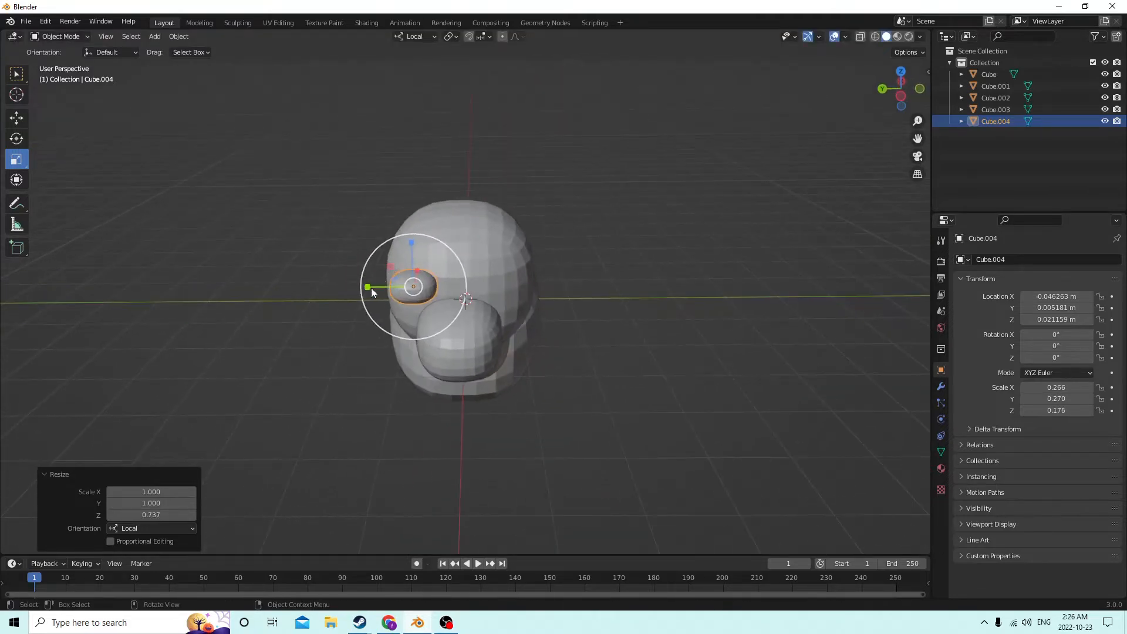
drag(372, 286, 380, 286)
Set the eye into the front of the head by moving it along local X to about -0.0443 m
middle_drag(381, 285, 163, 89)
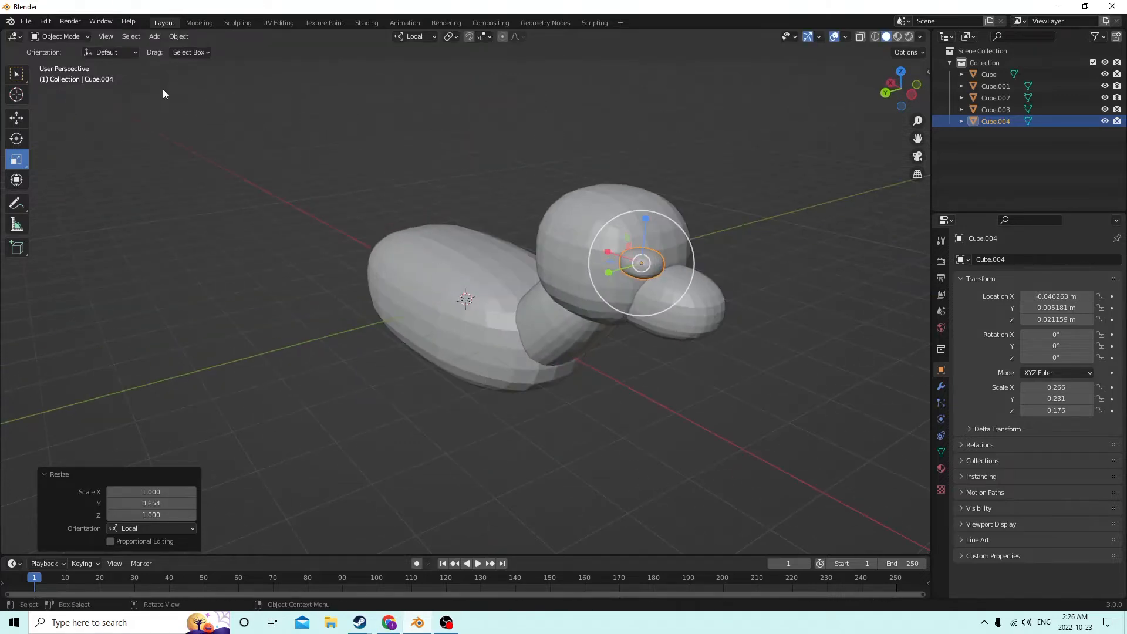
click(16, 118)
middle_drag(125, 141, 385, 174)
drag(524, 350, 505, 318)
middle_drag(505, 314, 541, 322)
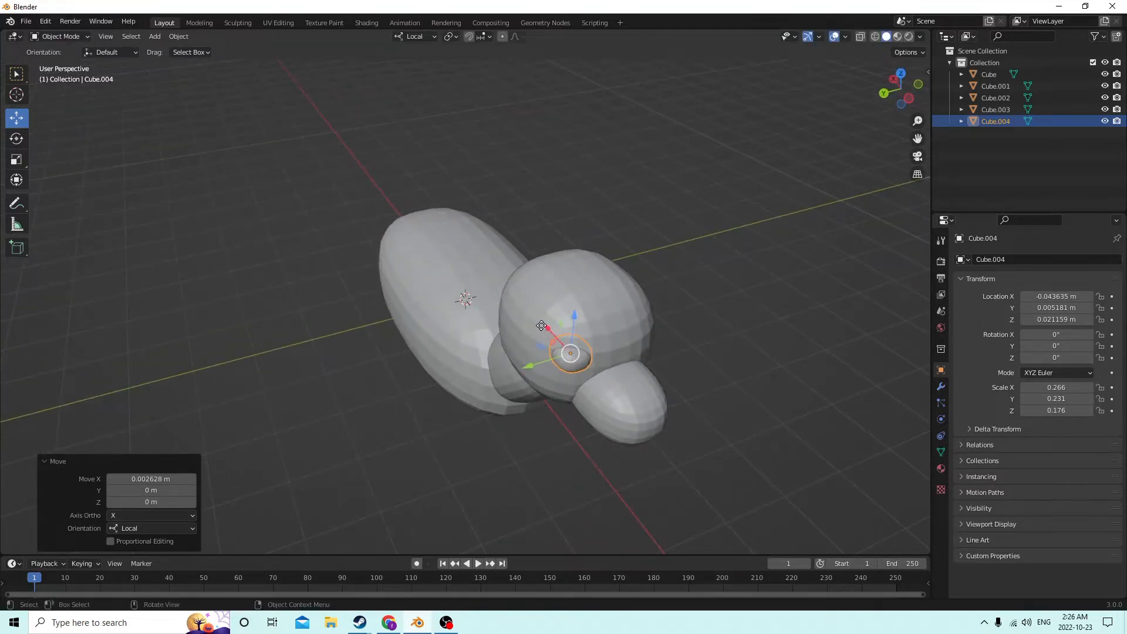
key(g)
right_click(544, 326)
drag(541, 320, 548, 326)
middle_drag(547, 325, 580, 305)
Duplicate the eye and place the copy on the opposite side of the head by setting its Y location to -0.005181 m
scroll(506, 297, up, 3)
key(shift+d)
right_click(532, 289)
middle_drag(865, 309, 726, 310)
drag(340, 322, 244, 315)
right_click(244, 315)
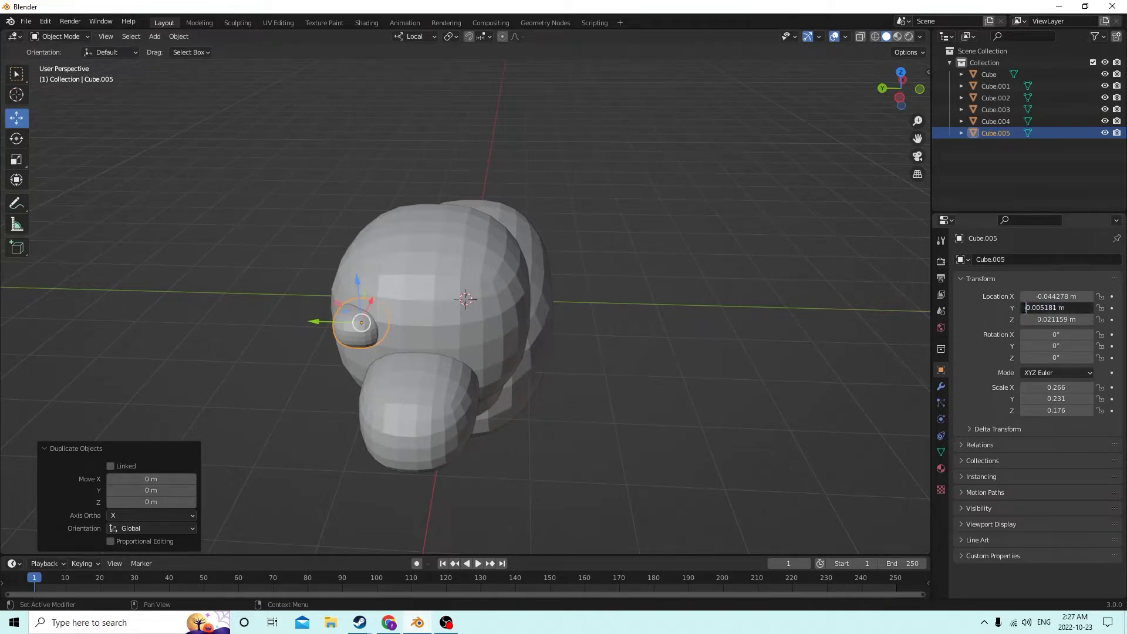
text(-)
key(Return)
Try rotating the newly placed eye 15° about its Y axis
middle_drag(805, 251, 646, 262)
click(669, 254)
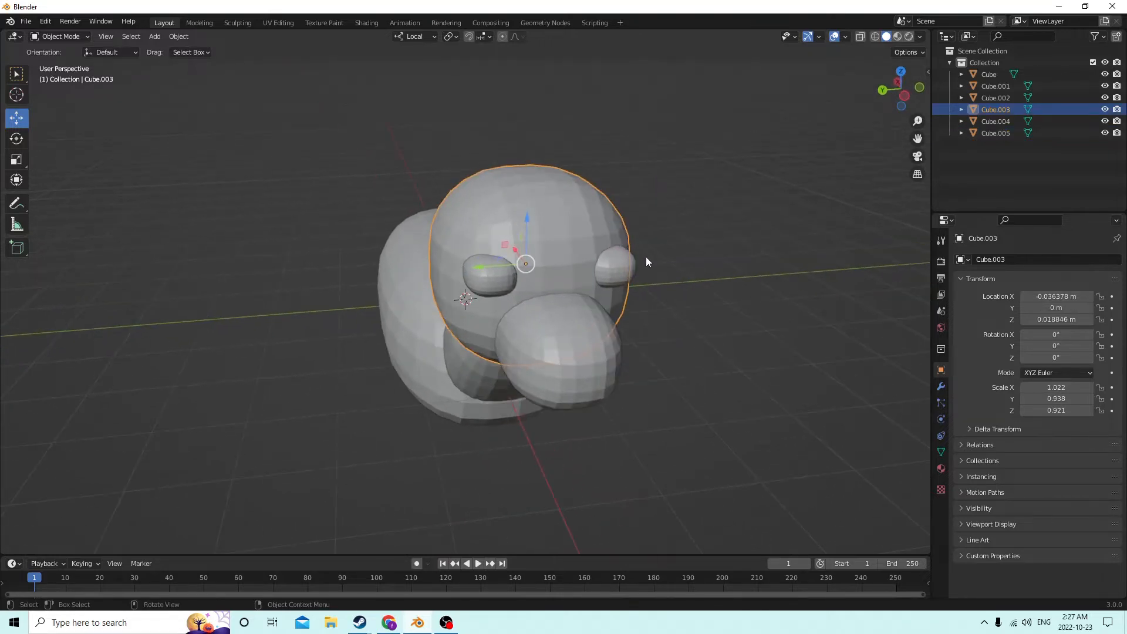
middle_drag(580, 323, 603, 282)
click(539, 258)
middle_drag(539, 258, 573, 289)
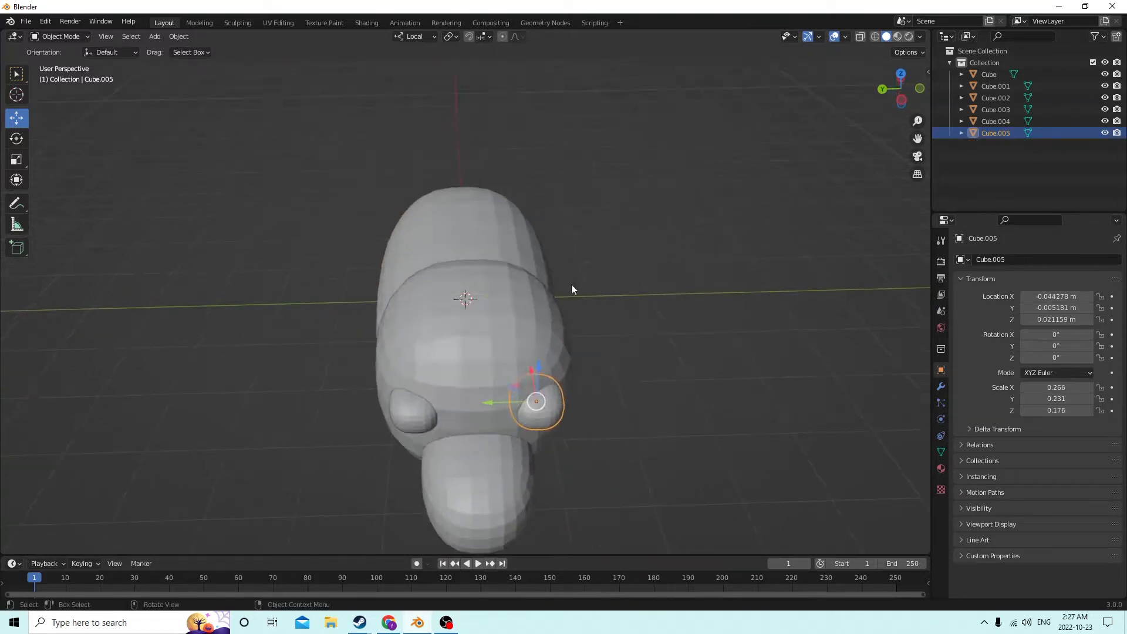
middle_drag(852, 320, 778, 308)
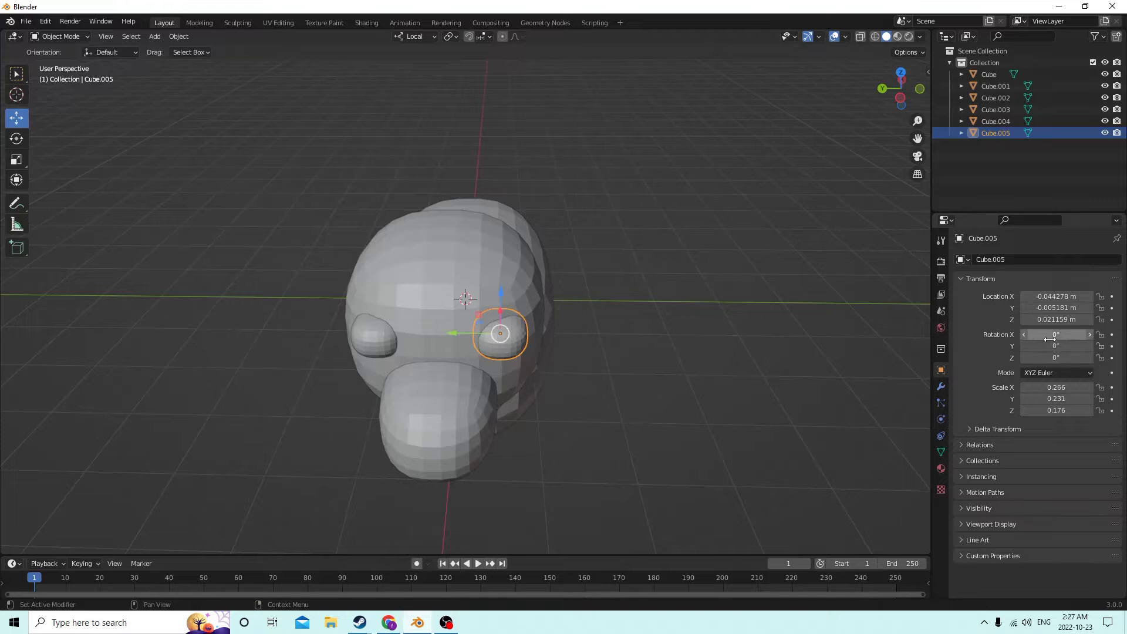
click(1052, 346)
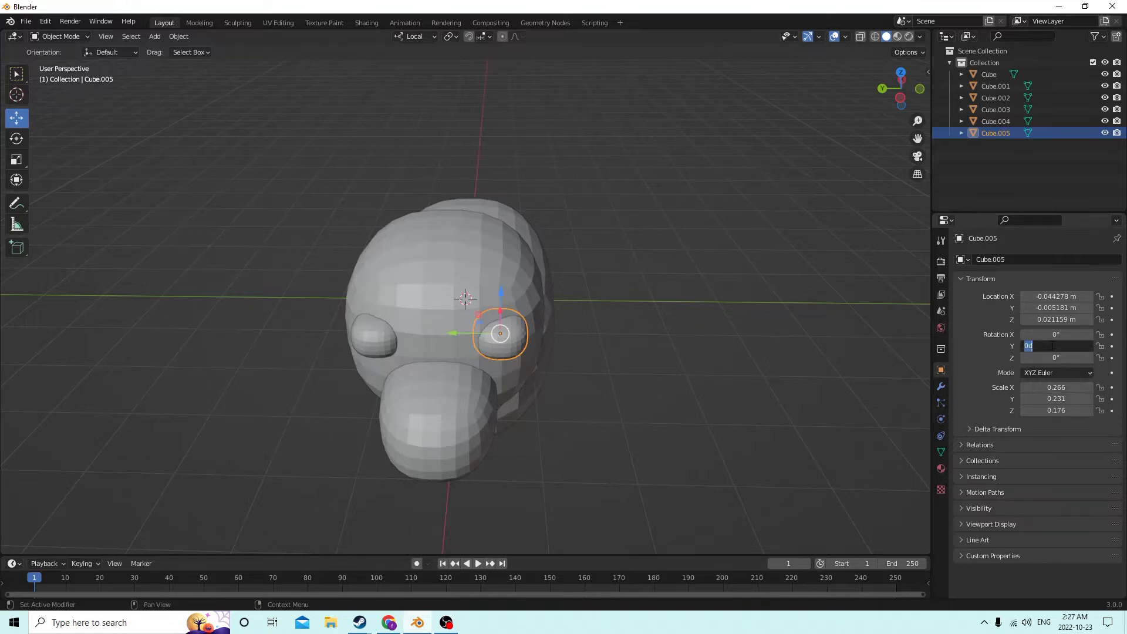
text(15)
key(Return)
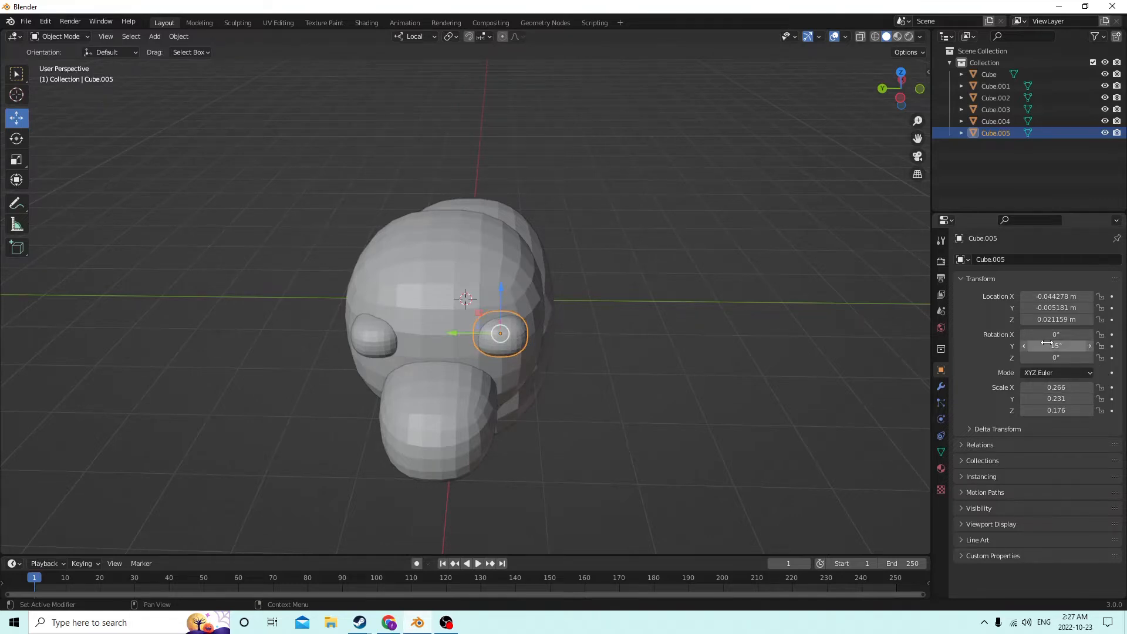
key(Return)
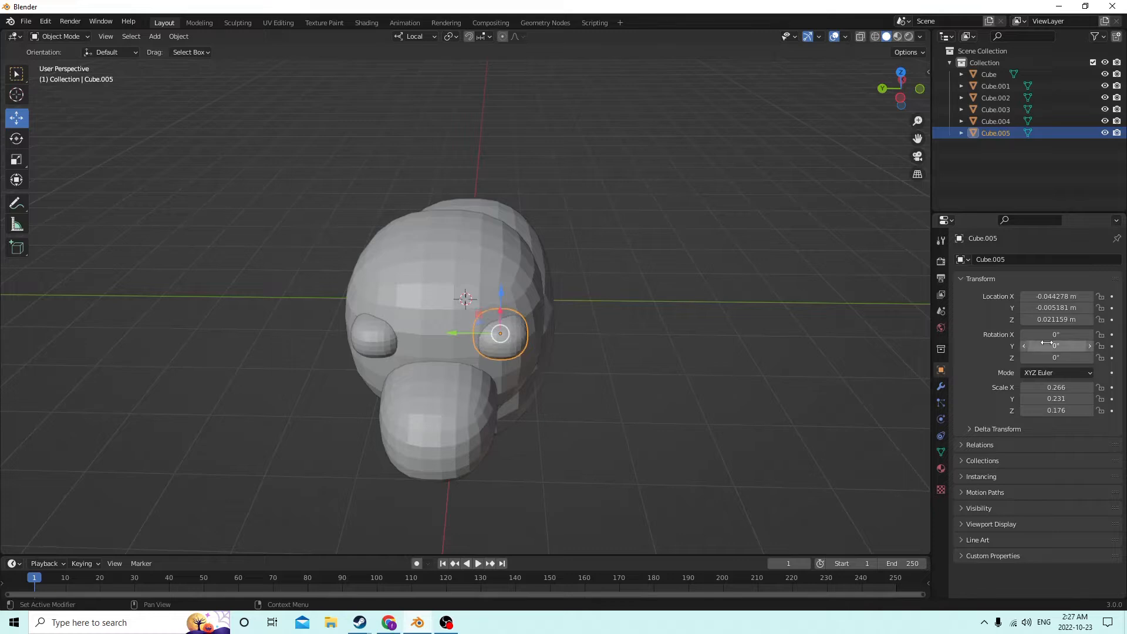
Set the eye's Z rotation to 45° and push it into the head by about 0.0008 m along local X
click(1074, 360)
text(15)
key(Return)
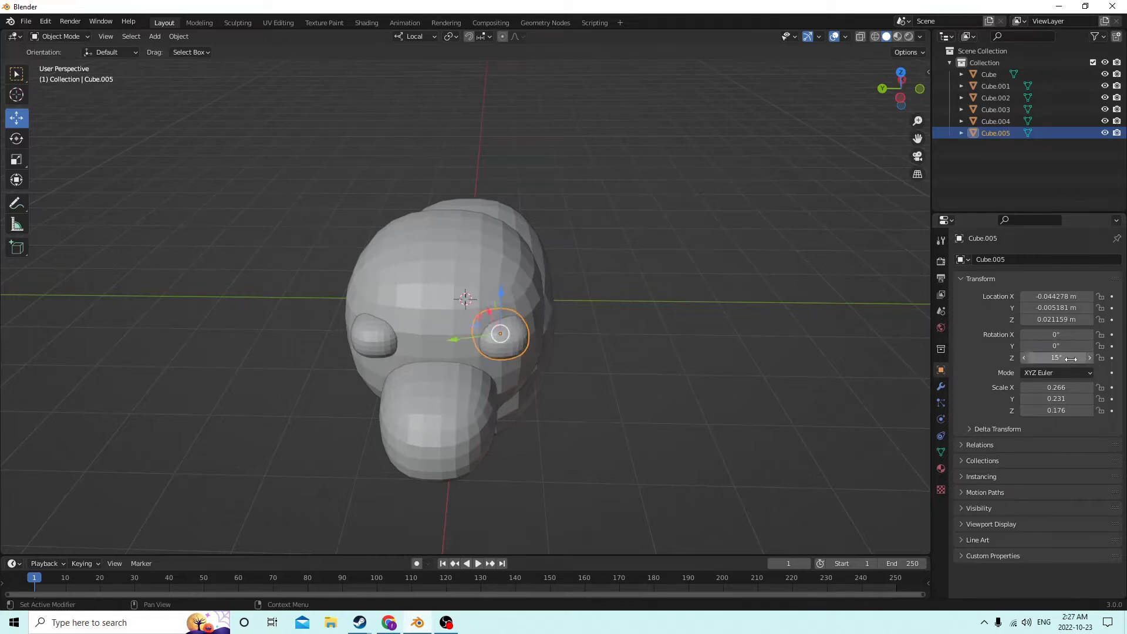
click(1049, 358)
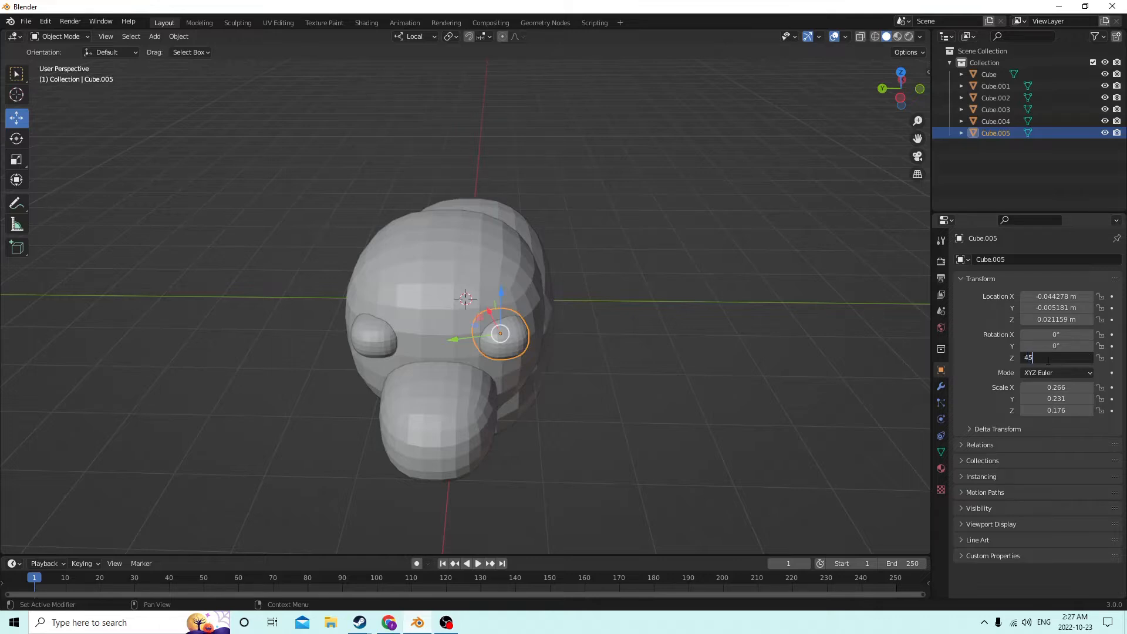
text(45)
key(Return)
middle_drag(828, 295, 653, 313)
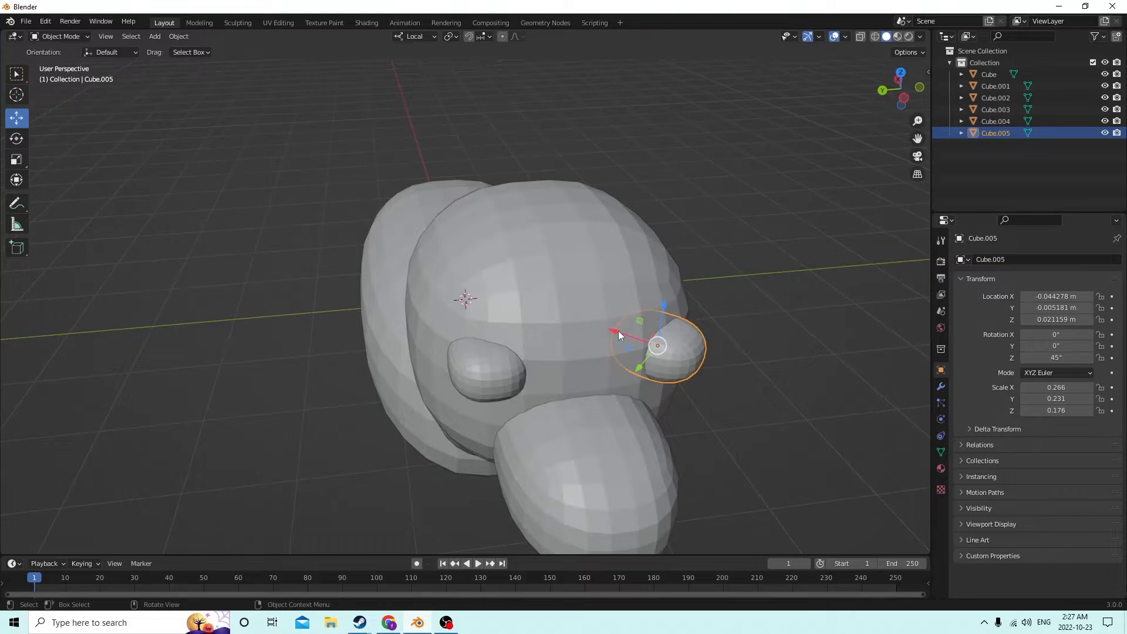
drag(618, 330, 606, 328)
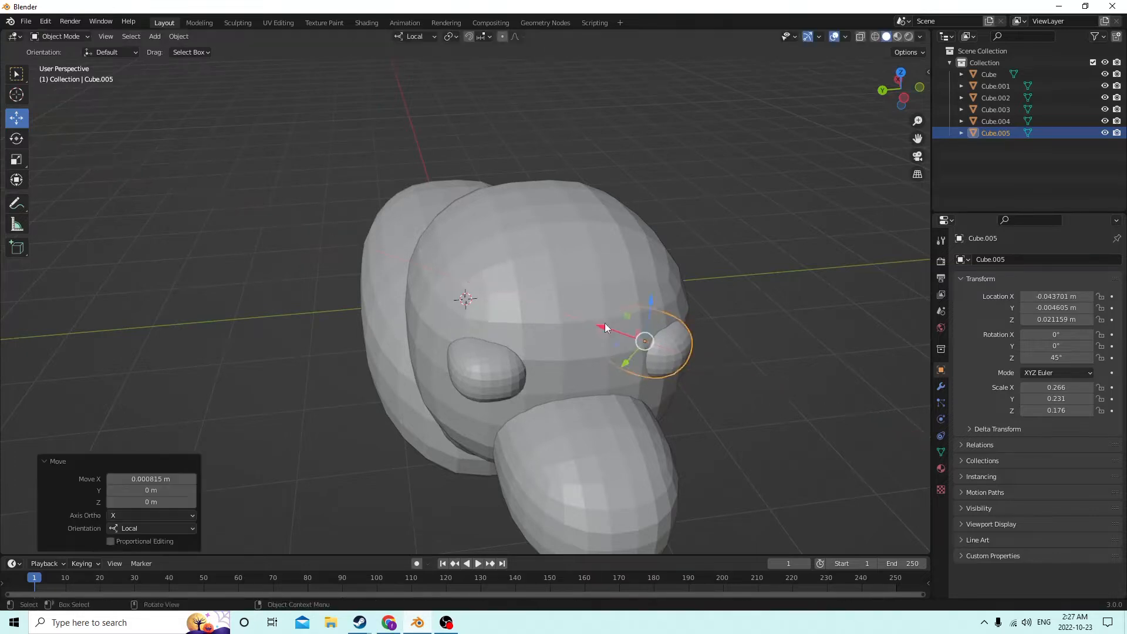
Delete the unrotated eye on the other side of the head
middle_drag(606, 328, 458, 357)
click(390, 370)
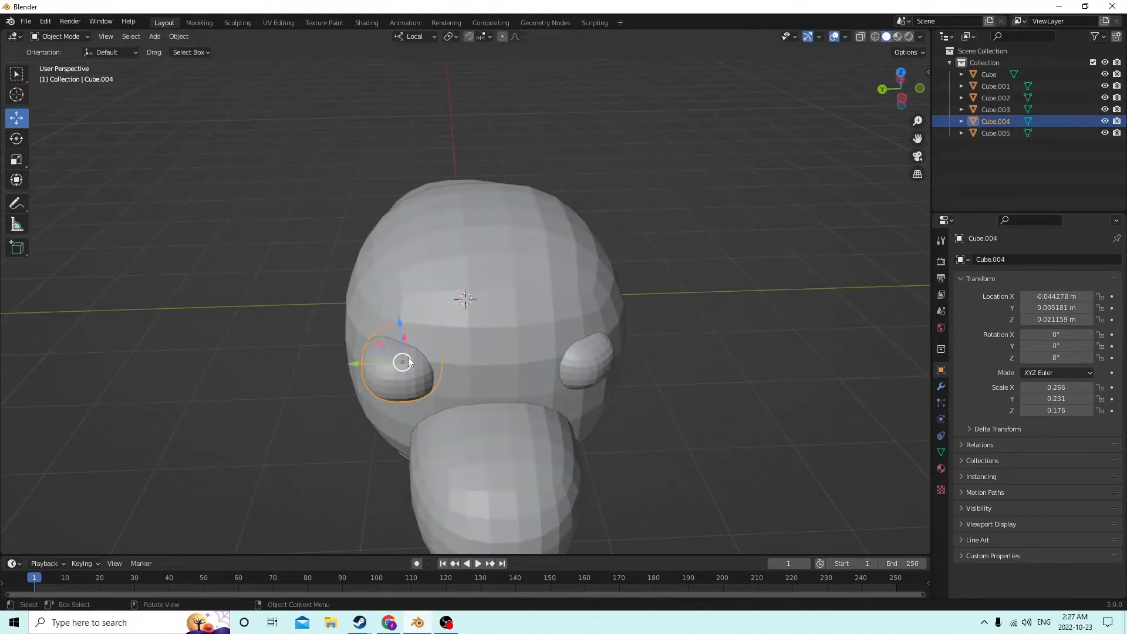
key(Delete)
Duplicate the rotated eye in place and mirror the copy with a Z rotation of -45° and a Y location of 0.004605 m
middle_drag(599, 357, 604, 360)
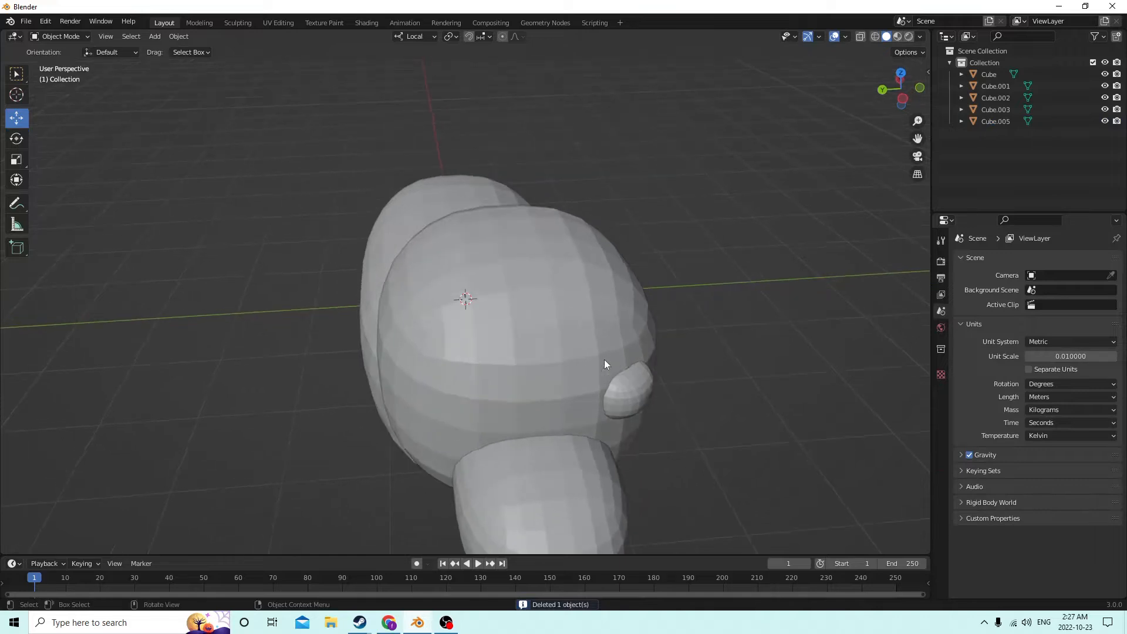
click(632, 384)
key(shift+d)
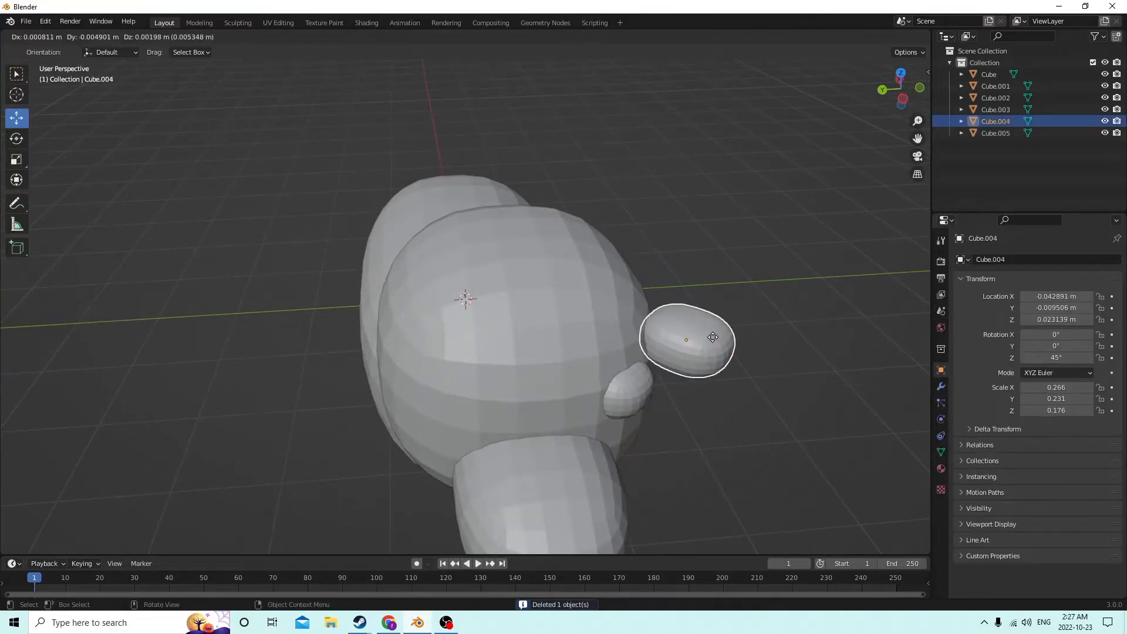
right_click(854, 338)
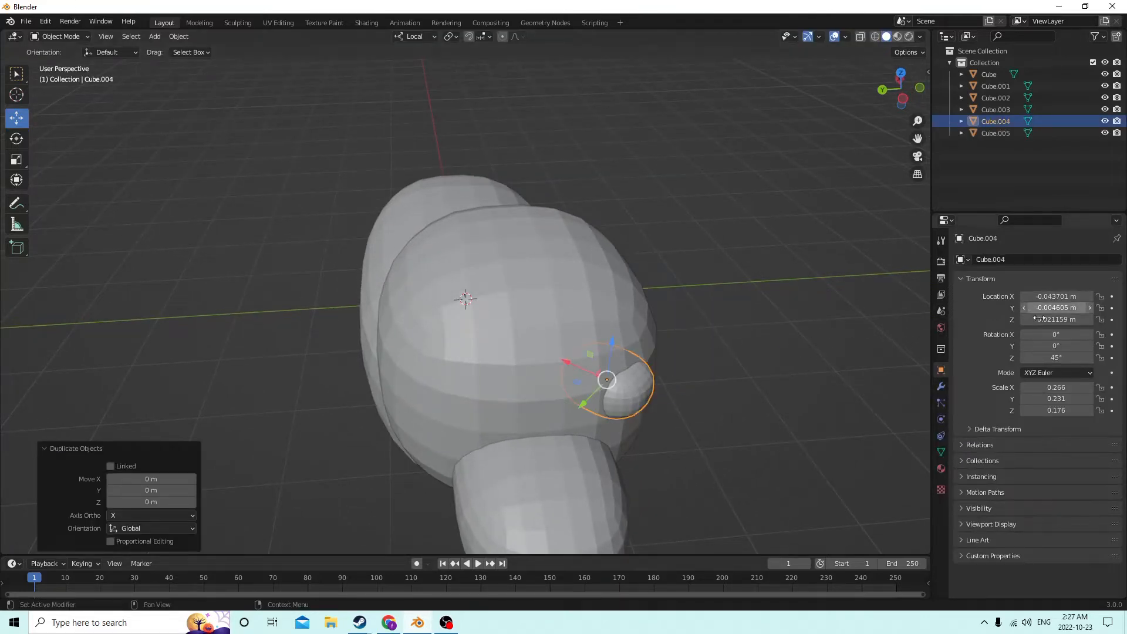
click(1047, 357)
text(-45)
key(Return)
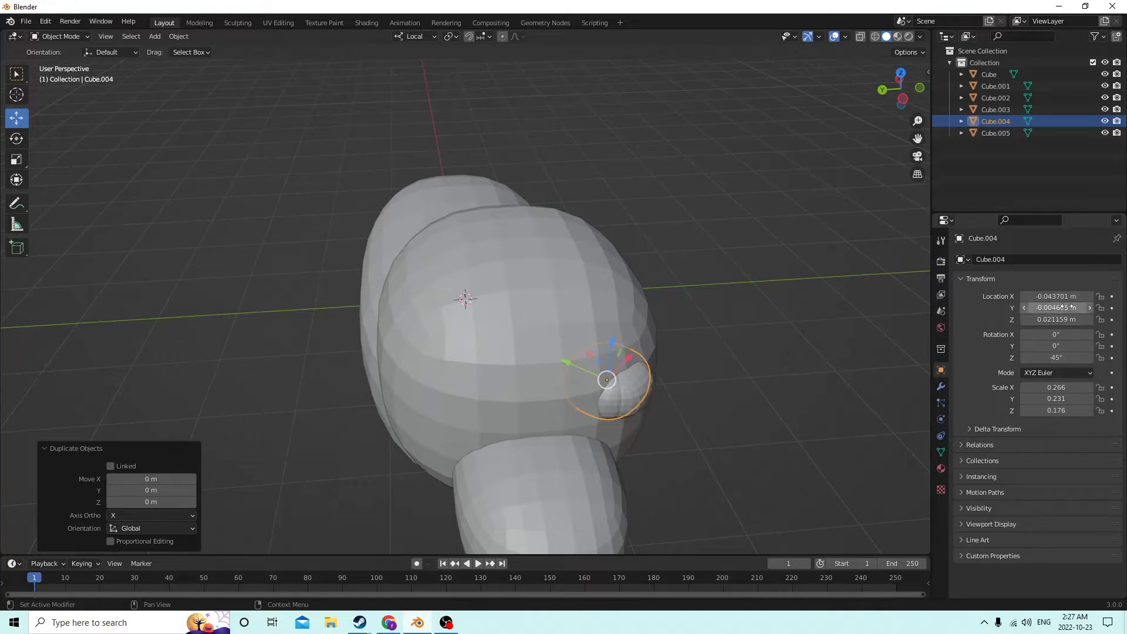
click(1027, 307)
key(Return)
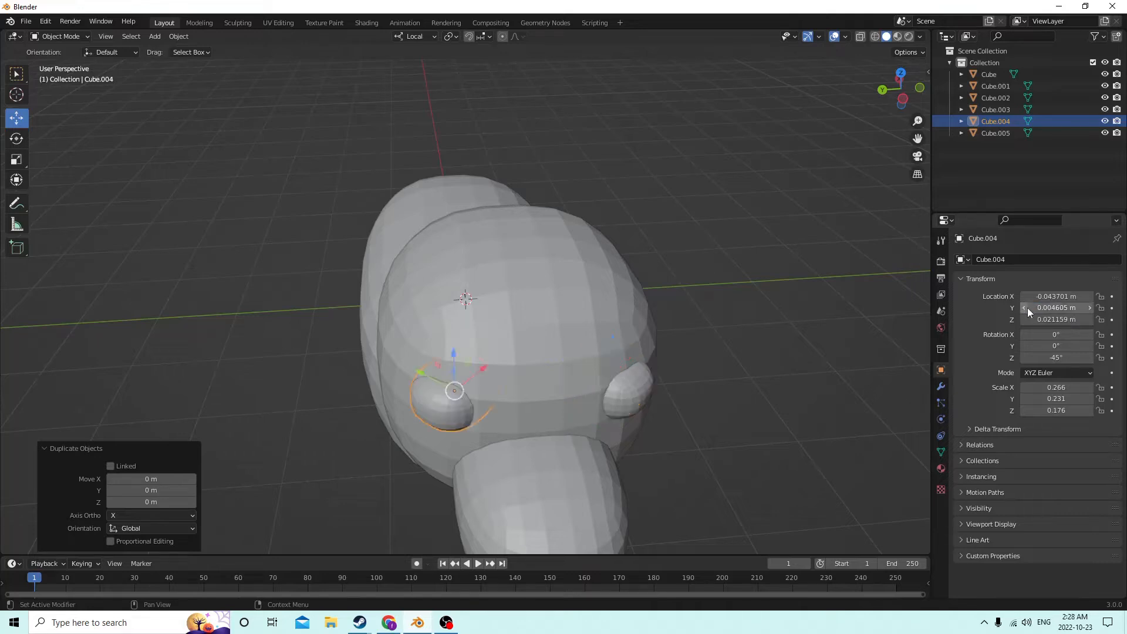
Move the neck about -0.0009 m along local X and shrink it to a scale of about X 1.244, Y 0.597 and Z 0.537
middle_drag(769, 294, 578, 229)
click(738, 255)
scroll(763, 248, up, 3)
click(552, 226)
drag(552, 266, 560, 256)
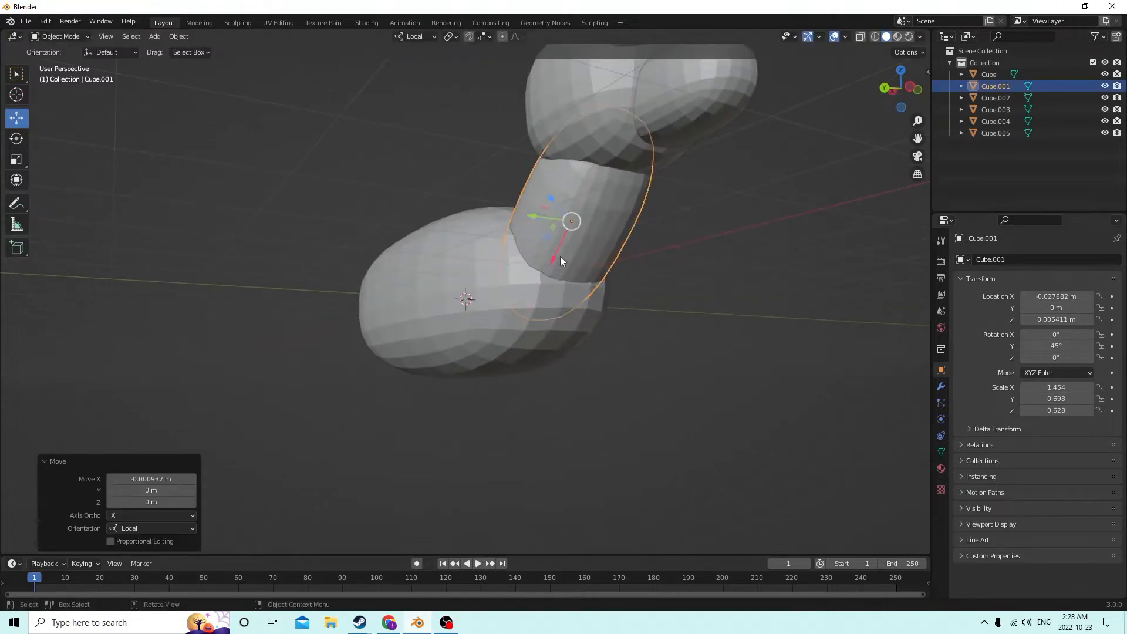
middle_drag(560, 256, 650, 252)
key(s)
click(656, 249)
Refit the neck between body and head by moving it about -0.0013 m along local X and 0.0013 m along local Z
drag(562, 262, 573, 250)
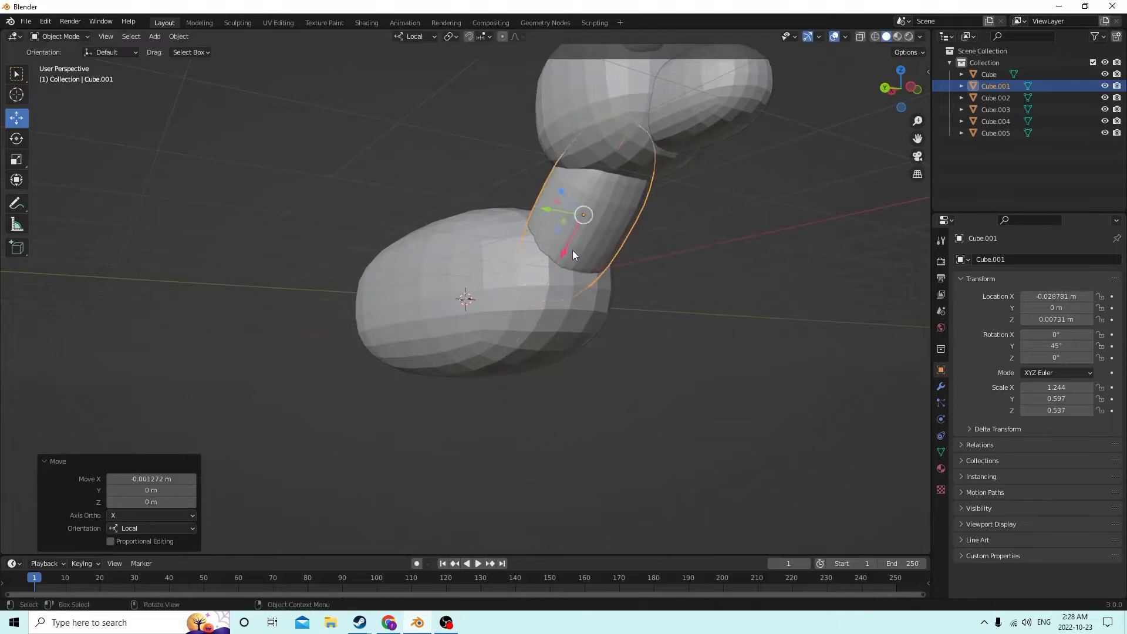
middle_drag(573, 250, 663, 277)
drag(619, 227, 614, 224)
middle_drag(614, 225, 503, 244)
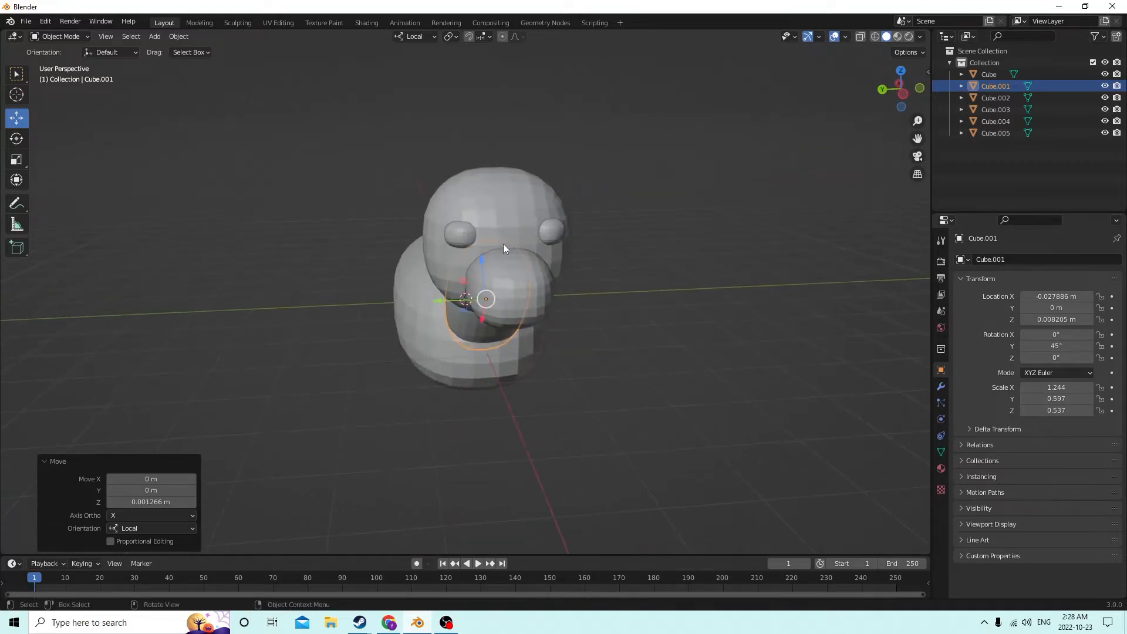
Duplicate the snout and slide the copy forward along local X to about -0.0533 m
click(499, 291)
middle_drag(499, 291, 513, 291)
key(shift+d)
right_click(605, 280)
middle_drag(608, 281, 636, 300)
drag(595, 303, 592, 302)
Shrink the snout copy into a nose with scale about X 0.284, Y 0.181, Z 0.164, and raise it about 0.0011 m along local Z
middle_drag(636, 317, 848, 261)
key(s)
click(559, 304)
key(s)
click(697, 307)
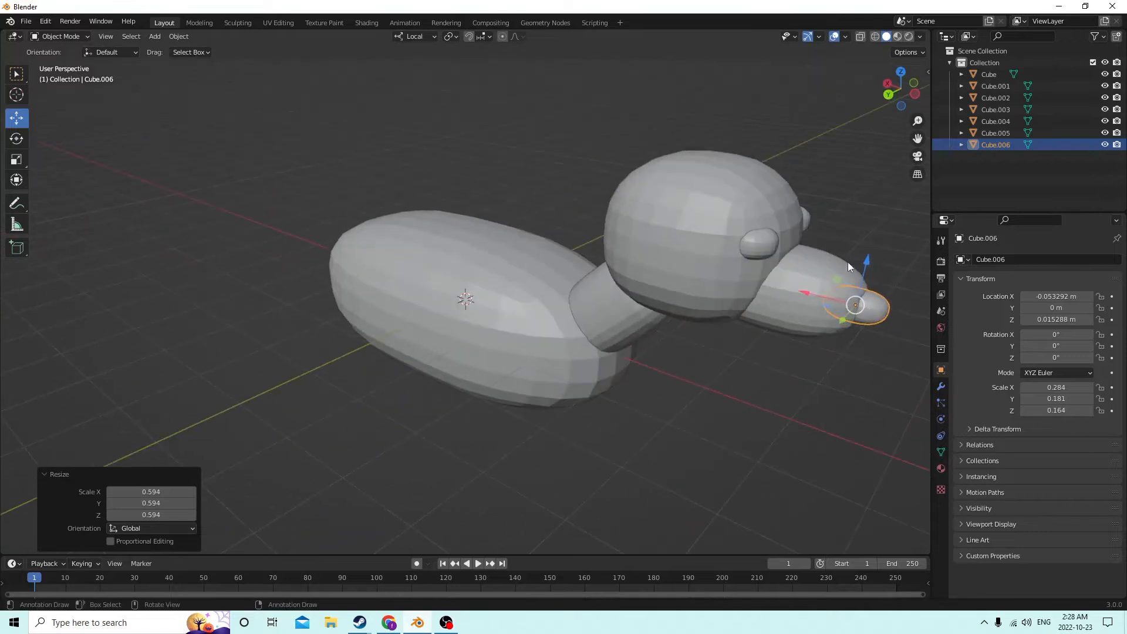
drag(861, 252, 861, 249)
middle_drag(861, 249, 516, 254)
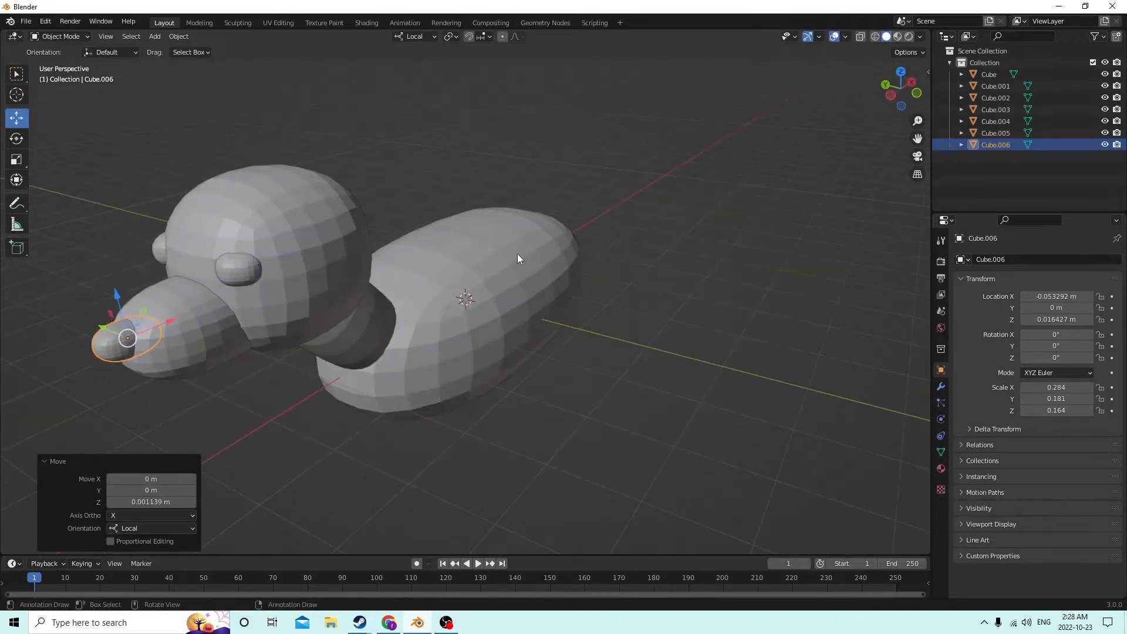
Shorten the nose along its local X to a scale of about 0.123
click(22, 162)
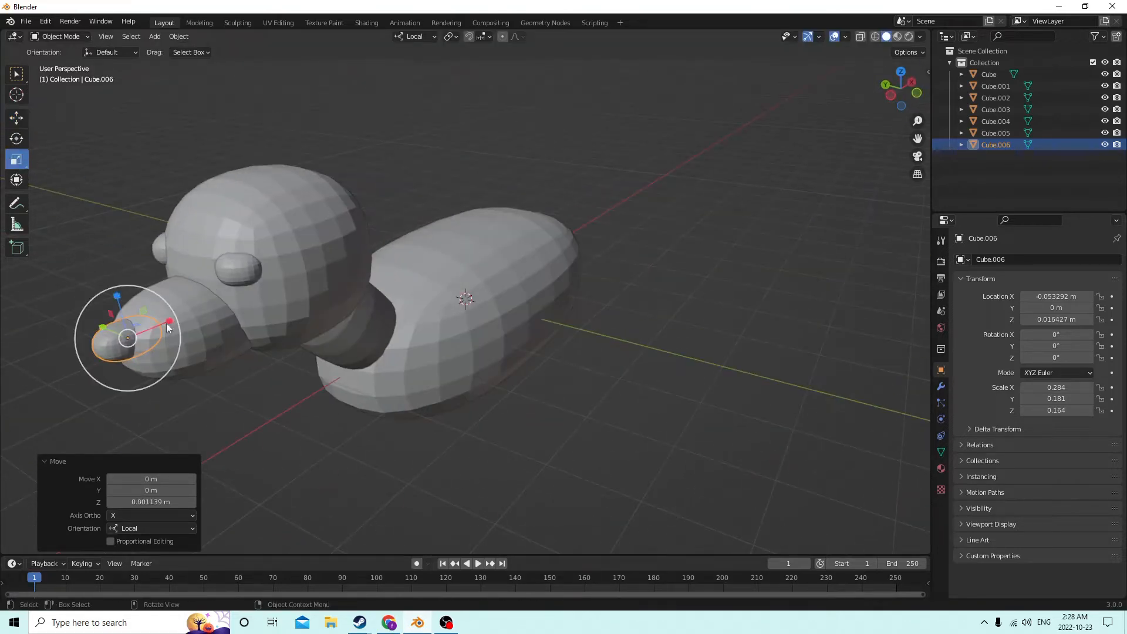
drag(167, 323, 144, 329)
middle_drag(144, 329, 342, 323)
scroll(512, 301, up, 4)
middle_drag(512, 301, 469, 296)
scroll(462, 294, down, 1)
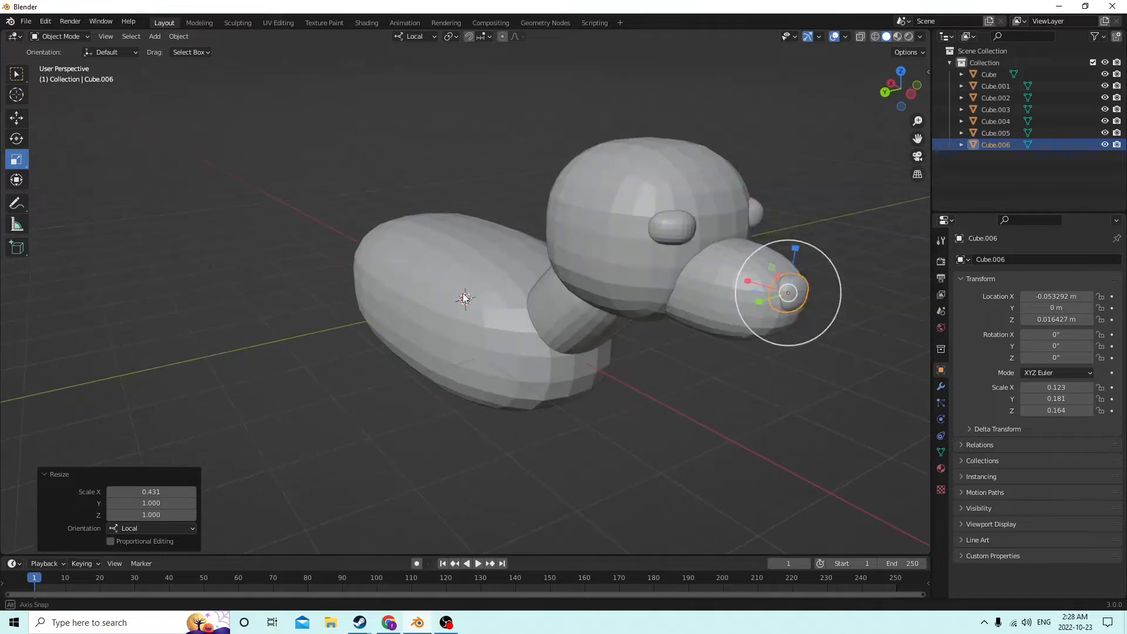
Move the nose forward along local X to about -0.0537 m and lower it slightly along local Z
click(15, 119)
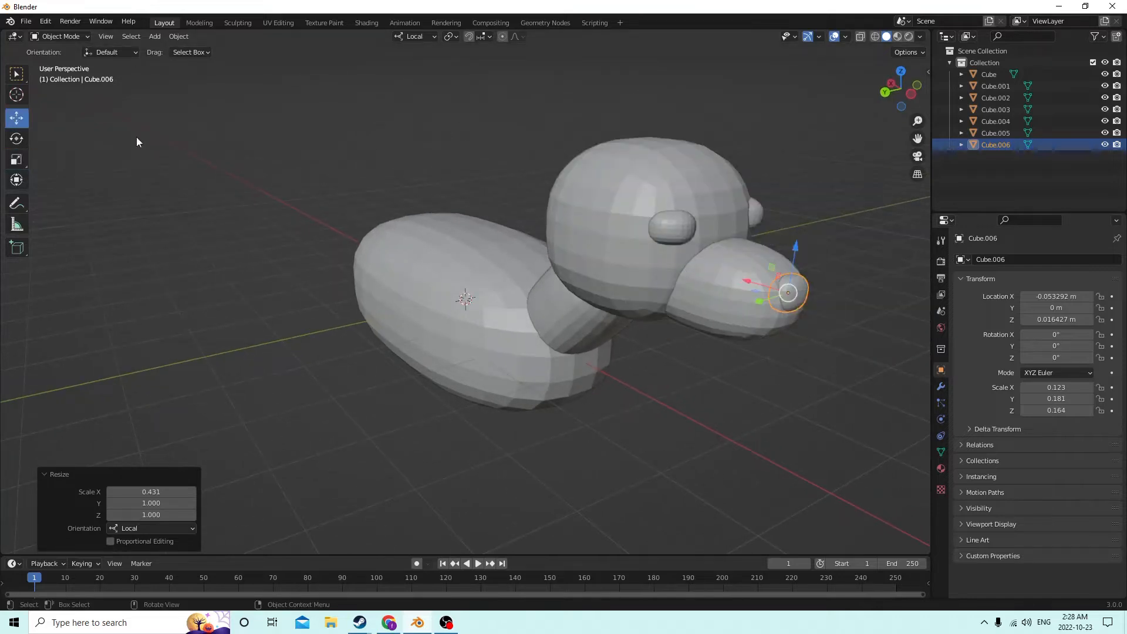
drag(746, 282, 752, 282)
middle_drag(752, 282, 736, 230)
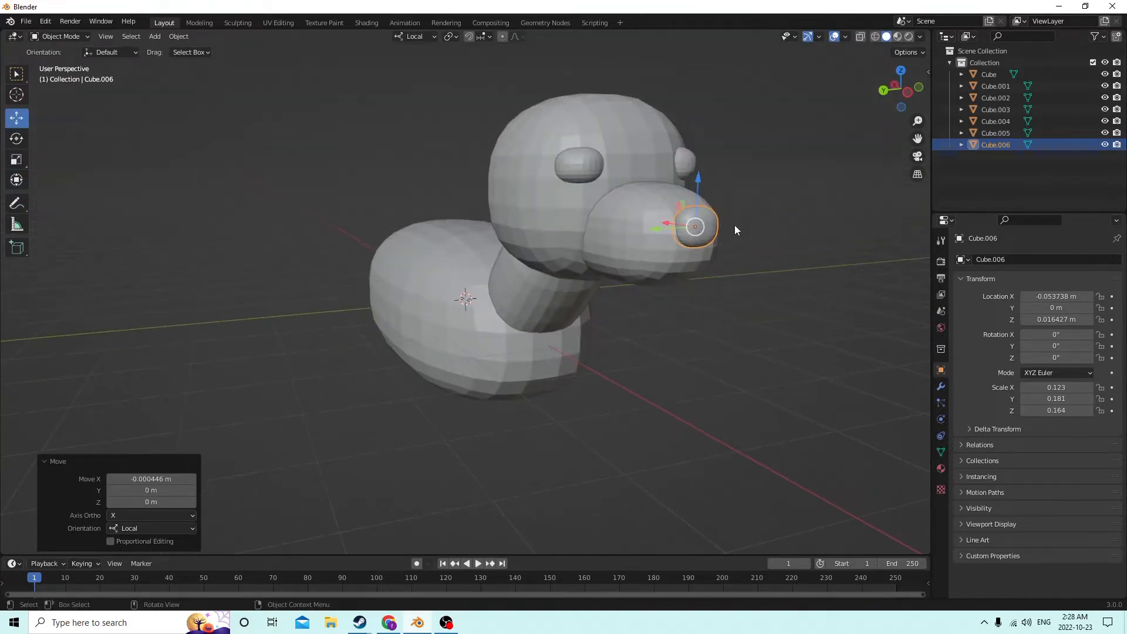
drag(700, 182, 699, 188)
middle_drag(699, 188, 577, 224)
Duplicate the nose and move the copy about -0.0029 m along local Z, below the original
middle_drag(248, 351, 541, 237)
key(shift+d)
key(Escape)
drag(583, 178, 579, 217)
middle_drag(579, 217, 499, 206)
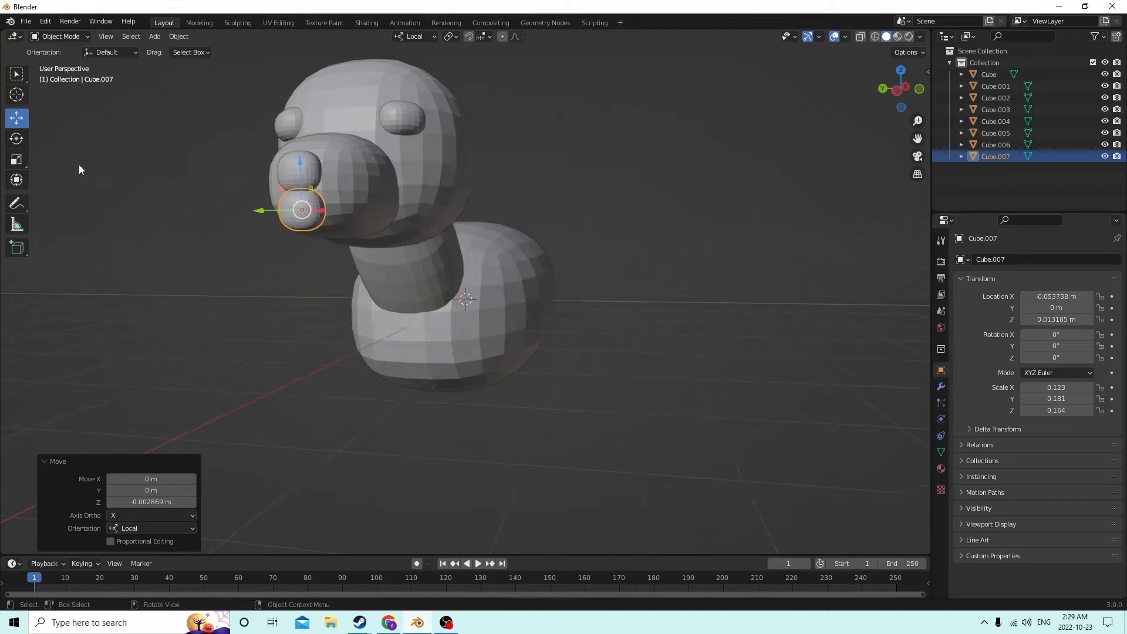
Shape the lower copy into a flat, wide mouth with a Z scale of about 0.061 and a Y scale of about 0.332
click(16, 160)
scroll(163, 188, up, 1)
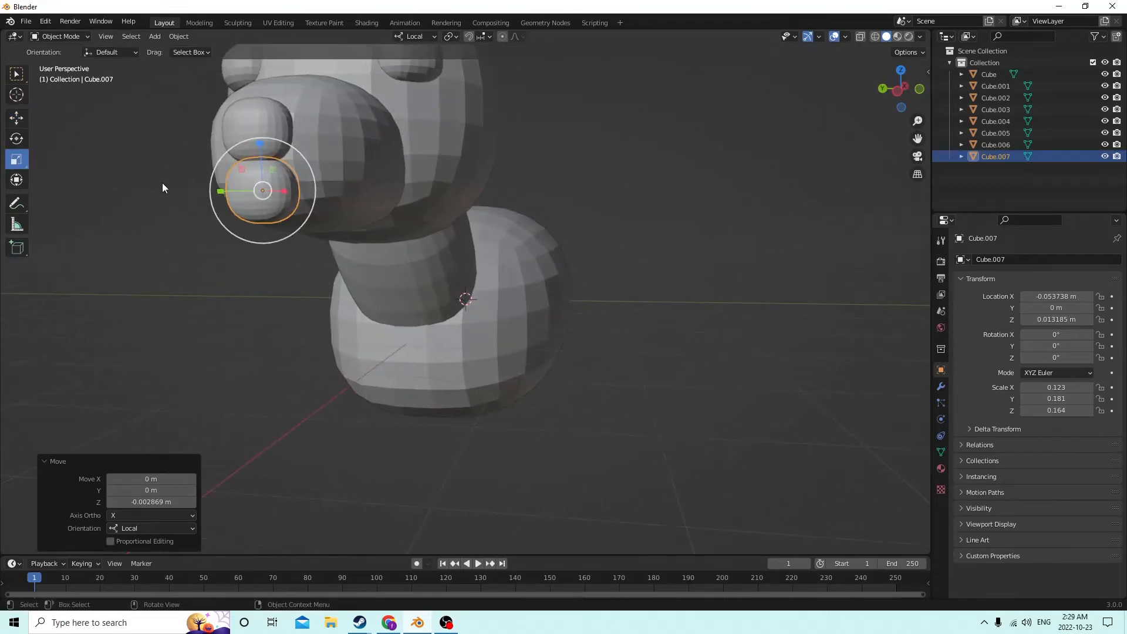
click(264, 146)
click(263, 147)
click(255, 178)
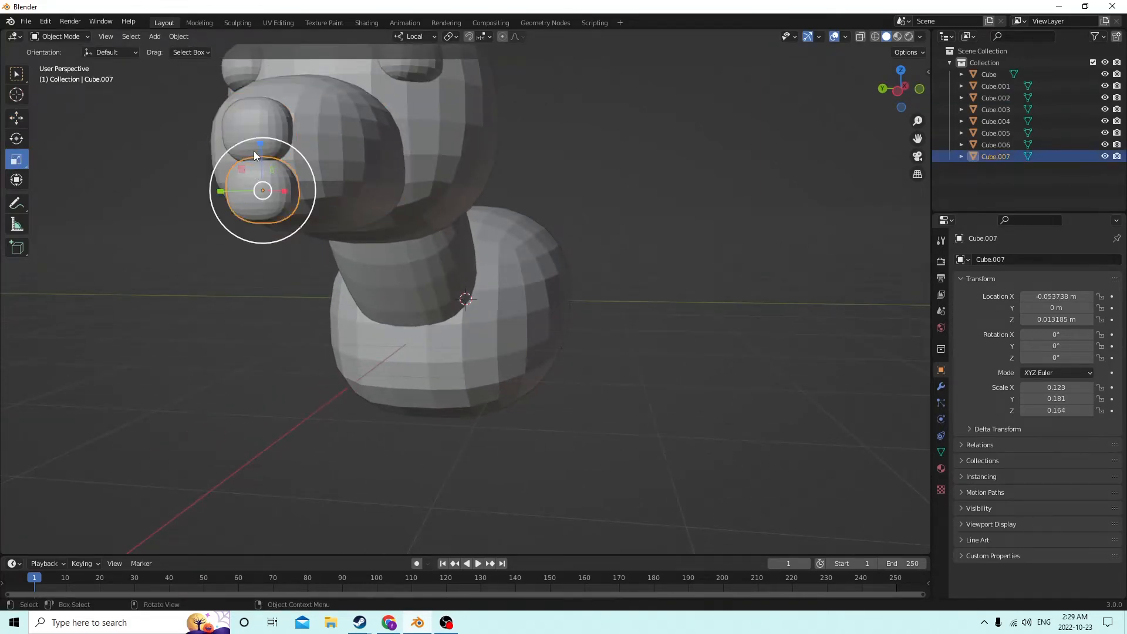
drag(255, 151, 261, 175)
middle_drag(261, 175, 321, 189)
scroll(464, 299, up, 2)
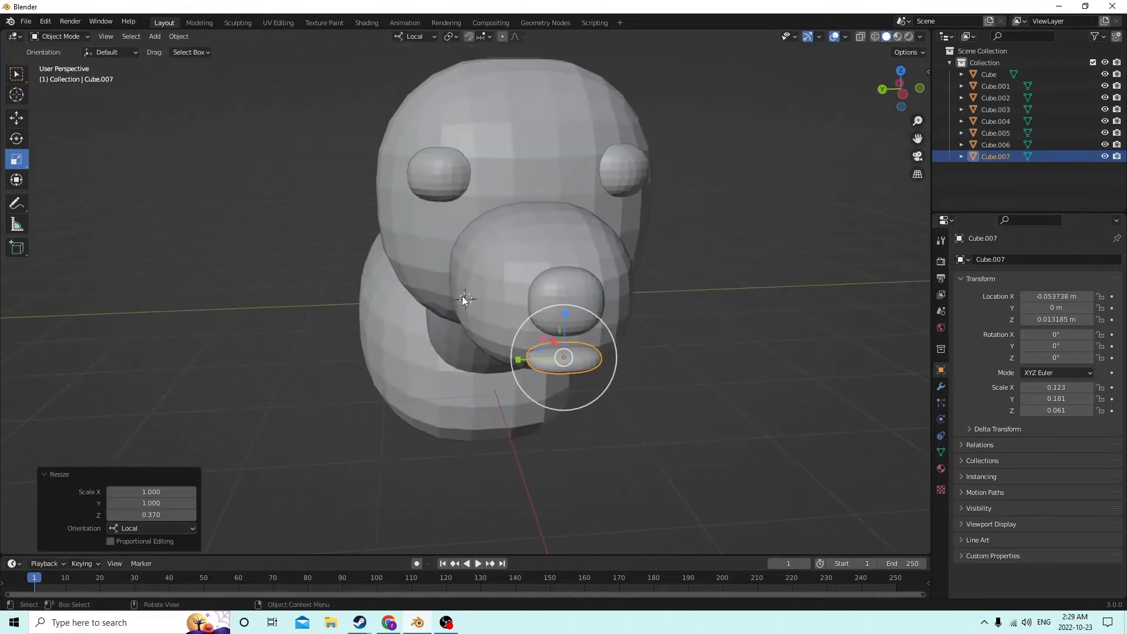
drag(519, 367, 465, 351)
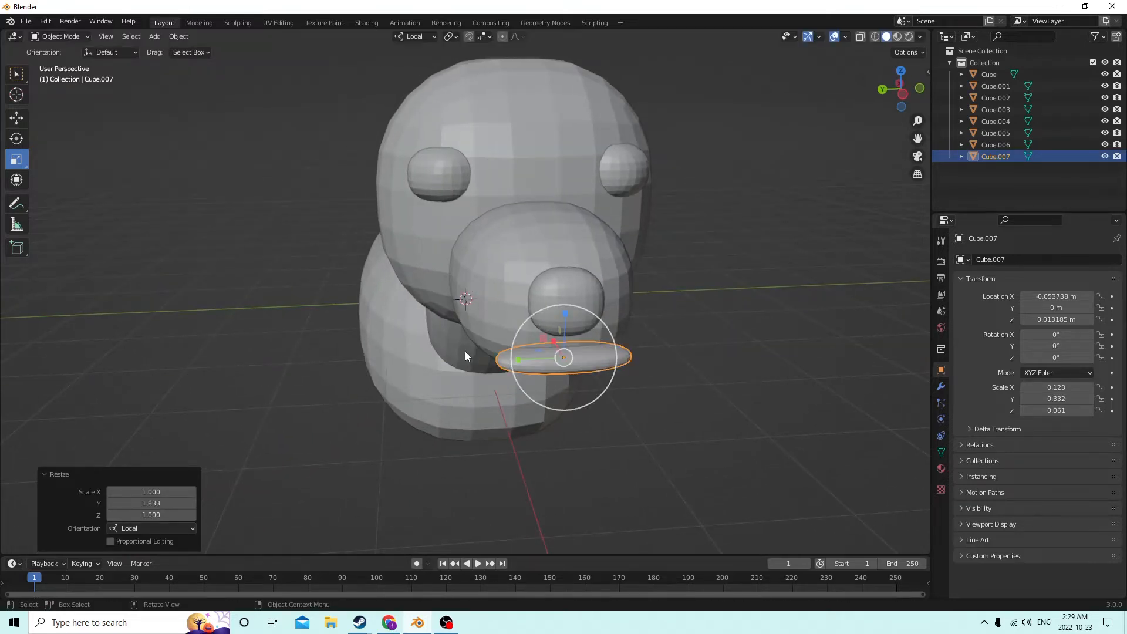
mouse_move(465, 351)
middle_down()
mouse_move(474, 333)
mouse_move(498, 337)
mouse_move(441, 335)
mouse_move(452, 336)
middle_up()
scroll(440, 335, down, 2)
Move the mouth back about 0.0011 m along local X and lengthen it to an X scale of about 0.301
middle_drag(864, 171, 870, 176)
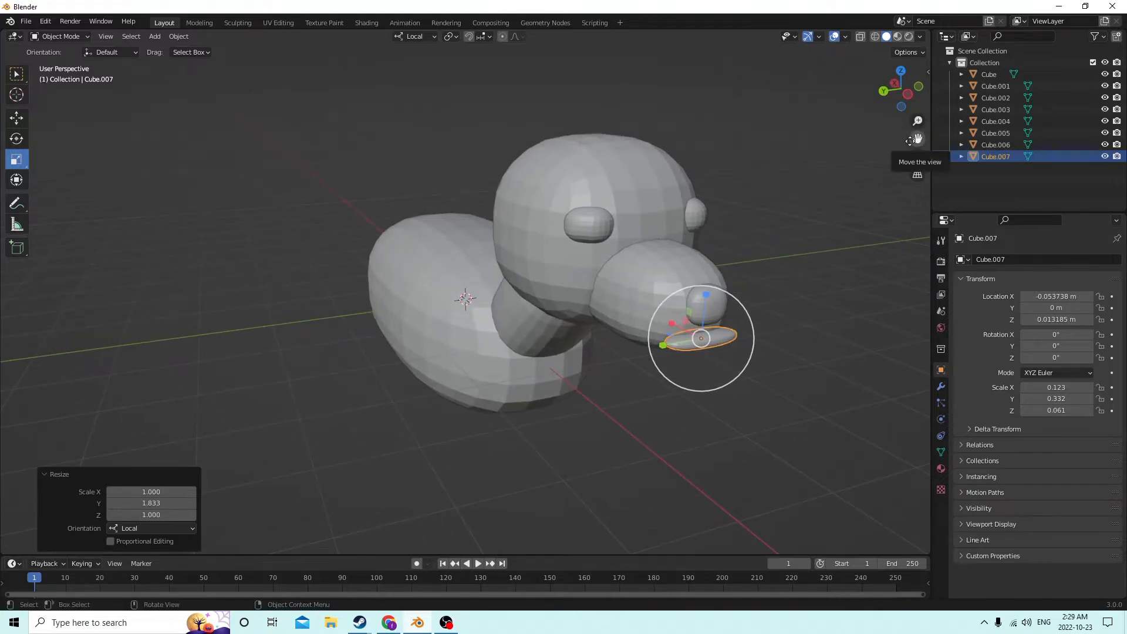
click(18, 119)
drag(678, 327, 661, 315)
middle_drag(661, 315, 695, 322)
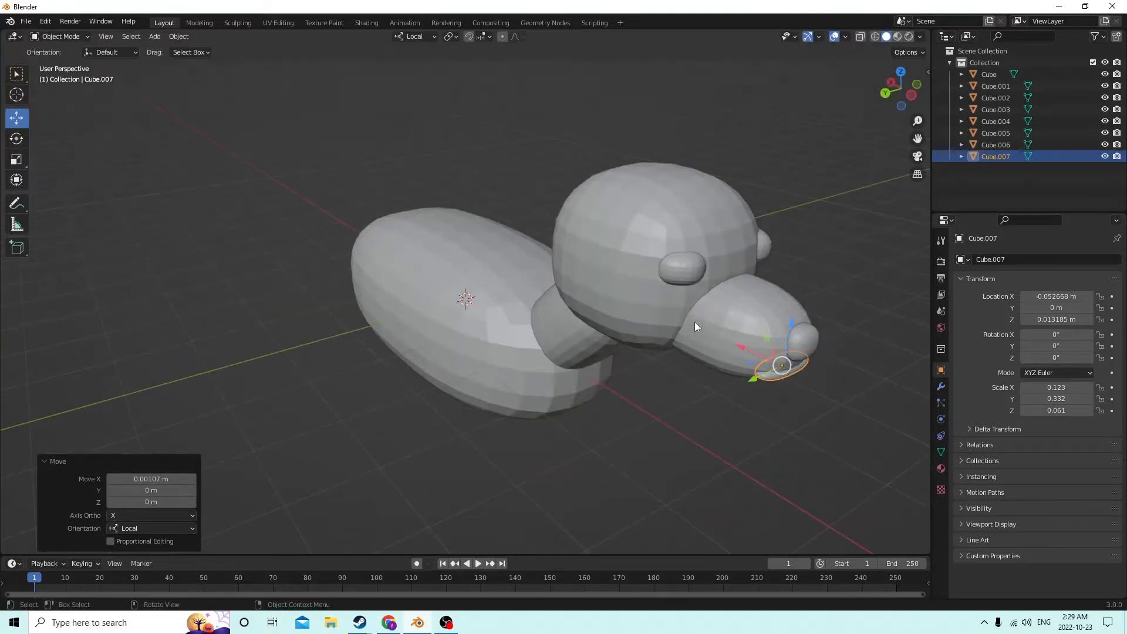
click(16, 163)
drag(756, 346, 713, 334)
middle_drag(681, 304, 637, 303)
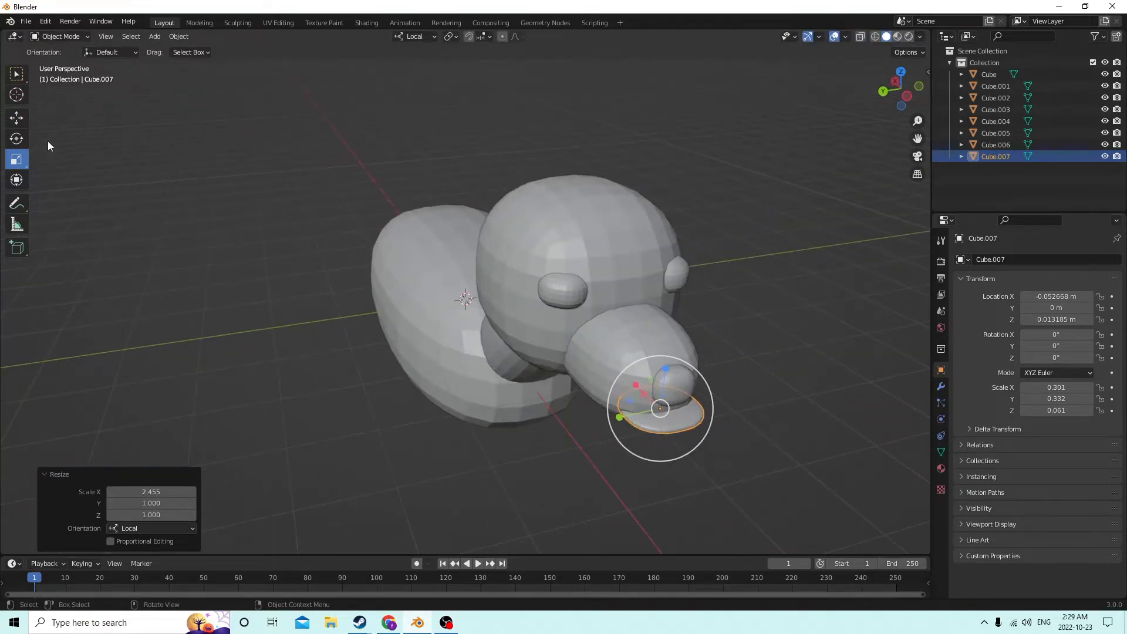
Set the mouth deeper into the snout by moving it along local X to about -0.0518 m
click(22, 120)
middle_drag(345, 182, 325, 156)
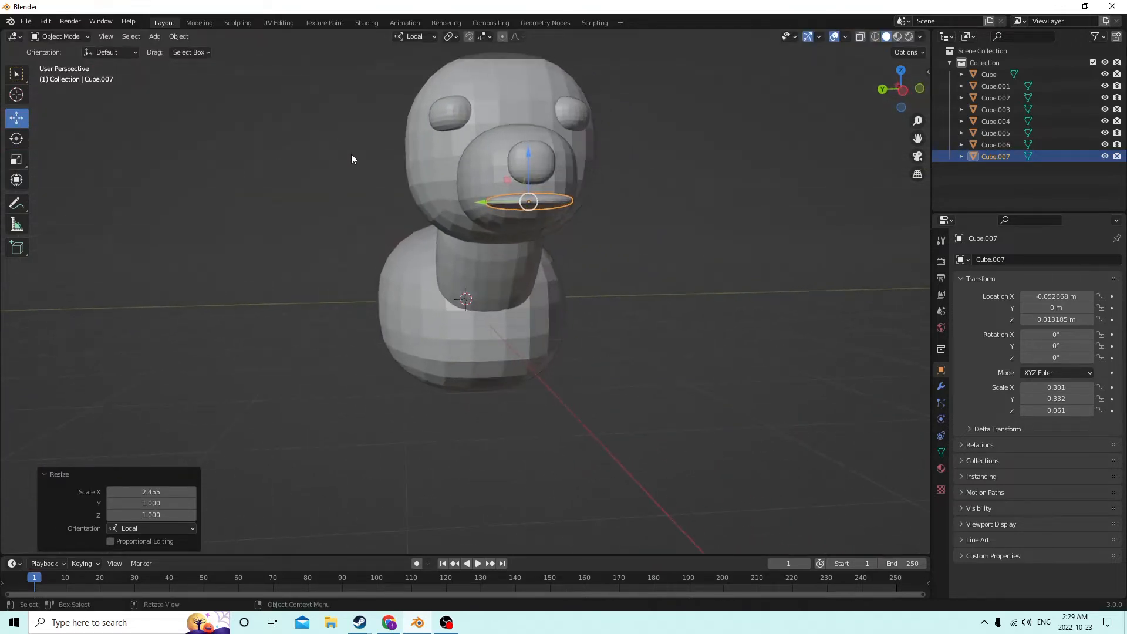
middle_drag(481, 148, 783, 320)
drag(758, 320, 757, 318)
middle_drag(739, 304, 701, 286)
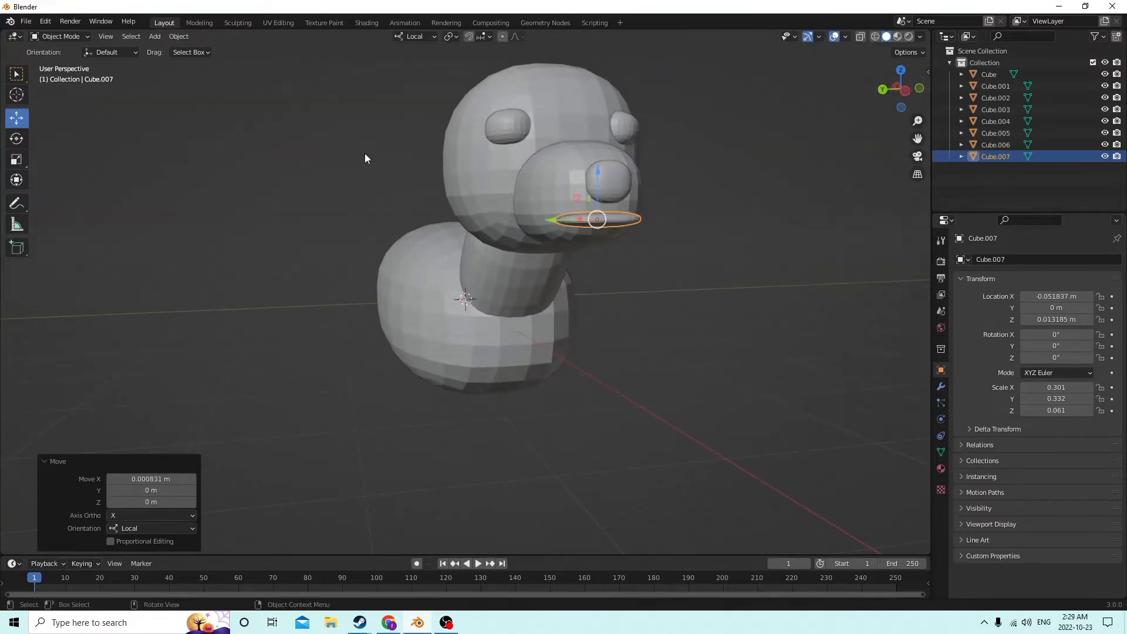
Thicken the mouth to a Z scale of about 0.074
middle_drag(365, 154, 386, 196)
scroll(379, 196, up, 3)
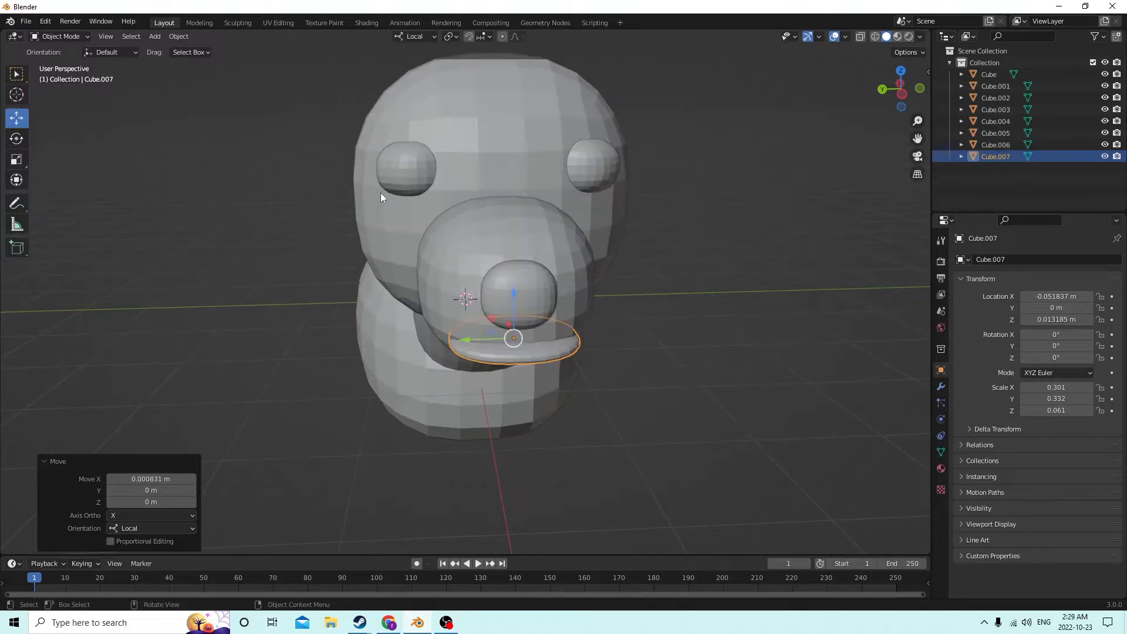
middle_drag(396, 204, 389, 192)
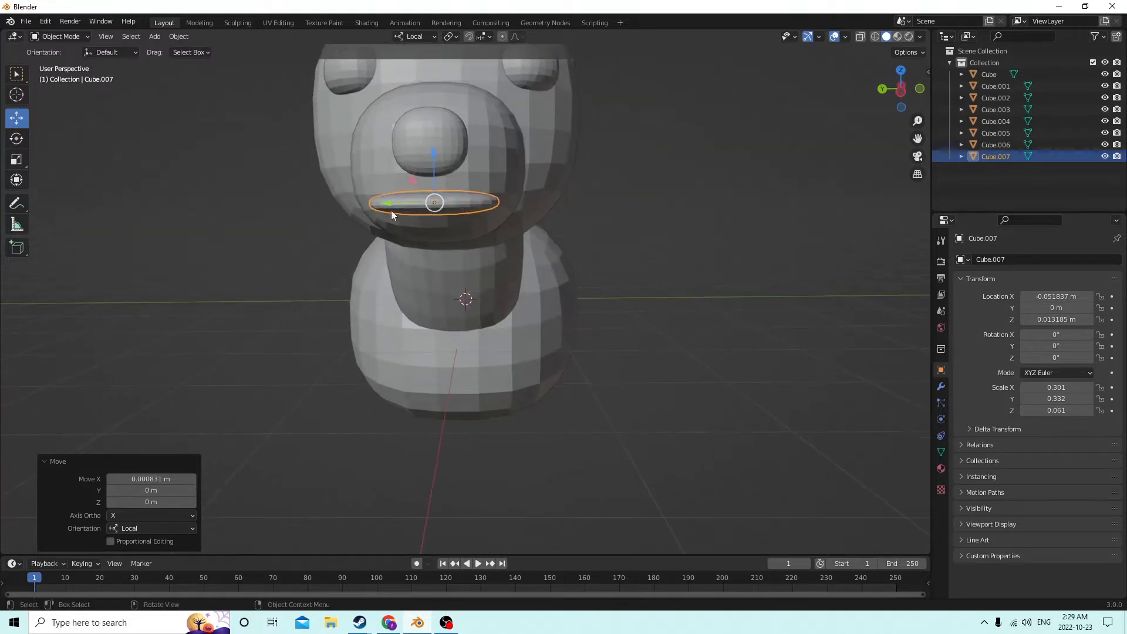
click(17, 161)
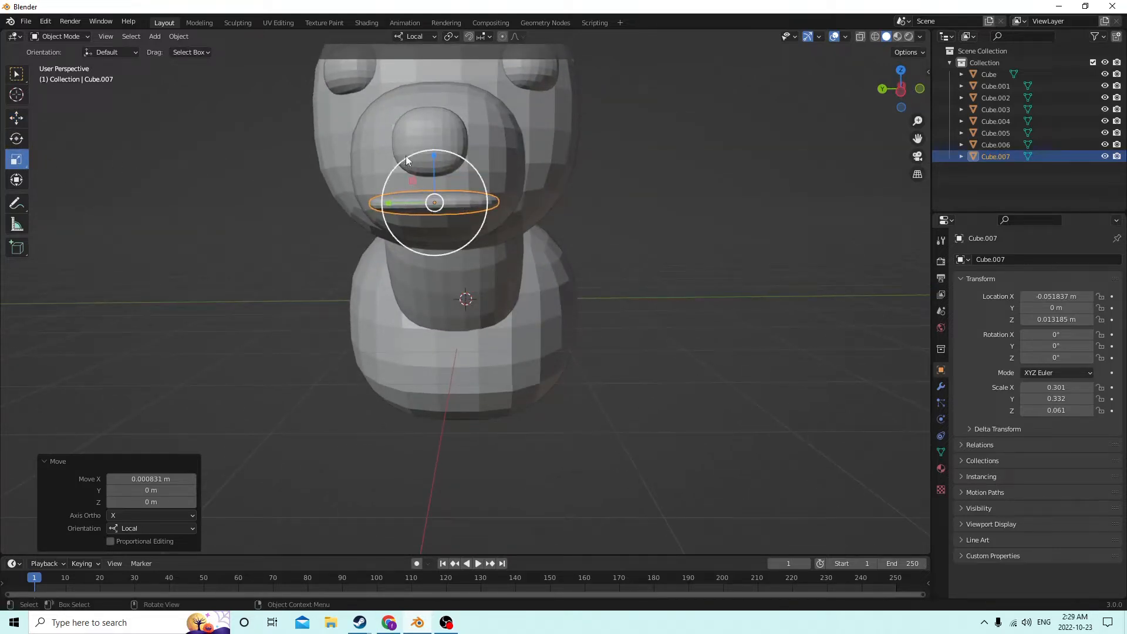
drag(431, 156, 433, 143)
middle_drag(433, 143, 232, 143)
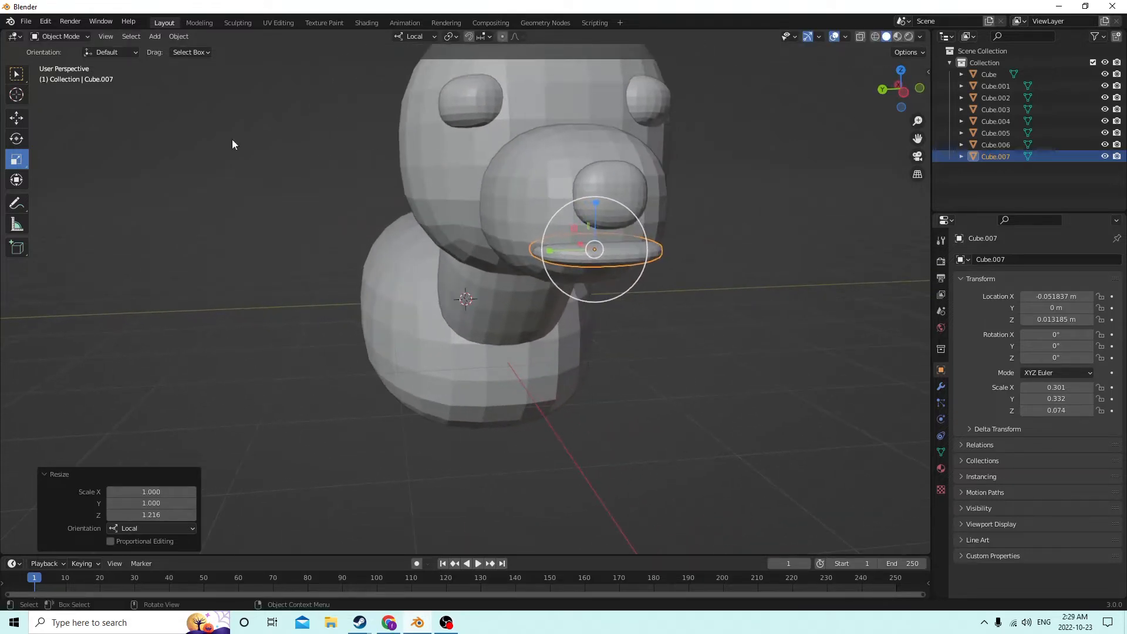
Lower the mouth about 0.00016 m along its local Z axis
click(16, 118)
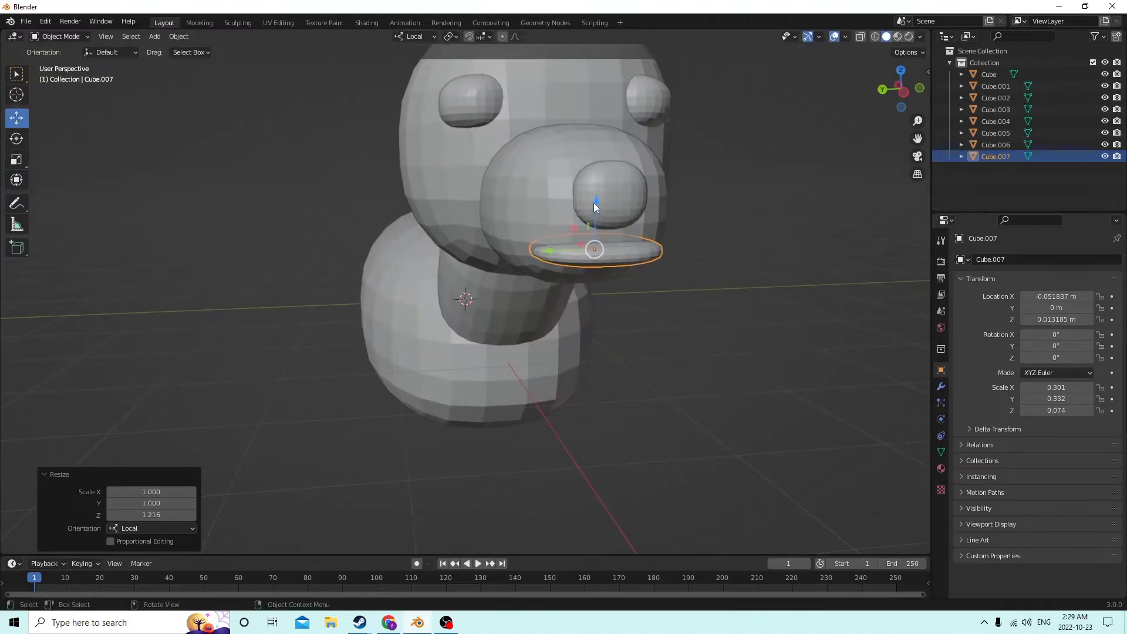
drag(596, 207, 594, 208)
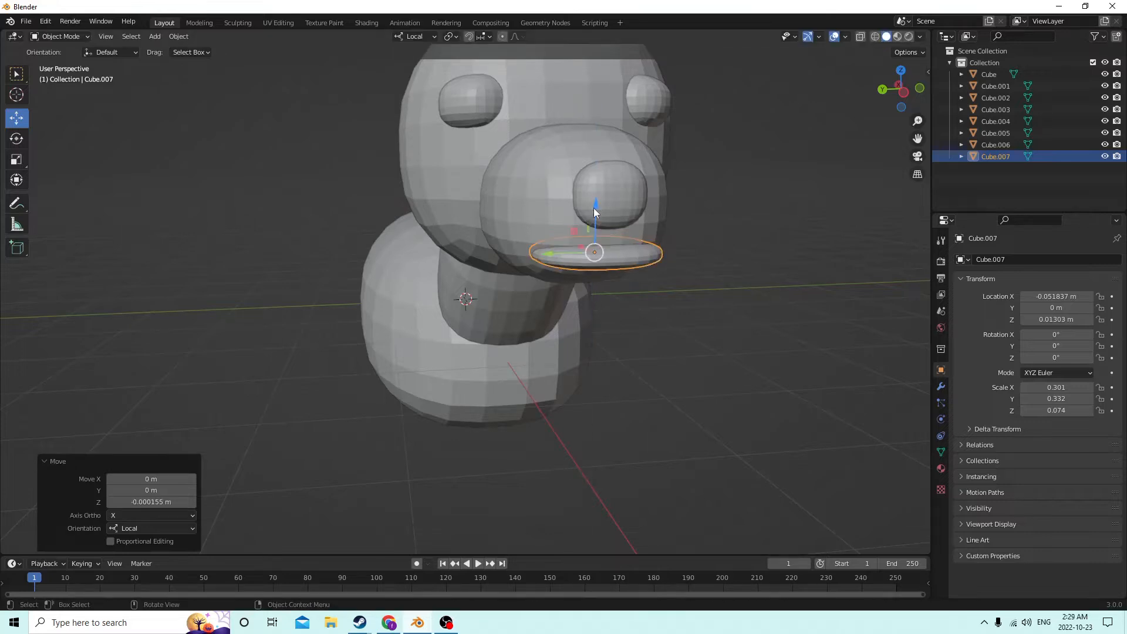
middle_drag(593, 208, 633, 291)
scroll(669, 259, down, 2)
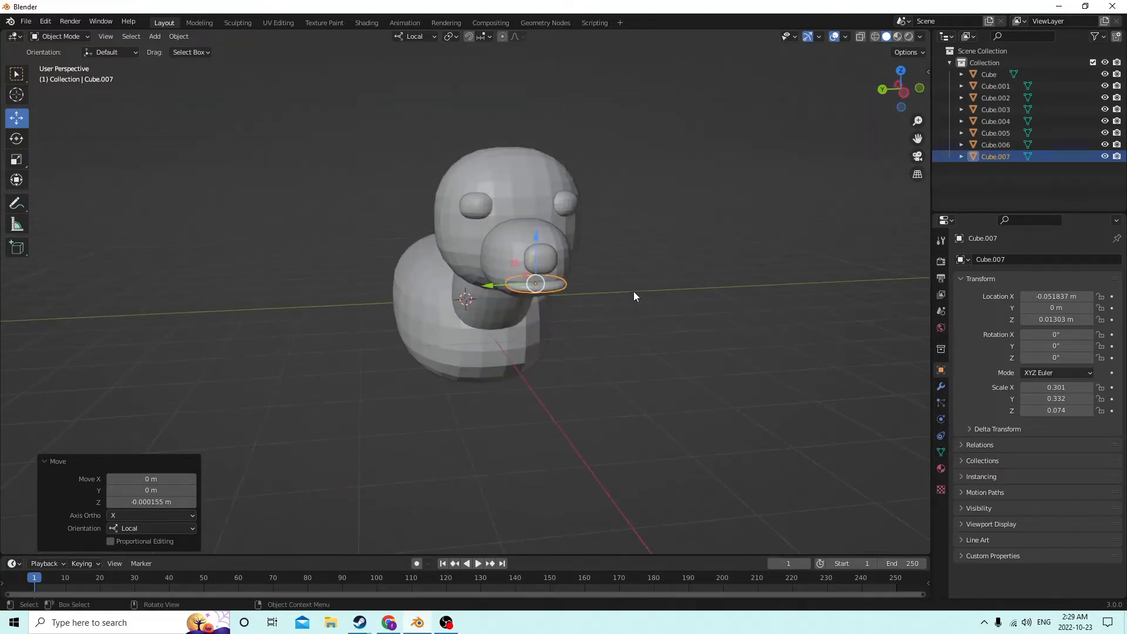
scroll(622, 289, up, 5)
Try to cut the mouth shape out of the snout with a Bool Tool difference
shift+click(617, 199)
scroll(617, 229, down, 6)
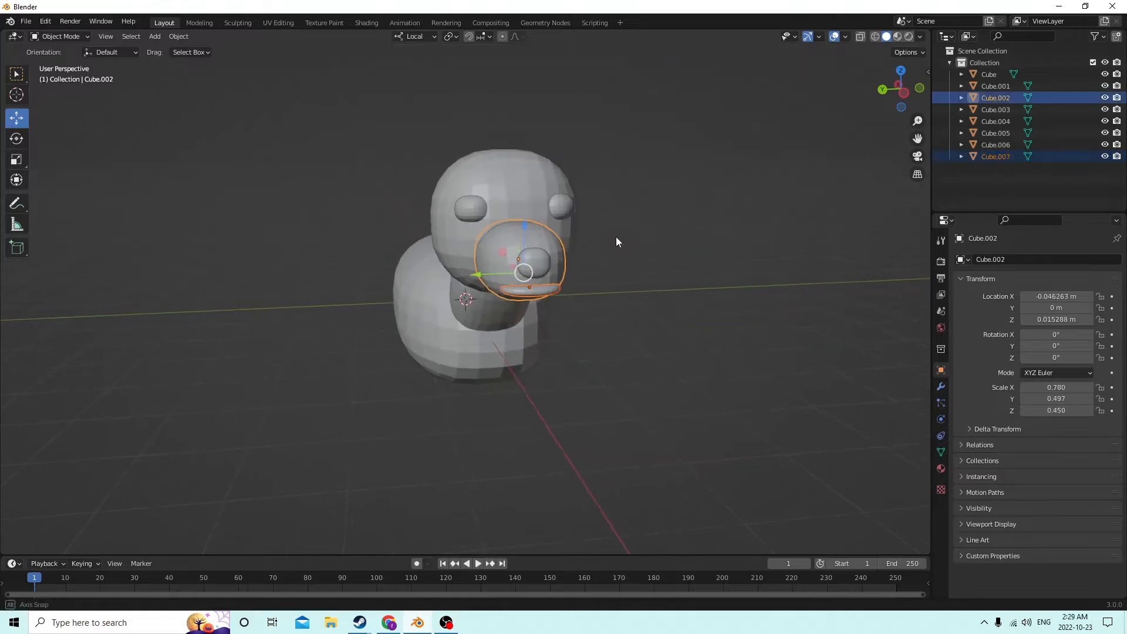
click(174, 37)
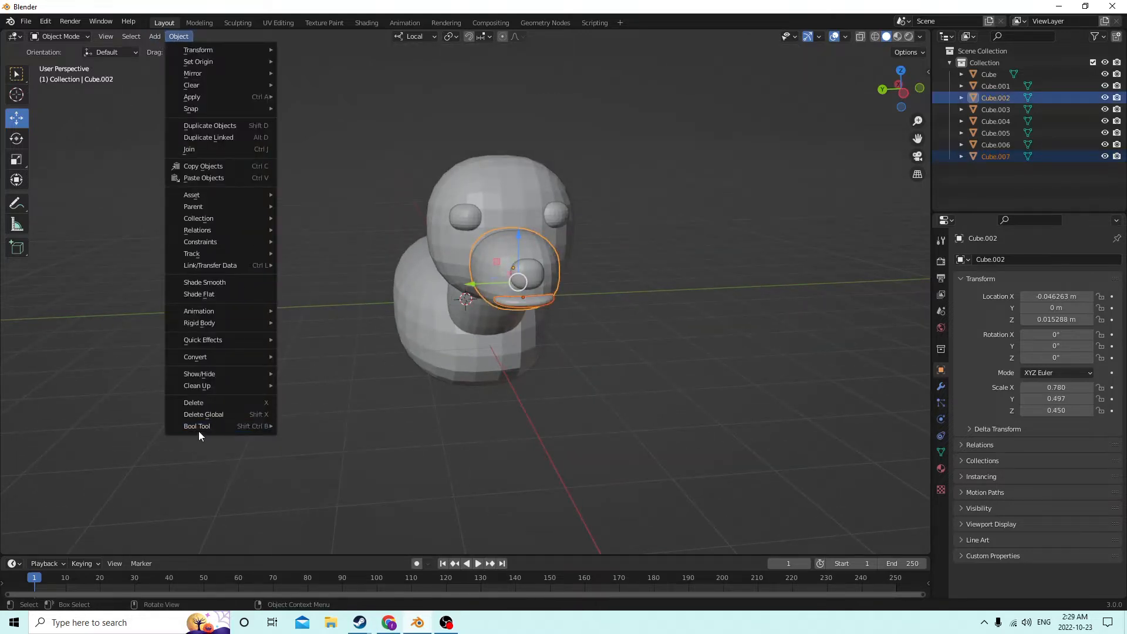
mouse_move(199, 427)
click(300, 438)
middle_drag(335, 389, 256, 337)
click(45, 22)
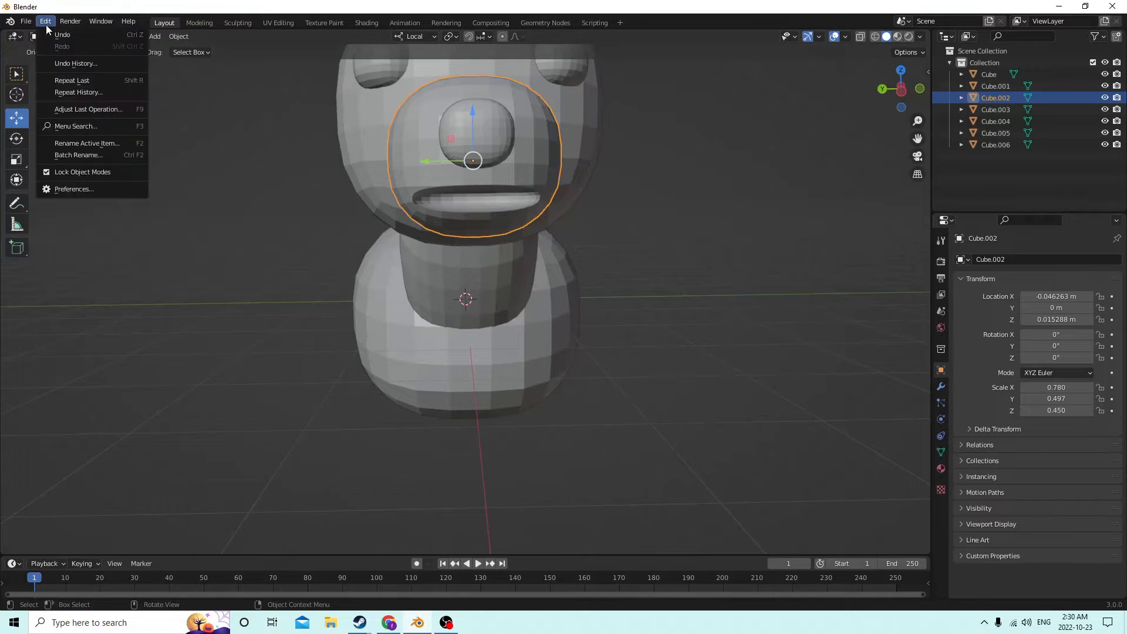
click(61, 37)
middle_drag(61, 40, 311, 185)
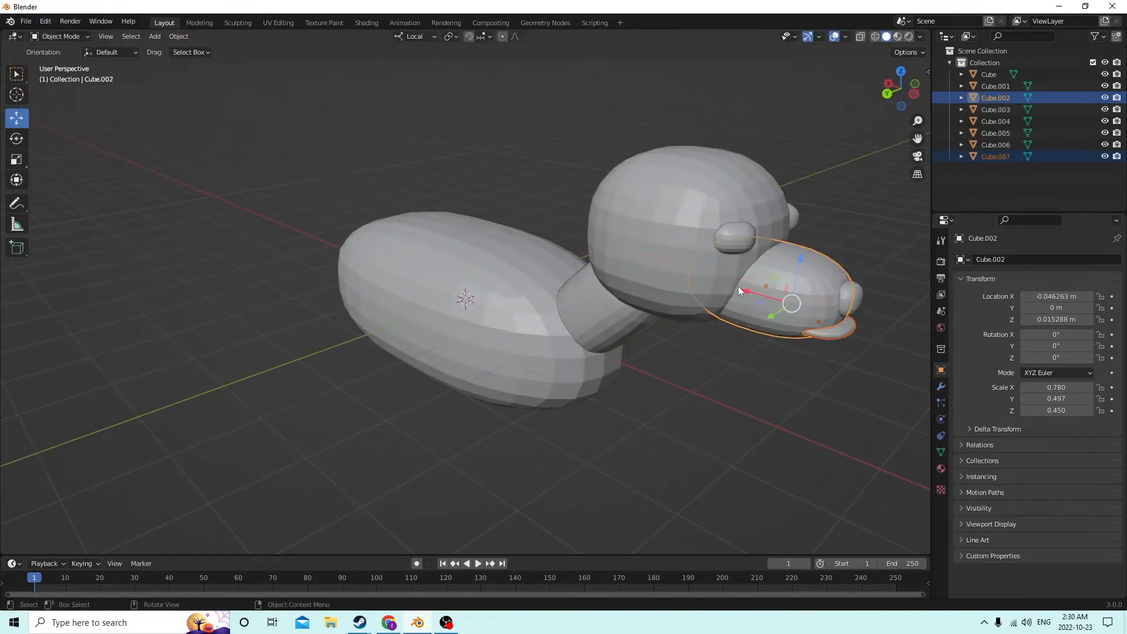
Push the mouth about 0.0008 m deeper into the snout along its local X axis
click(842, 334)
drag(780, 312, 756, 302)
middle_drag(756, 302, 716, 291)
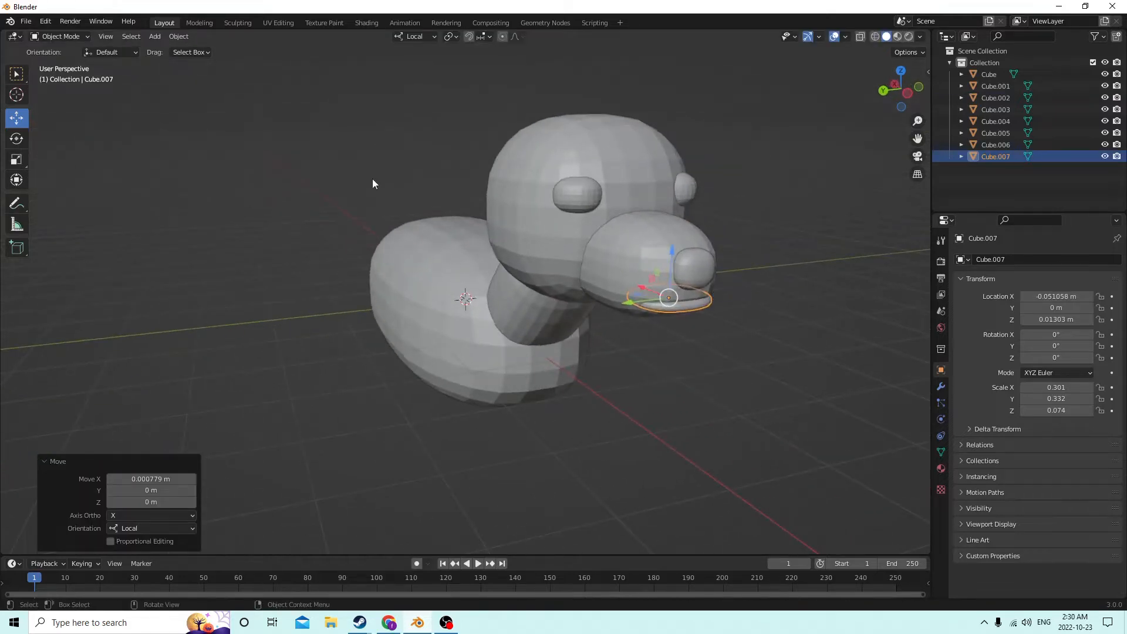
Enlarge the mouth to an X scale of about 0.367 and a Z scale of about 0.084
click(16, 159)
middle_drag(176, 200, 373, 280)
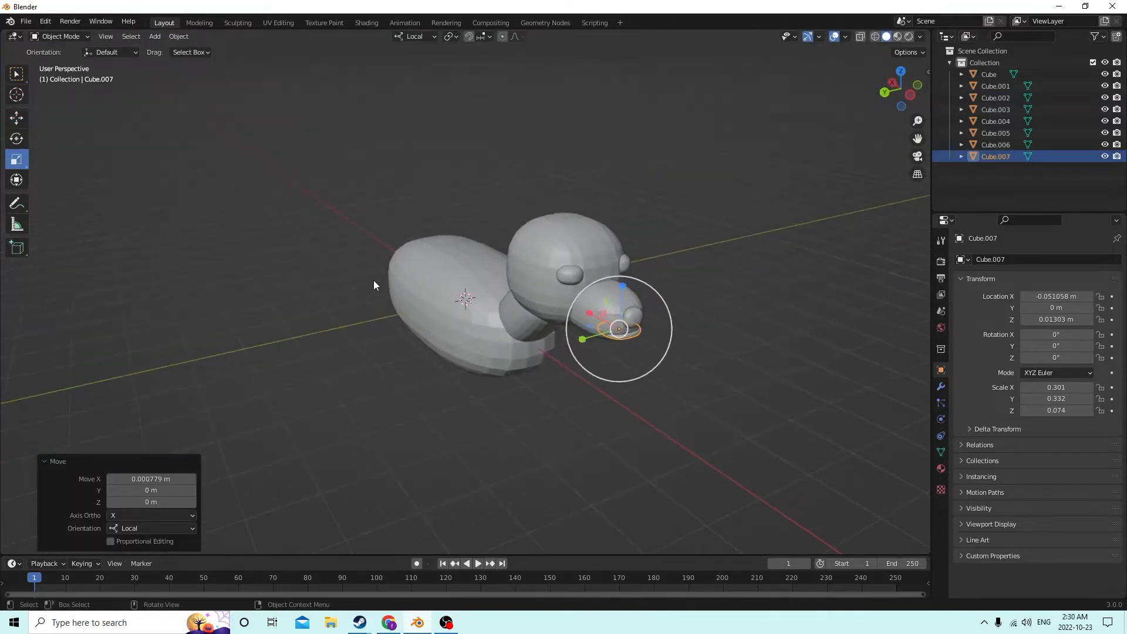
drag(588, 314, 622, 277)
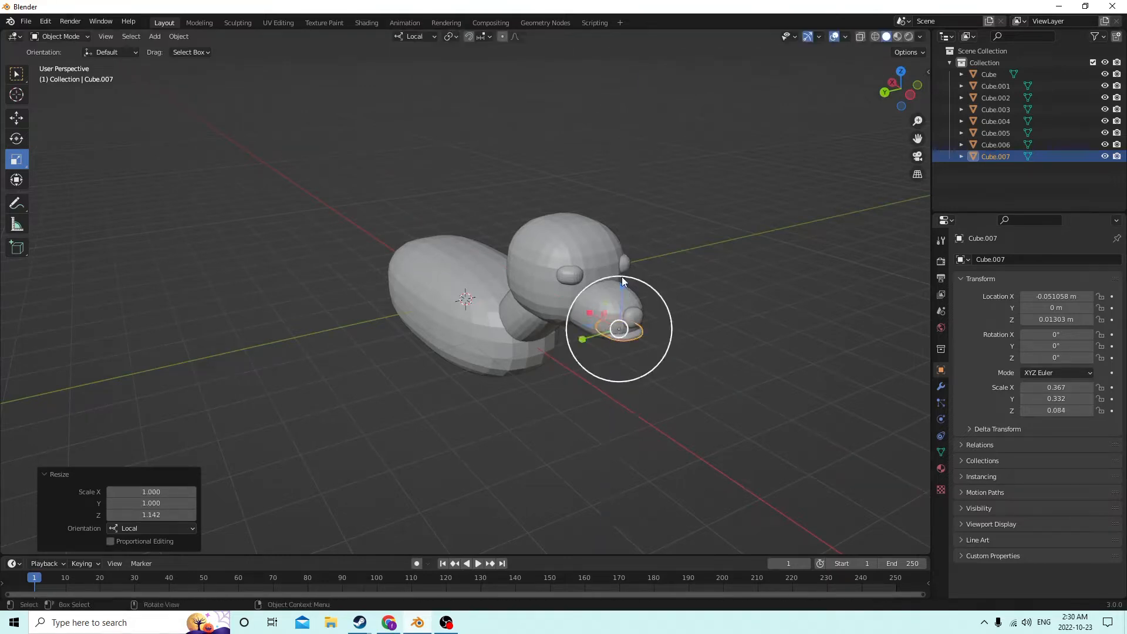
middle_drag(622, 277, 512, 279)
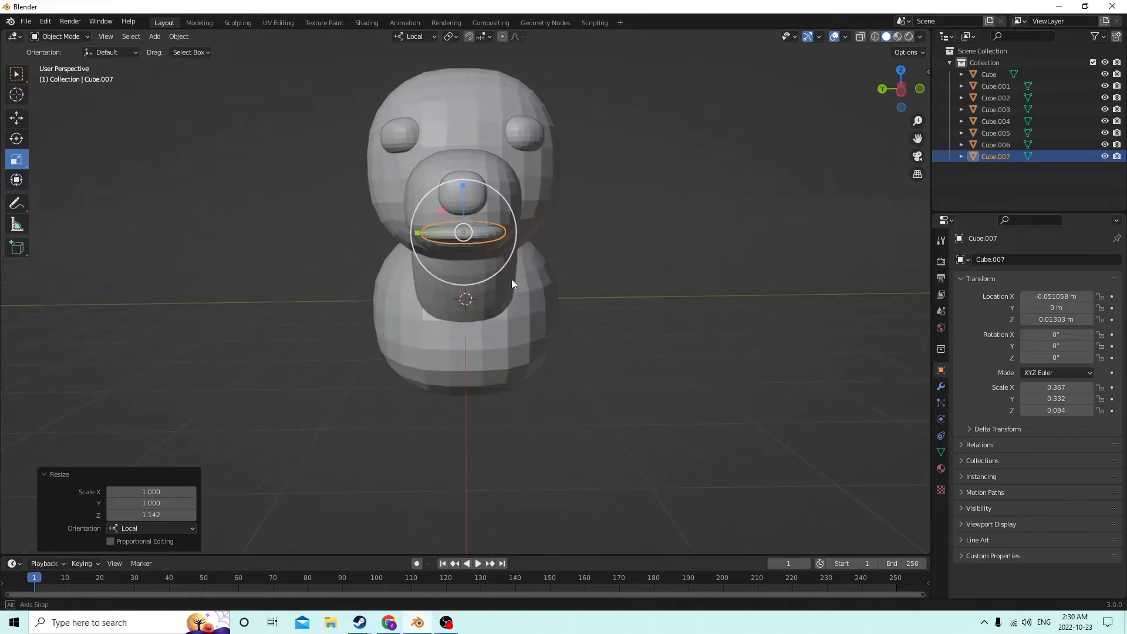
Subtract the enlarged mouth from the snout with a Bool Tool difference to carve a mouth cavity
shift+click(420, 171)
middle_drag(420, 171, 446, 179)
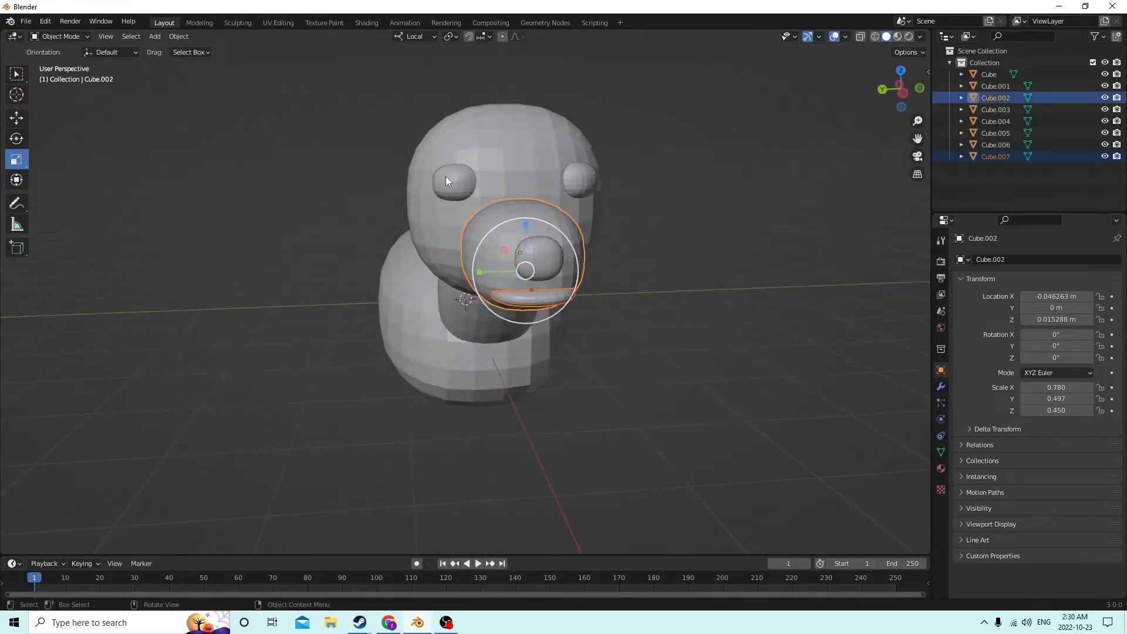
click(180, 37)
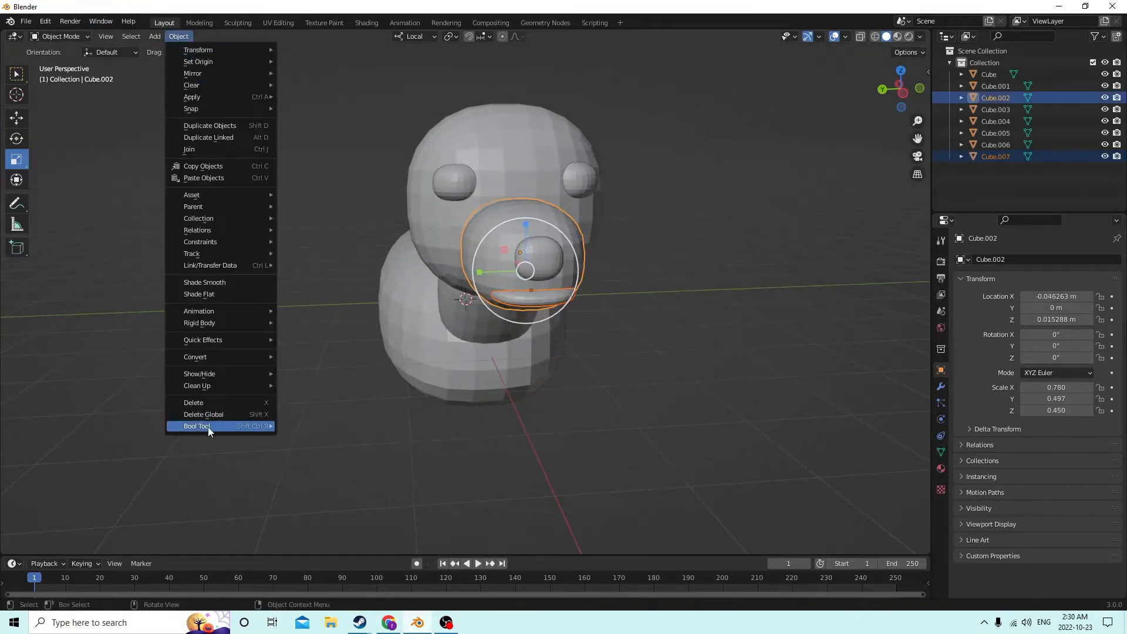
mouse_move(208, 426)
click(301, 440)
middle_drag(300, 439, 203, 387)
Open the snout for mesh editing with the mouth cavity faces selected in face mode, and show the viewport in Material Preview
key(Tab)
scroll(209, 390, up, 3)
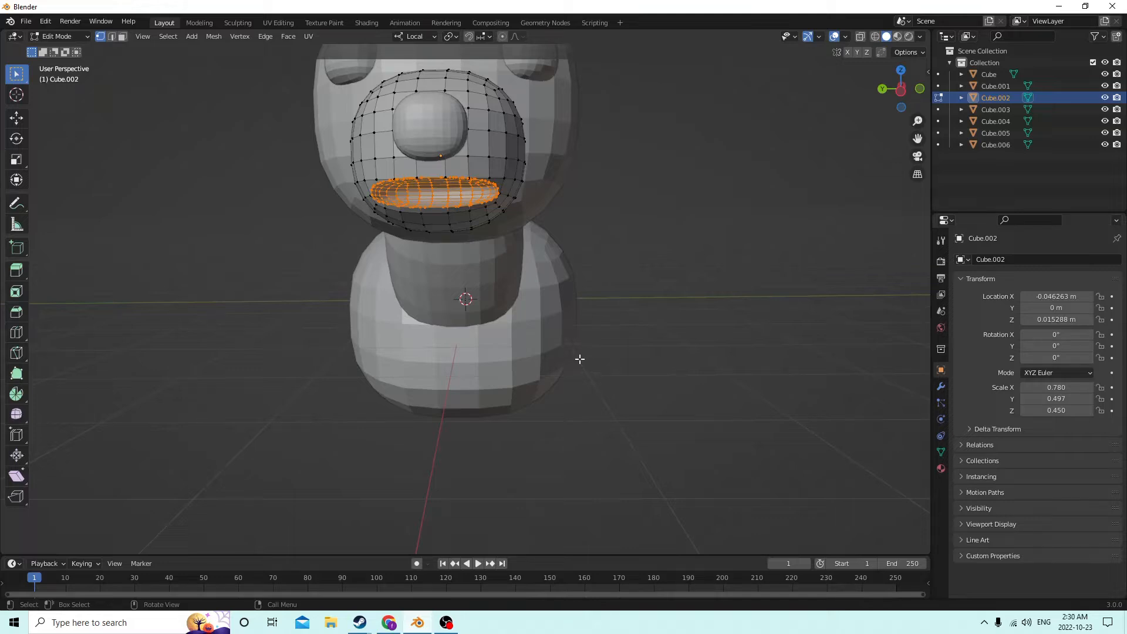
middle_drag(689, 305, 674, 318)
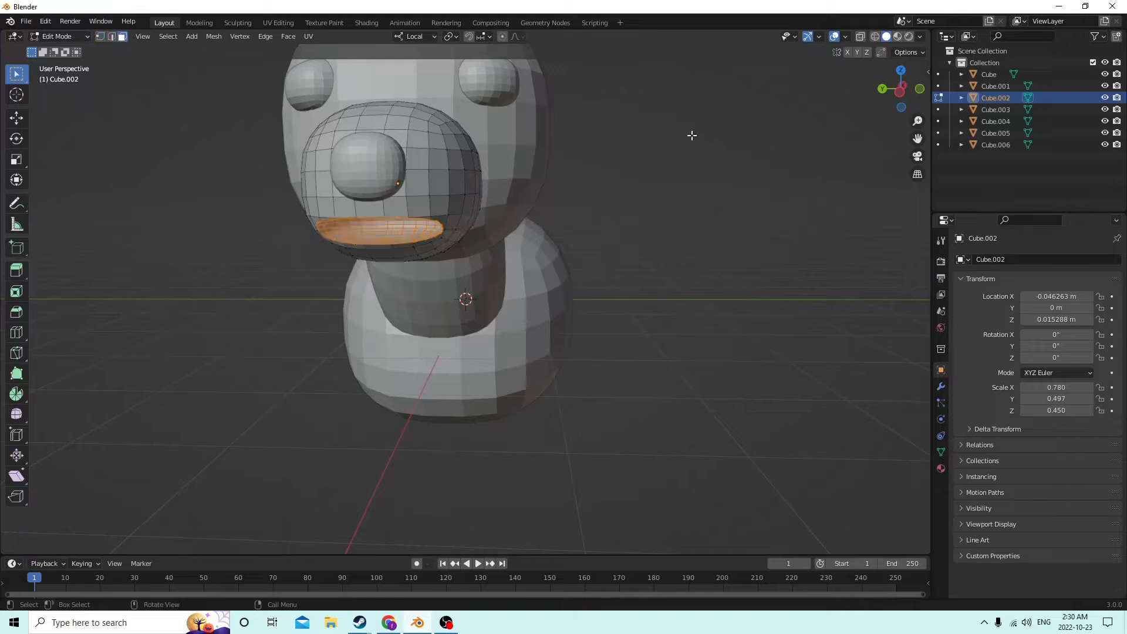
scroll(692, 135, down, 2)
middle_drag(692, 135, 703, 142)
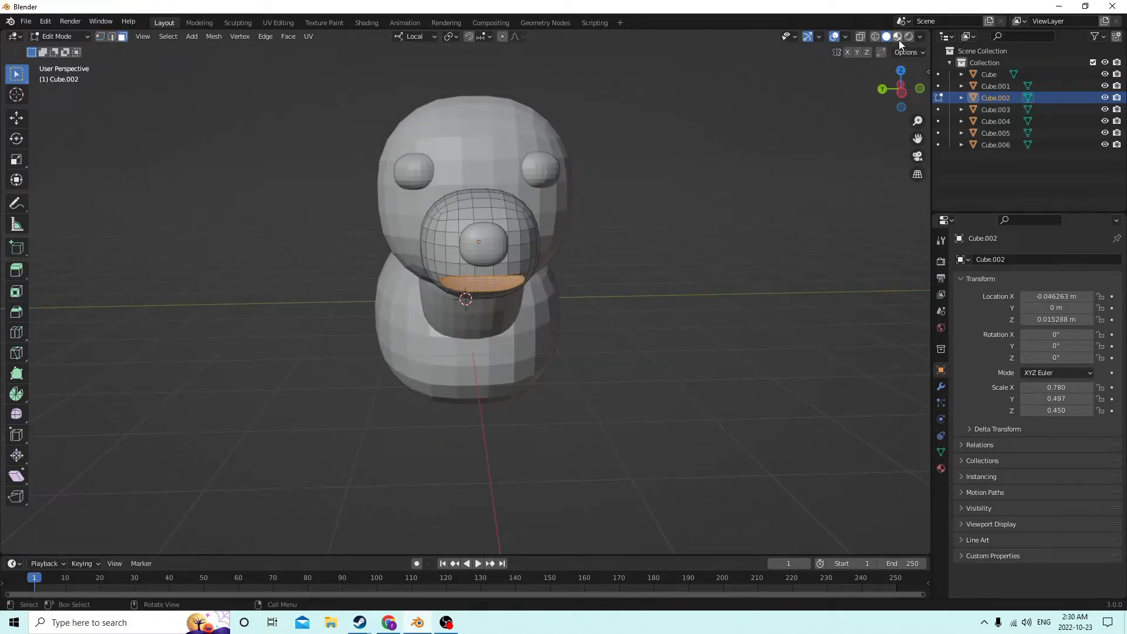
middle_drag(850, 209, 849, 188)
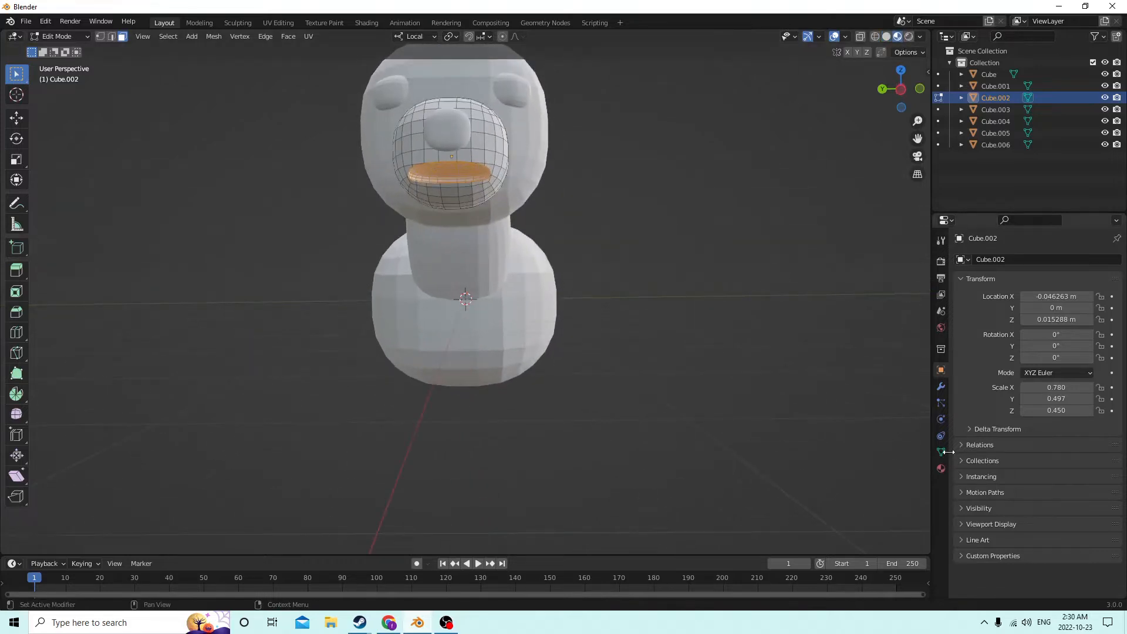
Change the base color of the figure's shared material to a dark orange-brown with hue about 0.034 and saturation about 0.995
click(941, 468)
middle_drag(816, 322, 847, 341)
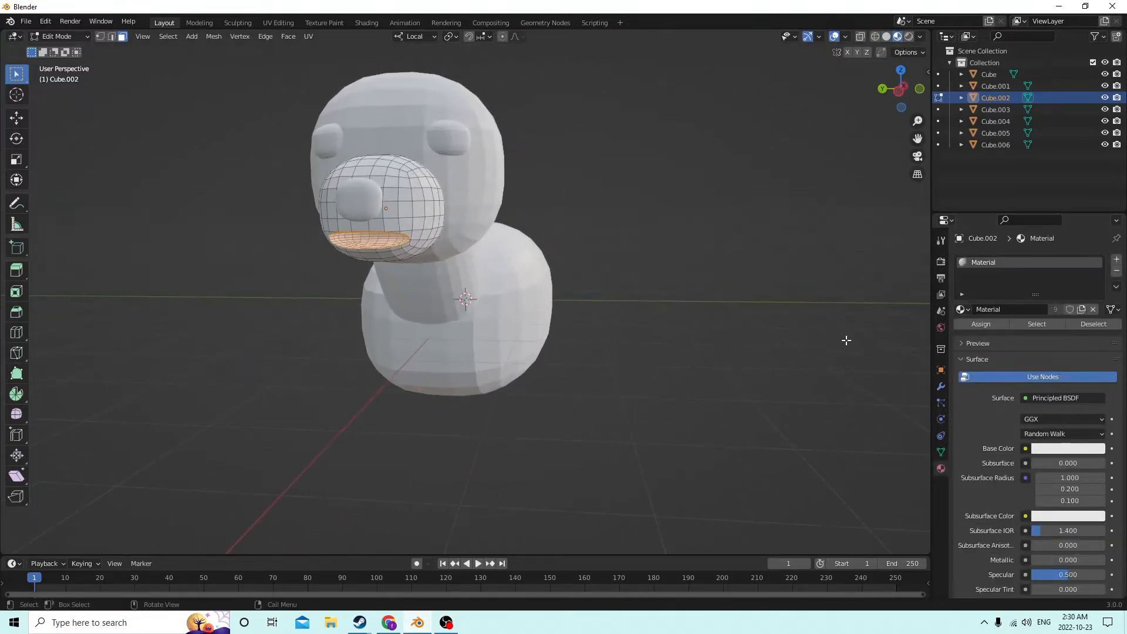
click(1065, 449)
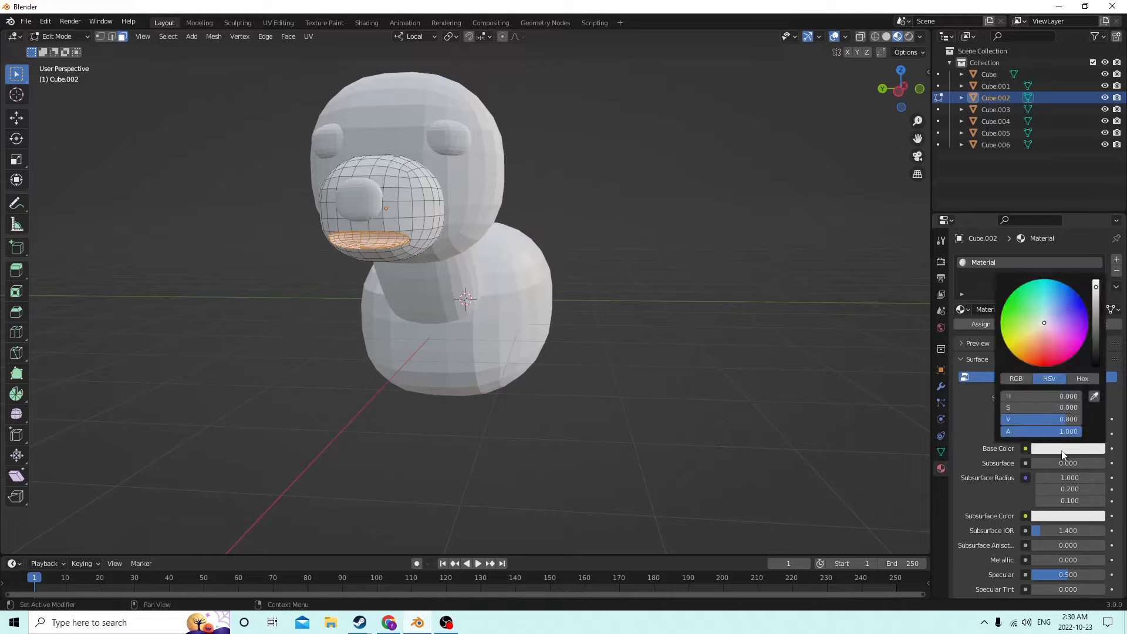
drag(1046, 322, 1026, 359)
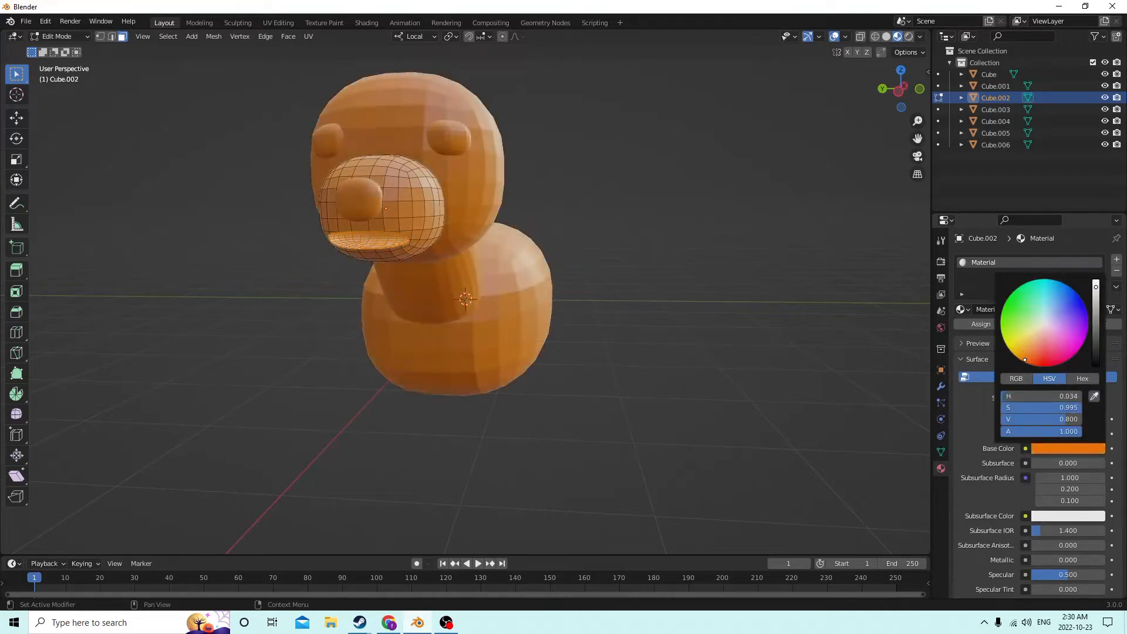
click(1073, 450)
drag(1096, 290, 1096, 316)
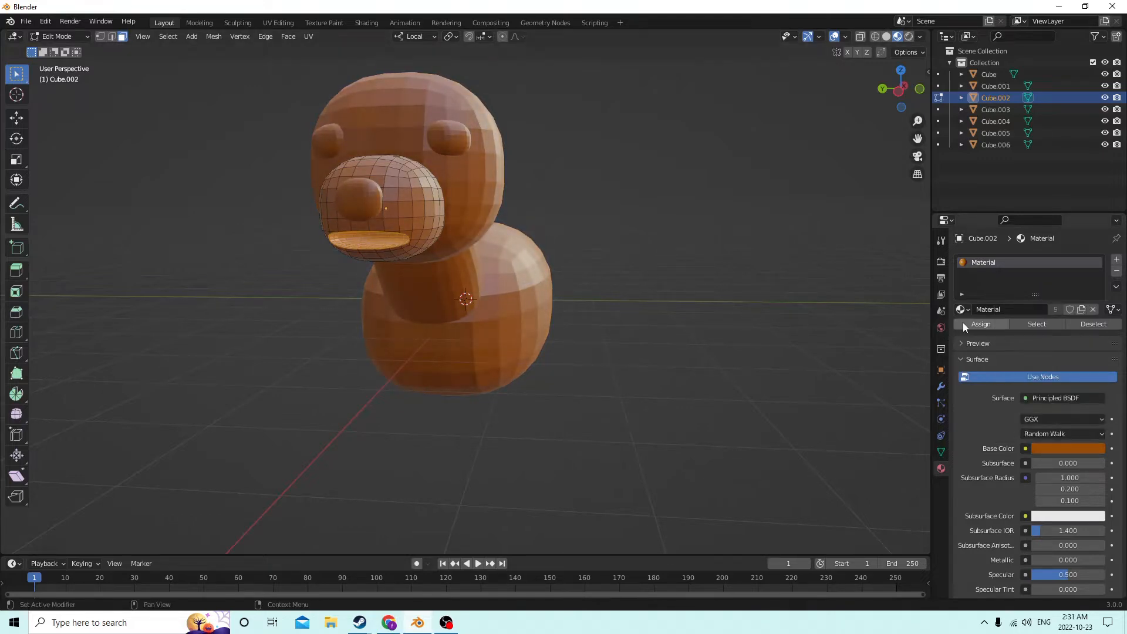
middle_drag(921, 324, 692, 270)
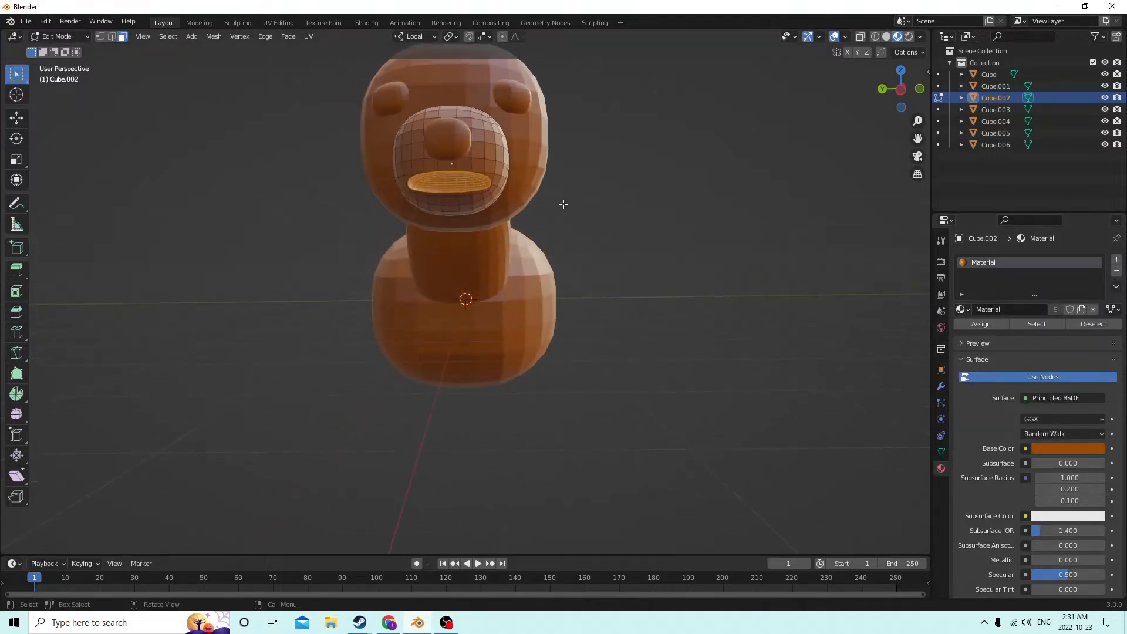
Add a second material with a red base color to the snout, assign it to the mouth cavity faces, and return to Object Mode
click(1117, 259)
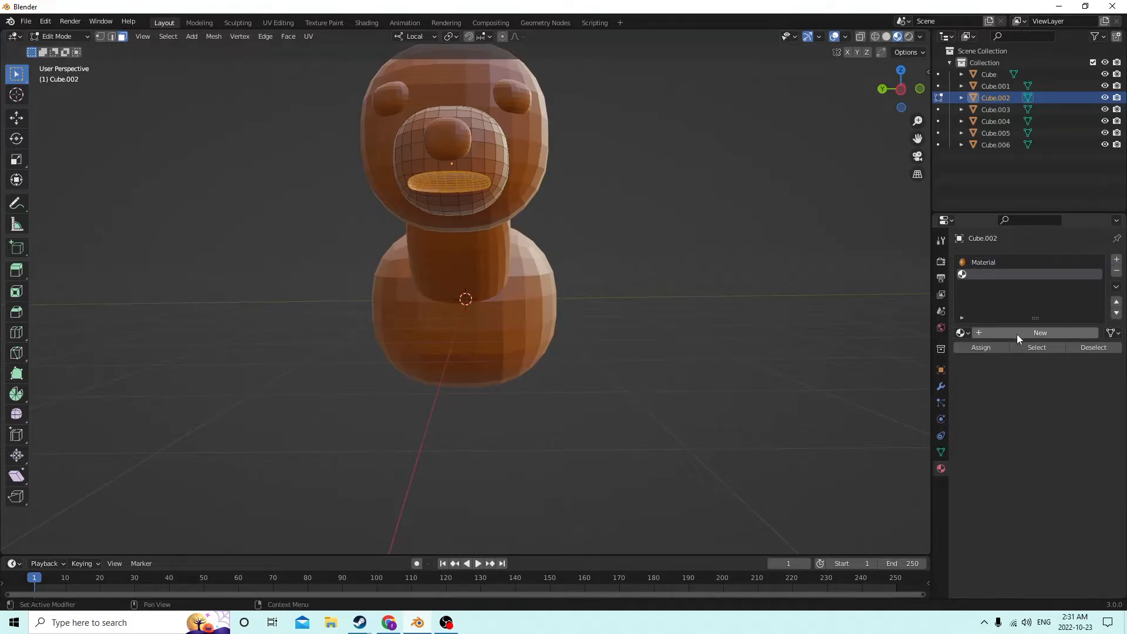
click(1019, 333)
click(1082, 471)
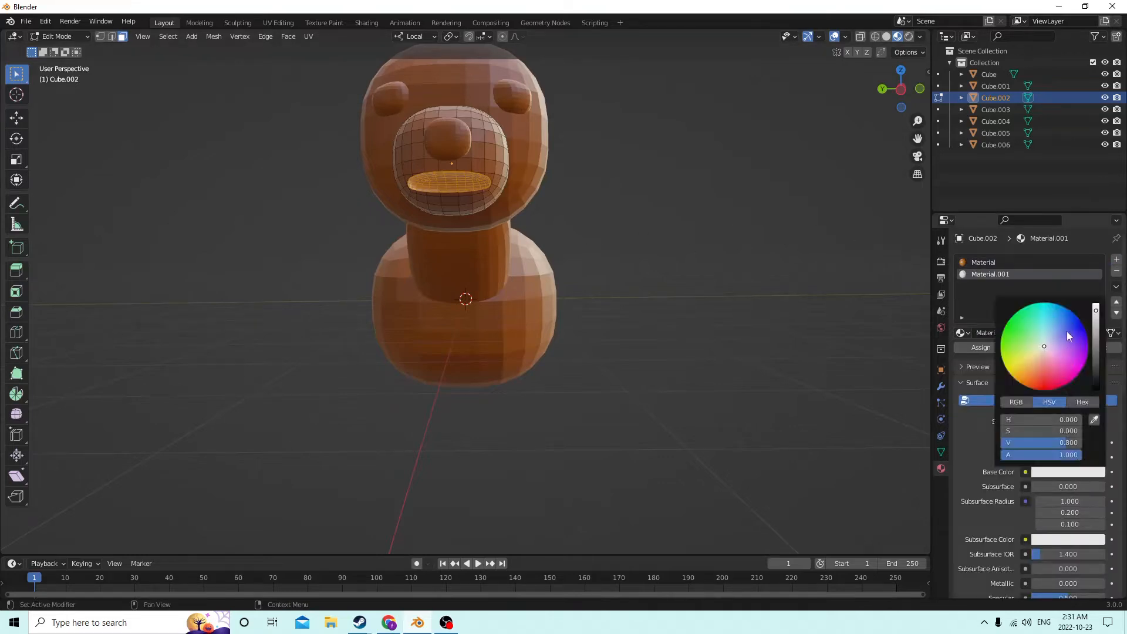
drag(1044, 349, 1043, 385)
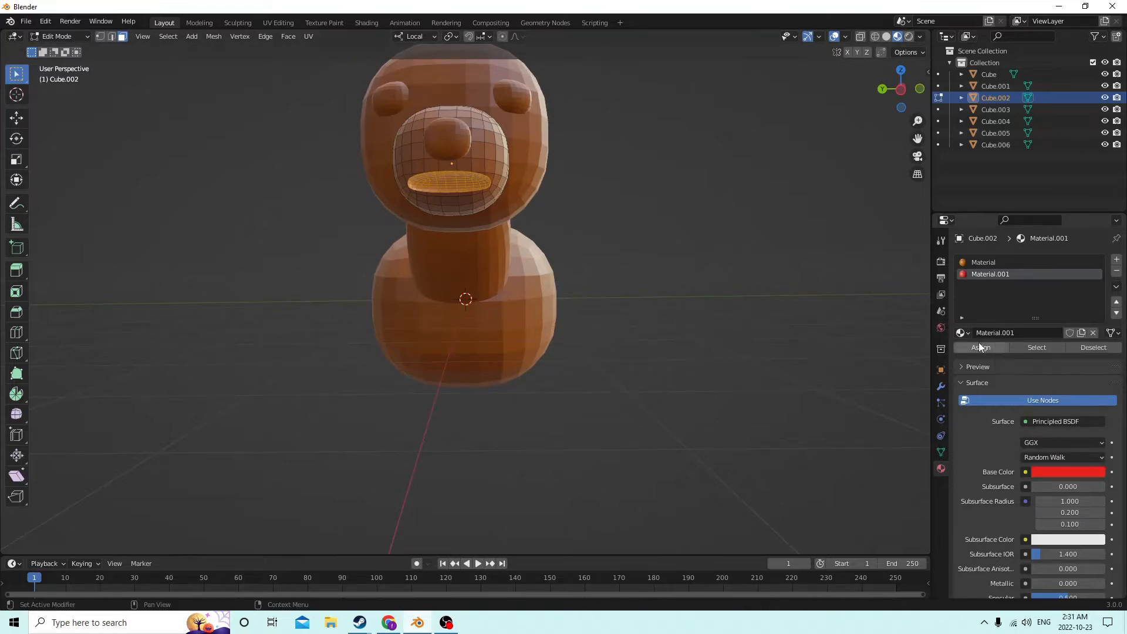
mouse_move(710, 249)
middle_down()
mouse_move(679, 262)
mouse_move(722, 239)
mouse_move(738, 262)
mouse_move(694, 259)
middle_up()
key(Tab)
middle_drag(764, 271, 649, 249)
click(685, 248)
click(534, 244)
middle_drag(535, 244, 492, 242)
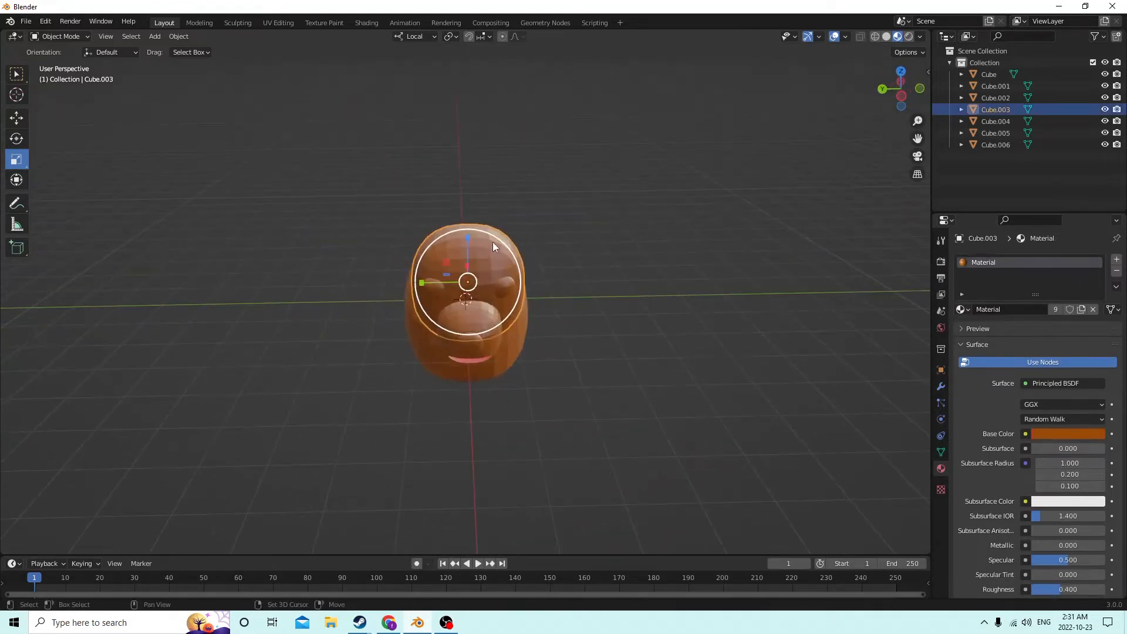
middle_drag(734, 224, 635, 221)
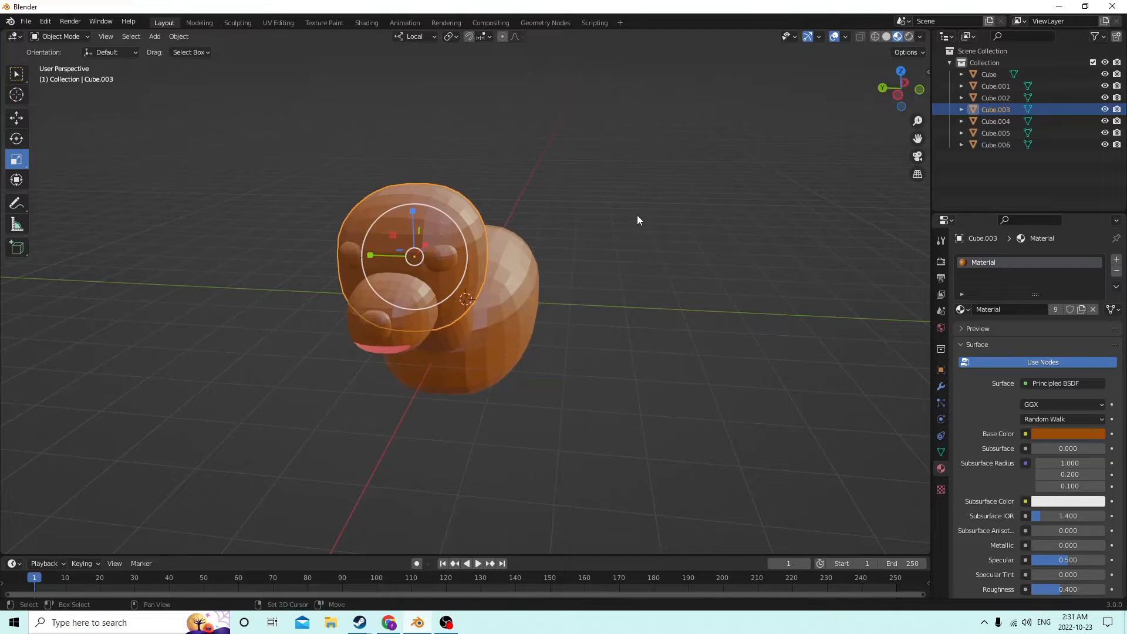
Add a 0.02 m cube mesh at the world origin and ready it for moving
key(shift+a)
mouse_move(643, 211)
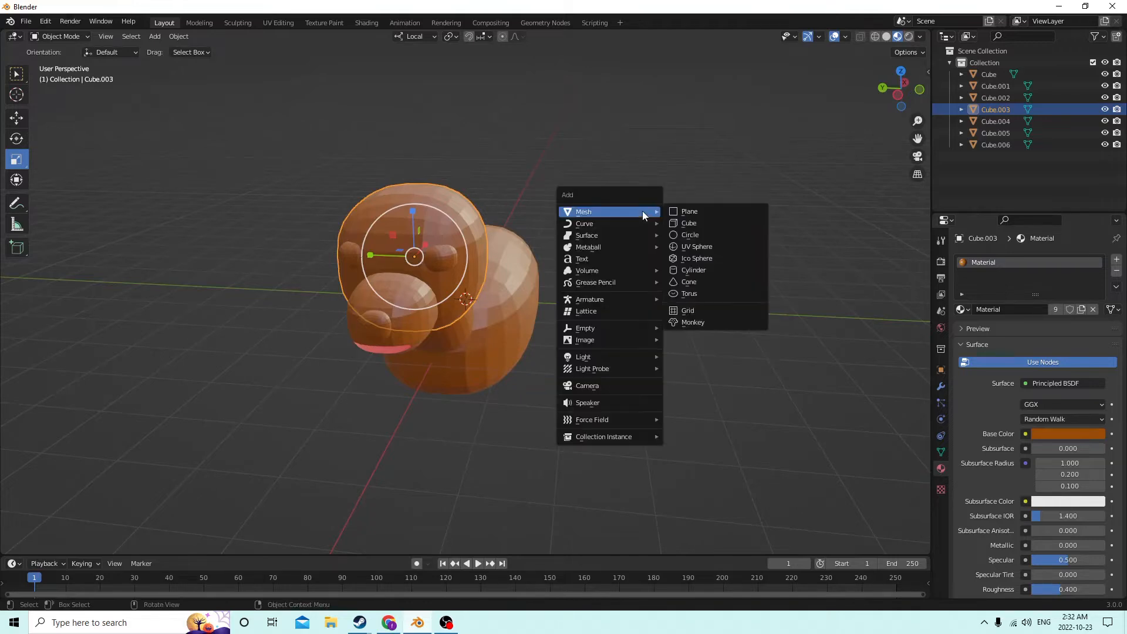
click(695, 228)
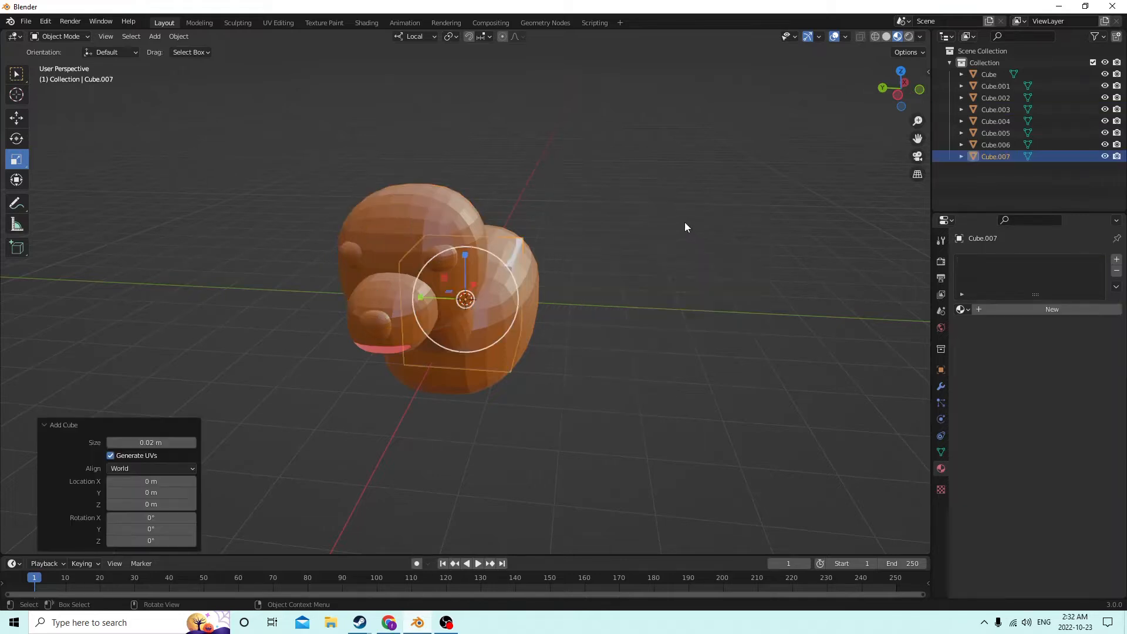
middle_drag(684, 221, 485, 210)
scroll(646, 222, up, 3)
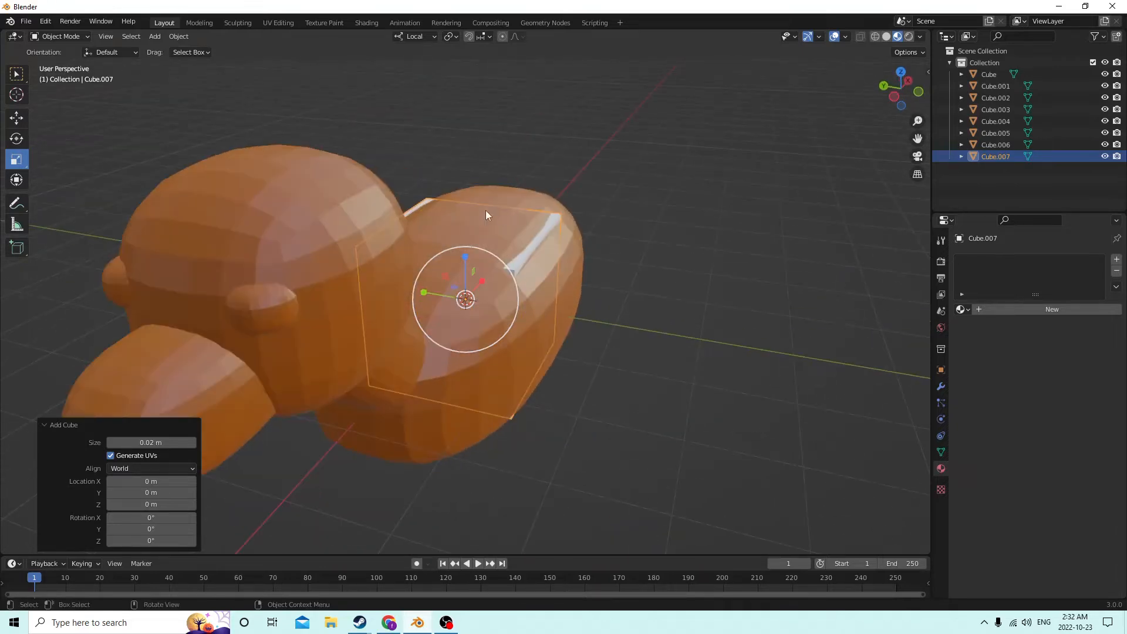
scroll(485, 211, down, 3)
click(16, 115)
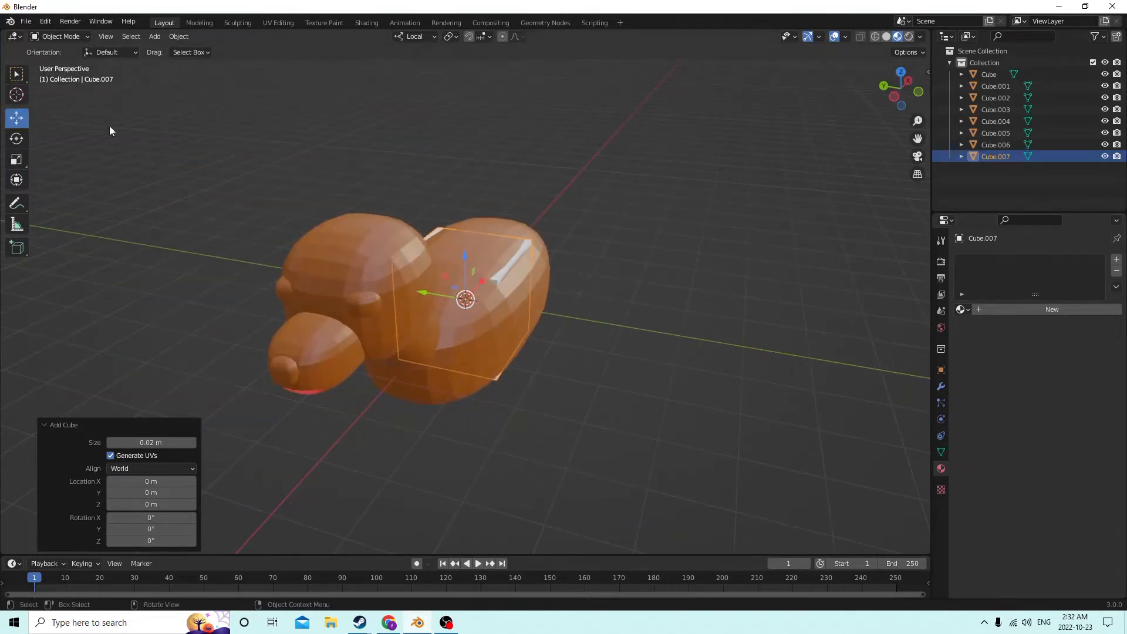
Move the new cube along X to the head end, then about -0.0193 m along Y and 0.0246 m up, beside the head
middle_drag(111, 128, 303, 170)
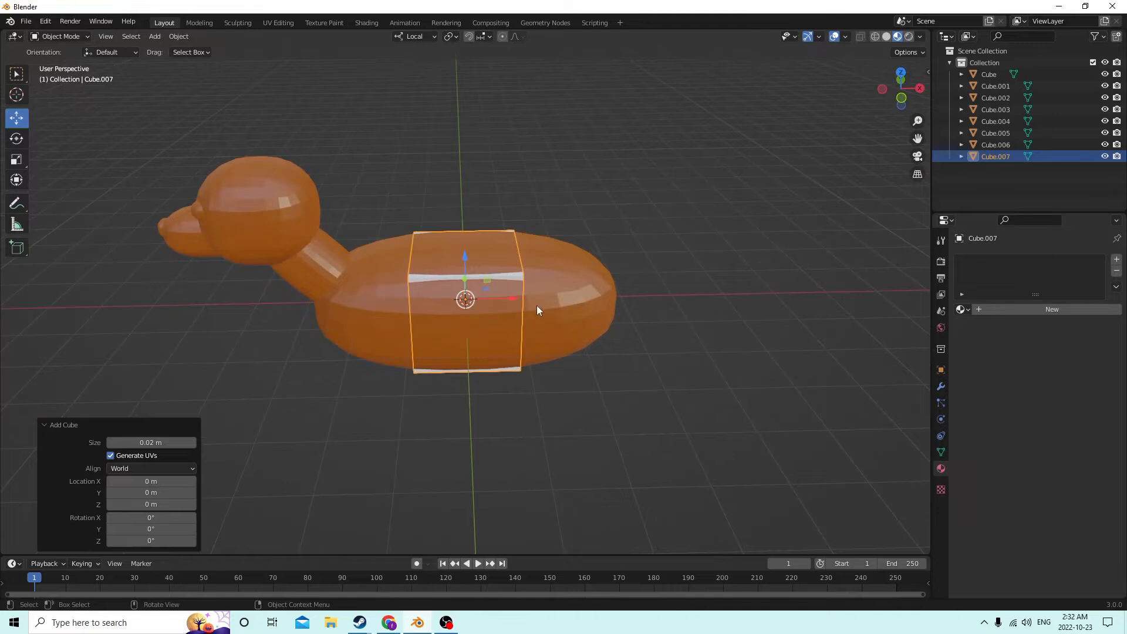
drag(512, 298, 337, 266)
middle_drag(337, 265, 534, 237)
drag(442, 367, 531, 337)
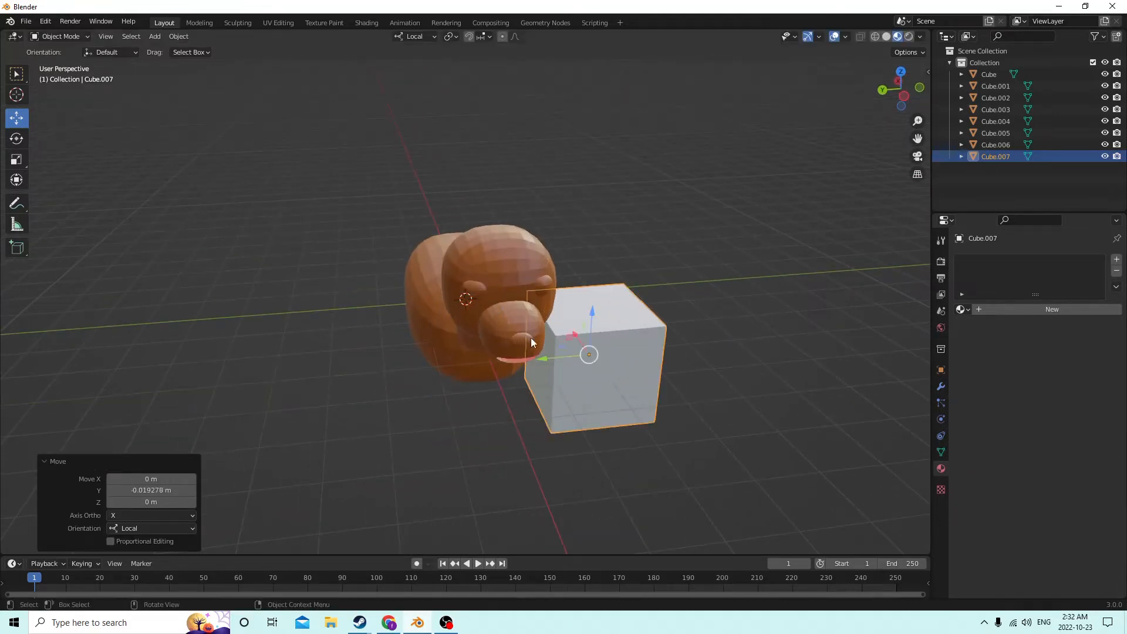
middle_drag(530, 337, 615, 284)
drag(584, 304, 581, 188)
middle_drag(582, 188, 568, 162)
scroll(552, 203, up, 3)
scroll(572, 201, down, 4)
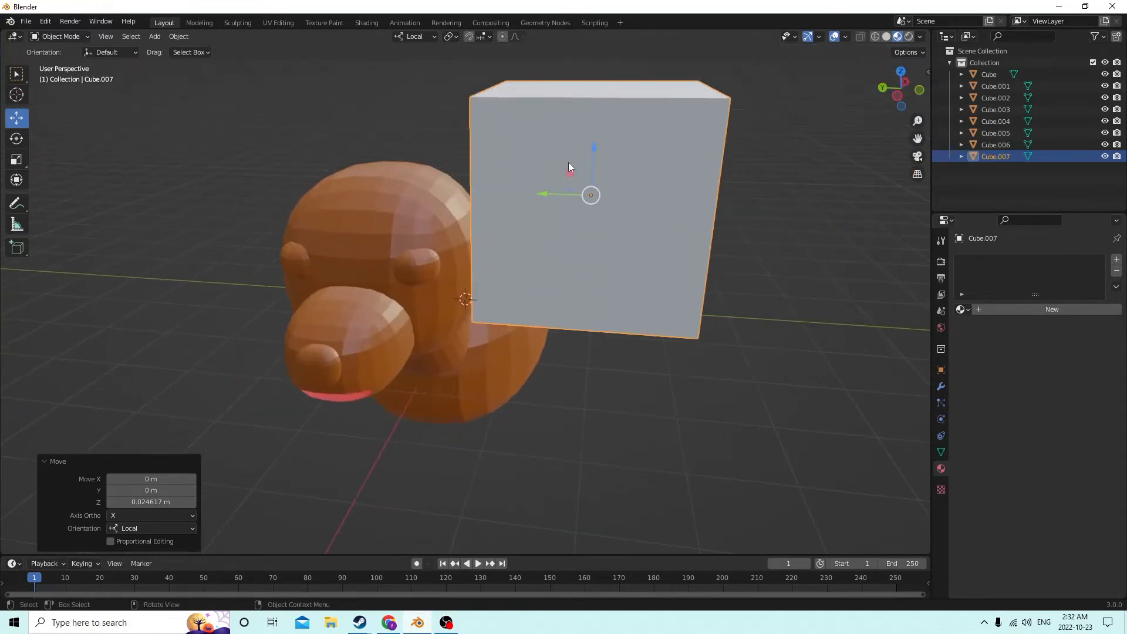
Bevel all edges of the new cube with 6 segments and about 0.007 m width, and return to Object Mode
middle_drag(716, 185, 723, 151)
key(Tab)
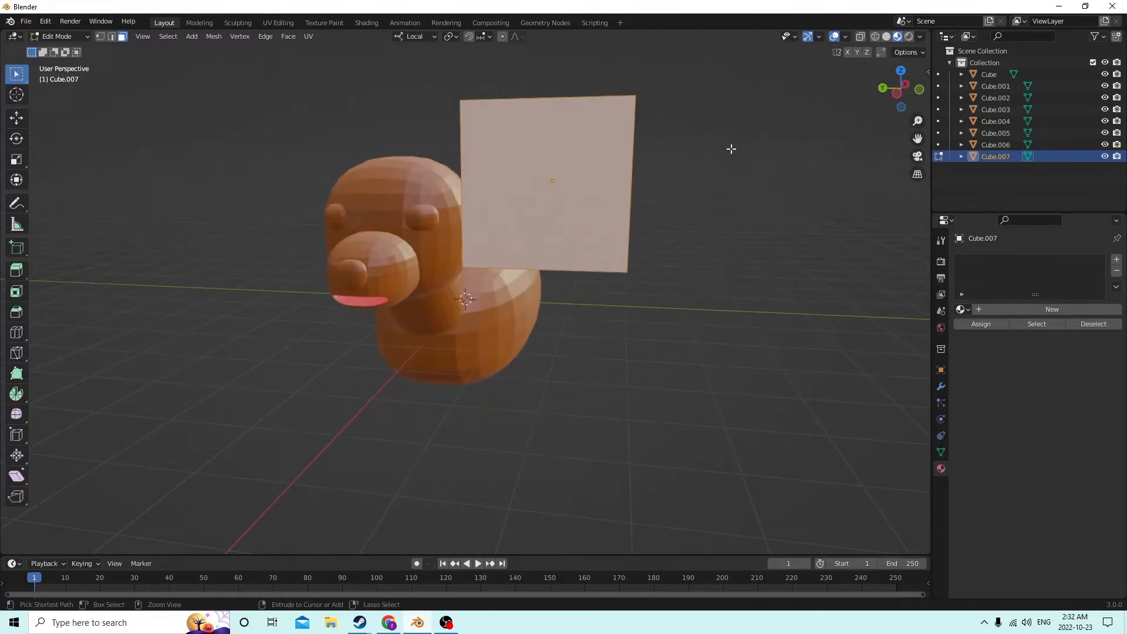
key(ctrl+b)
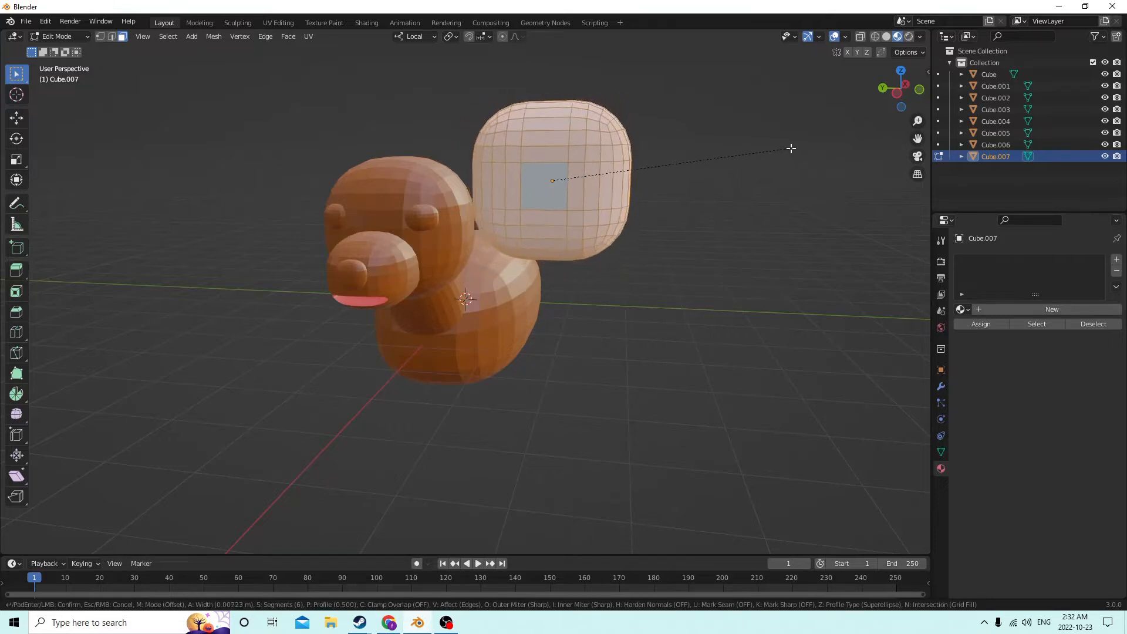
click(794, 149)
middle_drag(794, 149, 715, 174)
key(Tab)
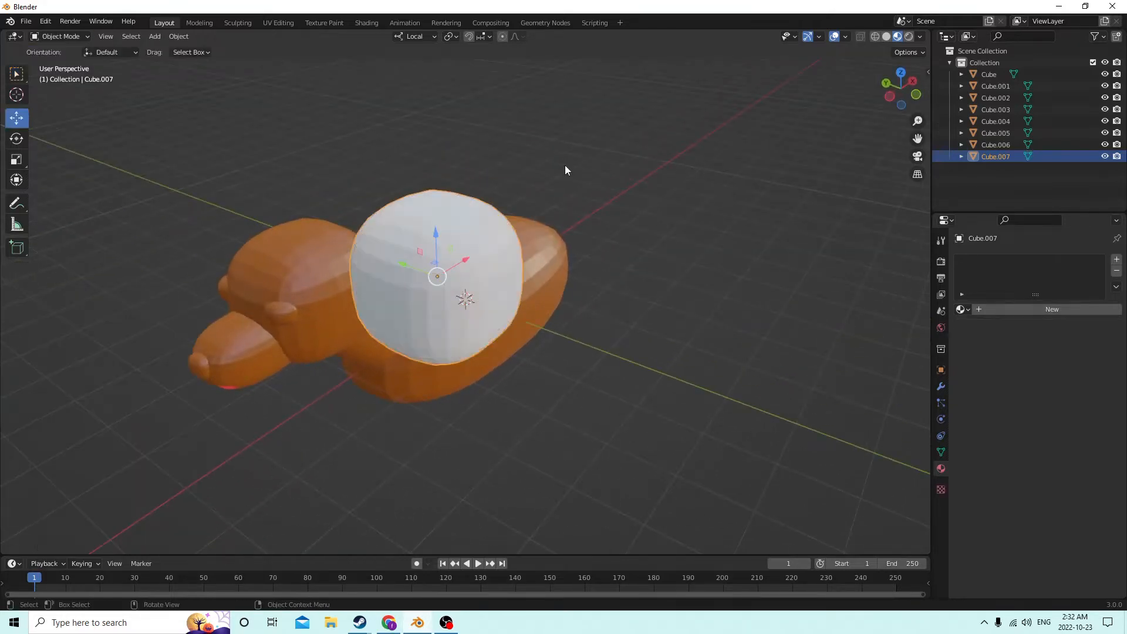
Flatten the rounded cube into an ear blank by scaling it to 0.332 along local X and 0.643 along local Z
middle_drag(565, 164, 83, 149)
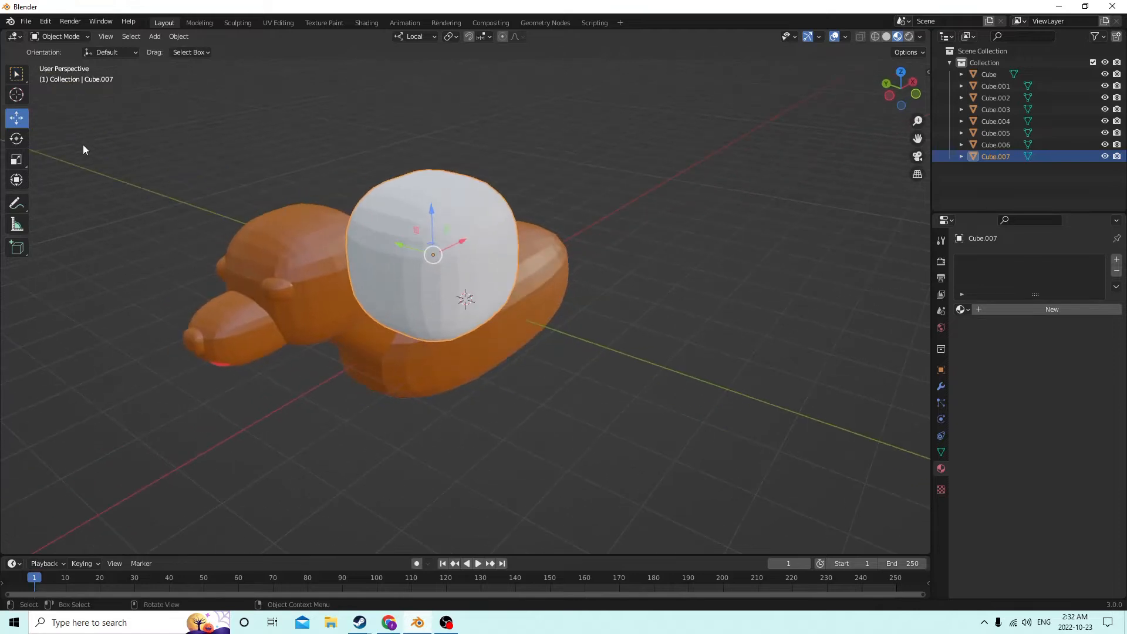
click(17, 160)
middle_drag(147, 173, 347, 240)
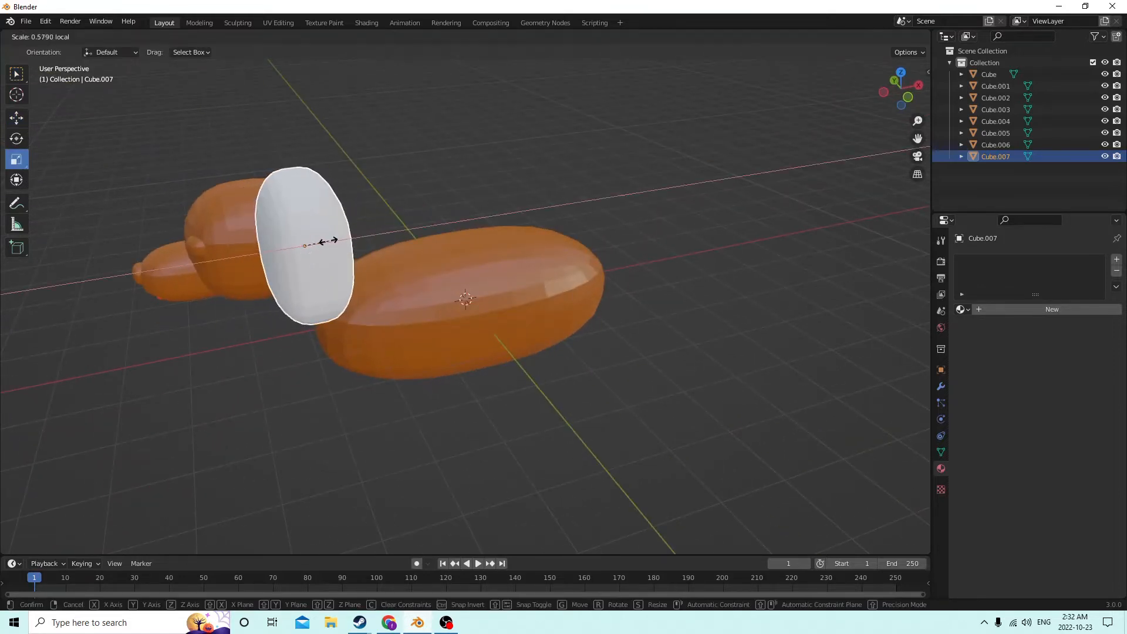
click(317, 244)
middle_drag(318, 244, 460, 200)
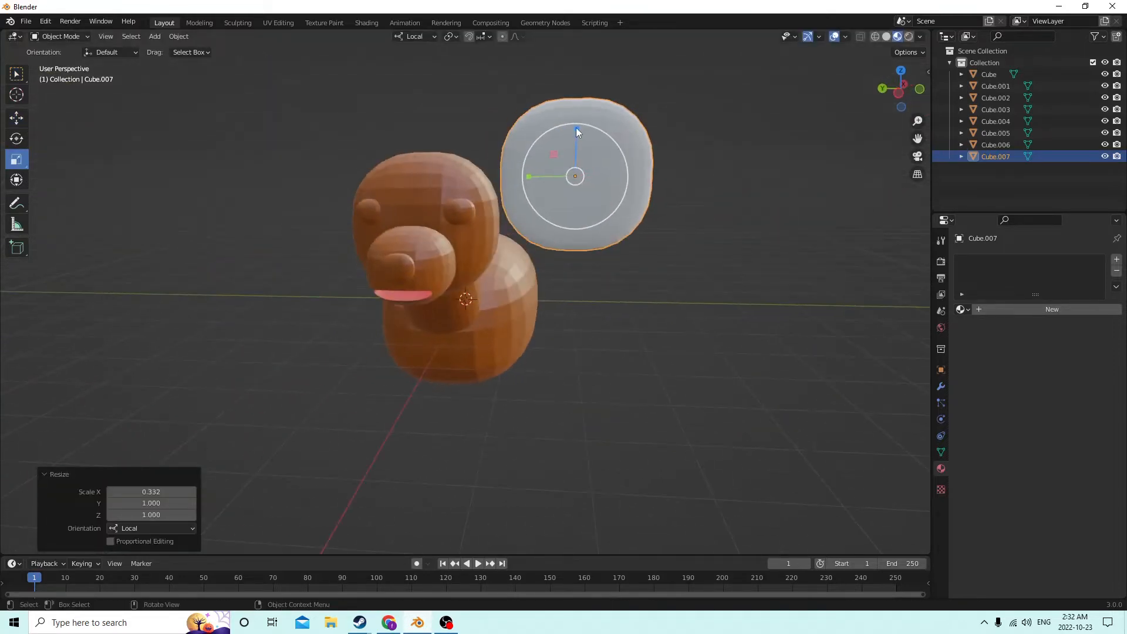
key(s)
key(z)
click(558, 152)
middle_drag(558, 152, 446, 175)
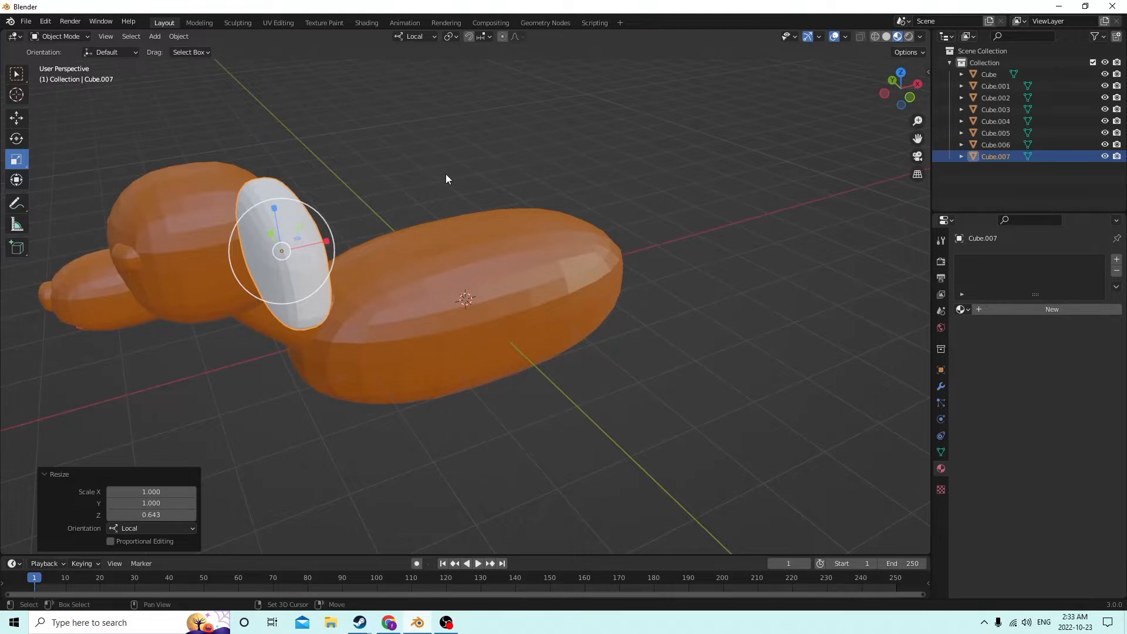
Duplicate the ear blank, move the copy about -0.001 m along local X, and scale it uniformly to about 0.919
key(shift+d)
key(Escape)
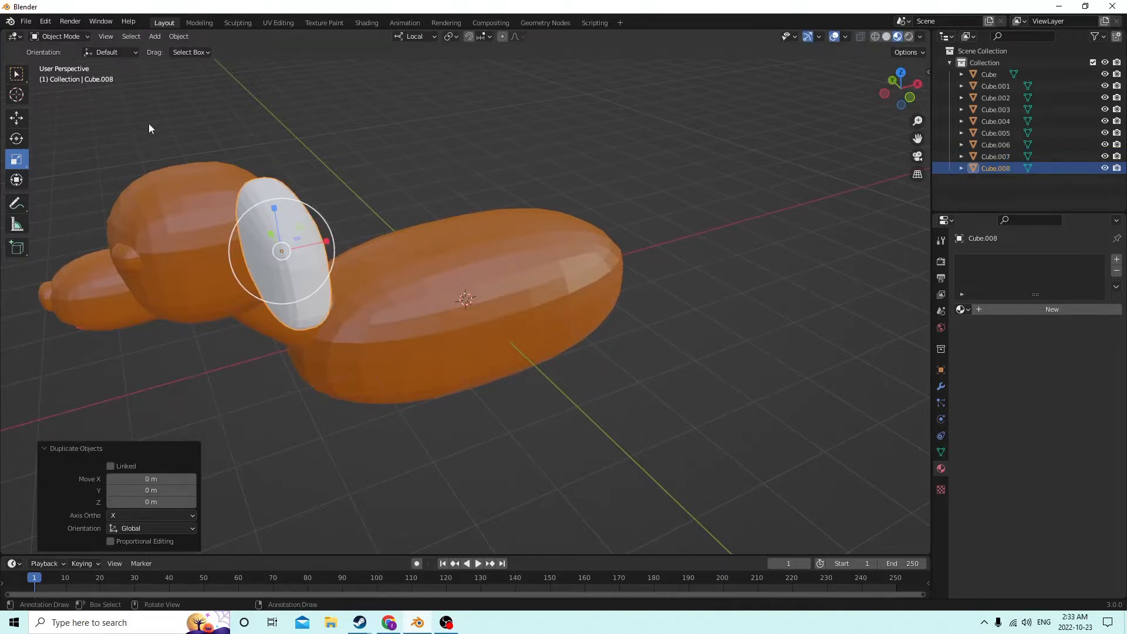
click(15, 118)
drag(323, 241, 310, 243)
middle_drag(309, 244, 657, 195)
key(s)
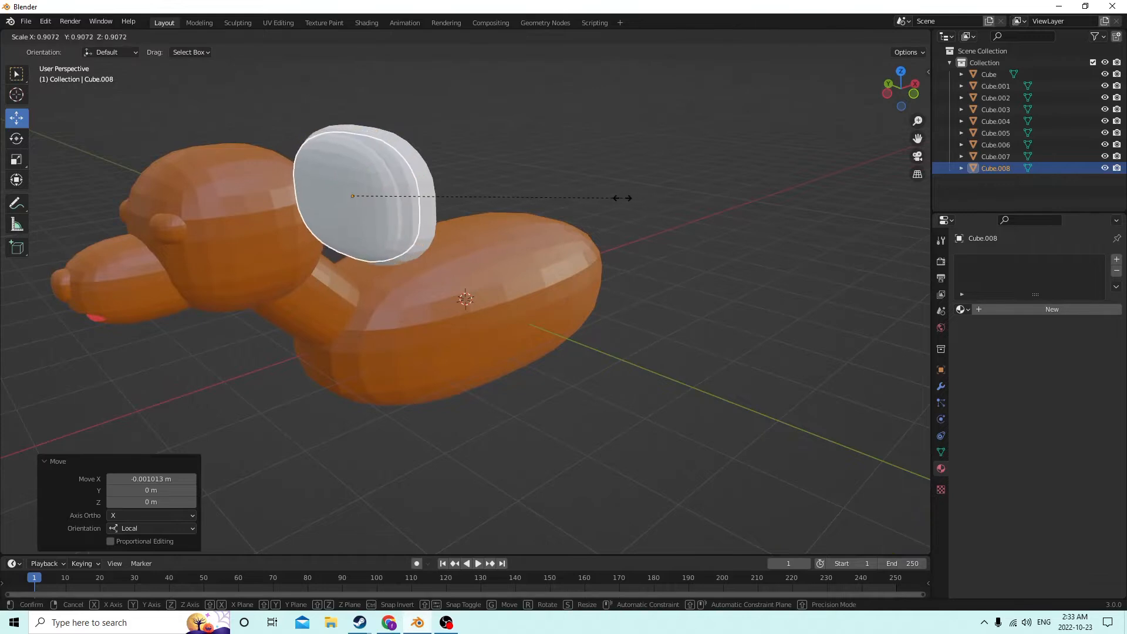
click(628, 196)
middle_drag(628, 196, 679, 185)
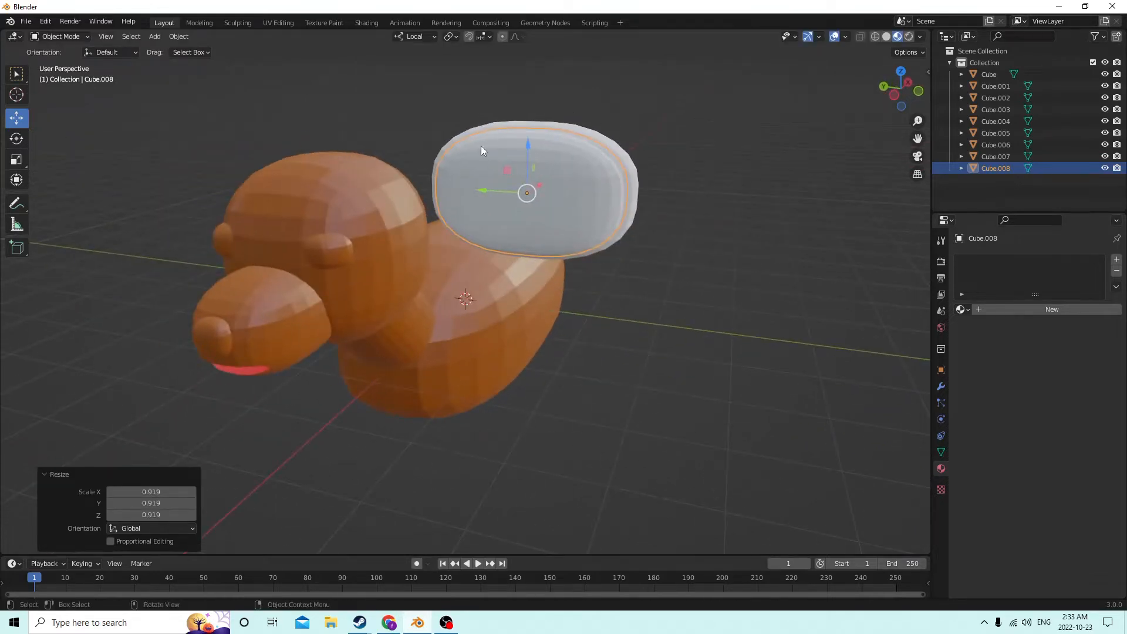
Try subtracting the smaller copy from the ear blank with an Auto Boolean Difference, and undo it
middle_drag(479, 127, 450, 131)
scroll(429, 117, up, 2)
scroll(476, 138, down, 1)
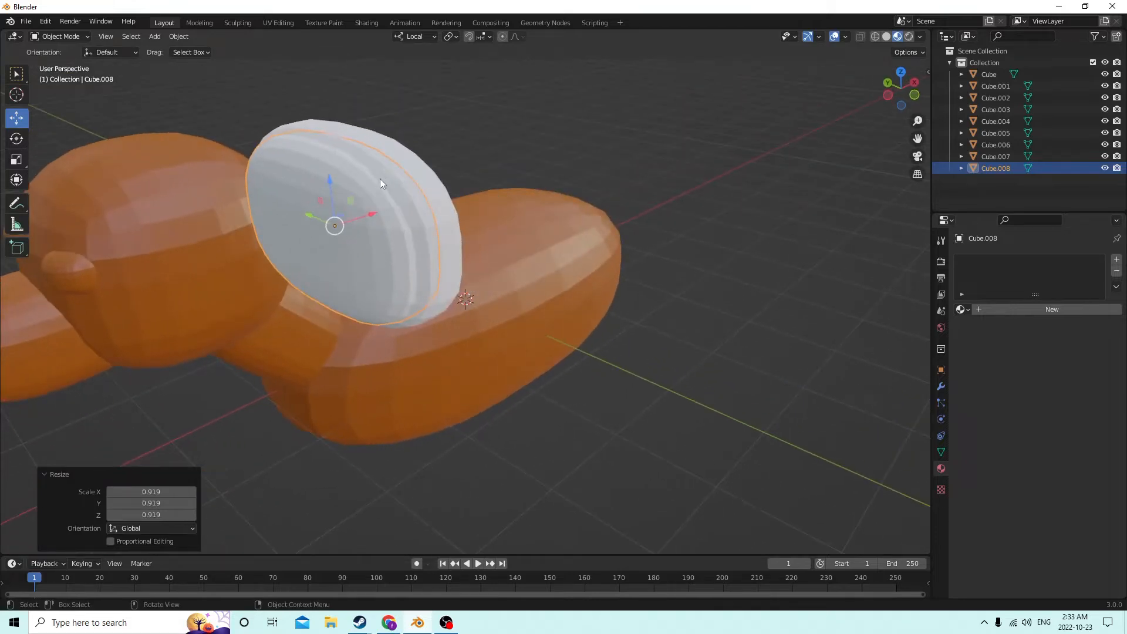
click(362, 175)
scroll(344, 175, down, 3)
click(423, 234)
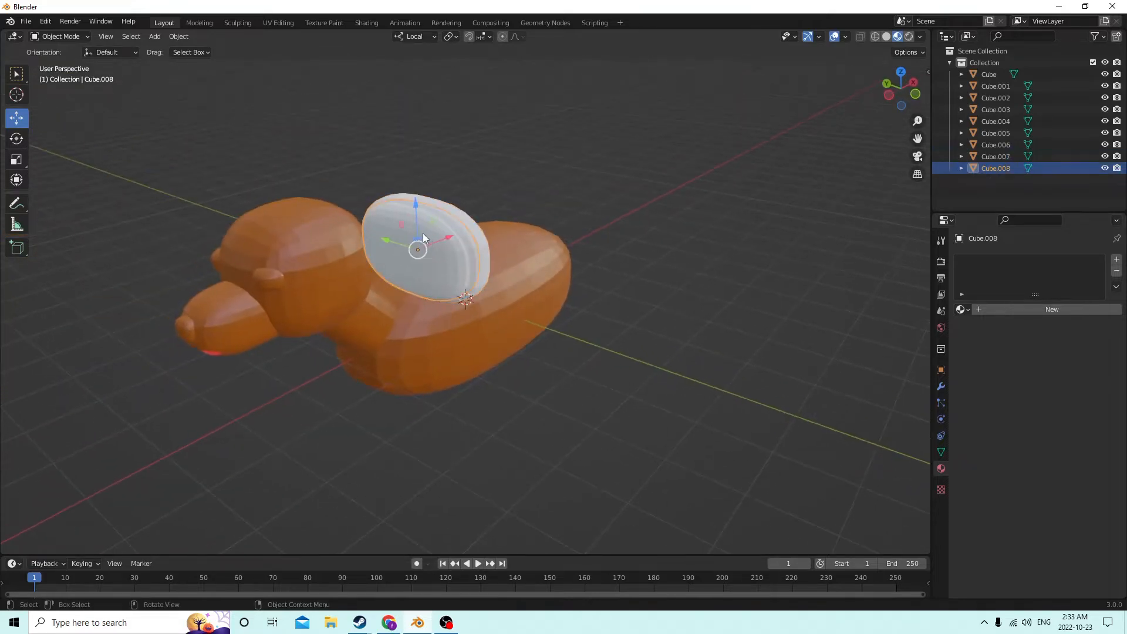
middle_drag(438, 206, 347, 172)
shift+click(356, 217)
scroll(430, 188, up, 2)
scroll(441, 137, down, 3)
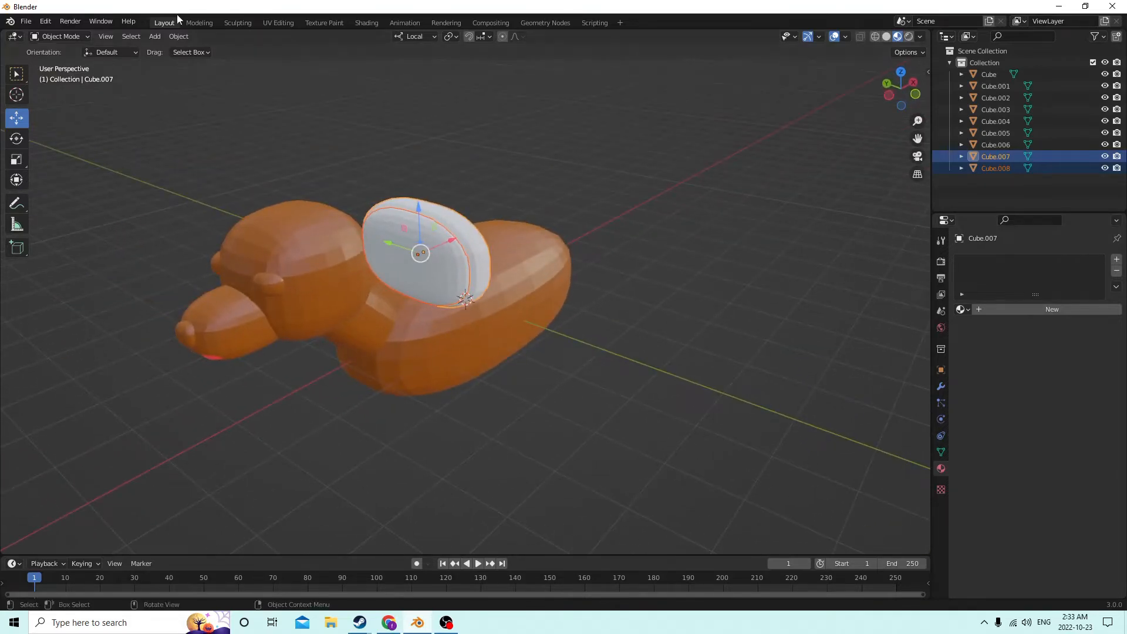
click(180, 36)
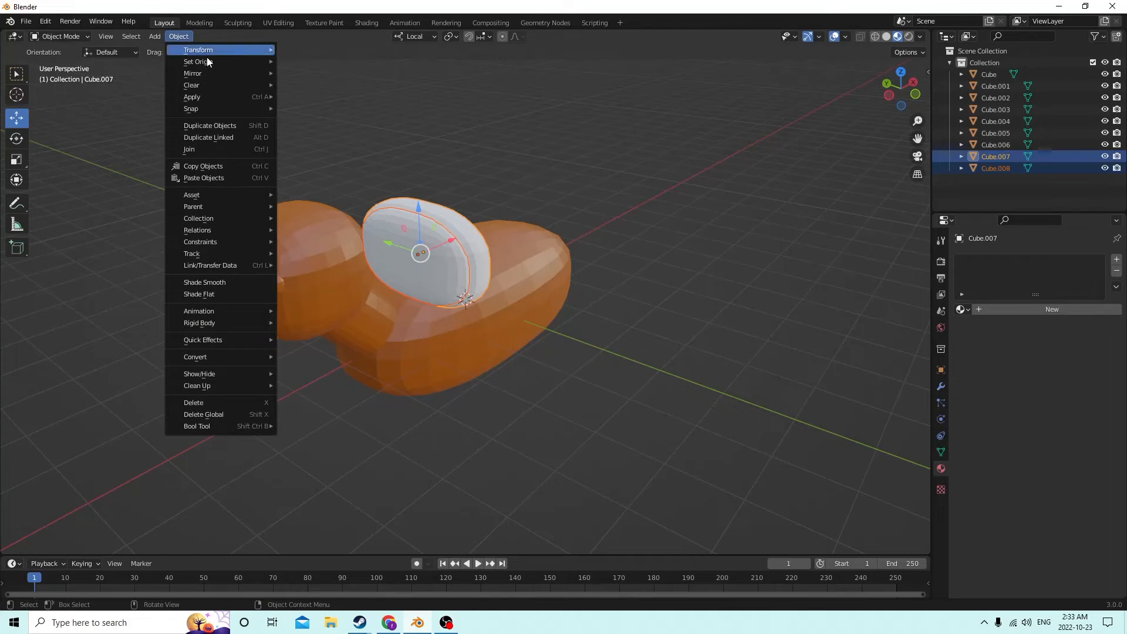
click(178, 37)
mouse_move(220, 425)
click(313, 433)
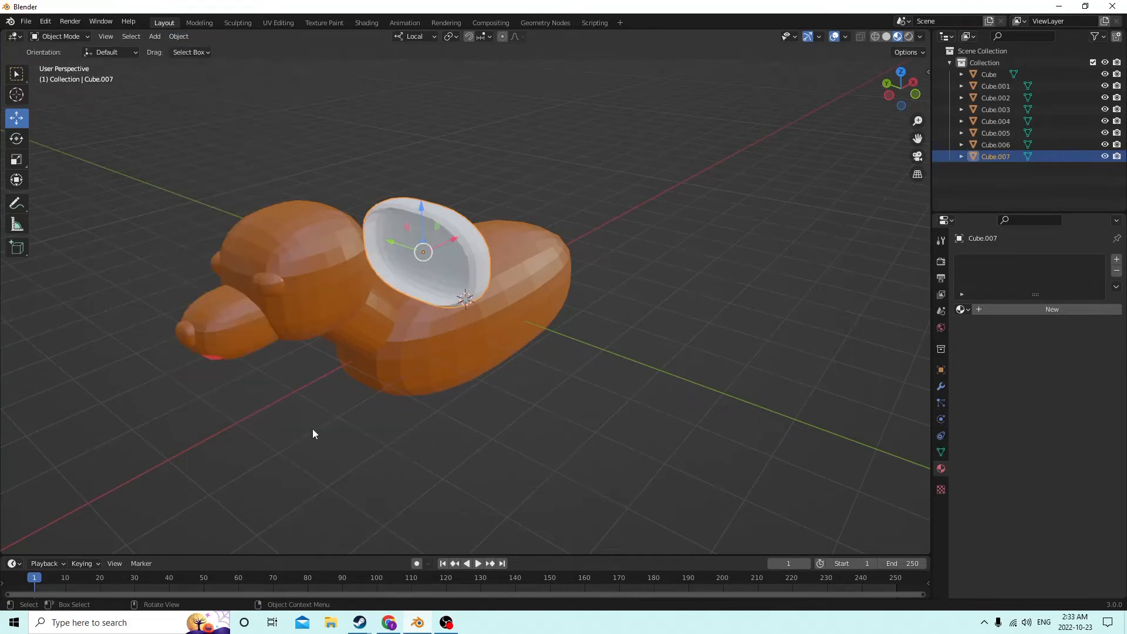
middle_drag(360, 308, 409, 267)
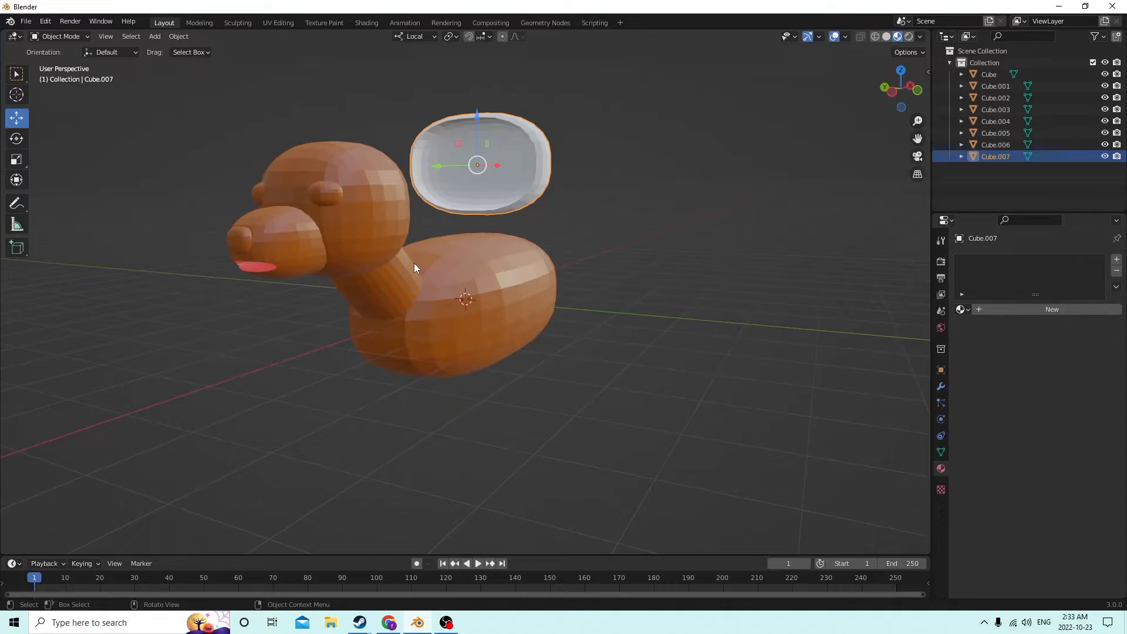
click(47, 23)
click(56, 33)
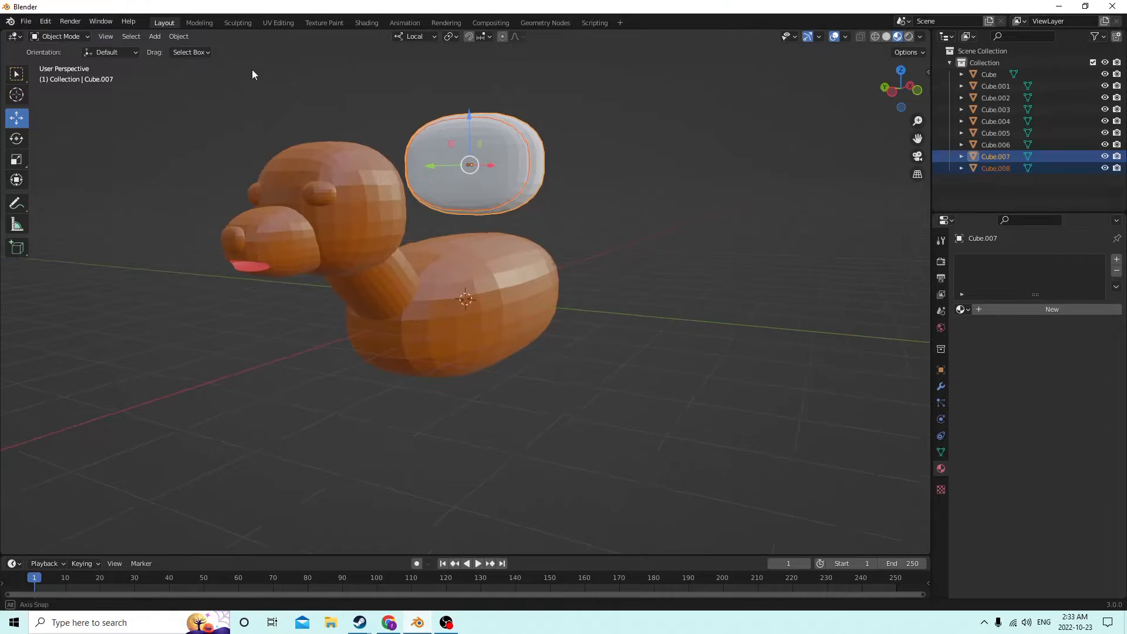
Select only the smaller copy and move it about -0.0008 m along local X out of the ear blank
middle_drag(252, 74, 332, 207)
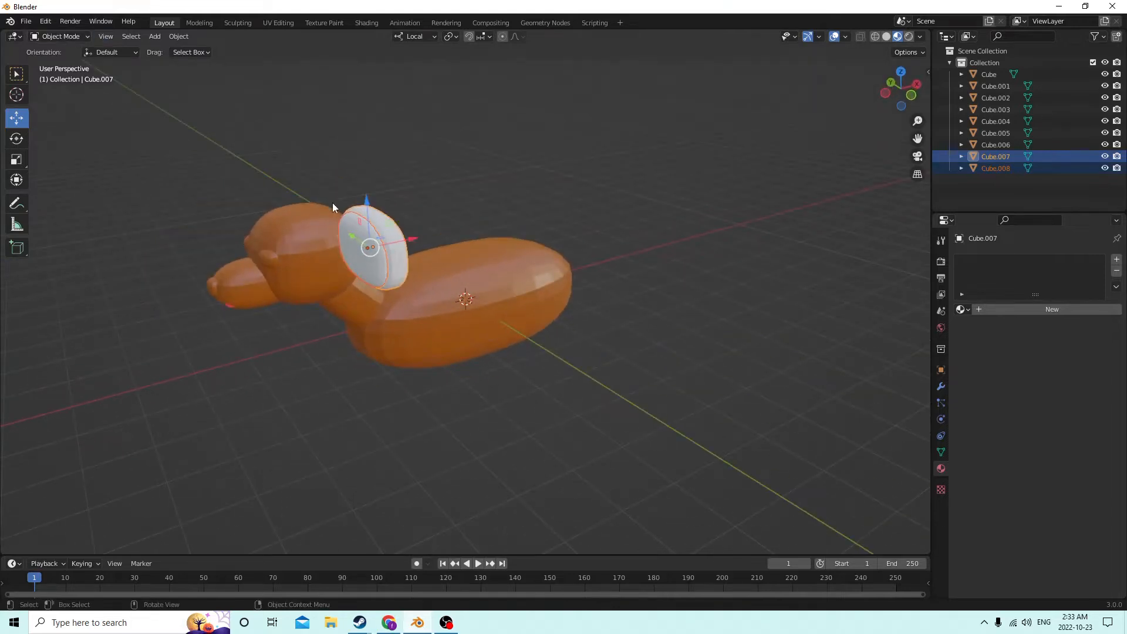
drag(410, 237, 403, 239)
right_click(405, 240)
click(367, 248)
mouse_move(402, 240)
middle_down()
mouse_move(370, 238)
mouse_move(414, 234)
middle_up()
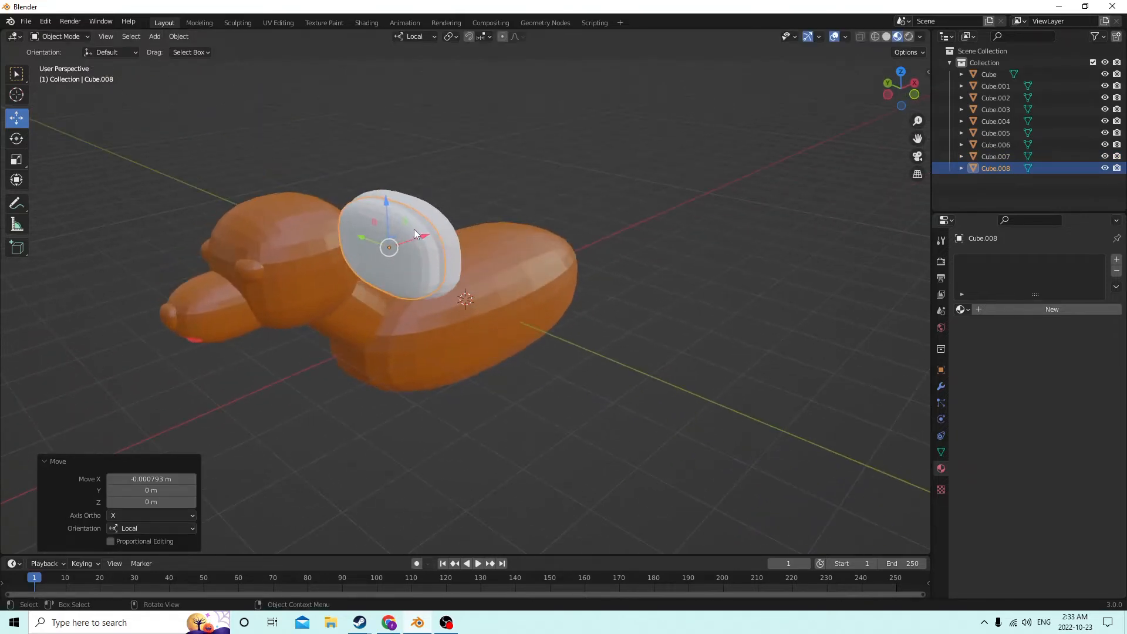
Subtract the smaller copy from the ear blank with Bool Tool's Auto Boolean Difference
shift+click(438, 219)
click(178, 36)
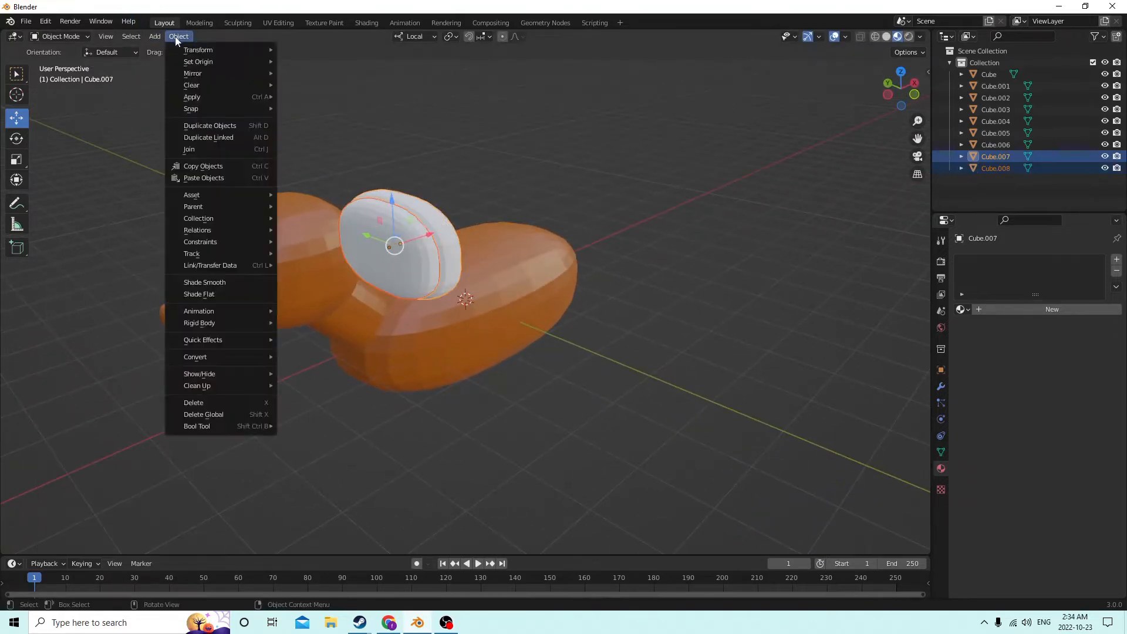
mouse_move(201, 427)
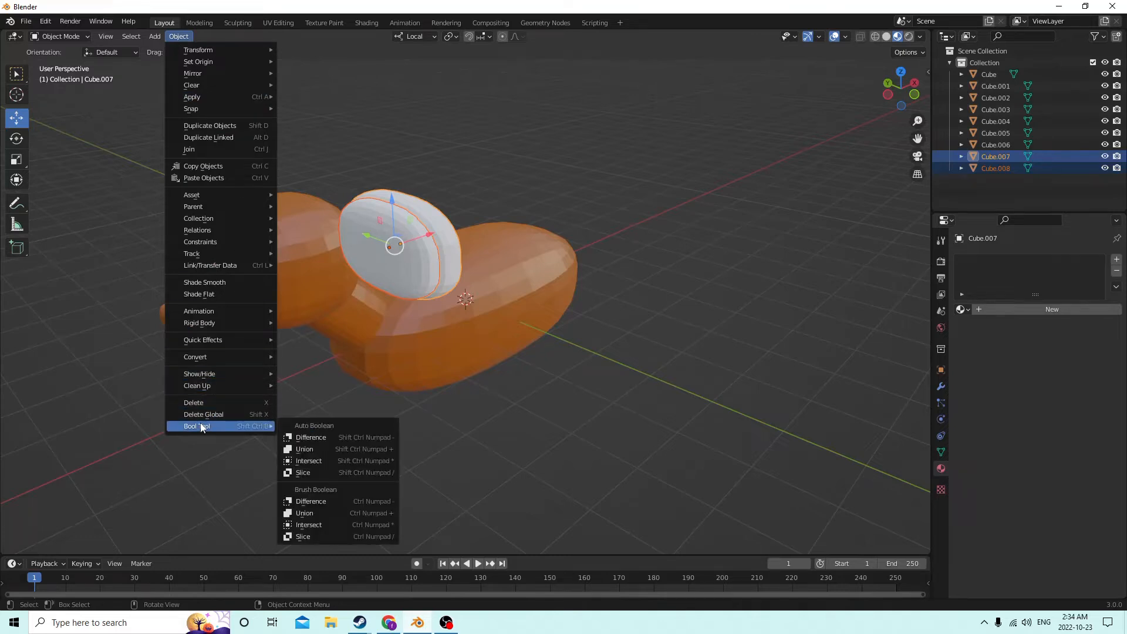
click(309, 438)
middle_drag(304, 439, 288, 237)
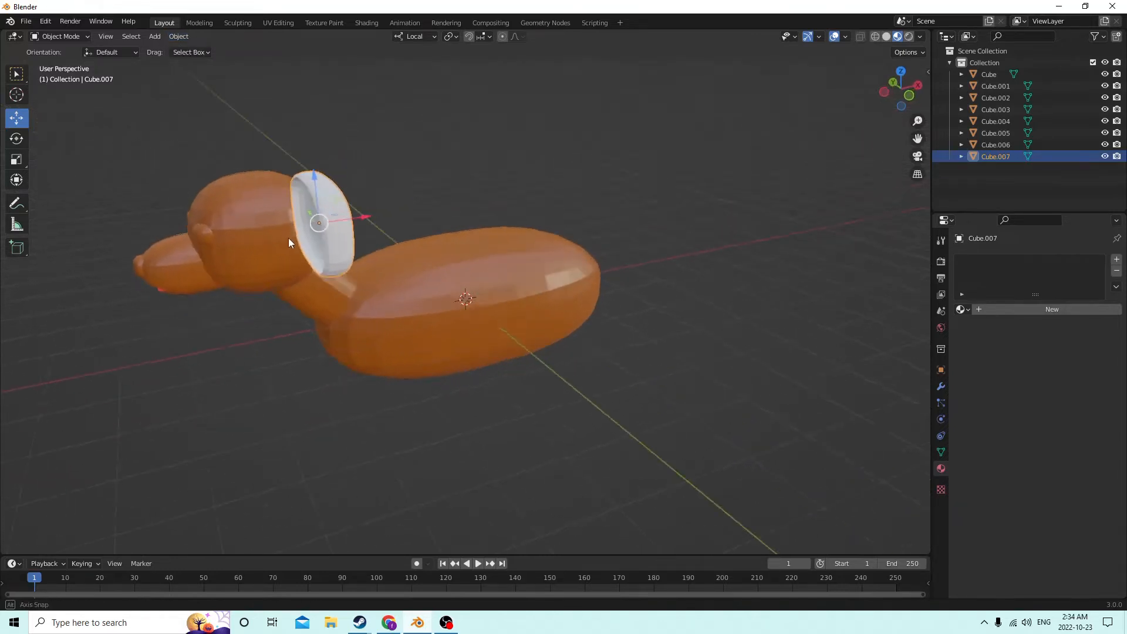
key(Tab)
key(Tab)
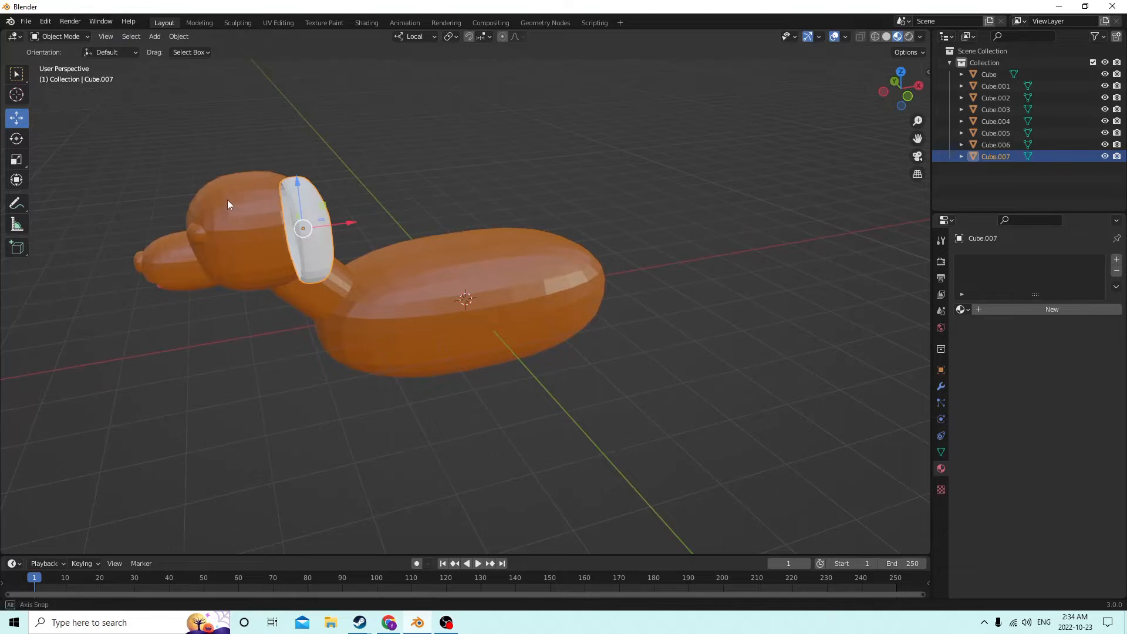
Scale the hollowed ear to about 0.636 along local X, then to 0.780 and 0.641 along local Z
middle_drag(227, 200, 147, 188)
click(17, 159)
drag(365, 226, 345, 233)
middle_drag(346, 231, 399, 214)
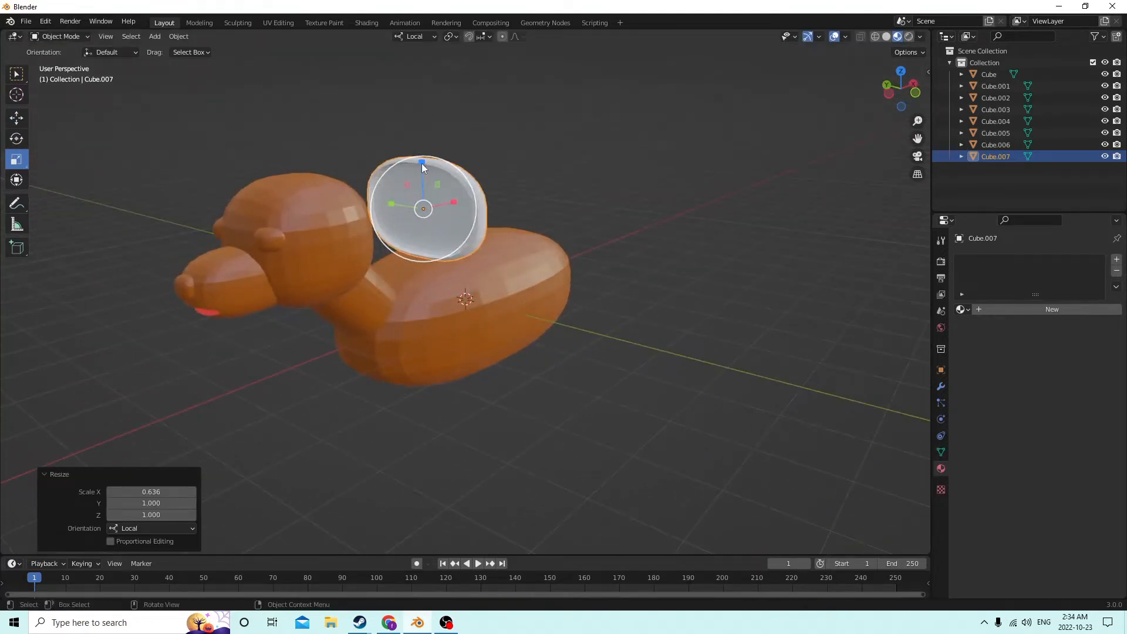
drag(422, 163, 422, 174)
middle_drag(422, 173, 564, 170)
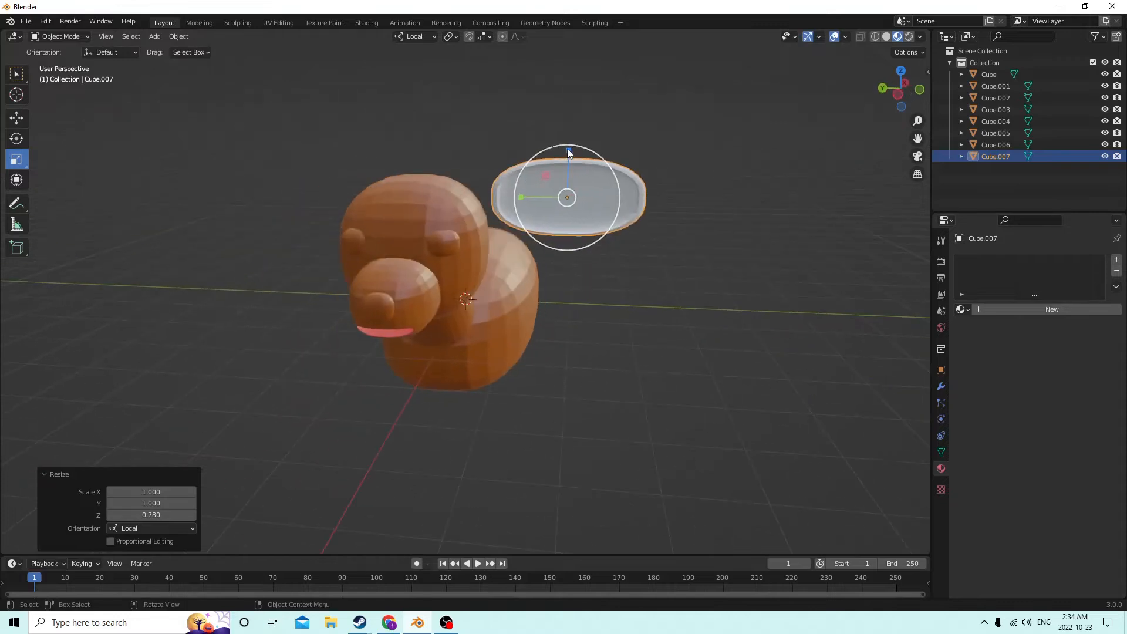
drag(569, 153, 566, 160)
middle_drag(567, 160, 458, 183)
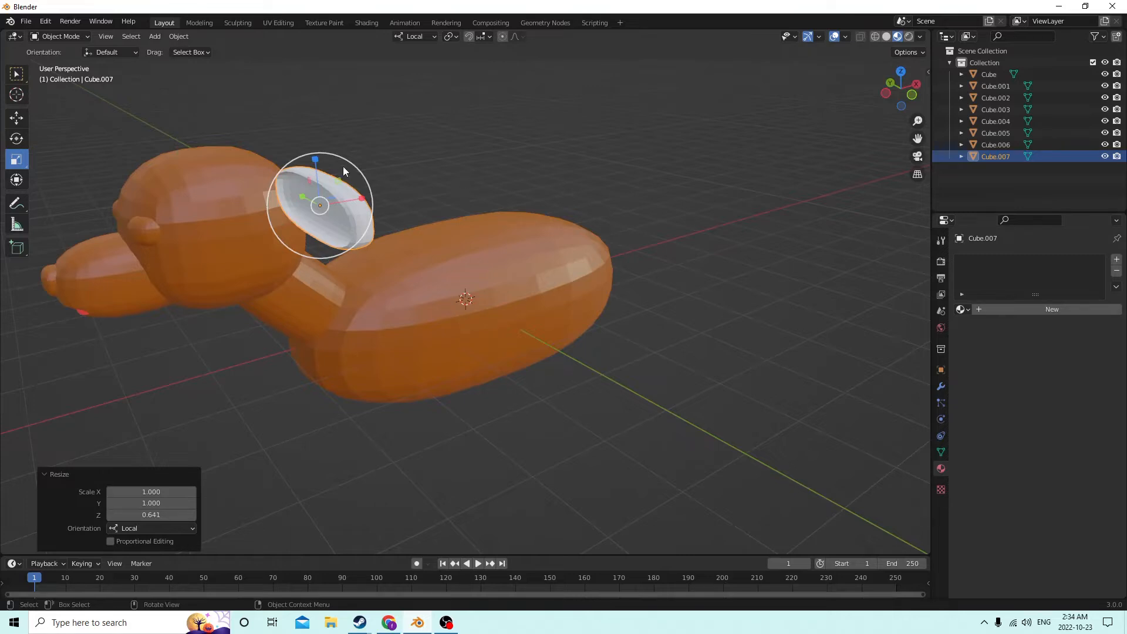
Shrink the ear further along local Y and Z, using about 0.677 for Z and a final 0.775 for Y
middle_drag(343, 166, 418, 164)
drag(526, 227, 536, 224)
drag(577, 183, 580, 198)
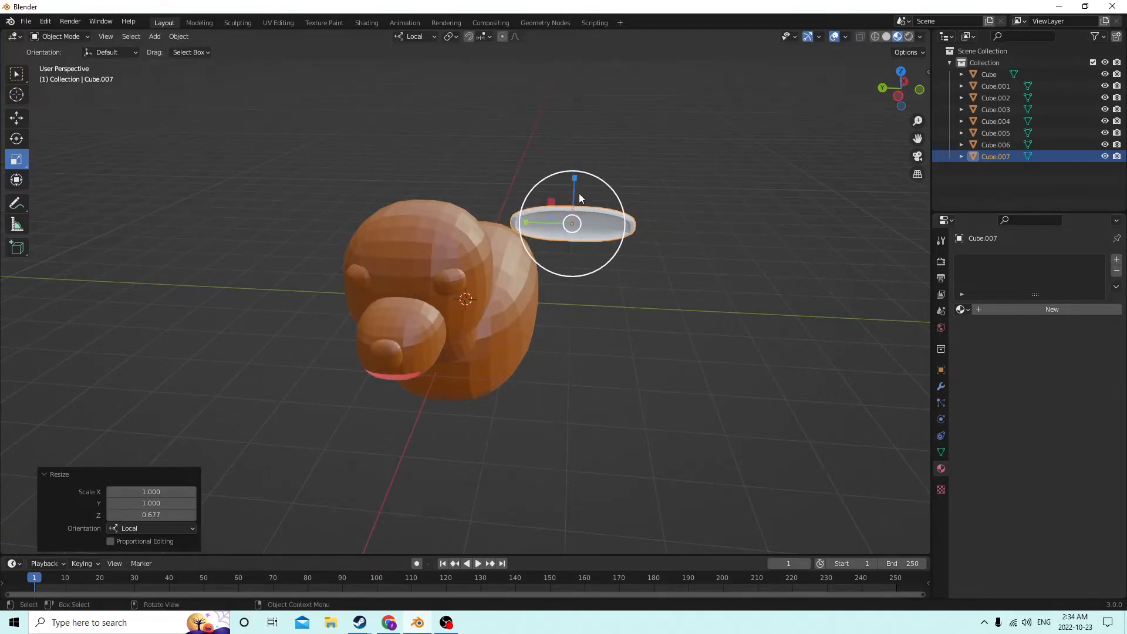
drag(529, 226, 540, 223)
middle_drag(540, 224, 513, 206)
Move the ear against the side of the head, about 0.0073 m along local Y and -0.0052 m along local X
click(16, 118)
middle_drag(234, 143, 425, 194)
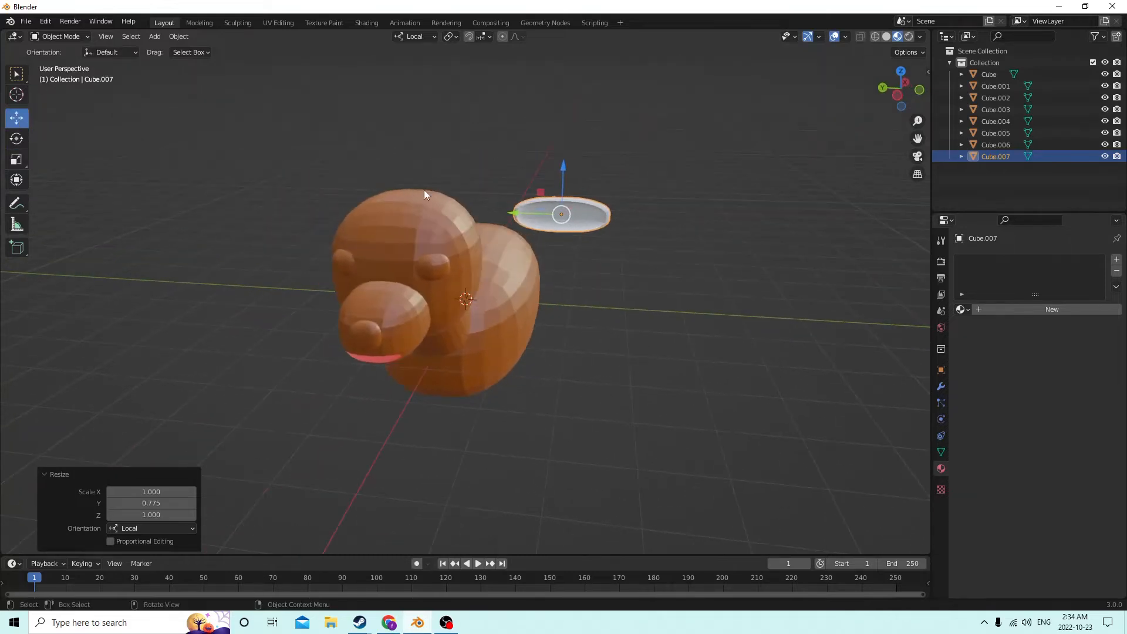
drag(512, 219, 454, 207)
middle_drag(454, 207, 343, 224)
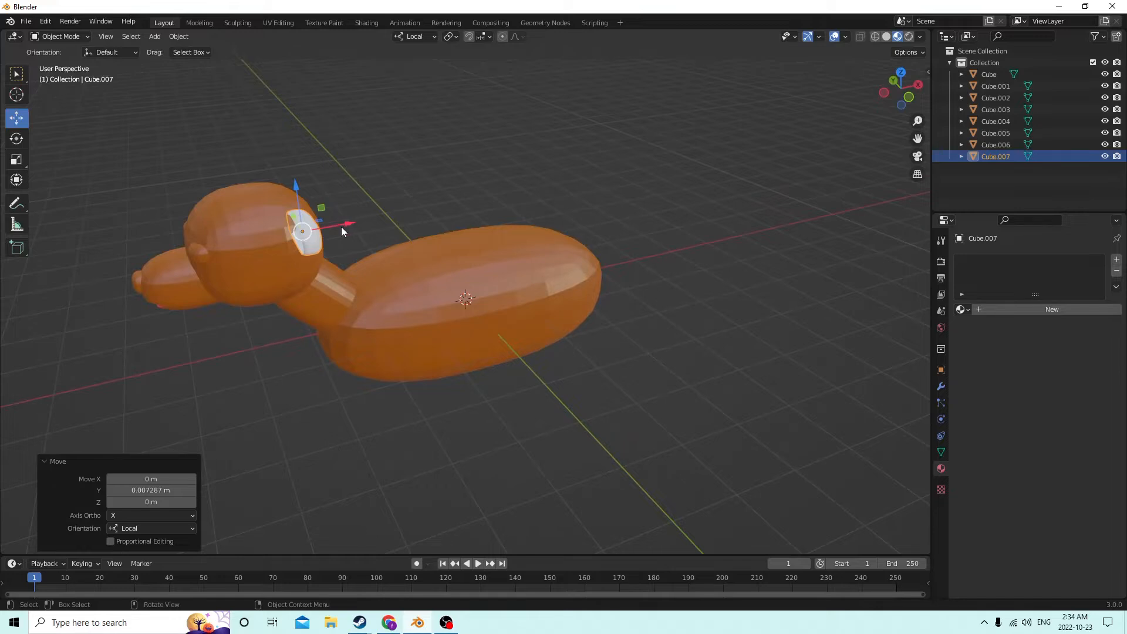
drag(342, 228, 306, 235)
mouse_move(297, 239)
middle_down()
mouse_move(334, 228)
mouse_move(314, 242)
middle_up()
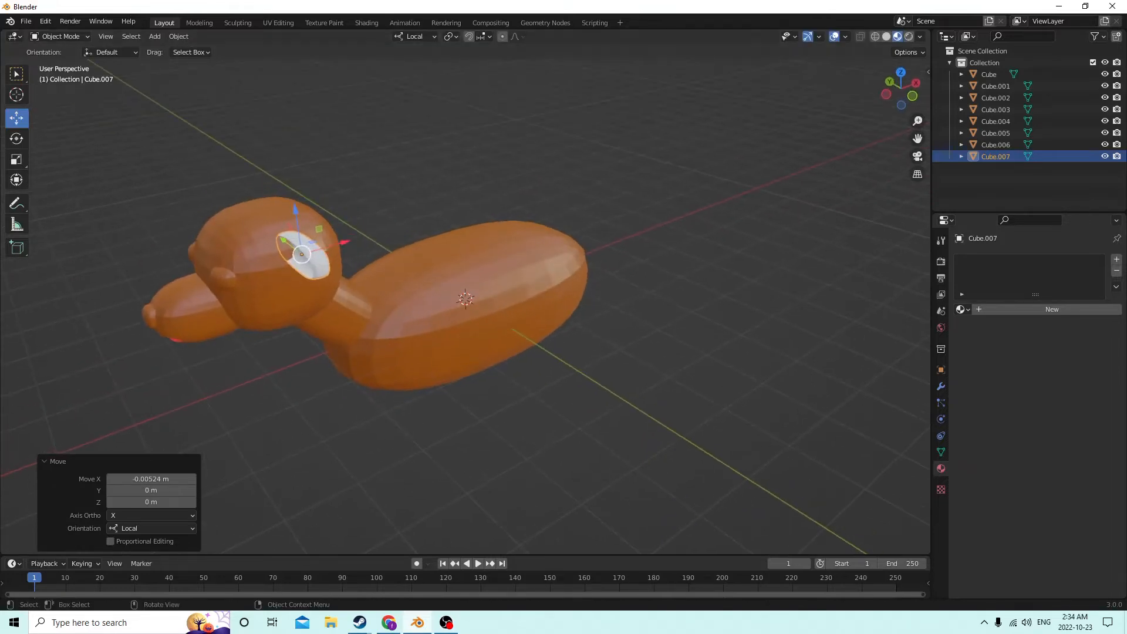
Make the ear thinner along local X and scale it to about 1.318 along local Z
click(16, 160)
middle_drag(71, 169, 260, 232)
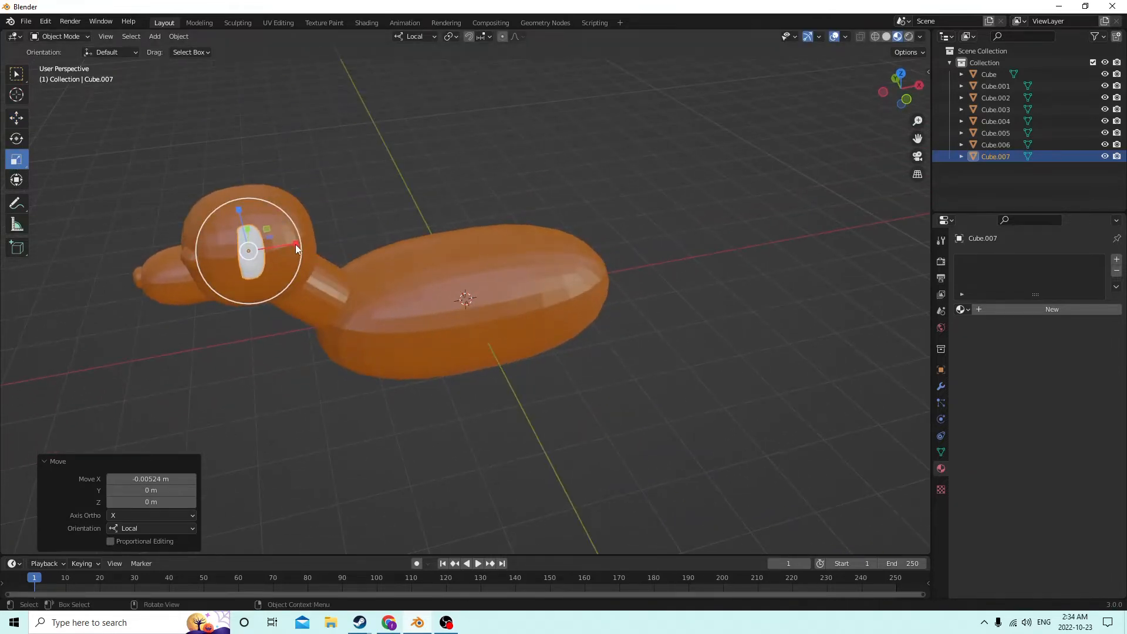
drag(296, 246, 275, 249)
middle_drag(334, 224, 457, 163)
drag(504, 116, 503, 103)
middle_drag(501, 113, 520, 154)
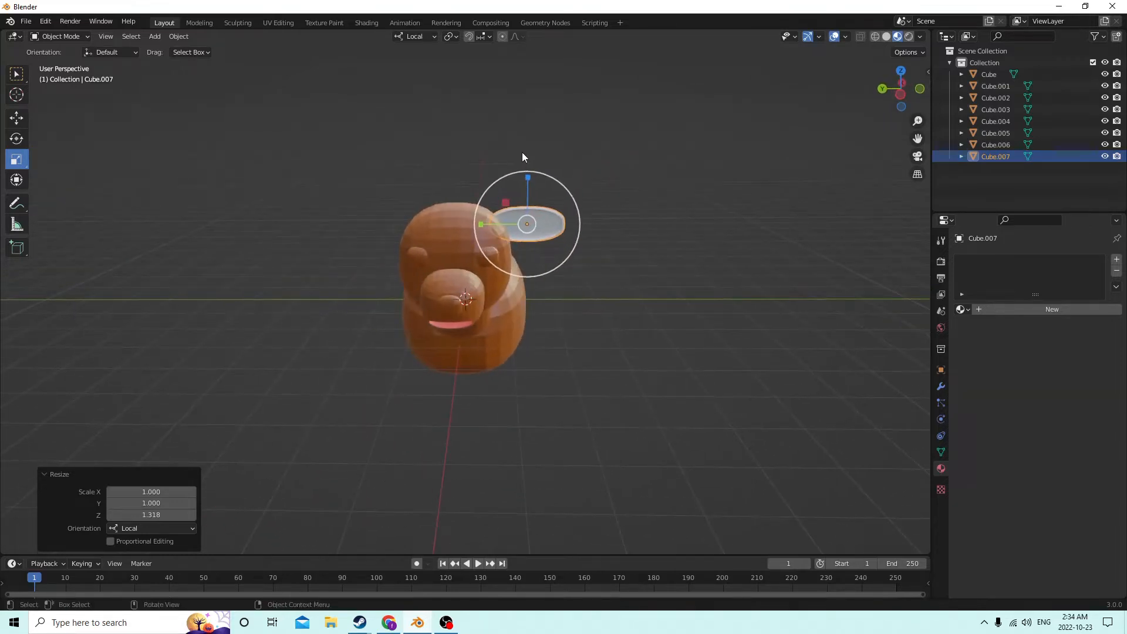
Tilt the ear by setting its X rotation to 45°, and change it to -45°
mouse_move(520, 148)
middle_down()
mouse_move(549, 140)
mouse_move(517, 142)
middle_up()
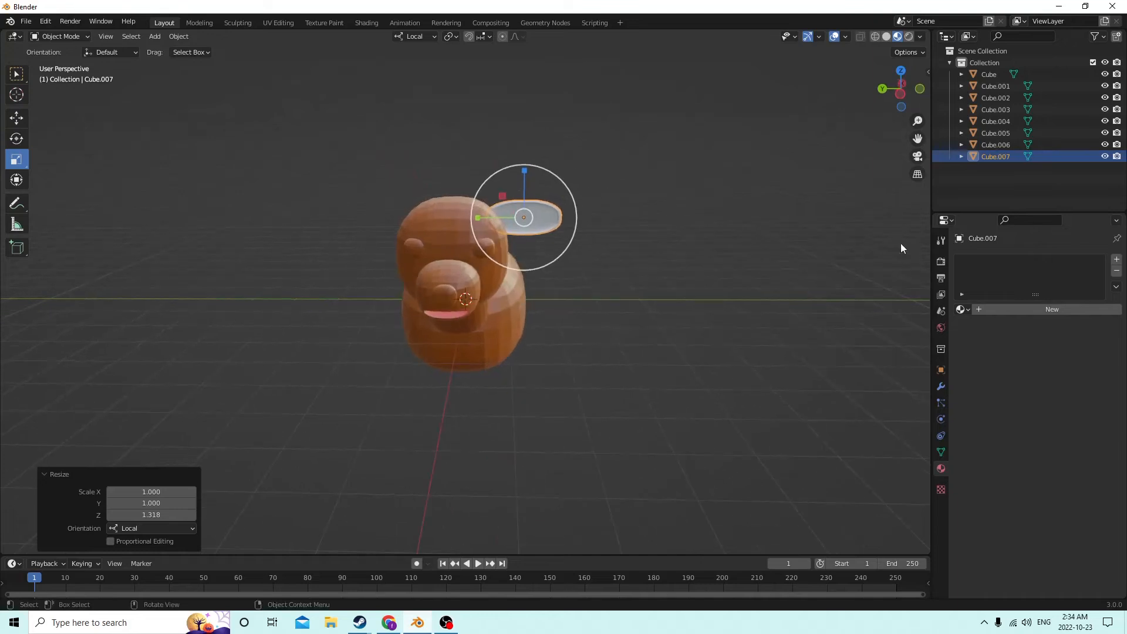
click(941, 370)
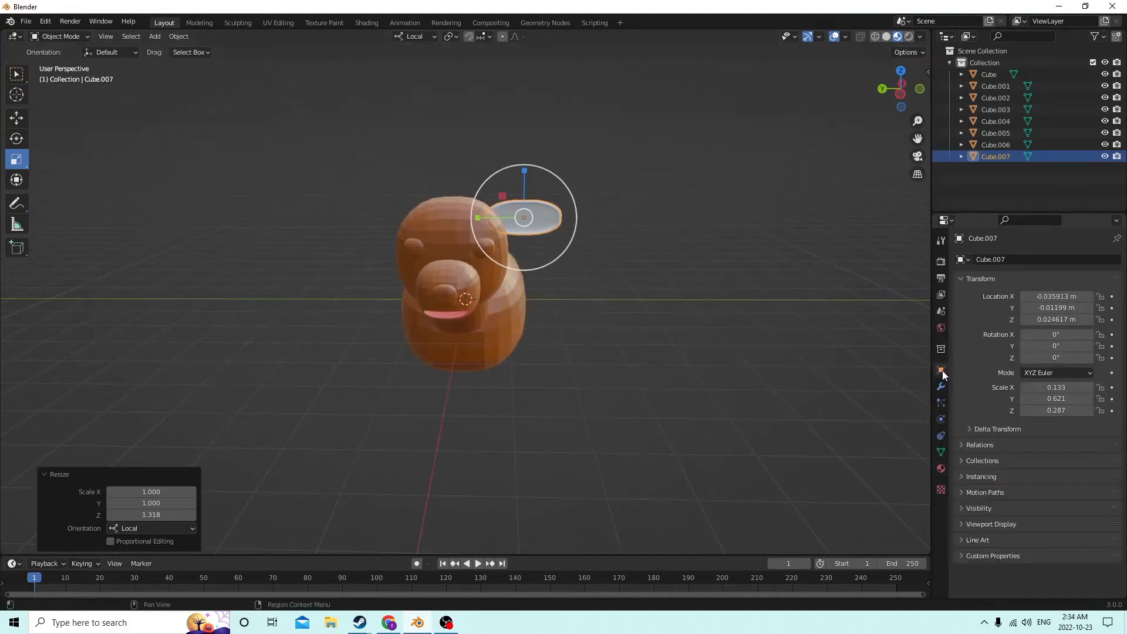
middle_drag(843, 320, 816, 310)
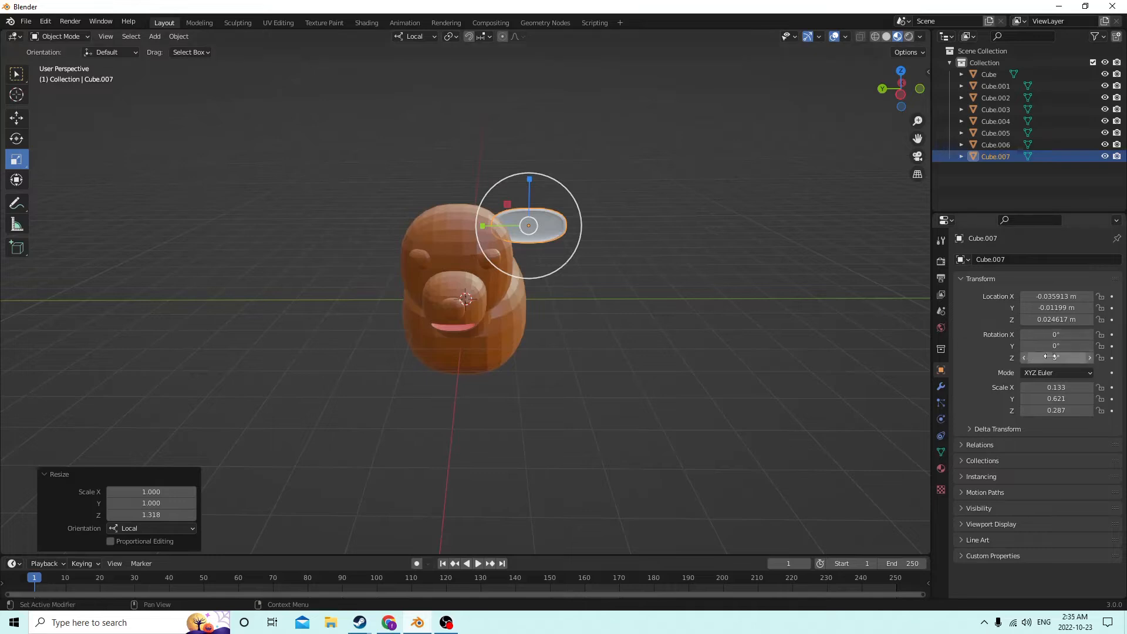
click(1046, 335)
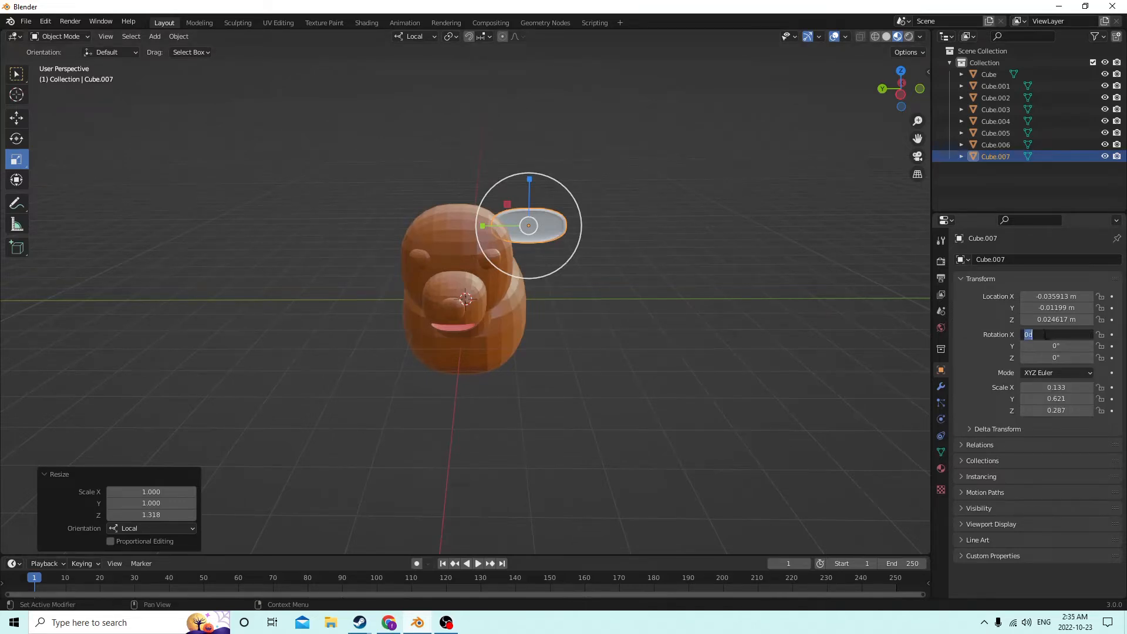
text(45)
key(Return)
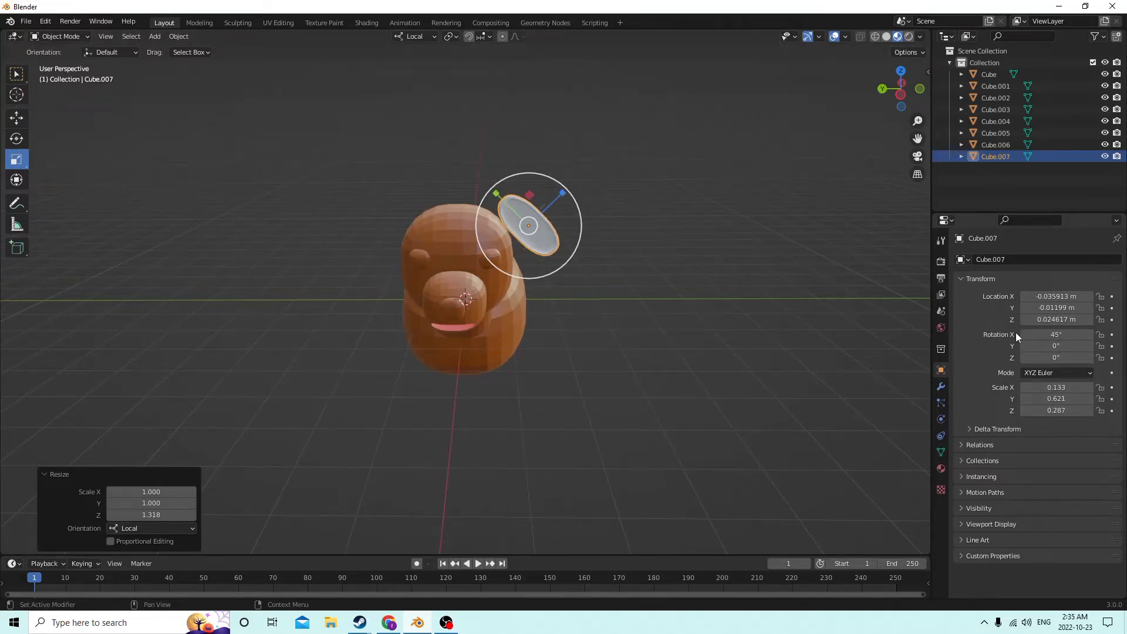
click(1037, 334)
key(Return)
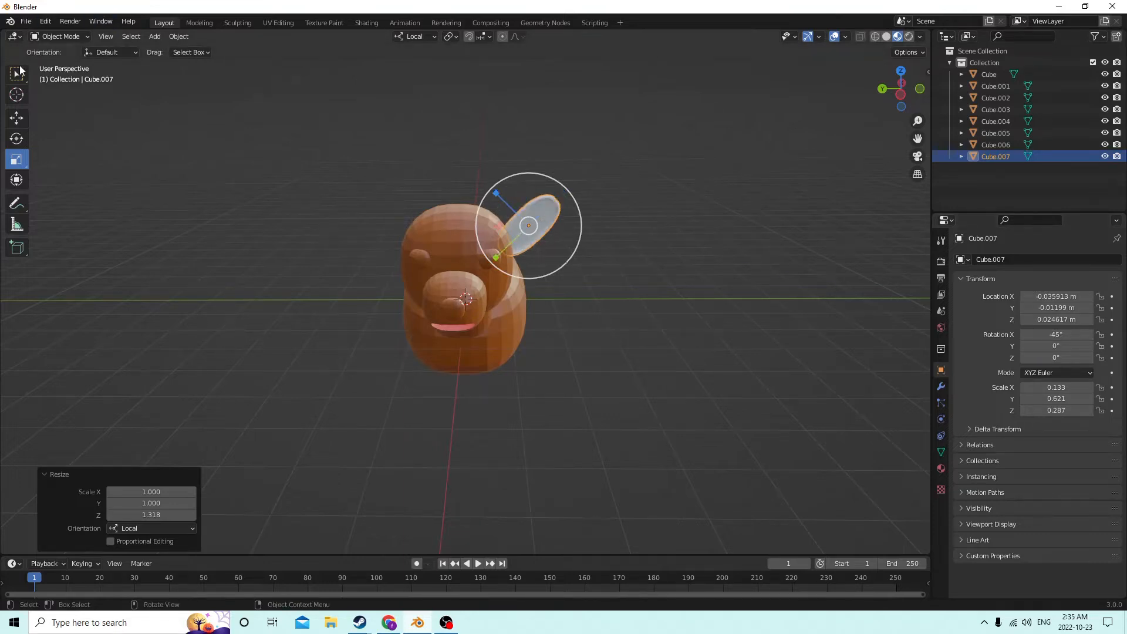
Move the tilted ear slightly outward along local Y and about 0.0023 m along local Z
click(17, 117)
drag(495, 254, 499, 250)
drag(502, 185, 497, 177)
mouse_move(497, 177)
middle_down()
mouse_move(440, 184)
mouse_move(515, 180)
mouse_move(480, 175)
mouse_move(505, 164)
mouse_move(493, 159)
middle_up()
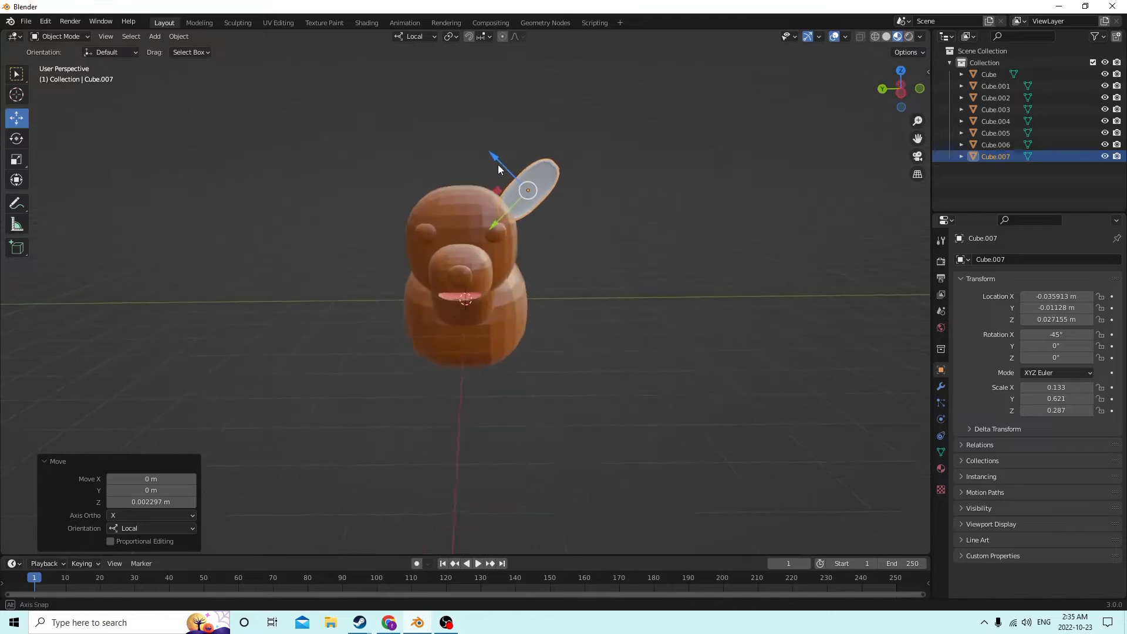
click(619, 251)
middle_drag(619, 252, 587, 237)
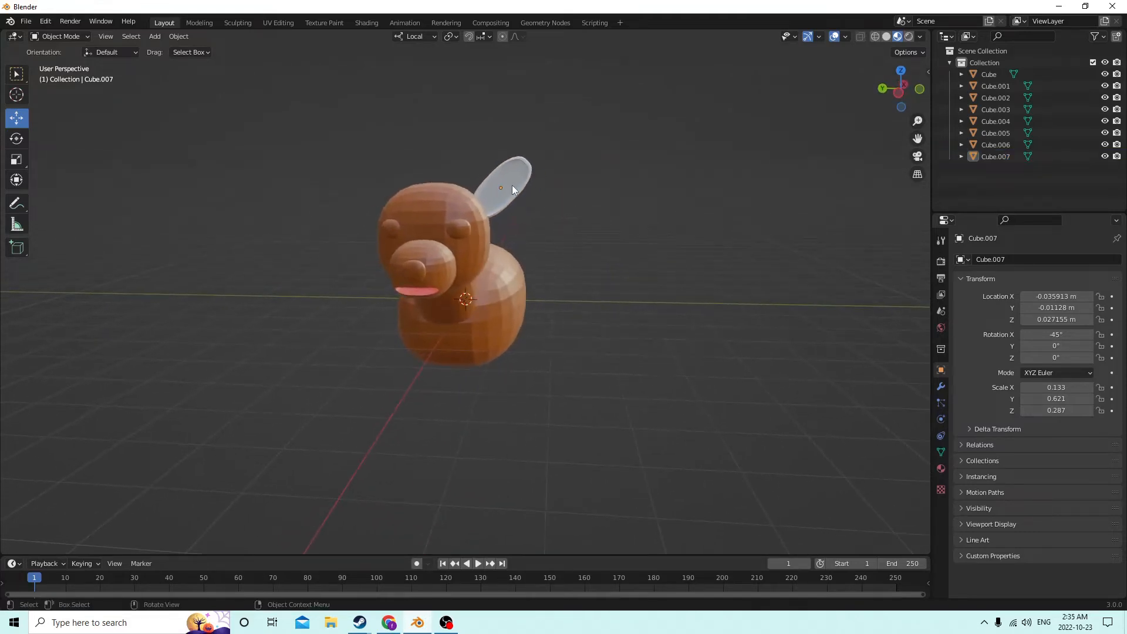
Move the ear farther outward along local Y, to about Y -0.0121 m and Z 0.0280 m
click(512, 186)
drag(471, 216, 478, 211)
click(590, 220)
middle_drag(590, 221, 496, 192)
click(565, 192)
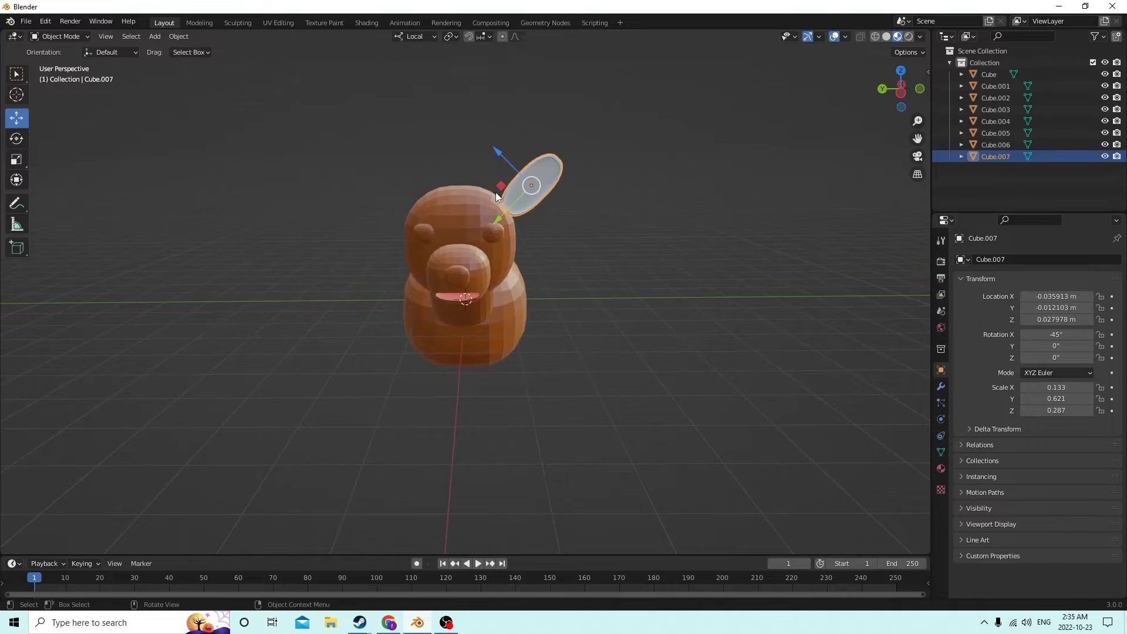
middle_drag(495, 192, 82, 80)
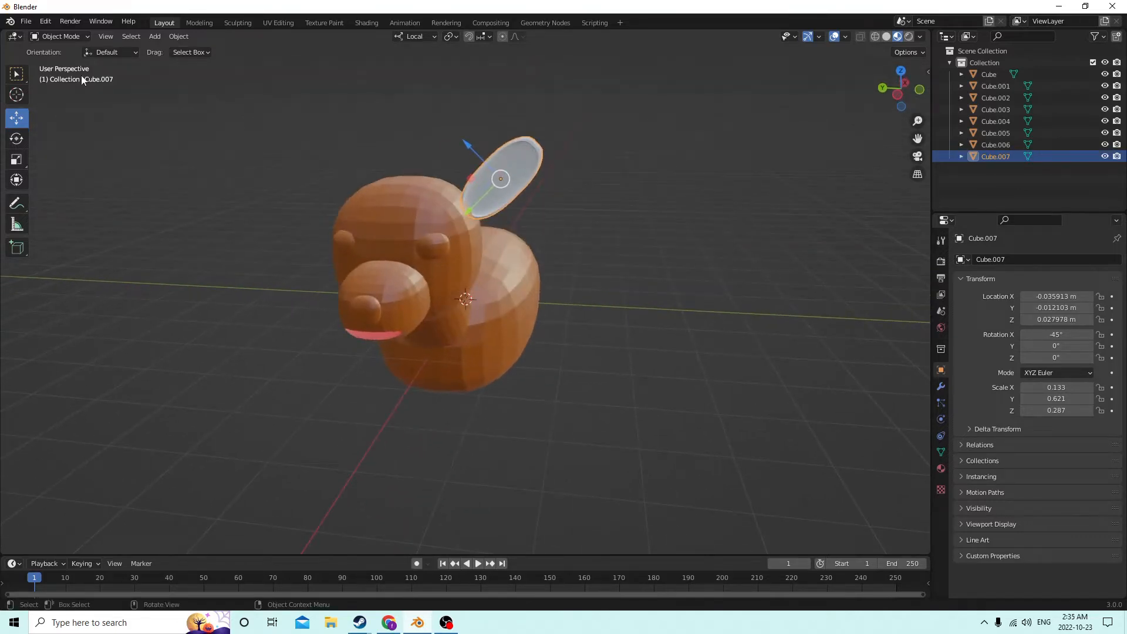
Widen the ear by scaling it to about 1.254 along local Z
click(15, 157)
middle_drag(298, 149, 429, 100)
drag(493, 92, 477, 91)
middle_drag(477, 90, 464, 111)
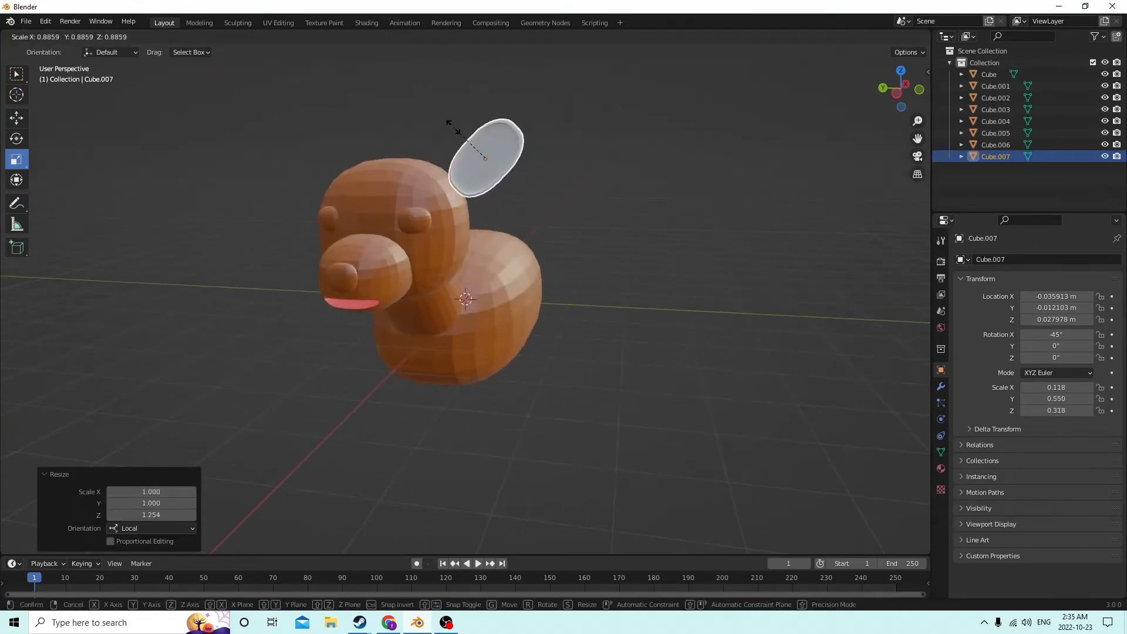
middle_drag(455, 127, 519, 136)
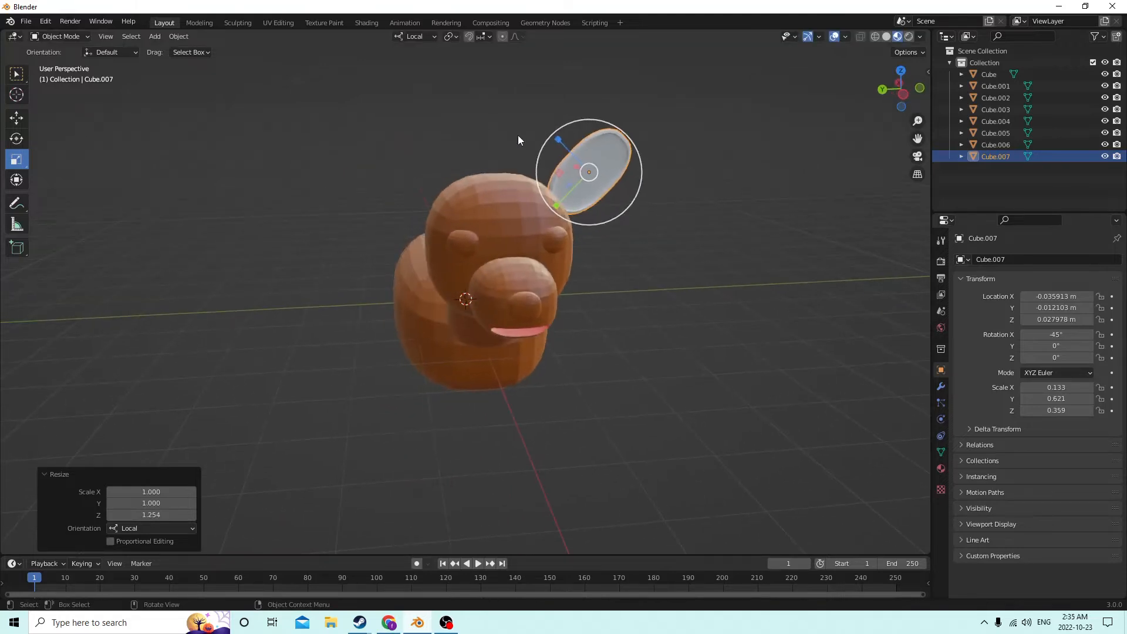
middle_drag(691, 166, 611, 119)
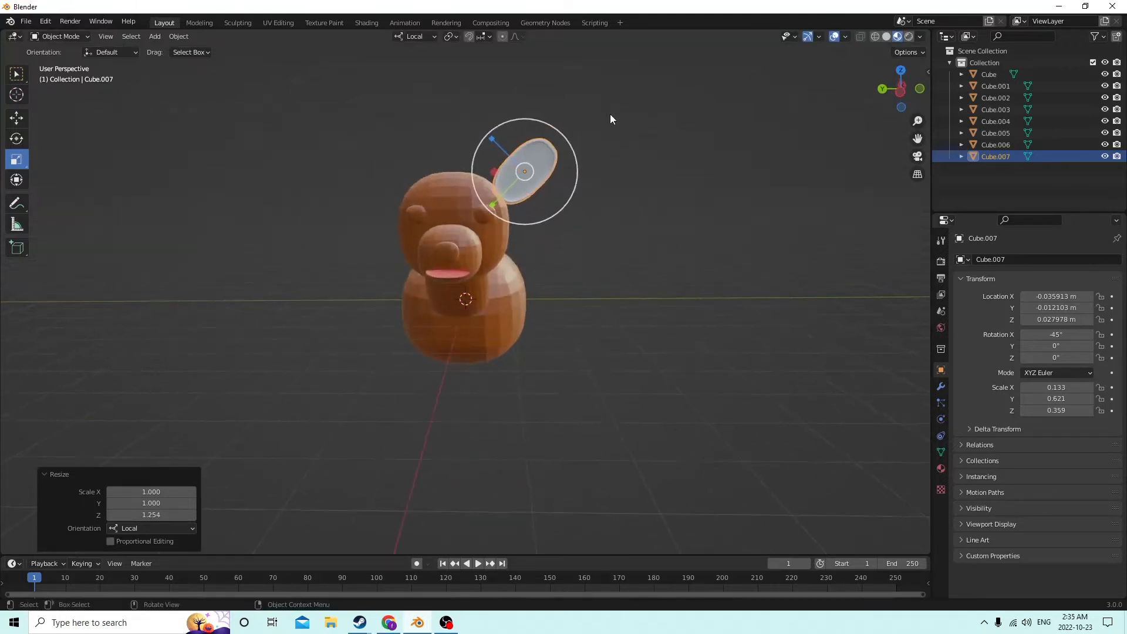
Move the ear inward along local Y into the head, to about Y -0.0101 m and Z 0.0260 m
click(17, 118)
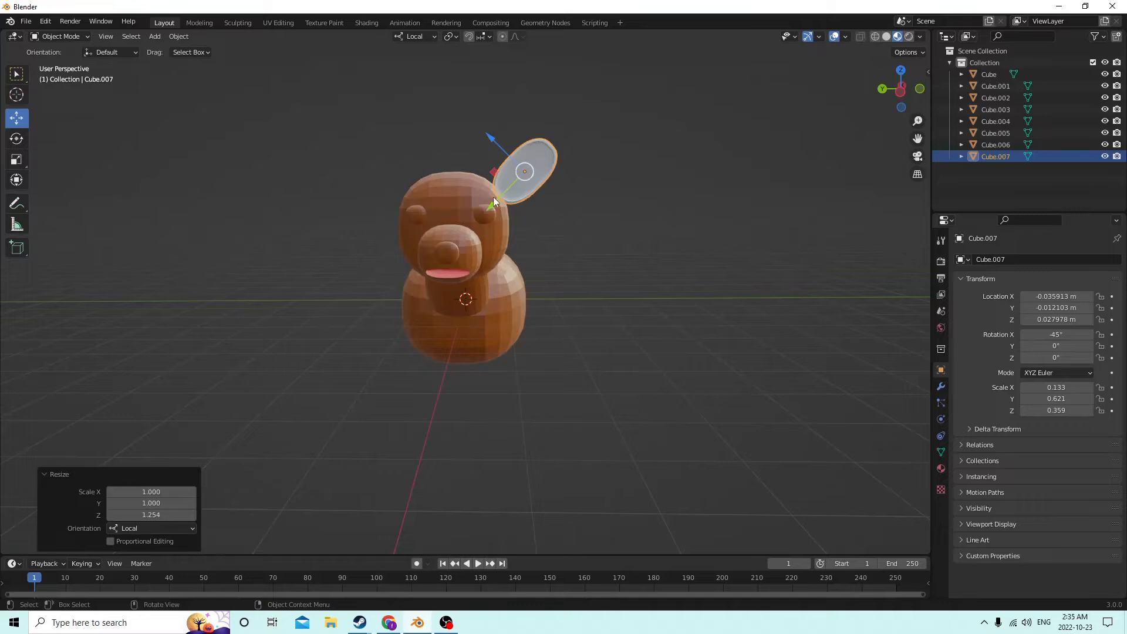
drag(493, 200, 481, 205)
middle_drag(475, 207, 506, 202)
drag(462, 252, 449, 251)
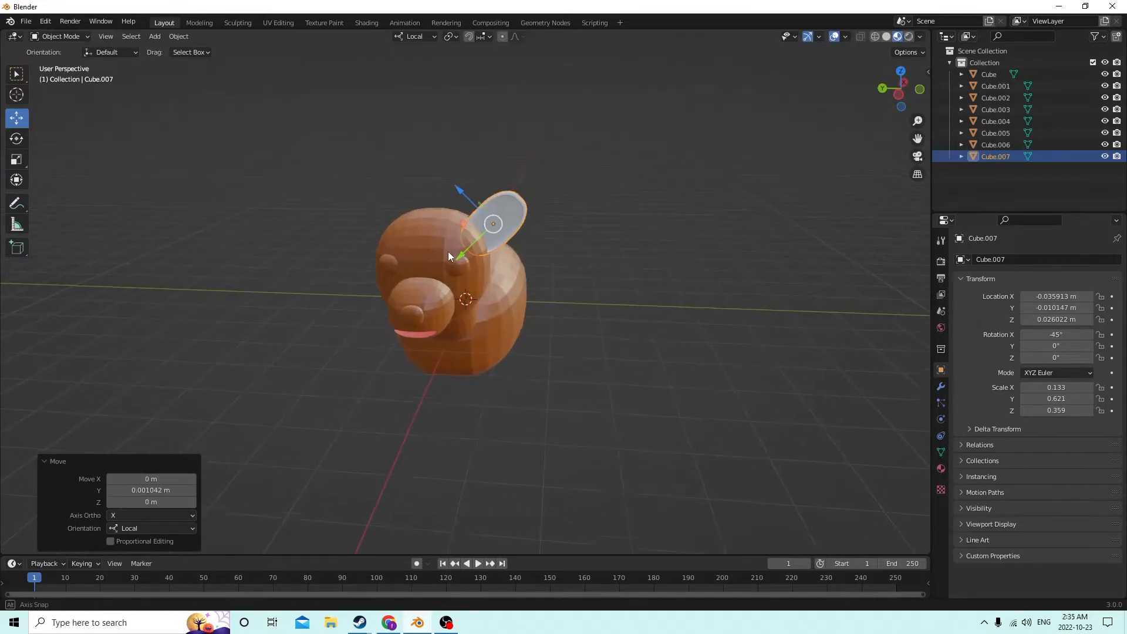
middle_drag(448, 251, 467, 242)
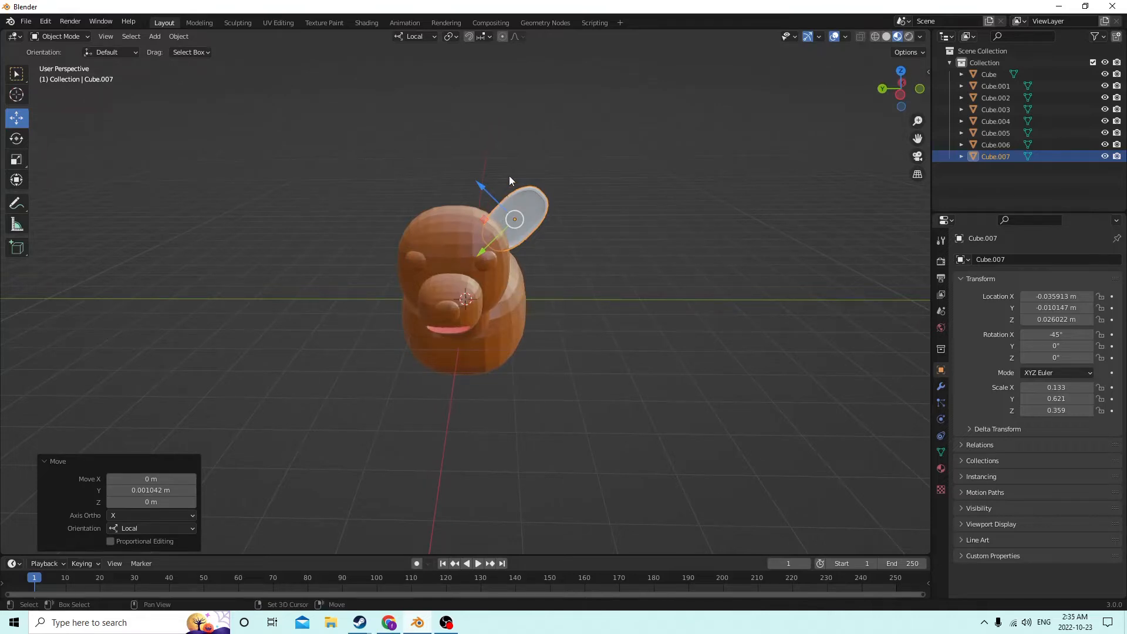
Duplicate the ear in place
key(shift+d)
key(Escape)
middle_drag(551, 160, 558, 156)
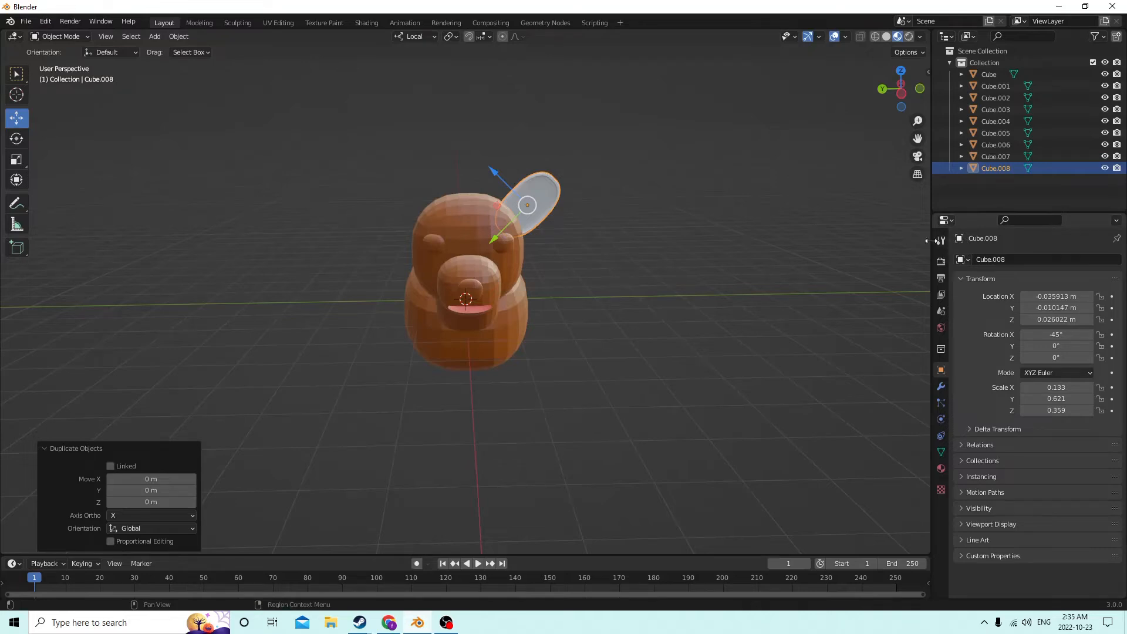
middle_drag(755, 226, 780, 228)
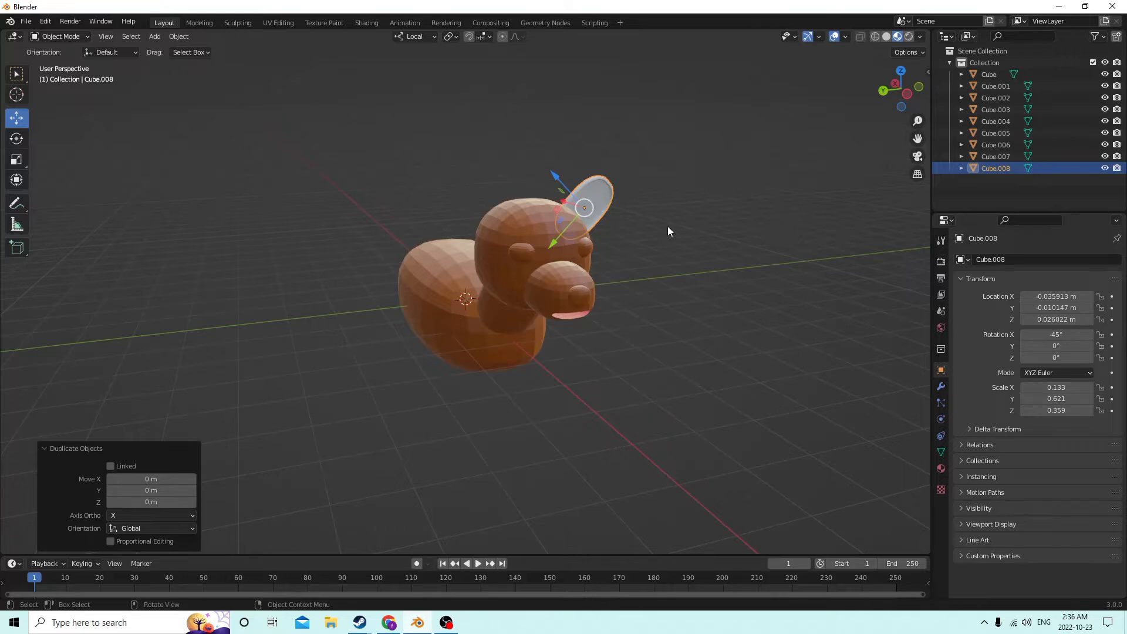
middle_drag(668, 227, 453, 219)
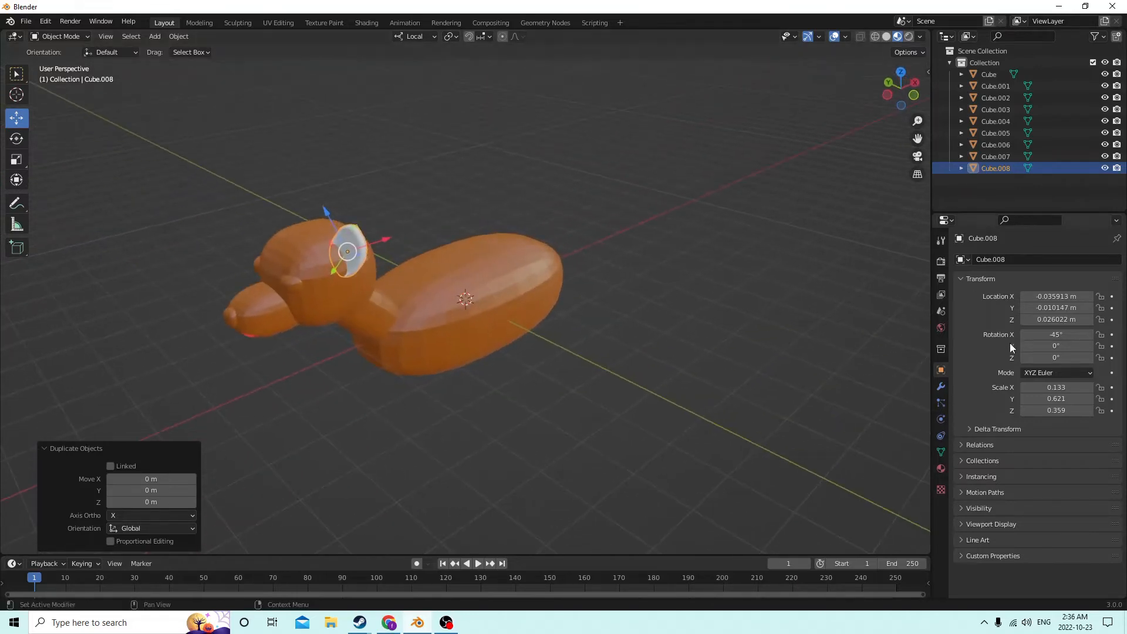
Try moving the duplicate ear about -0.0018 m along local Y, and undo the move
middle_drag(676, 252, 727, 255)
middle_drag(451, 283, 512, 262)
drag(512, 262, 518, 256)
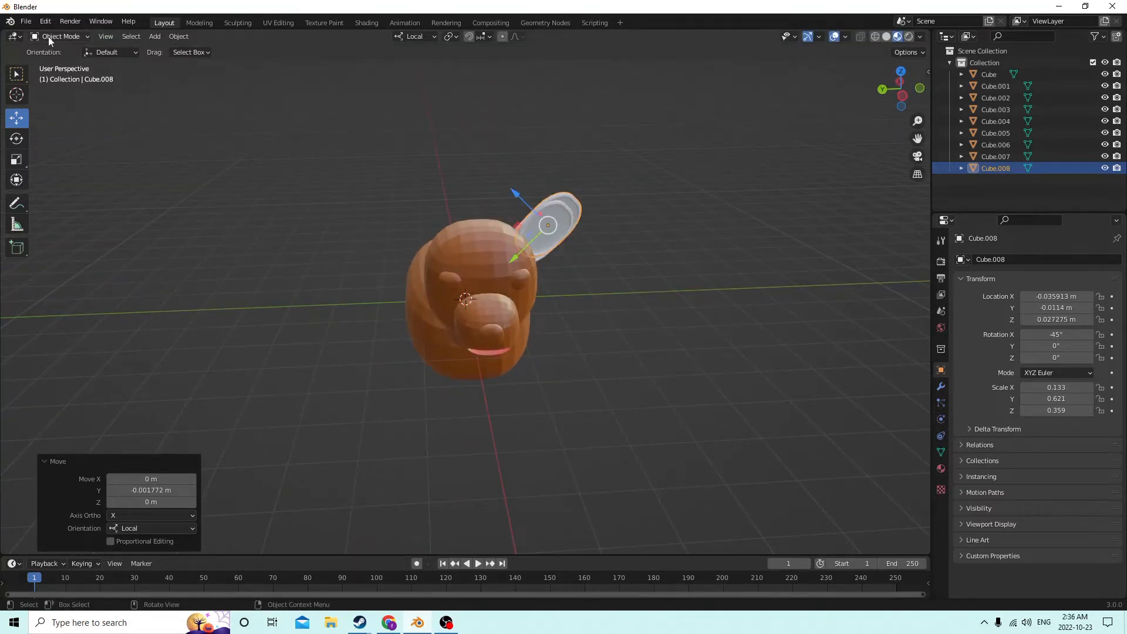
click(46, 22)
click(64, 50)
middle_drag(435, 117, 461, 118)
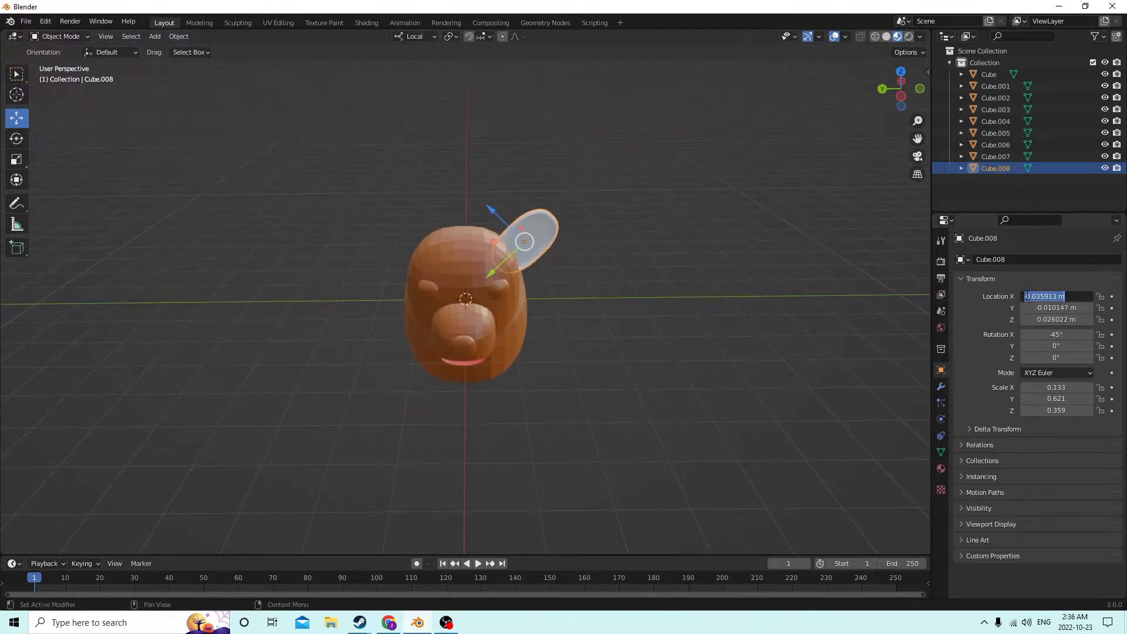
Place the duplicate ear on the opposite side of the head with Y location 0.010147 m and X rotation 45°
click(1037, 312)
click(1031, 308)
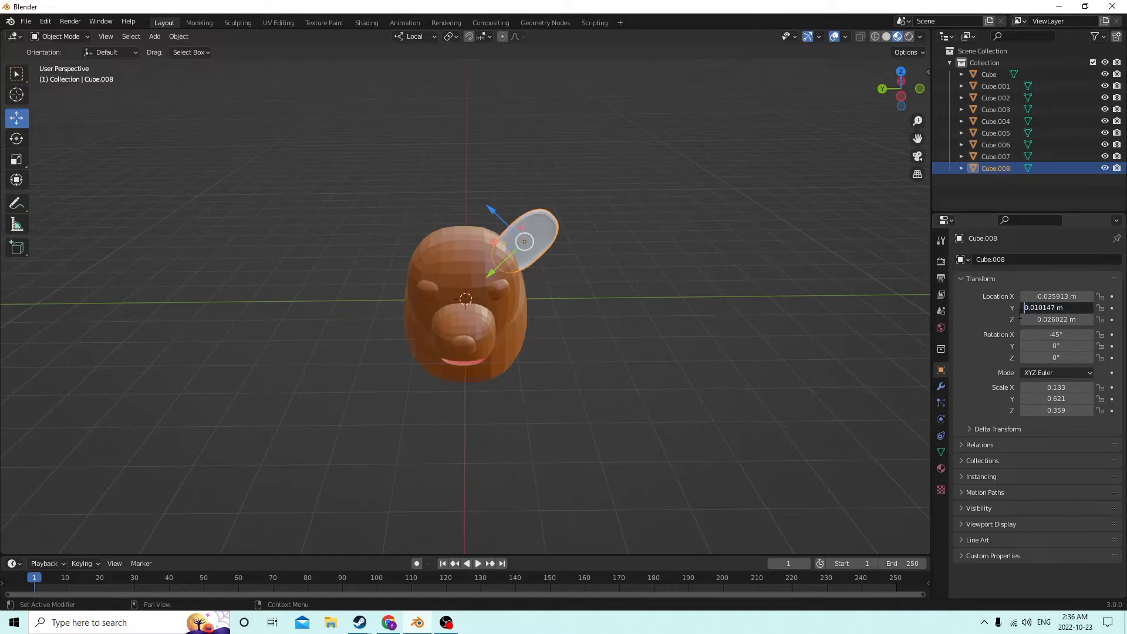
key(Return)
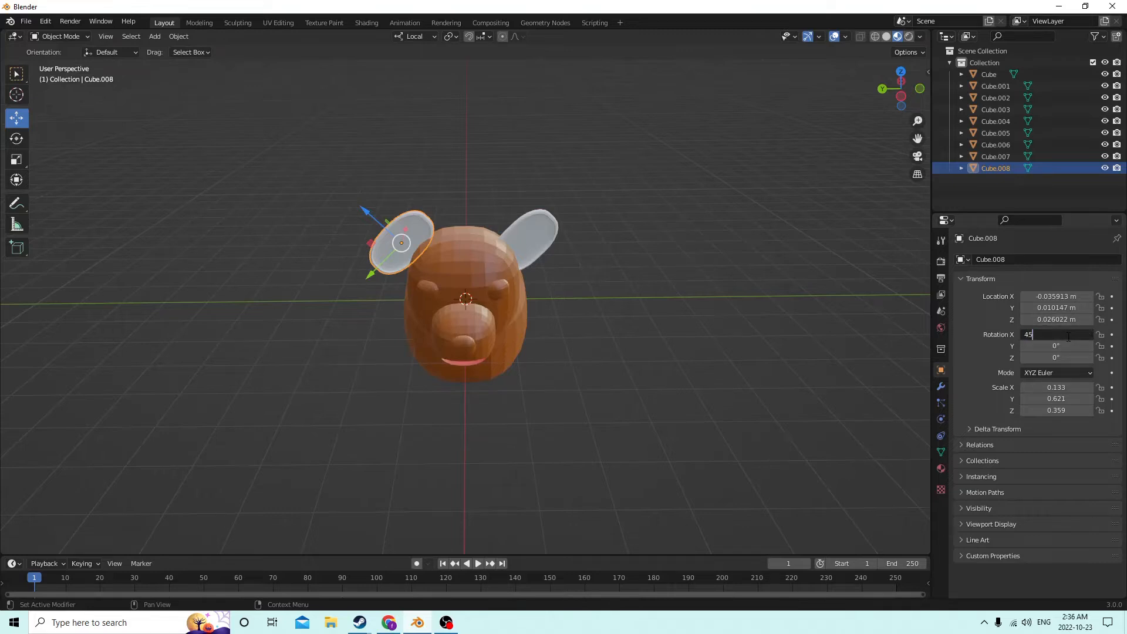
key(Return)
Move the original ear outward from the head about -0.0028 m along local Y
middle_drag(820, 241, 691, 231)
click(610, 188)
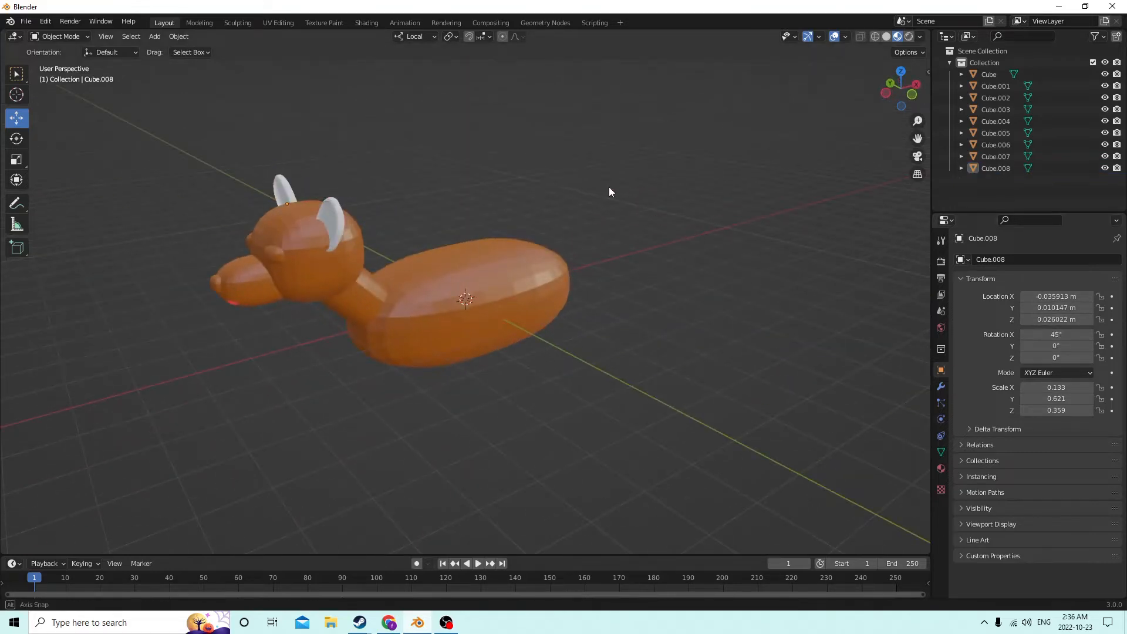
middle_drag(609, 188, 598, 167)
scroll(664, 195, up, 3)
click(592, 165)
drag(558, 209, 573, 180)
middle_drag(573, 178, 549, 165)
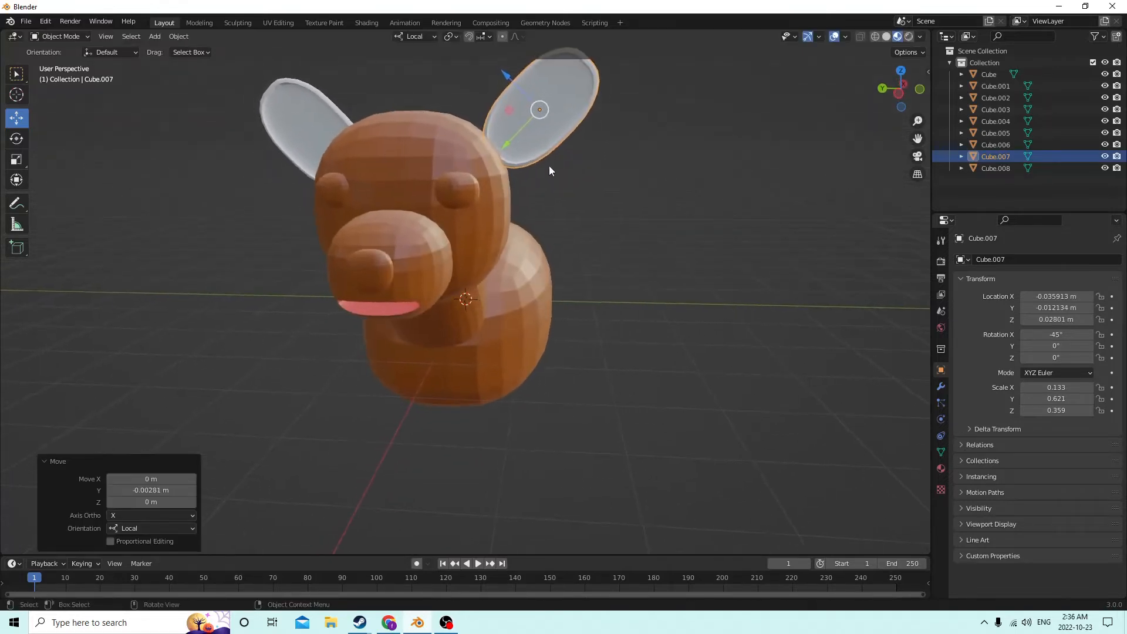
Move the duplicate ear outward from the head about 0.0026 m along local Y
click(301, 110)
middle_drag(325, 121, 435, 196)
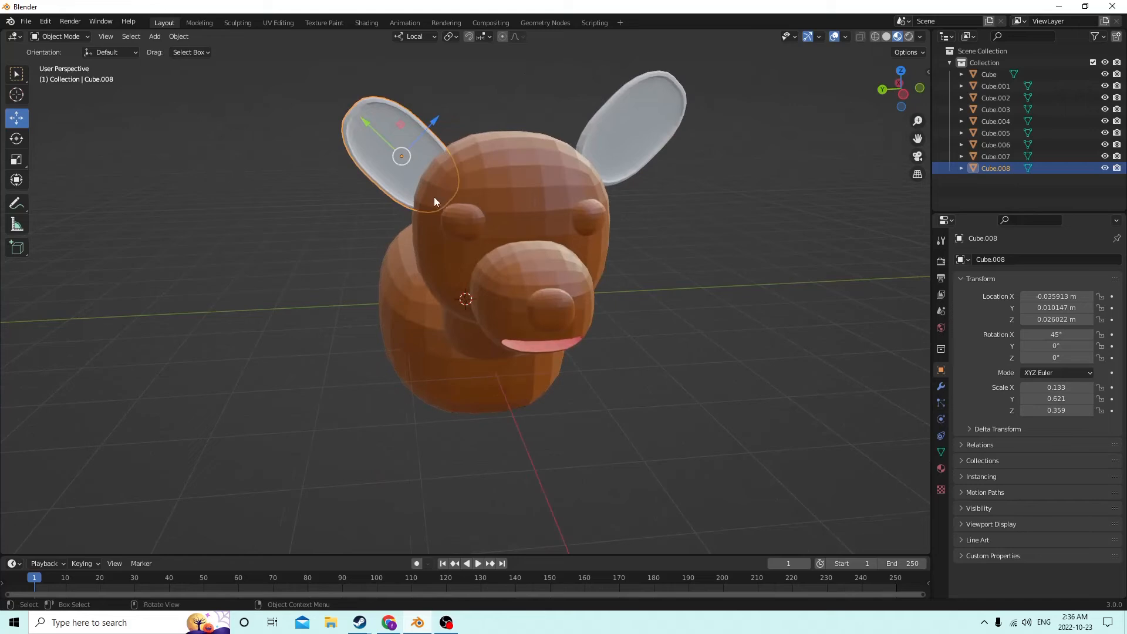
drag(368, 133, 375, 111)
mouse_move(375, 112)
middle_down()
mouse_move(379, 127)
mouse_move(372, 118)
middle_up()
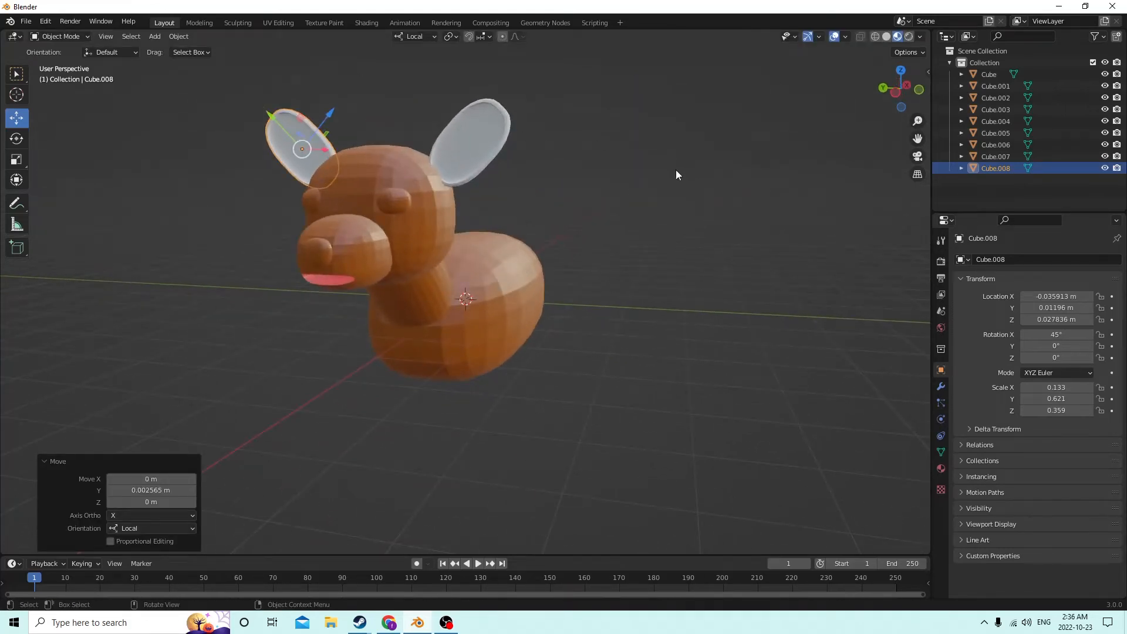
middle_drag(677, 175, 583, 167)
Delete the duplicate ear, keeping only the original one
click(578, 177)
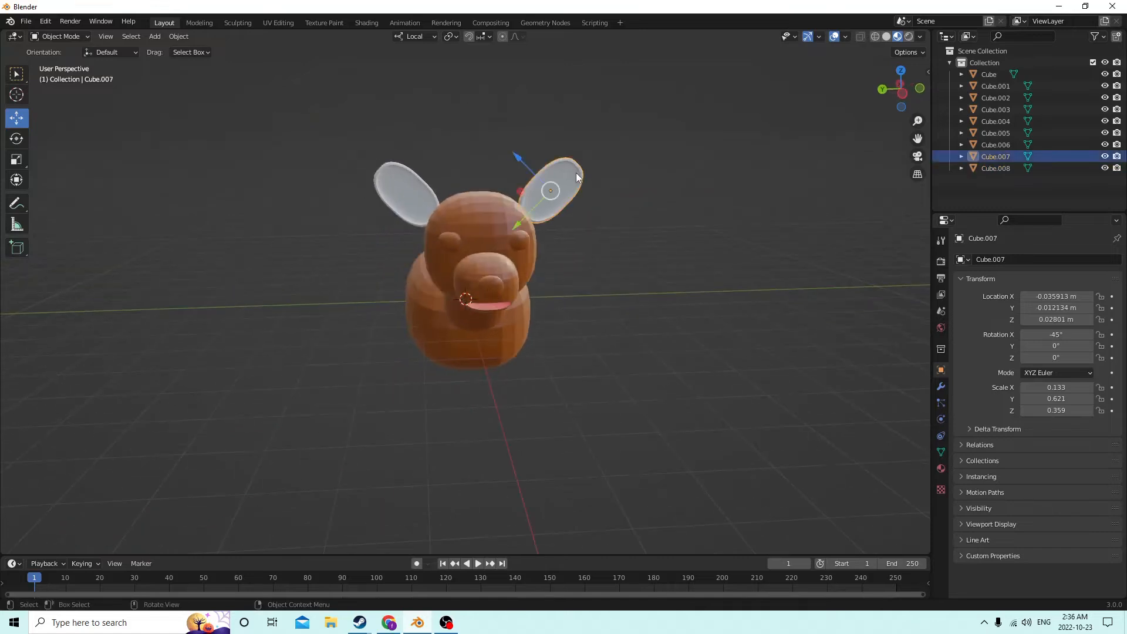
shift+click(407, 193)
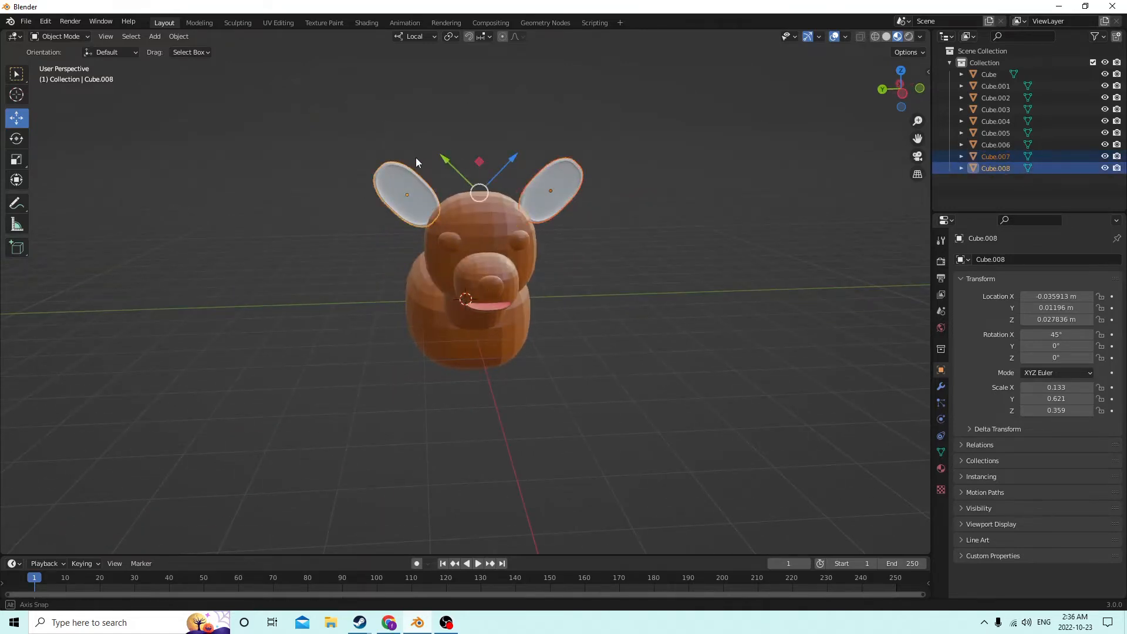
middle_drag(416, 157, 505, 168)
click(563, 187)
click(359, 184)
key(Delete)
Lengthen the original ear by scaling it to about 1.245 along local Y
click(573, 163)
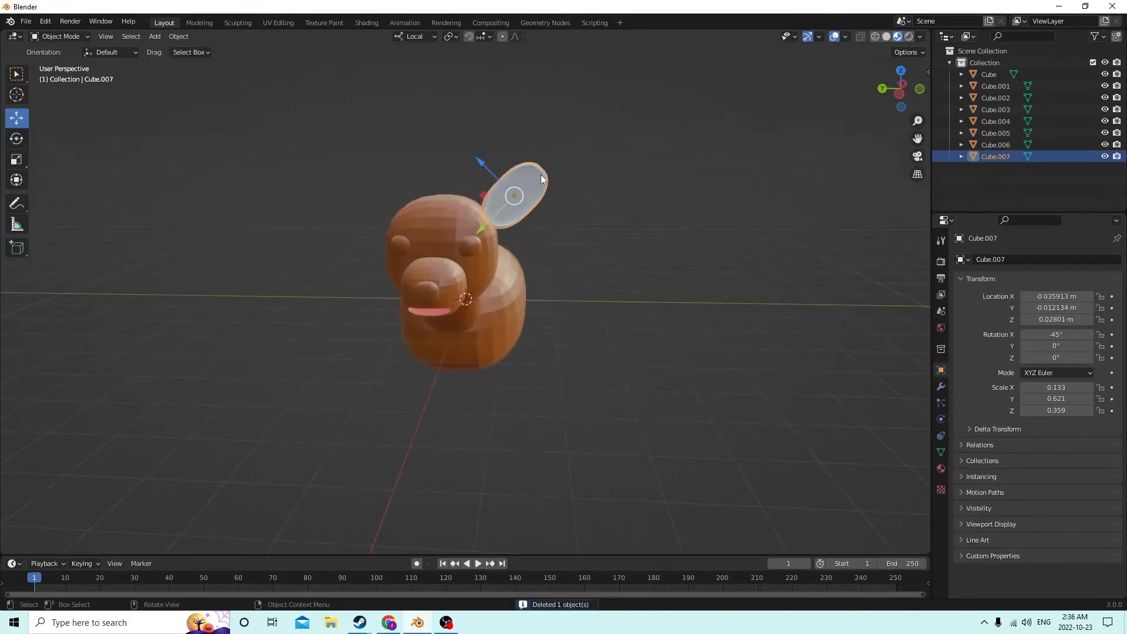
click(17, 161)
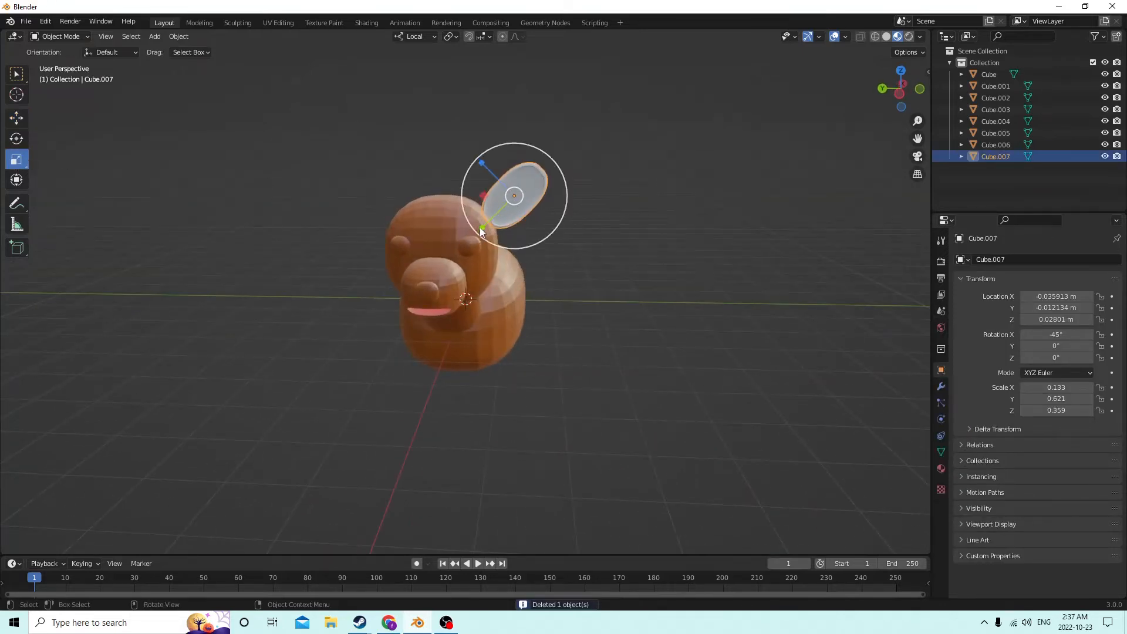
drag(480, 230, 467, 237)
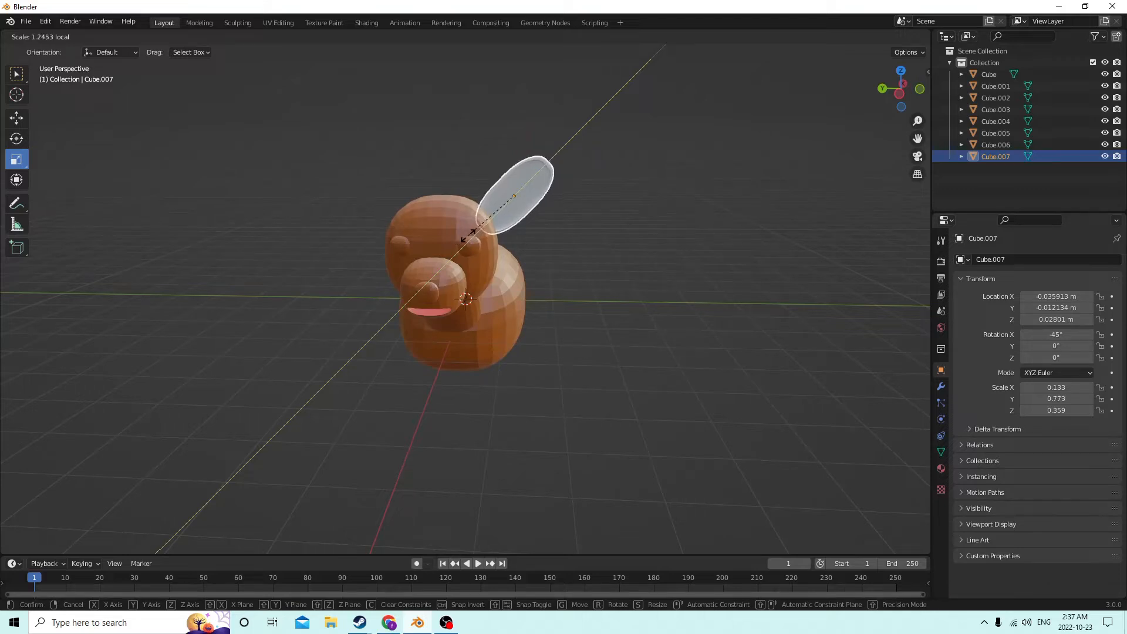
drag(468, 235, 468, 235)
middle_drag(468, 235, 501, 190)
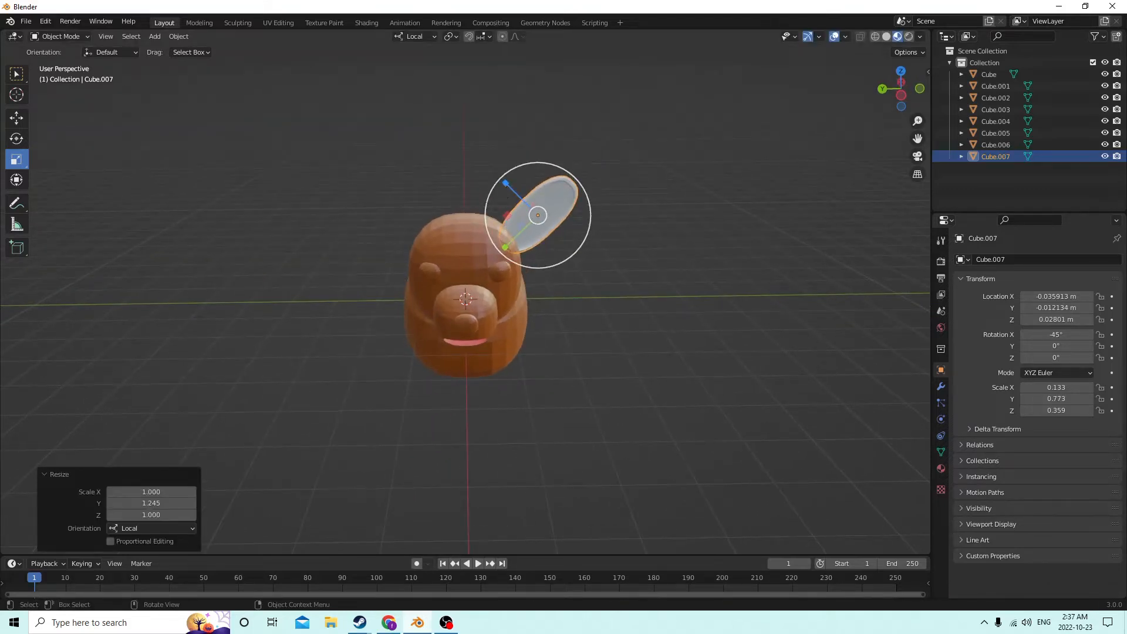
Narrow the ear by scaling it to about 0.915 along local Z
drag(502, 190, 511, 190)
right_click(510, 190)
mouse_move(506, 186)
middle_down()
mouse_move(502, 160)
mouse_move(503, 175)
middle_up()
drag(495, 151, 500, 156)
middle_drag(501, 156, 494, 181)
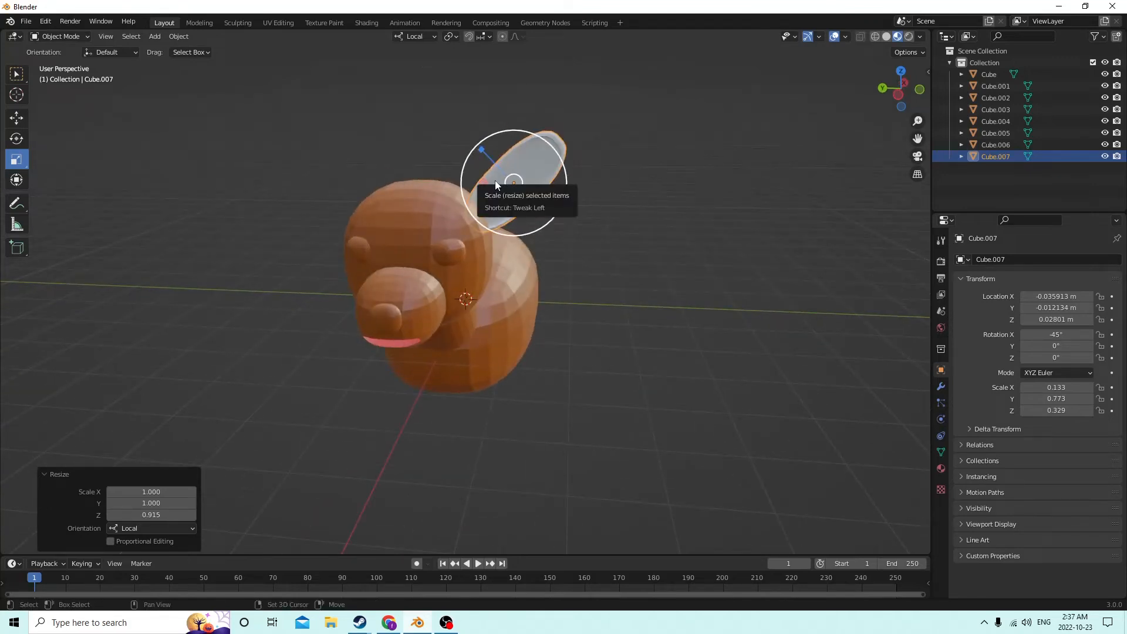
Duplicate the lengthened ear in place
key(shift+d)
right_click(576, 144)
middle_drag(576, 145, 584, 144)
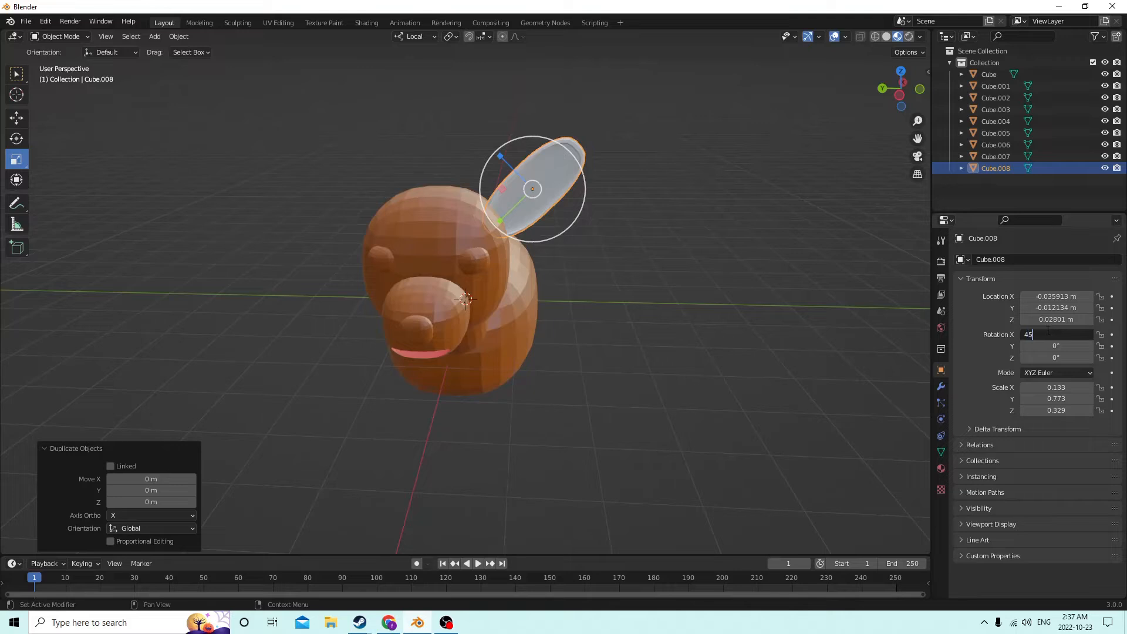
Mirror the duplicated ear to the head's other side with X rotation 45° and Y location 0.012134 m
key(Return)
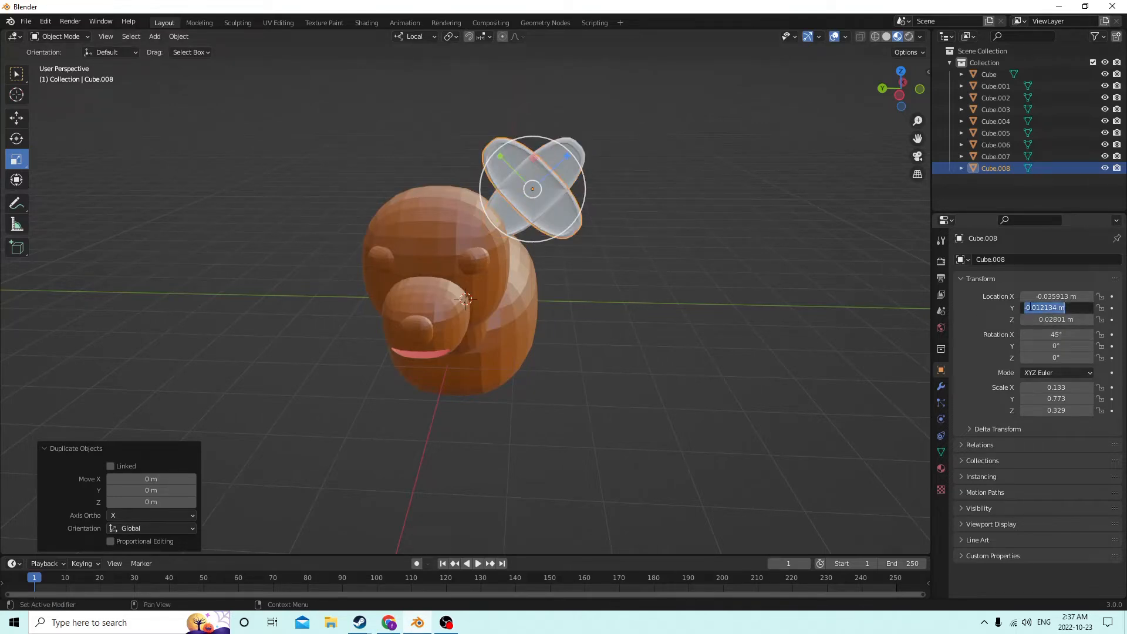
key(Return)
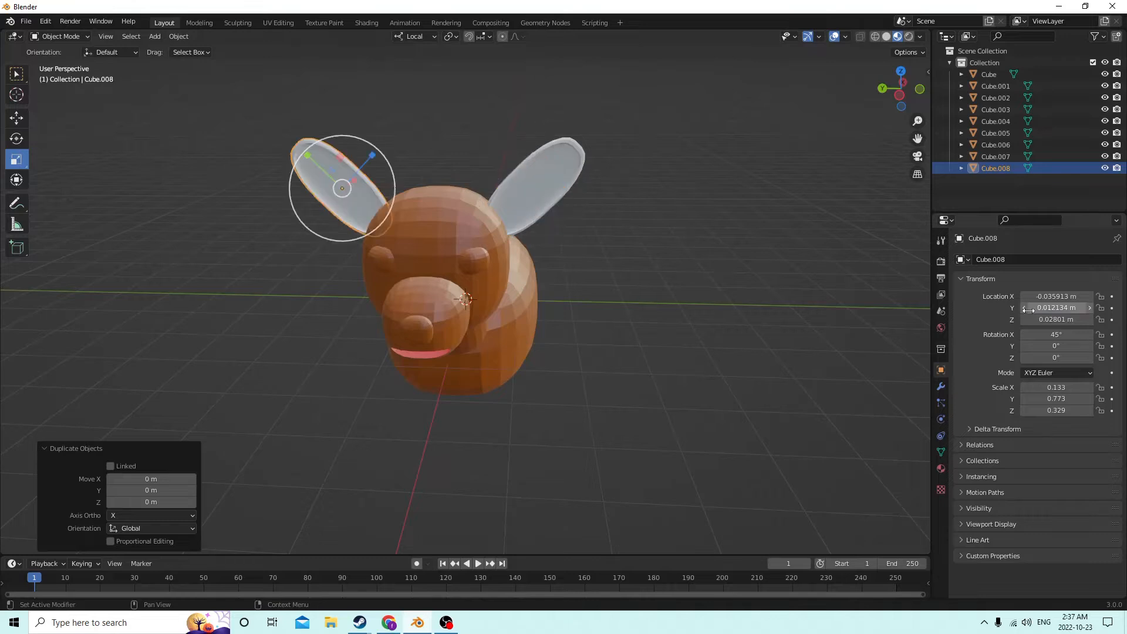
middle_drag(648, 260, 525, 241)
click(693, 248)
Duplicate the body and move the copy below it to about X -0.0147 m, Z -0.0275 m
click(435, 290)
middle_drag(439, 295, 414, 300)
key(shift+d)
right_click(451, 279)
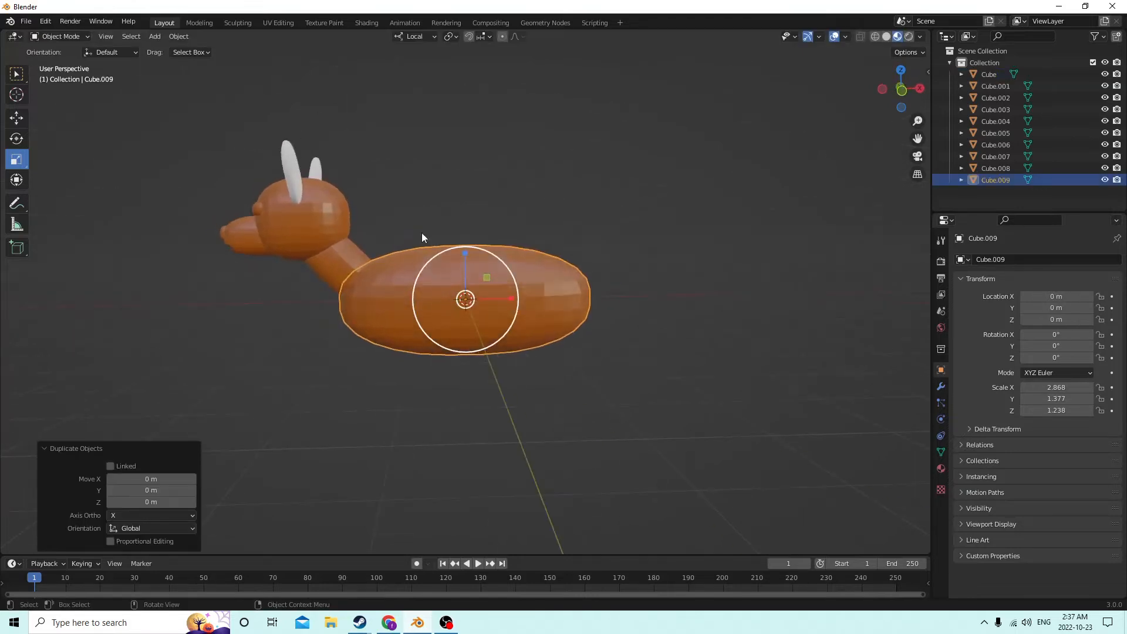
click(17, 118)
drag(460, 249, 461, 365)
drag(519, 422, 452, 402)
middle_drag(452, 402, 118, 163)
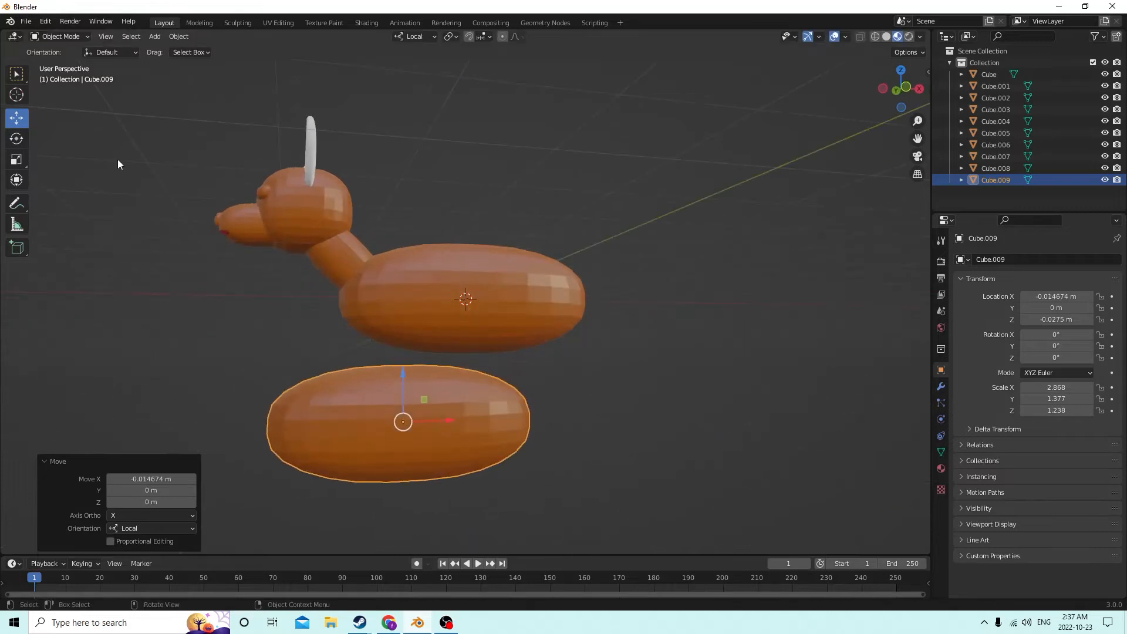
Slim the body copy into a leg shape by scaling it to about 0.567 in X and 0.412 in Y
click(16, 159)
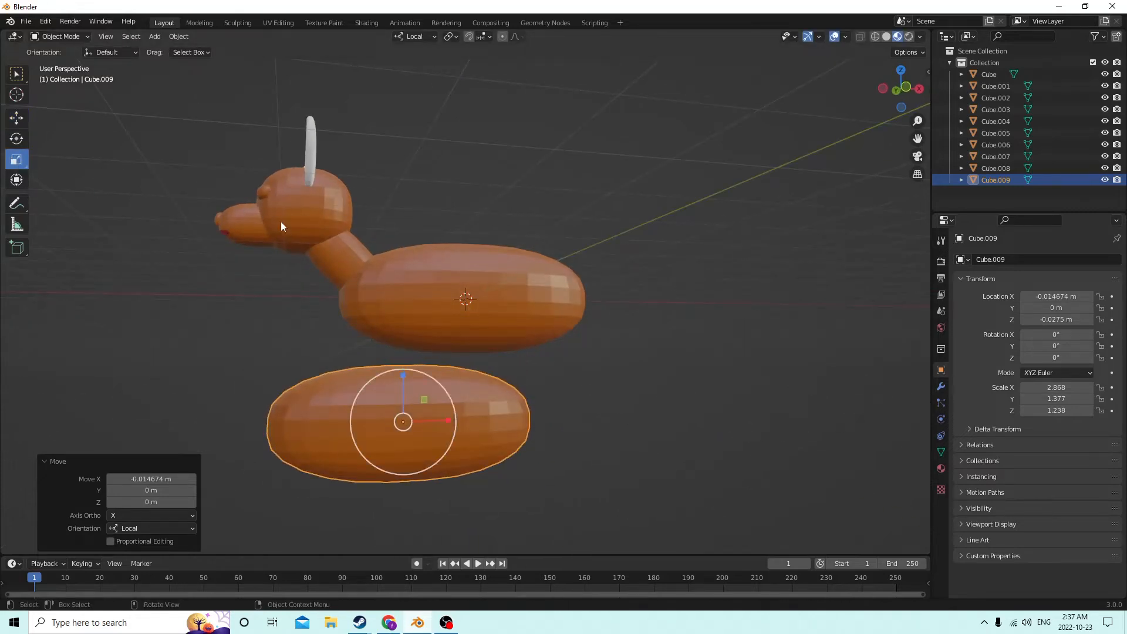
middle_drag(376, 307, 385, 309)
drag(447, 419, 413, 421)
middle_drag(412, 421, 488, 425)
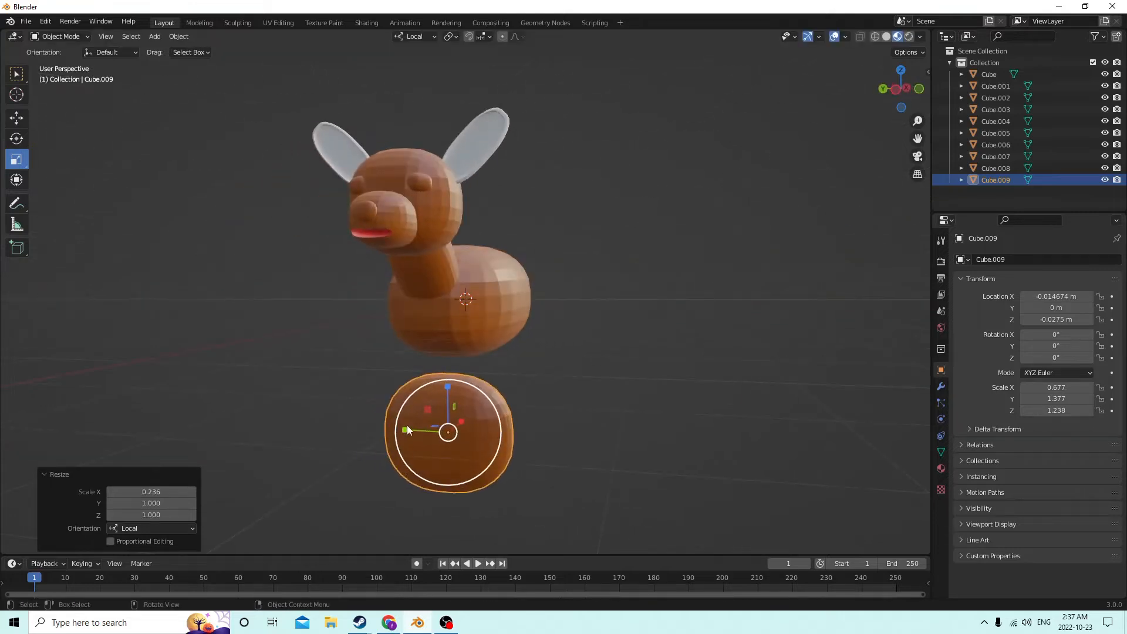
drag(407, 425, 437, 429)
right_click(437, 428)
middle_drag(460, 430, 487, 431)
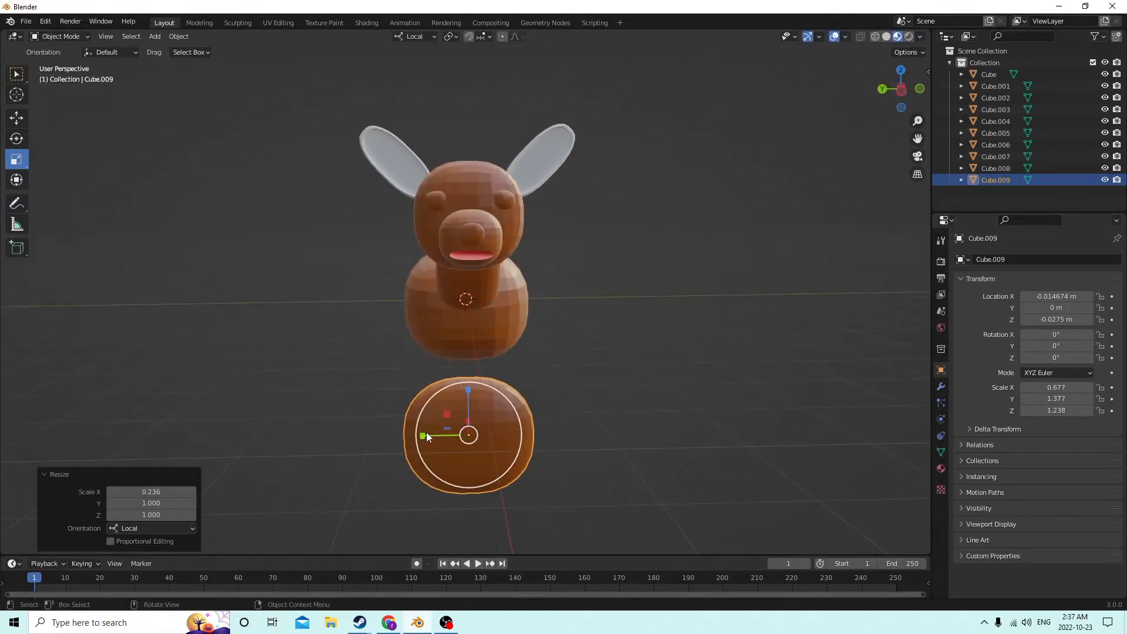
drag(427, 435, 456, 435)
middle_drag(452, 434, 336, 418)
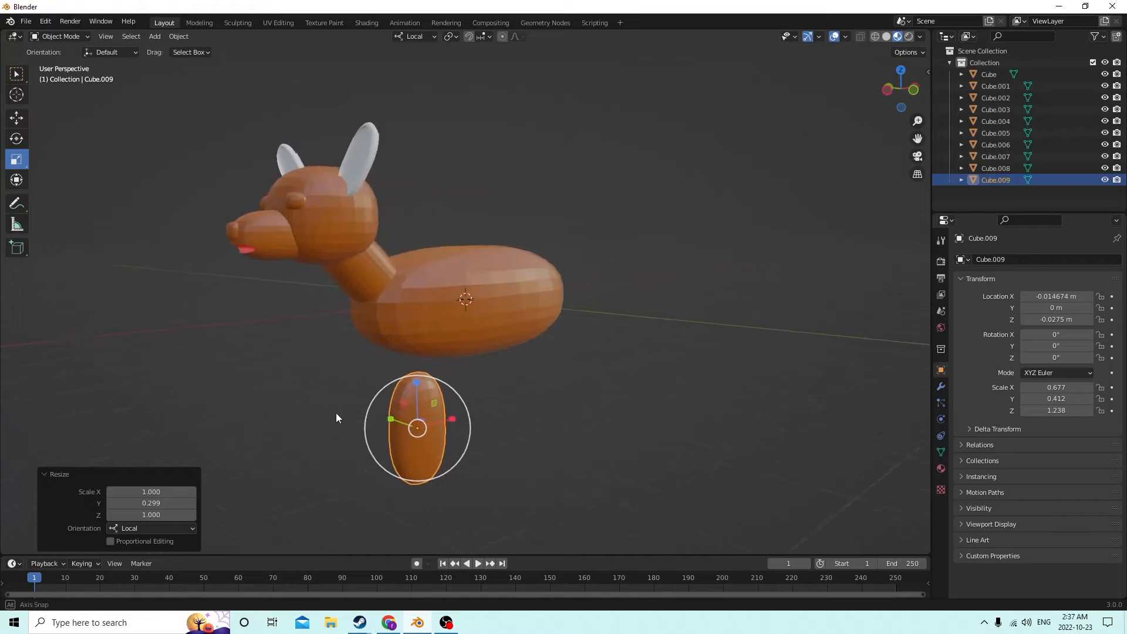
drag(451, 419, 431, 413)
middle_drag(431, 413, 481, 395)
Place the leg against the body's front side at about X -0.0192 m, Y -0.0088 m, Z -0.0139 m
click(16, 118)
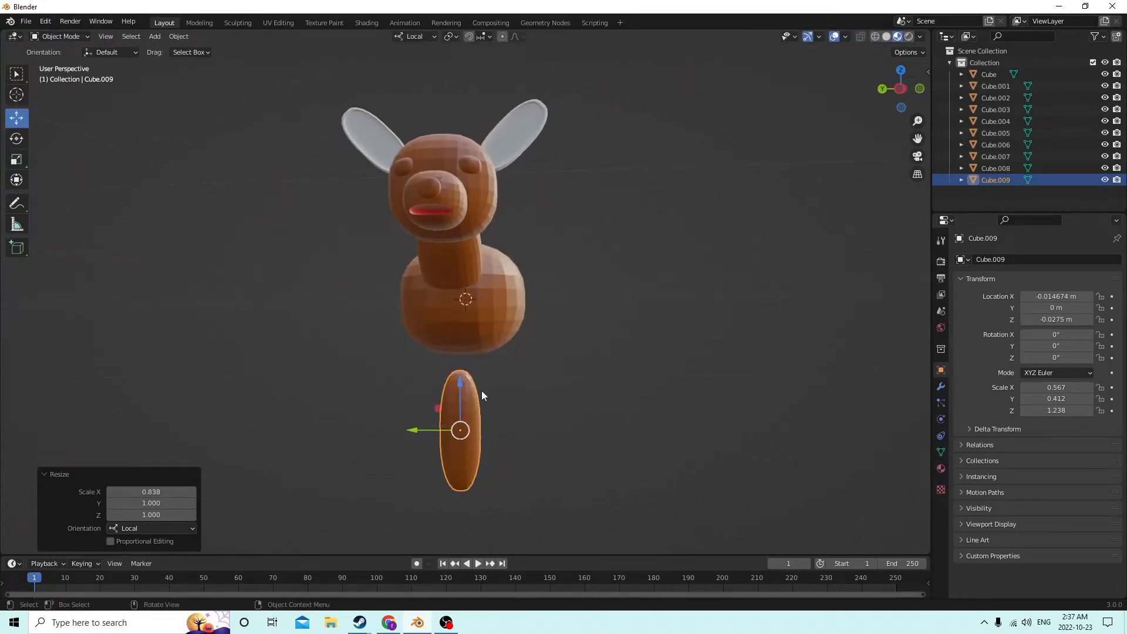
drag(419, 433, 442, 421)
middle_drag(443, 421, 409, 393)
drag(422, 391, 432, 318)
middle_drag(432, 319, 487, 333)
drag(436, 368, 442, 368)
middle_drag(481, 325, 445, 360)
key(g)
key(x)
click(435, 370)
drag(445, 360, 431, 354)
middle_drag(431, 354, 696, 319)
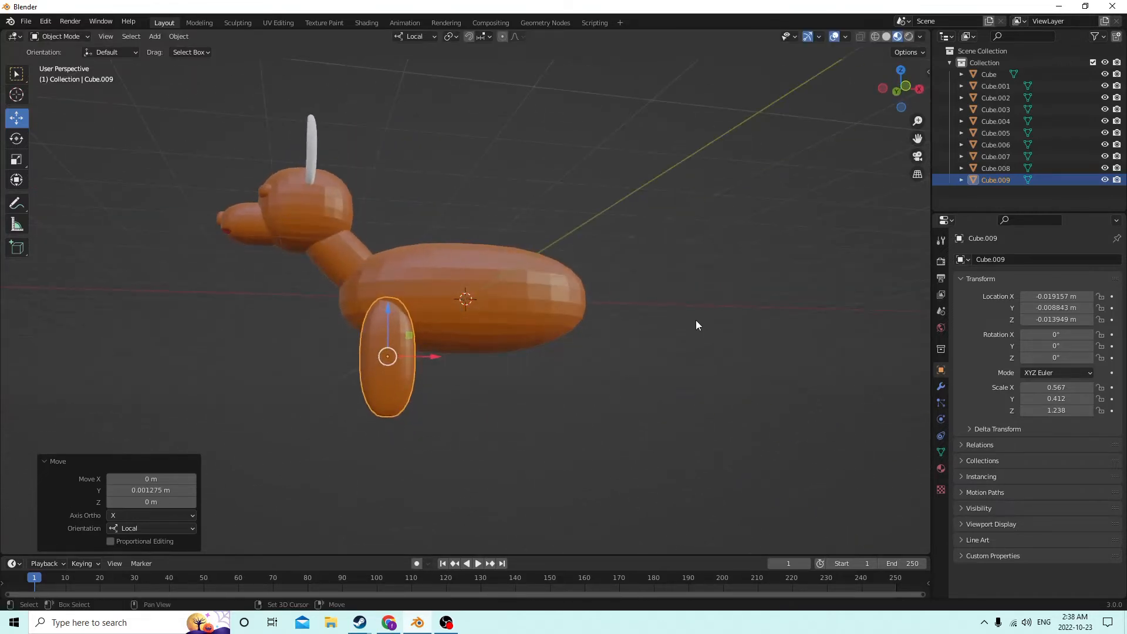
Duplicate the leg and move the copy straight down by about 0.0195 m to form a lower segment
key(shift+d)
right_click(478, 321)
drag(382, 309, 386, 408)
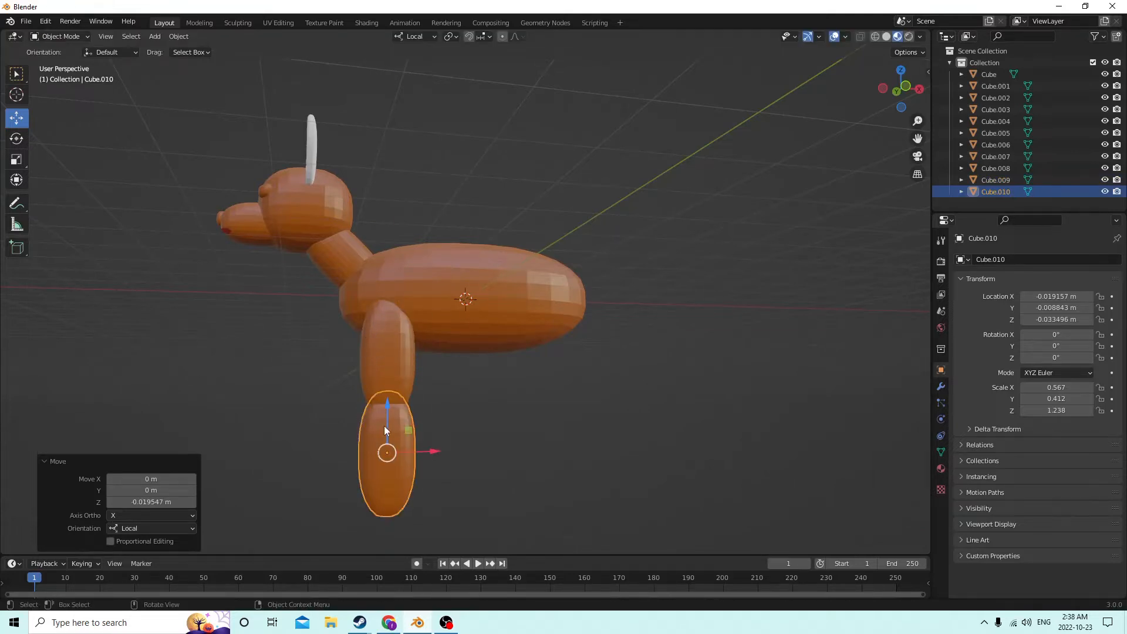
Delete both the upper and the lower leg segments
click(387, 358)
scroll(389, 357, up, 1)
middle_drag(390, 357, 396, 372)
key(Delete)
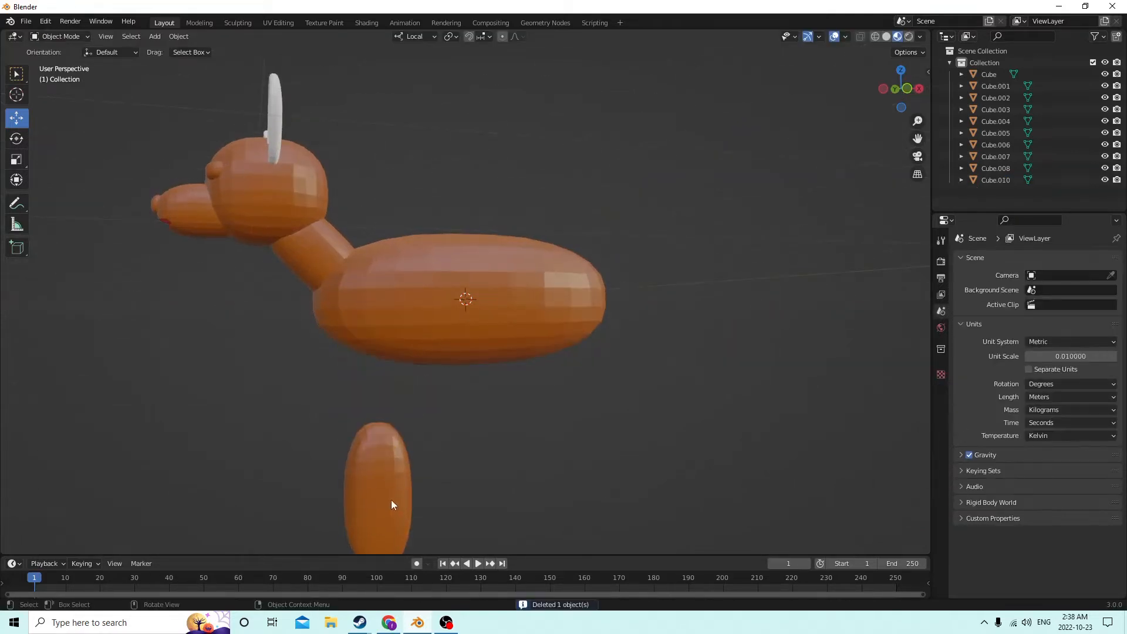
click(391, 499)
middle_drag(391, 499, 553, 387)
key(Delete)
Add a new cube mesh and move it down to about Z -0.0158 m
mouse_move(783, 370)
middle_down()
mouse_move(747, 367)
mouse_move(780, 368)
middle_up()
key(shift+a)
mouse_move(763, 365)
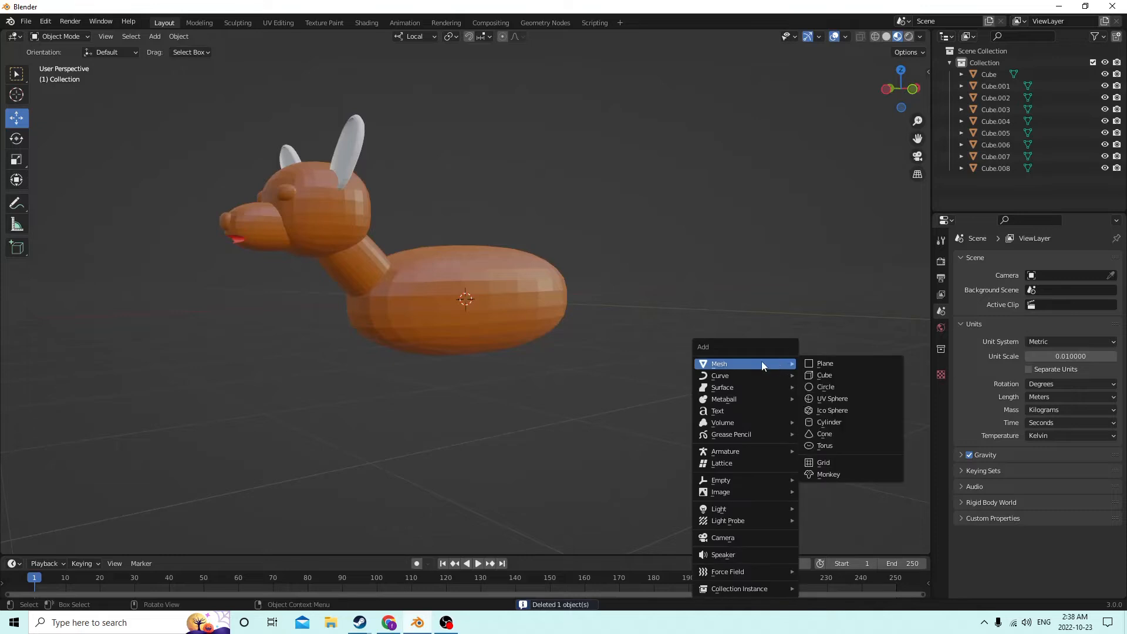
click(815, 375)
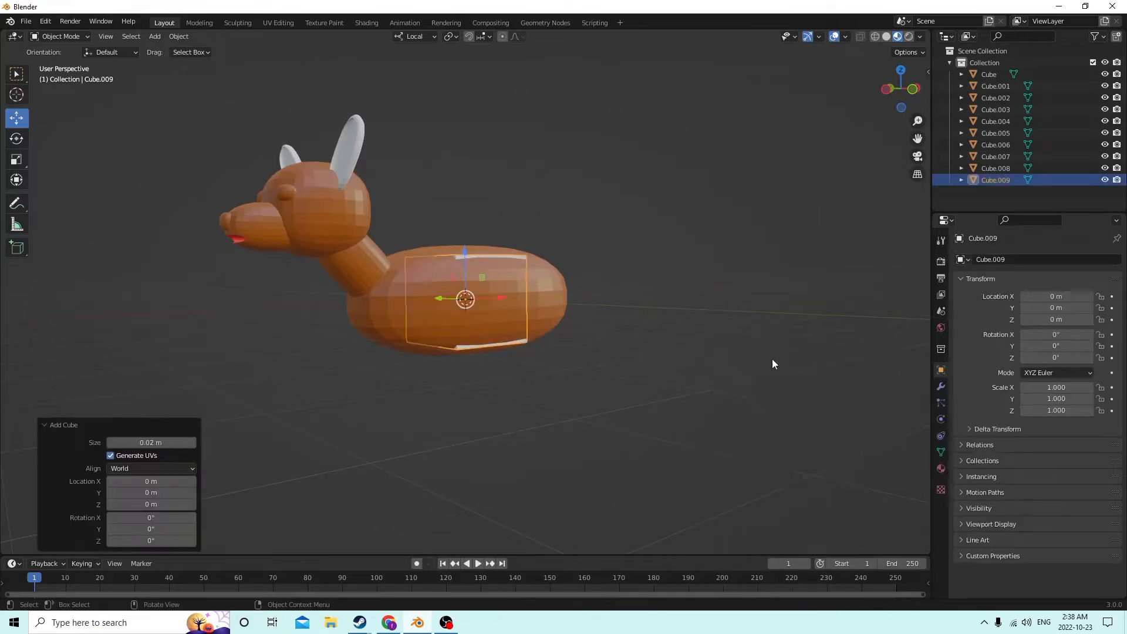
middle_drag(773, 358, 723, 313)
drag(465, 256, 465, 325)
middle_drag(465, 325, 436, 311)
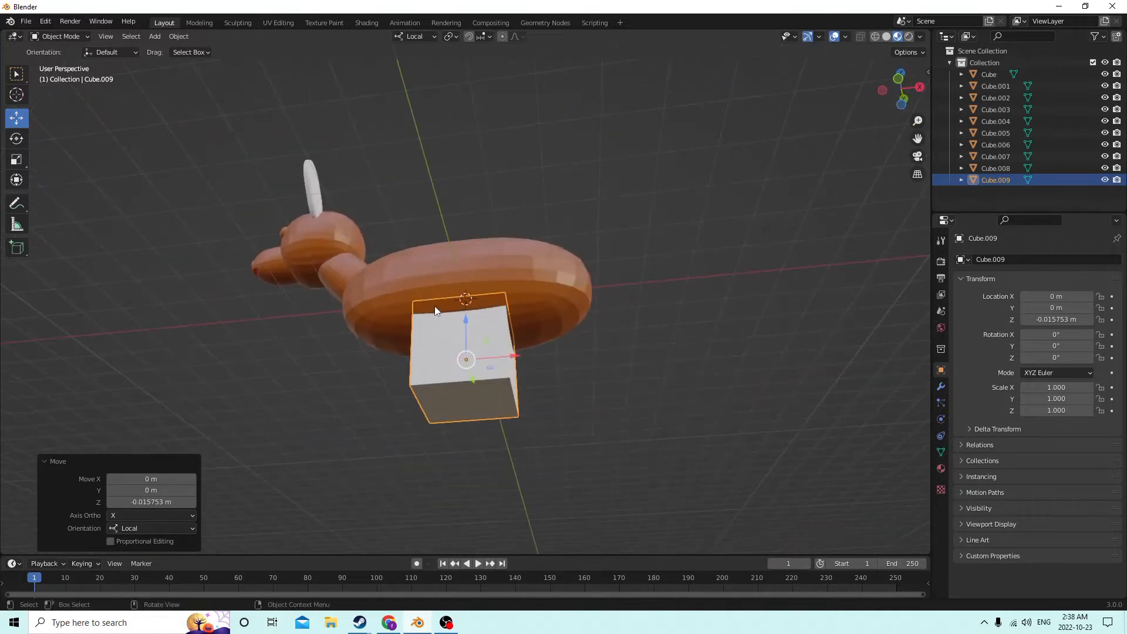
Stretch the new cube along its local Z to a scale of about 2.371
click(17, 159)
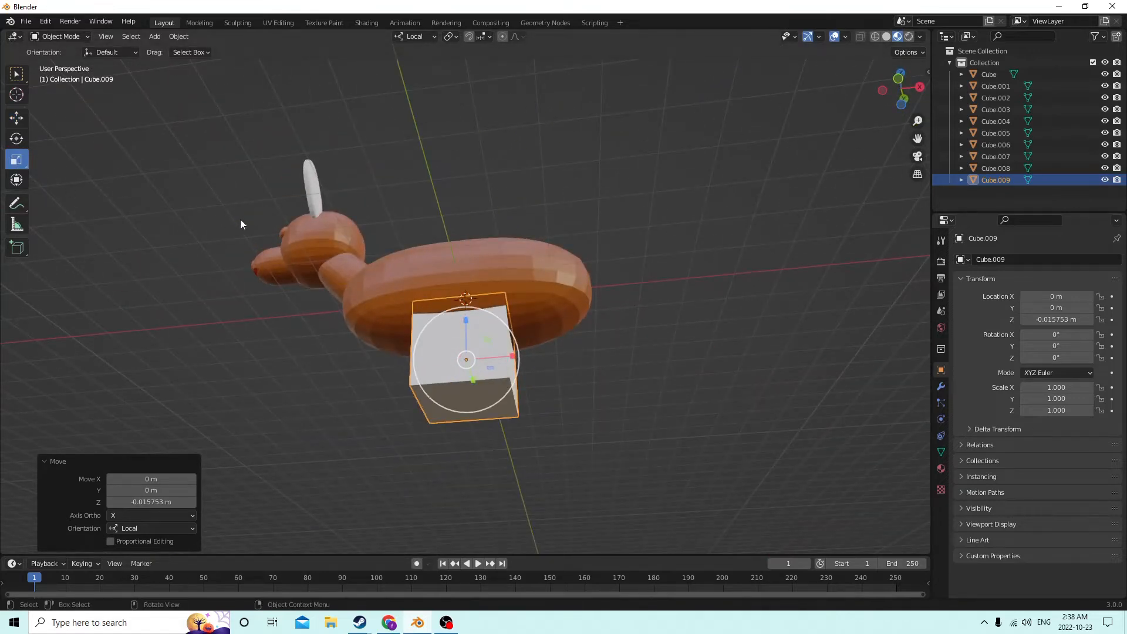
middle_drag(245, 221, 395, 333)
mouse_move(468, 320)
mouse_down()
mouse_move(464, 264)
mouse_move(456, 318)
mouse_up()
middle_drag(456, 318, 477, 346)
Taper the stretched cube by uniformly scaling its bottom face to about 0.547
key(Tab)
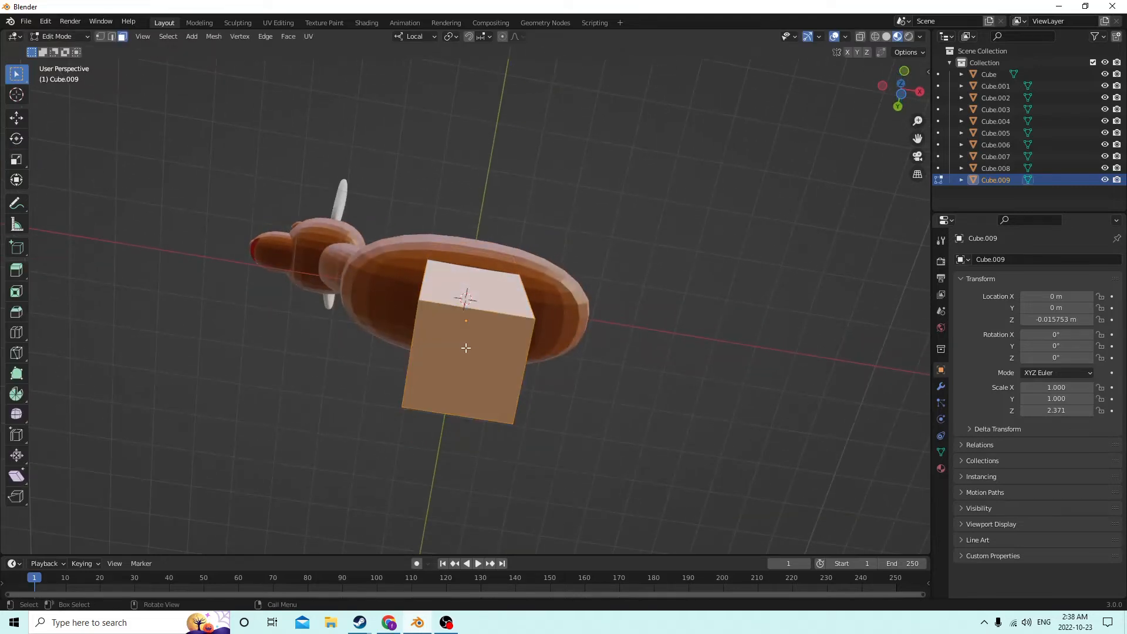
click(467, 348)
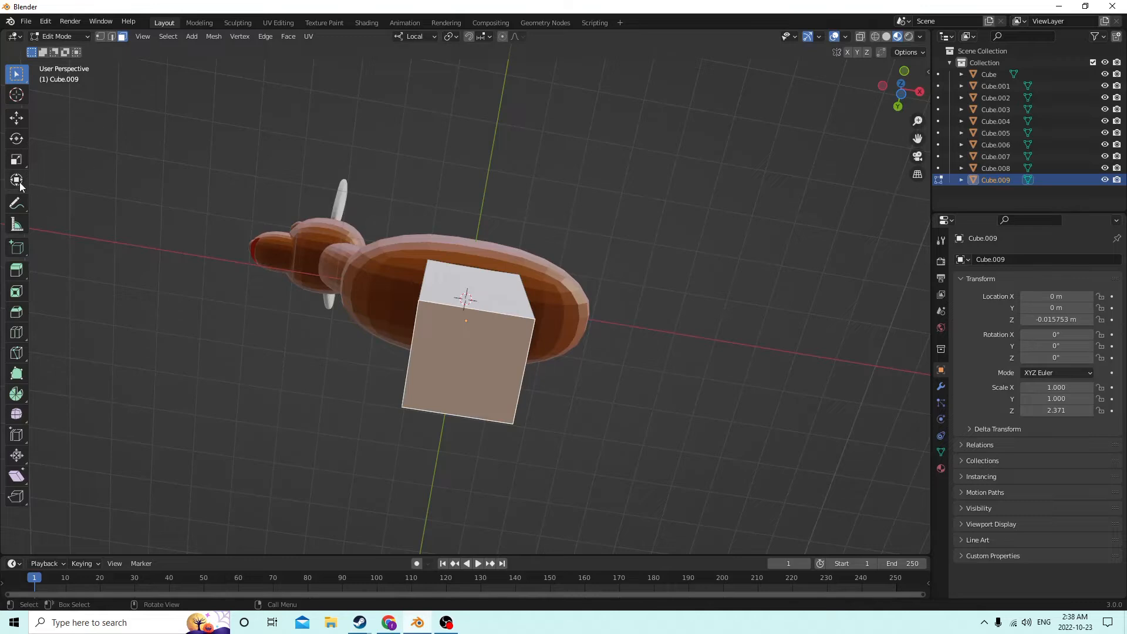
click(17, 160)
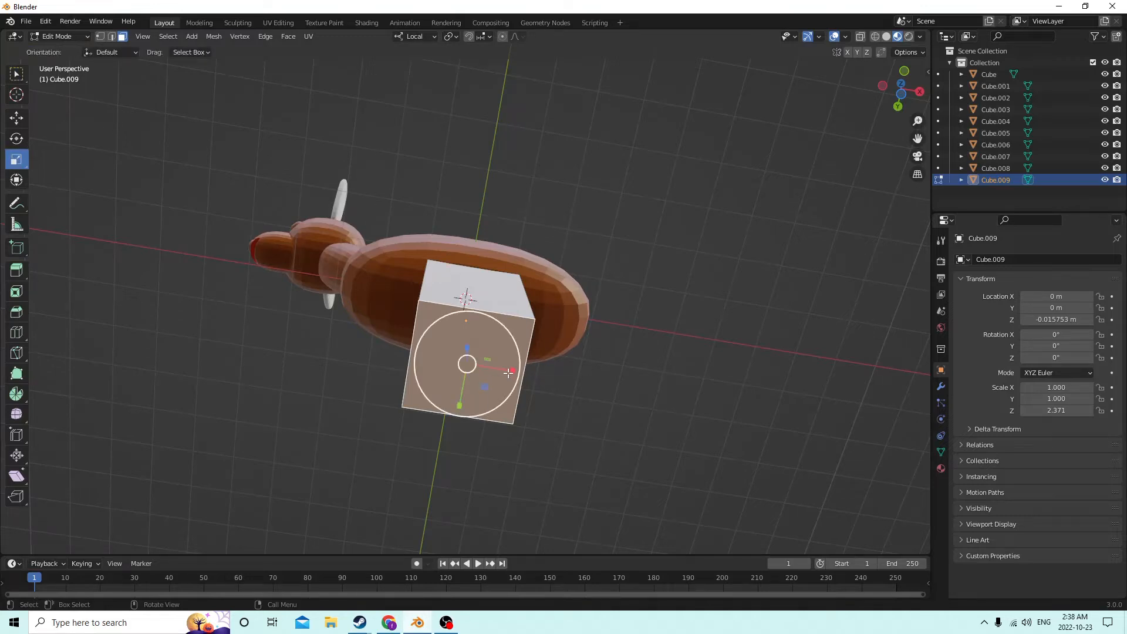
drag(509, 373, 489, 370)
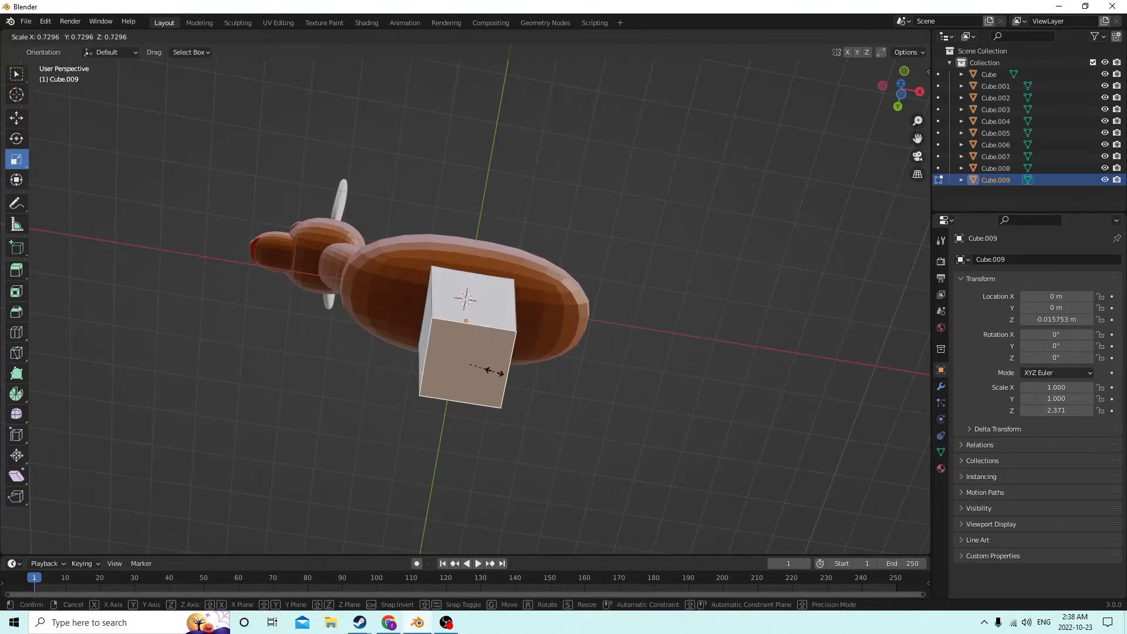
key(Escape)
key(s)
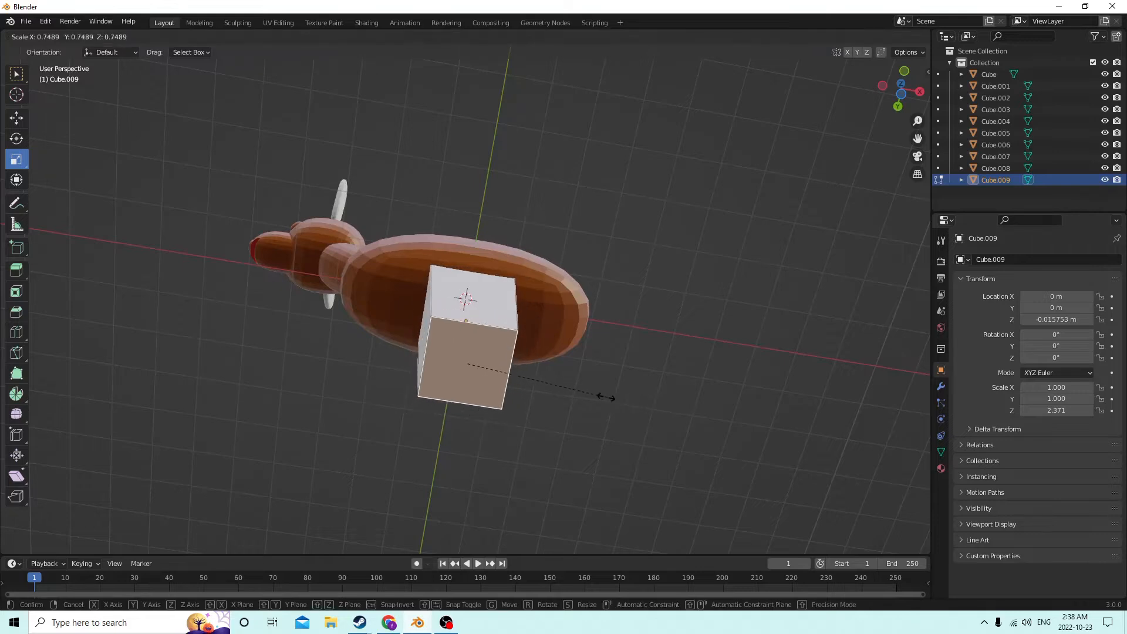
click(568, 394)
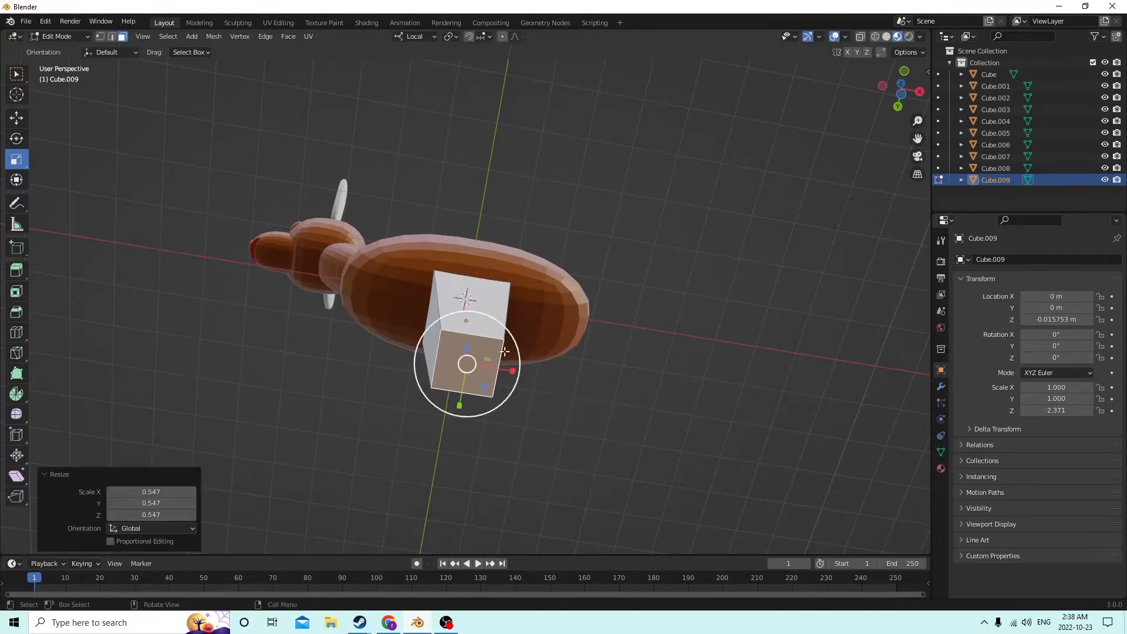
middle_drag(507, 361, 500, 424)
scroll(499, 424, down, 2)
key(Tab)
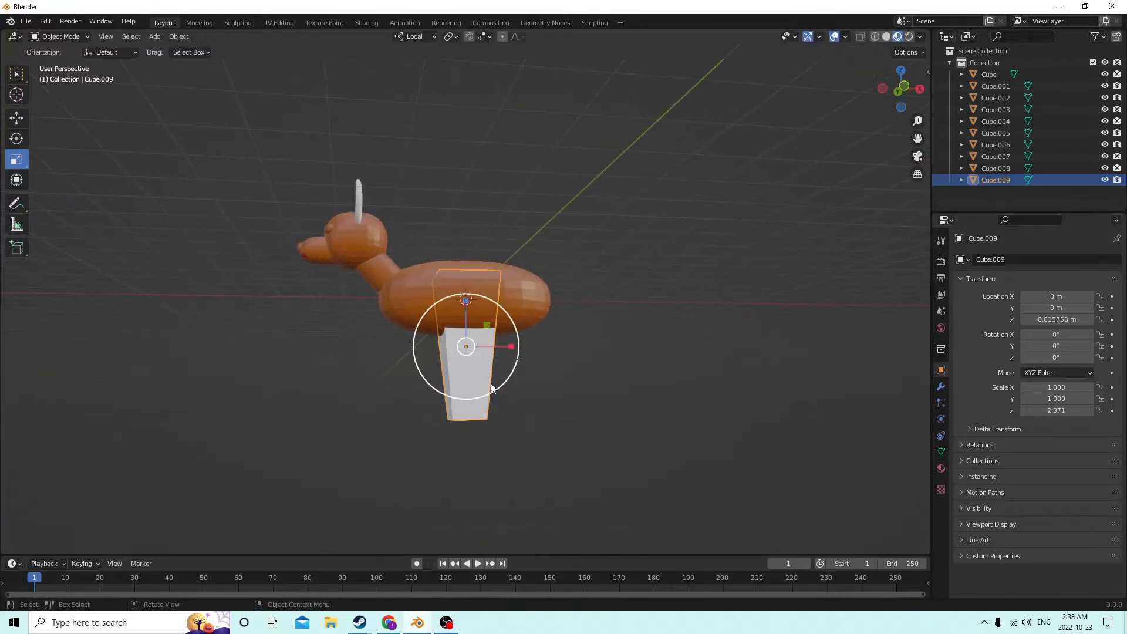
Lower the tapered block beneath the body to about Z -0.03 m
middle_drag(491, 383, 428, 284)
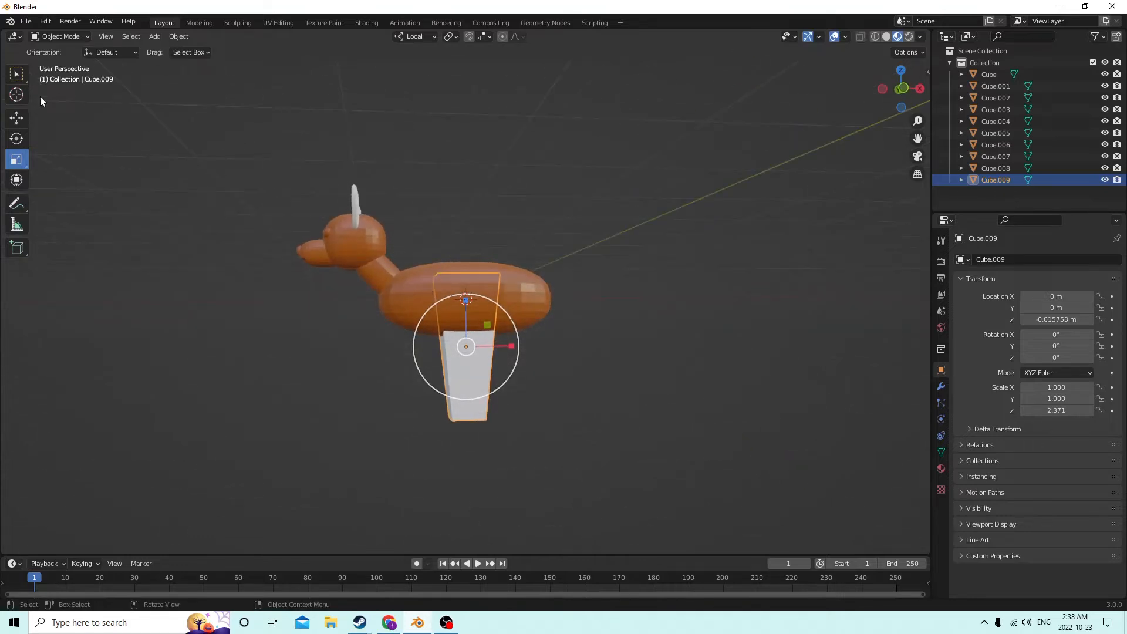
click(17, 119)
middle_drag(328, 285, 446, 277)
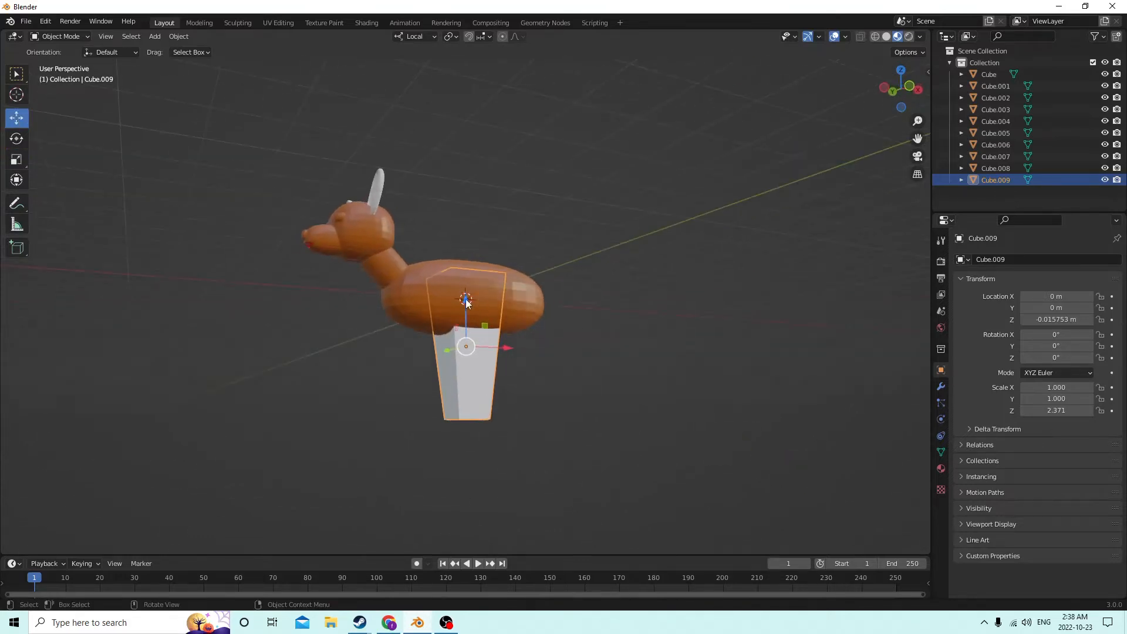
drag(467, 302, 469, 344)
middle_drag(469, 344, 505, 319)
click(453, 292)
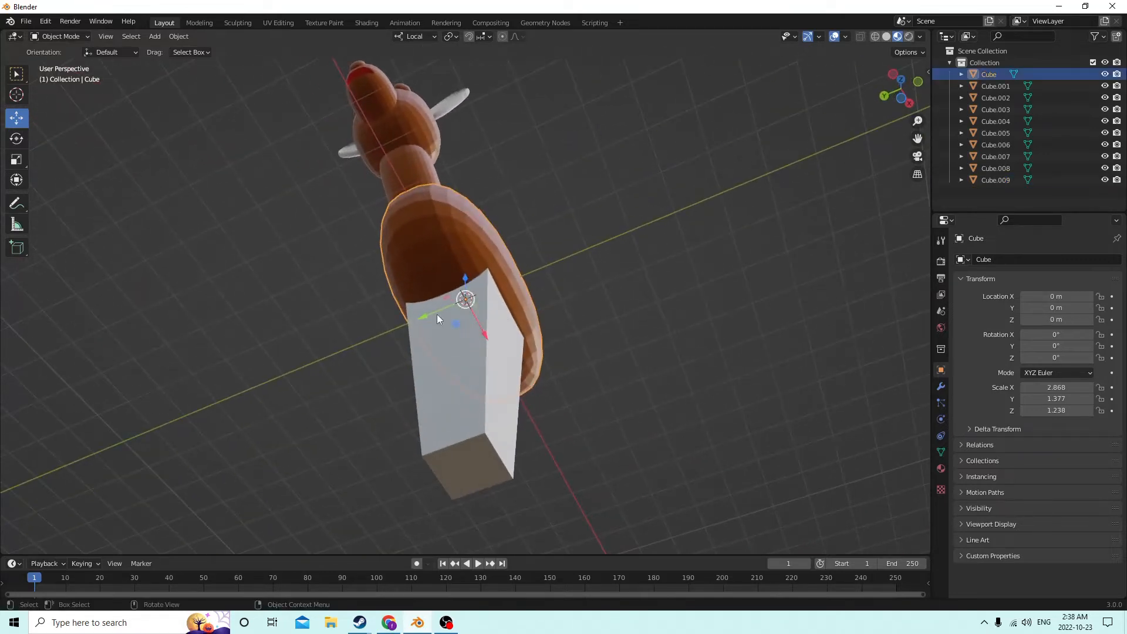
middle_drag(437, 314, 456, 371)
scroll(408, 338, down, 2)
drag(456, 371, 541, 390)
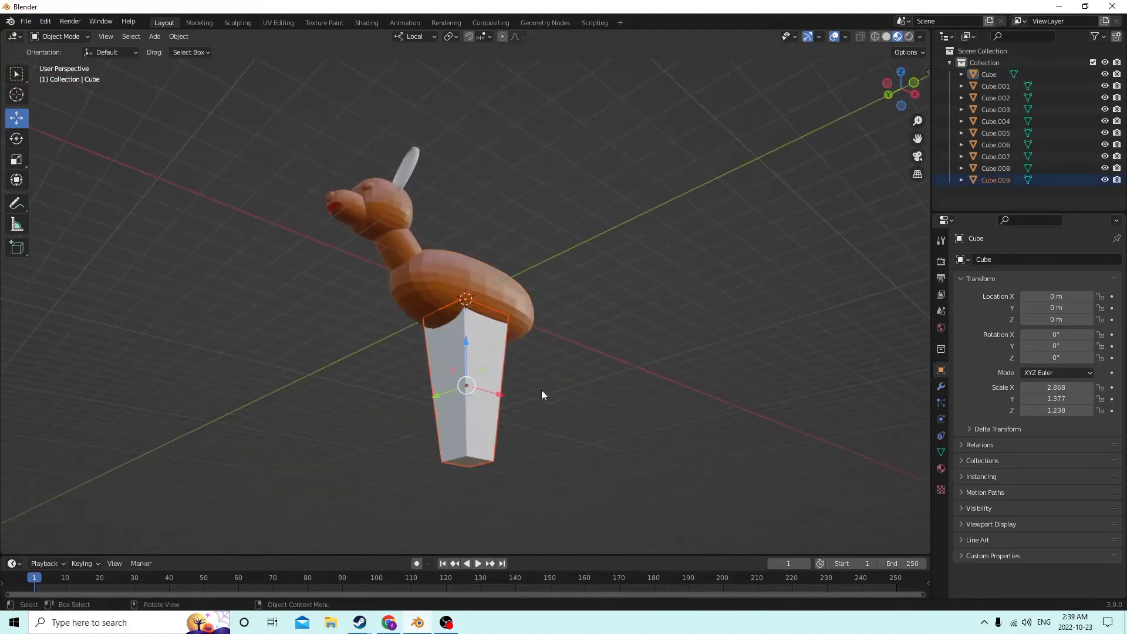
key(Tab)
key(ctrl+b)
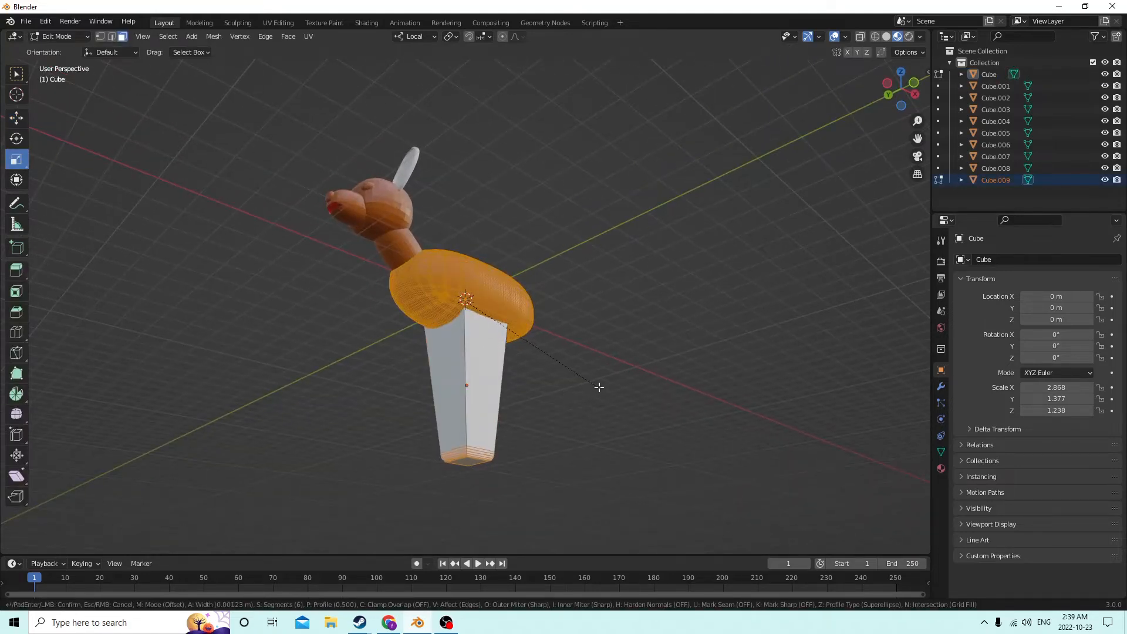
key(Escape)
middle_drag(591, 386, 538, 400)
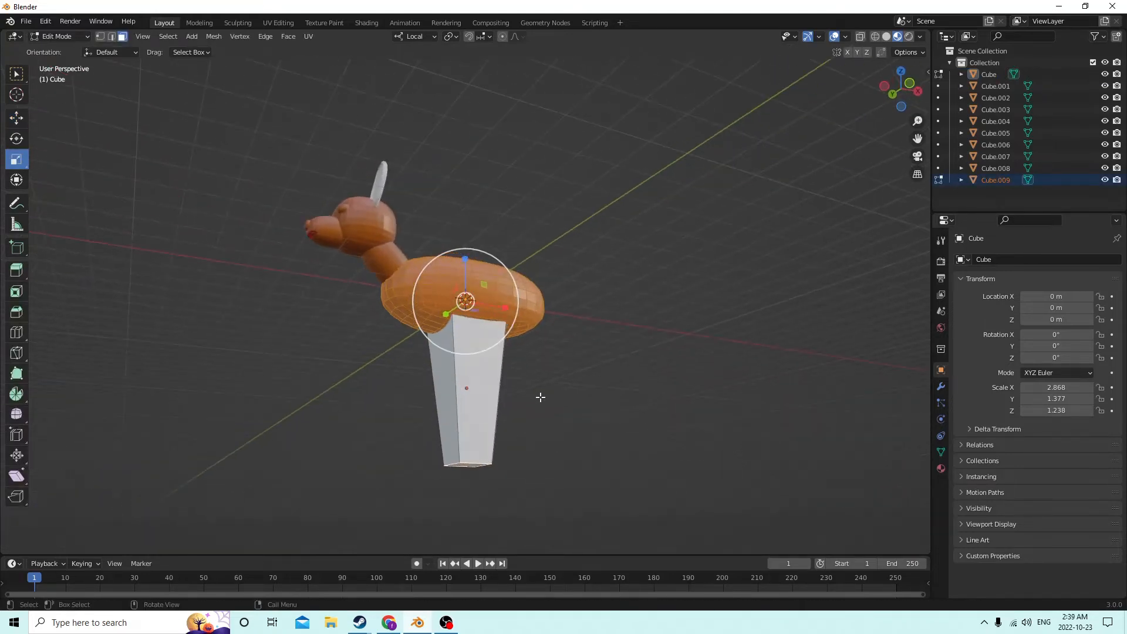
key(Tab)
Select only the tapered leg block and move it down to about Z -0.0367 m
click(491, 381)
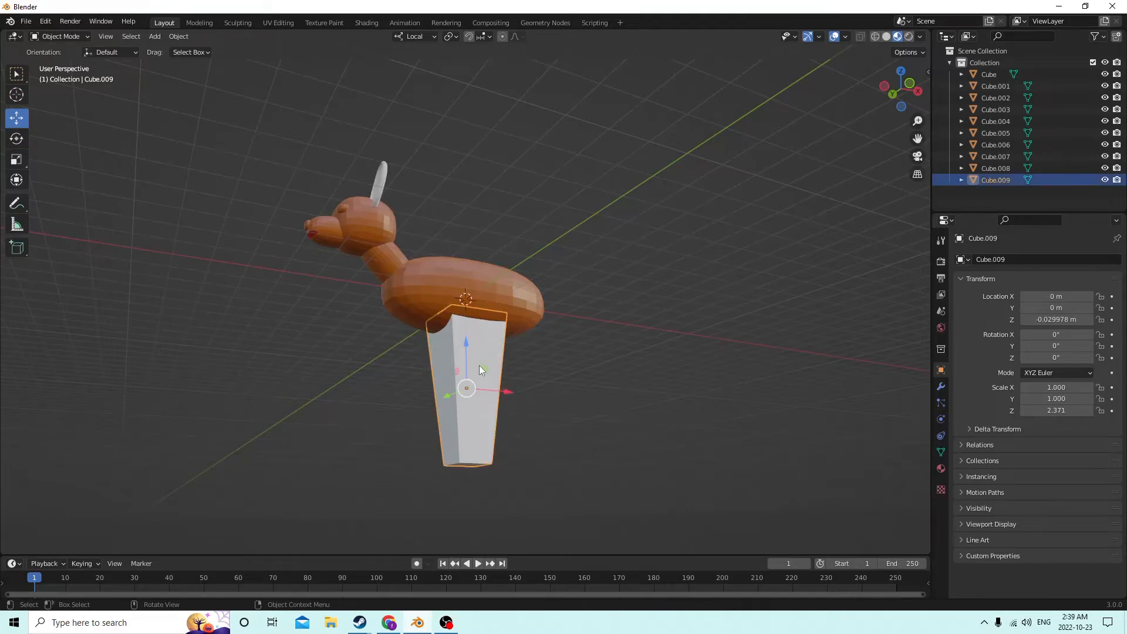
middle_drag(479, 365, 523, 357)
key(g)
key(z)
key(z)
click(473, 358)
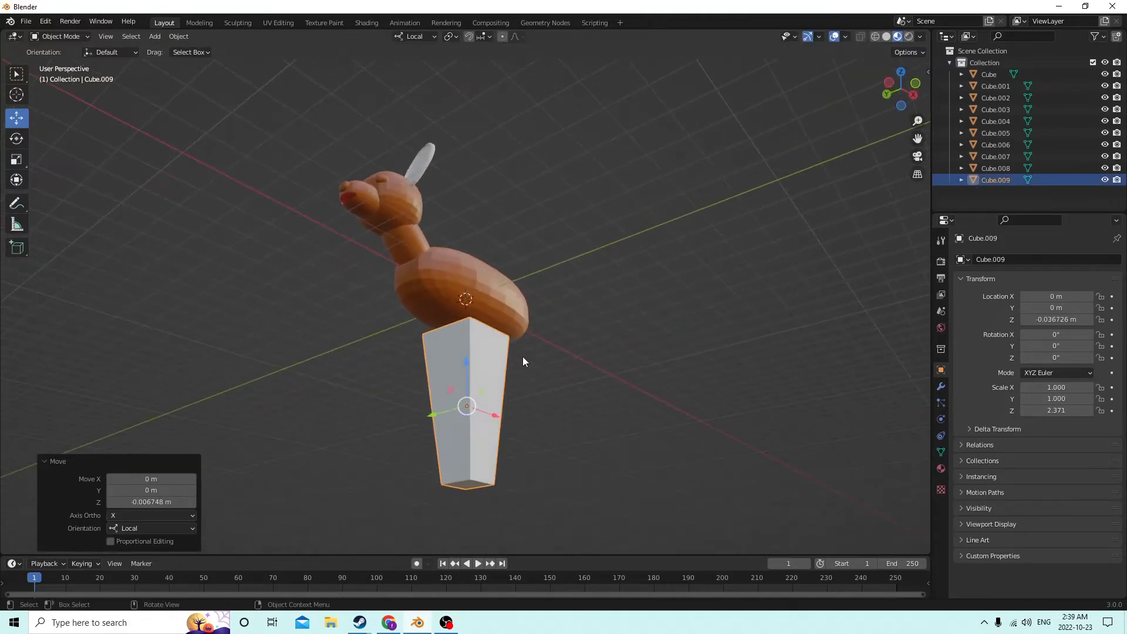
Select the entire mesh of the tapered leg block in Edit Mode
key(Tab)
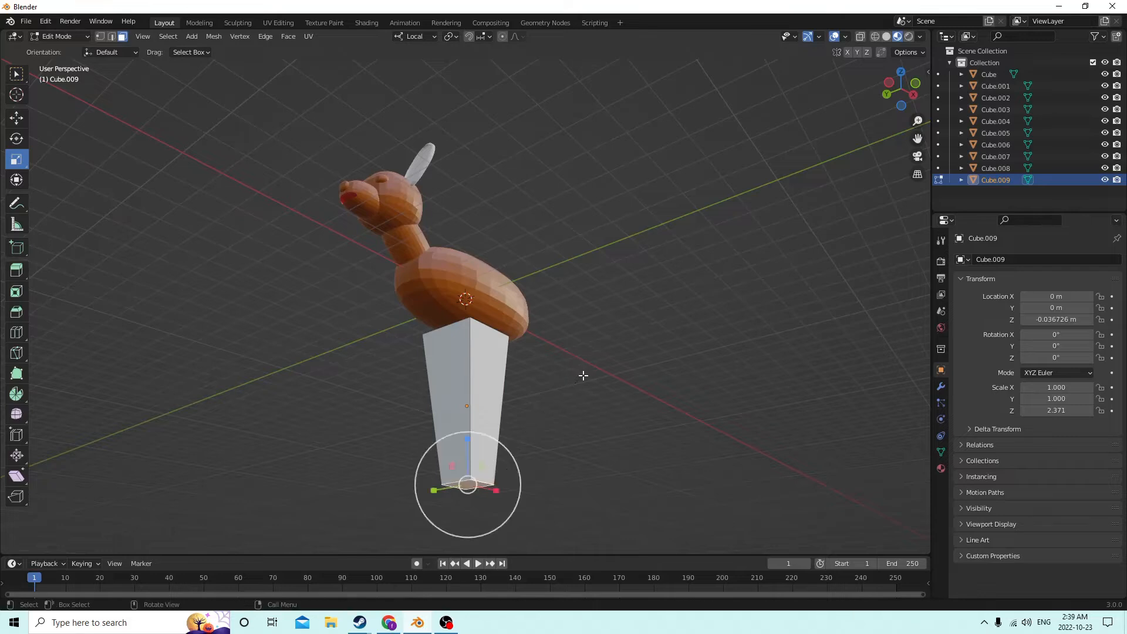
key(Tab)
key(Tab)
click(609, 378)
key(a)
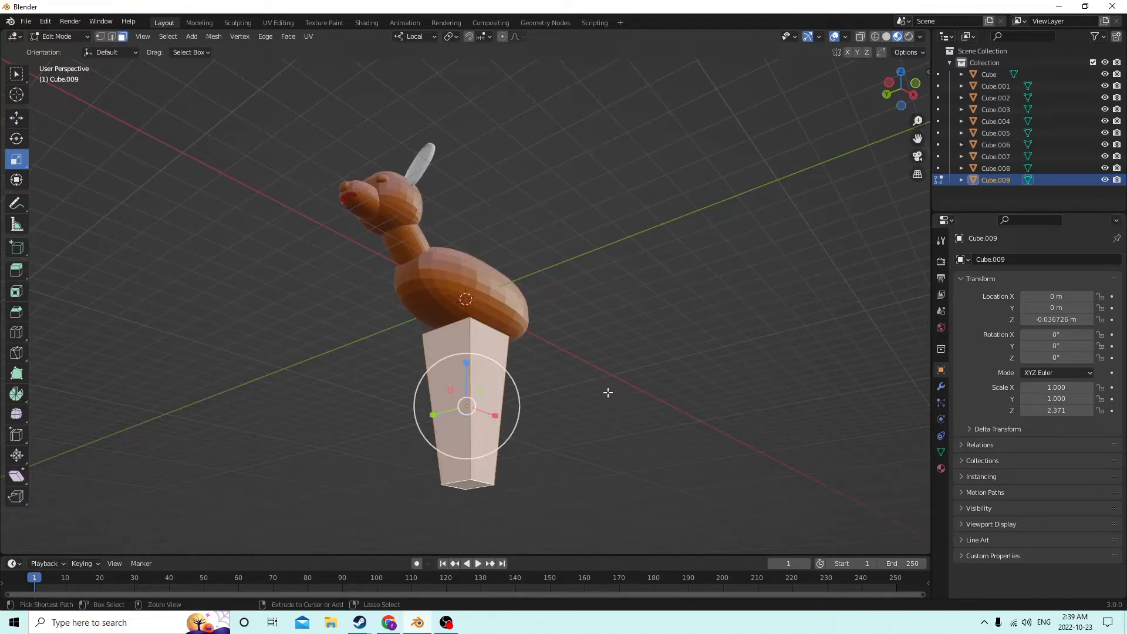
Try a six-segment bevel of about 0.0018 m on all edges of the leg block, and undo it
key(ctrl+b)
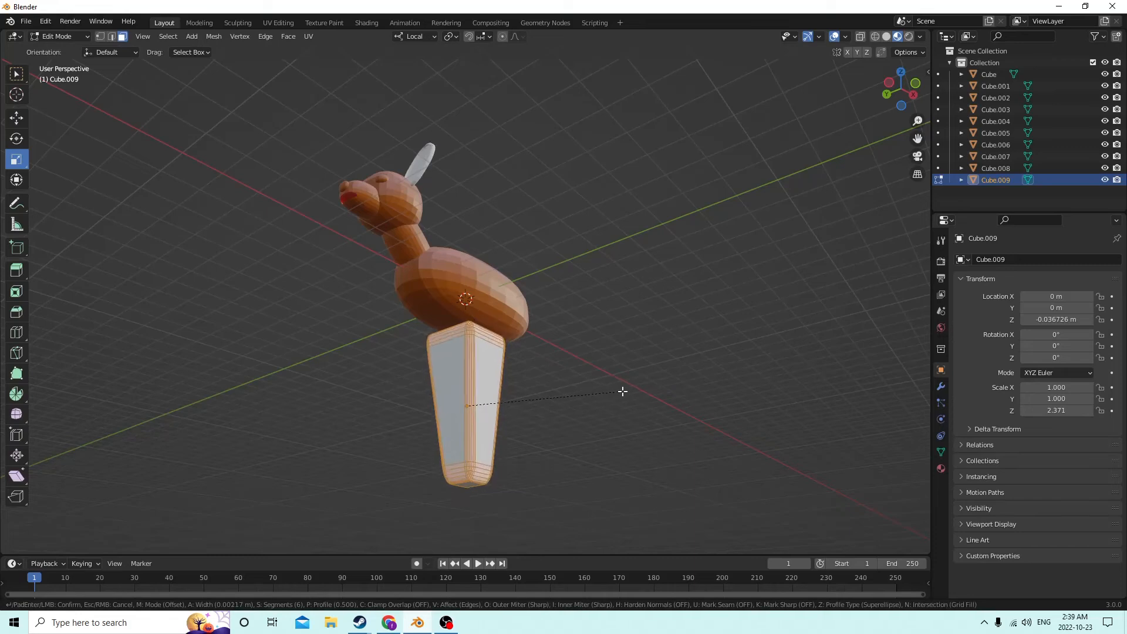
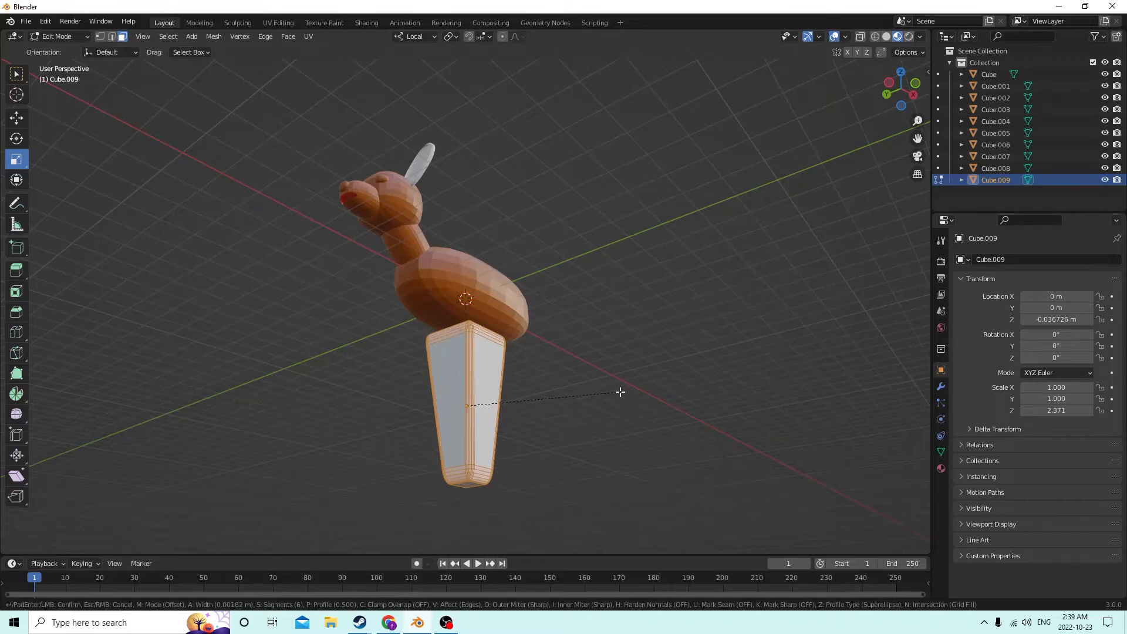
click(621, 392)
middle_drag(587, 393, 540, 335)
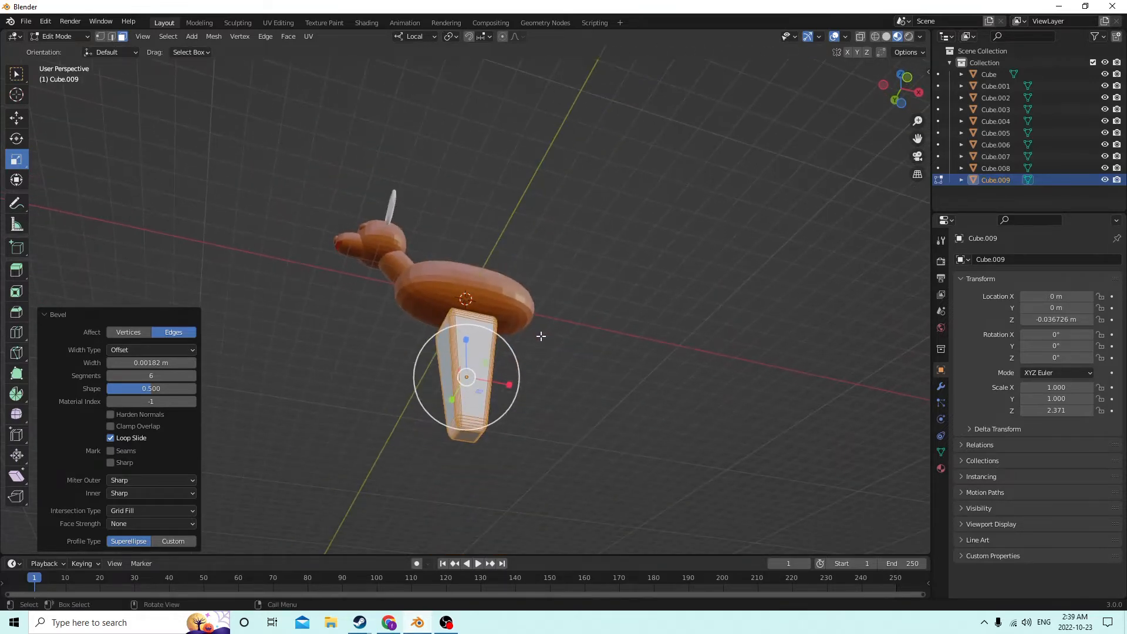
click(46, 25)
click(64, 39)
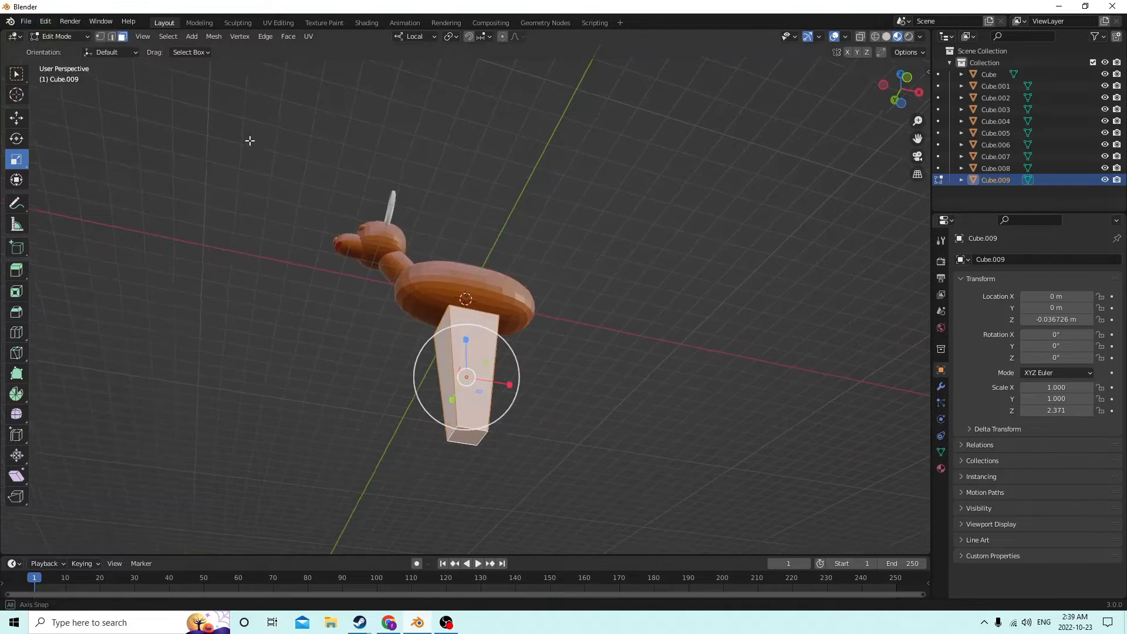
middle_drag(373, 253, 333, 254)
scroll(333, 254, up, 2)
key(s)
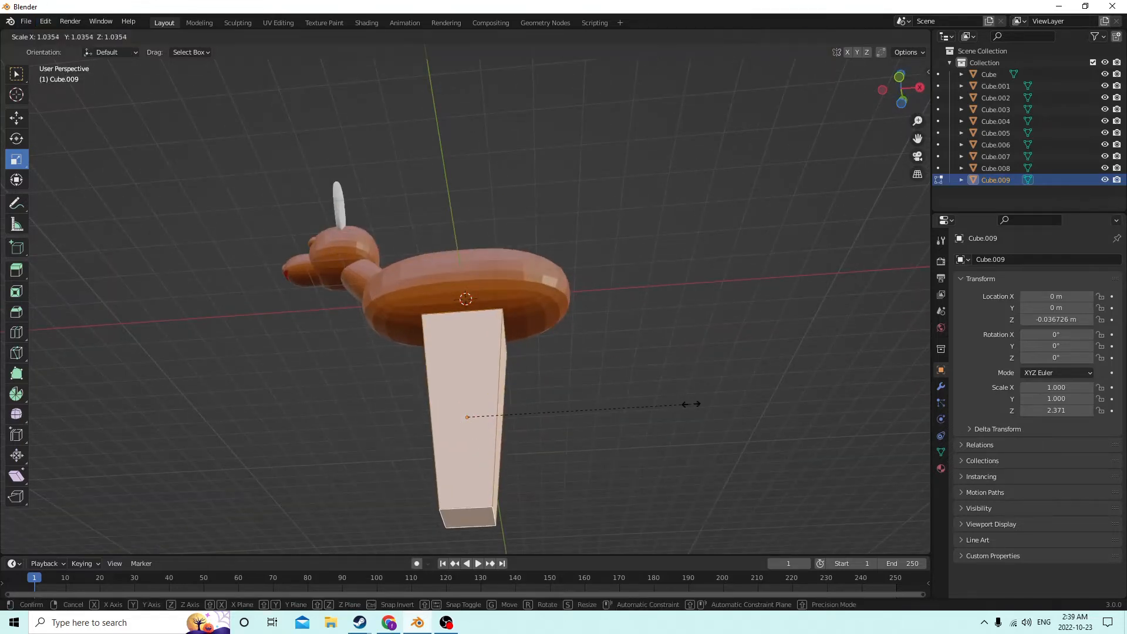
right_click(699, 404)
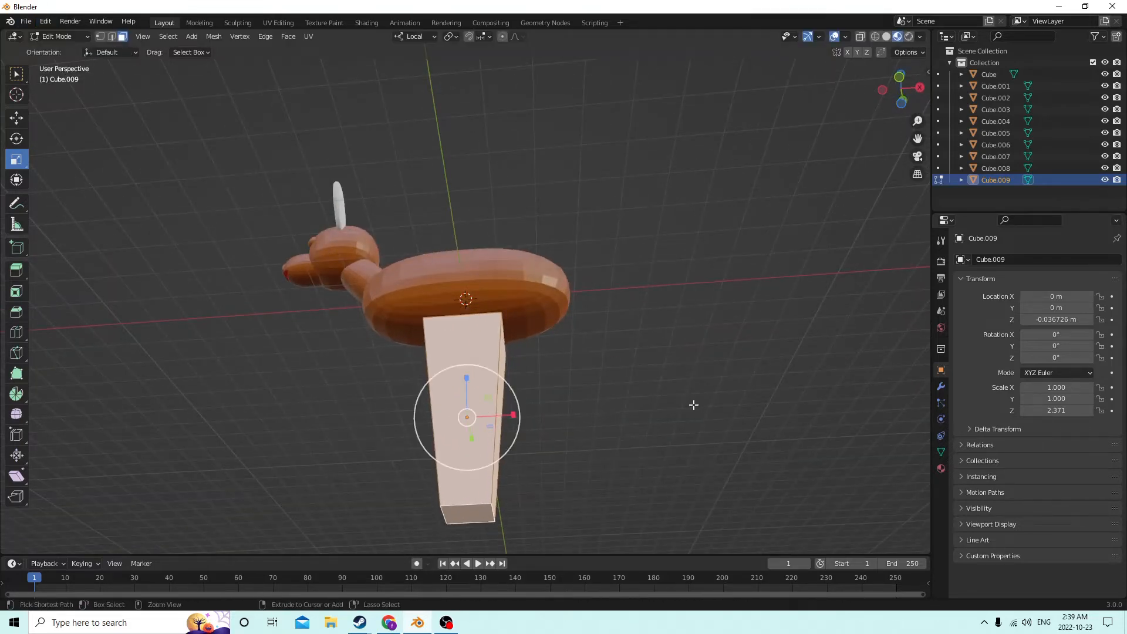
Bevel all edges of the leg block by about 0.0045 m with six segments and return to Object Mode
key(ctrl+b)
scroll(705, 405, up, 5)
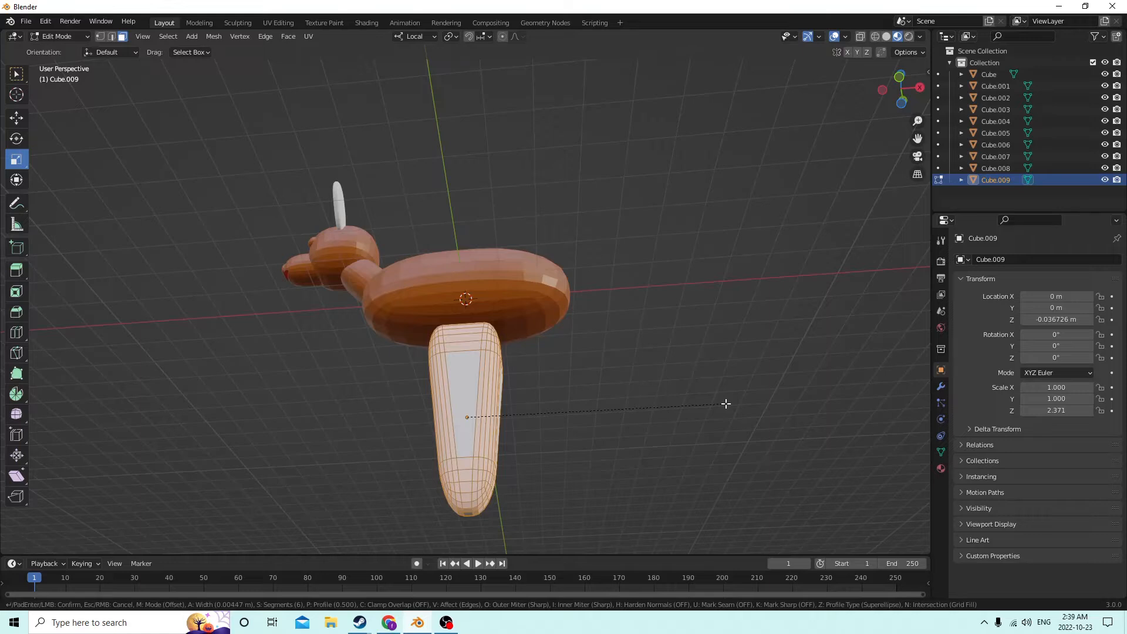
click(726, 404)
mouse_move(717, 398)
middle_down()
mouse_move(730, 423)
mouse_move(729, 388)
middle_up()
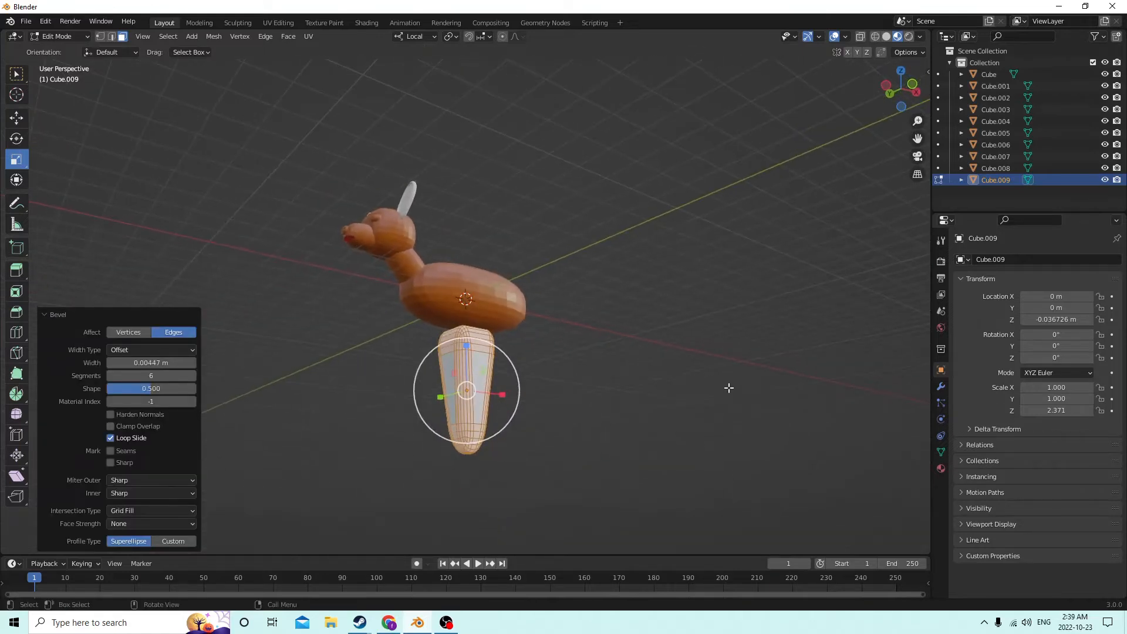
key(Tab)
middle_drag(677, 427, 567, 385)
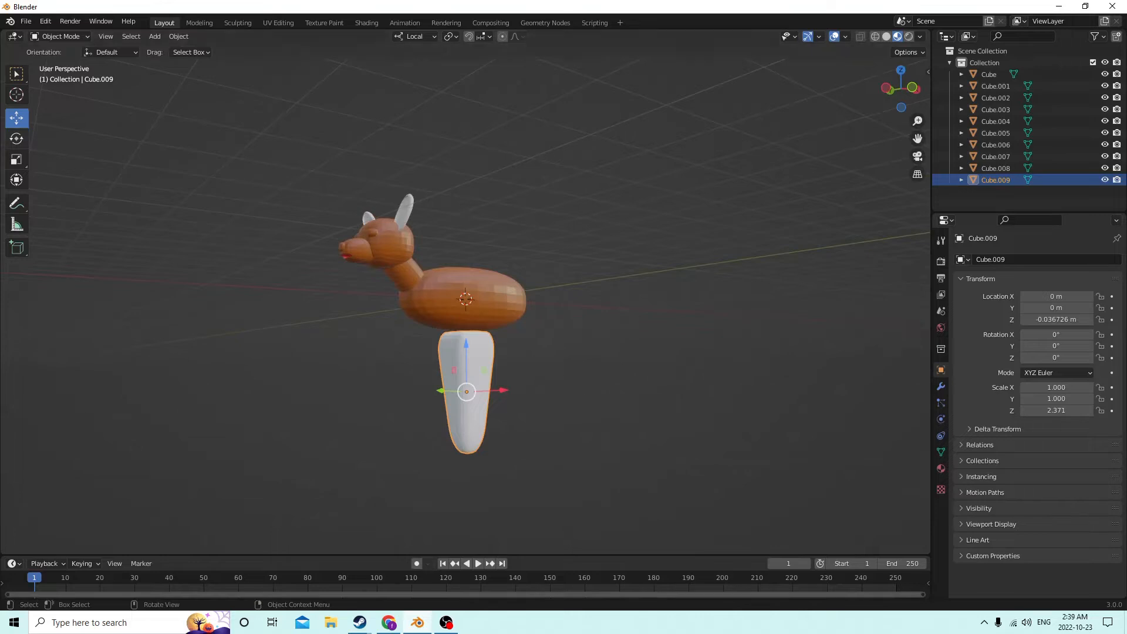
Resize the leg to a scale of about 0.634 in X and Y and 2.119 in Z
click(16, 159)
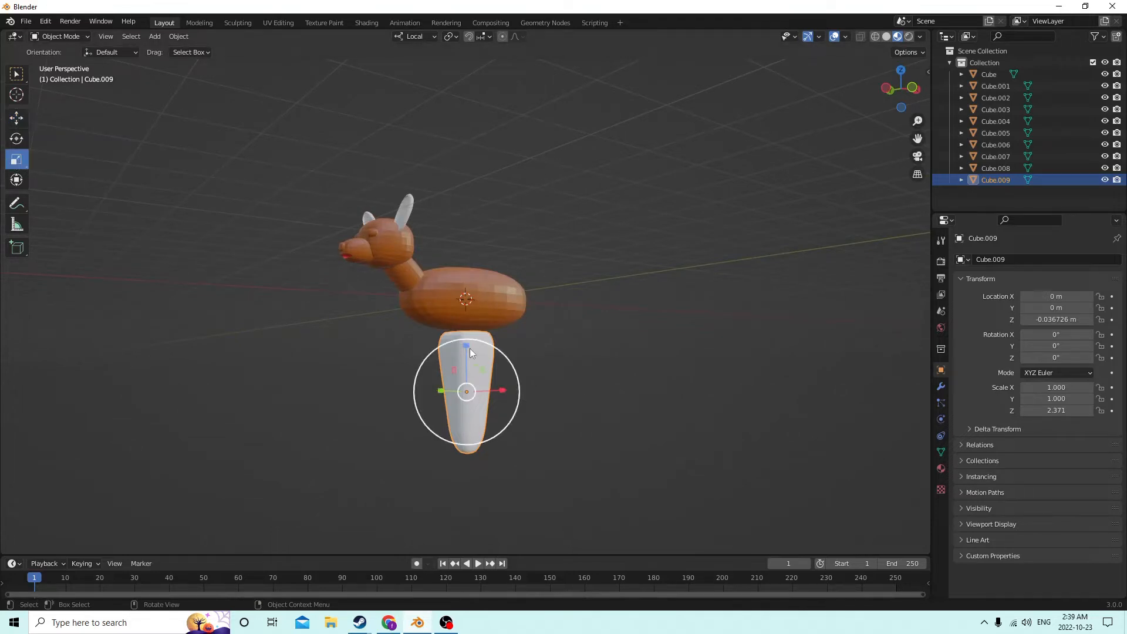
drag(467, 344, 499, 323)
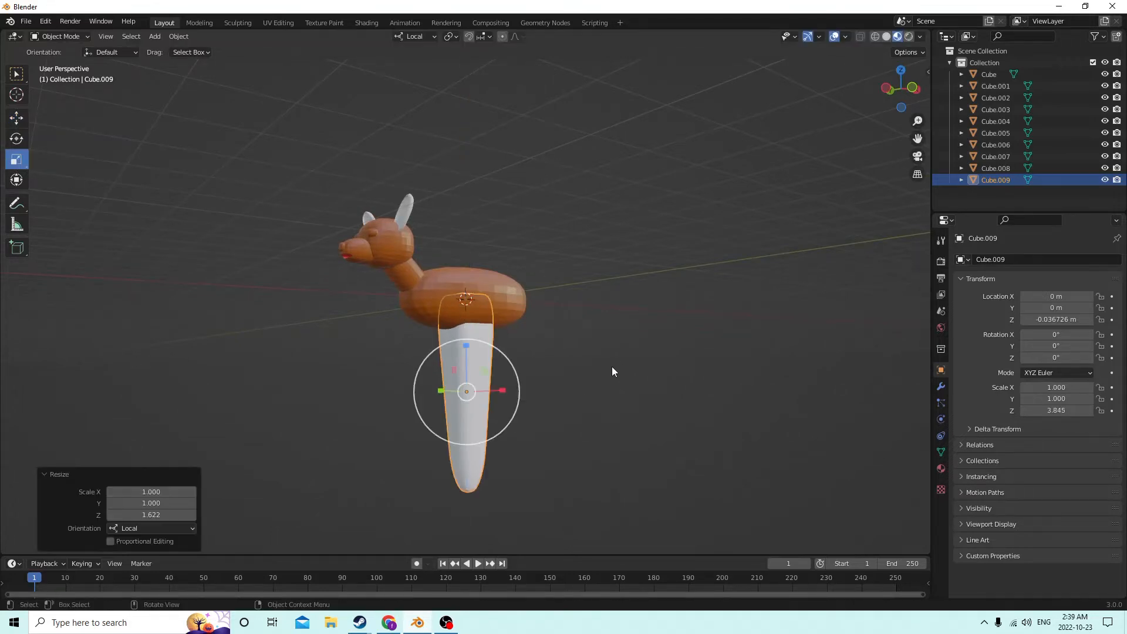
key(s)
click(547, 372)
middle_drag(547, 372, 478, 375)
scroll(473, 370, up, 1)
drag(467, 361, 464, 364)
middle_drag(464, 364, 502, 372)
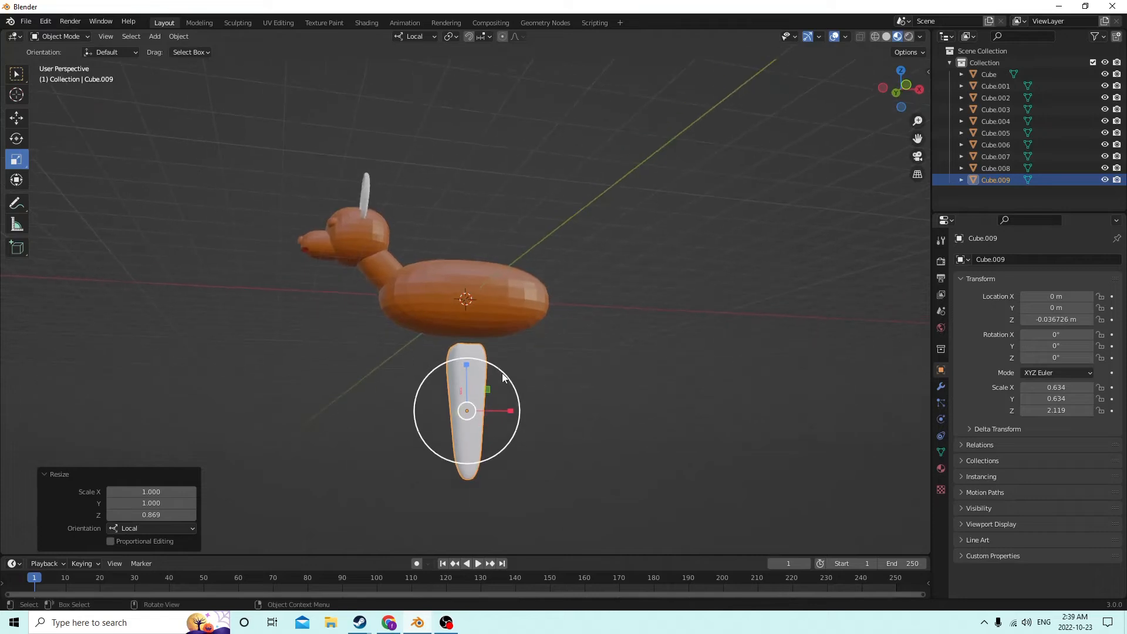
Move the leg up and towards the chest, to about X -0.0143 m and Z -0.0209 m
click(17, 118)
middle_drag(88, 177, 453, 385)
drag(418, 412, 439, 406)
right_click(439, 406)
middle_drag(434, 405, 277, 393)
drag(467, 356, 468, 321)
middle_drag(494, 312, 448, 359)
click(512, 354)
click(481, 339)
click(455, 359)
drag(502, 352, 467, 350)
middle_drag(467, 350, 490, 349)
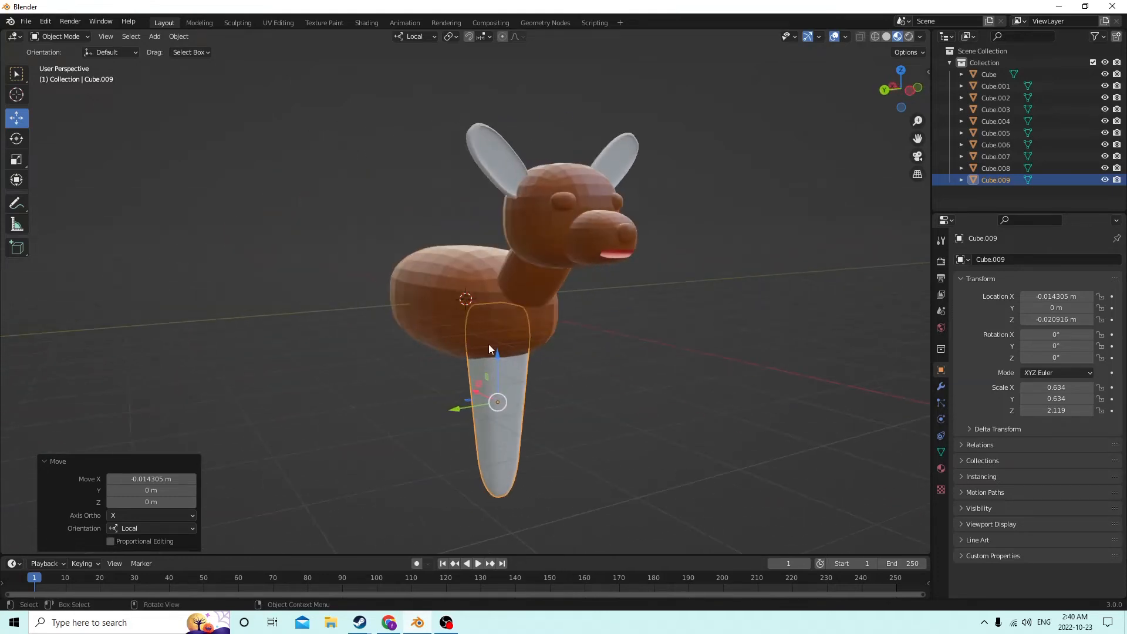
Scale the leg down uniformly by a factor of about 0.702
click(17, 159)
middle_drag(176, 235, 399, 403)
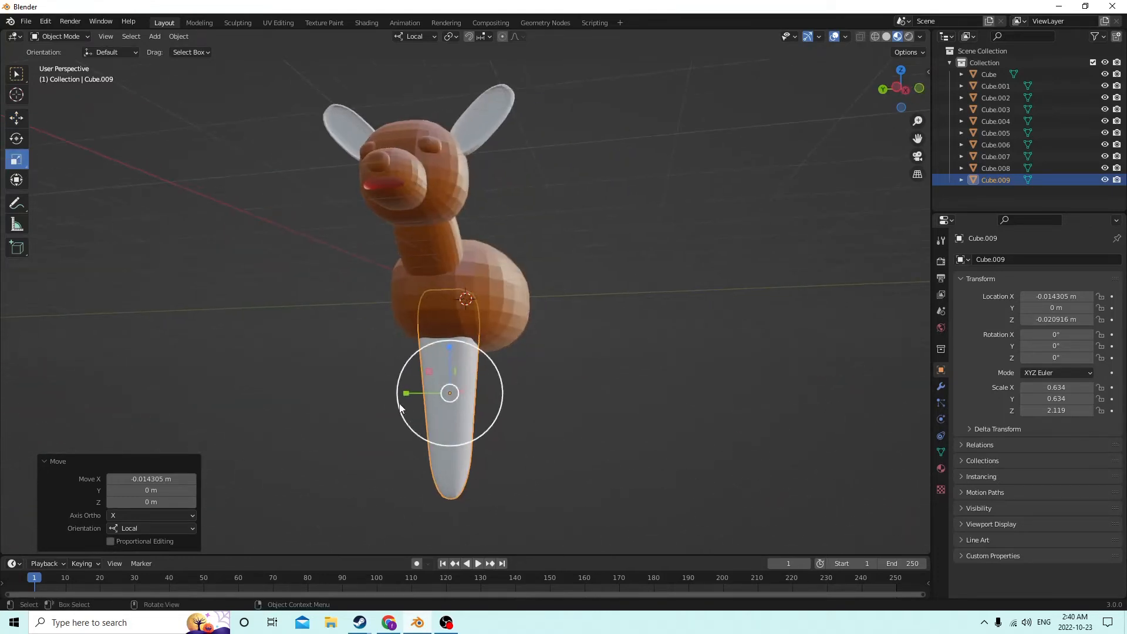
drag(406, 393, 417, 397)
right_click(418, 397)
key(s)
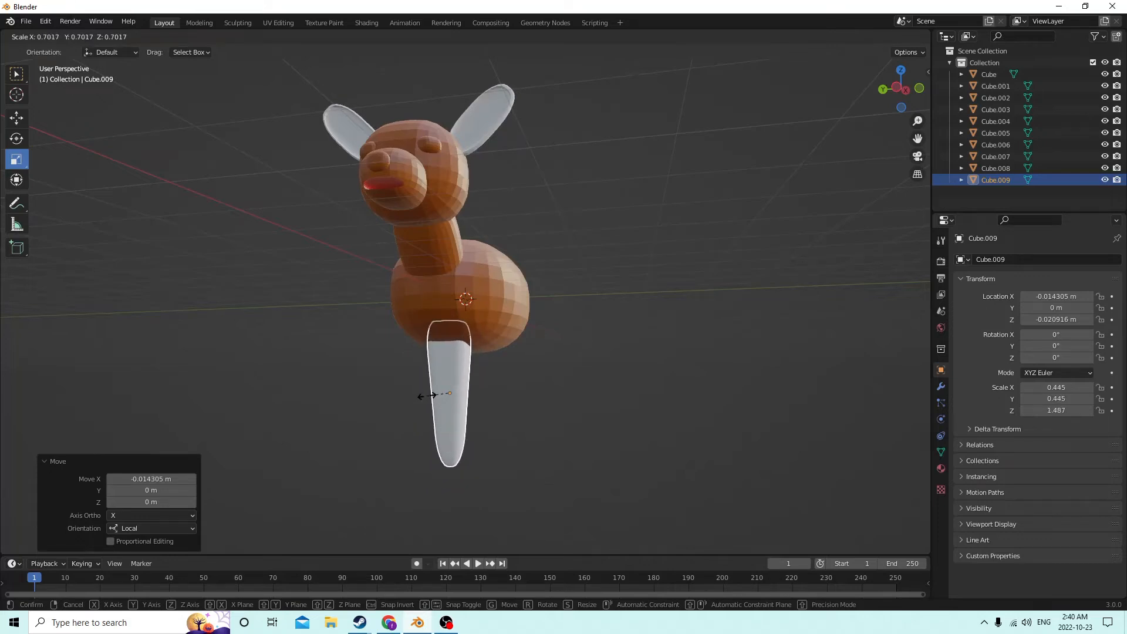
click(429, 395)
middle_drag(429, 395, 333, 357)
Offset the leg to one side of the body at about Y -0.0083 m and raise it to about Z -0.0184 m
click(16, 118)
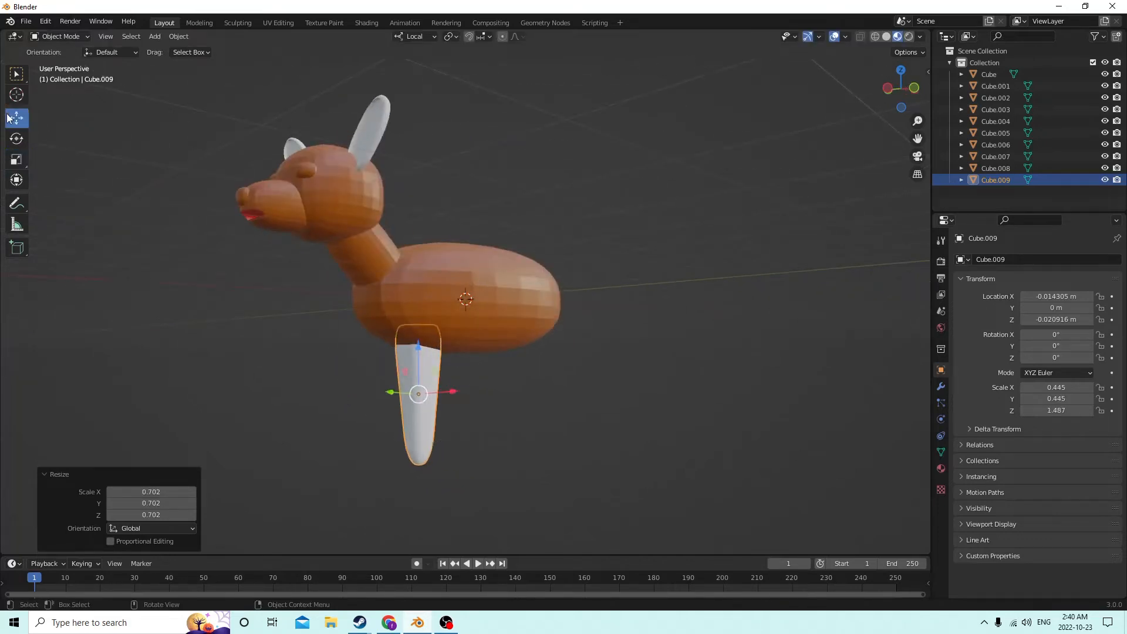
middle_drag(71, 141, 188, 212)
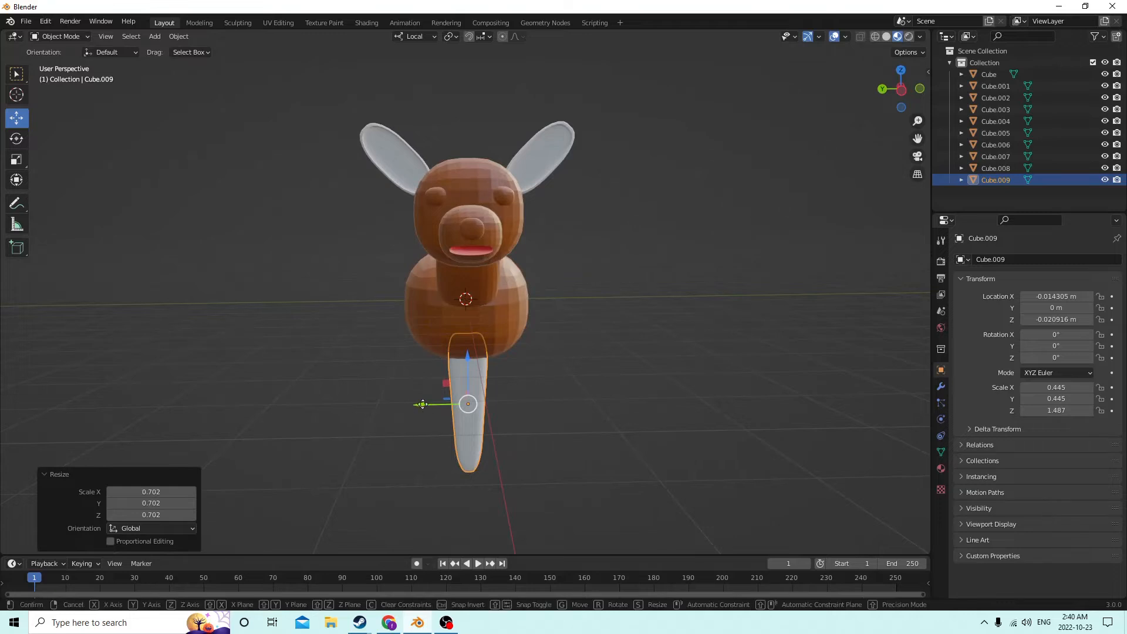
drag(424, 405, 461, 397)
middle_drag(460, 397, 369, 395)
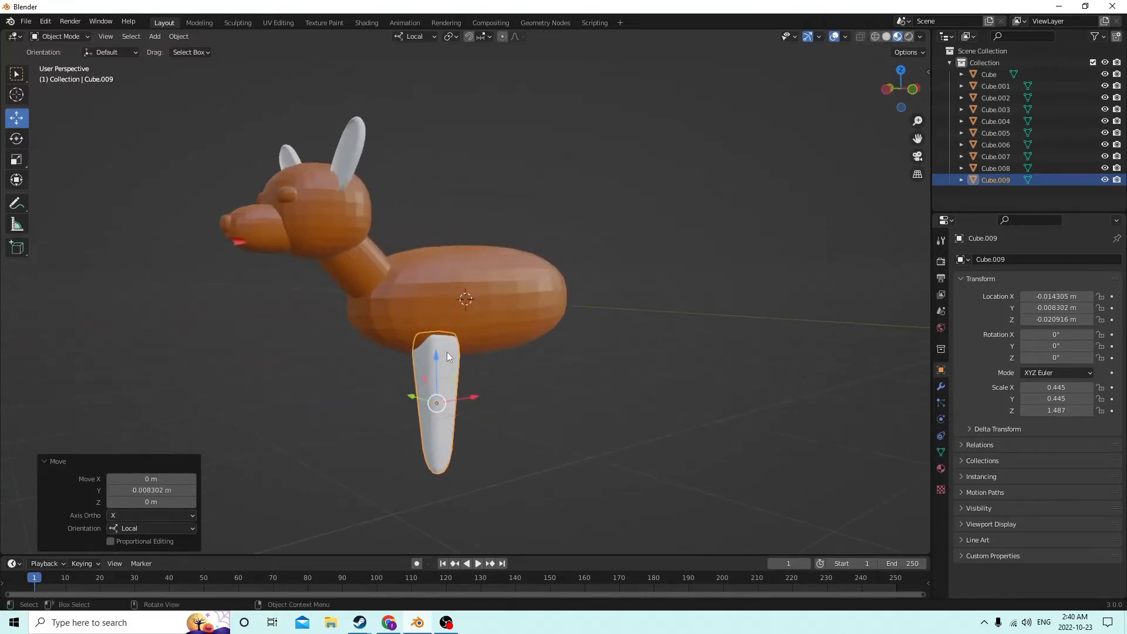
drag(434, 350, 431, 350)
middle_drag(431, 350, 396, 331)
Duplicate the leg piece as a lower segment at about Z -0.0432 m, and select the original upper piece
key(shift+d)
right_click(420, 330)
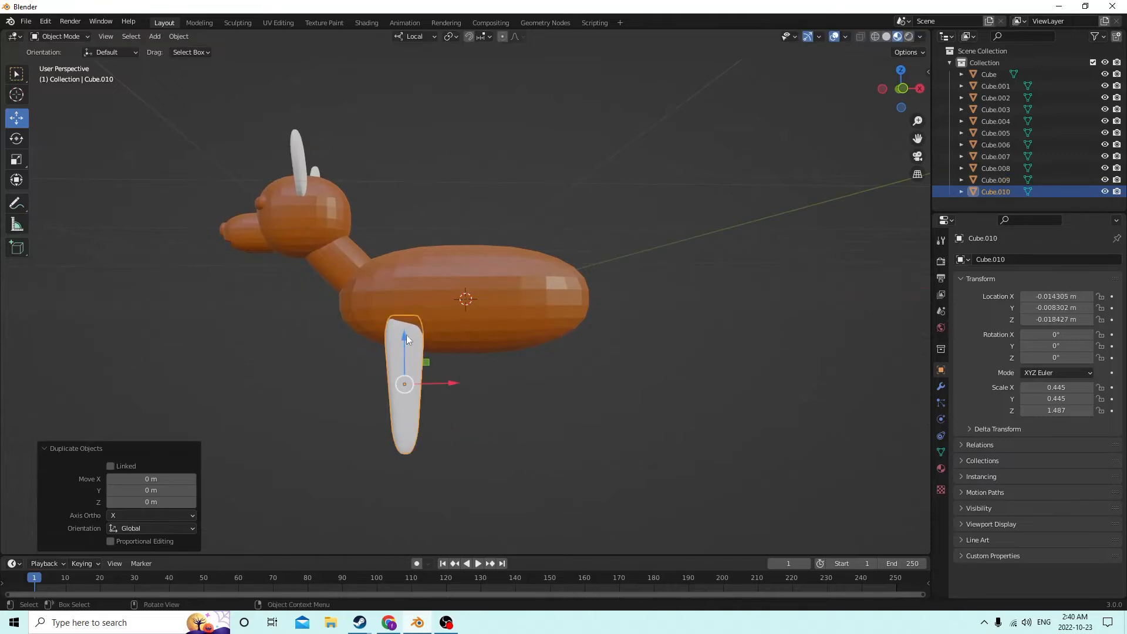
drag(407, 335, 414, 453)
middle_drag(414, 453, 400, 433)
click(406, 330)
middle_drag(406, 331, 406, 393)
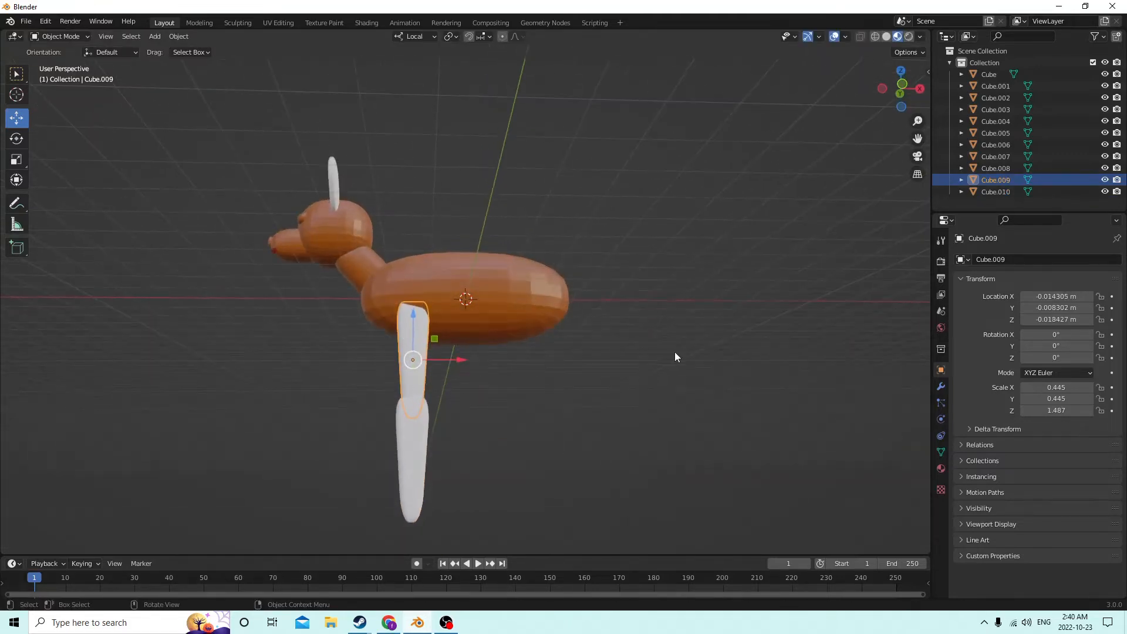
Try to tilt the upper leg piece by 15° about its X axis
click(1060, 334)
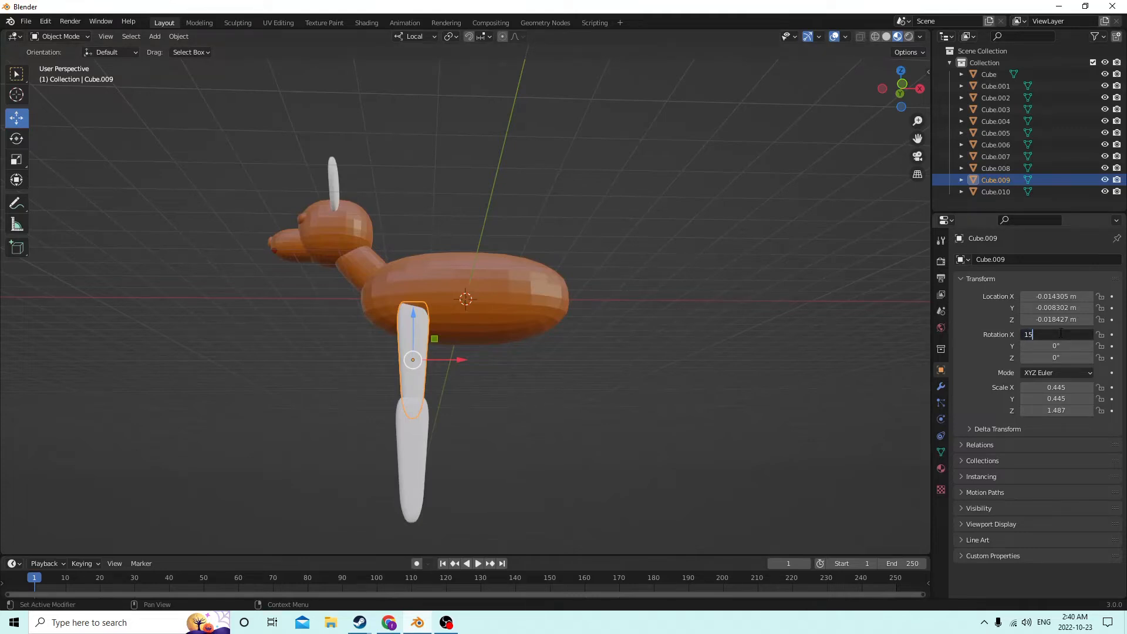
text(15)
key(Return)
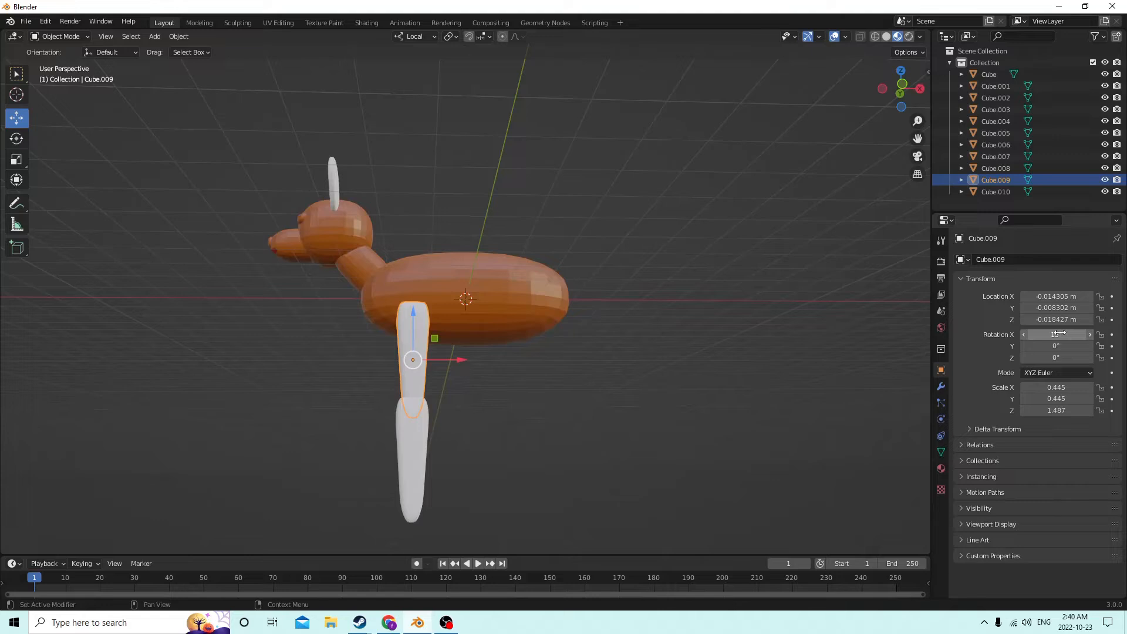
click(1060, 333)
key(Return)
Set the upper leg piece's Y rotation to 15°
click(1056, 346)
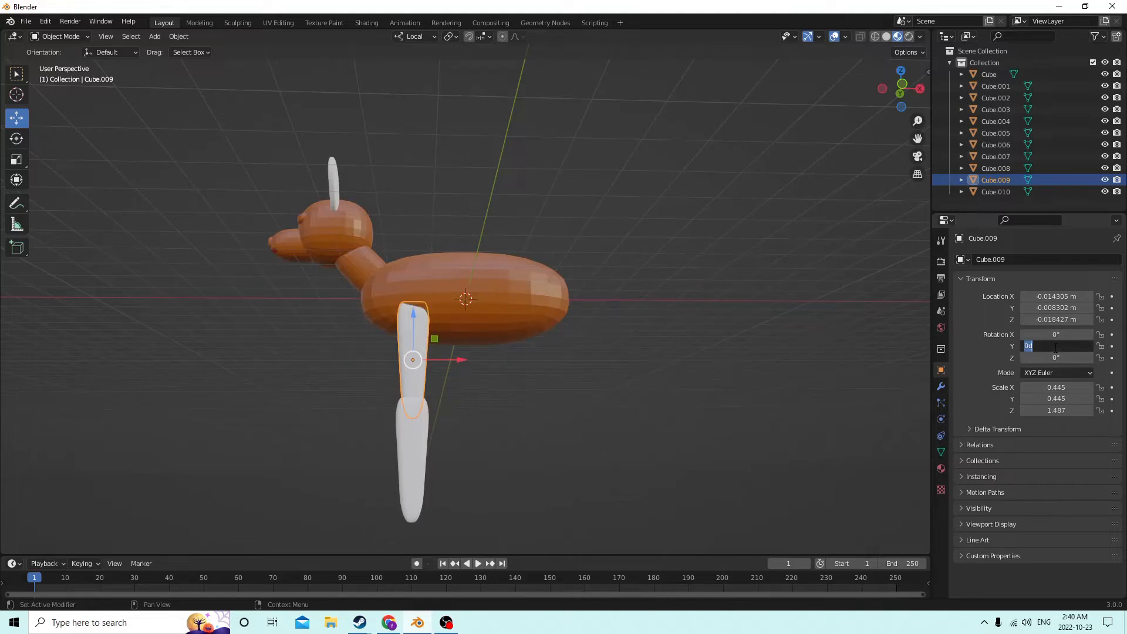
text(15)
key(Return)
middle_drag(864, 344, 468, 375)
Duplicate the lower leg piece and place the copy under the rear of the body at X 0.014305 m
click(428, 451)
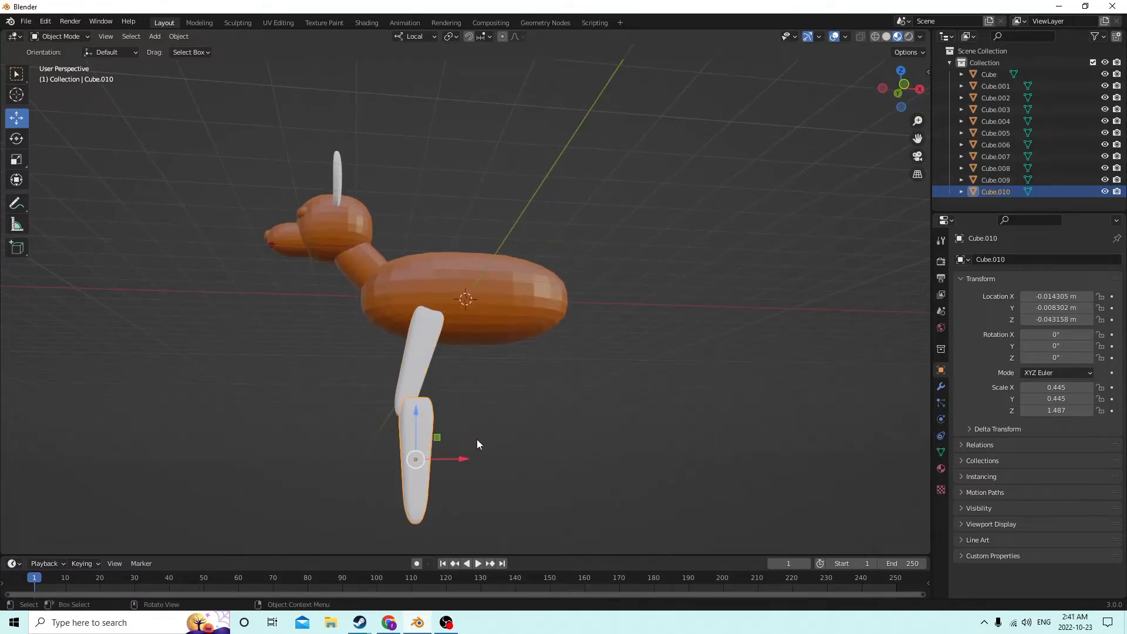
key(shift+d)
right_click(488, 432)
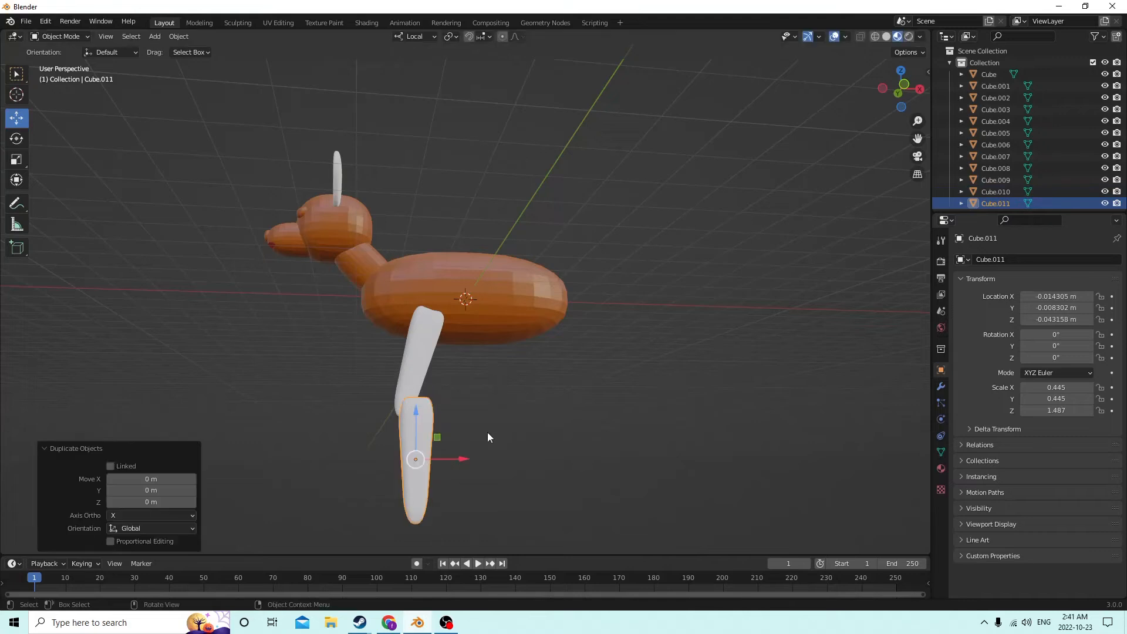
drag(459, 461, 609, 457)
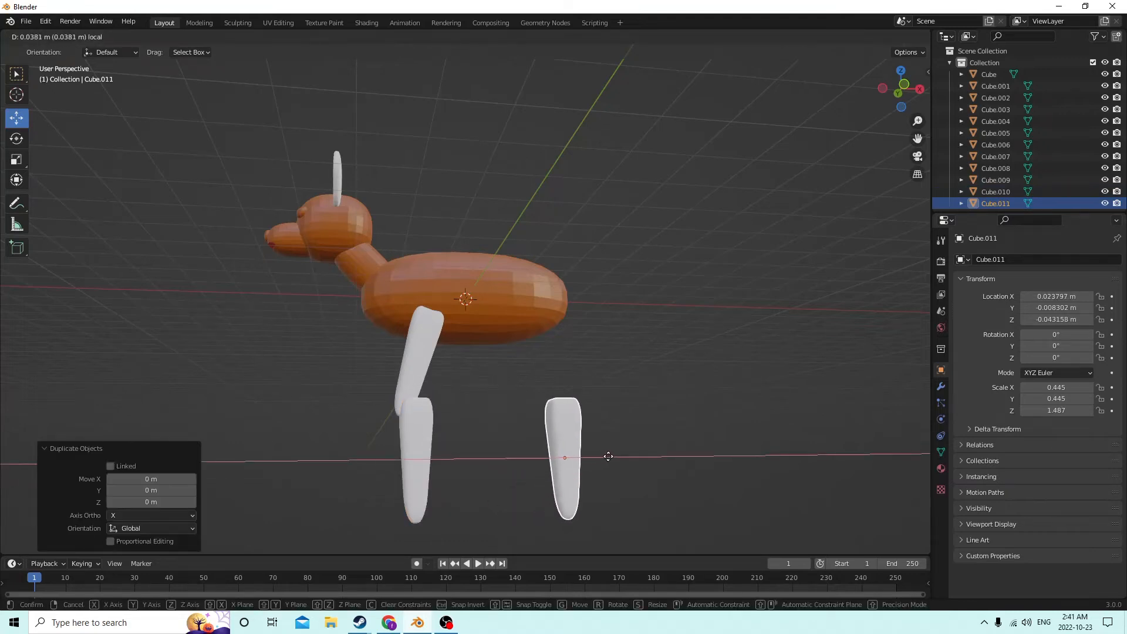
right_click(609, 456)
mouse_move(484, 450)
middle_down()
mouse_move(498, 448)
mouse_move(429, 440)
mouse_move(464, 443)
middle_up()
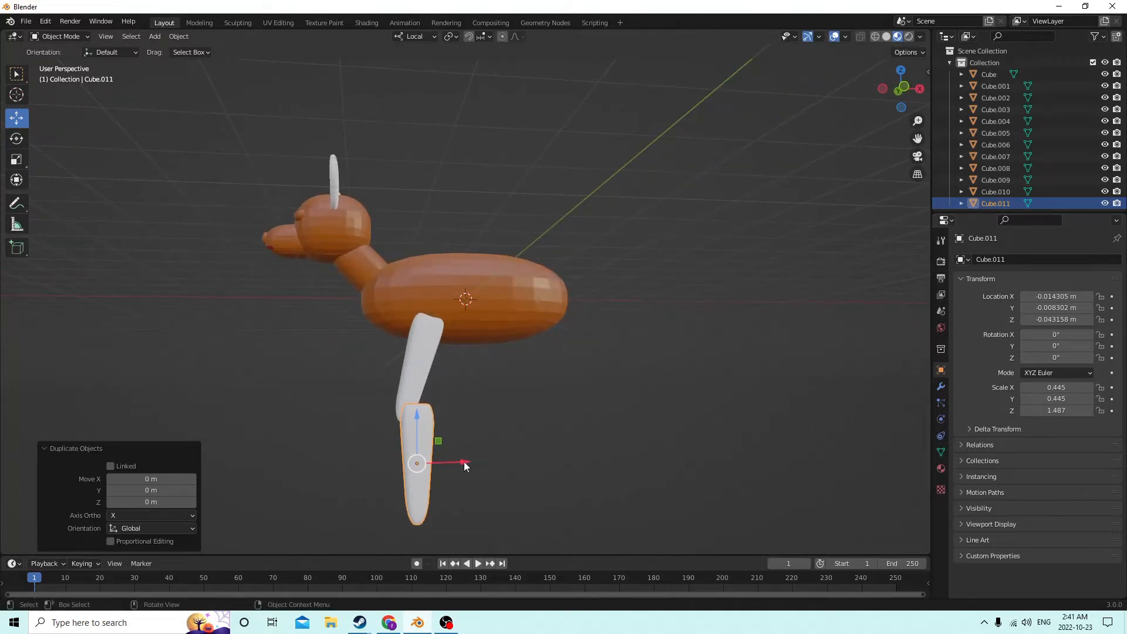
drag(464, 462, 509, 461)
right_click(508, 461)
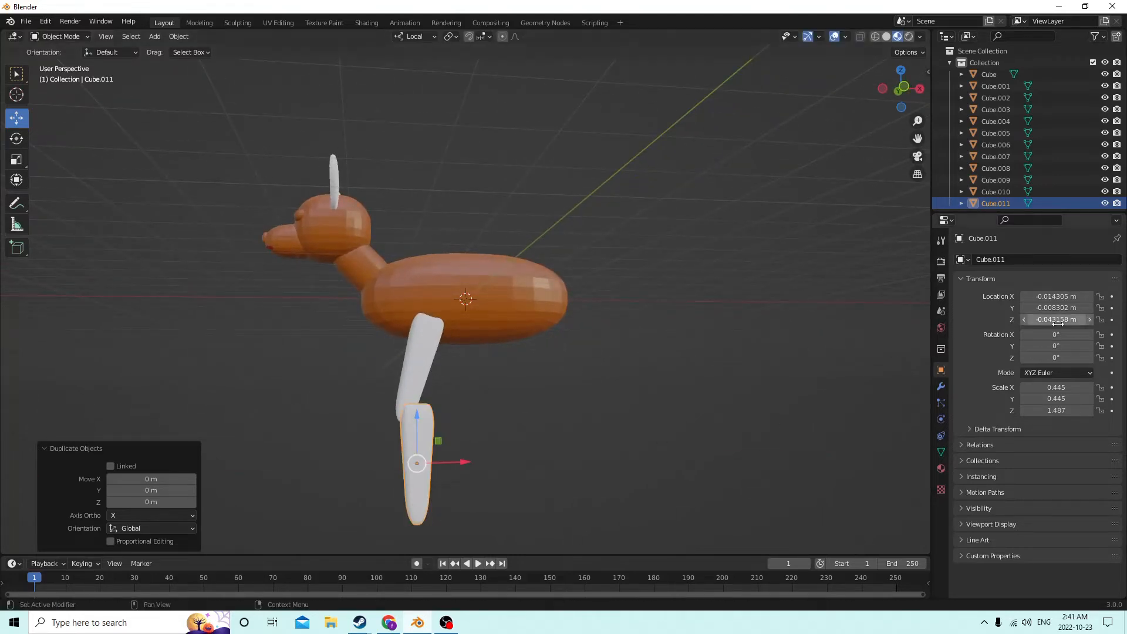
click(1057, 297)
click(1026, 297)
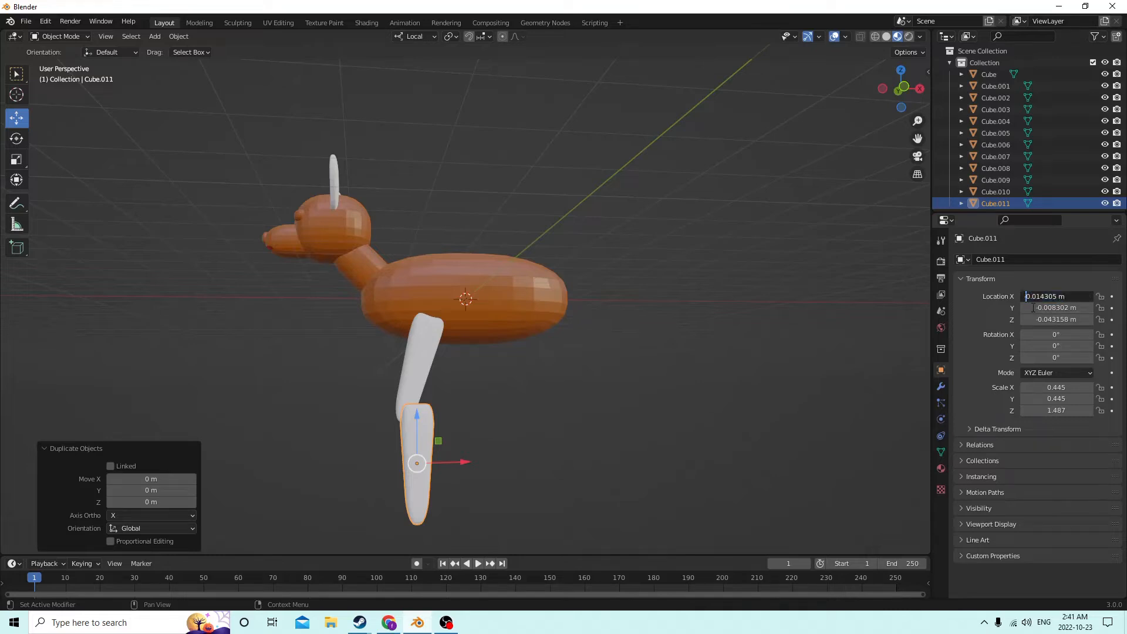
key(Return)
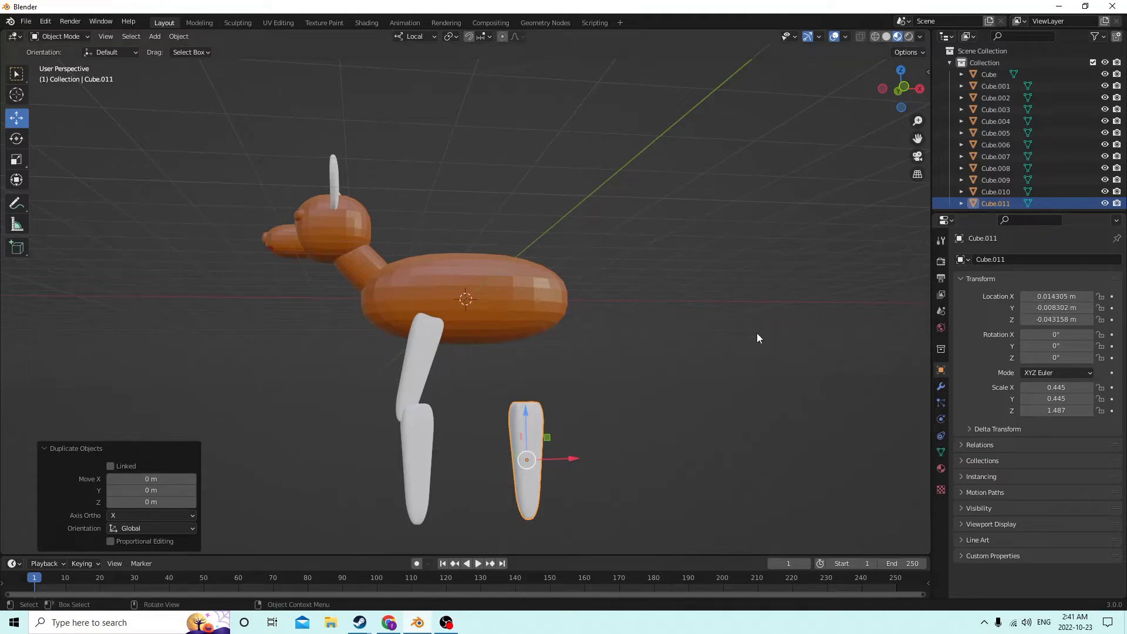
Scale the front leg's lower piece uniformly down to about 0.7 of its size
middle_drag(752, 336, 699, 370)
scroll(699, 396, up, 2)
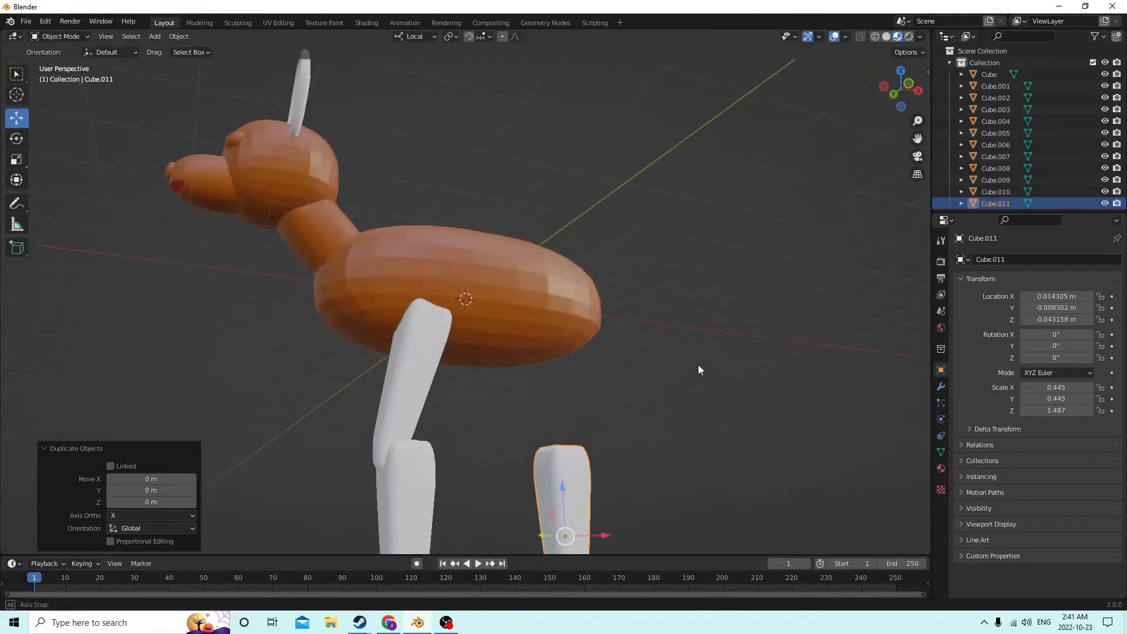
scroll(699, 370, down, 3)
click(435, 444)
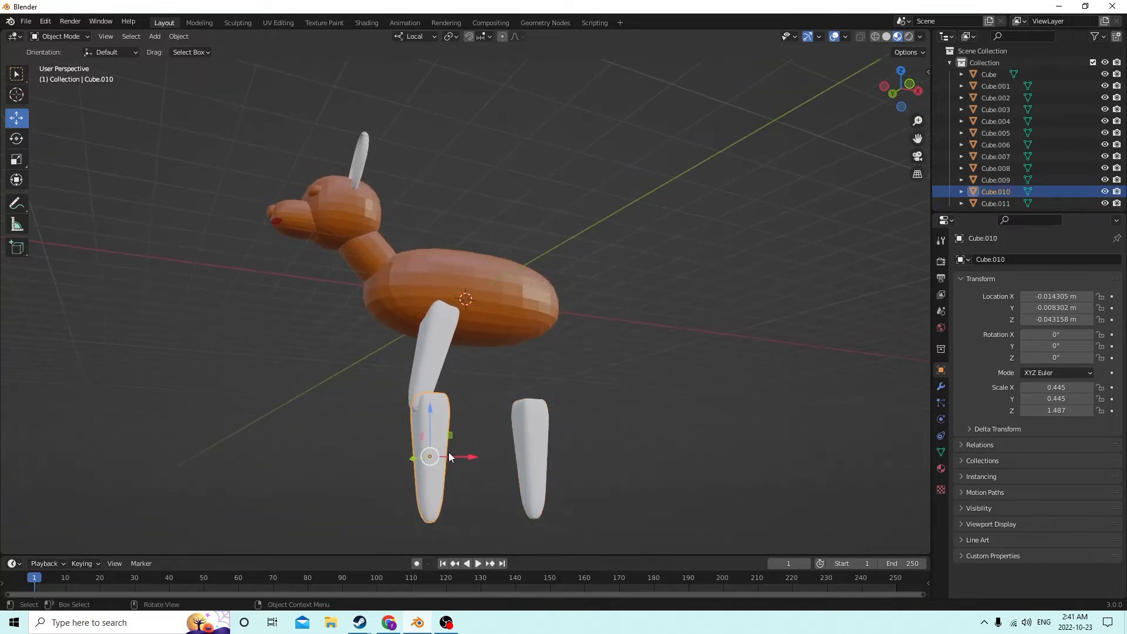
middle_drag(449, 452, 468, 448)
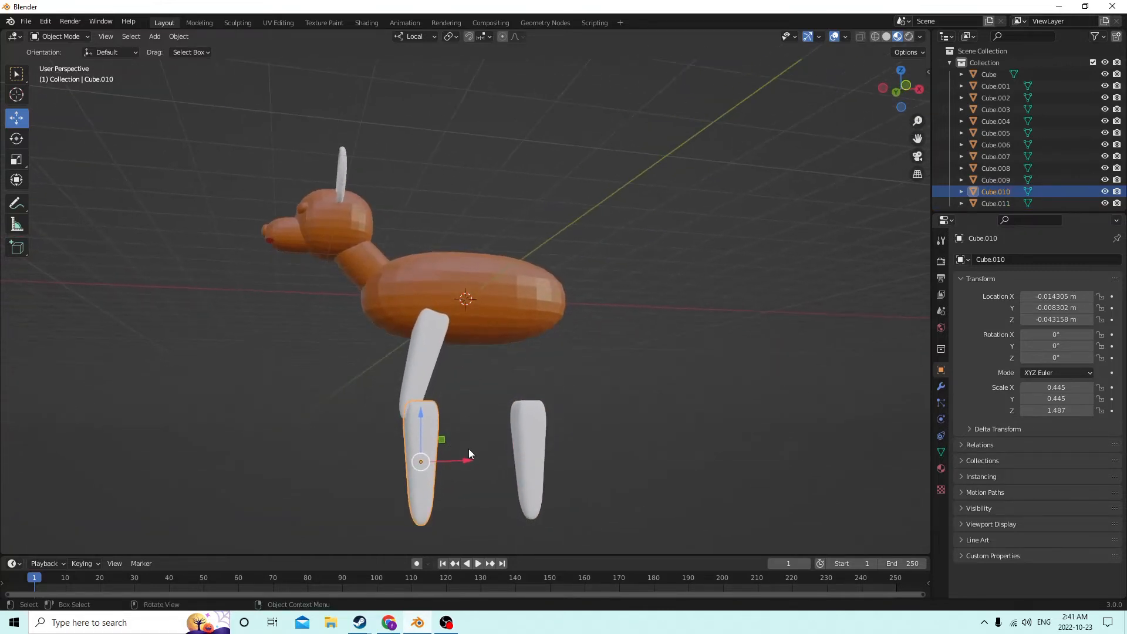
key(s)
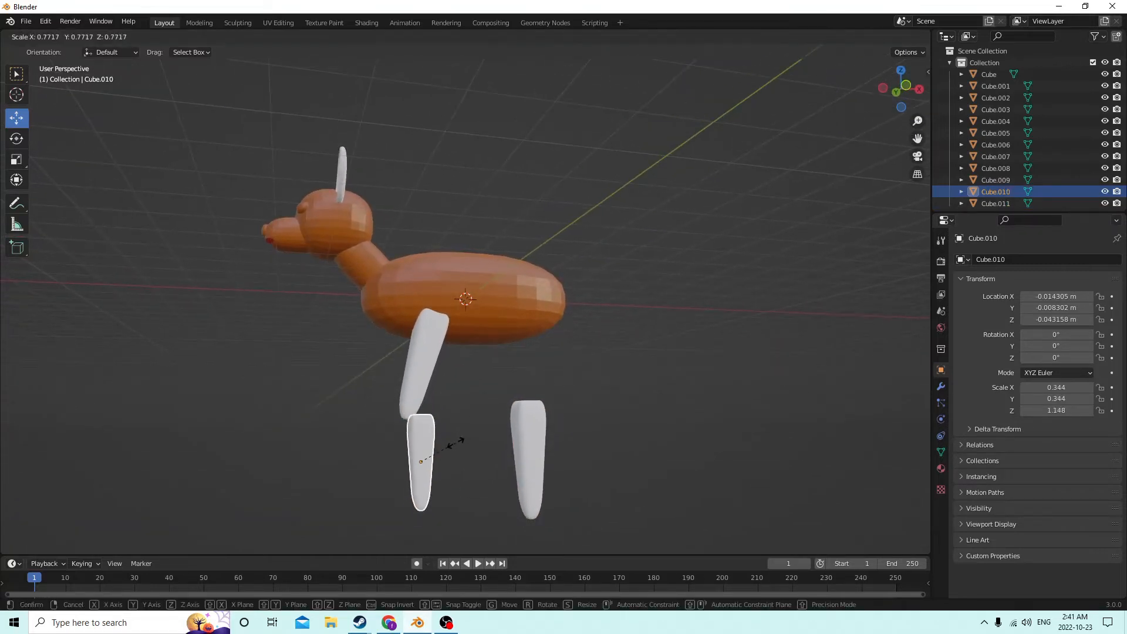
click(450, 442)
middle_drag(449, 442, 428, 451)
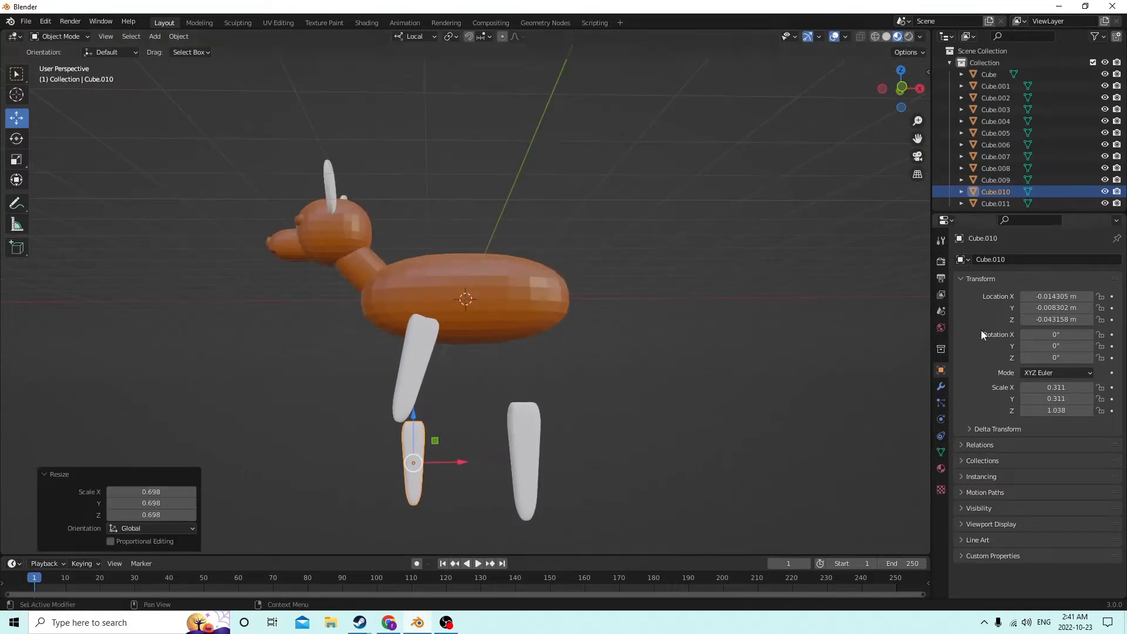
Set the front lower leg piece's Y rotation to -15°
click(403, 365)
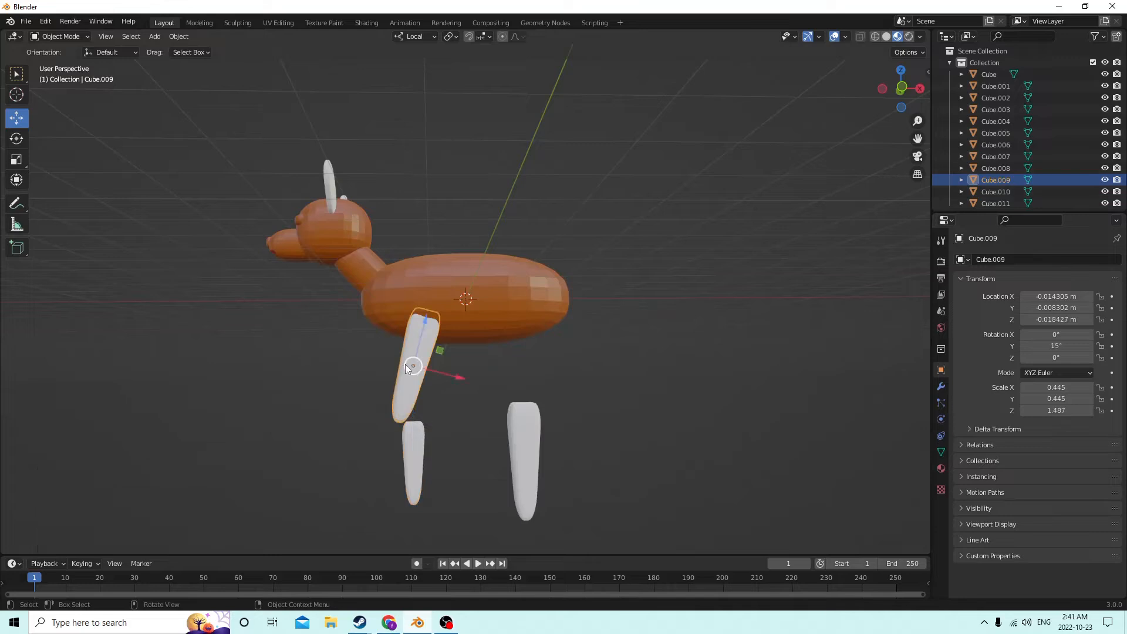
click(409, 461)
click(1063, 347)
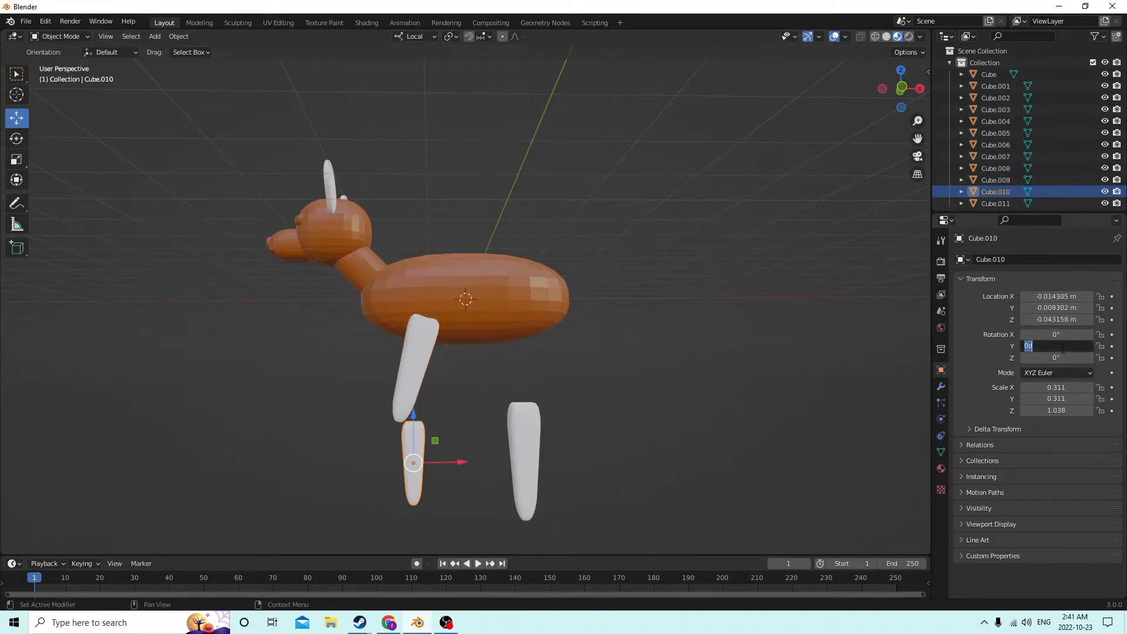
text(-15)
key(Return)
Raise the front lower leg piece along its local axis to meet the upper piece, at about Z -0.0392 m
middle_drag(658, 210, 681, 271)
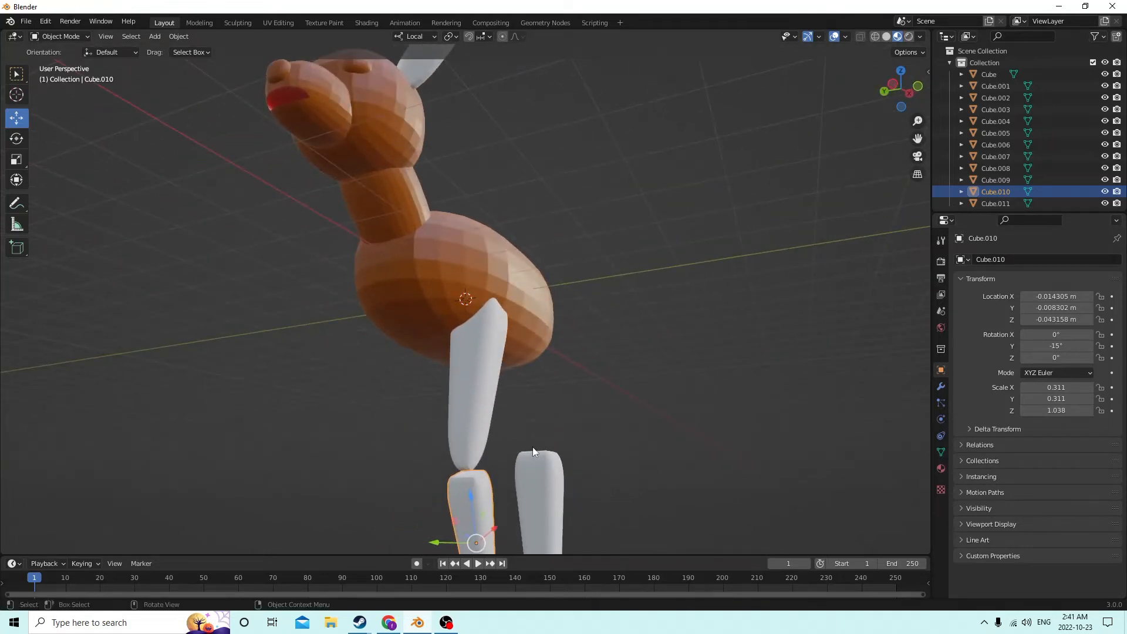
middle_drag(533, 451, 426, 441)
drag(366, 488, 368, 460)
drag(428, 498, 428, 488)
middle_drag(428, 488, 383, 500)
drag(375, 474, 380, 451)
middle_drag(380, 451, 419, 460)
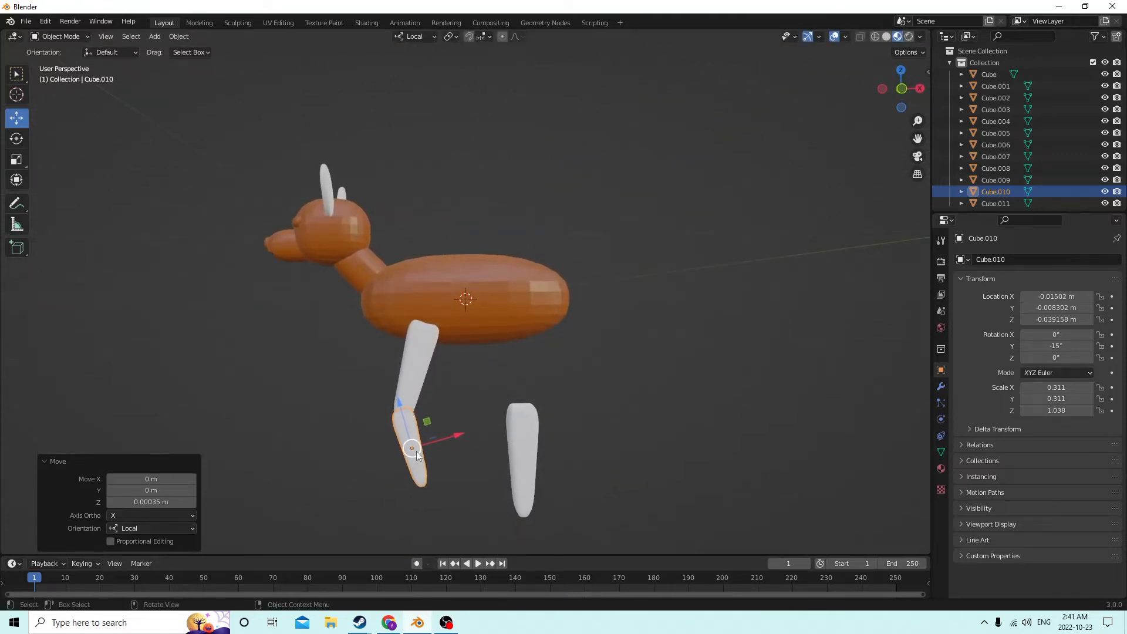
Duplicate the front lower leg piece in place, and raise the rear leg piece about 0.025 m to join the body
key(shift+d)
right_click(491, 421)
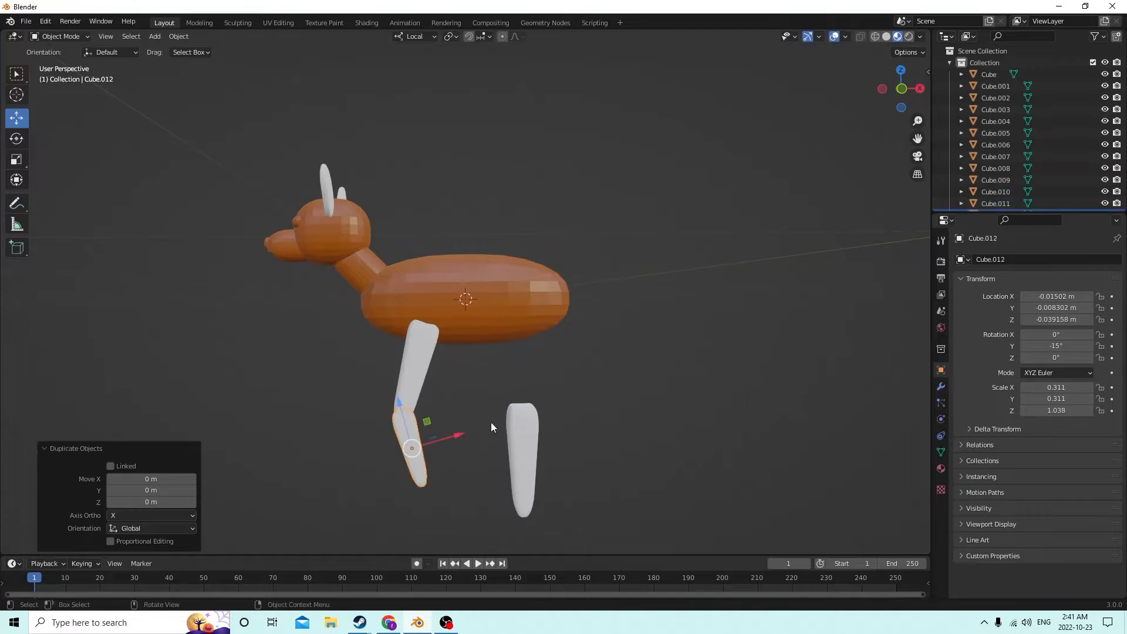
middle_drag(495, 420, 513, 386)
click(534, 415)
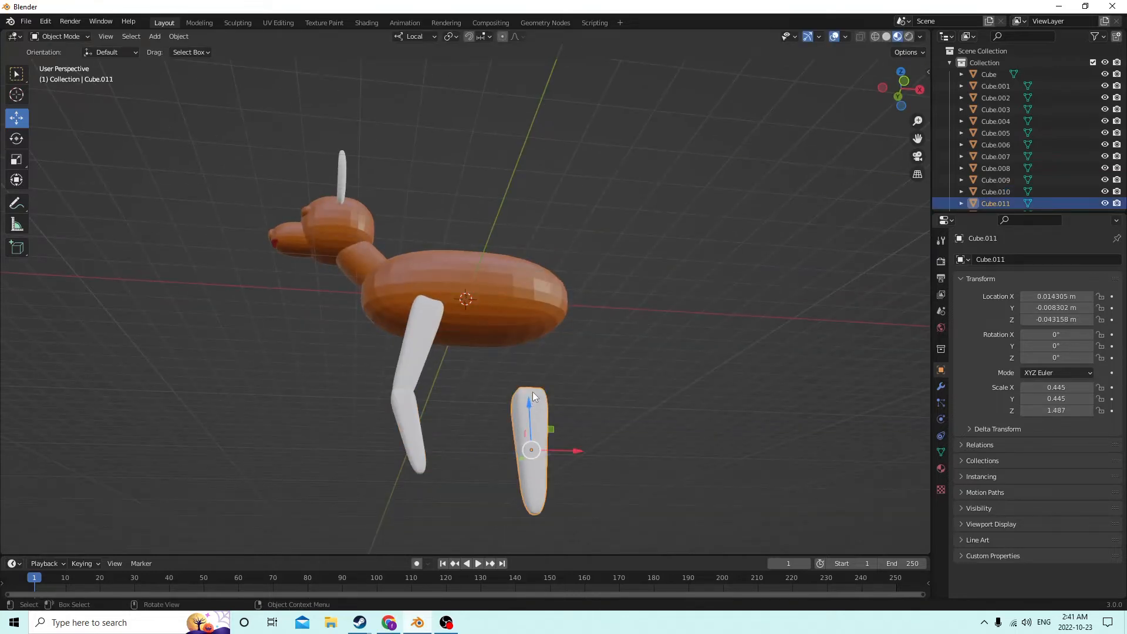
drag(528, 406, 514, 306)
right_click(509, 320)
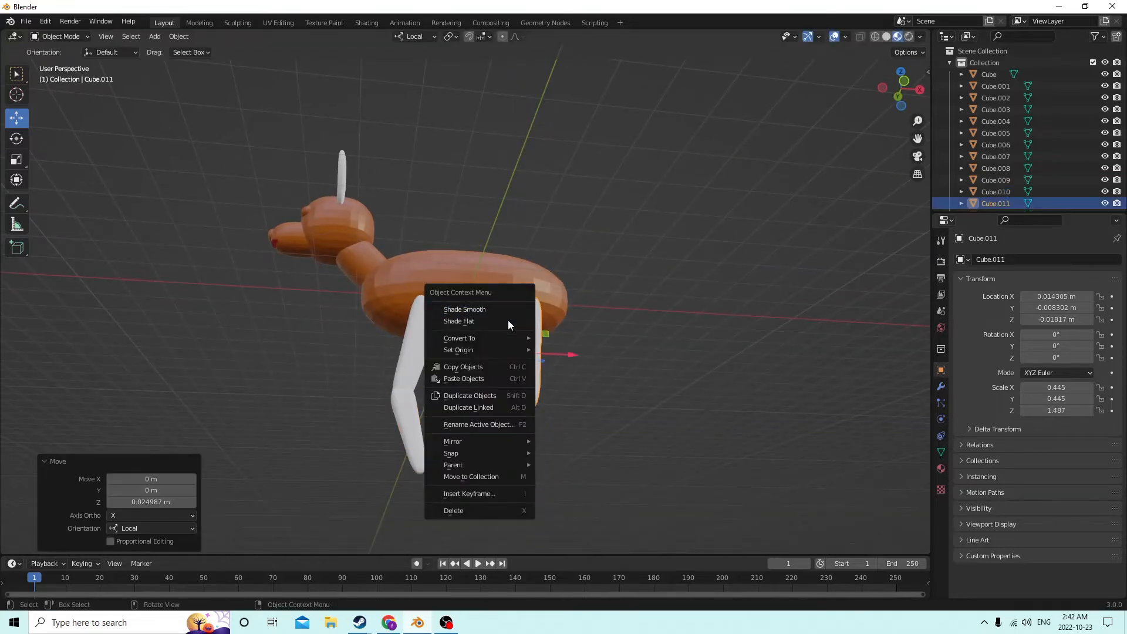
middle_drag(688, 315, 431, 442)
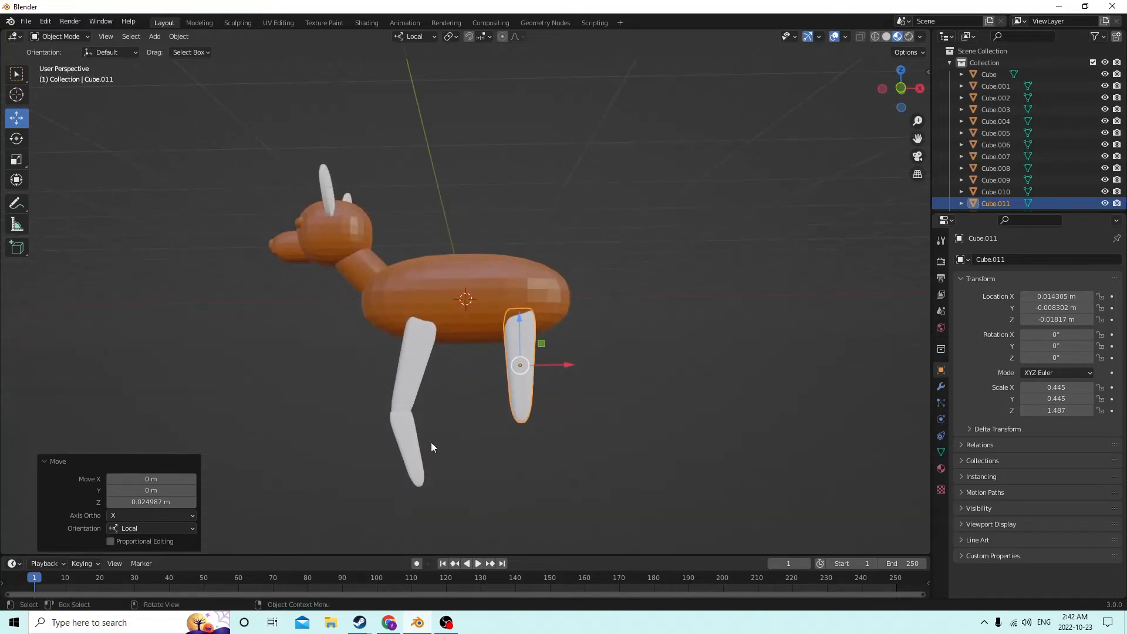
Set the duplicated lower leg piece's Y rotation to 0°
click(414, 451)
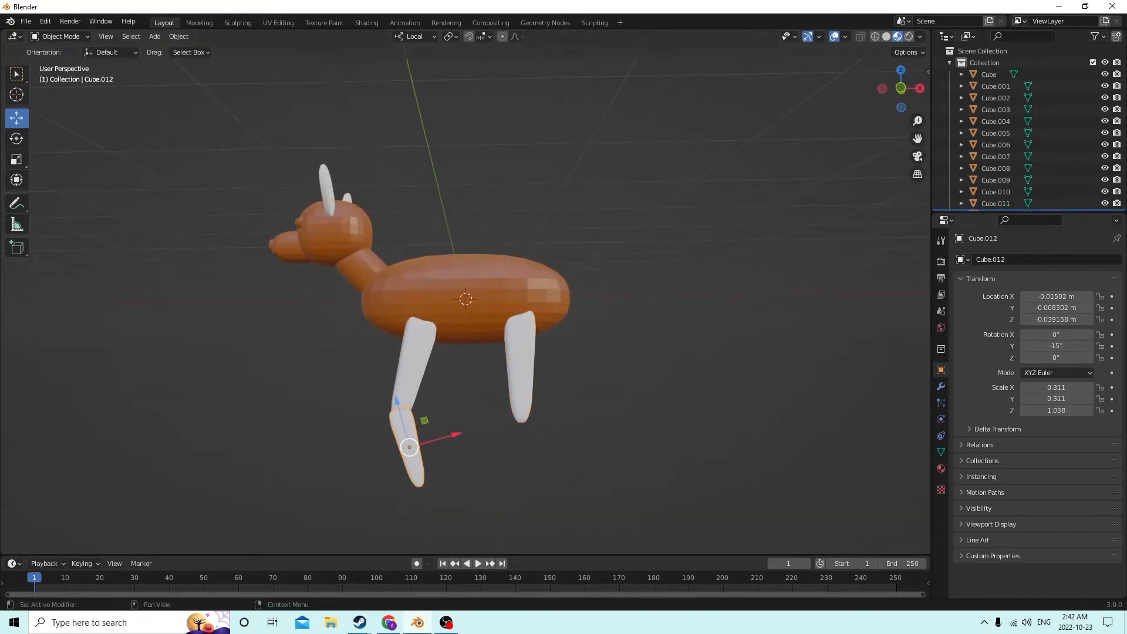
click(1060, 348)
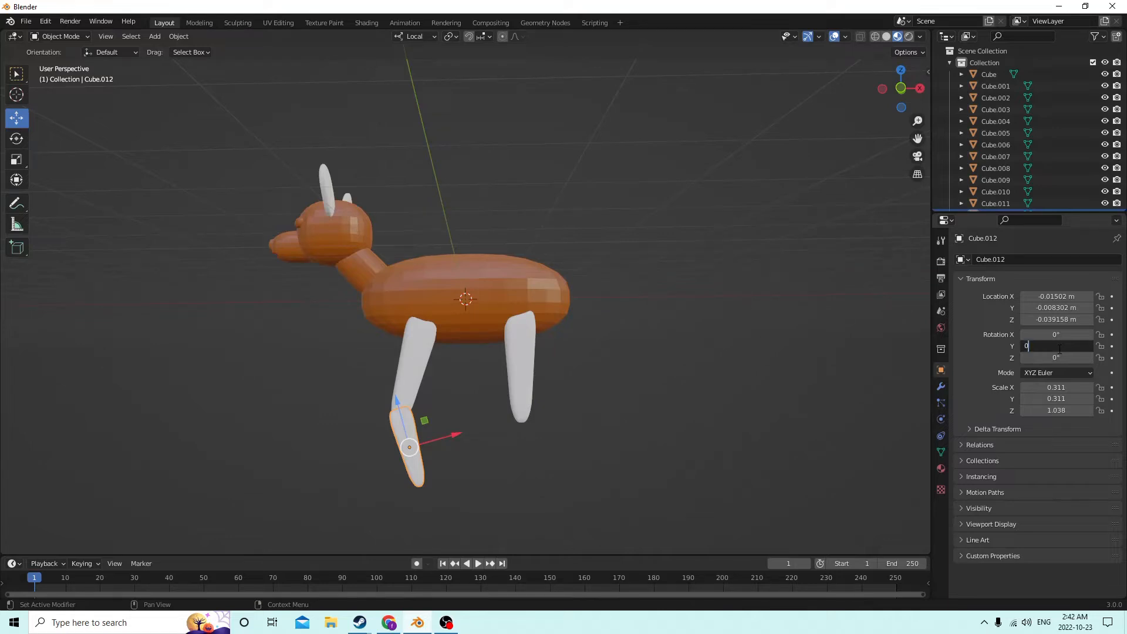
text(0)
key(Return)
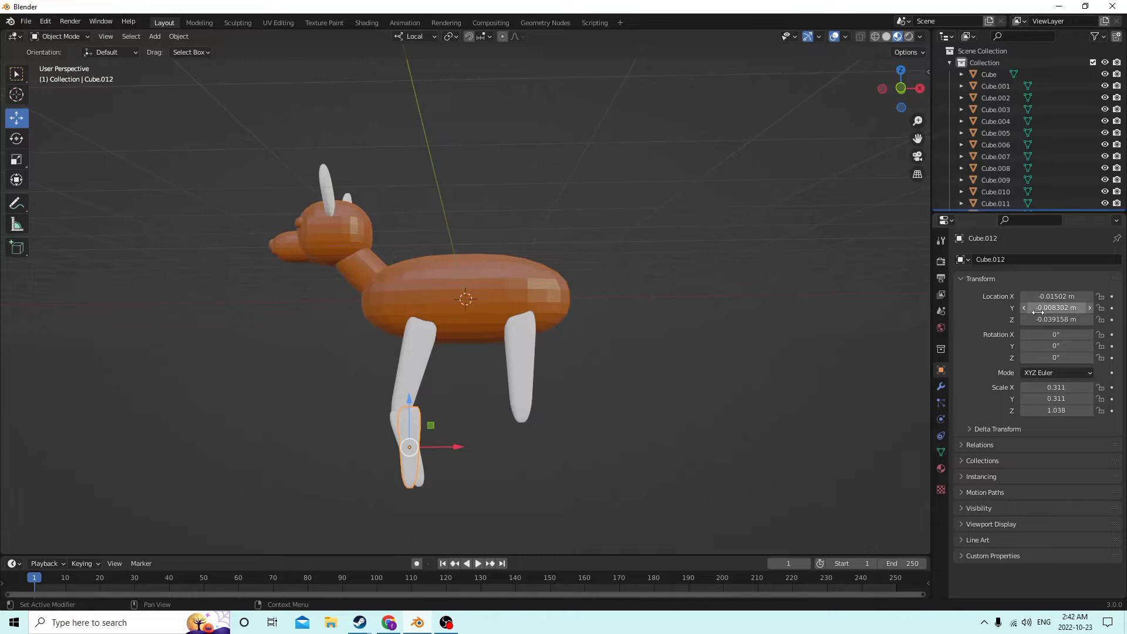
Make the duplicated lower piece's X location positive to place it beneath the rear upper leg
click(459, 450)
click(1037, 296)
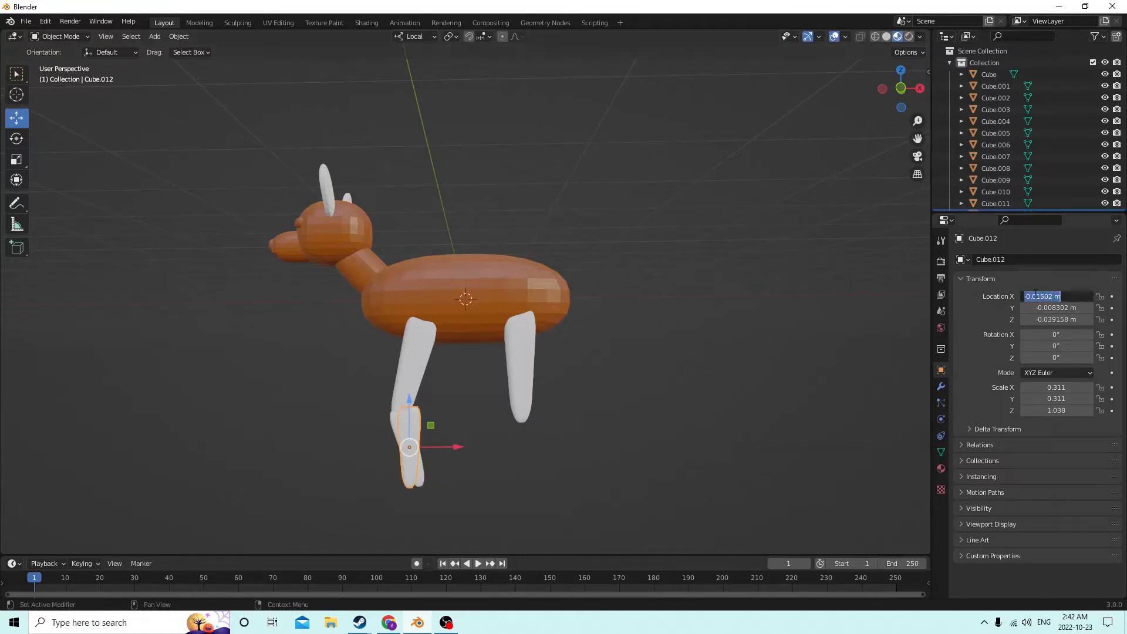
click(1027, 297)
key(Return)
middle_drag(706, 319, 437, 351)
Try to shift the front upper leg piece along its local Z axis
scroll(723, 321, up, 2)
click(414, 491)
scroll(416, 491, down, 2)
click(412, 379)
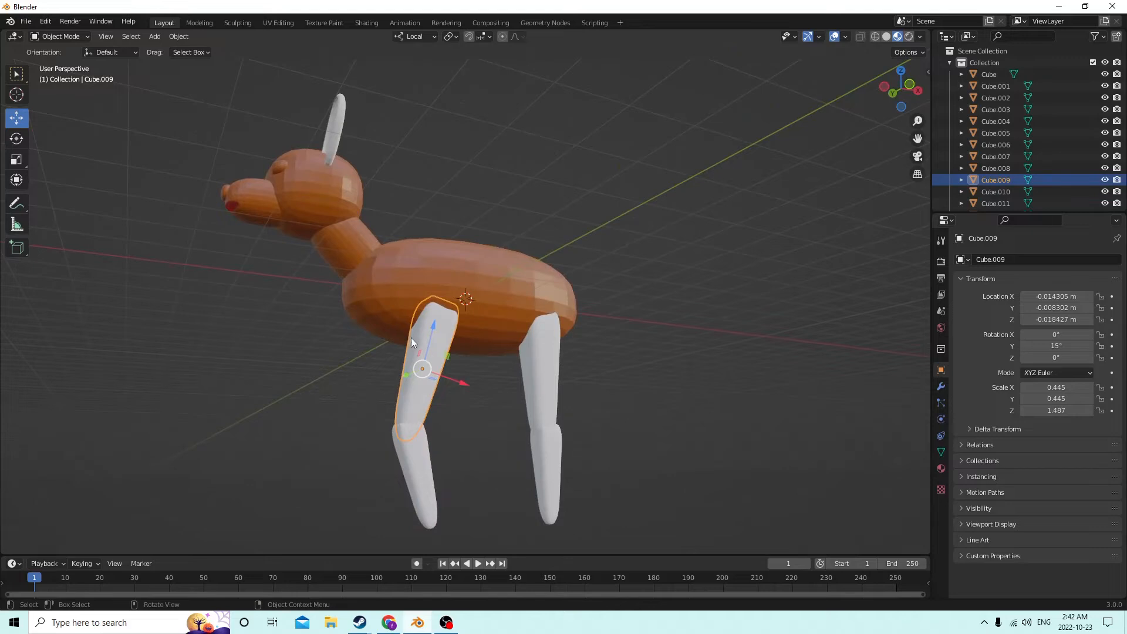
drag(437, 319, 436, 318)
middle_drag(436, 318, 386, 332)
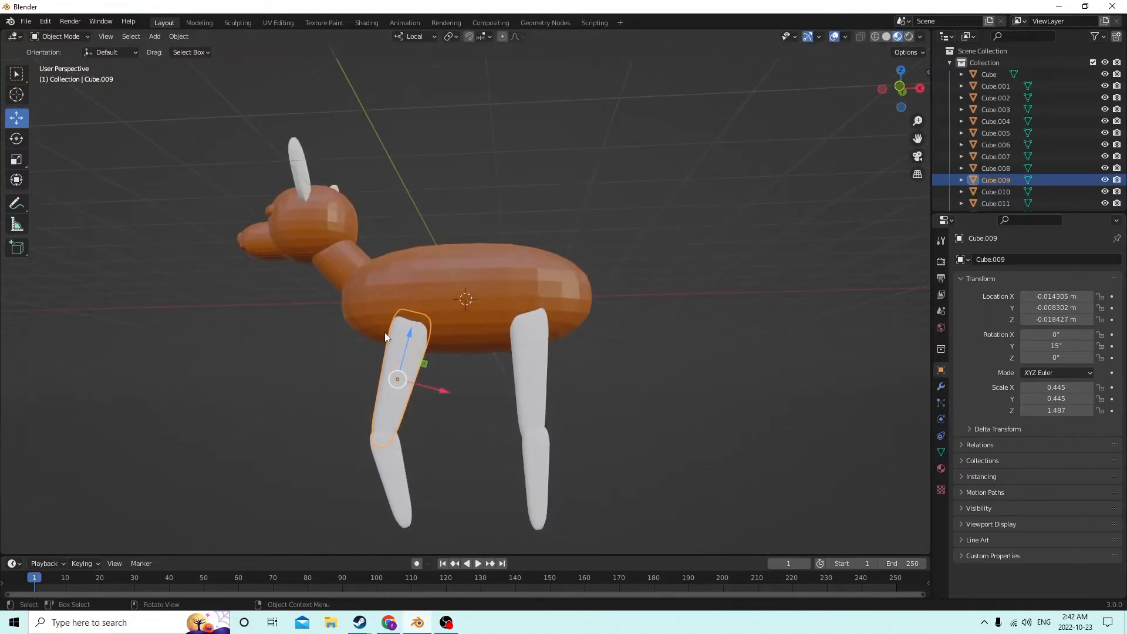
Move the rear upper leg piece to X 0.015048 m and lower it slightly over the lower segment, to about Z -0.0188 m
click(532, 342)
middle_drag(532, 341, 534, 367)
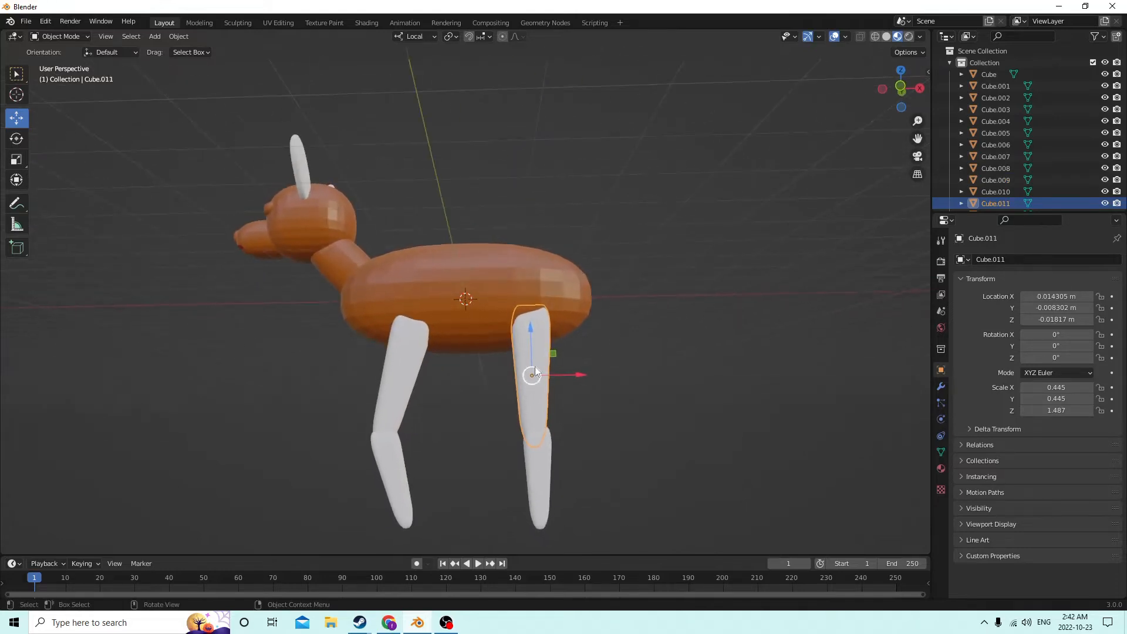
drag(585, 381, 590, 379)
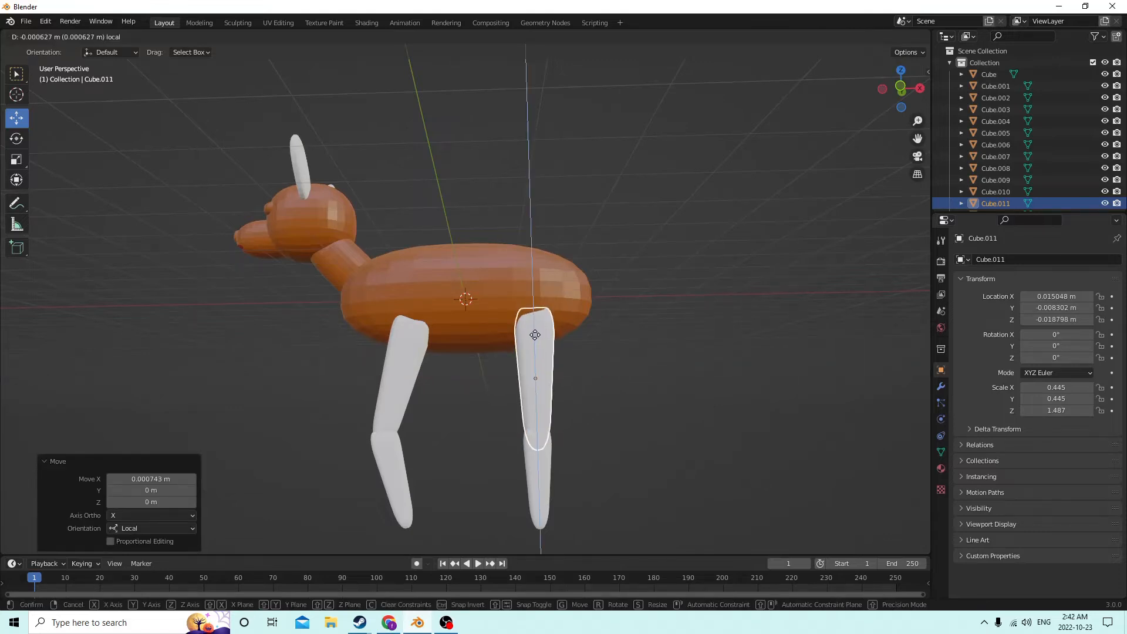
middle_drag(536, 336, 495, 433)
Lower the front upper leg piece along its local Z axis to about Z -0.0194 m, and deselect it
click(411, 356)
middle_drag(439, 428, 551, 395)
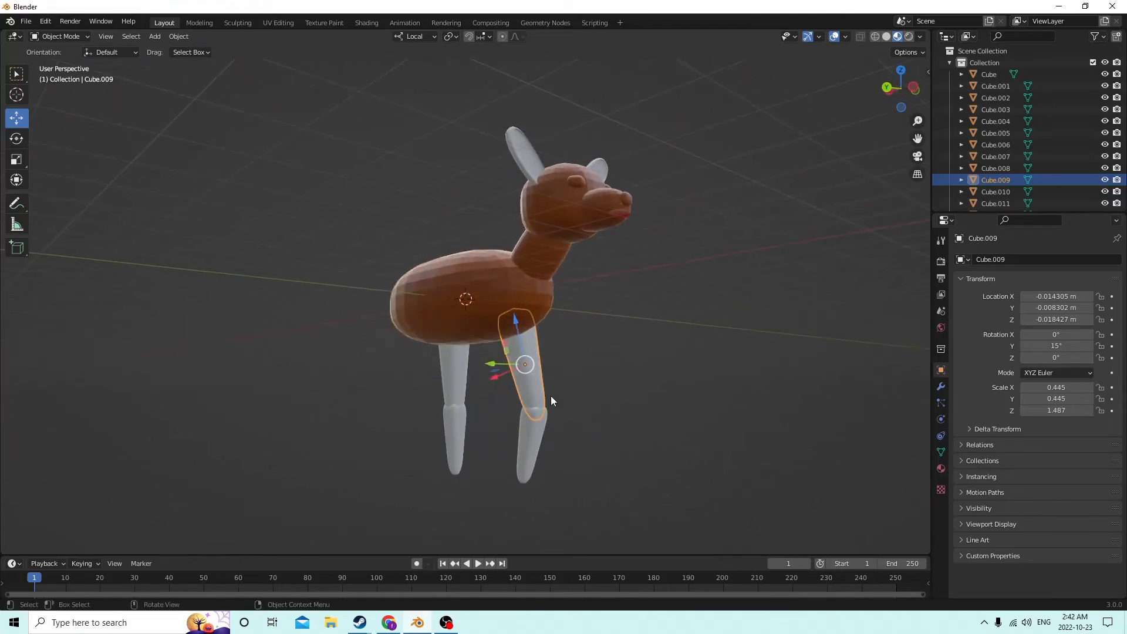
drag(517, 320, 519, 324)
middle_drag(519, 323, 334, 339)
middle_drag(541, 339, 687, 410)
click(652, 328)
scroll(628, 361, down, 8)
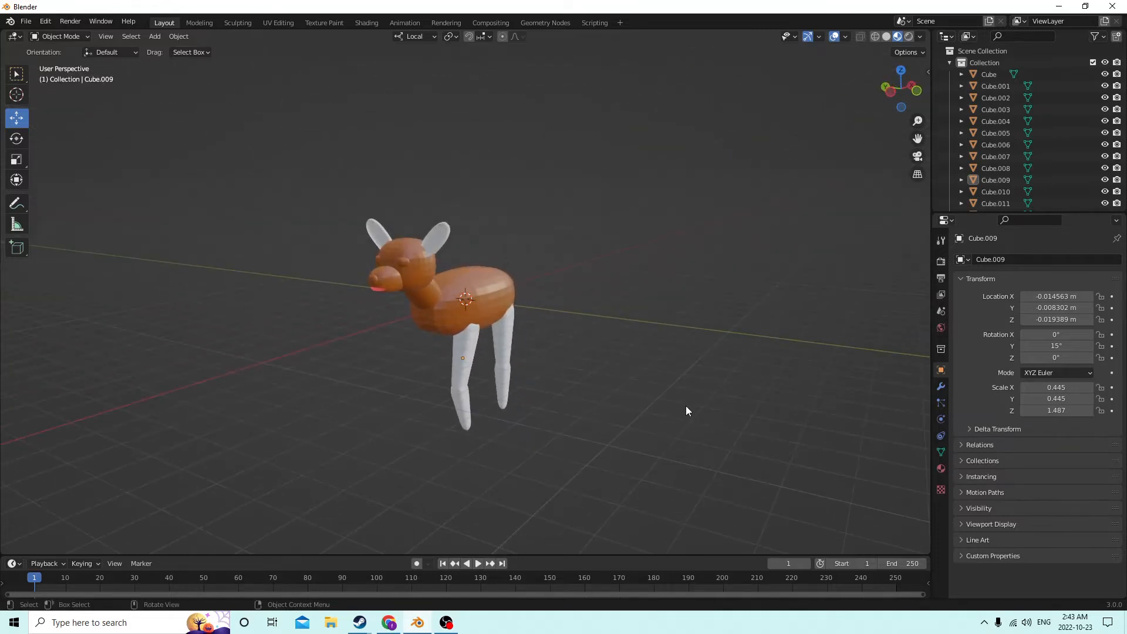
Add a cube and move it clear of the deer, to about -0.059 m in Y and -0.039 m in Z
key(shift+a)
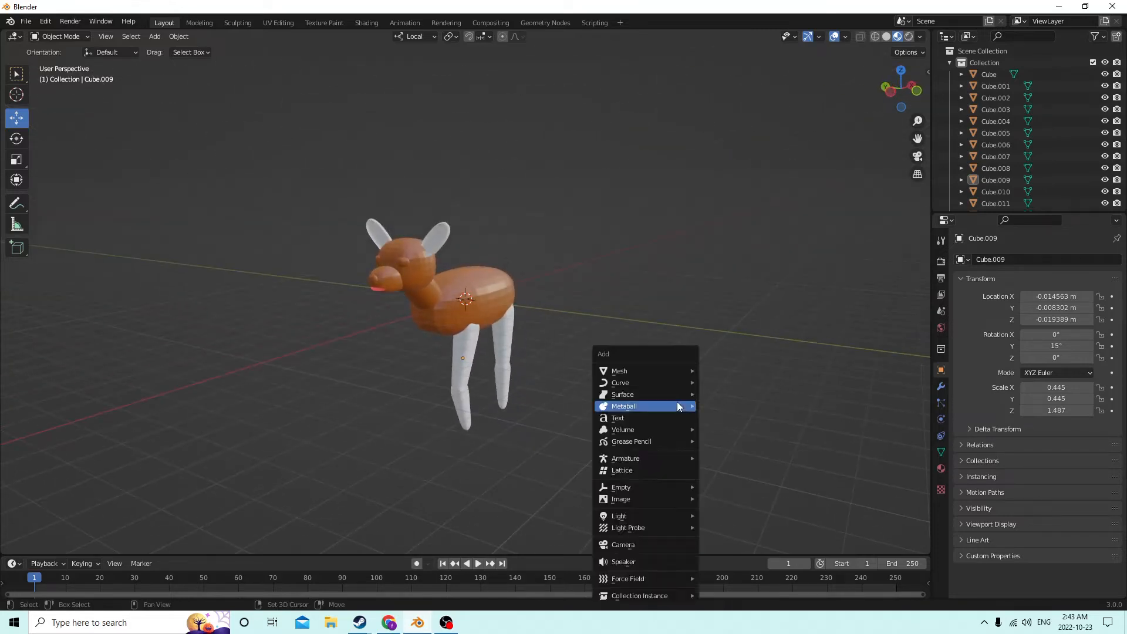
mouse_move(690, 371)
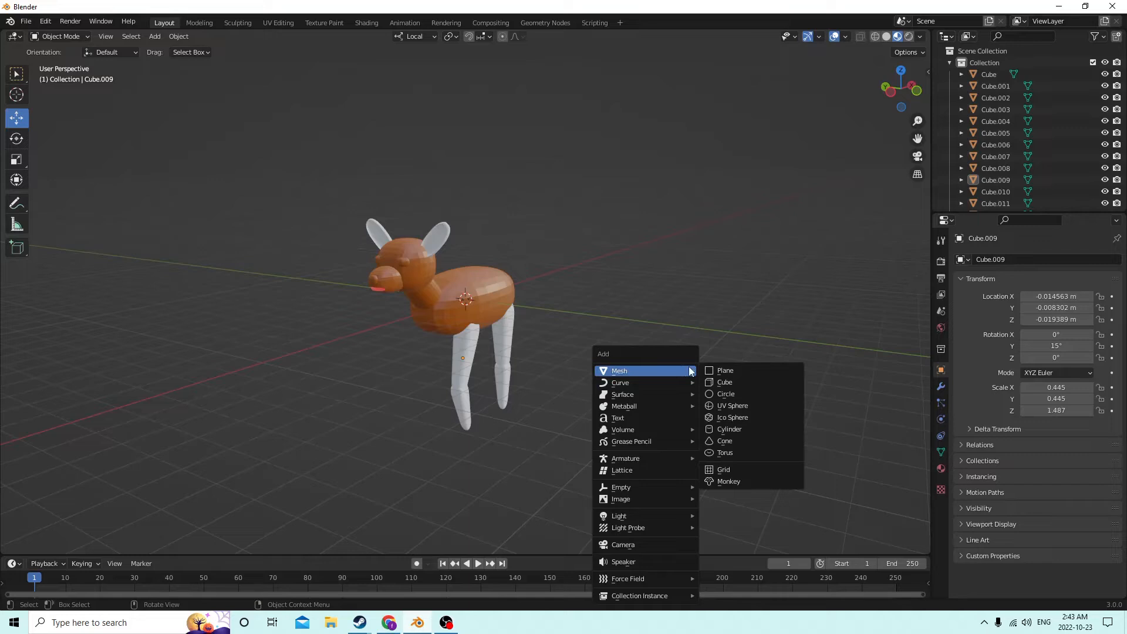
click(726, 382)
middle_drag(730, 390, 561, 346)
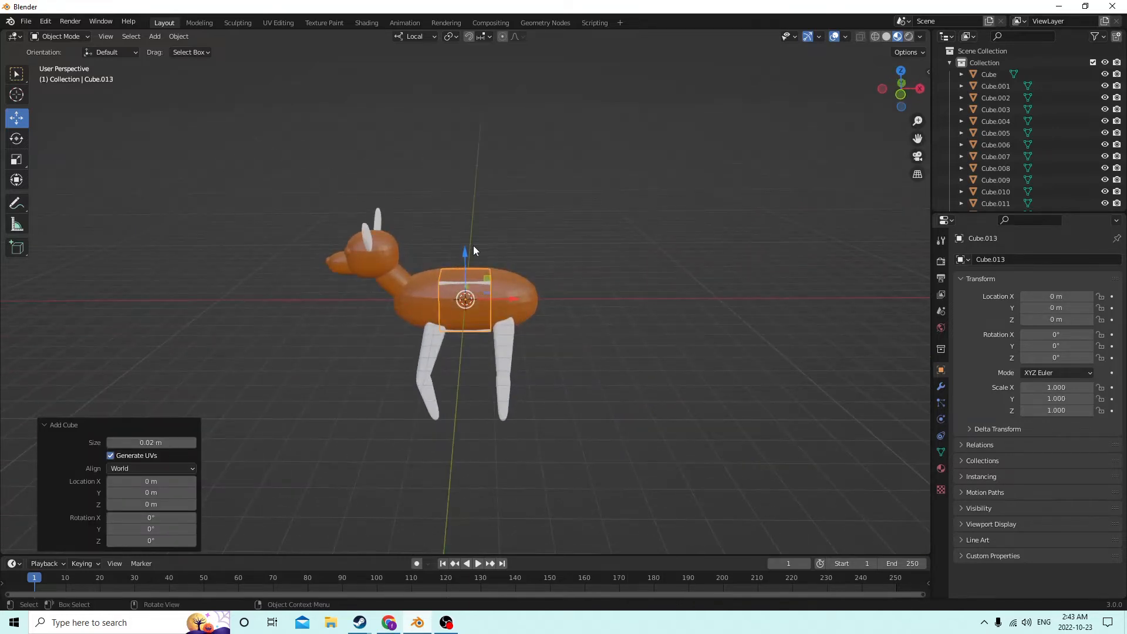
drag(473, 246, 471, 346)
middle_drag(471, 345, 597, 381)
drag(425, 358, 560, 386)
middle_drag(556, 365, 491, 354)
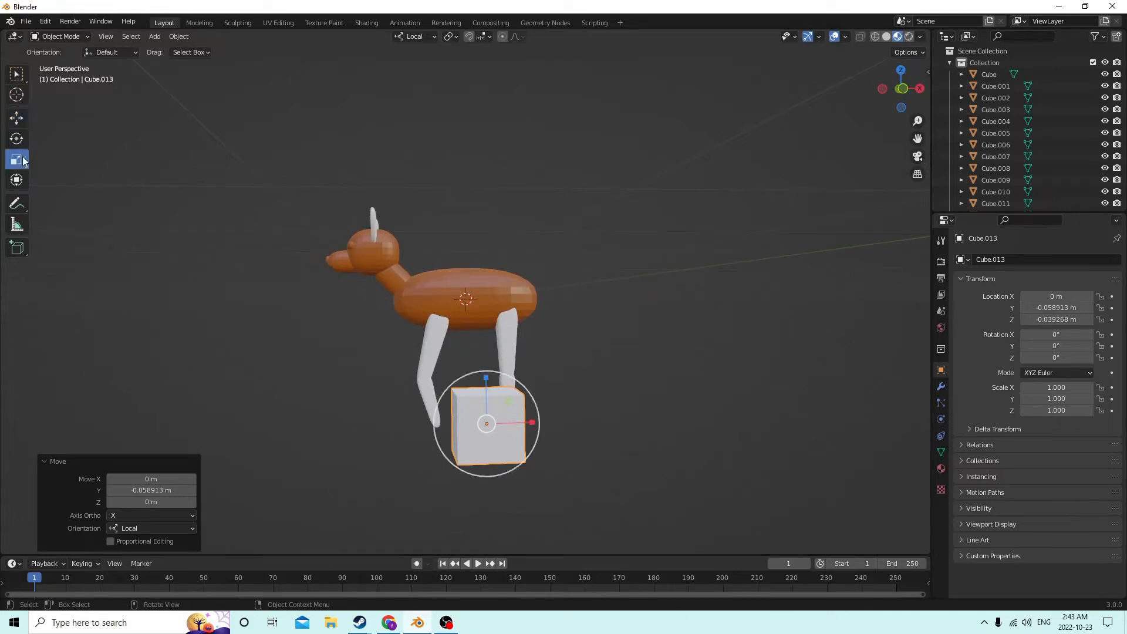
Flatten the cube to a Z scale of about 0.284 and duplicate it in place with a Z scale of about 0.364
drag(483, 375, 485, 418)
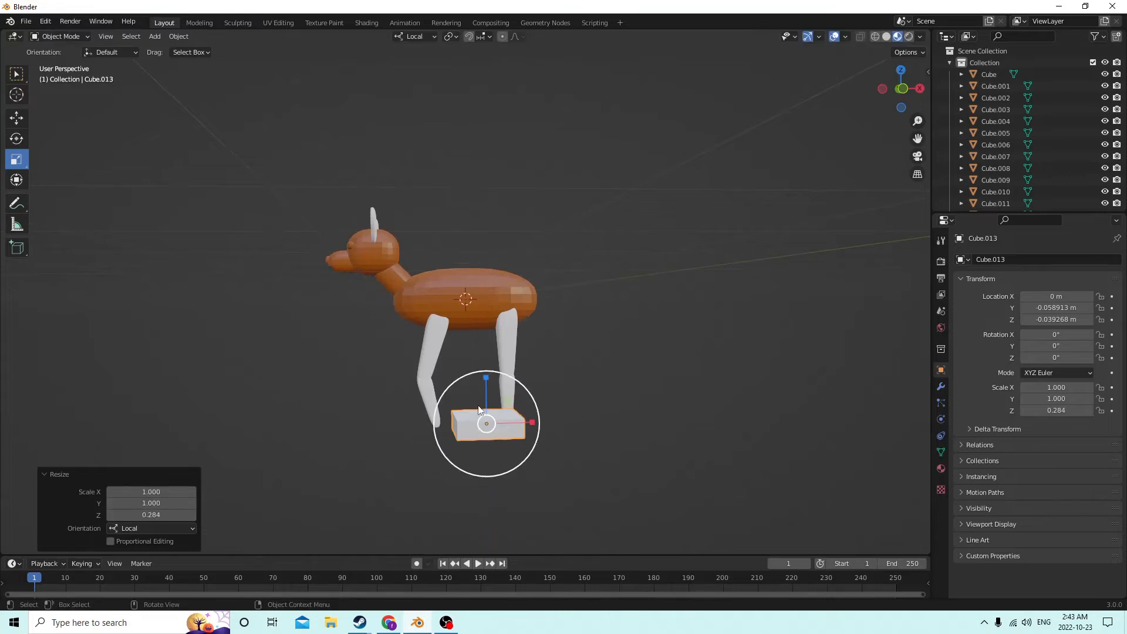
middle_drag(486, 418, 562, 456)
key(shift+d)
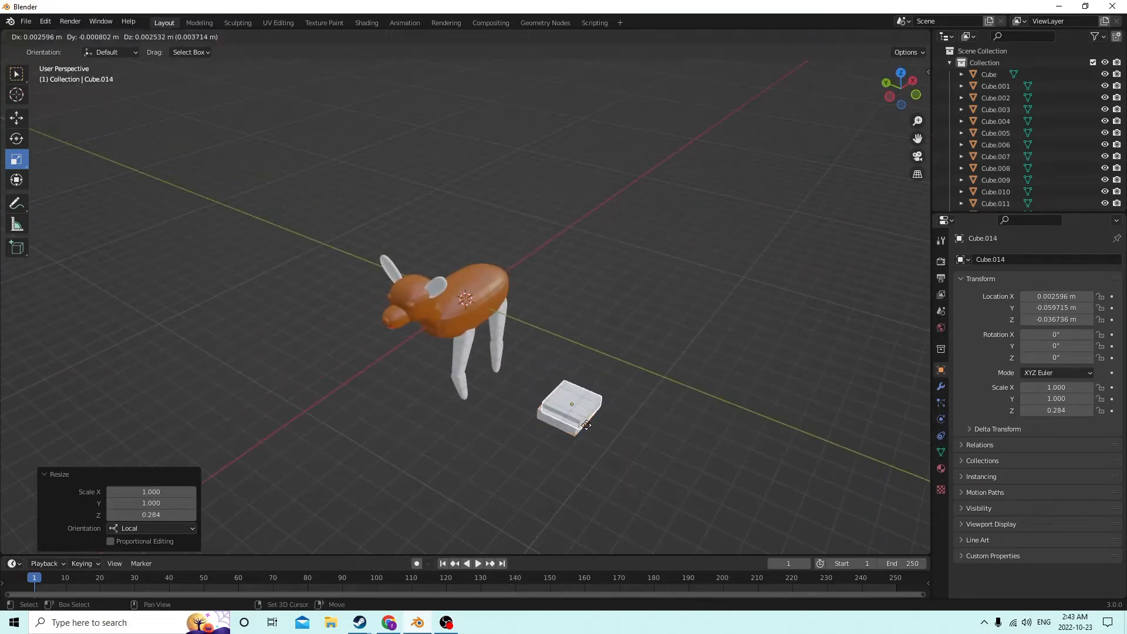
right_click(632, 399)
middle_drag(632, 400, 499, 367)
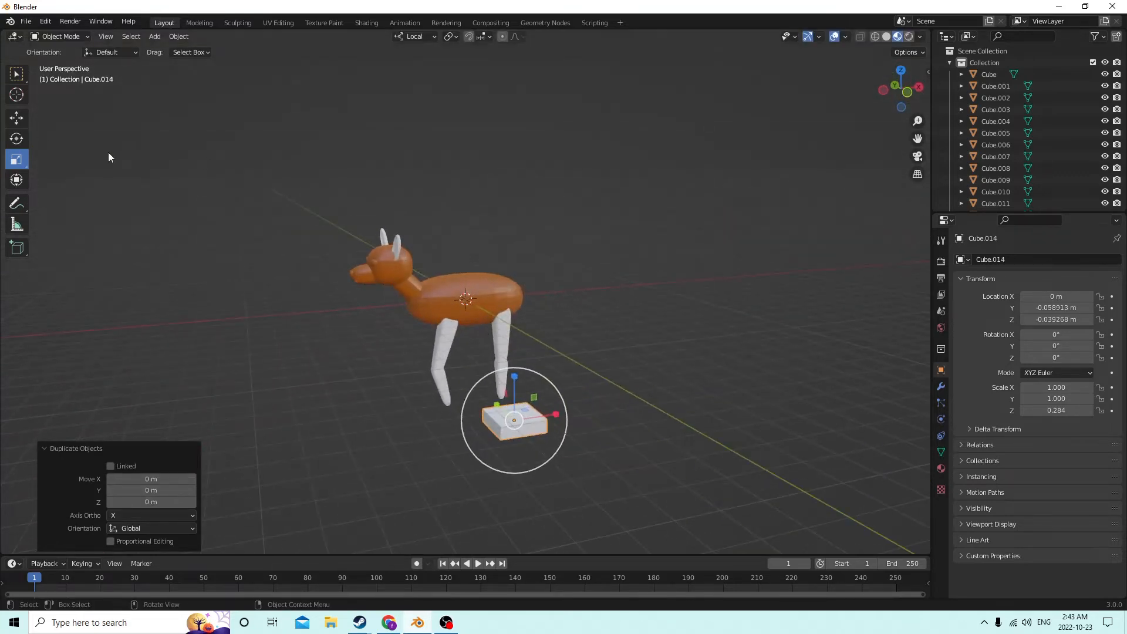
drag(514, 377, 510, 365)
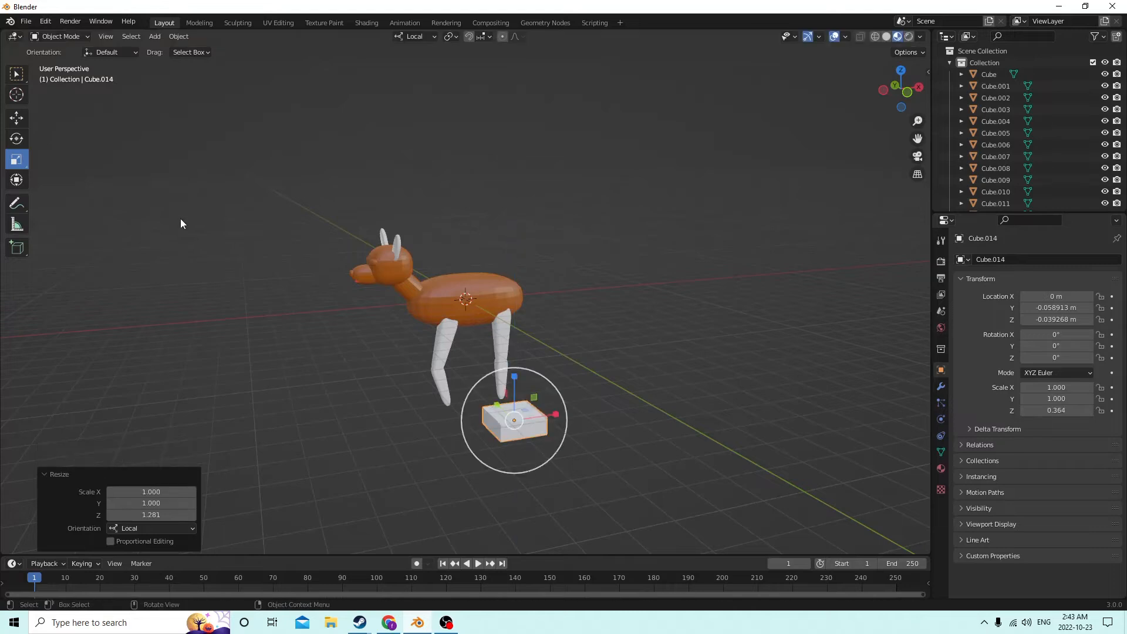
Move the thicker duplicate about -0.019 m along X and rotate it 45° about Z
click(17, 118)
drag(546, 408, 517, 428)
middle_drag(517, 427, 501, 434)
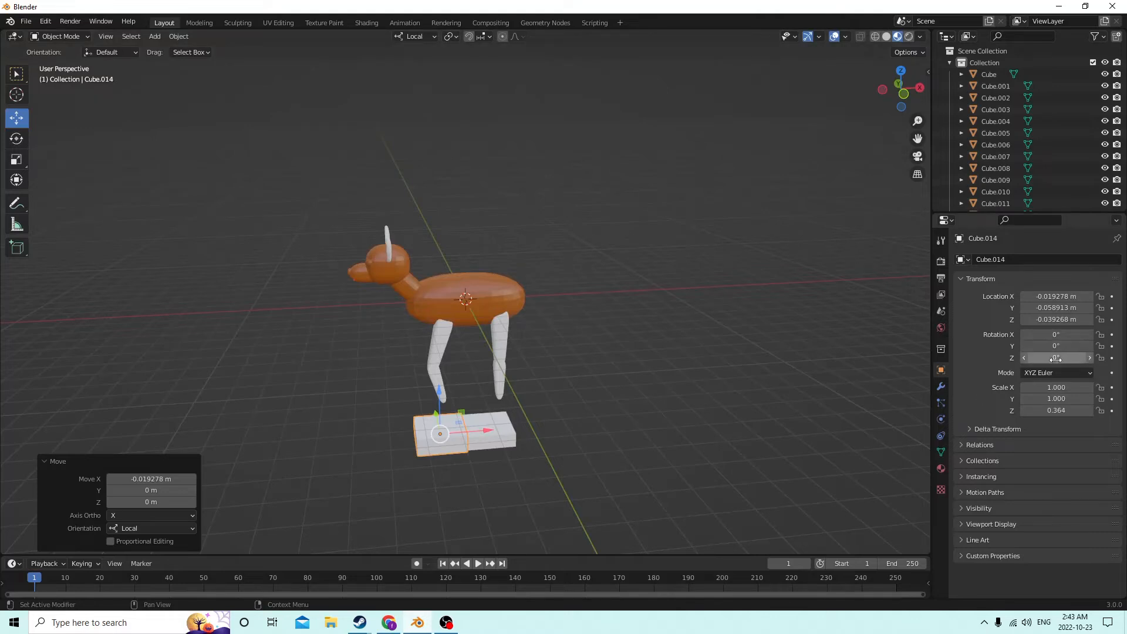
key(Return)
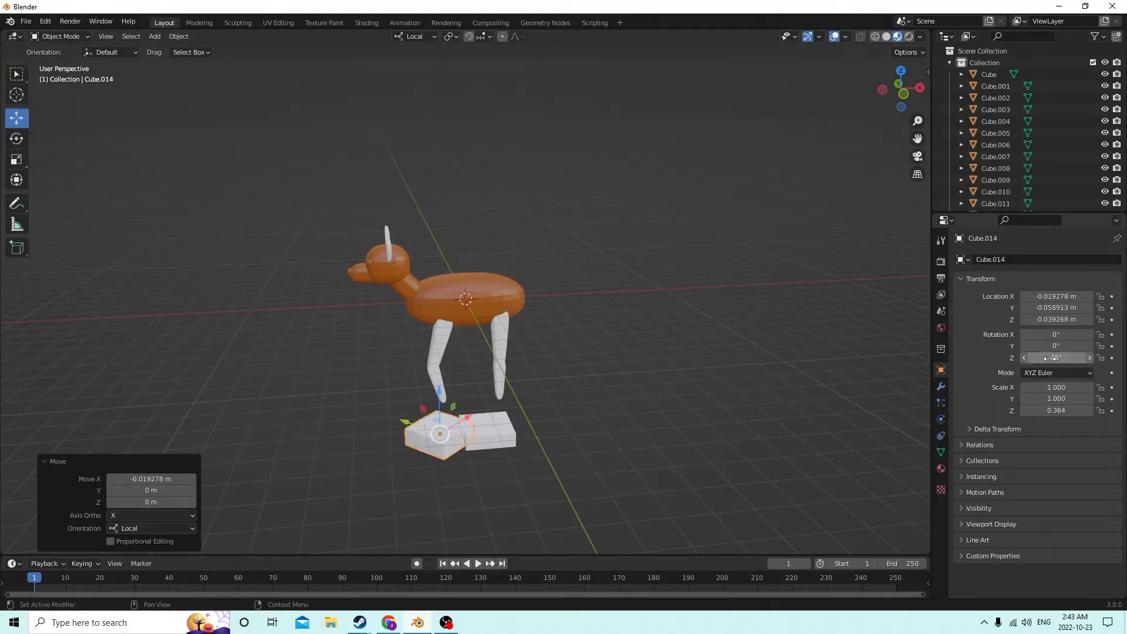
Subtract the rotated duplicate from the flat cube with an Auto Boolean Difference to cut a V-shaped notch
middle_drag(687, 344, 610, 418)
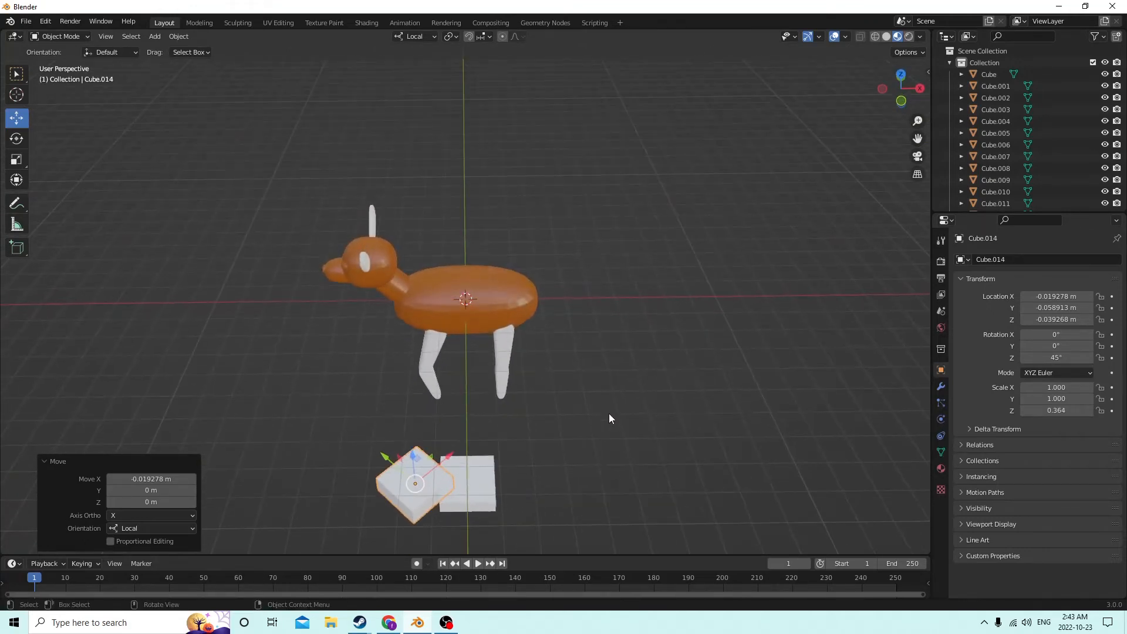
click(471, 477)
middle_drag(471, 460, 500, 340)
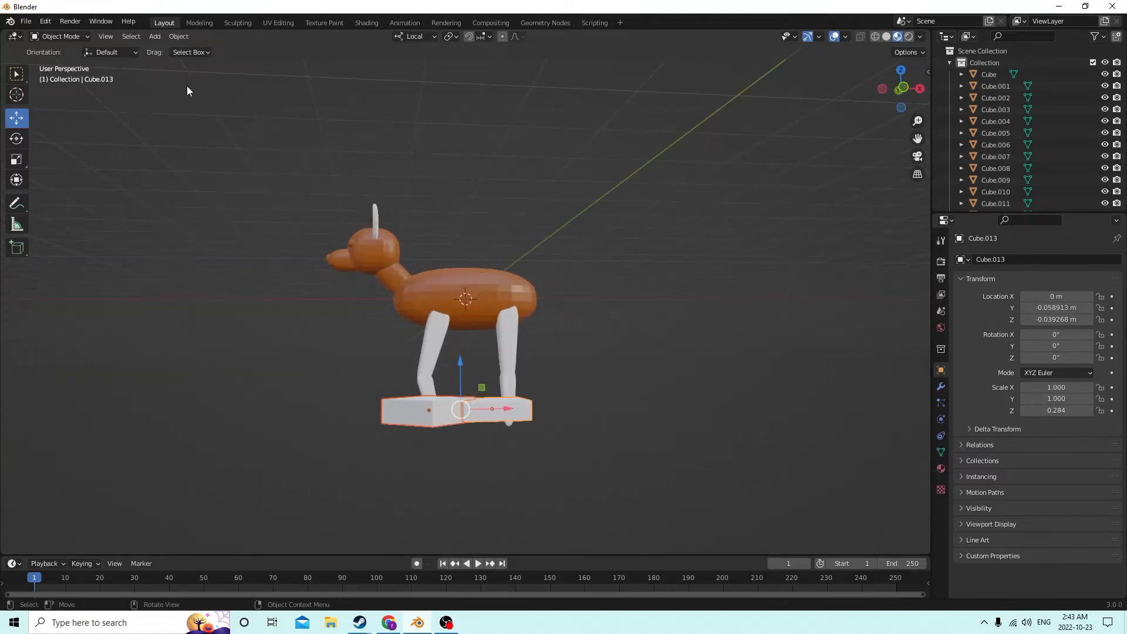
click(179, 36)
mouse_move(235, 426)
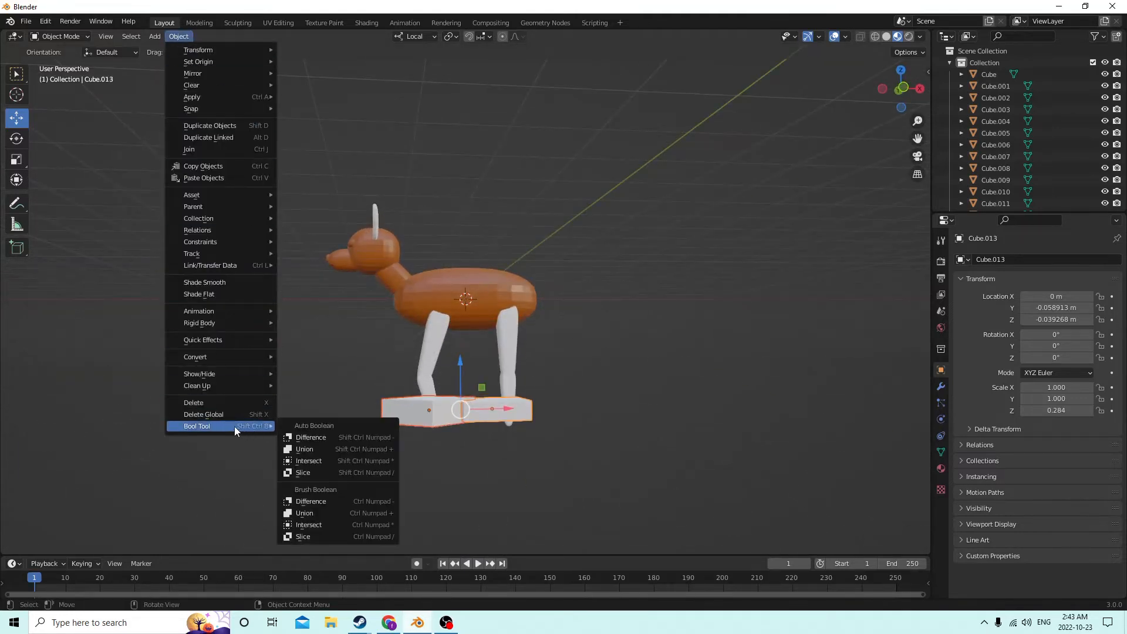
click(307, 438)
middle_drag(290, 390, 471, 455)
Bevel the vertical corner edges of the notched block with 6 segments and a width of about 0.0022 m
key(Tab)
click(545, 489)
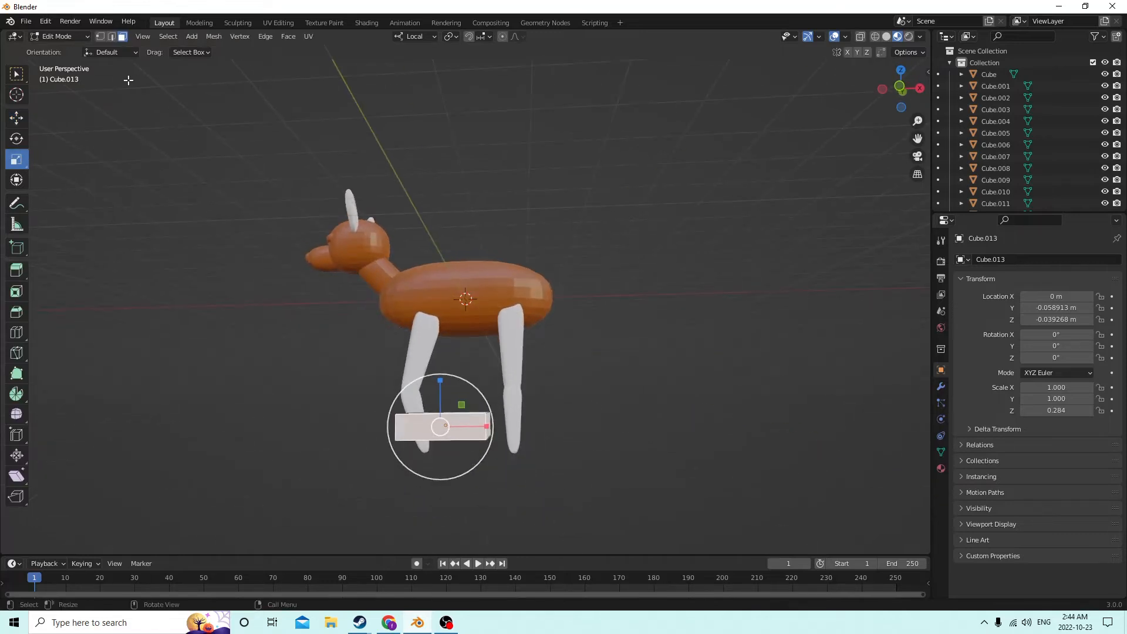
click(479, 423)
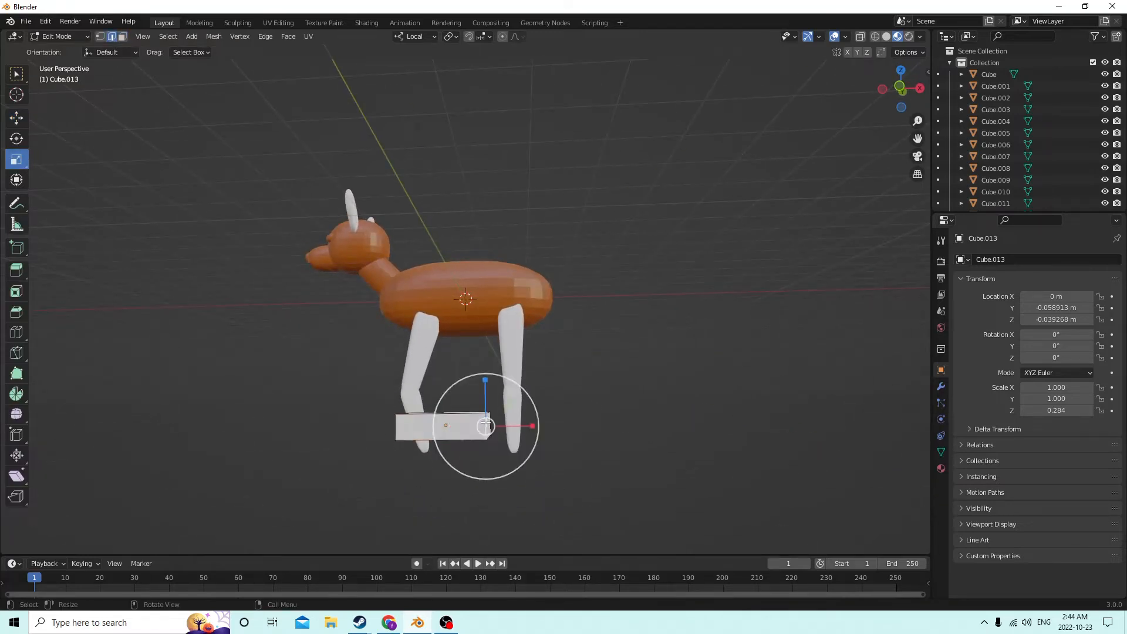
middle_drag(422, 410, 459, 407)
middle_drag(522, 432, 566, 437)
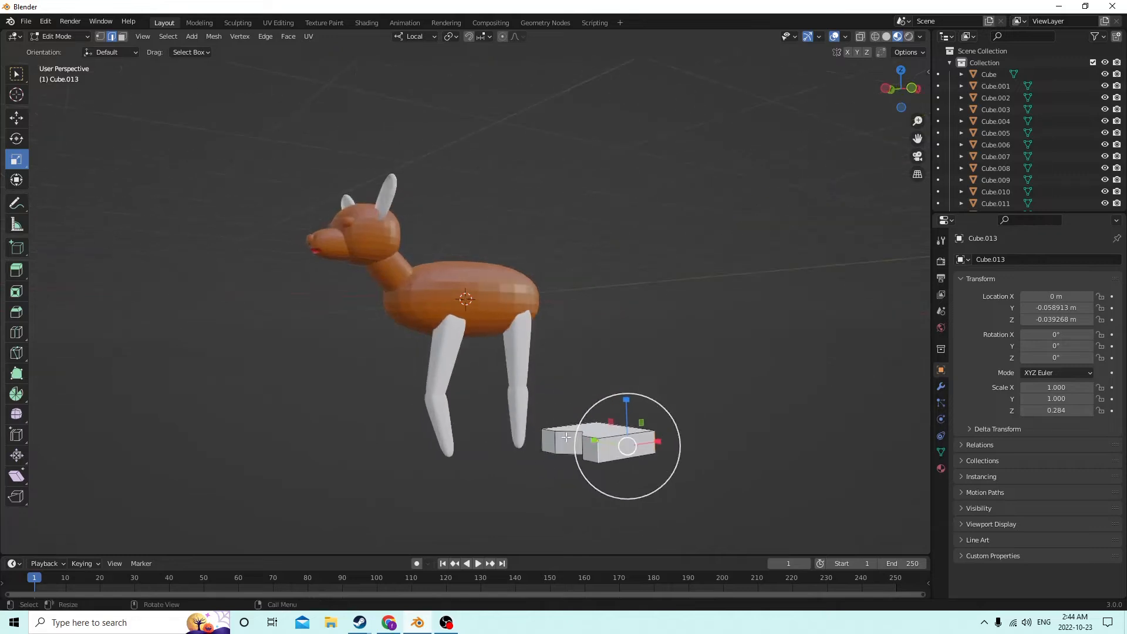
click(572, 447)
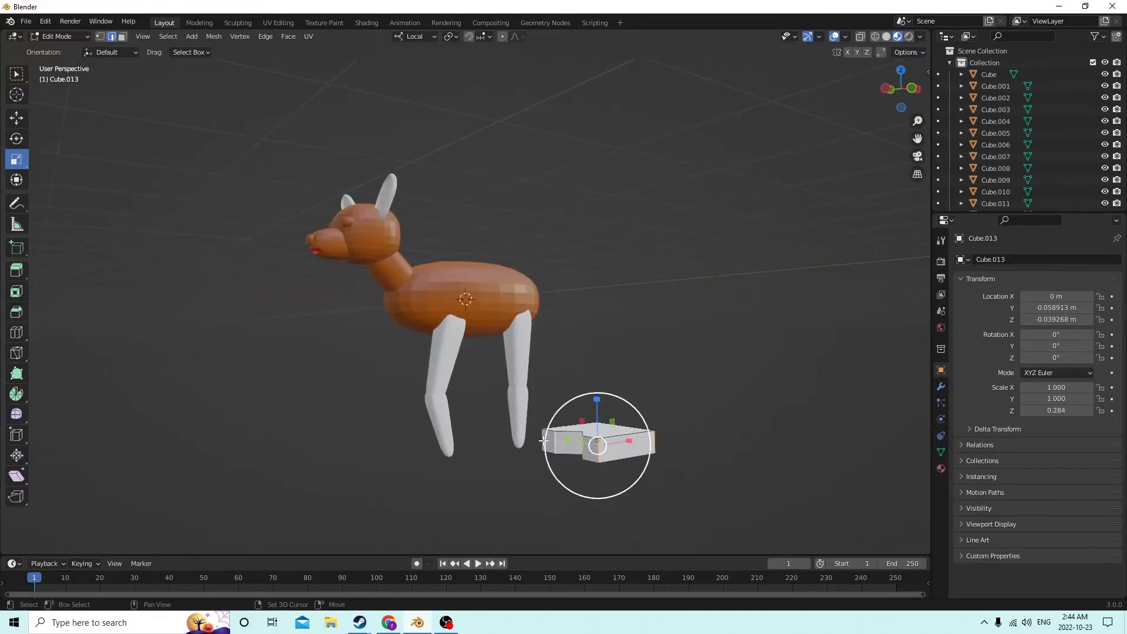
middle_drag(556, 442, 752, 465)
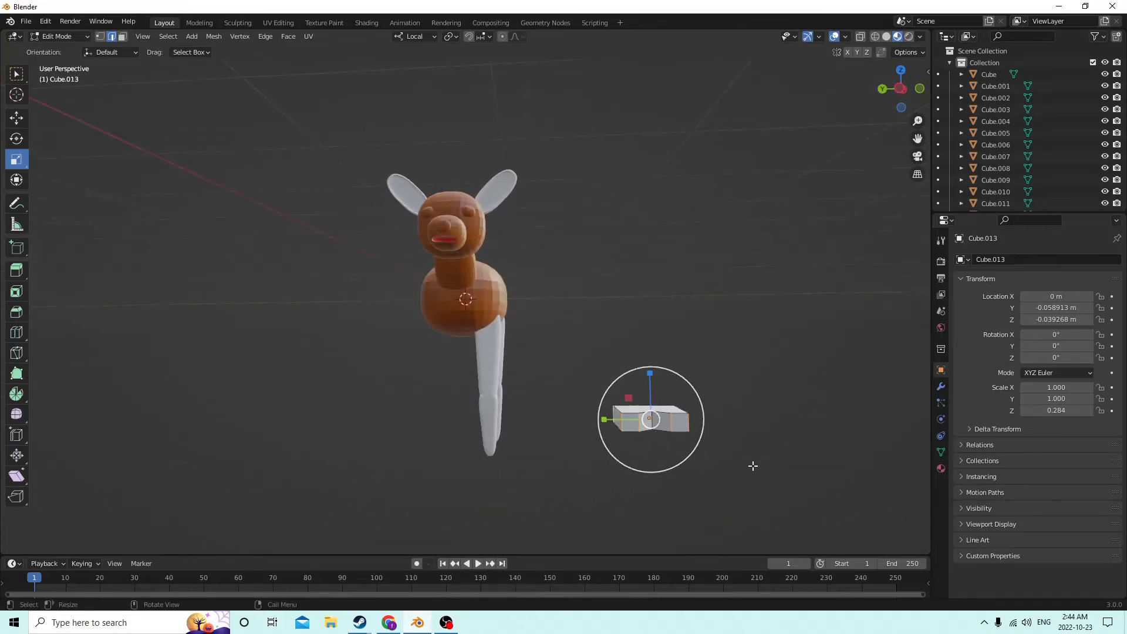
key(ctrl+b)
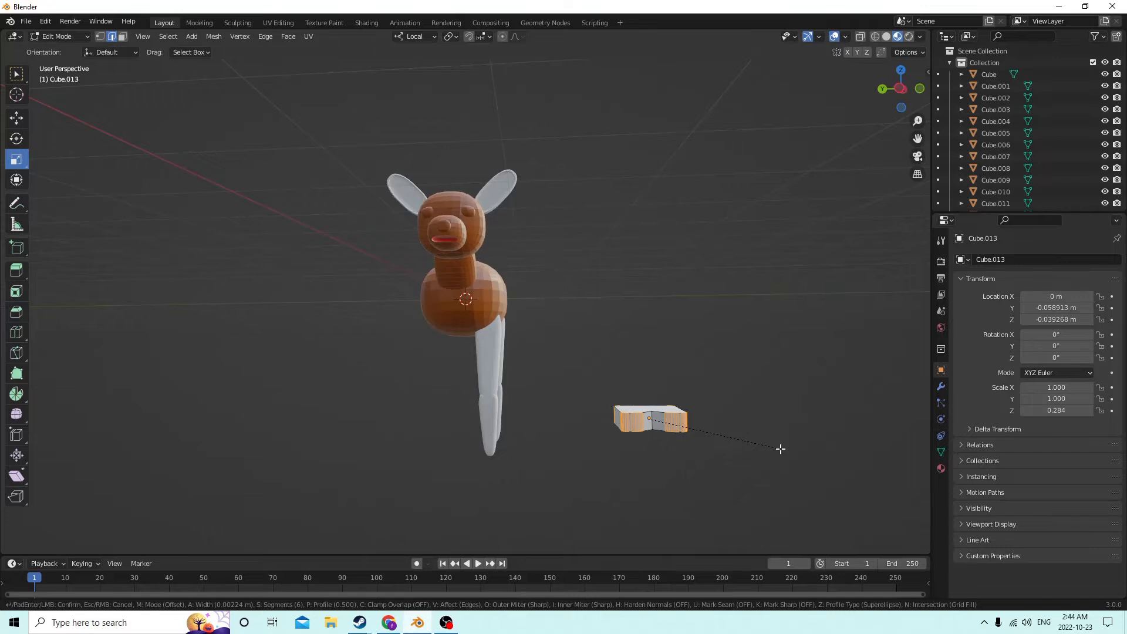
click(780, 449)
middle_drag(781, 450, 749, 468)
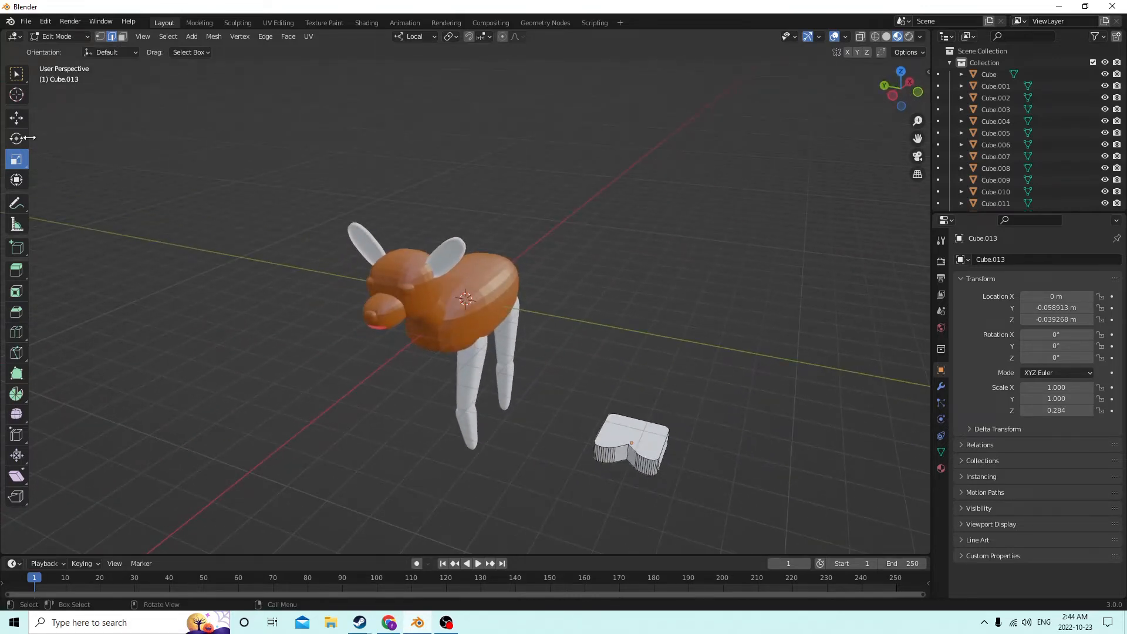
key(Tab)
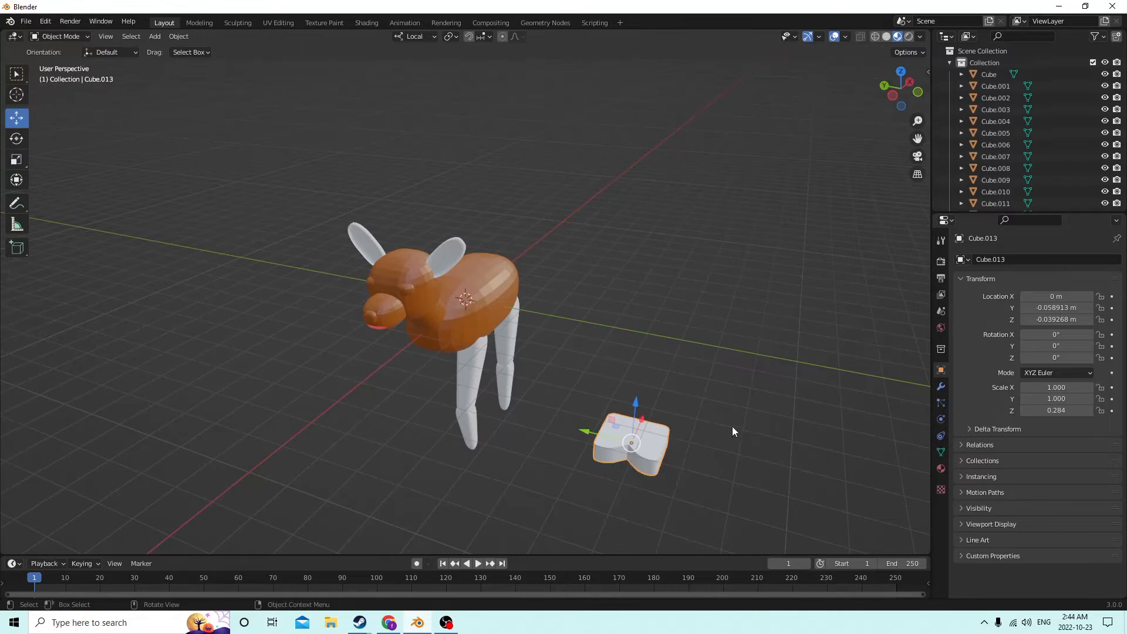
Scale the rounded hoof block down uniformly by a factor of about 0.456
key(s)
click(676, 428)
middle_drag(675, 428, 614, 422)
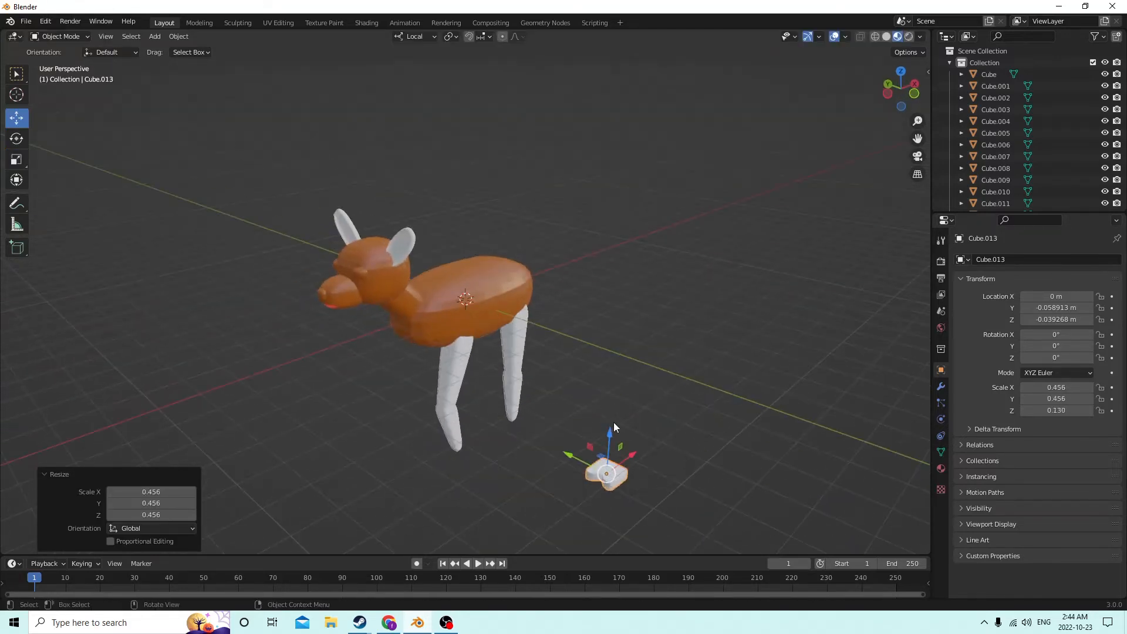
Adjust the hoof's proportions to a scale of about 0.414 in X and 0.329 in Y
click(15, 160)
middle_drag(587, 470, 523, 477)
drag(530, 494, 553, 497)
middle_drag(553, 496, 622, 502)
drag(569, 459, 572, 457)
middle_drag(572, 457, 335, 492)
drag(354, 493, 346, 482)
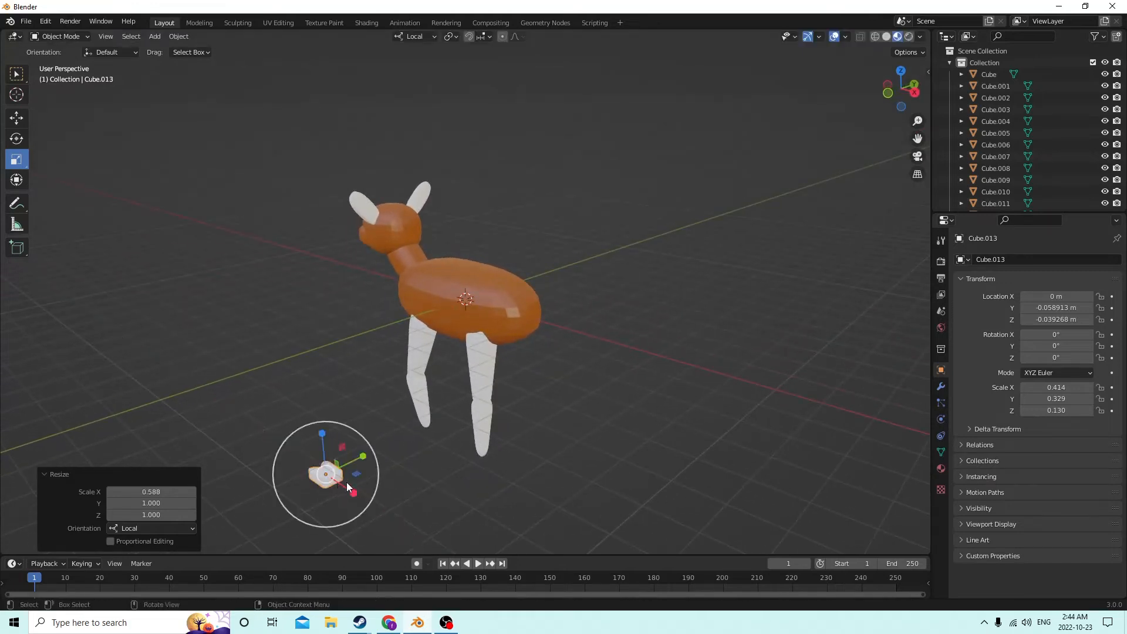
middle_drag(346, 481, 468, 446)
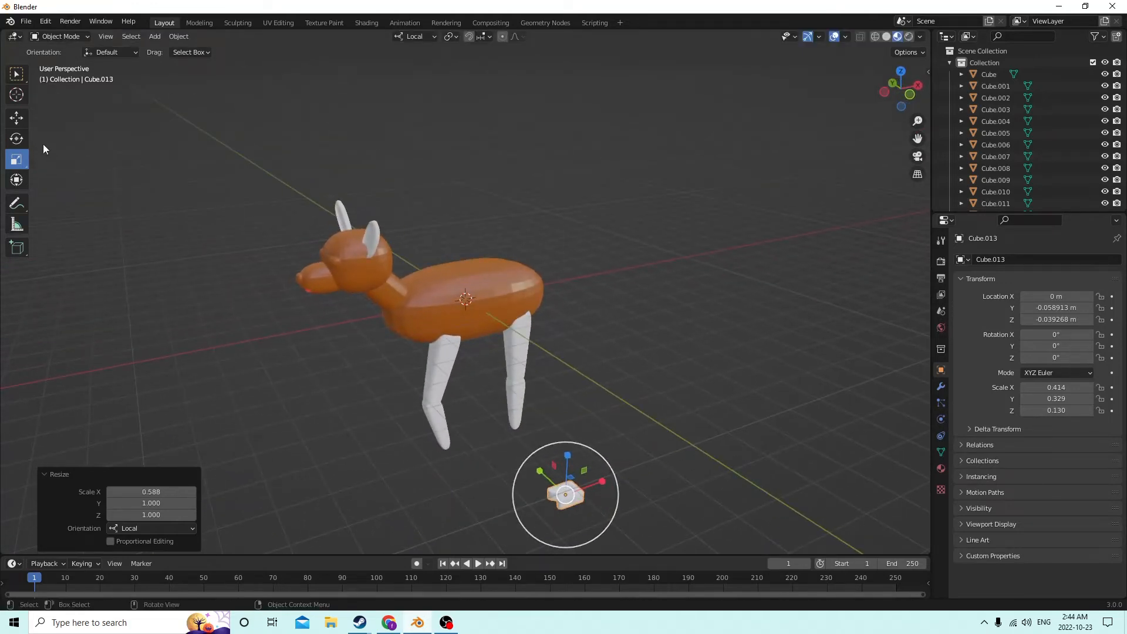
Move the hoof over to the front leg, to about -0.018 m in X and -0.008 m in Y
click(16, 118)
middle_drag(317, 259, 605, 394)
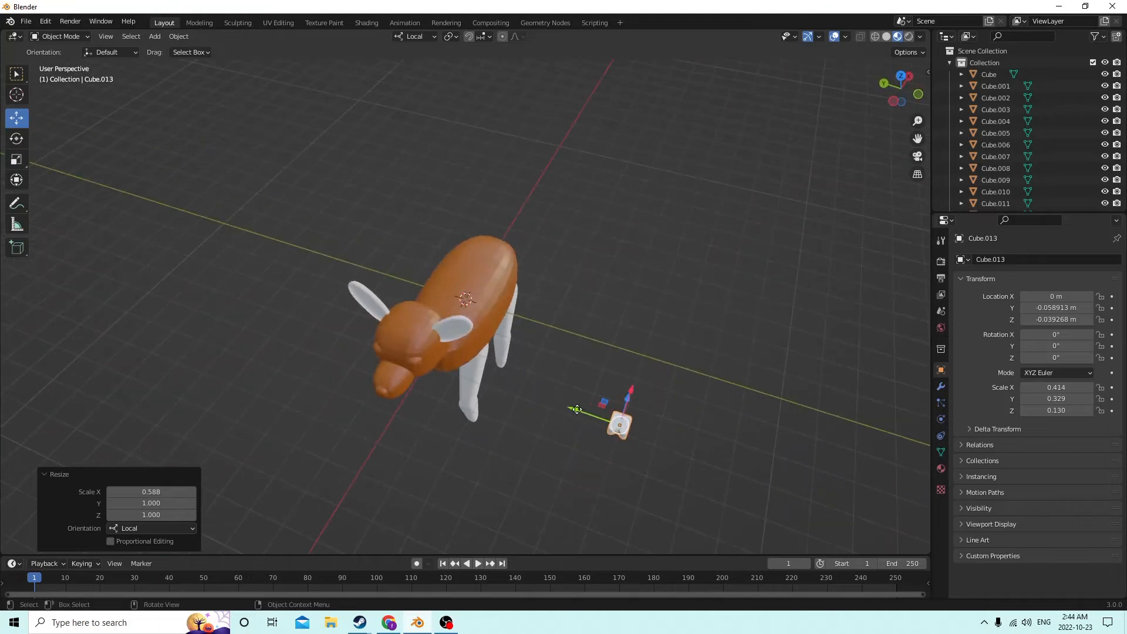
drag(577, 410, 484, 376)
middle_drag(484, 376, 492, 241)
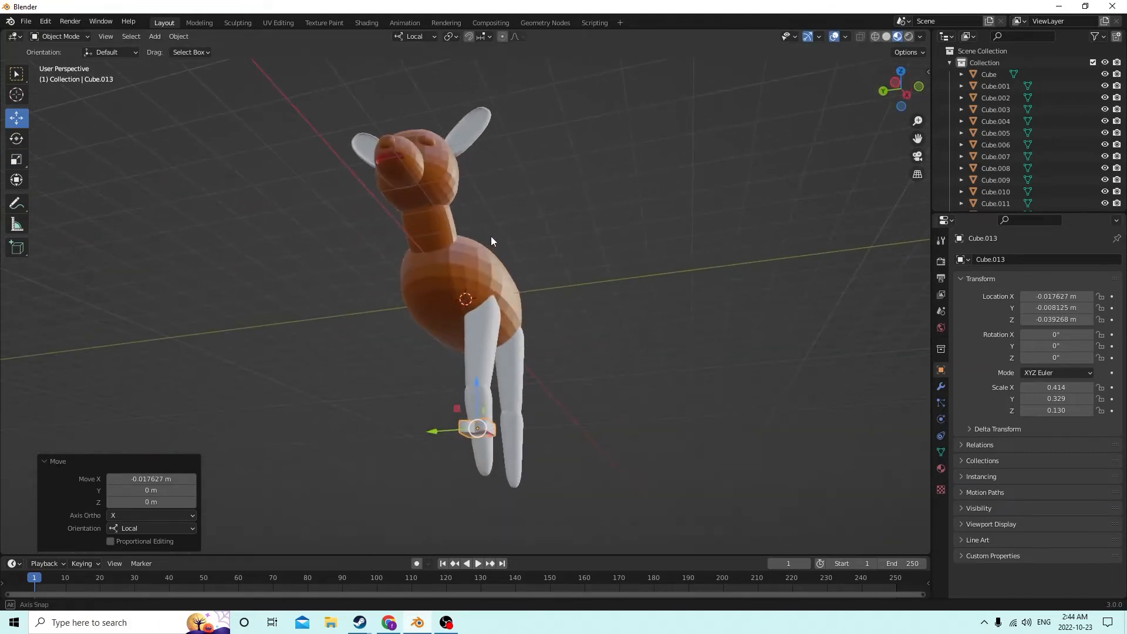
Lower the hoof onto the front leg's lower end, at about -0.015 m in X and -0.048 m in Z
drag(476, 383, 483, 426)
middle_drag(482, 426, 424, 509)
drag(465, 487, 467, 470)
middle_drag(467, 471, 425, 440)
drag(413, 414, 415, 415)
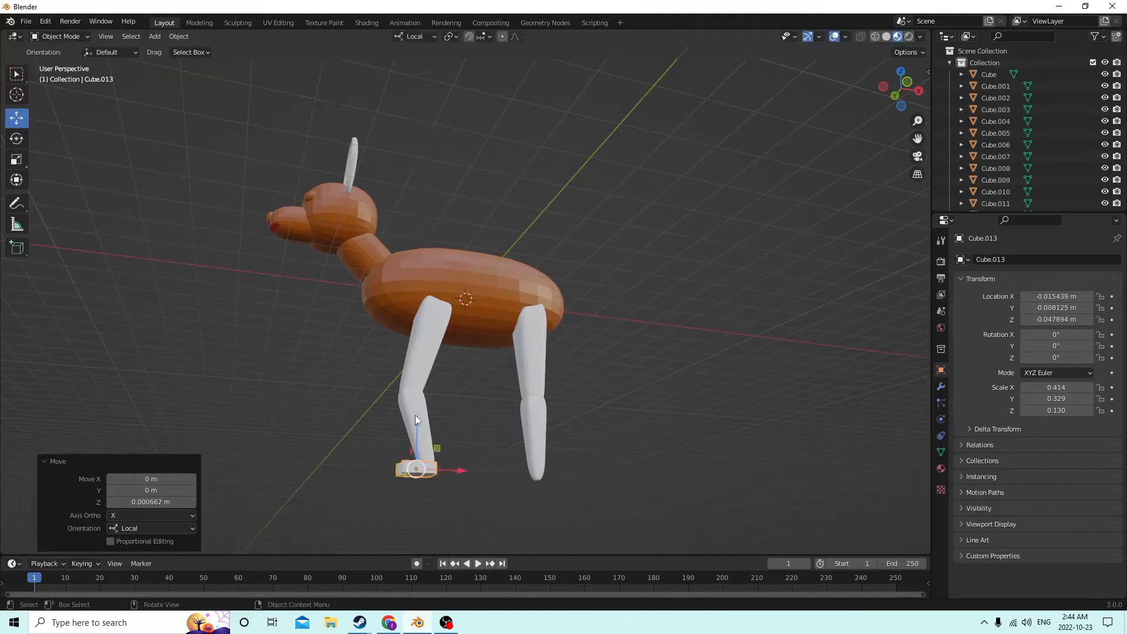
Scale the hoof down uniformly by about 0.792 and shift it about 0.001 m along X to fit the front leg
middle_drag(415, 415, 558, 482)
key(s)
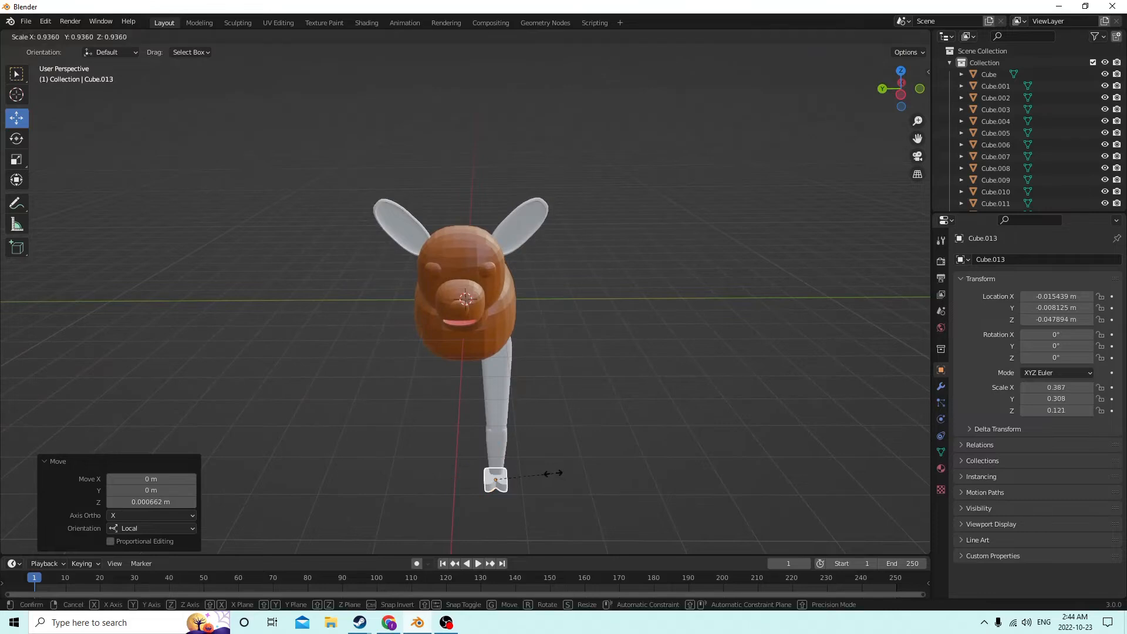
click(544, 471)
middle_drag(544, 470, 452, 485)
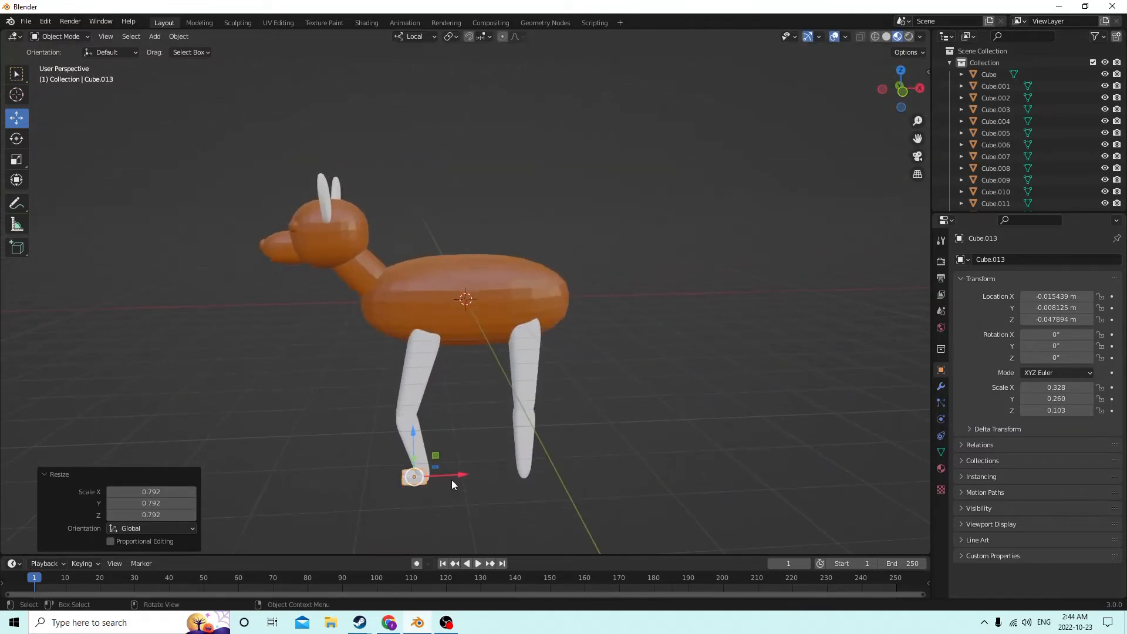
drag(461, 478, 465, 470)
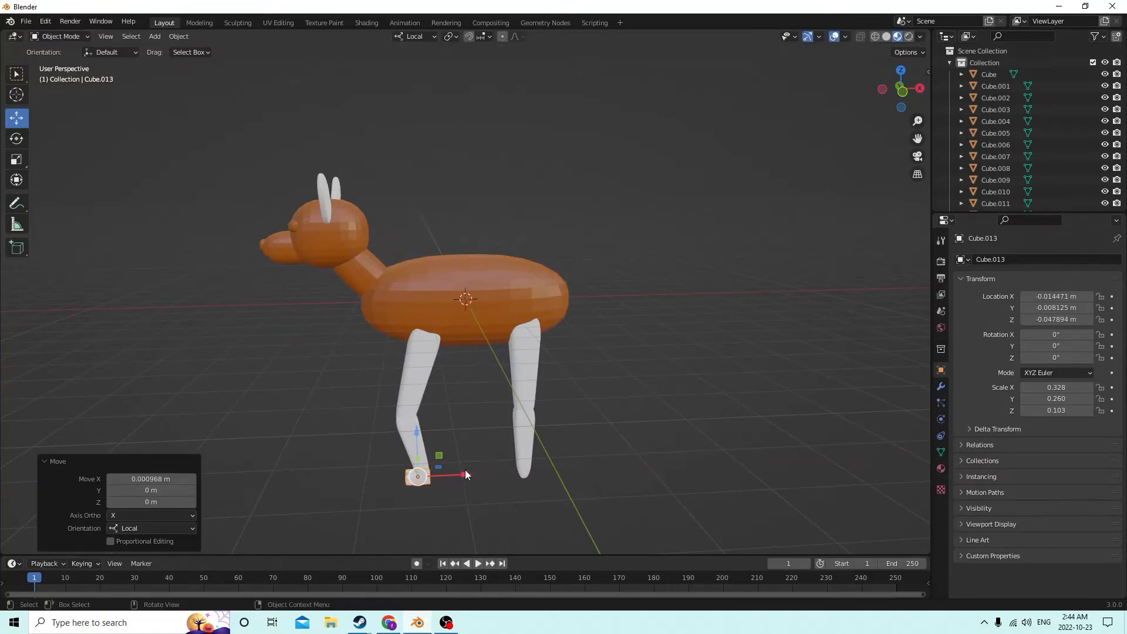
middle_drag(465, 470, 548, 472)
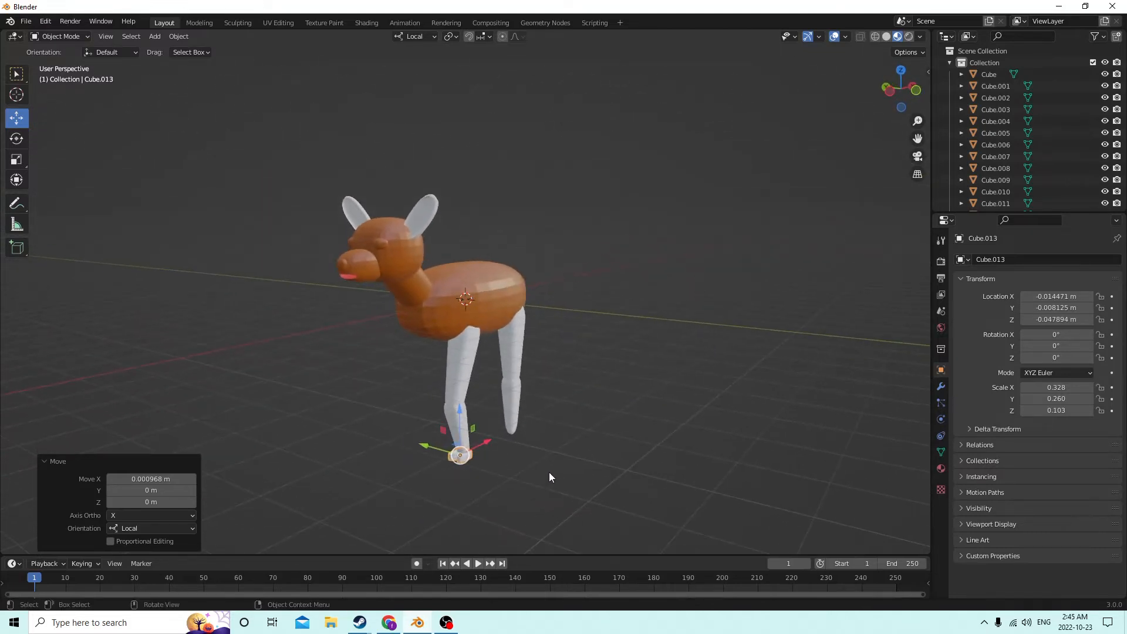
Duplicate the front hoof and move the copy along X to the lower end of the hind leg
key(shift+d)
right_click(764, 346)
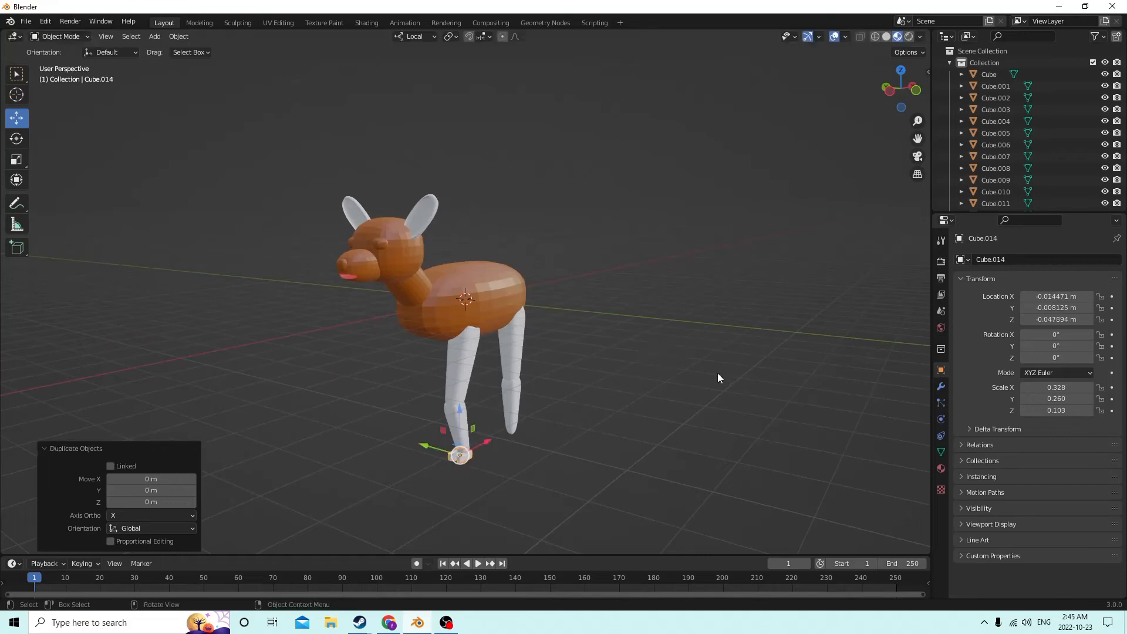
middle_drag(718, 372, 600, 435)
key(g)
key(x)
key(x)
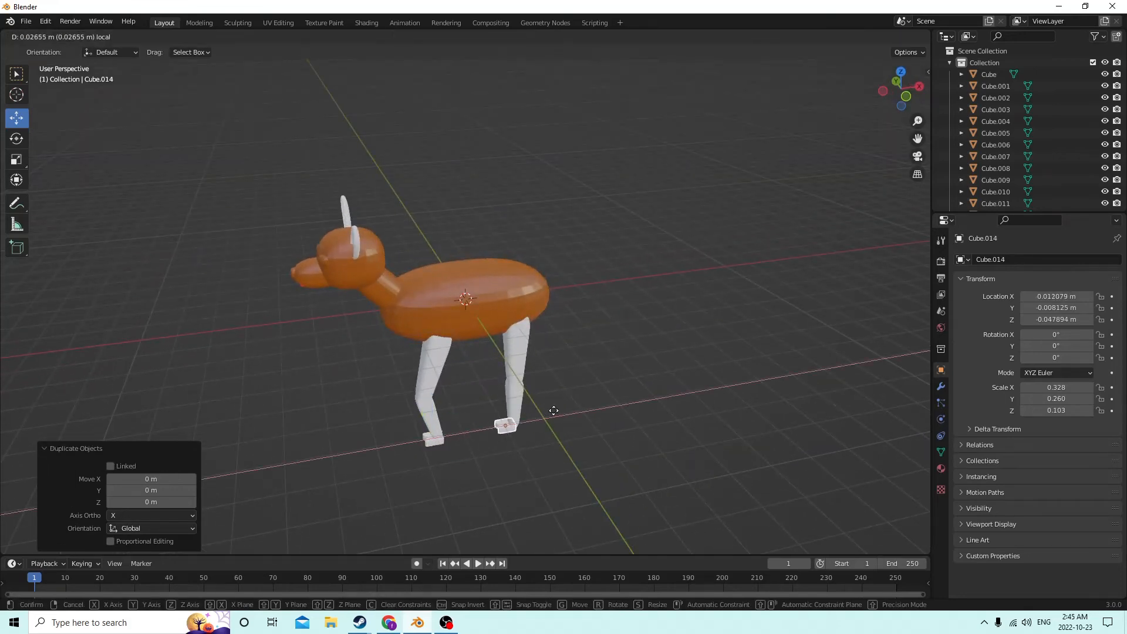
click(559, 411)
middle_drag(559, 411, 562, 381)
Join the front leg's upper segment, lower segment and hoof into one object
click(526, 355)
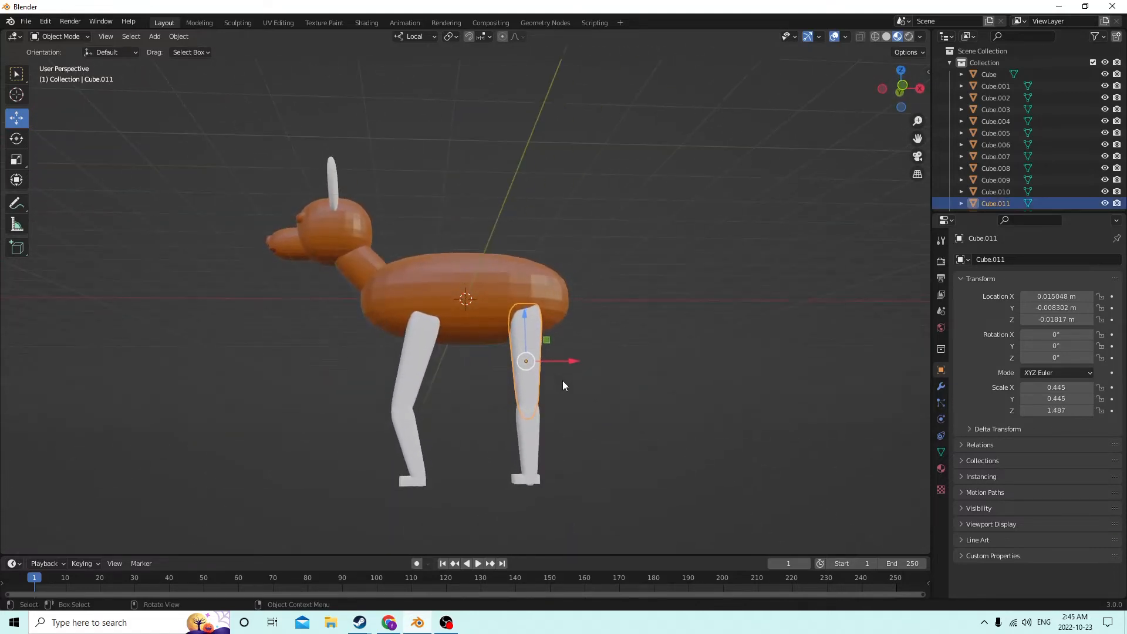
click(411, 481)
middle_drag(411, 480, 497, 459)
middle_drag(480, 374, 437, 446)
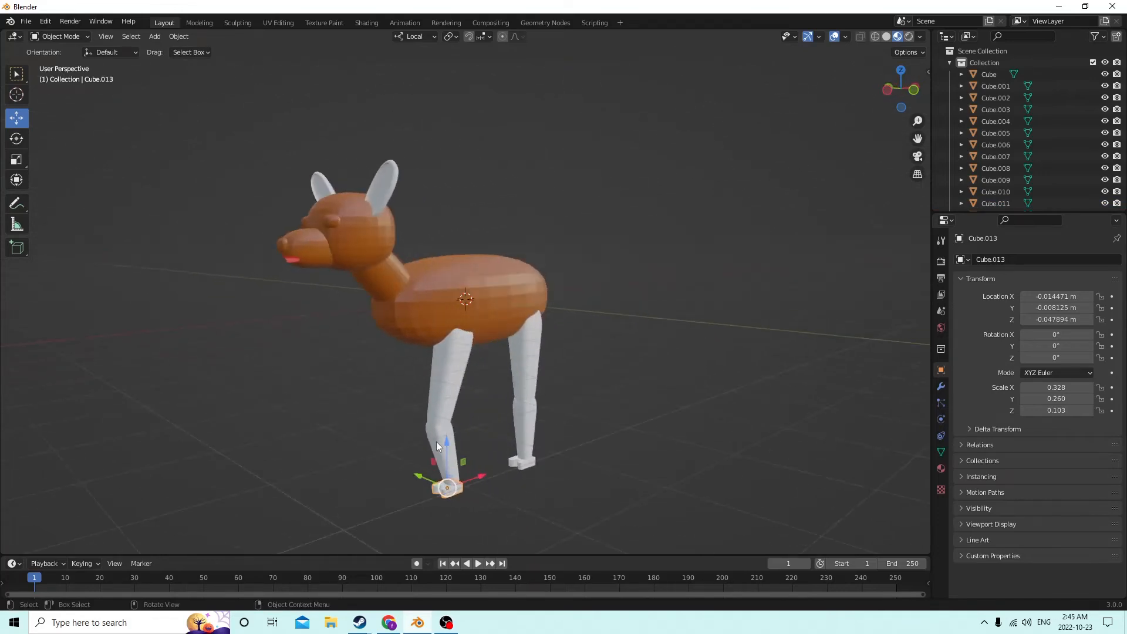
shift+click(445, 448)
shift+click(438, 371)
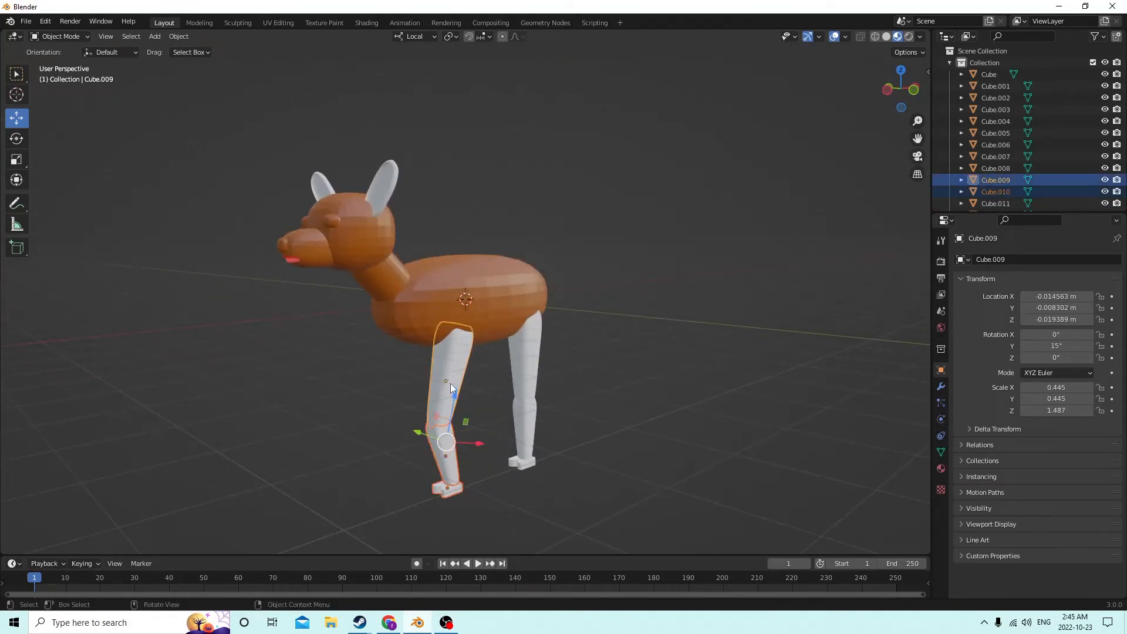
click(460, 407)
click(460, 391)
shift+click(445, 451)
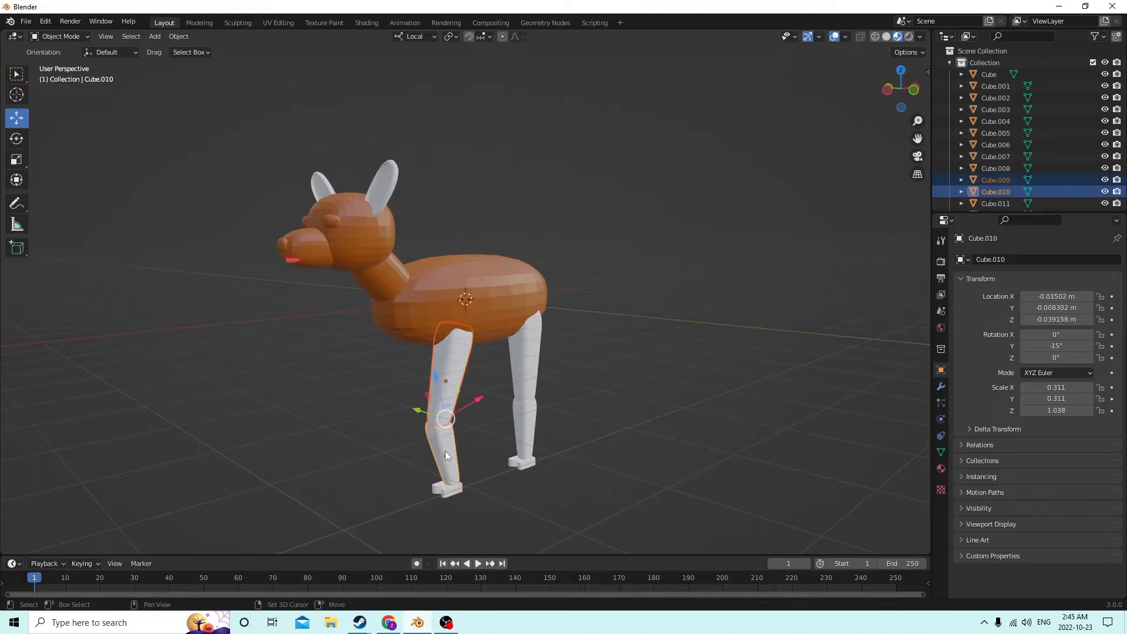
shift+click(451, 492)
key(ctrl+j)
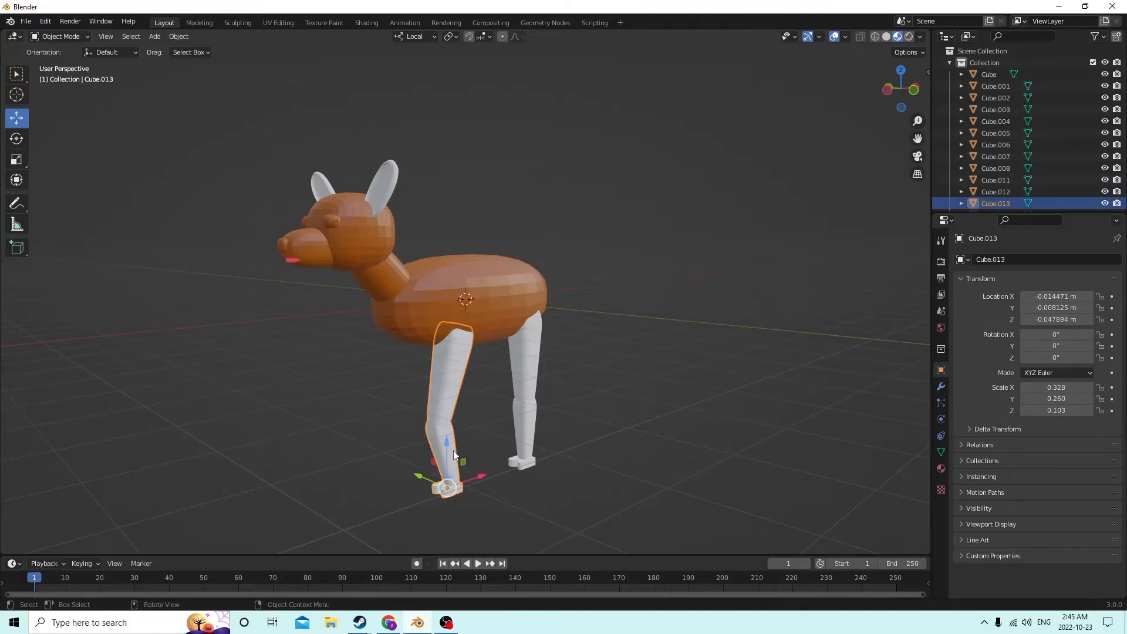
Duplicate the joined front leg in place and set the copy's Y location to 0.008125 m, on the body's opposite side
middle_drag(460, 479, 498, 445)
key(shift+d)
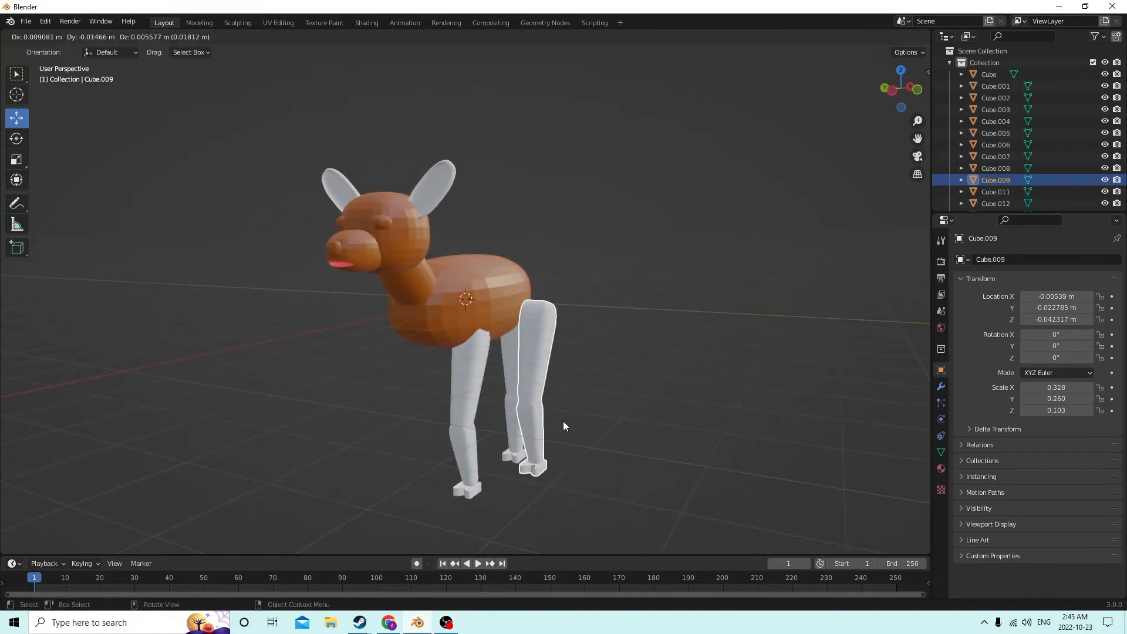
right_click(563, 421)
middle_drag(563, 421, 628, 436)
middle_drag(808, 446, 714, 417)
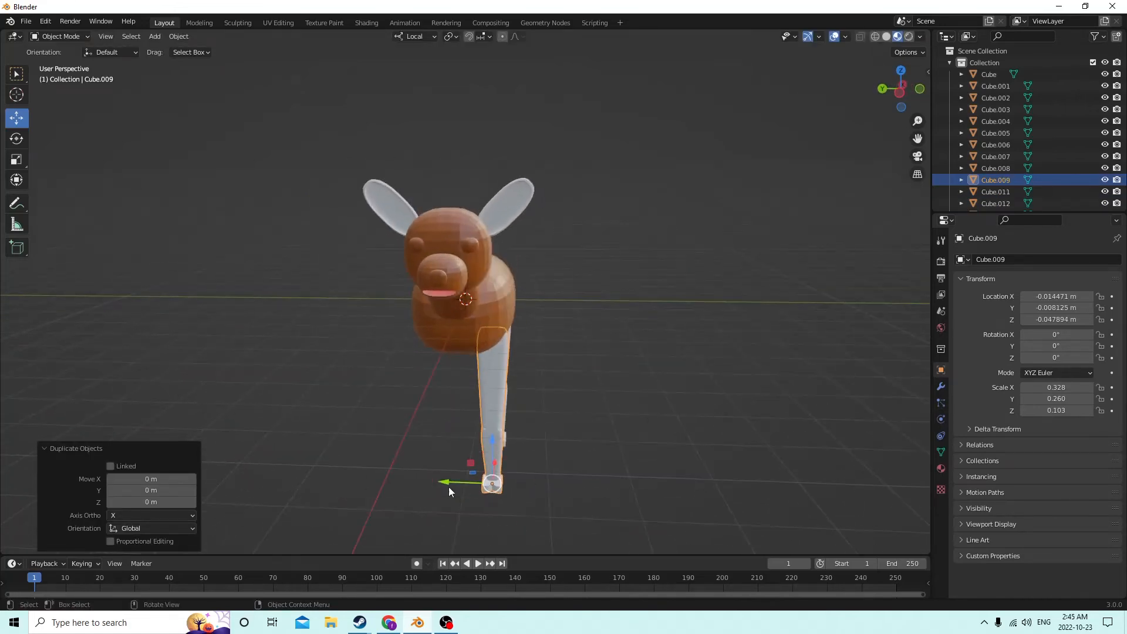
middle_drag(449, 488, 382, 480)
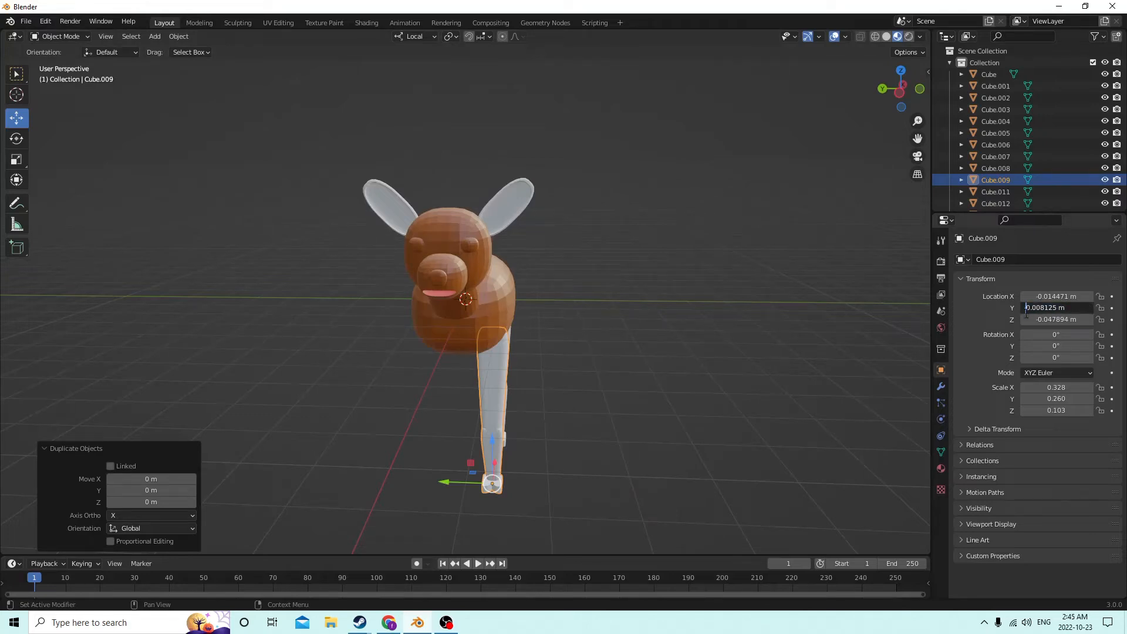
key(Return)
Move both front legs together toward the head along X, to about -0.017 m
middle_drag(822, 309, 640, 313)
scroll(633, 310, up, 1)
click(415, 392)
middle_drag(415, 392, 445, 403)
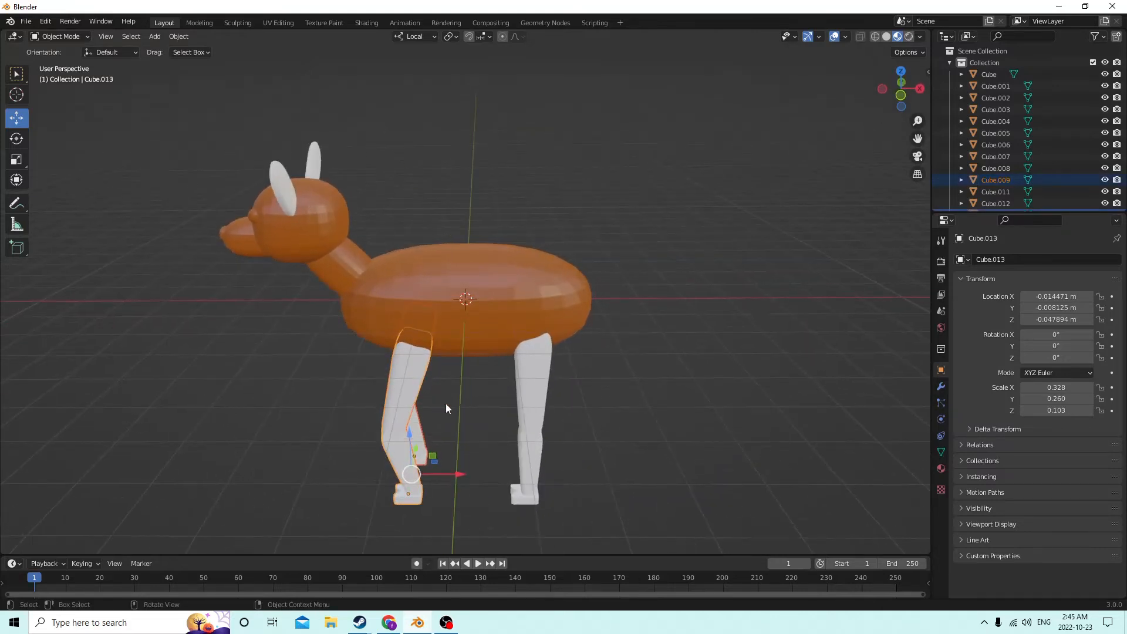
key(g)
key(x)
key(x)
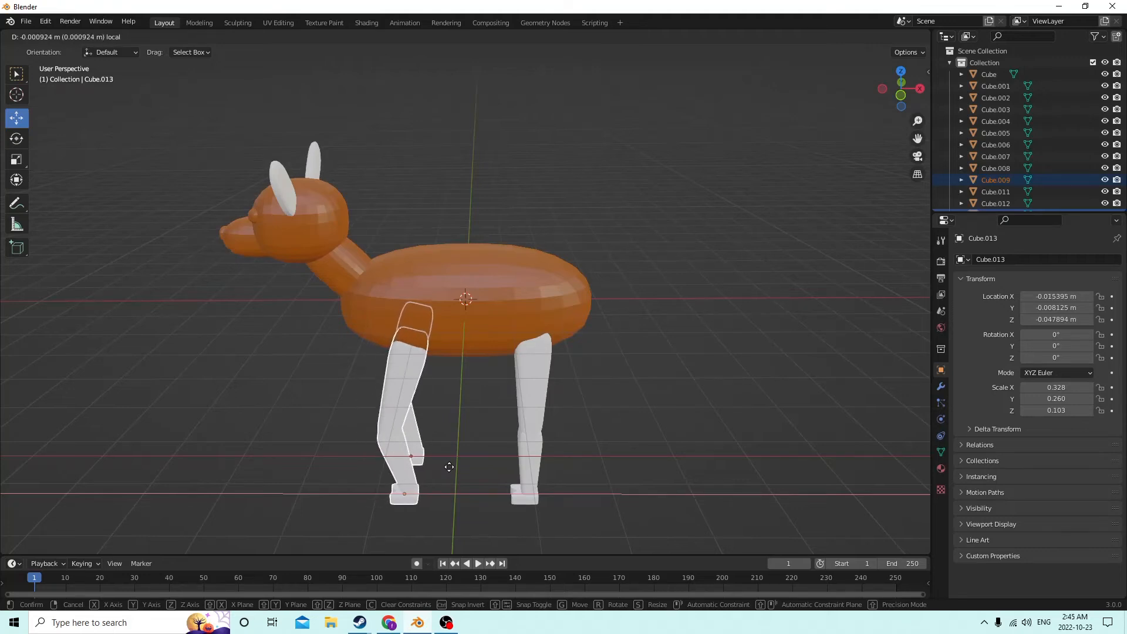
click(445, 461)
Set the hind leg's upper segment to a Y rotation of -15°
middle_drag(446, 459, 476, 413)
click(554, 403)
middle_drag(554, 403, 578, 372)
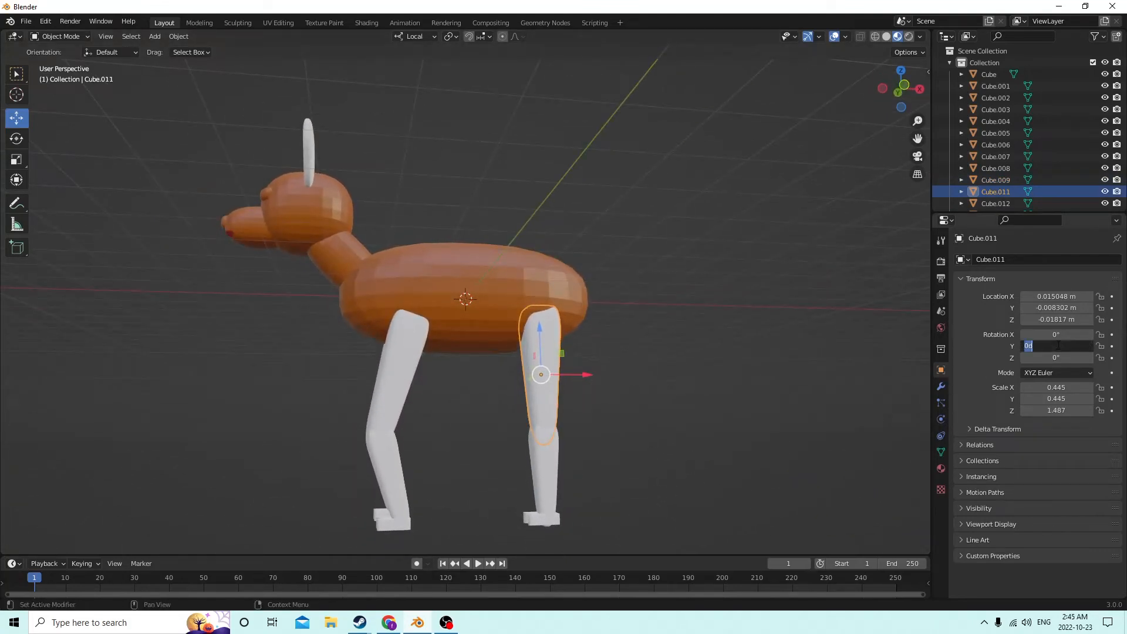
key(Return)
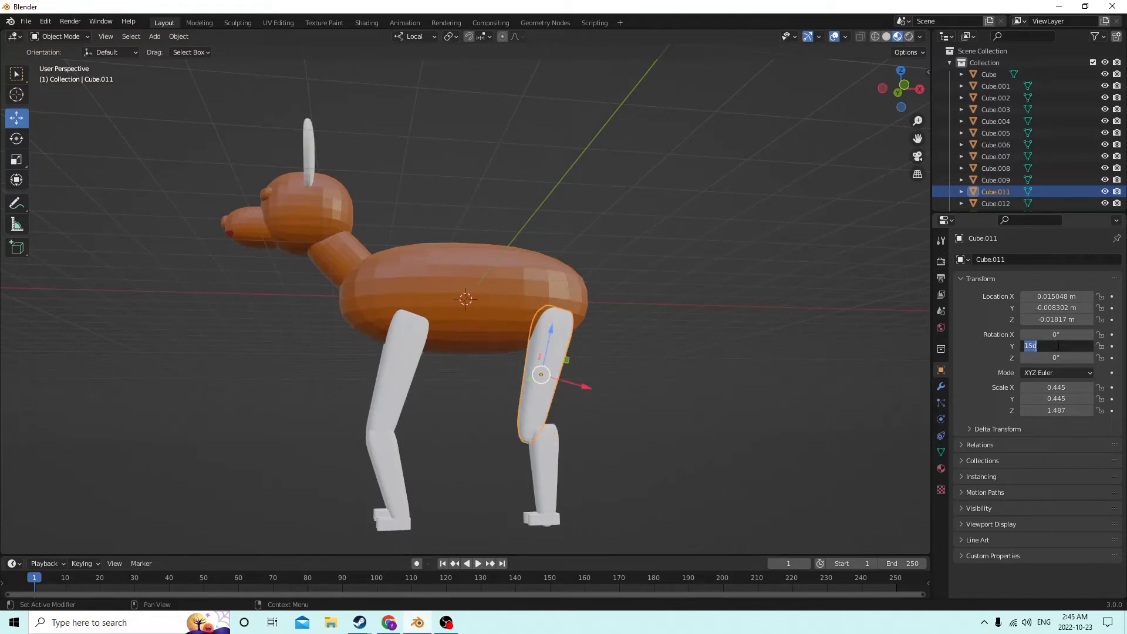
key(Return)
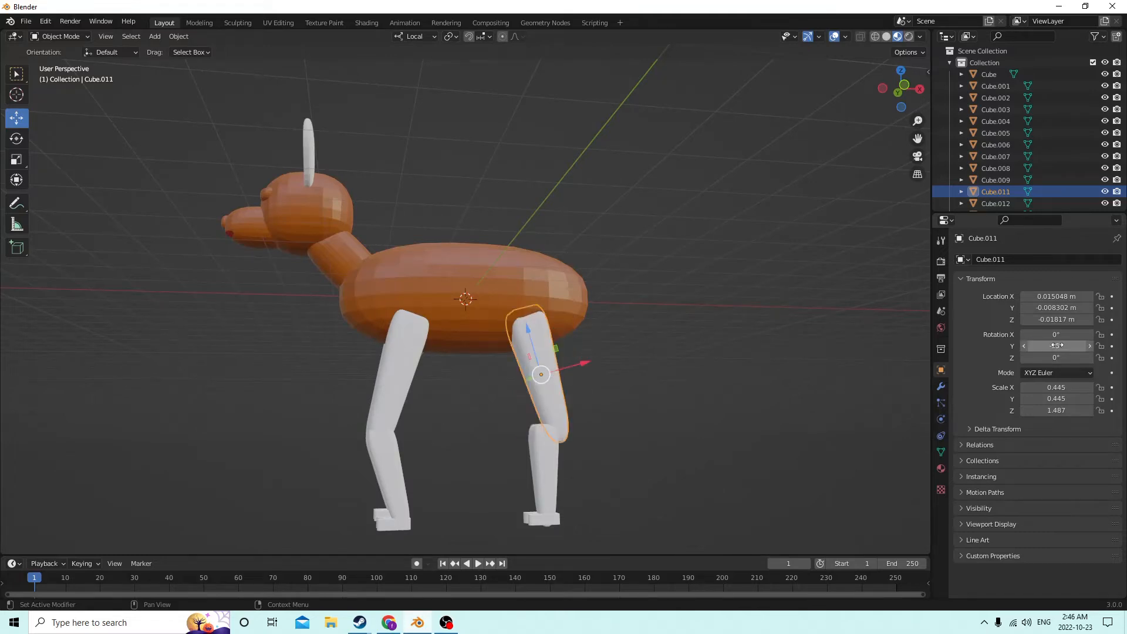
Set the hind leg's lower segment to a Y rotation of 15°
middle_drag(922, 335, 564, 399)
click(534, 456)
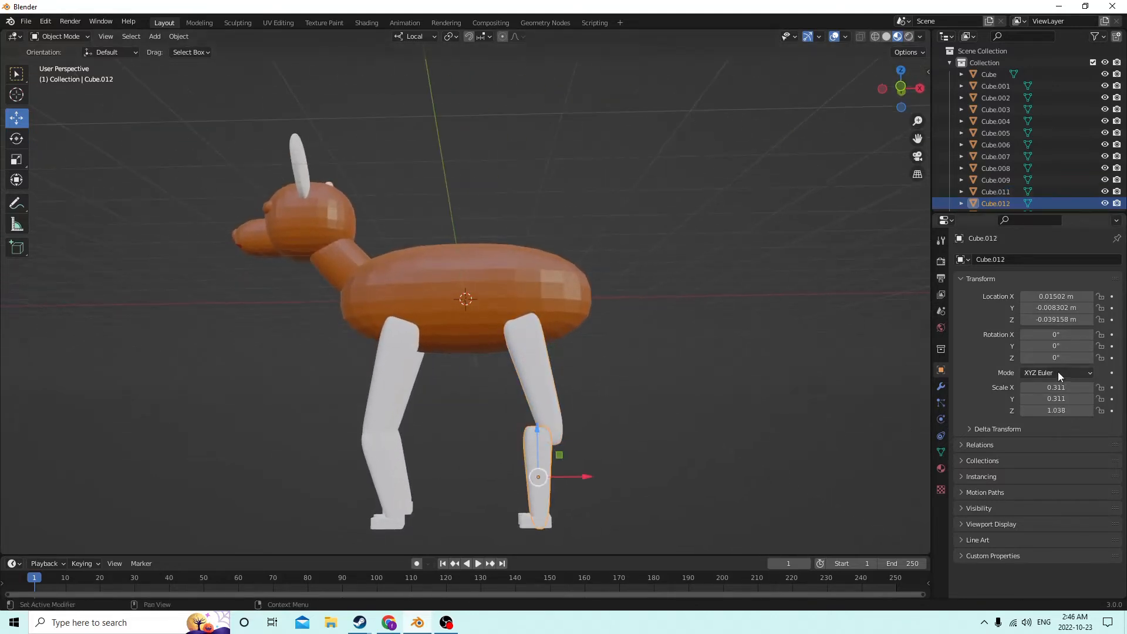
click(539, 392)
click(535, 469)
click(1051, 347)
text(15)
key(Return)
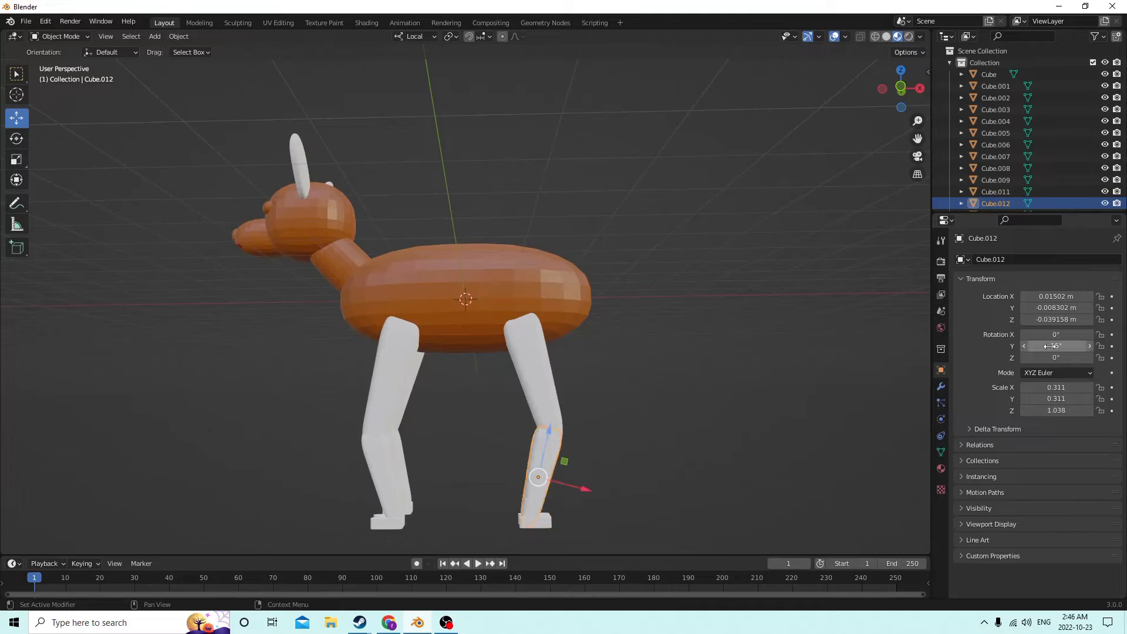
Move the hind hoof along X to about 0.012 m so it sits under the tilted lower leg
middle_drag(762, 308, 668, 346)
middle_drag(600, 479, 605, 449)
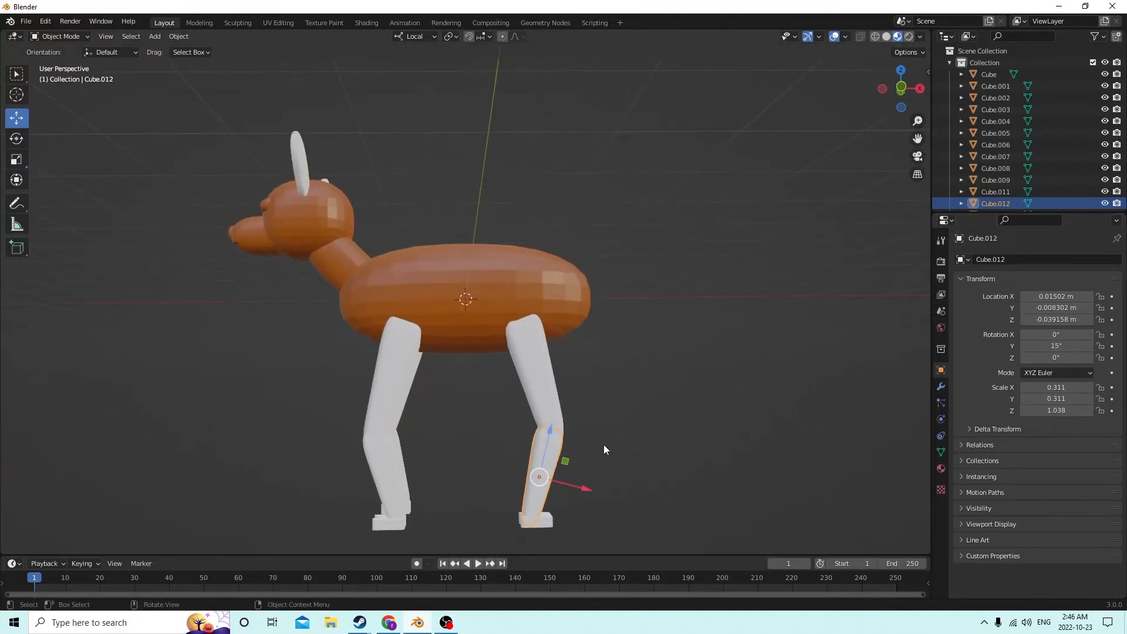
click(541, 524)
mouse_move(541, 524)
middle_down()
mouse_move(645, 526)
mouse_move(663, 552)
mouse_move(670, 48)
mouse_move(555, 522)
middle_up()
key(g)
key(x)
key(x)
click(570, 520)
key(g)
key(x)
key(x)
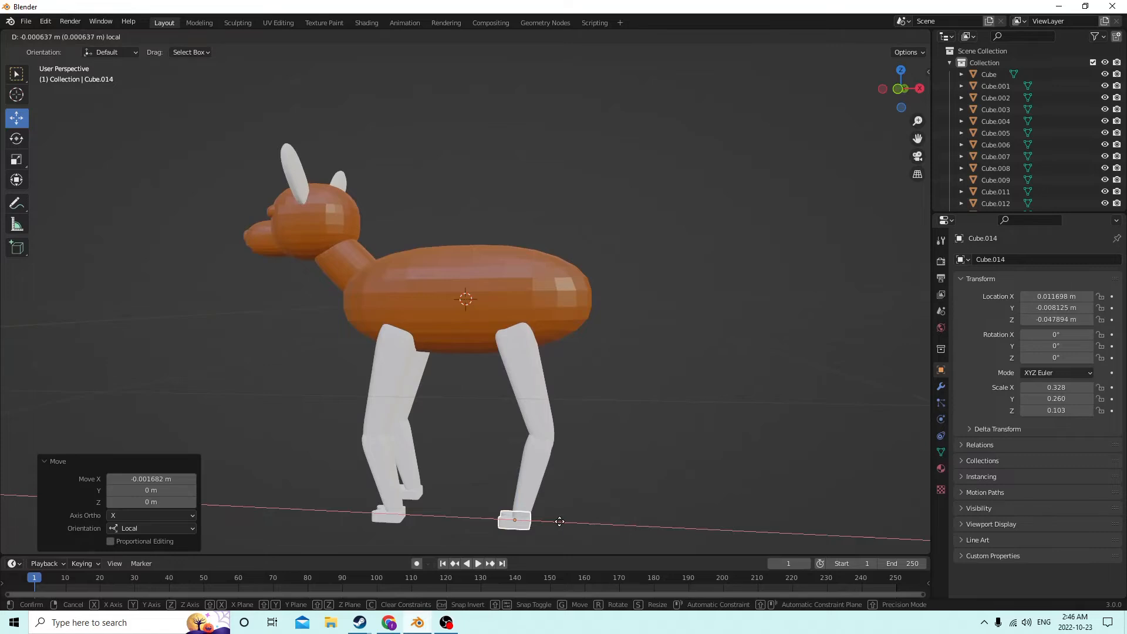
click(563, 522)
Join the hind leg's upper segment, lower segment and hoof into one object
middle_drag(568, 526, 532, 382)
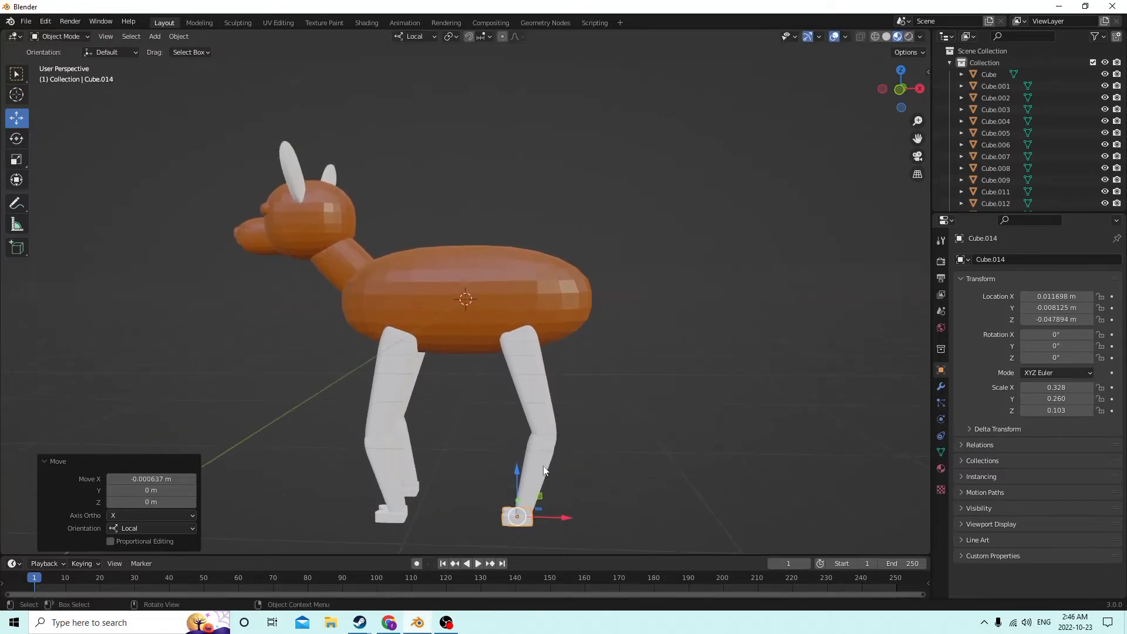
middle_drag(545, 470, 576, 473)
click(545, 383)
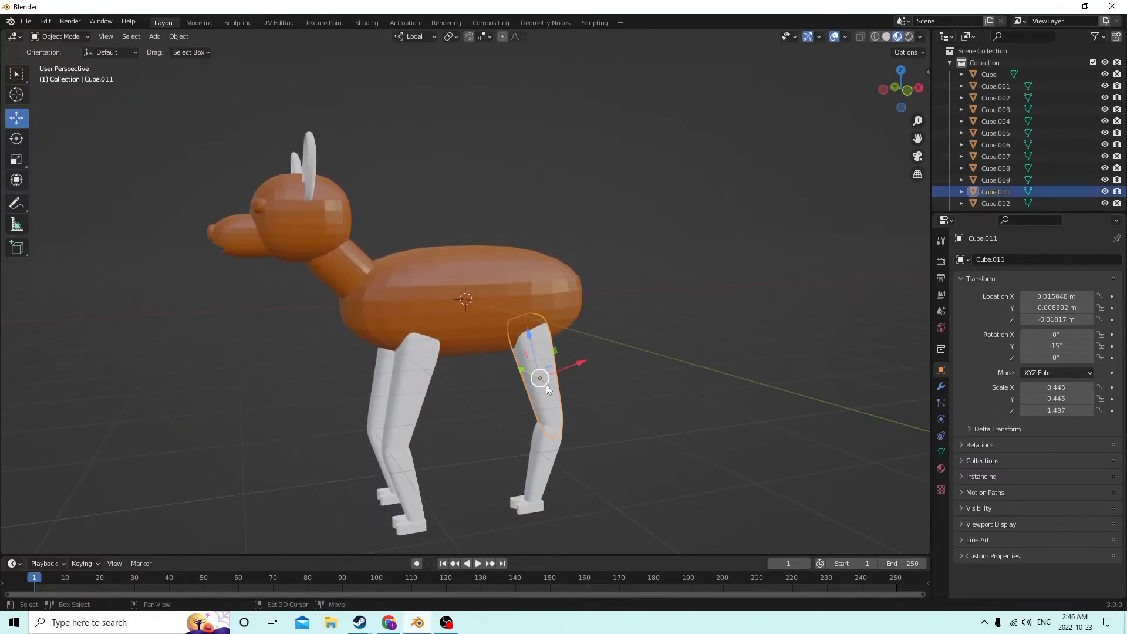
shift+click(548, 459)
shift+click(521, 503)
middle_drag(512, 485, 497, 488)
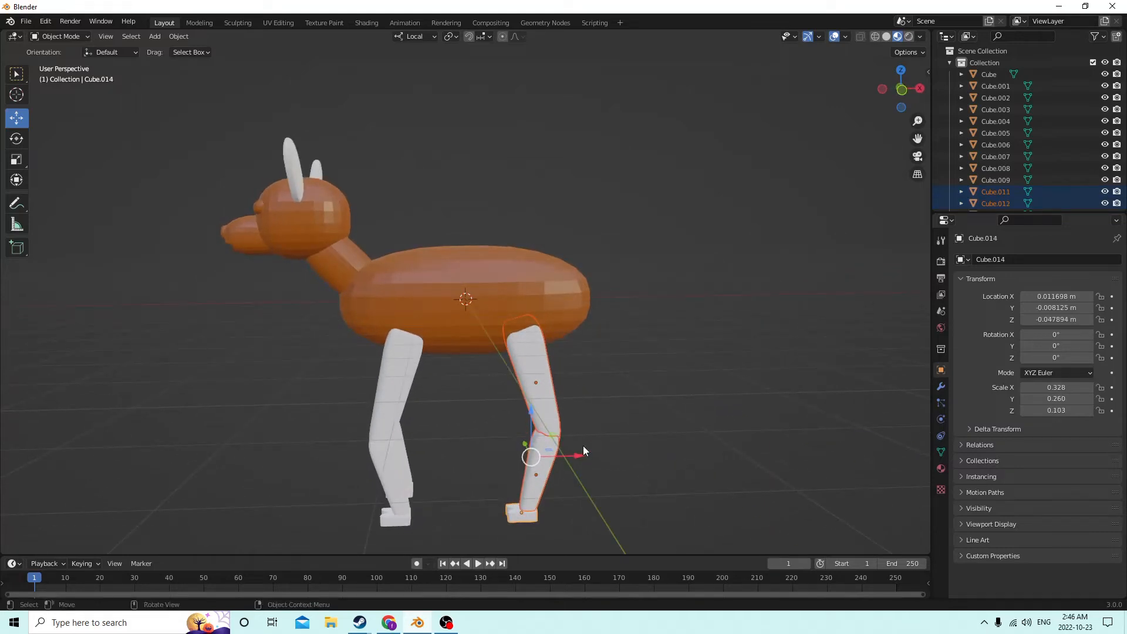
middle_drag(583, 446, 562, 492)
key(ctrl+j)
Shift the joined hind leg toward the rump along X, to about 0.015 m
key(g)
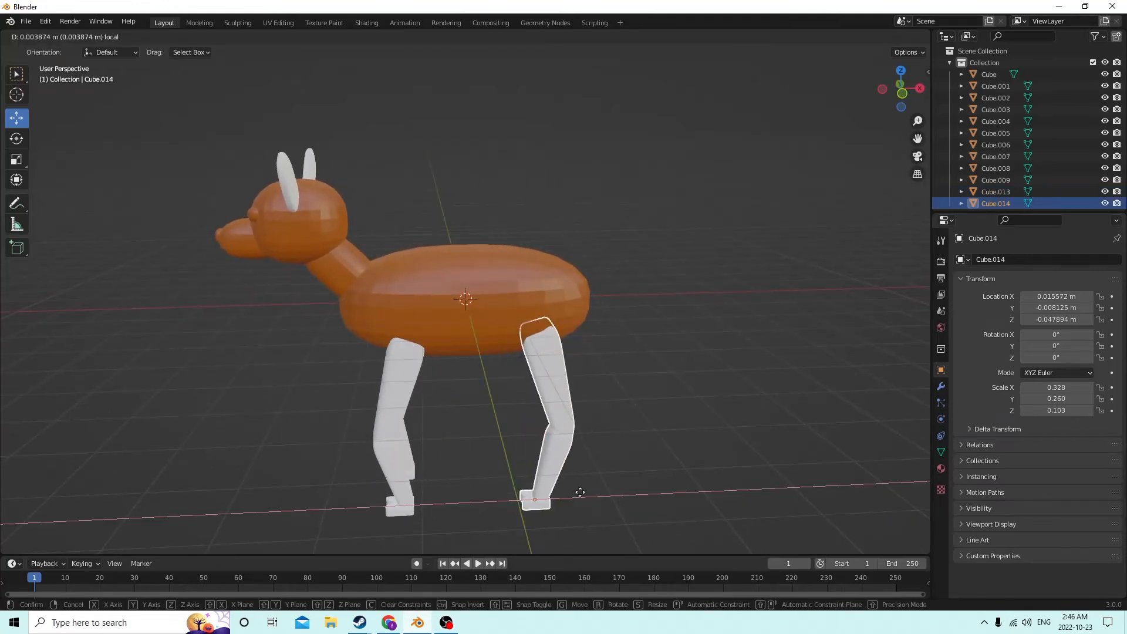
click(587, 491)
mouse_move(587, 491)
middle_down()
mouse_move(639, 488)
mouse_move(589, 488)
middle_up()
drag(579, 477, 572, 479)
Duplicate the joined hind leg in place and set the copy's Y location to 0.008125 m
middle_drag(572, 478, 488, 450)
key(shift+d)
right_click(621, 397)
middle_drag(622, 397, 431, 489)
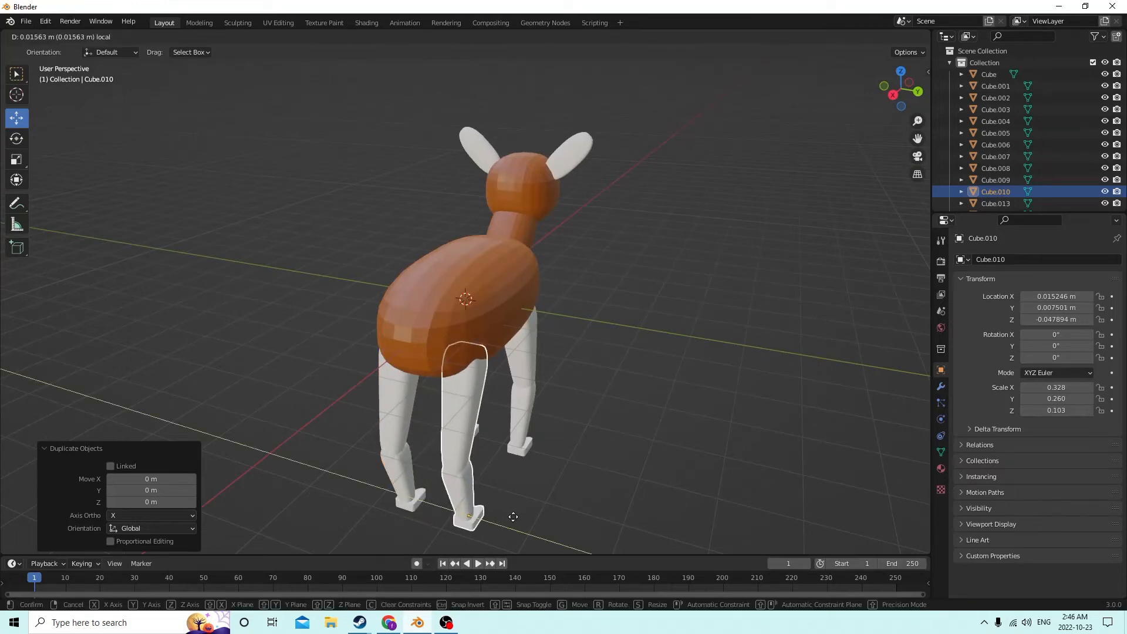
middle_drag(513, 517, 552, 467)
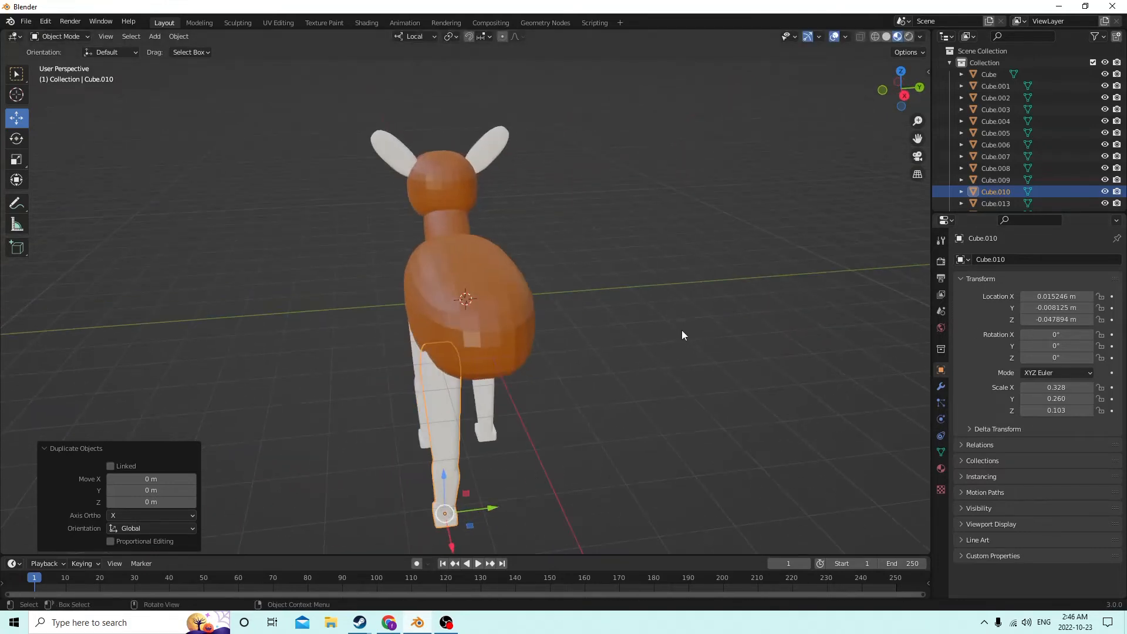
middle_drag(682, 335, 718, 333)
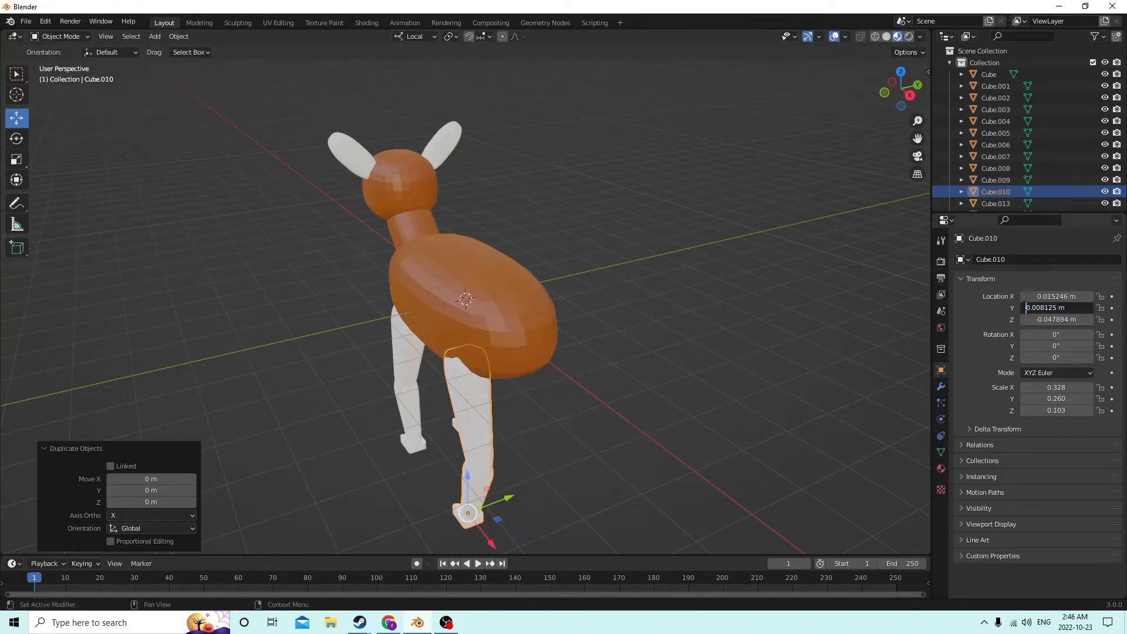
key(Return)
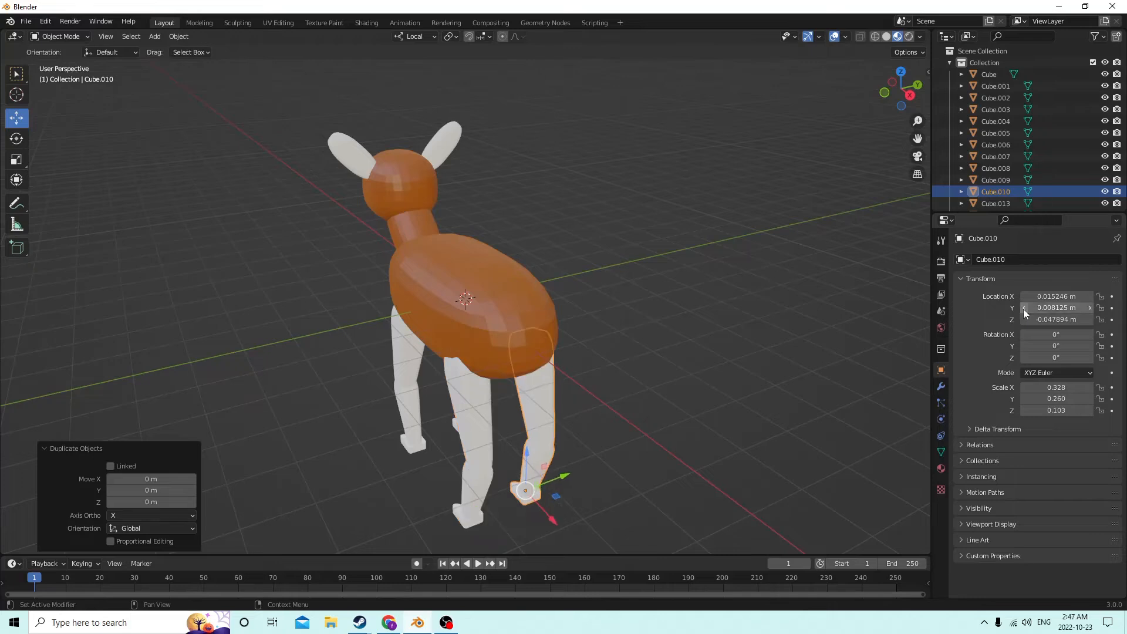
Select all four legs and raise them slightly along Z into the body
middle_drag(699, 307, 493, 368)
click(562, 284)
click(493, 368)
shift+click(551, 365)
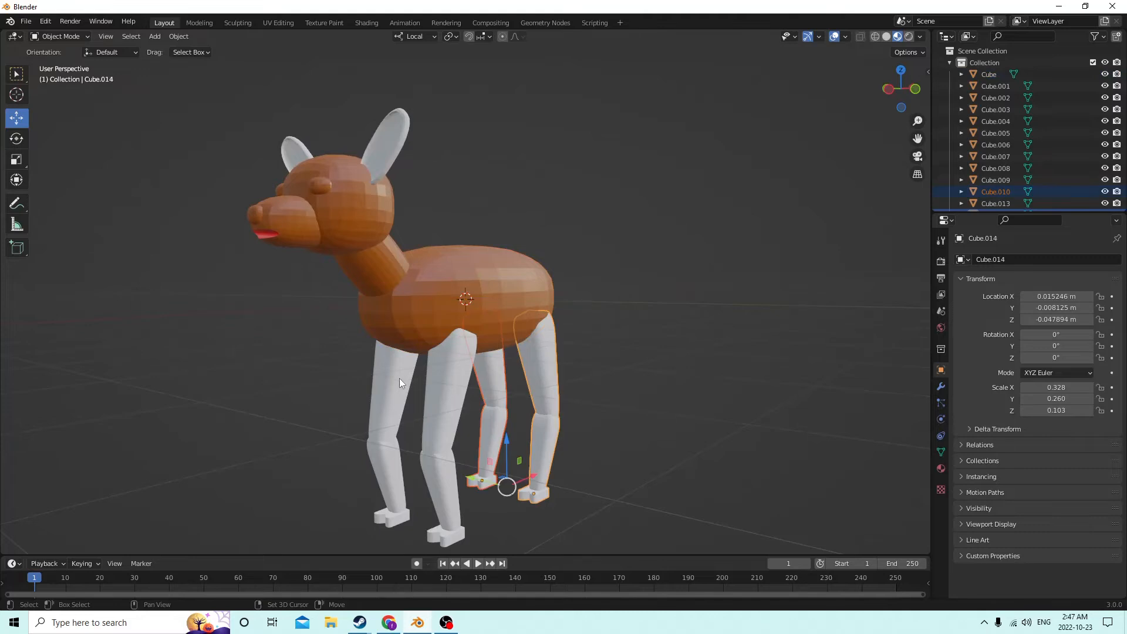
shift+click(398, 381)
shift+click(436, 392)
middle_drag(437, 392, 470, 433)
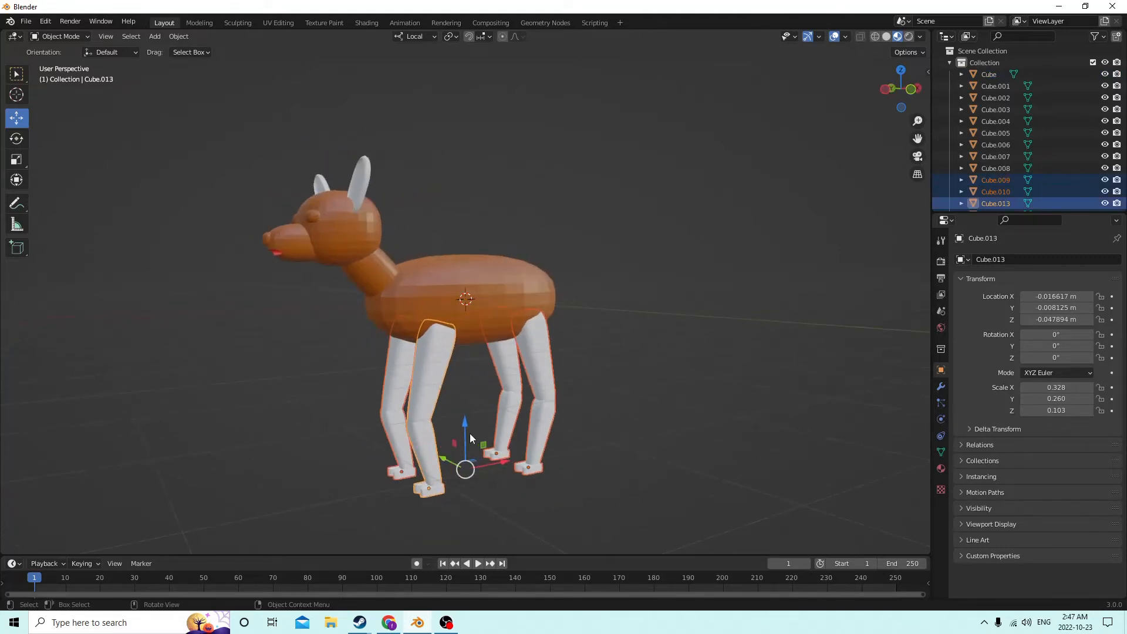
drag(465, 427, 486, 414)
mouse_move(553, 375)
middle_down()
mouse_move(548, 389)
mouse_move(490, 393)
mouse_move(552, 377)
middle_up()
Duplicate the body and move the copy about 0.041 m along X behind the rump as a base for the tail
click(513, 292)
middle_drag(513, 292, 484, 318)
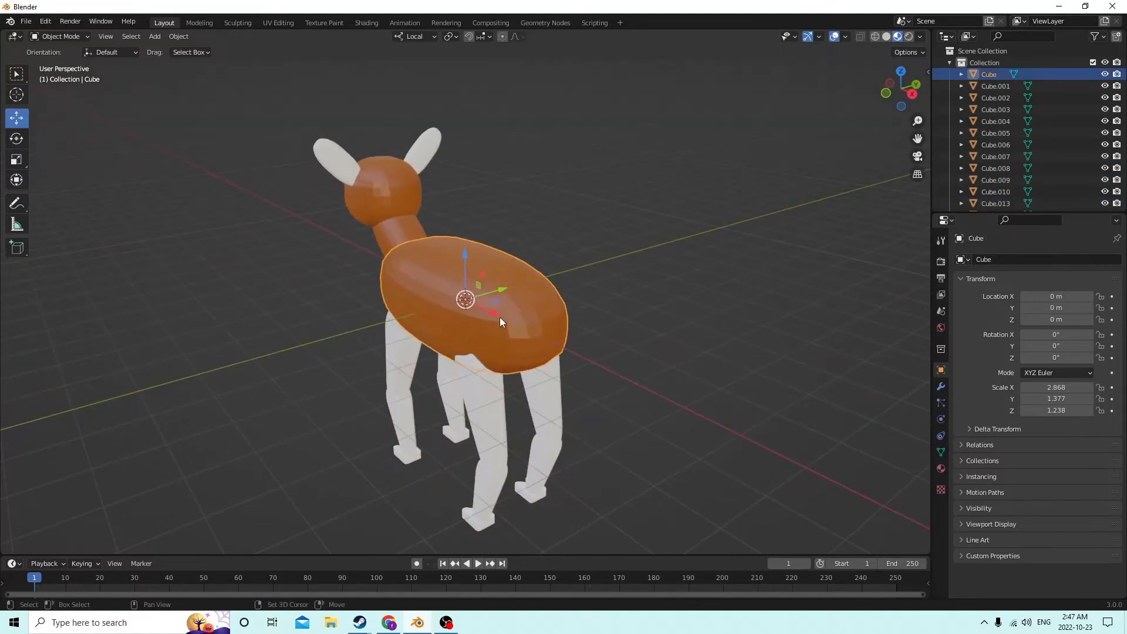
key(shift+d)
right_click(575, 314)
middle_drag(728, 301, 521, 294)
drag(521, 294, 681, 290)
middle_drag(682, 290, 601, 283)
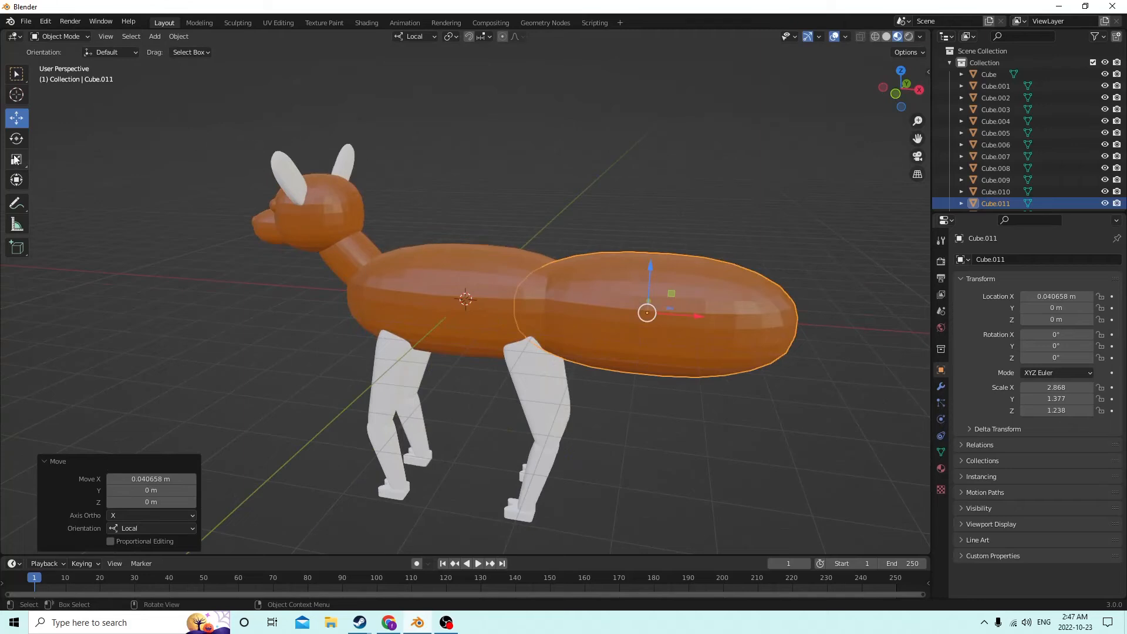
Scale the duplicated body down uniformly by about 0.423
middle_drag(477, 198, 749, 209)
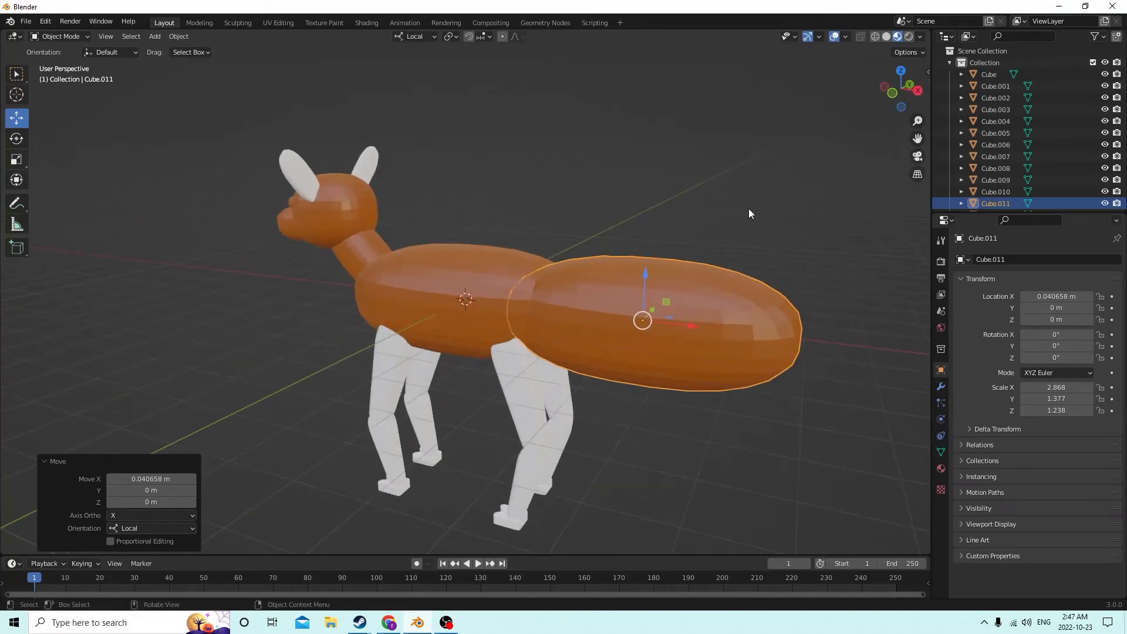
key(s)
click(652, 256)
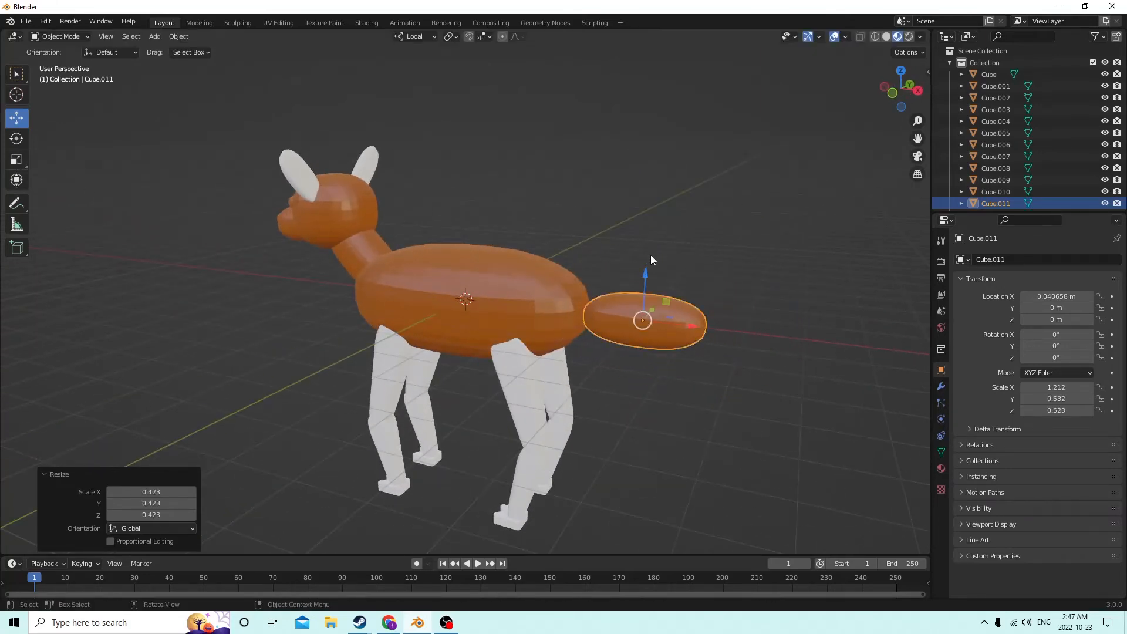
Reshape the tail piece to scales of about 0.583 in X, 0.373 in Y and 0.381 in Z
middle_drag(652, 297, 394, 228)
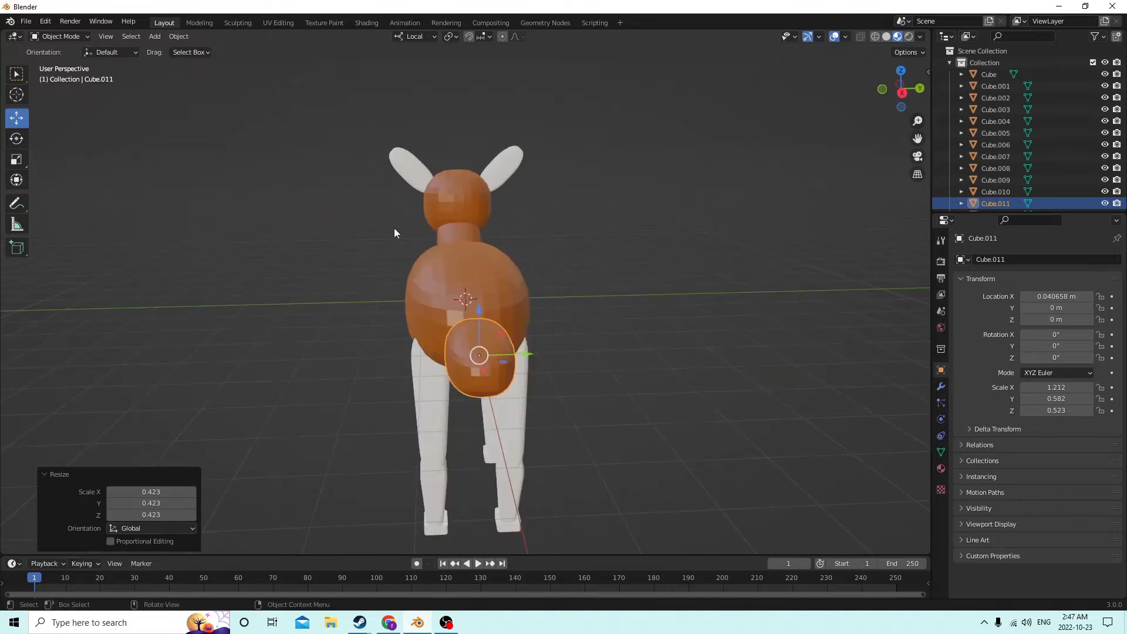
click(16, 162)
drag(525, 361, 509, 361)
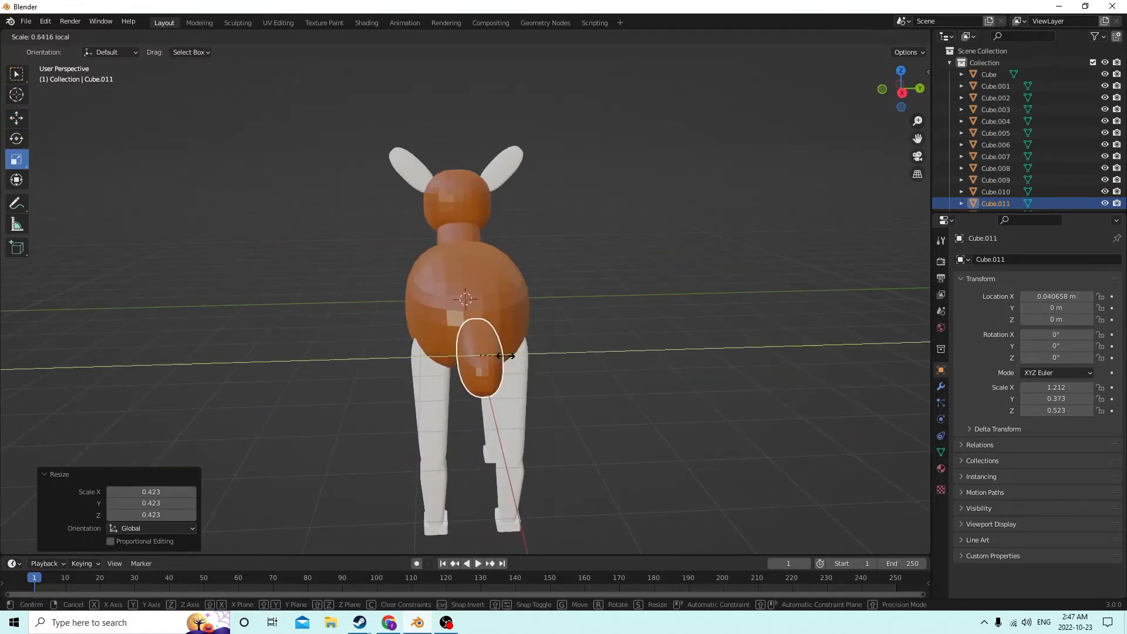
middle_drag(508, 361, 576, 329)
drag(575, 280, 576, 302)
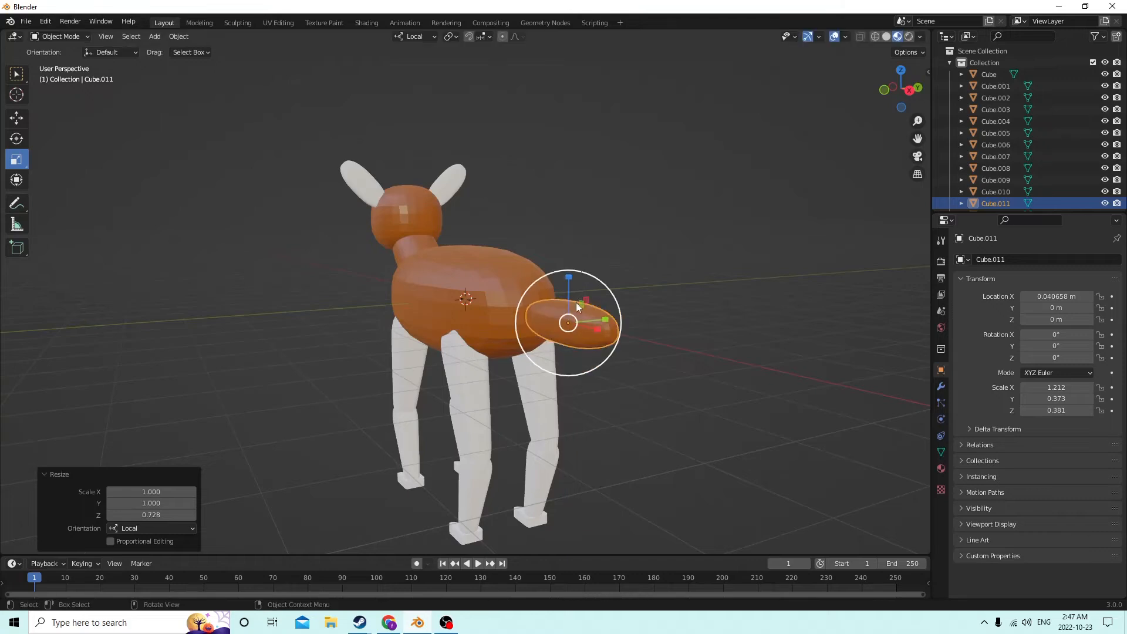
middle_drag(576, 302, 675, 359)
drag(675, 359, 650, 345)
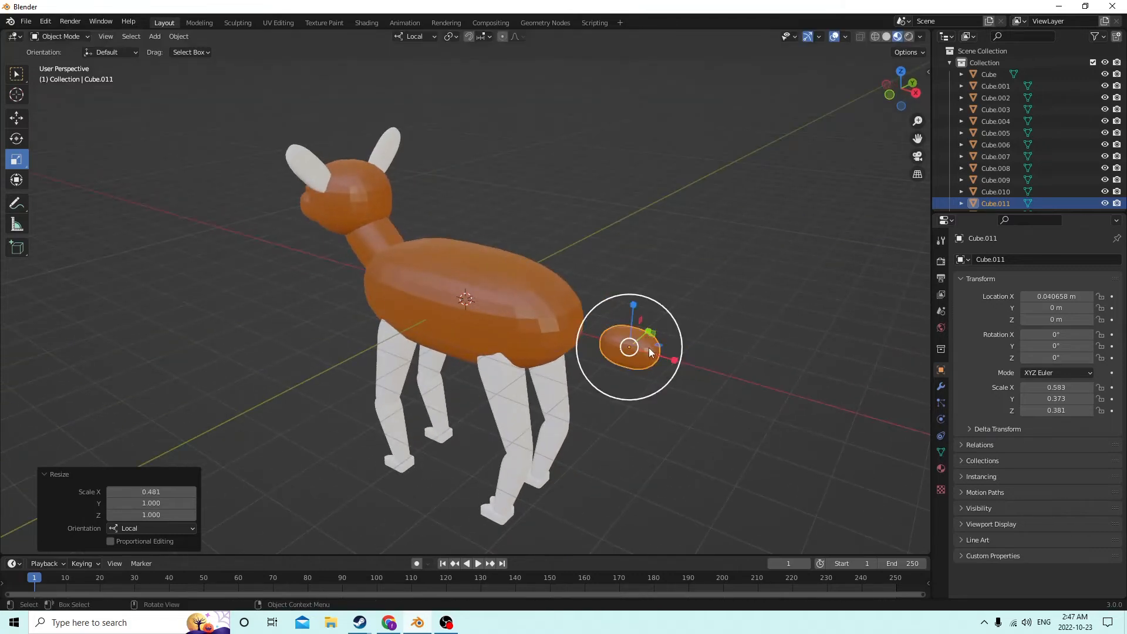
Reshape the tail piece to scales of about 0.255 in X, 0.258 in Y and 0.763 in Z
drag(634, 305, 622, 323)
middle_drag(623, 323, 571, 376)
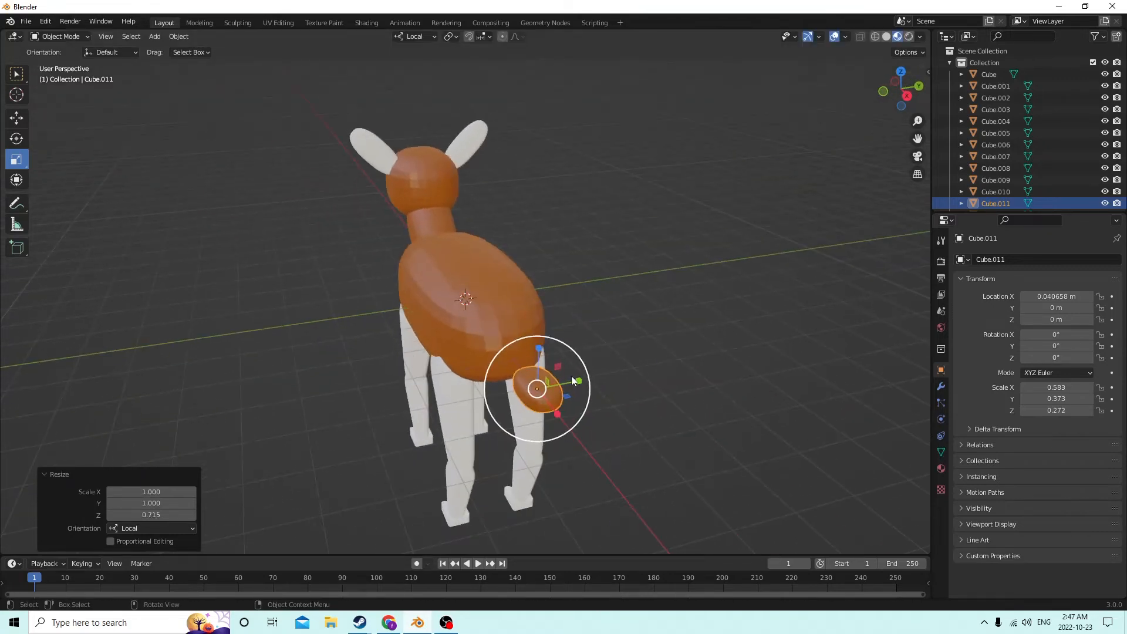
drag(572, 376, 559, 383)
middle_drag(559, 383, 611, 288)
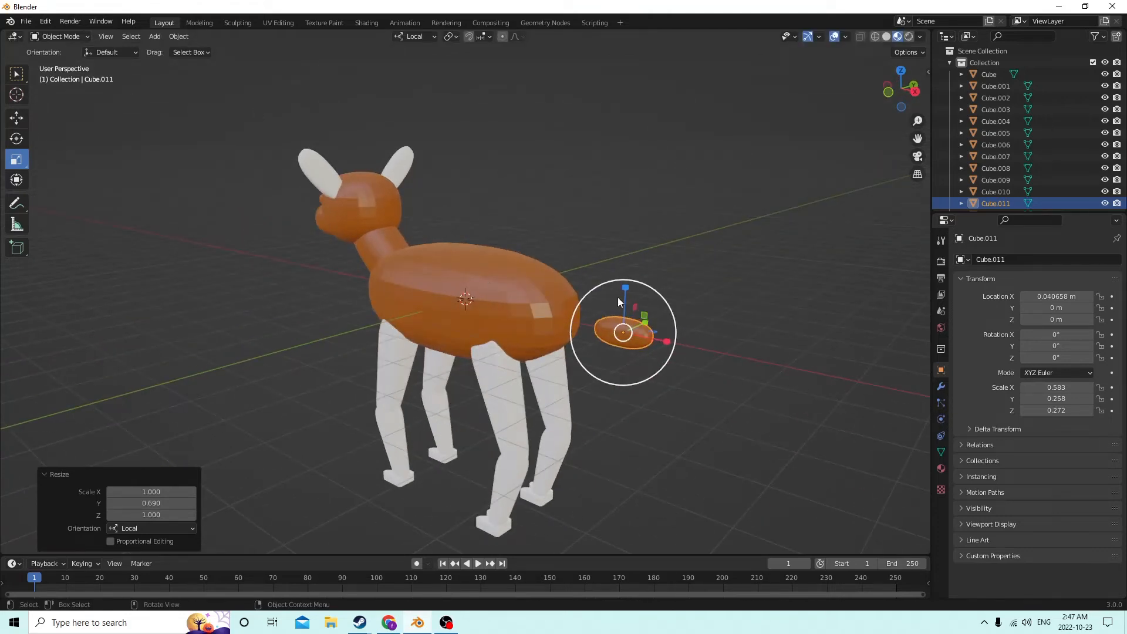
drag(619, 301, 633, 244)
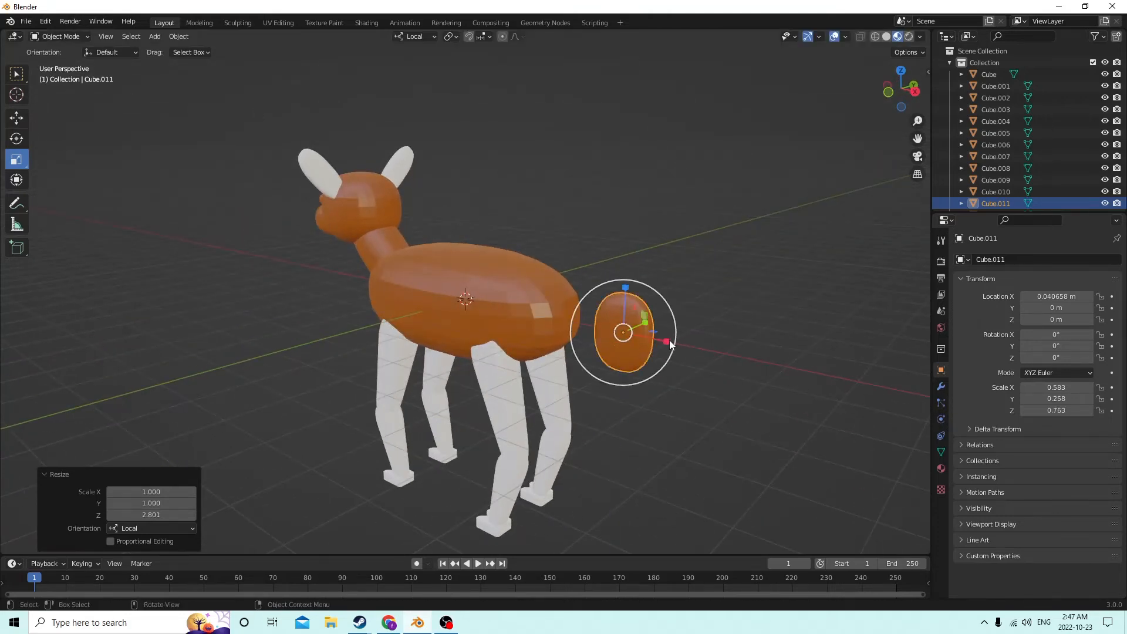
drag(670, 345, 635, 329)
middle_drag(635, 330, 678, 331)
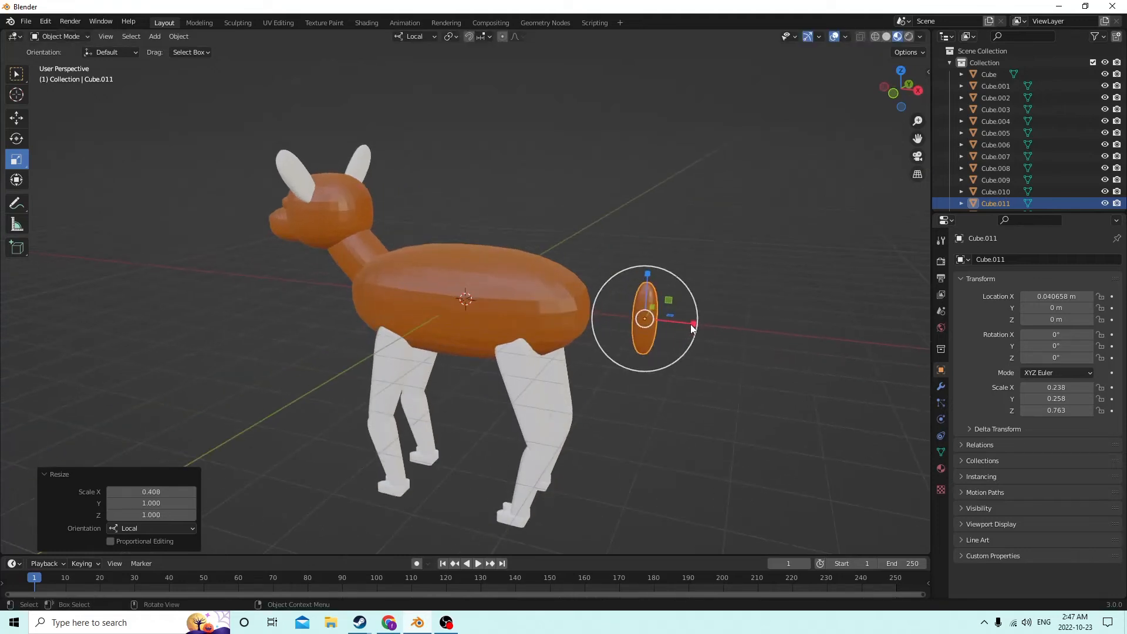
drag(693, 329, 635, 312)
Move the tail about 0.0116 m along negative X onto the rump and lower it about 0.0007 m
click(17, 121)
middle_drag(635, 313, 625, 259)
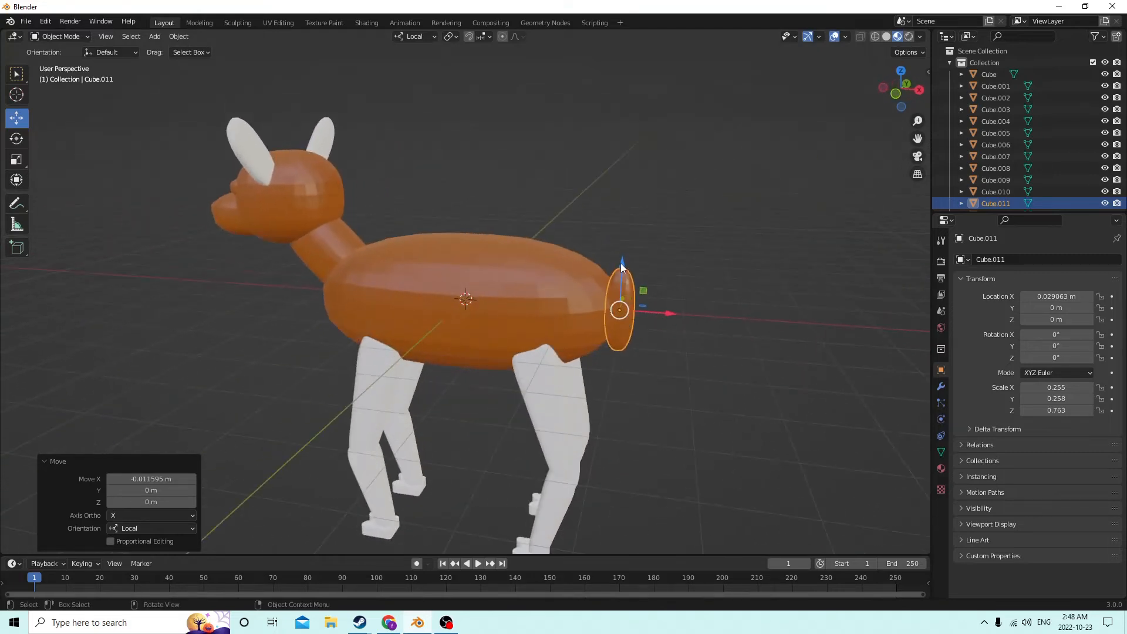
drag(622, 263, 622, 265)
middle_drag(623, 266, 834, 345)
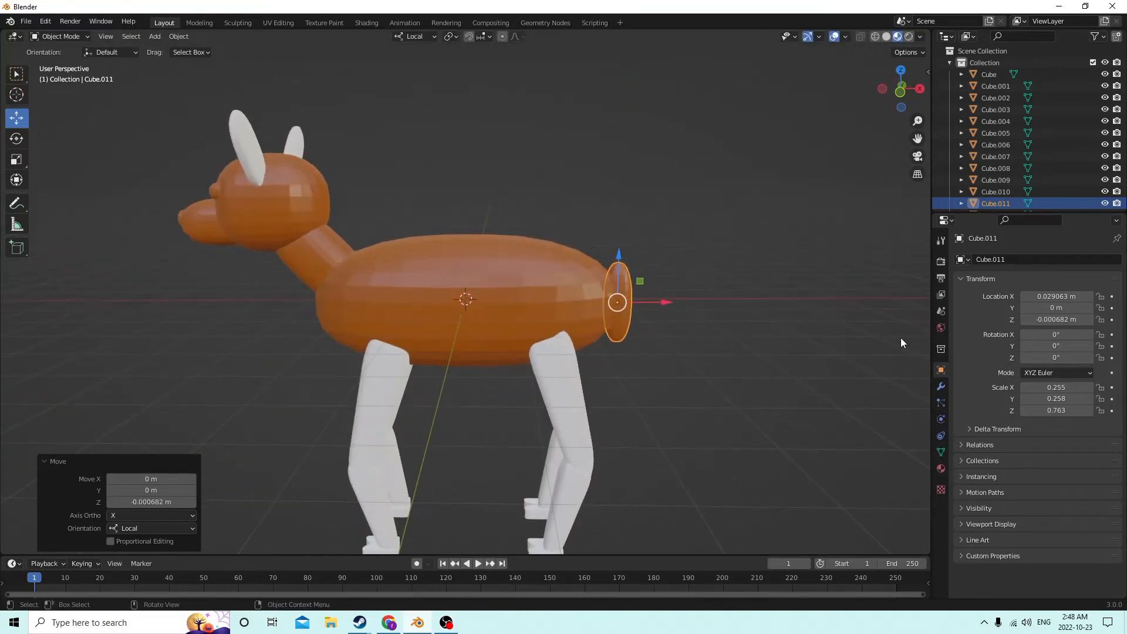
Try rotating the tail 15° about Z, and restore its Z rotation to 0°
click(1043, 357)
text(15)
key(Return)
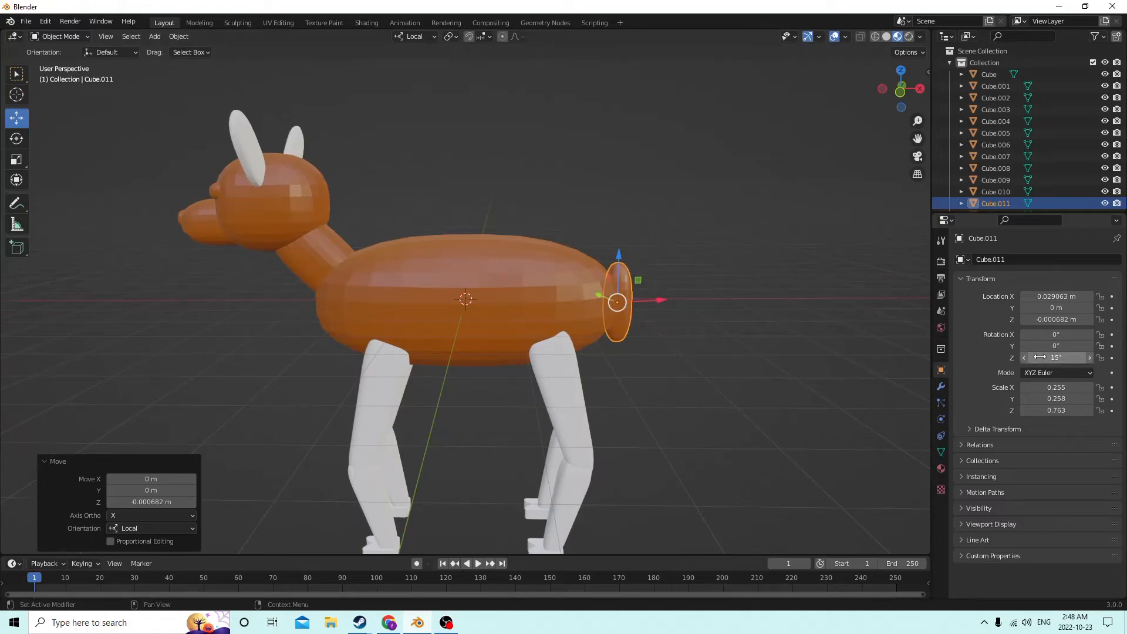
key(Return)
click(1056, 357)
text(0)
key(Return)
Set the tail's Y rotation to -15° and shift it to about X 0.0284 m, Z -0.0018 m against the rump
click(1052, 346)
key(Return)
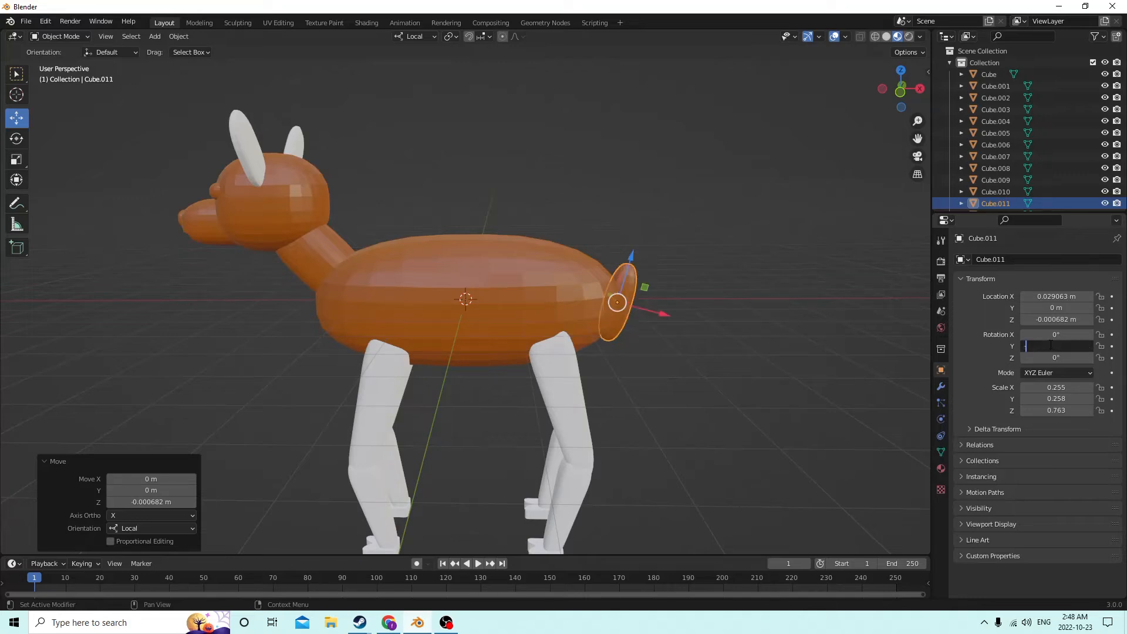
key(Return)
middle_drag(740, 275, 755, 242)
drag(608, 255, 657, 299)
middle_drag(657, 299, 588, 307)
click(700, 278)
middle_drag(700, 279, 746, 299)
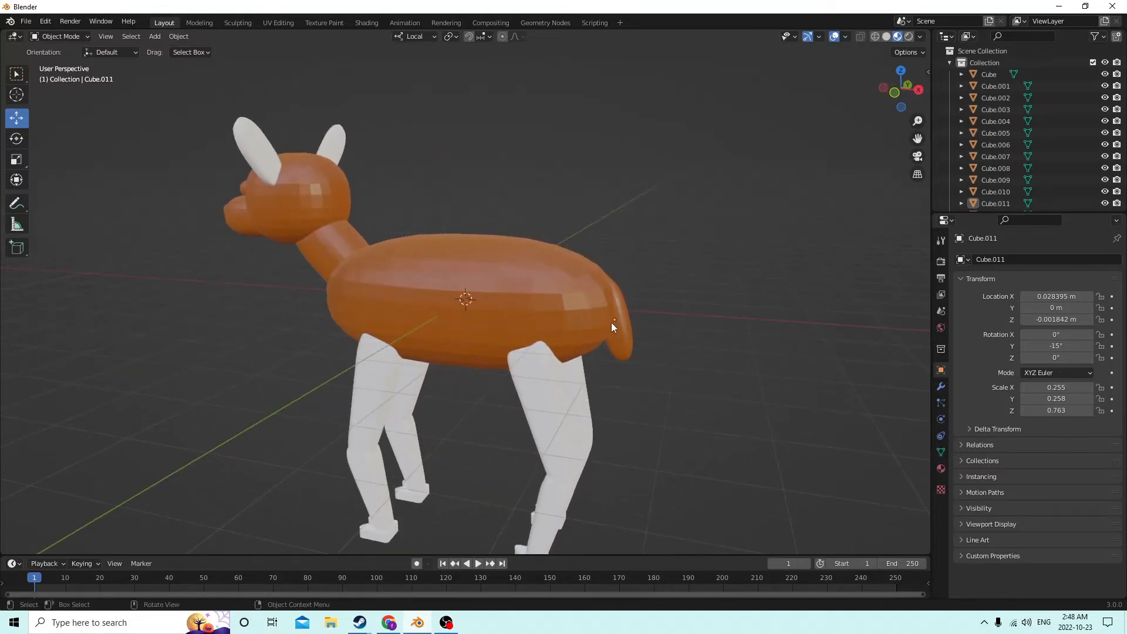
click(611, 327)
click(628, 322)
middle_drag(628, 322, 675, 321)
click(562, 306)
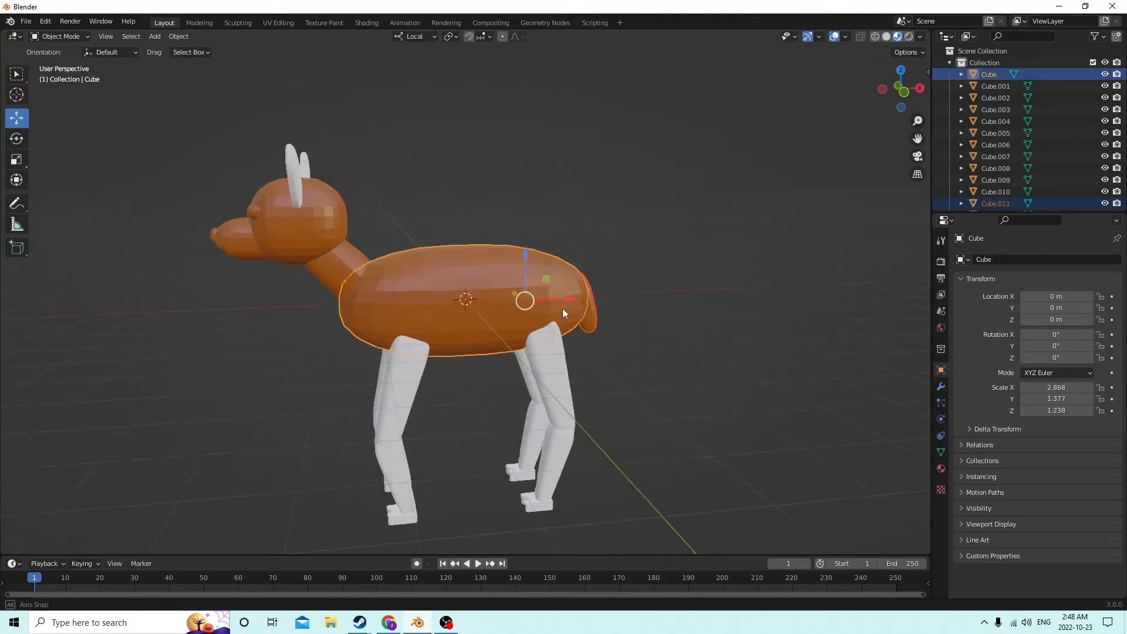
middle_drag(562, 313, 557, 351)
shift+click(526, 365)
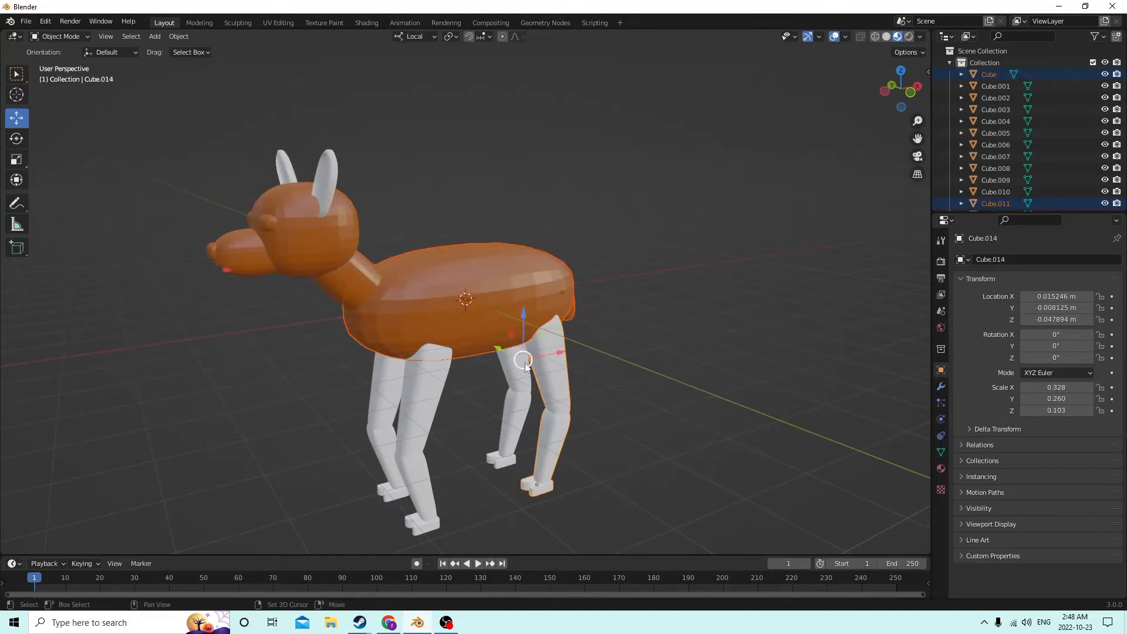
middle_drag(670, 323, 599, 323)
Select the tail and all four legs with the body as the active object and join them into one mesh
click(590, 325)
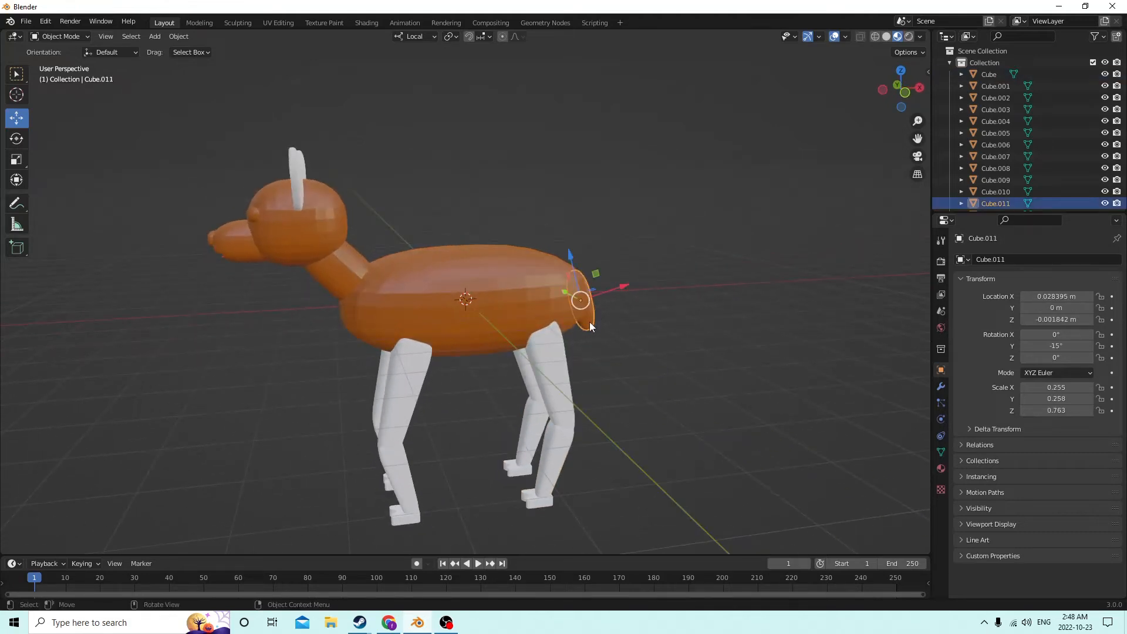
shift+click(552, 384)
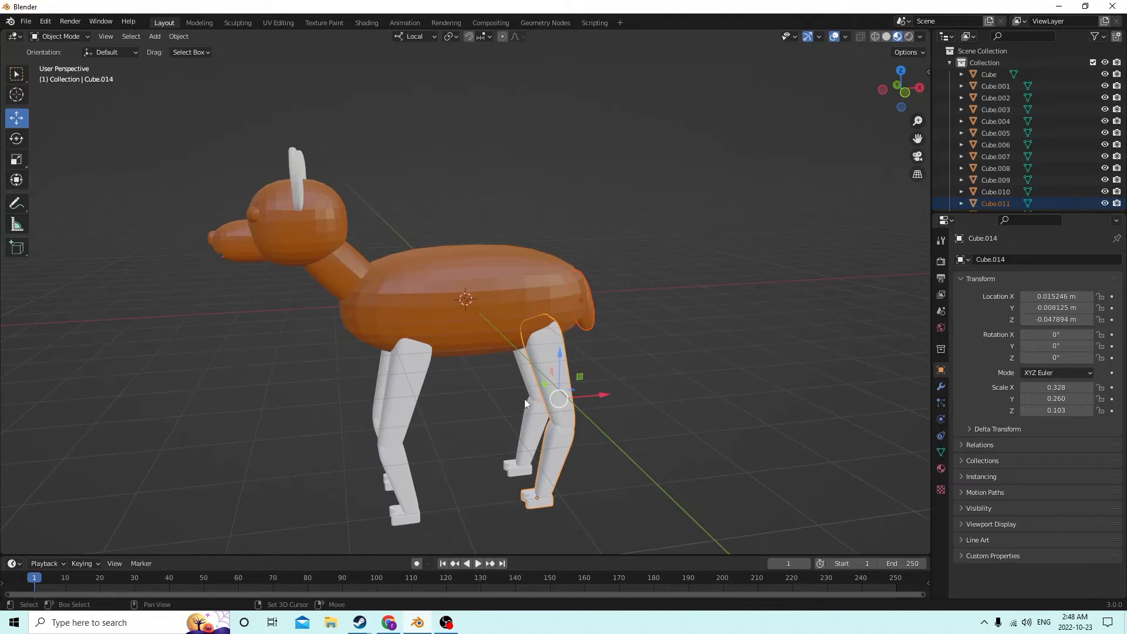
shift+click(390, 449)
middle_drag(389, 446, 401, 394)
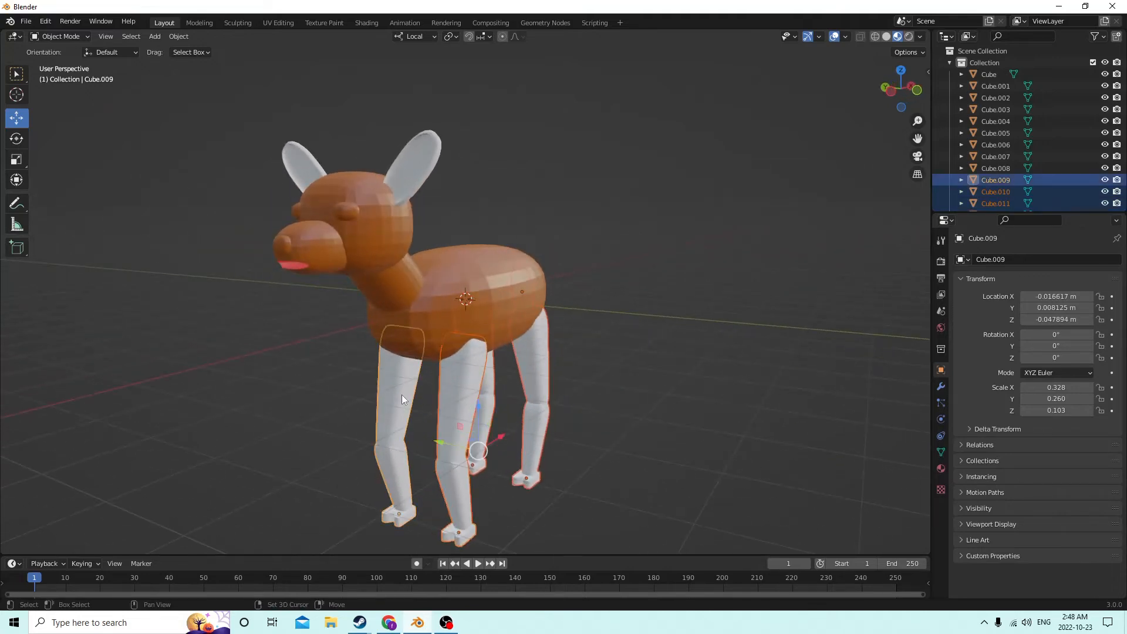
shift+click(495, 275)
middle_drag(495, 274, 524, 182)
key(ctrl+j)
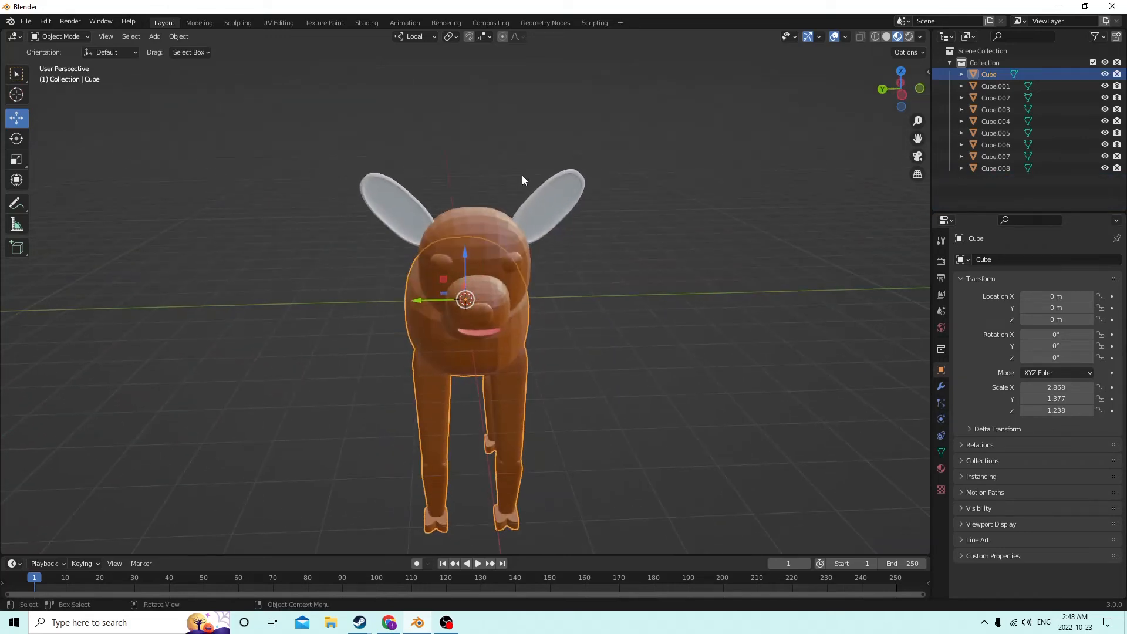
Join both ears to the head, with the head as the active object
click(546, 207)
shift+click(399, 210)
shift+click(464, 242)
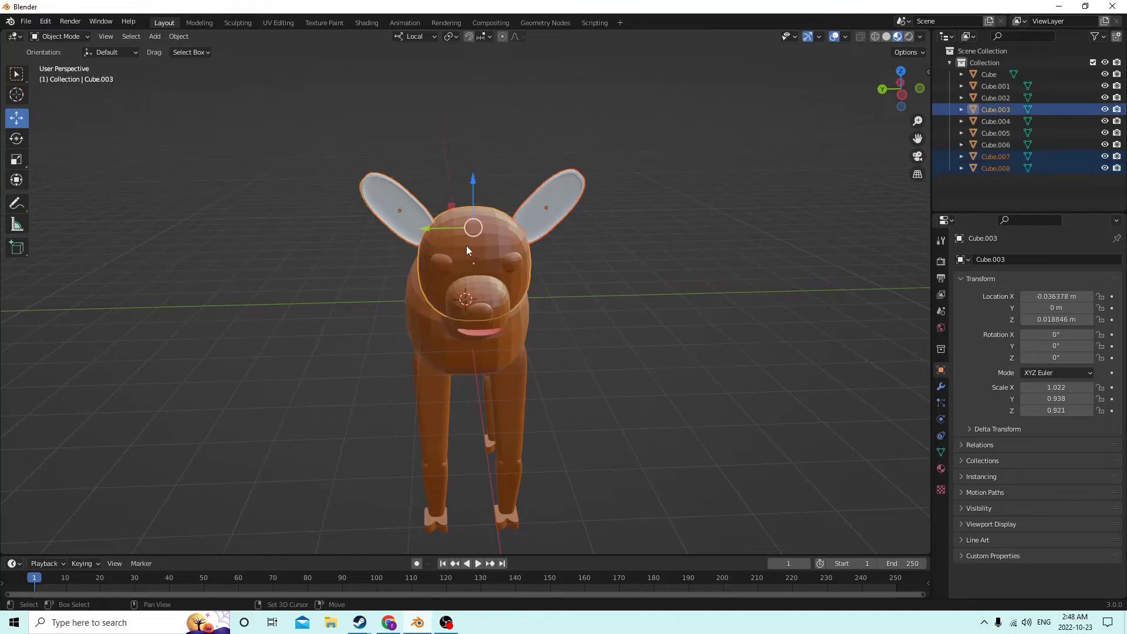
middle_drag(466, 246, 535, 233)
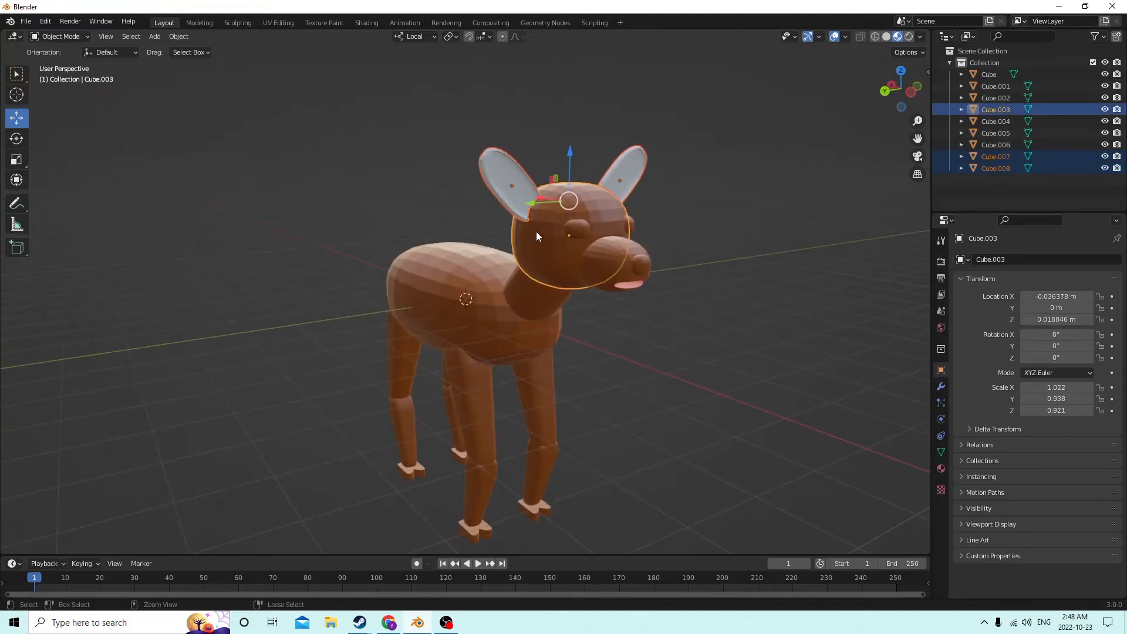
key(ctrl+j)
Join the neck to the body, with the body as the active object
middle_drag(536, 231, 579, 230)
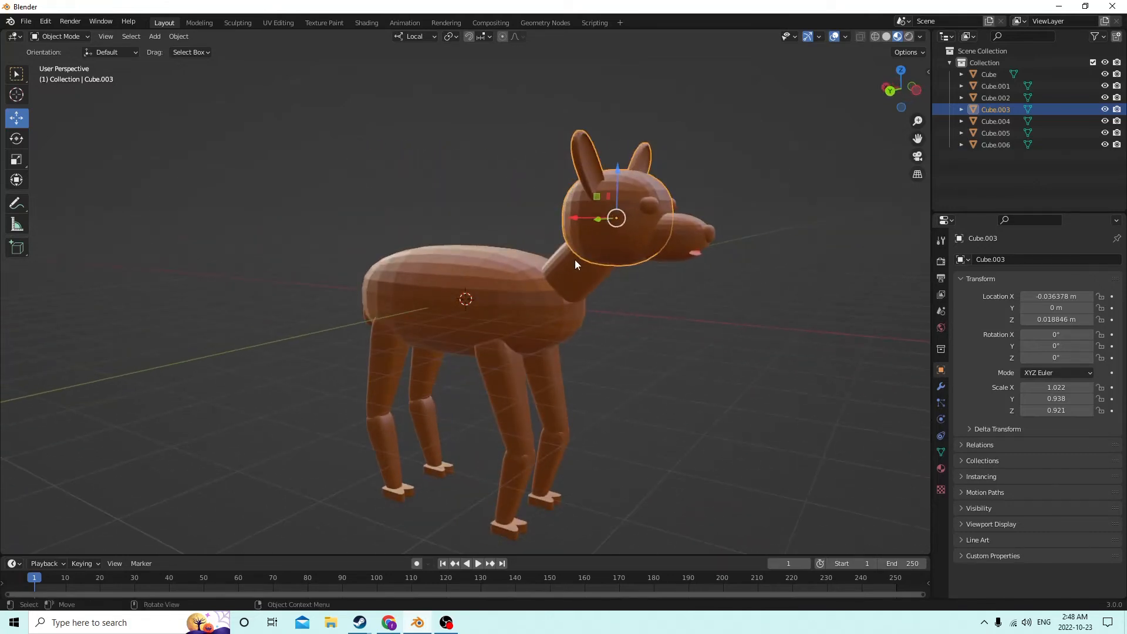
click(577, 265)
middle_drag(579, 269, 509, 265)
shift+click(496, 284)
key(ctrl+j)
click(649, 206)
shift+click(493, 276)
mouse_move(657, 258)
middle_down()
mouse_move(727, 277)
mouse_move(620, 287)
mouse_move(661, 280)
middle_up()
click(576, 294)
Join the nose, muzzle, head and both eyes to the body as a single deer object
shift+click(660, 289)
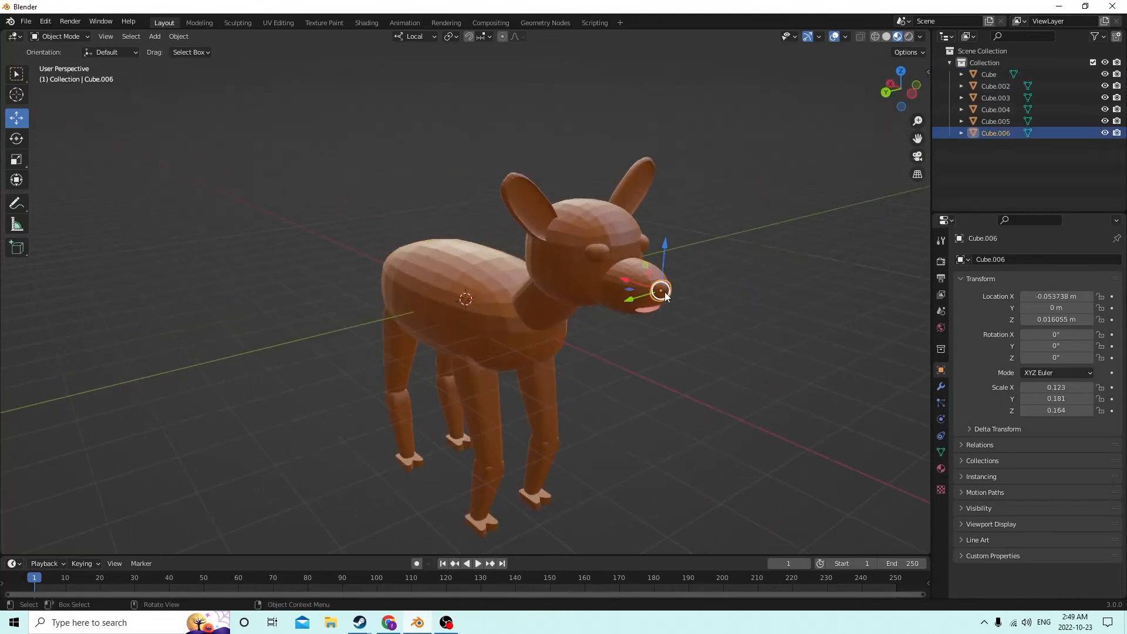
shift+click(610, 276)
shift+click(602, 224)
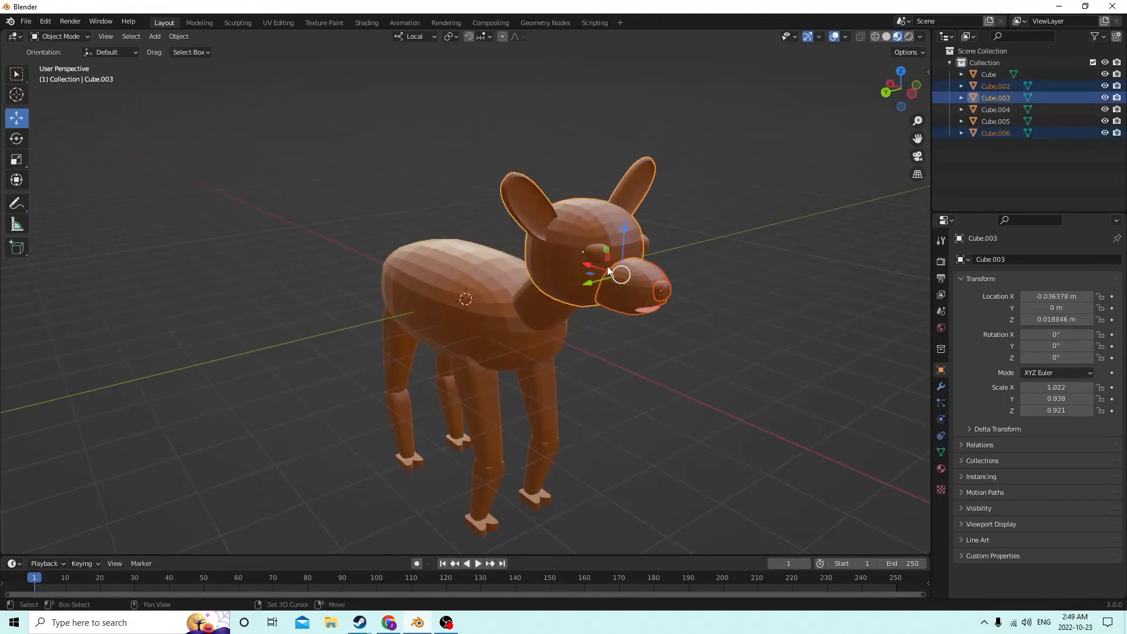
shift+click(595, 249)
shift+click(642, 239)
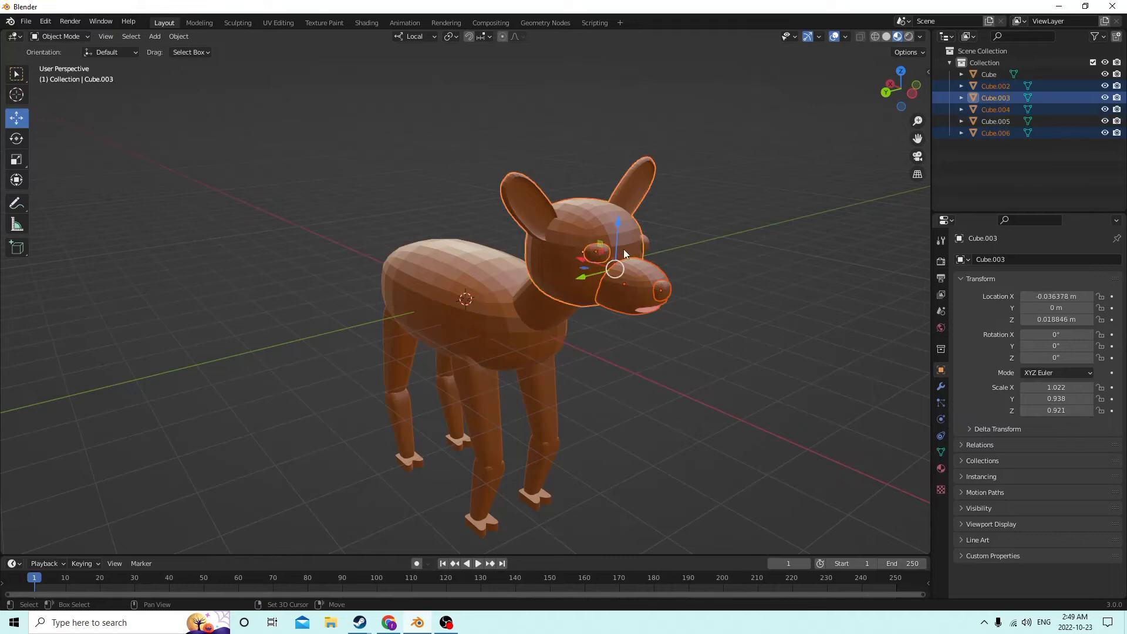
middle_drag(622, 256, 595, 272)
shift+click(497, 265)
shift+click(560, 288)
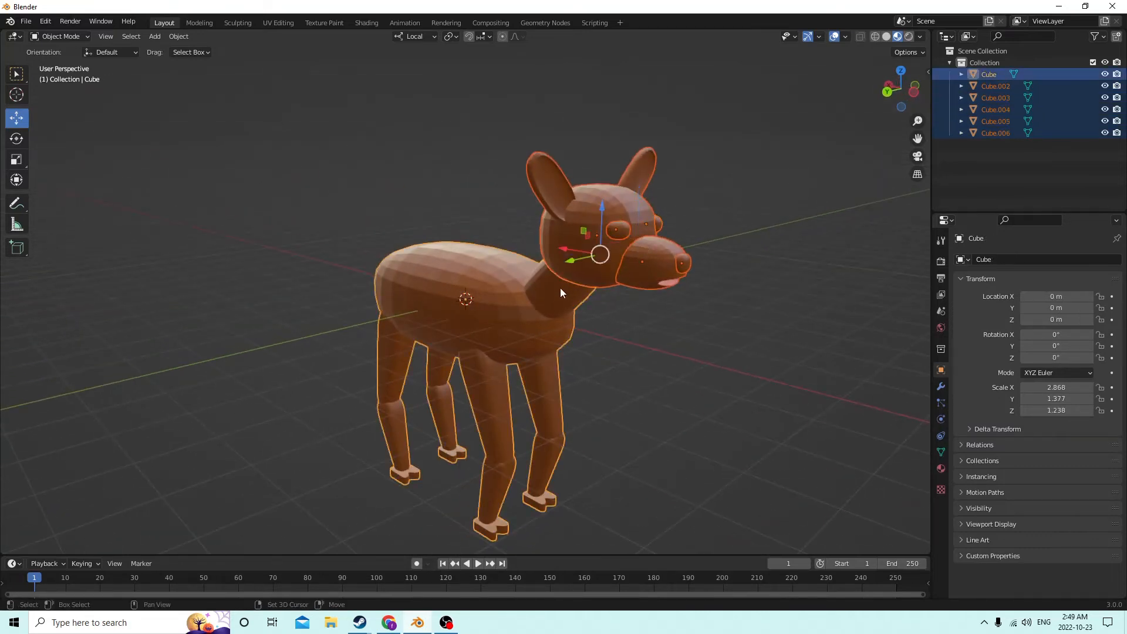
key(ctrl+j)
click(794, 233)
scroll(797, 232, down, 3)
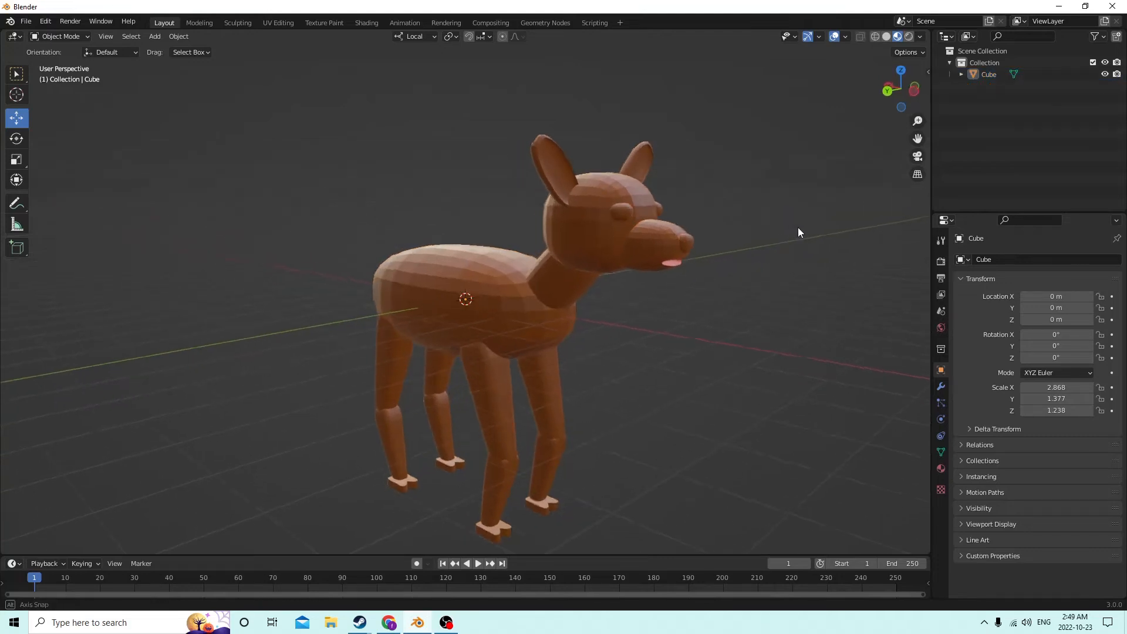
click(507, 258)
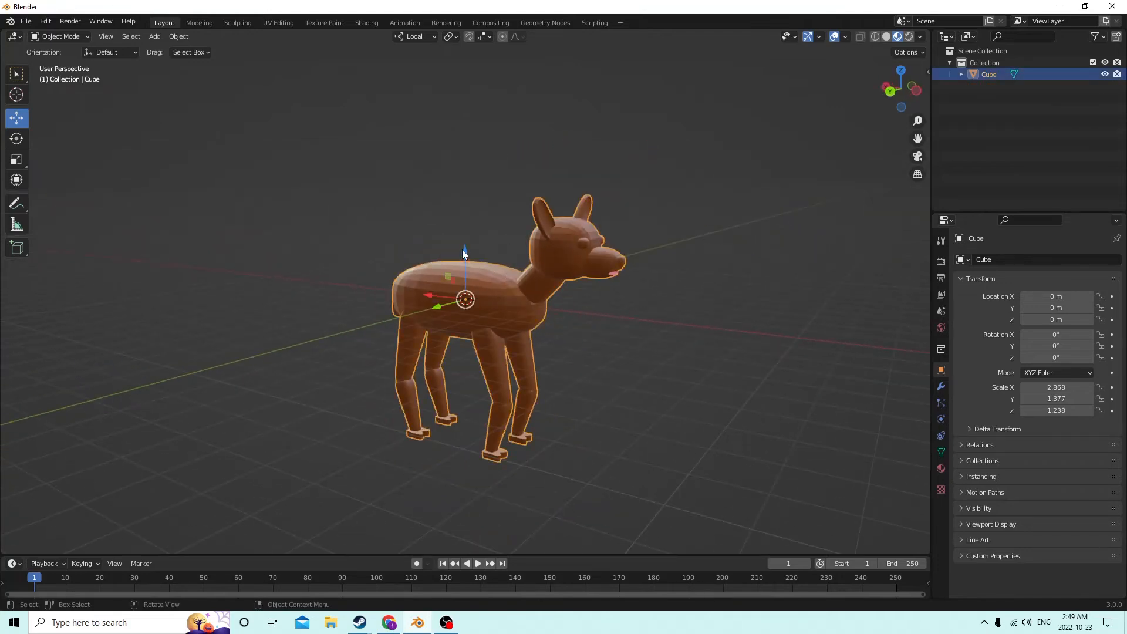
key(g)
key(z)
key(Escape)
Enter Edit Mode on the deer, switch to face selection and clear the current selection
middle_drag(551, 195, 475, 205)
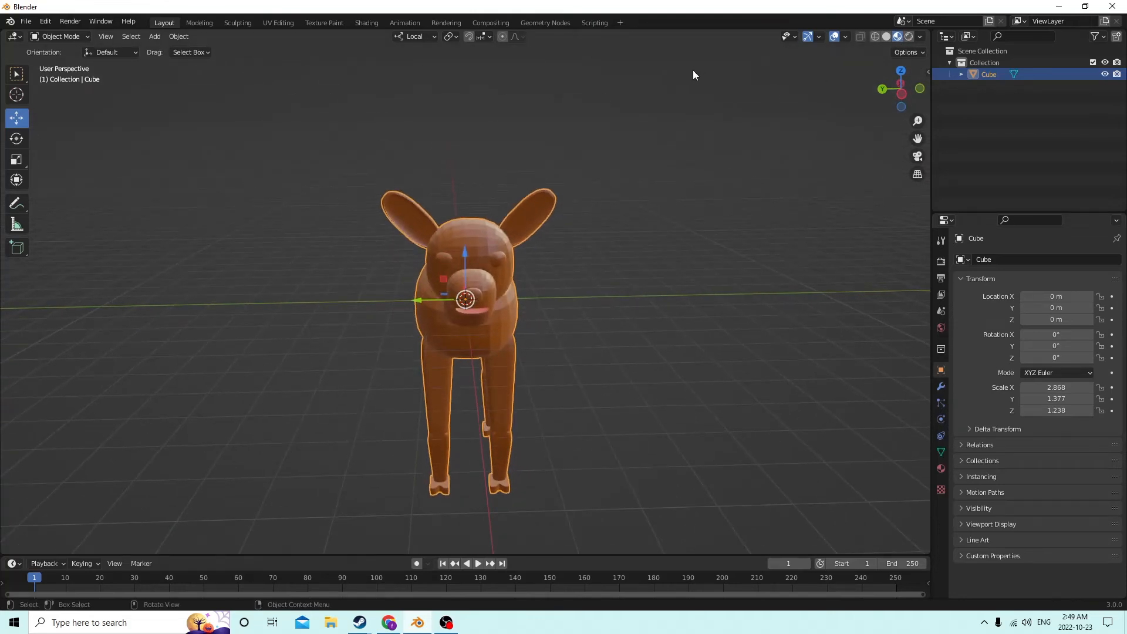
middle_drag(693, 76, 823, 56)
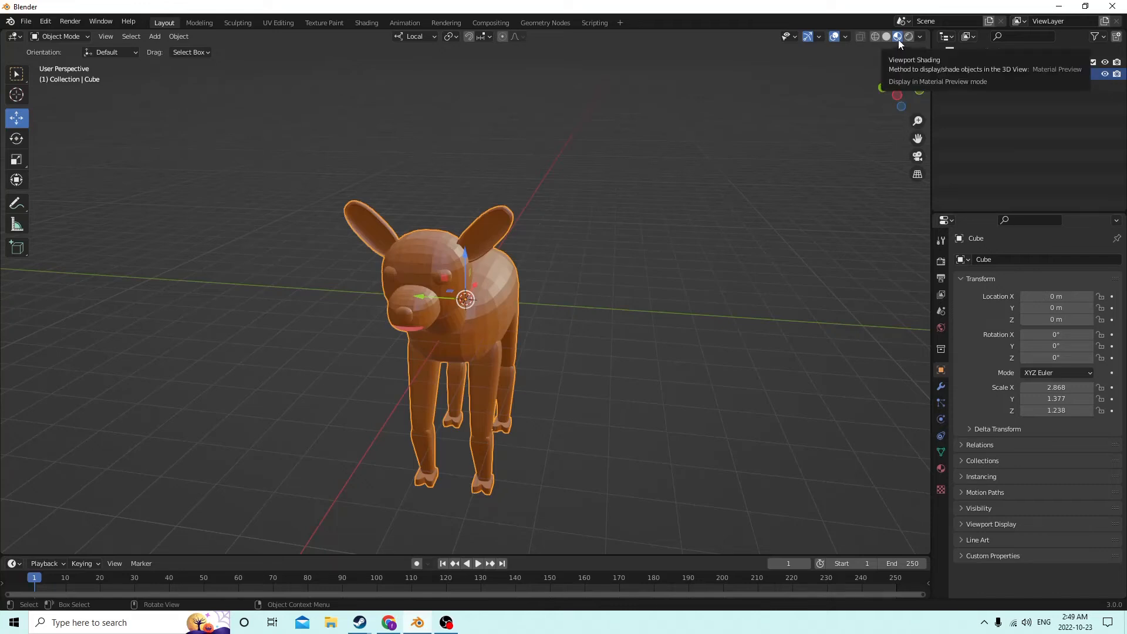
middle_drag(693, 171, 718, 173)
key(Tab)
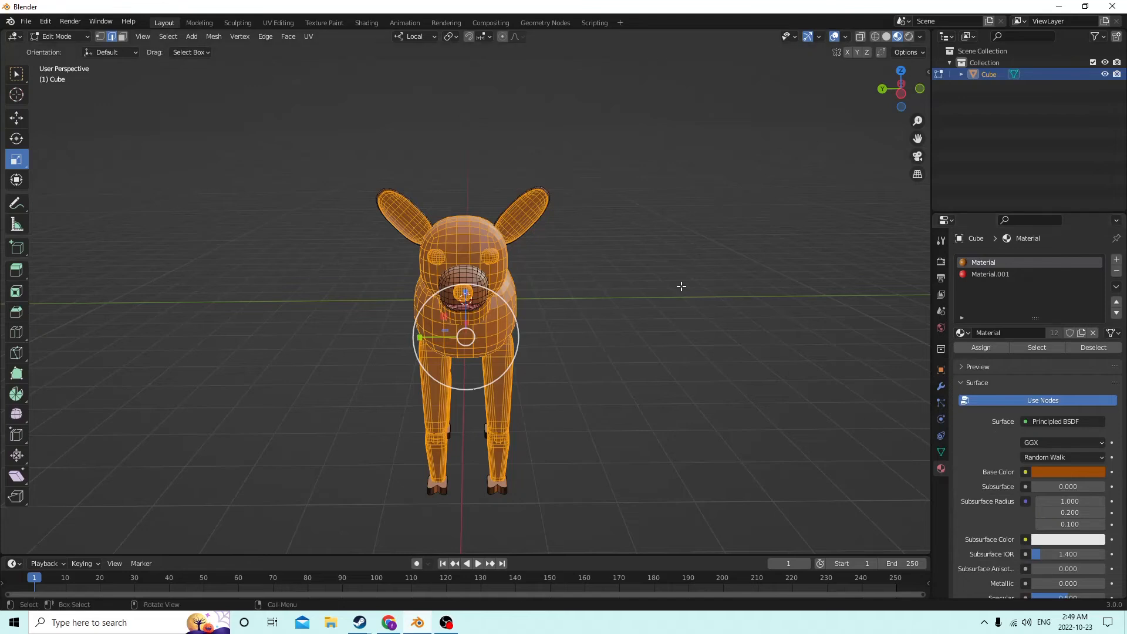
middle_drag(680, 284, 380, 100)
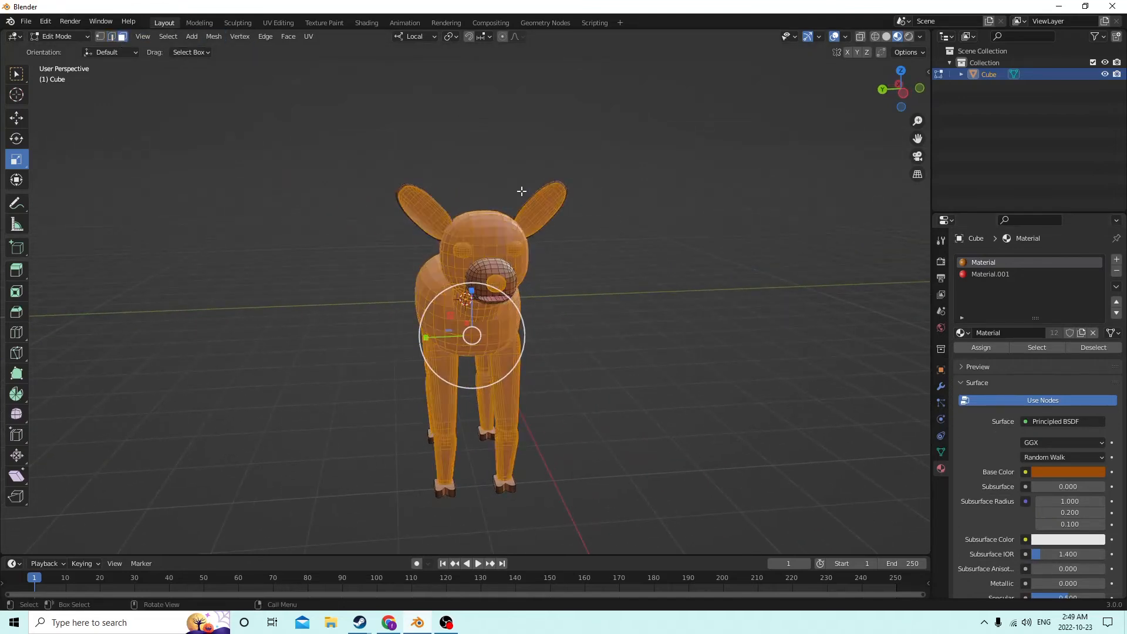
middle_drag(719, 221, 605, 240)
click(676, 226)
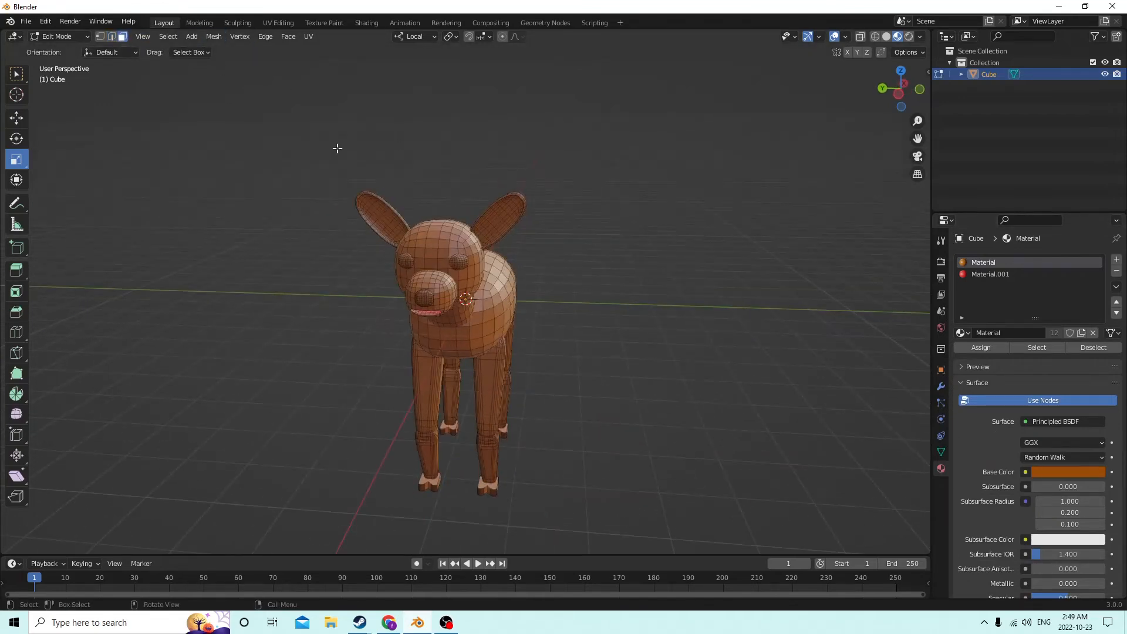
Select a closed loop of faces outlining the inner area of the deer's left ear using shortest-path picking
scroll(710, 247, up, 5)
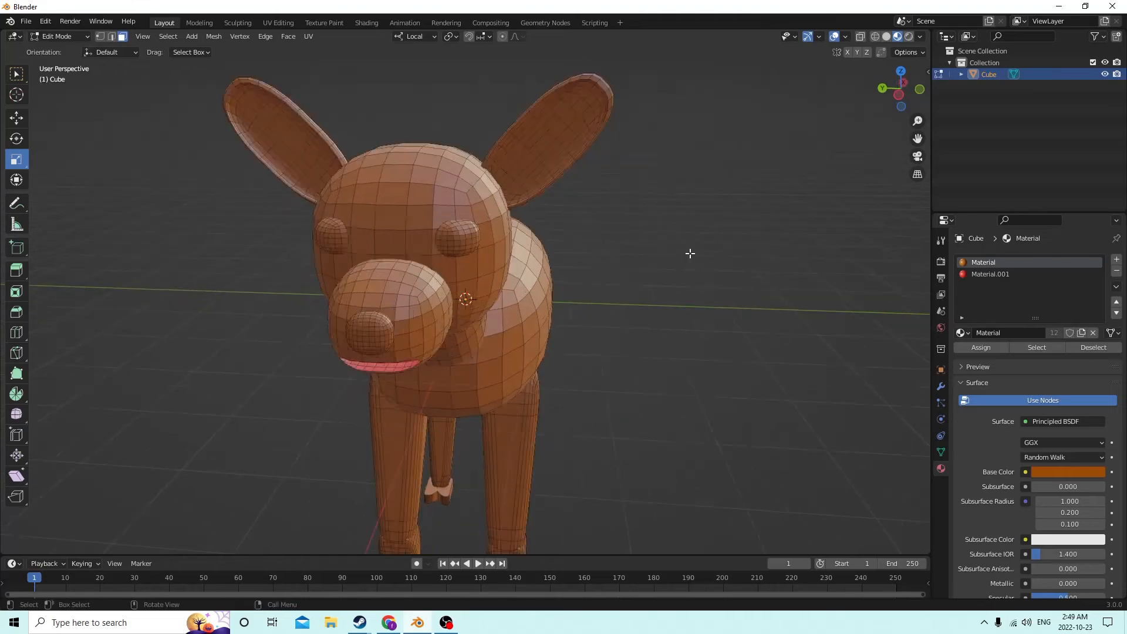
middle_drag(690, 253, 435, 232)
scroll(506, 245, up, 1)
scroll(508, 189, up, 2)
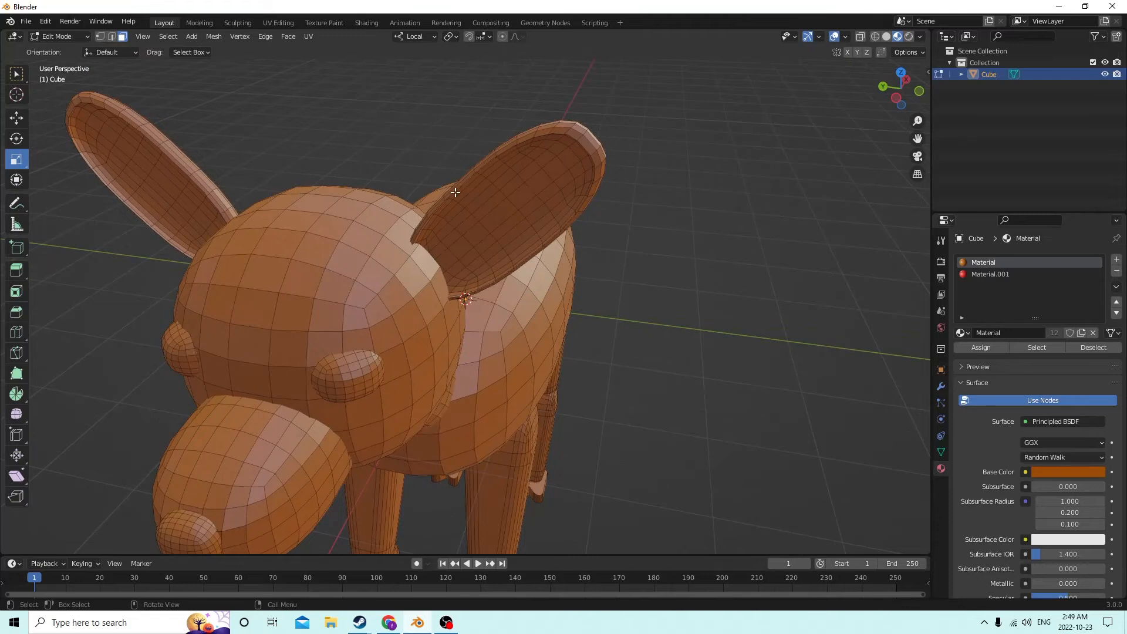
ctrl+click(430, 236)
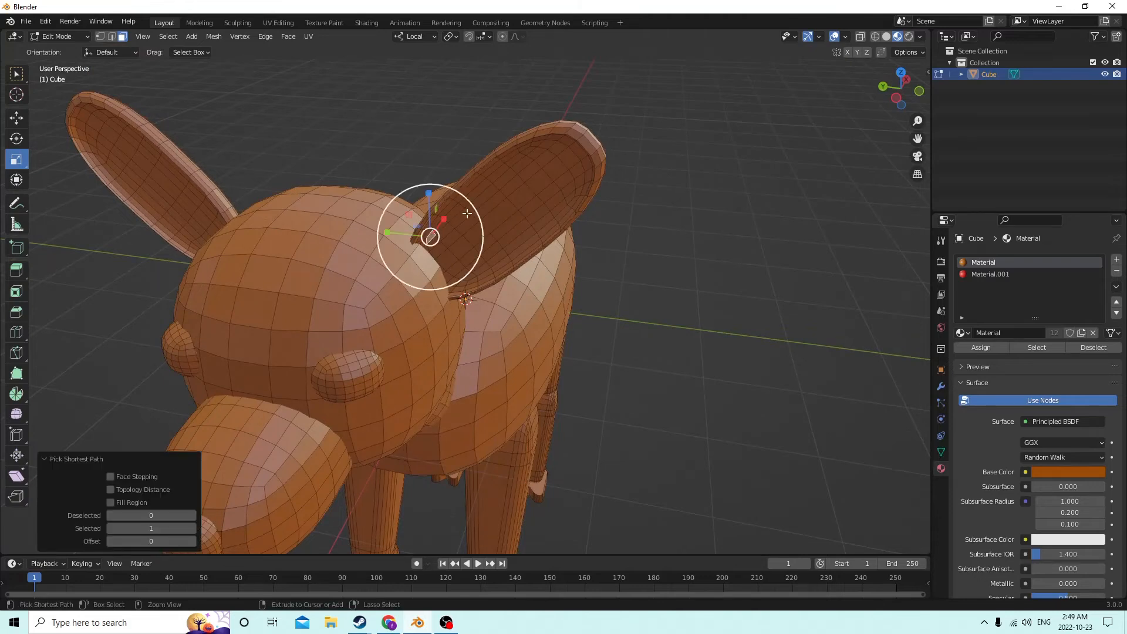
ctrl+click(537, 156)
ctrl+click(530, 152)
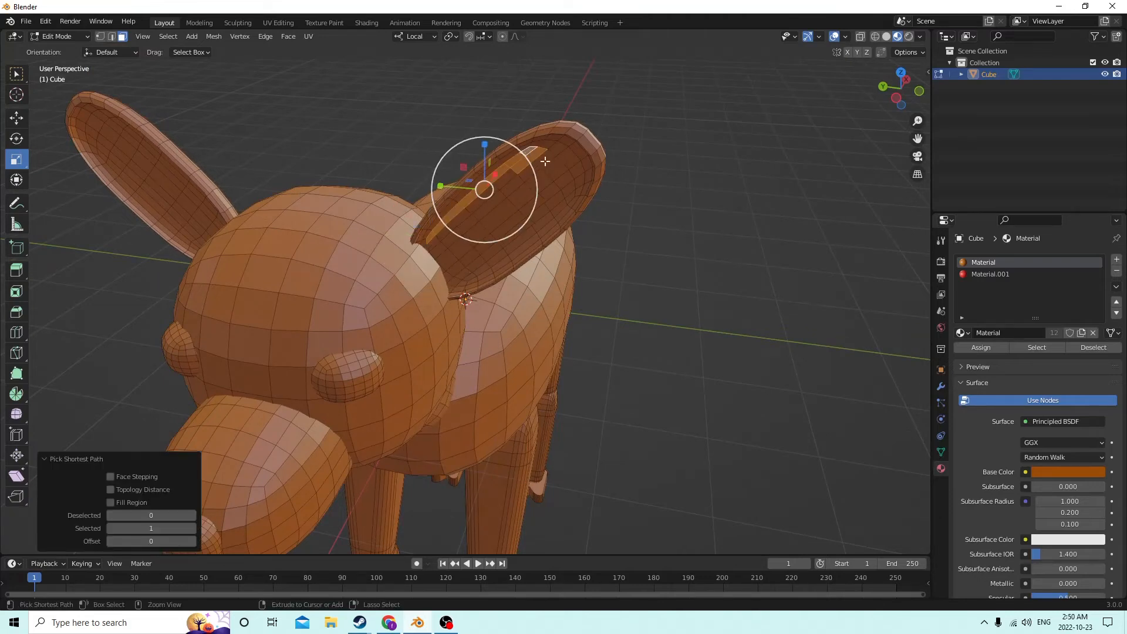
ctrl+click(568, 195)
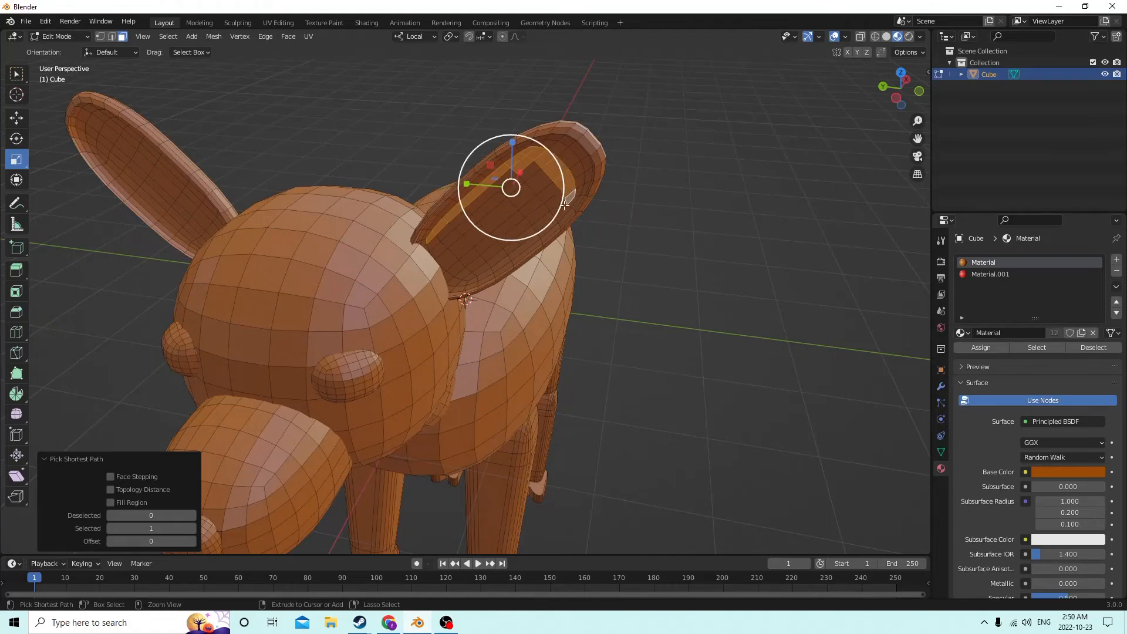
ctrl+click(464, 283)
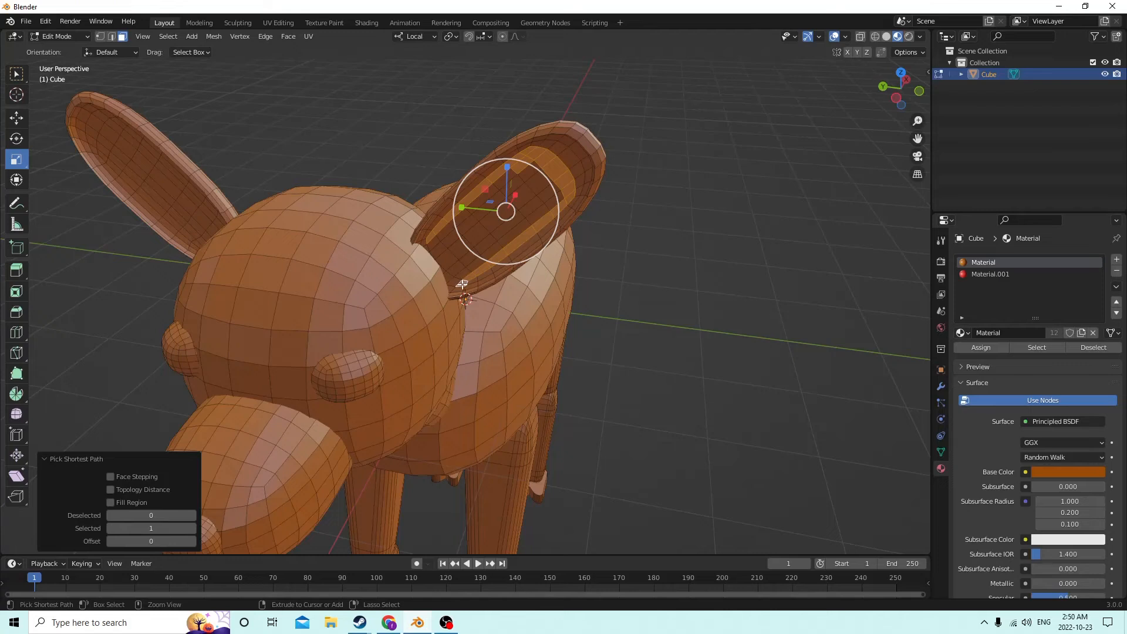
shift+click(464, 284)
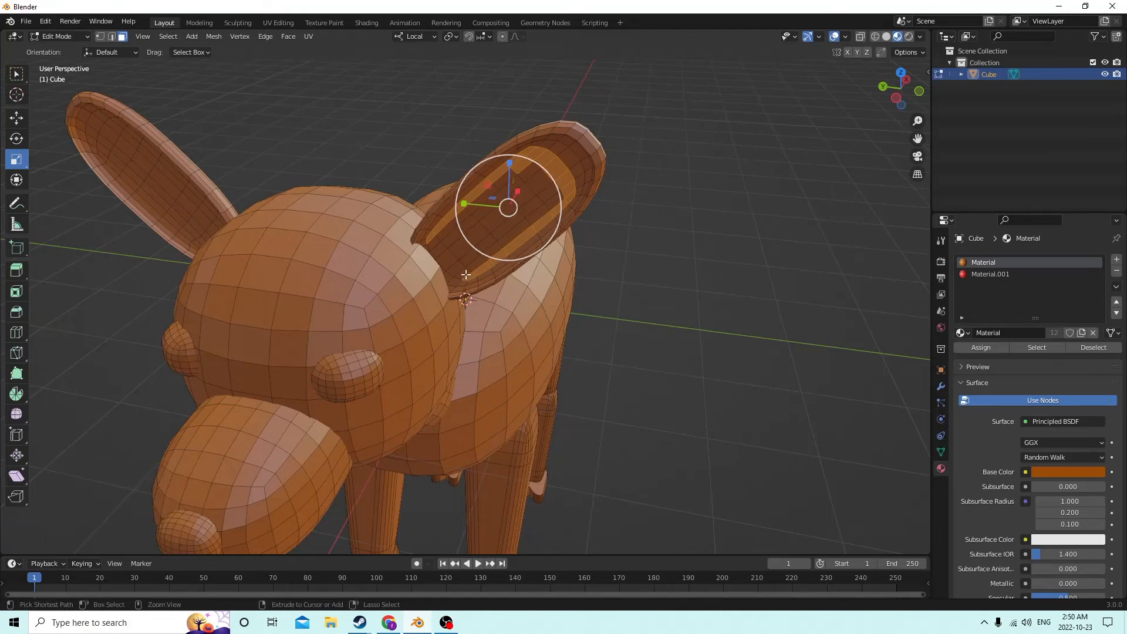
ctrl+click(433, 244)
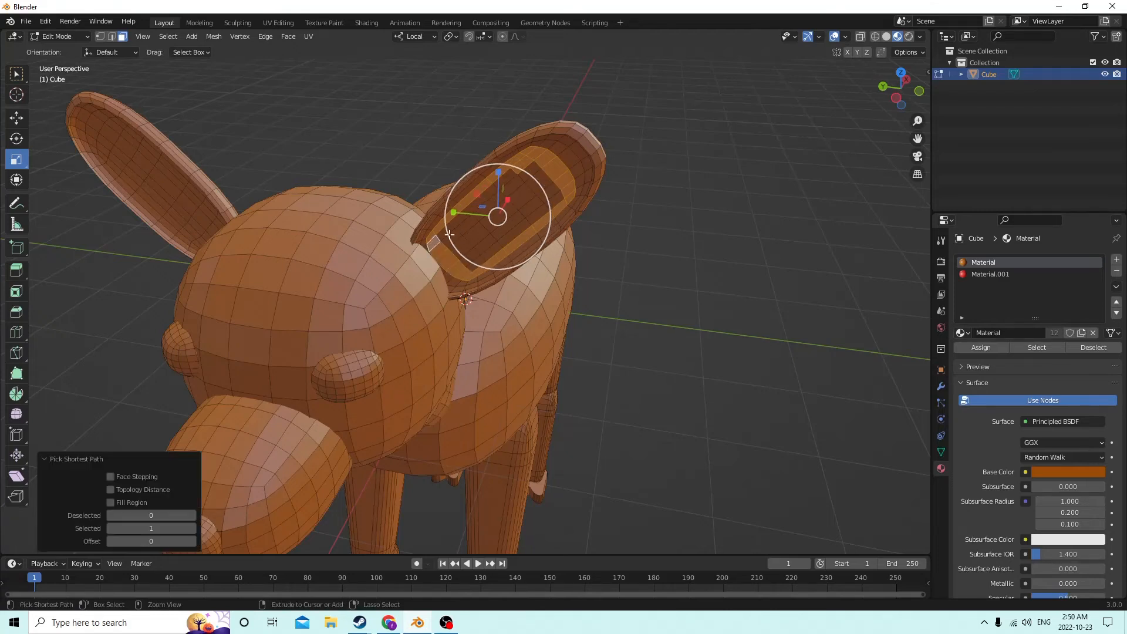
Add the remaining faces enclosed by the loop inside the left ear to the selection
ctrl+click(523, 174)
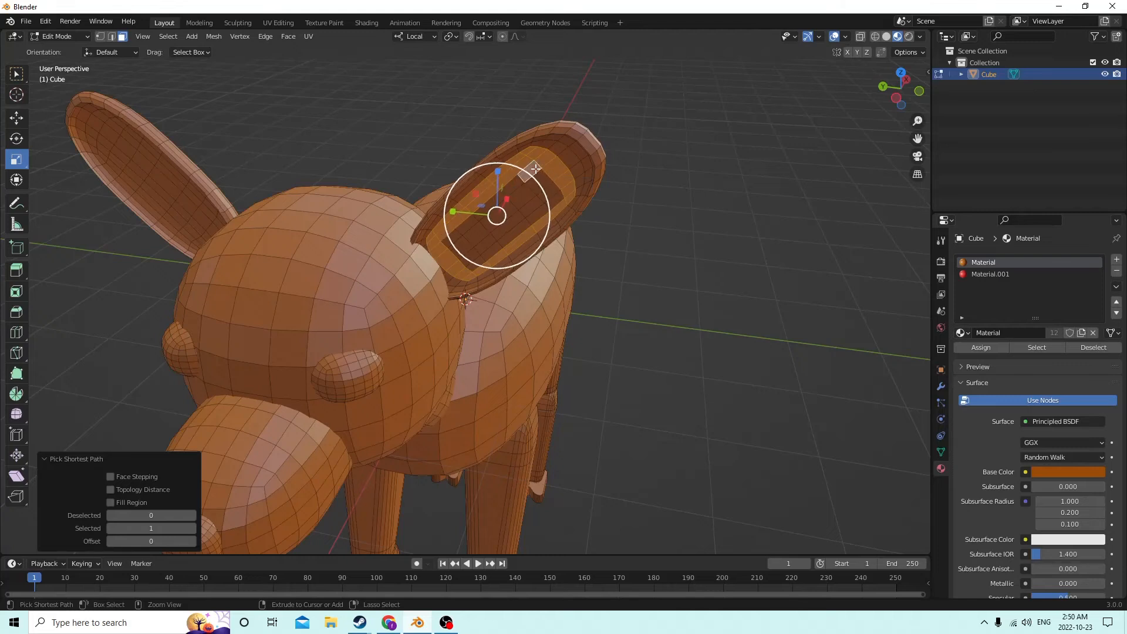
ctrl+click(457, 236)
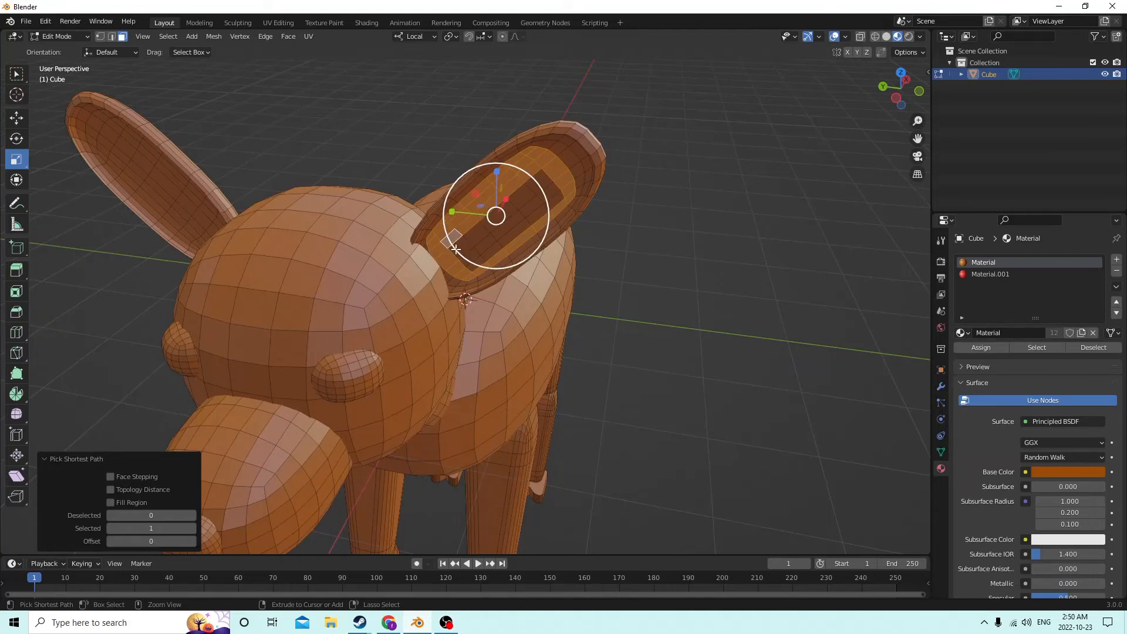
ctrl+click(541, 182)
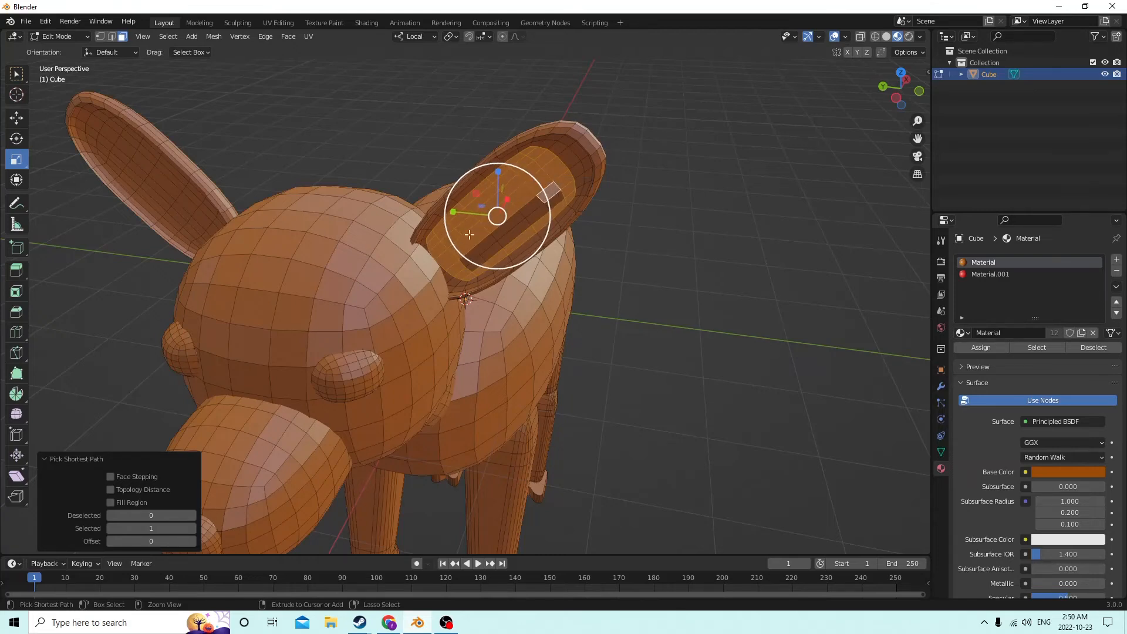
ctrl+click(469, 262)
ctrl+click(555, 201)
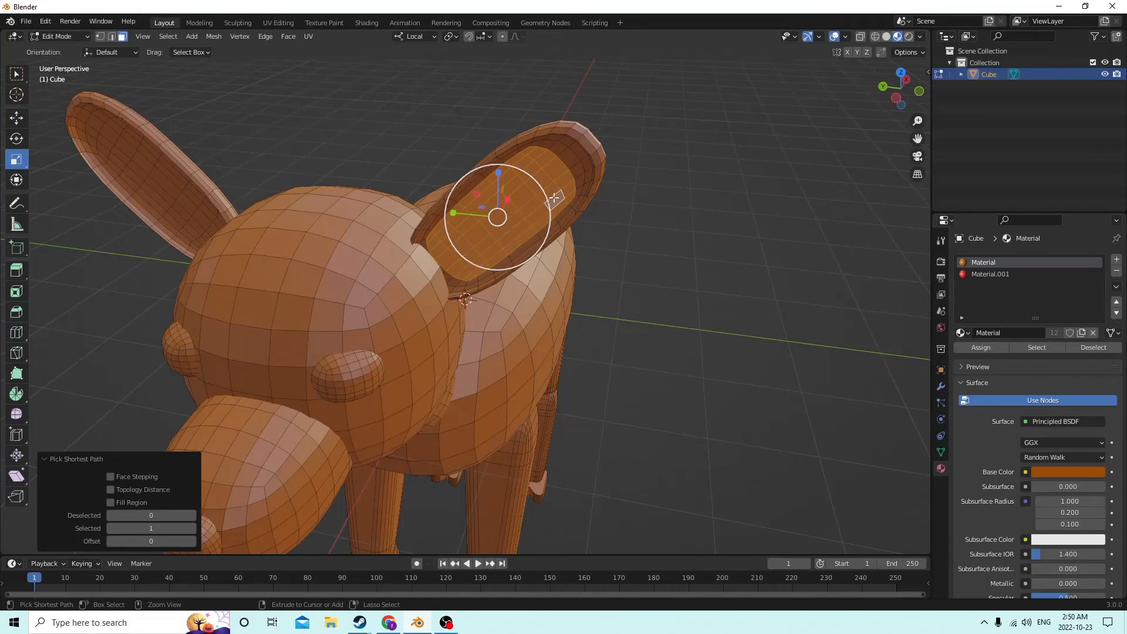
Create a new material with a dark reddish-brown base color (hue 0.024, saturation about 0.94), assign it to the left inner-ear faces and clear the selection
scroll(539, 180, down, 3)
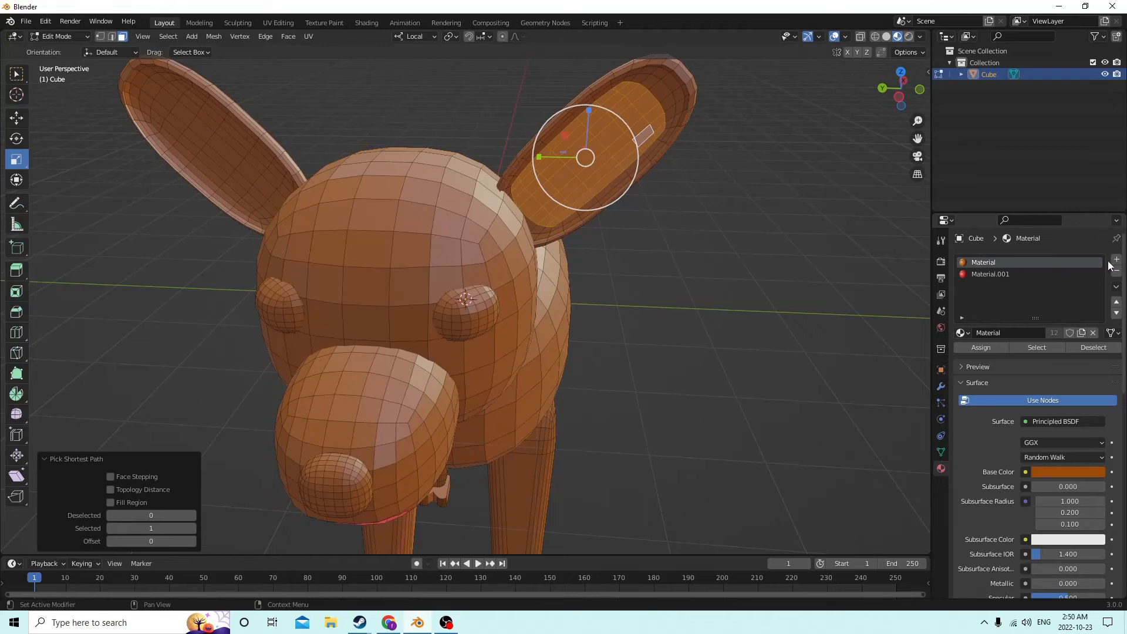
click(1117, 260)
click(1016, 331)
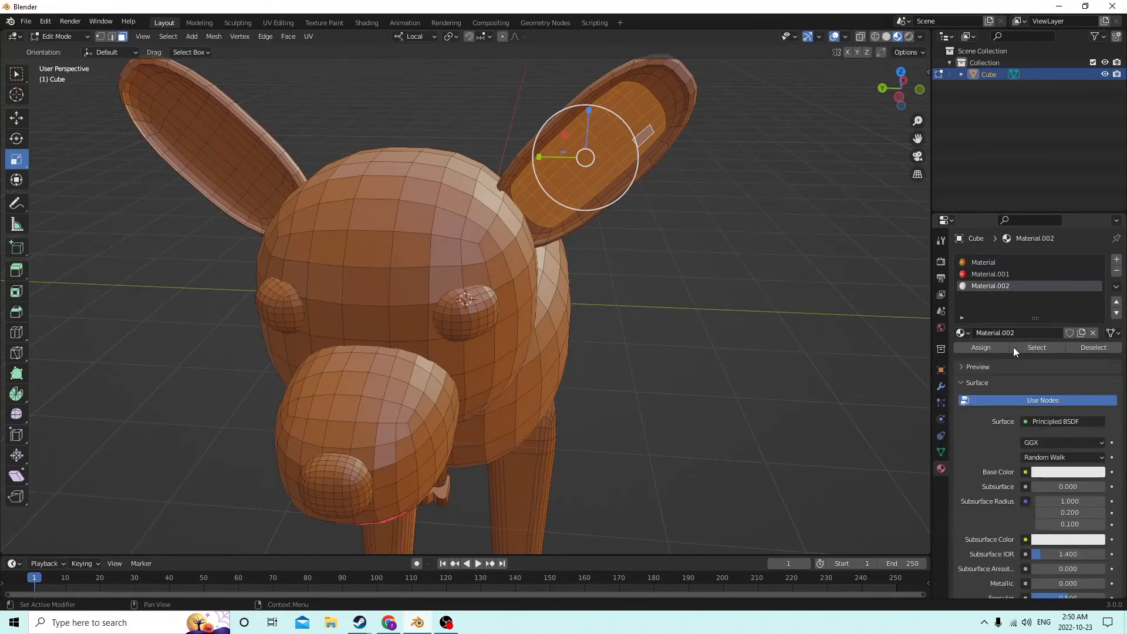
click(1044, 473)
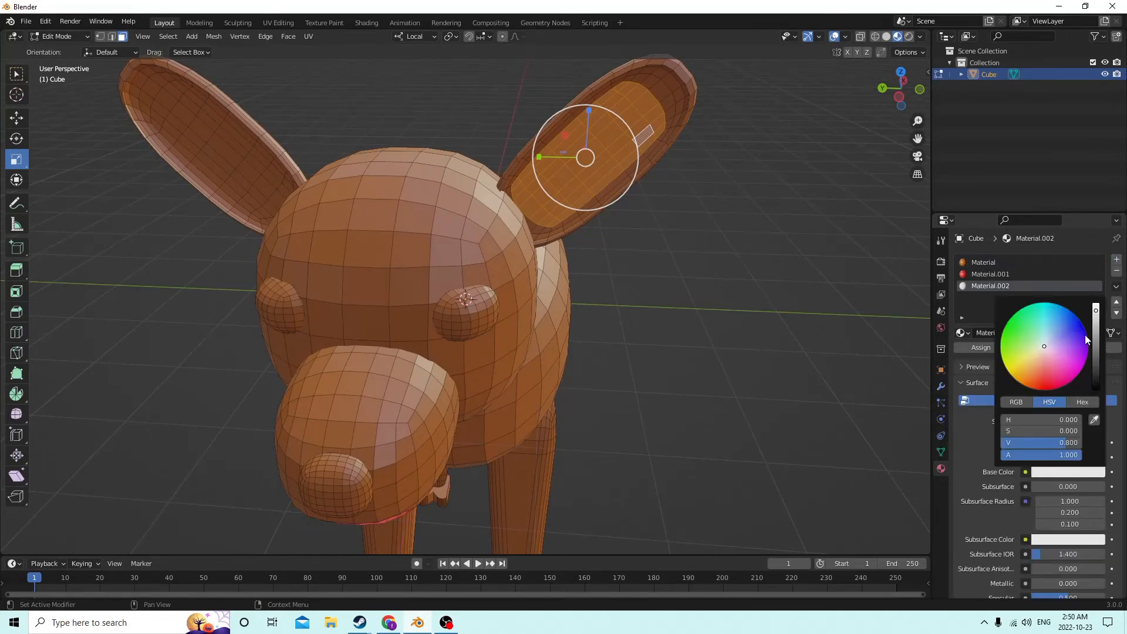
drag(1045, 346, 1035, 377)
drag(1096, 311, 1096, 354)
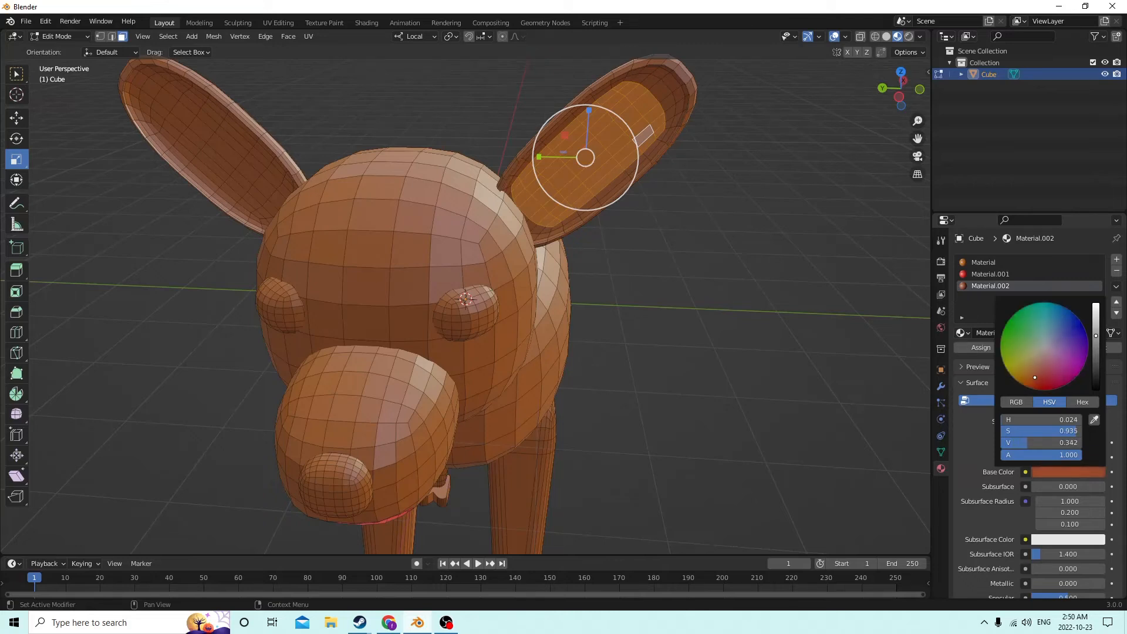
click(979, 346)
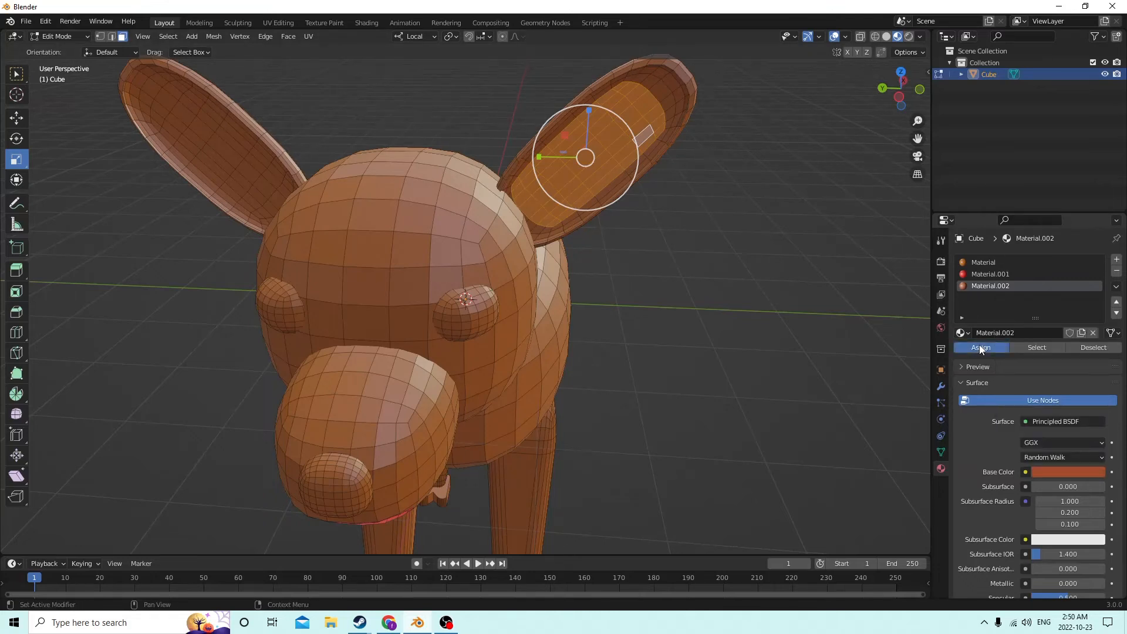
click(807, 284)
Brighten the inner-ear material's base color to a lighter orange-red
middle_drag(785, 255, 785, 261)
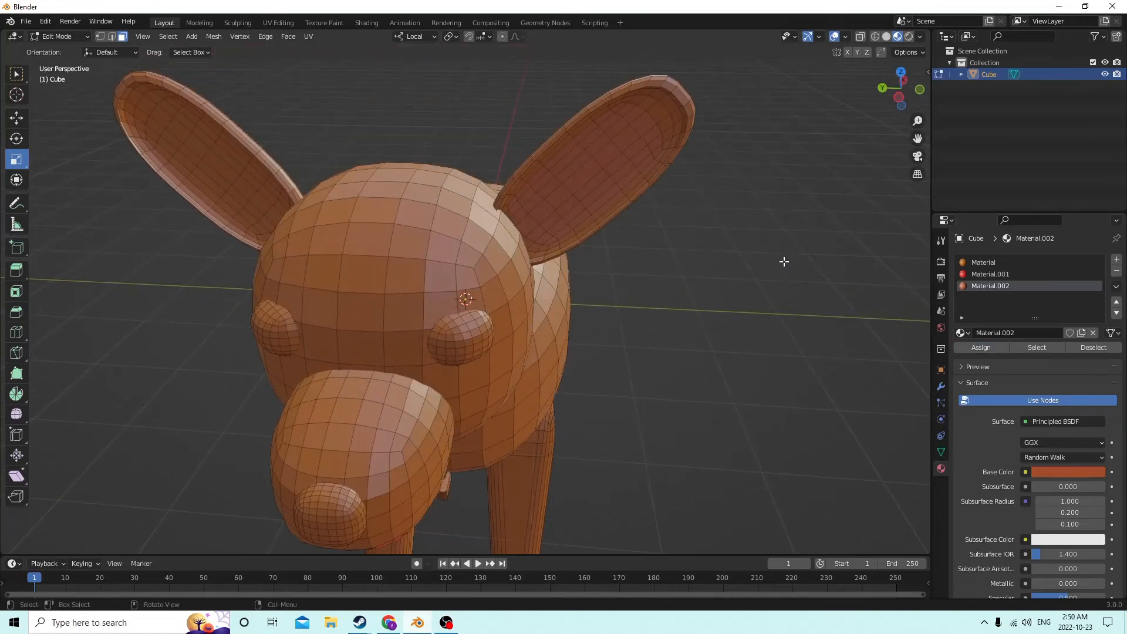
click(1070, 471)
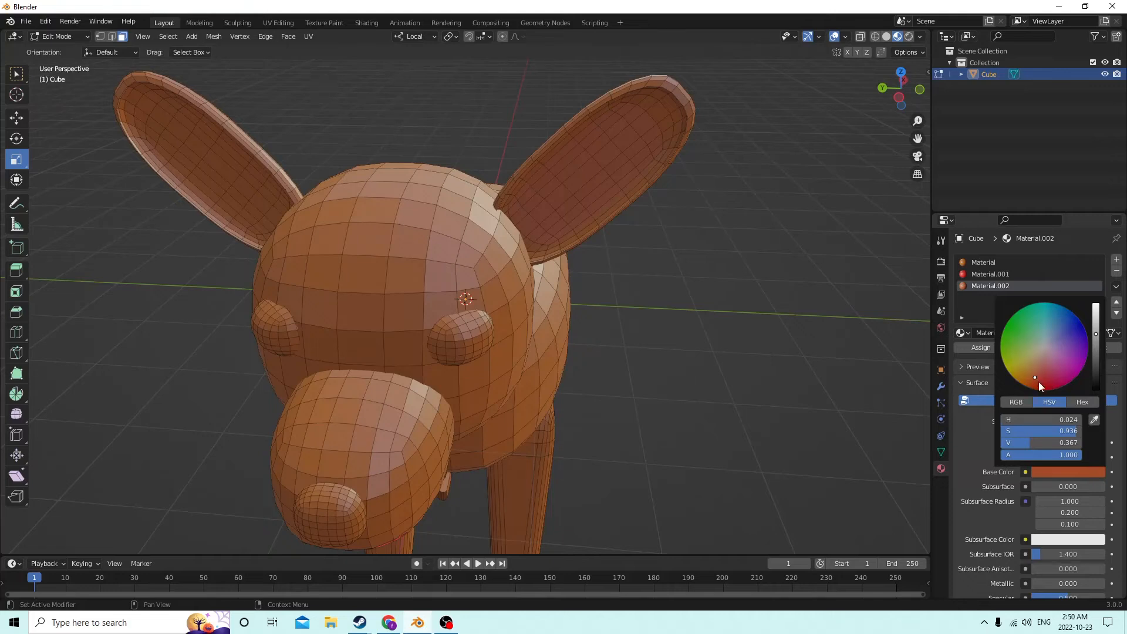
drag(1095, 331, 1095, 313)
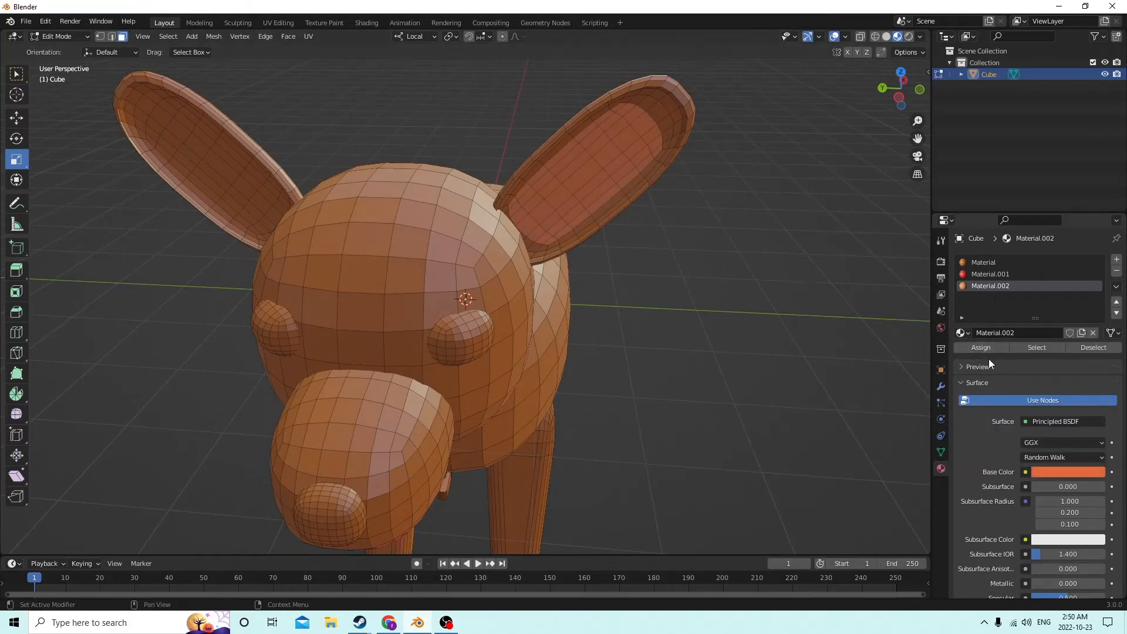
Select a band of faces outlining the inner area of the deer's right ear using shortest-path picking
scroll(763, 247, down, 3)
middle_drag(755, 211, 425, 152)
scroll(743, 235, up, 1)
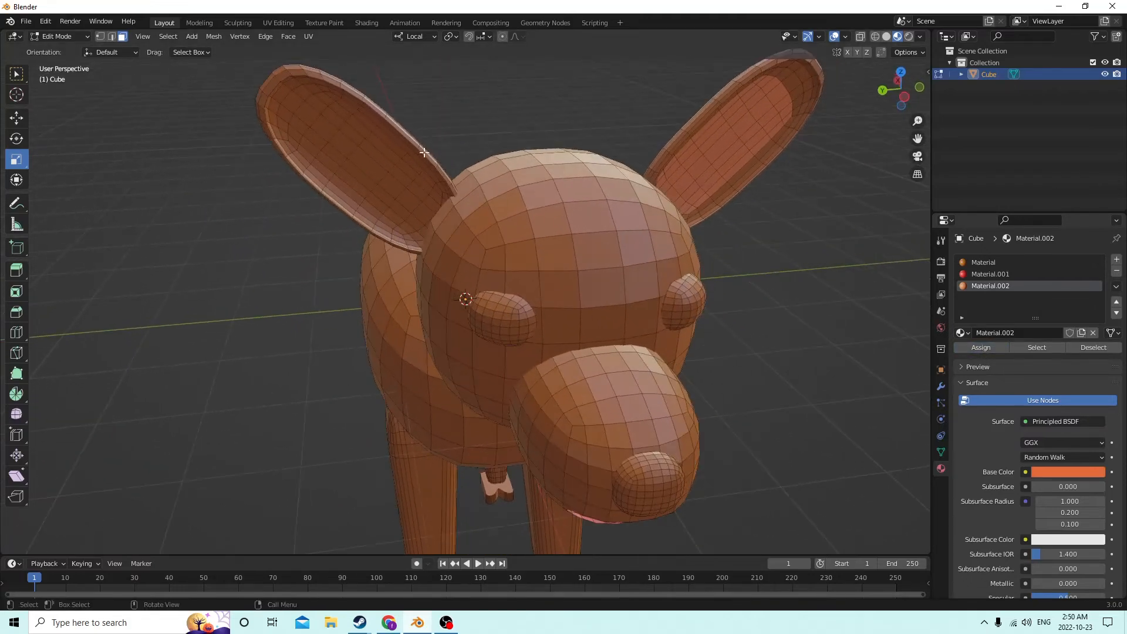
click(285, 135)
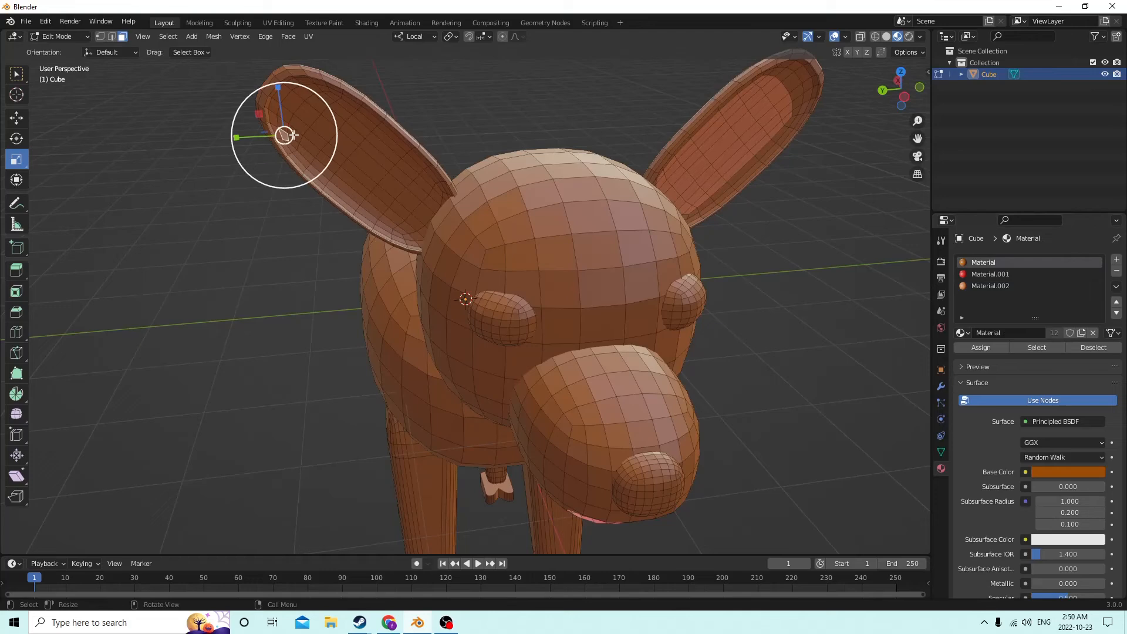
ctrl+click(307, 90)
ctrl+middle_drag(355, 109, 419, 118)
scroll(378, 100, down, 1)
scroll(406, 107, down, 3)
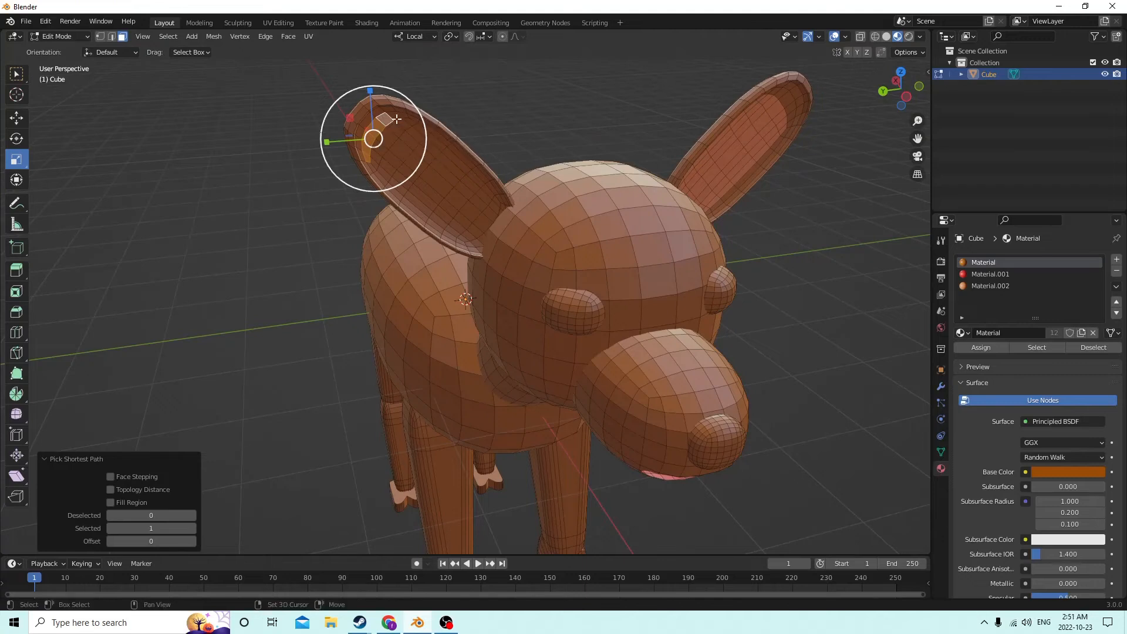
shift+click(395, 116)
ctrl+click(404, 117)
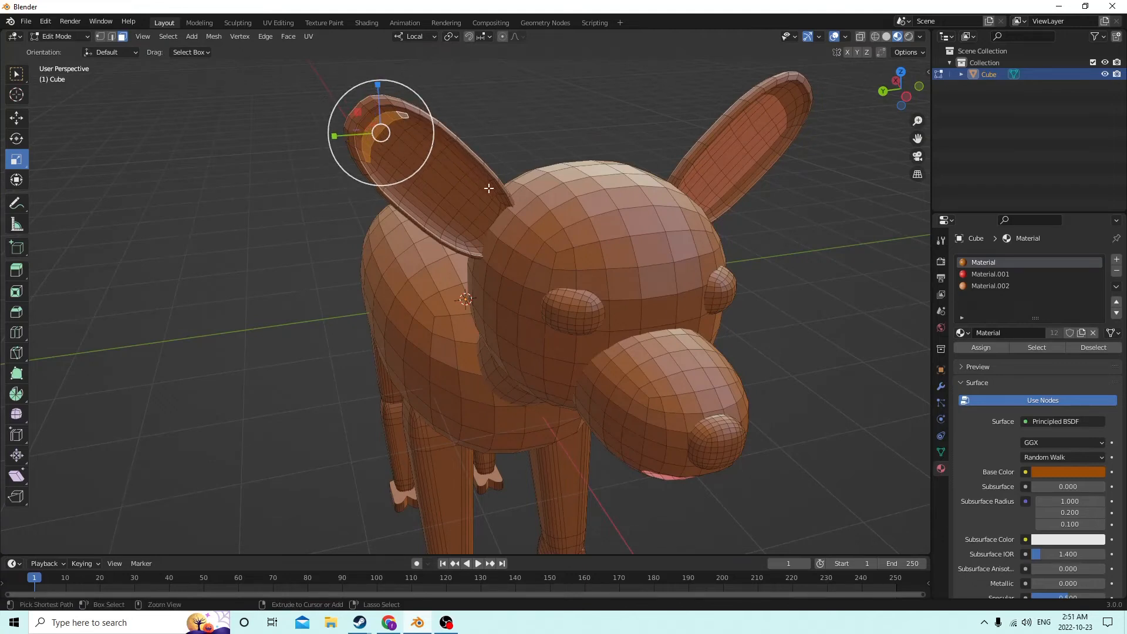
ctrl+click(501, 204)
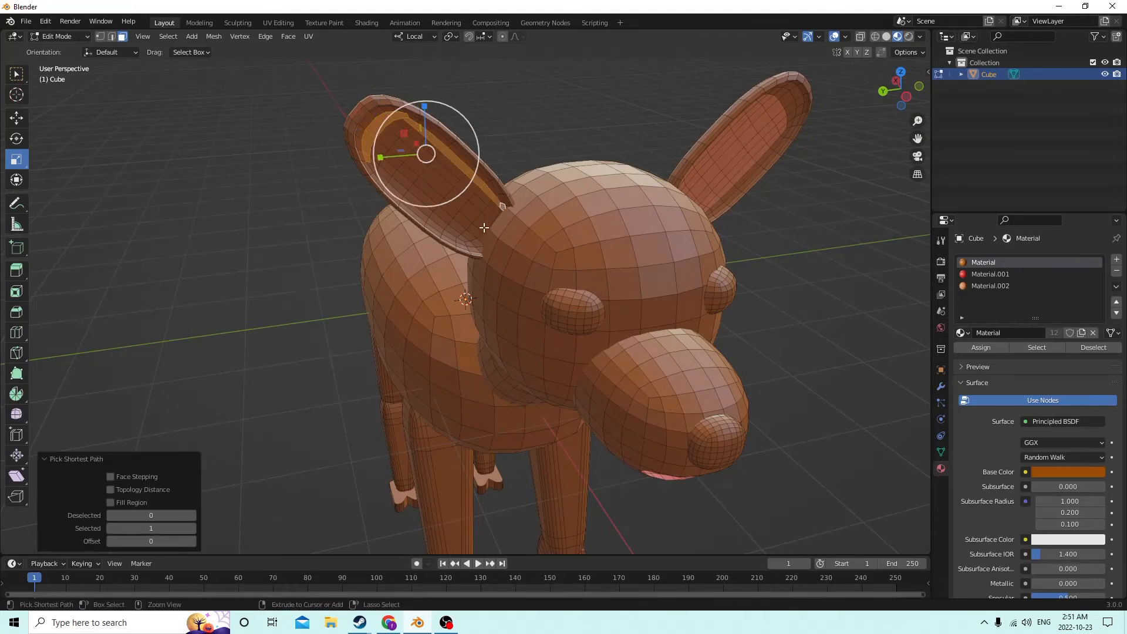
ctrl+click(474, 243)
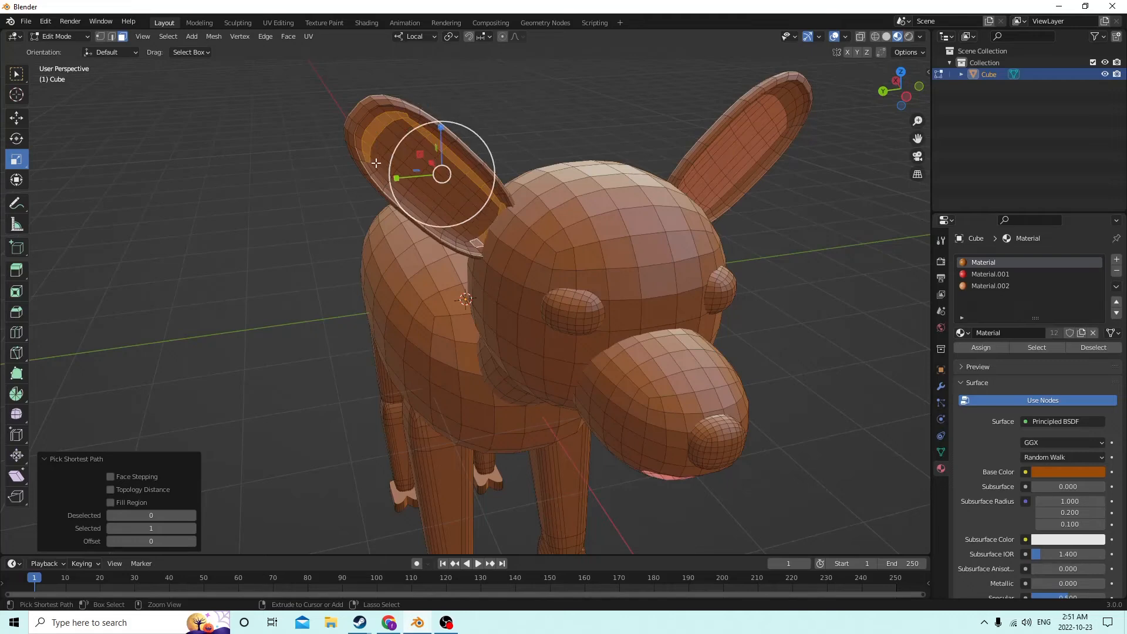
middle_drag(372, 162, 350, 141)
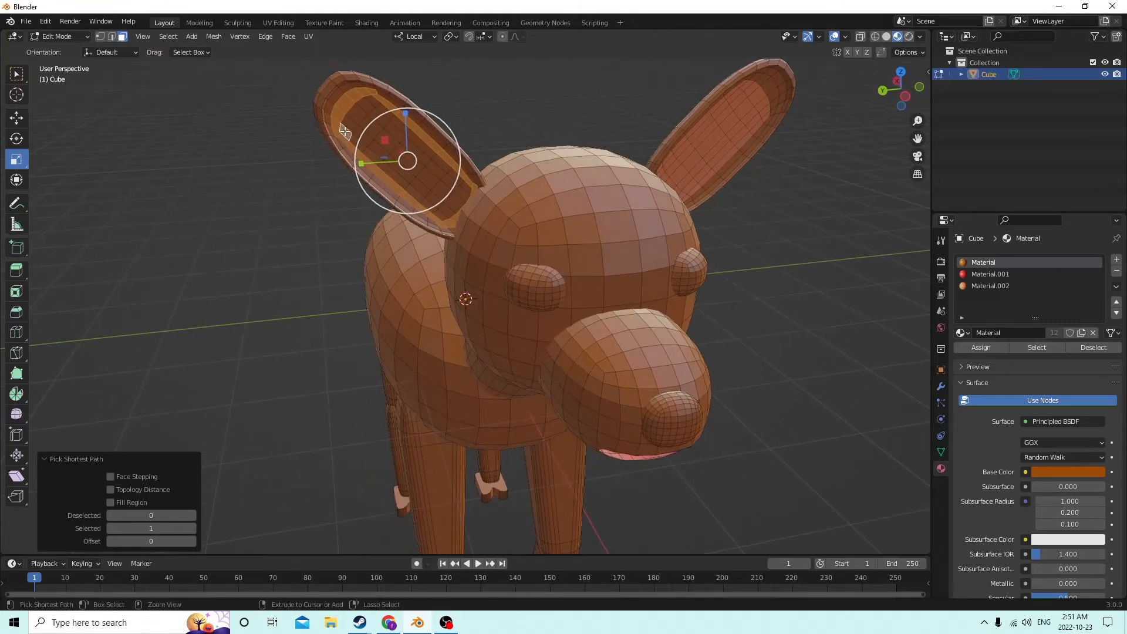
Extend the selection over the remaining faces within the outline inside the right ear
ctrl+click(365, 105)
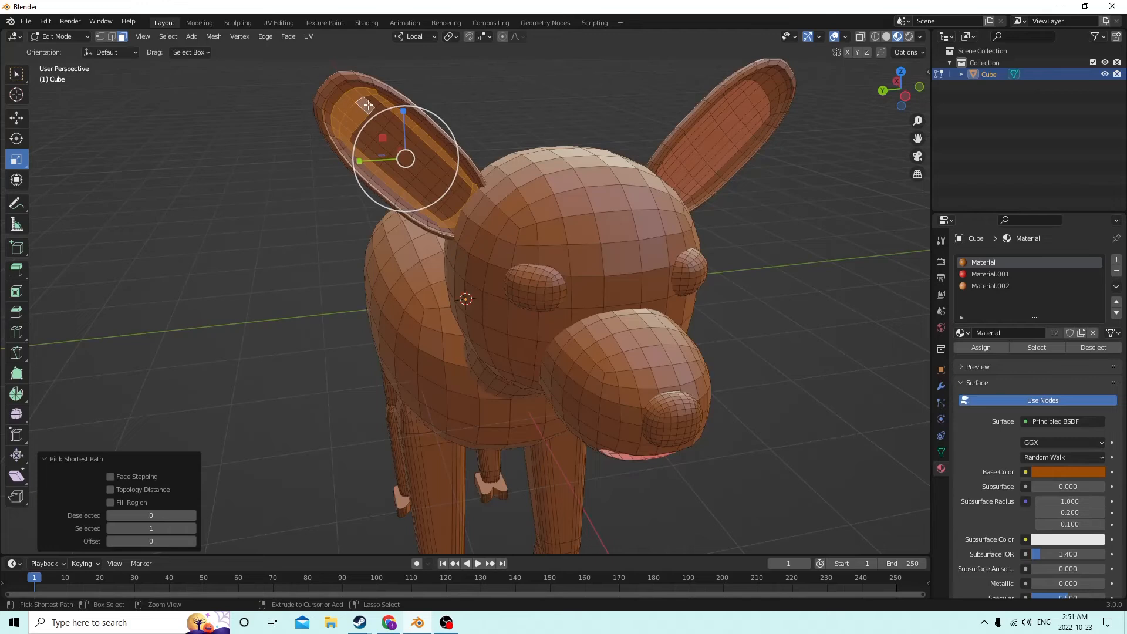
ctrl+click(458, 196)
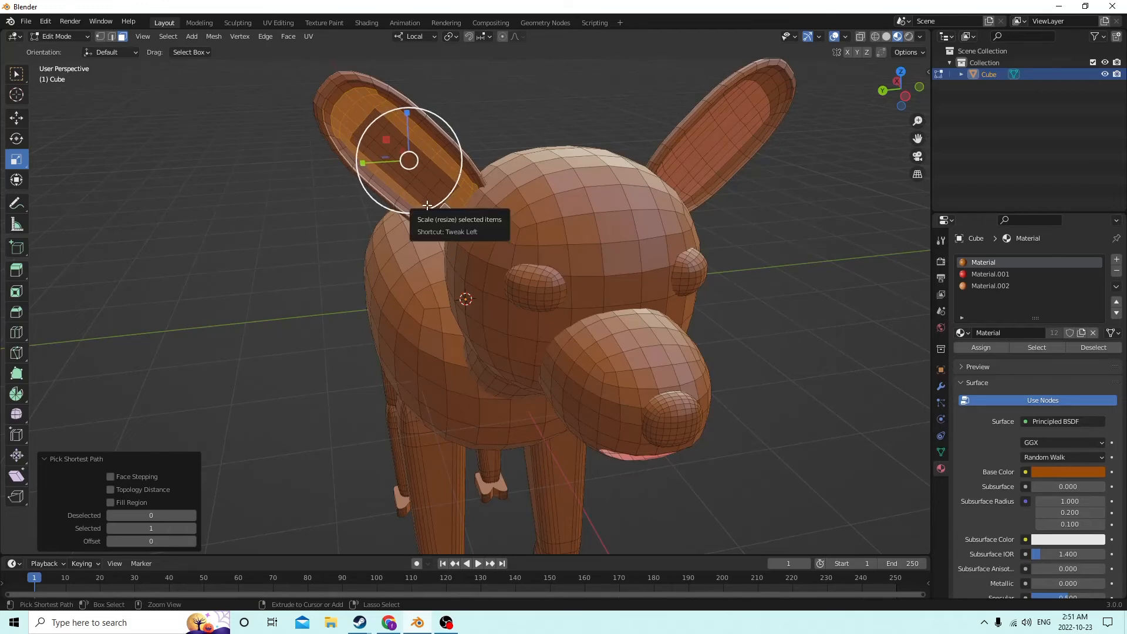
ctrl+click(435, 207)
ctrl+click(449, 180)
ctrl+click(435, 171)
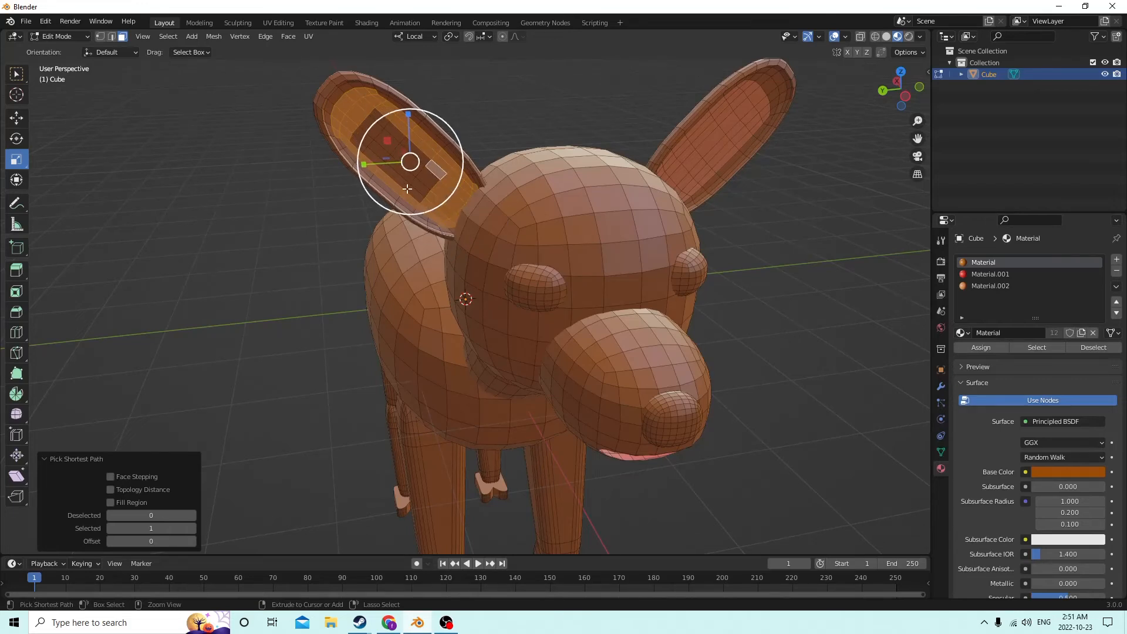
ctrl+click(404, 183)
ctrl+click(370, 149)
ctrl+click(374, 120)
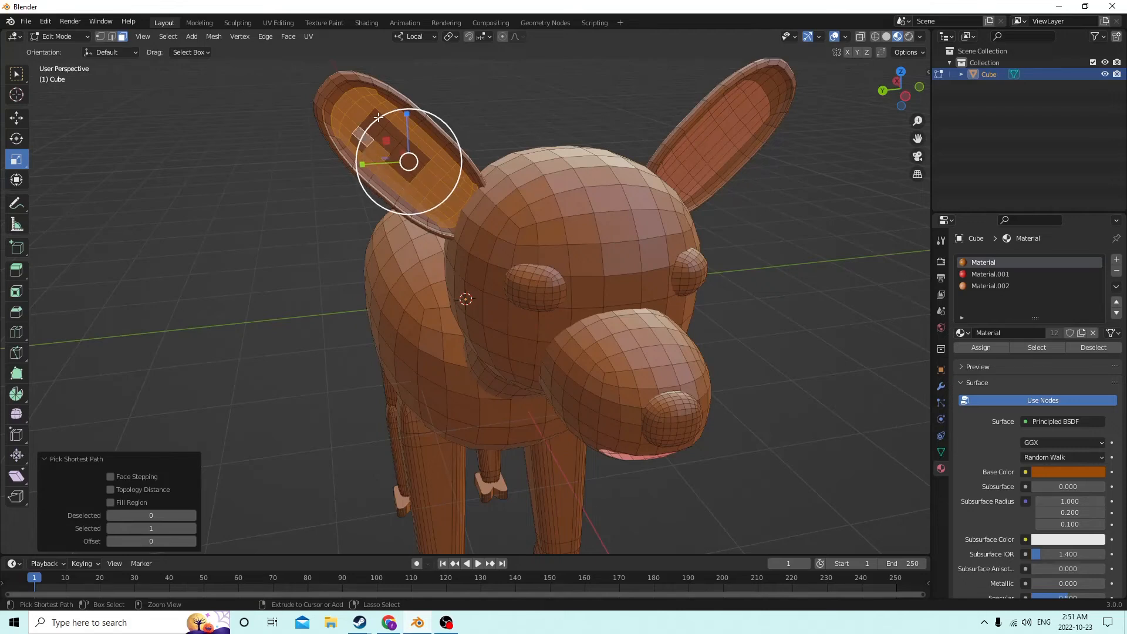
ctrl+click(399, 134)
ctrl+click(424, 160)
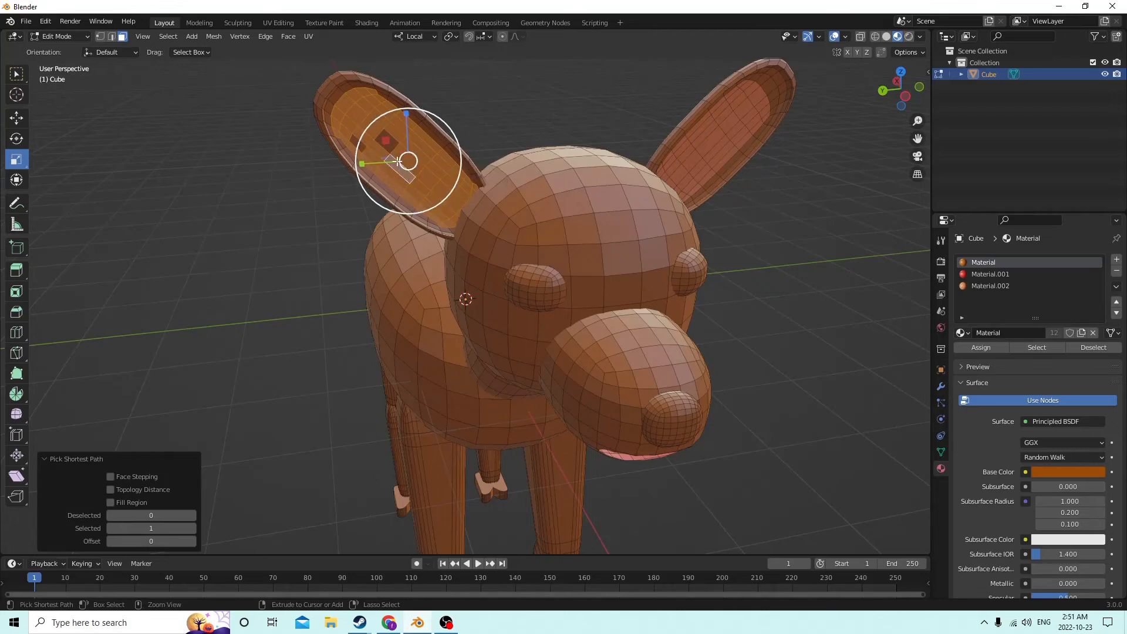
ctrl+click(390, 139)
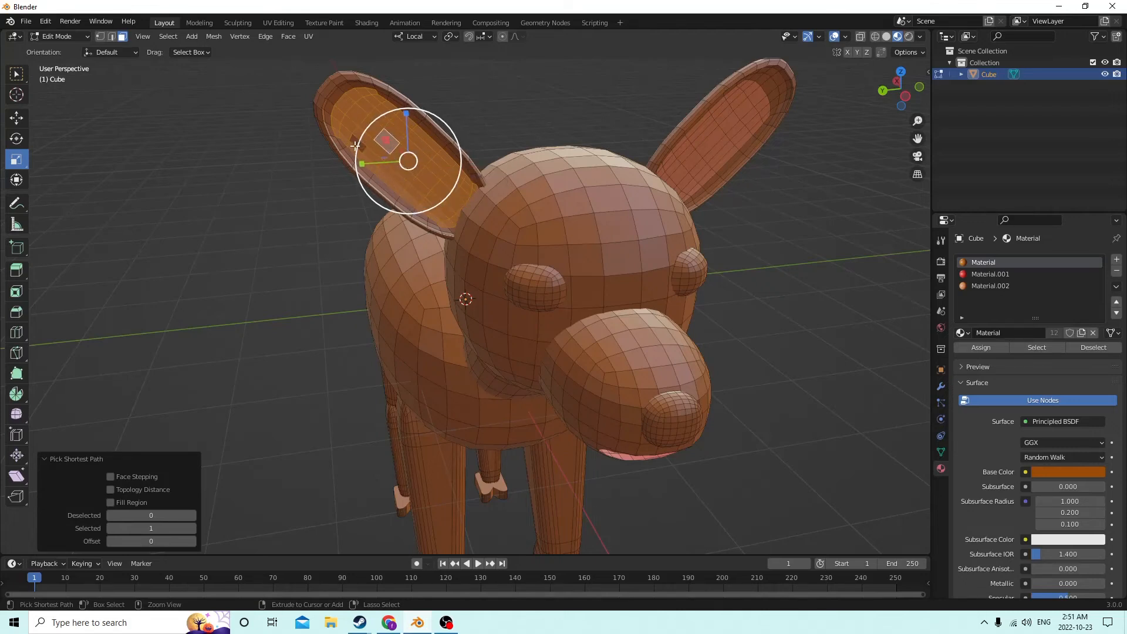
Assign Material.002 to the selected inner faces of the right ear and clear the selection
click(979, 286)
scroll(744, 190, down, 2)
middle_drag(703, 172, 688, 173)
click(703, 303)
key(l)
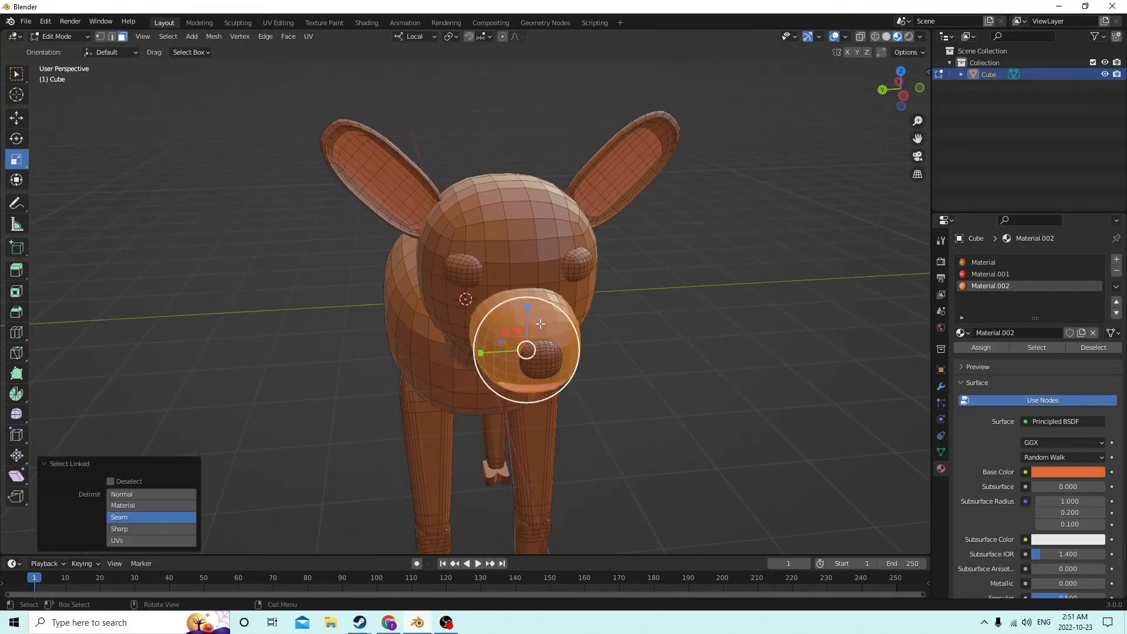
middle_drag(787, 258, 830, 242)
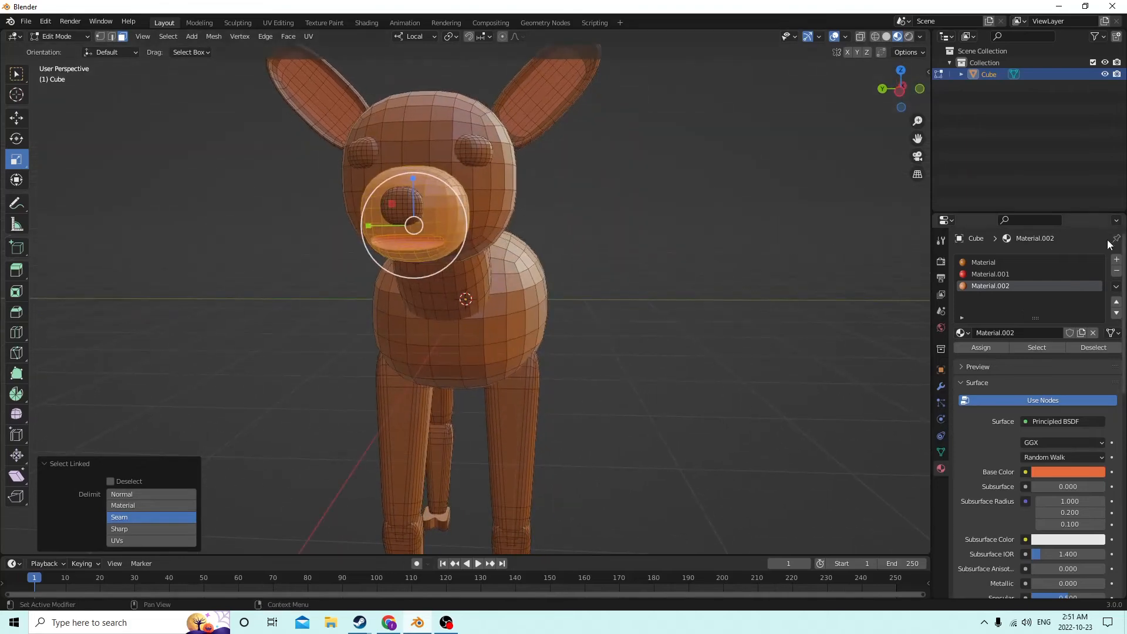
middle_drag(778, 184, 788, 183)
click(740, 219)
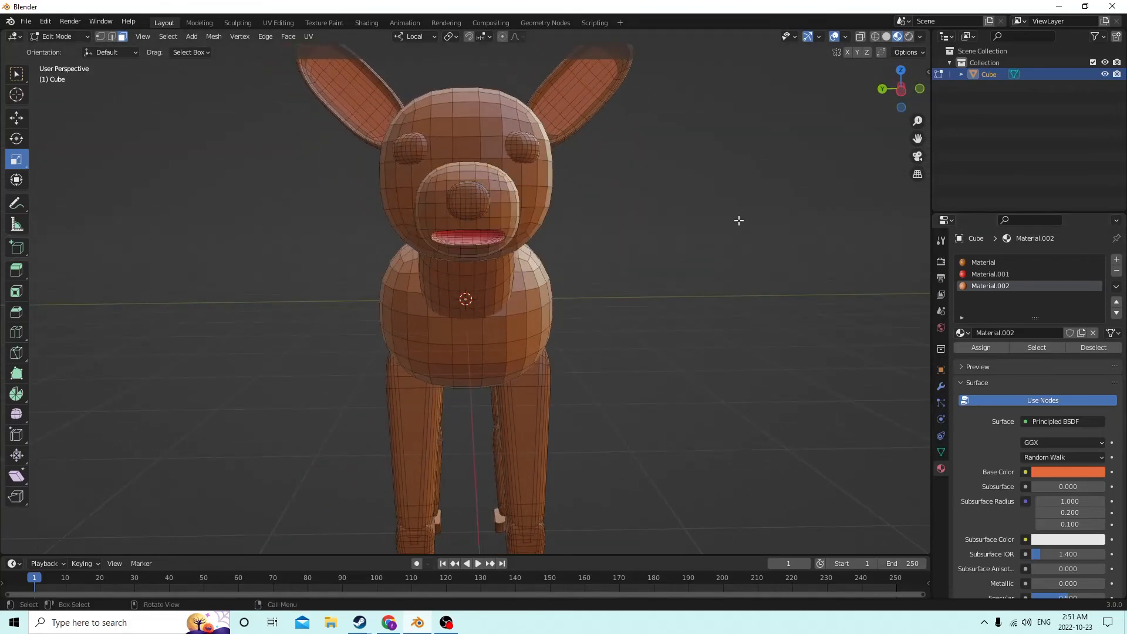
Select the whole nose, assign it a new material with a near-black base color, and clear the selection
middle_drag(738, 221, 686, 202)
scroll(780, 221, up, 3)
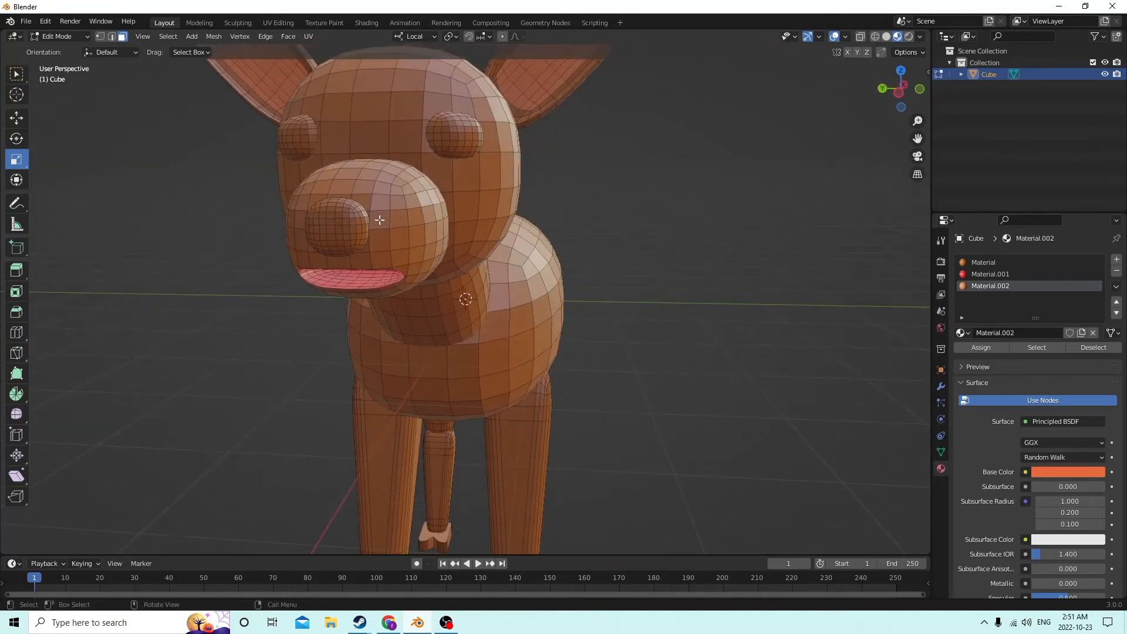
key(l)
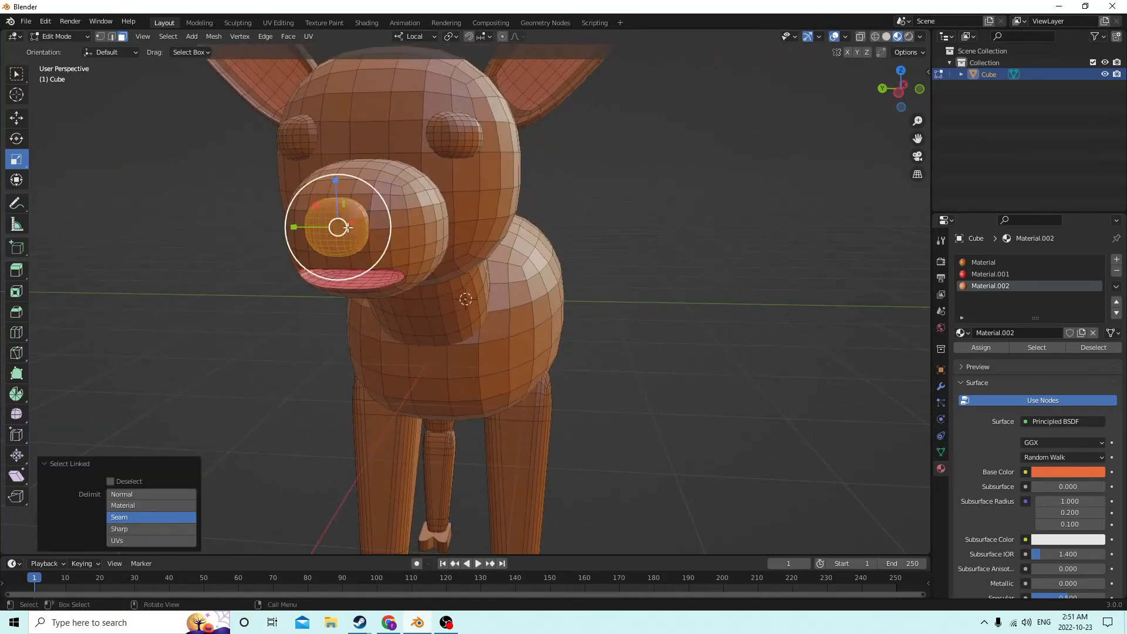
click(1117, 259)
click(1006, 332)
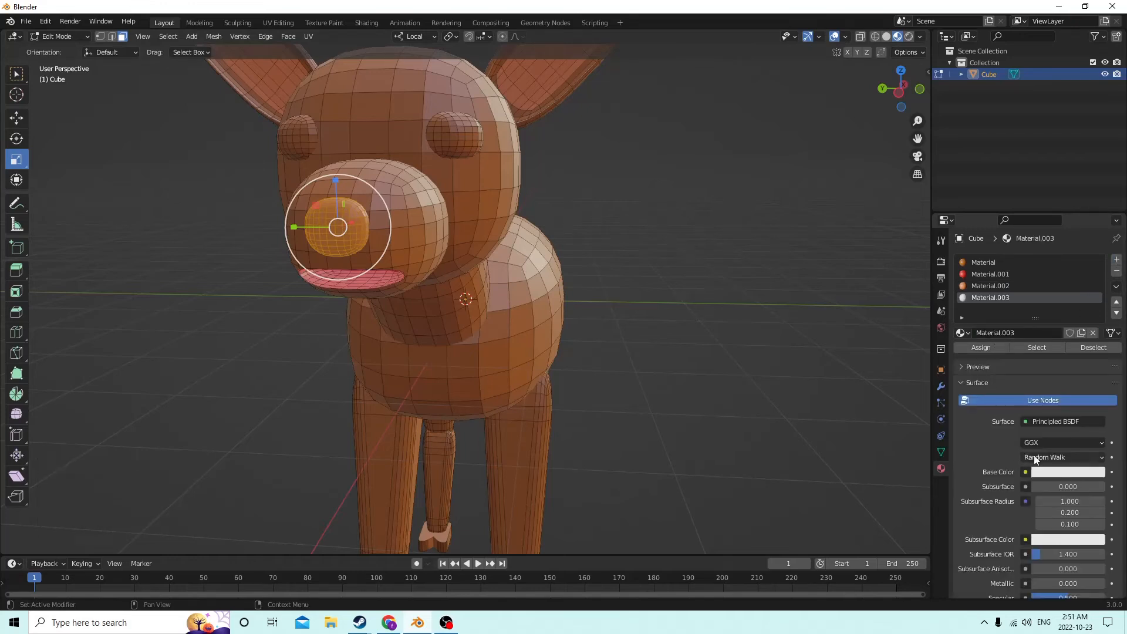
click(1057, 472)
drag(1097, 329, 1095, 381)
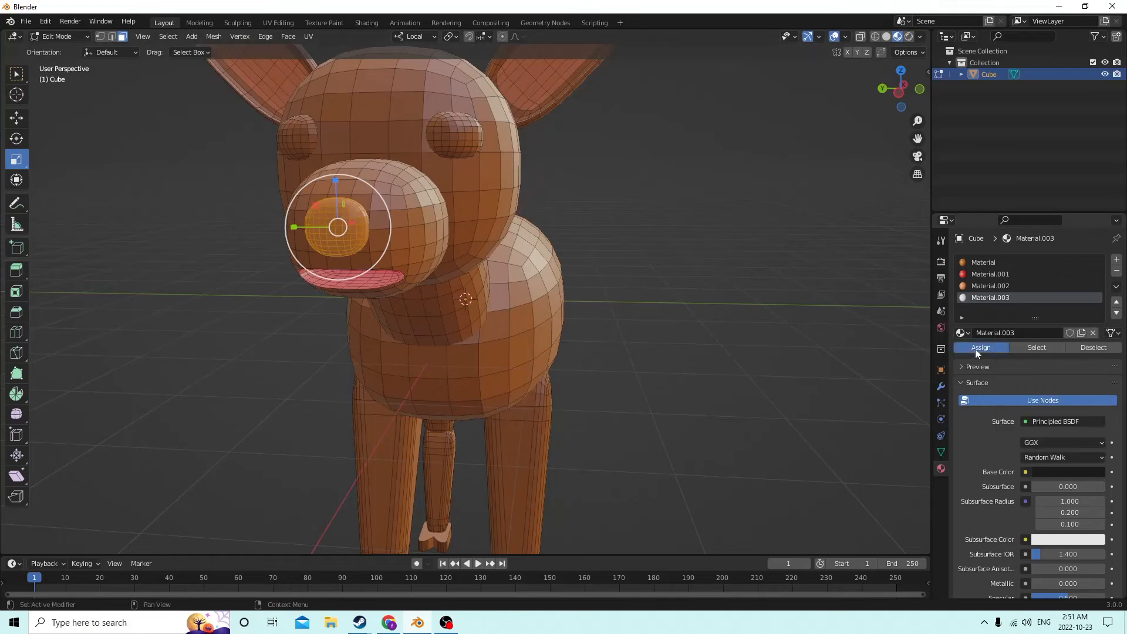
click(979, 347)
click(751, 236)
Select both eyes, assign them a new material with the default white base color, and clear the selection
scroll(754, 241, down, 2)
middle_drag(773, 246, 538, 239)
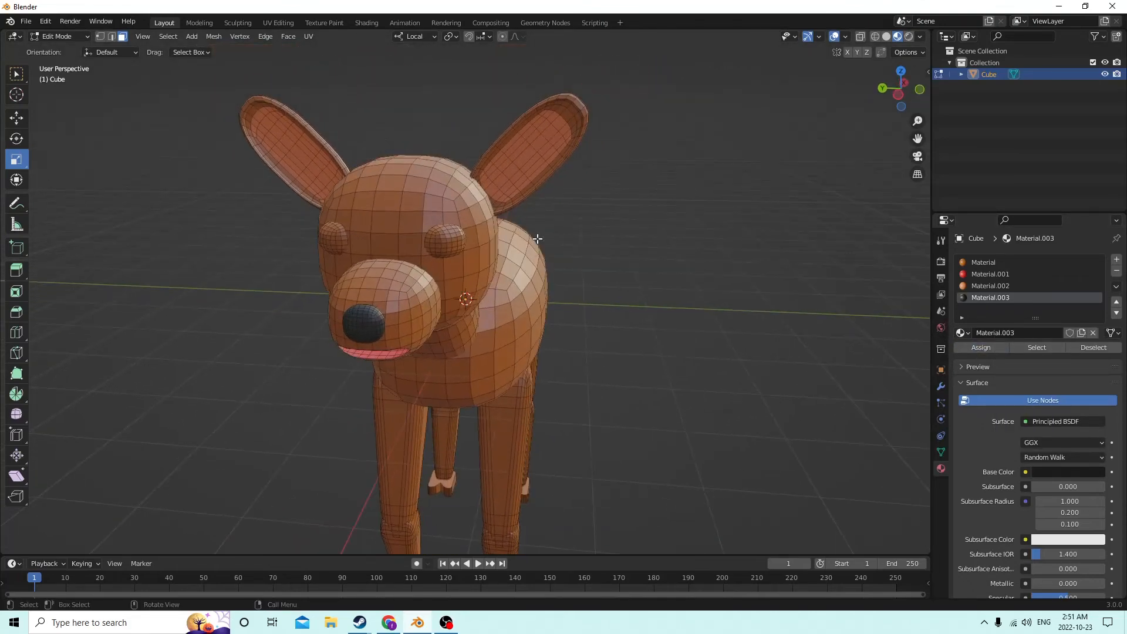
key(l)
key(l)
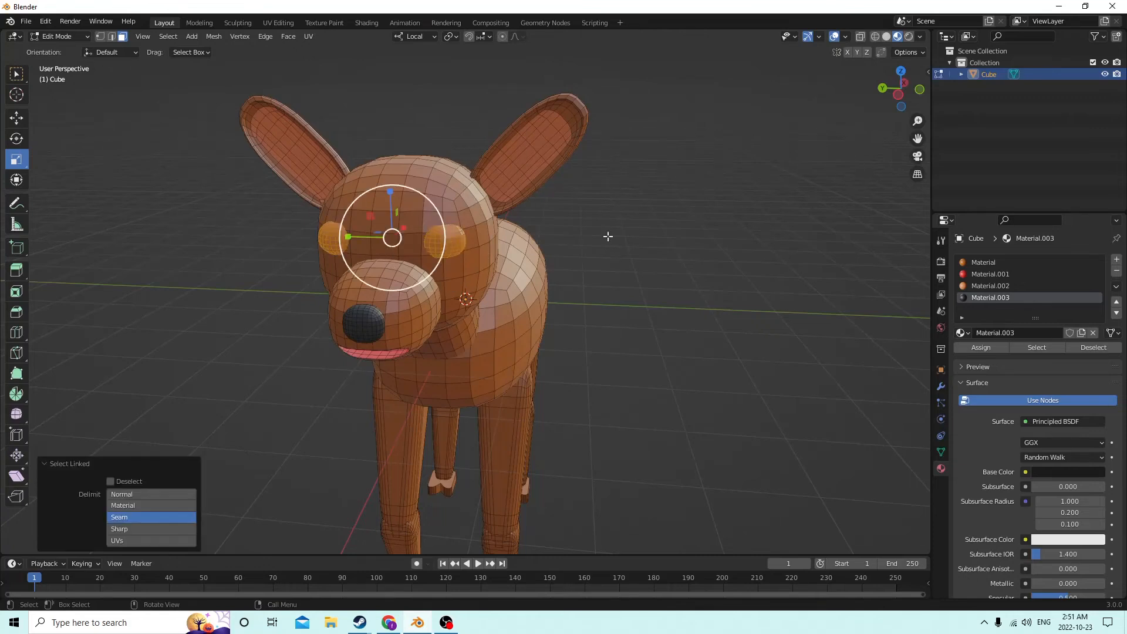
click(1117, 259)
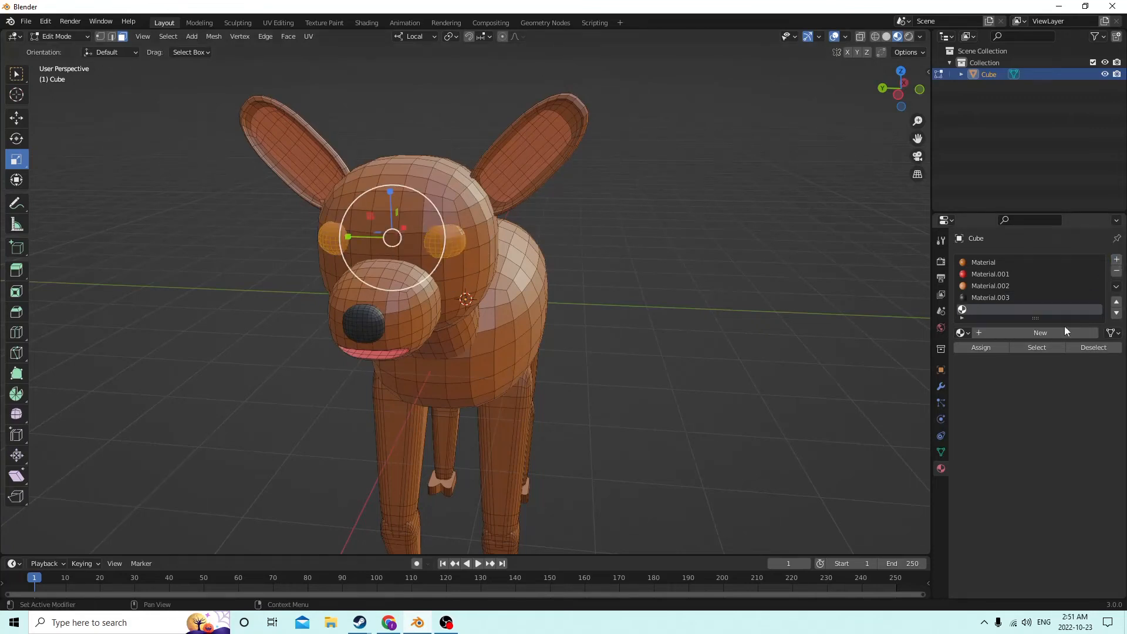
click(1004, 333)
click(963, 349)
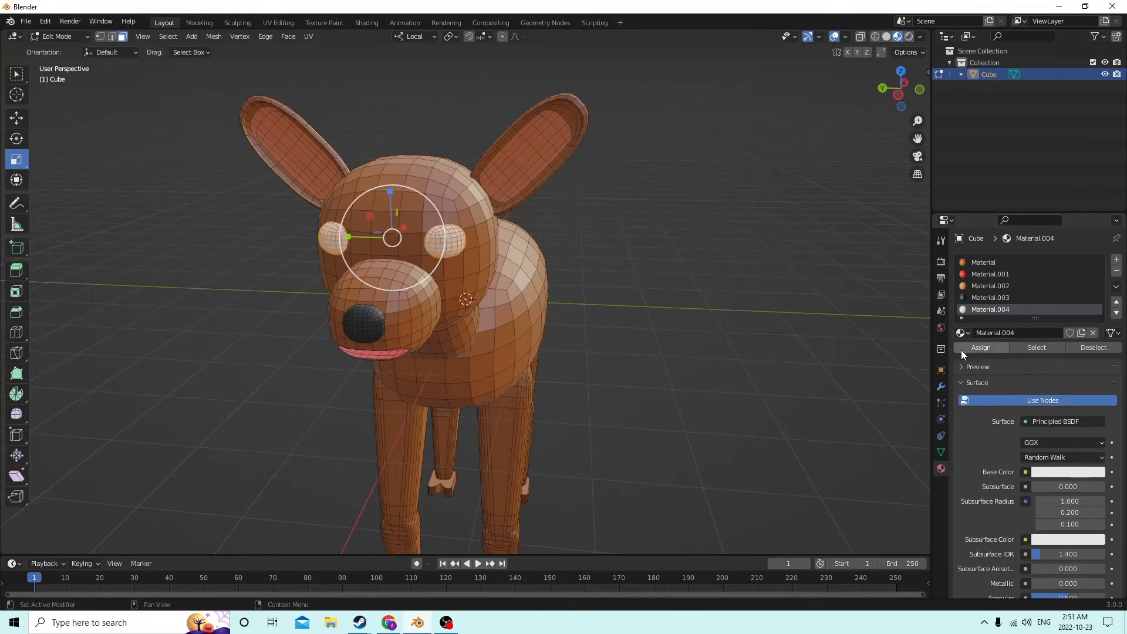
click(734, 283)
Select a row of faces across the deer's right eye using shortest-path picking
middle_drag(735, 283, 773, 279)
middle_drag(604, 207, 607, 231)
scroll(660, 206, up, 3)
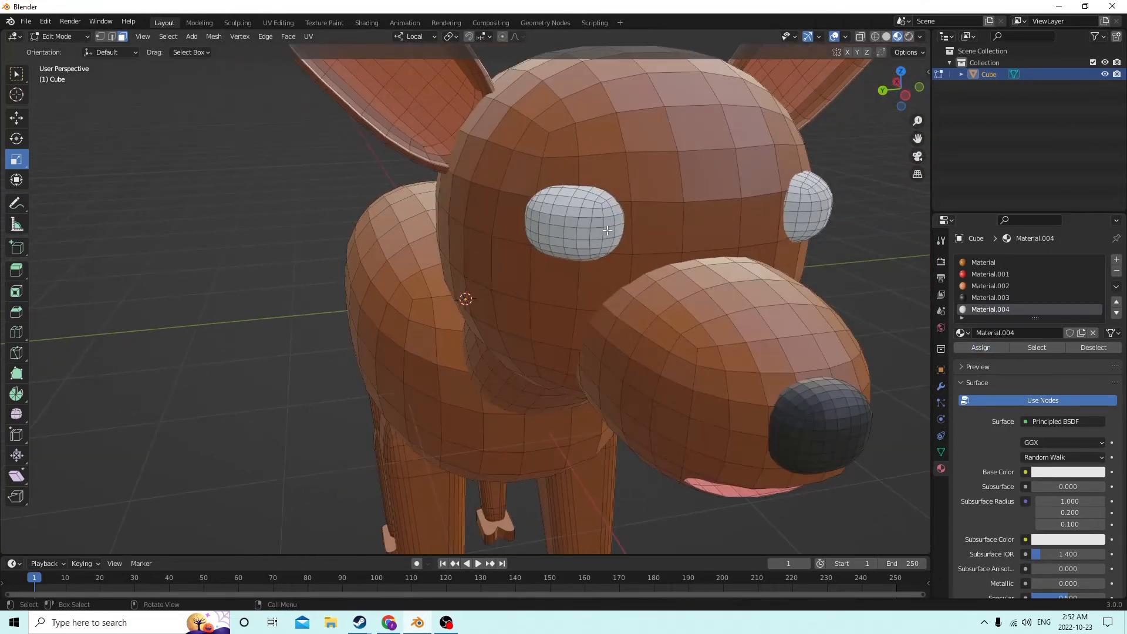
middle_drag(536, 209, 490, 251)
key(shift)
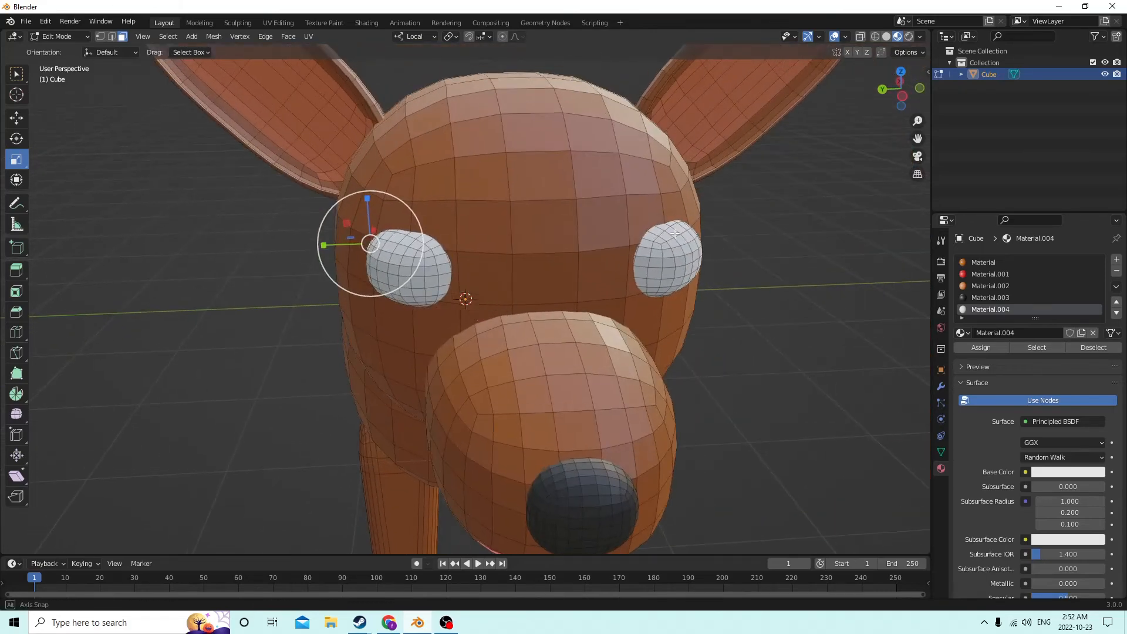
ctrl+click(446, 268)
middle_drag(412, 261, 546, 257)
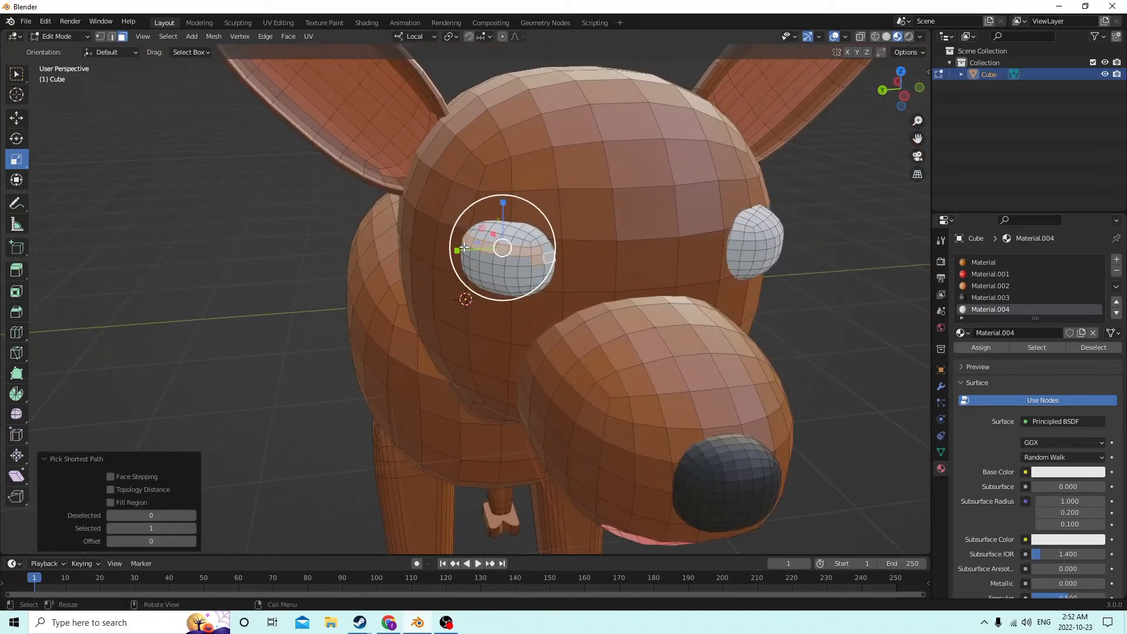
drag(546, 257, 538, 258)
ctrl+click(542, 240)
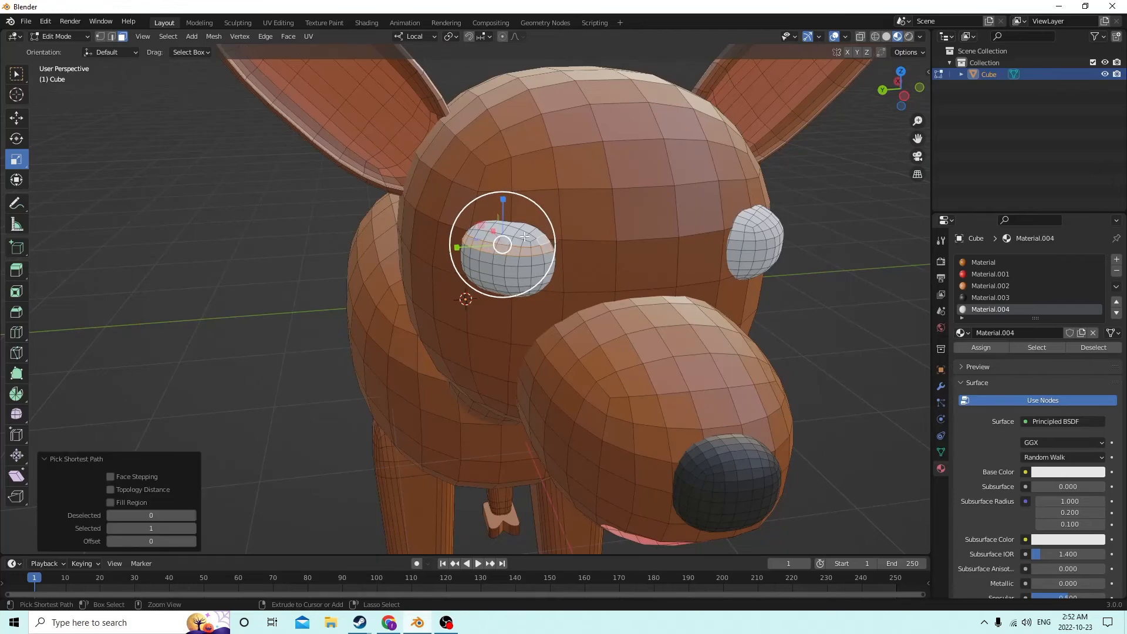
Extend the selection over the remaining faces above that row on the right eye to form an upper eyelid
middle_drag(543, 241, 648, 248)
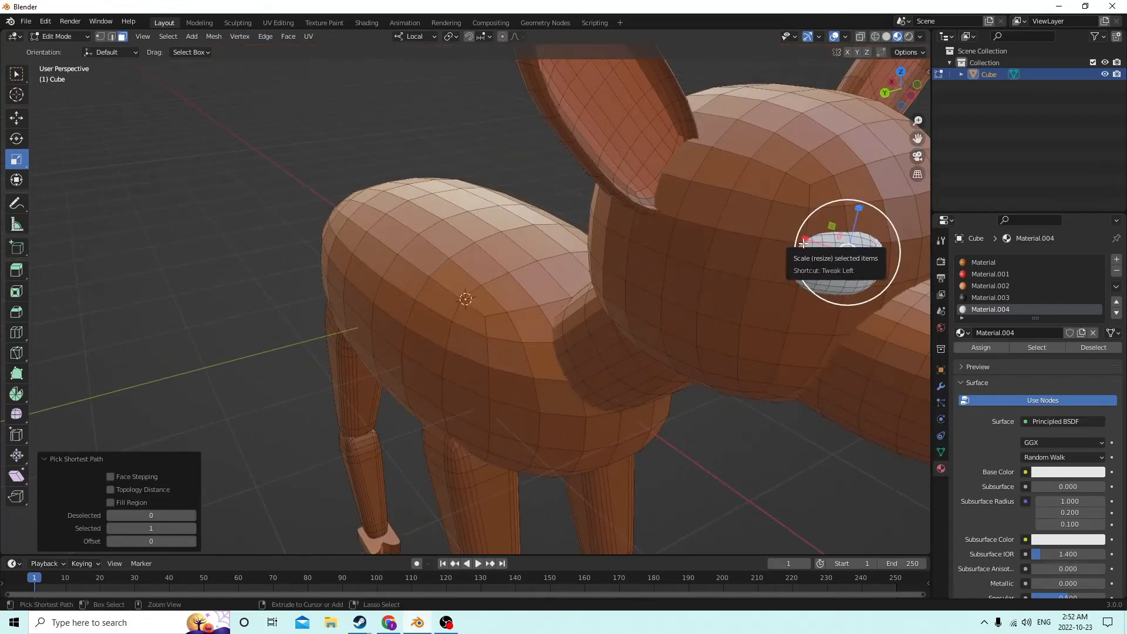
middle_drag(793, 246, 676, 243)
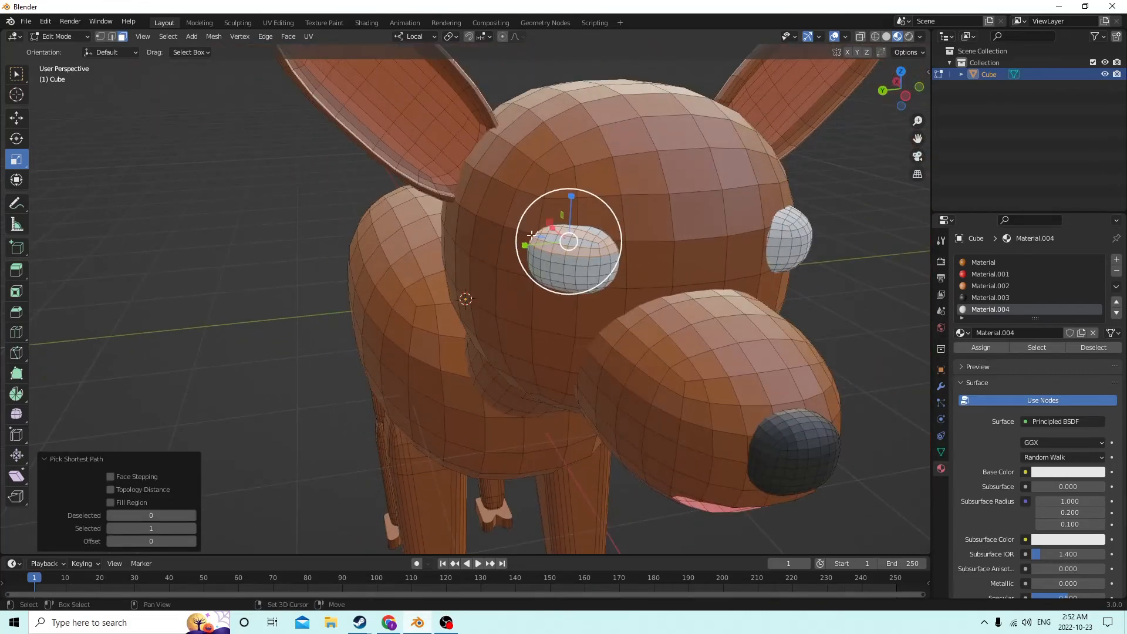
ctrl+click(596, 245)
shift+click(595, 245)
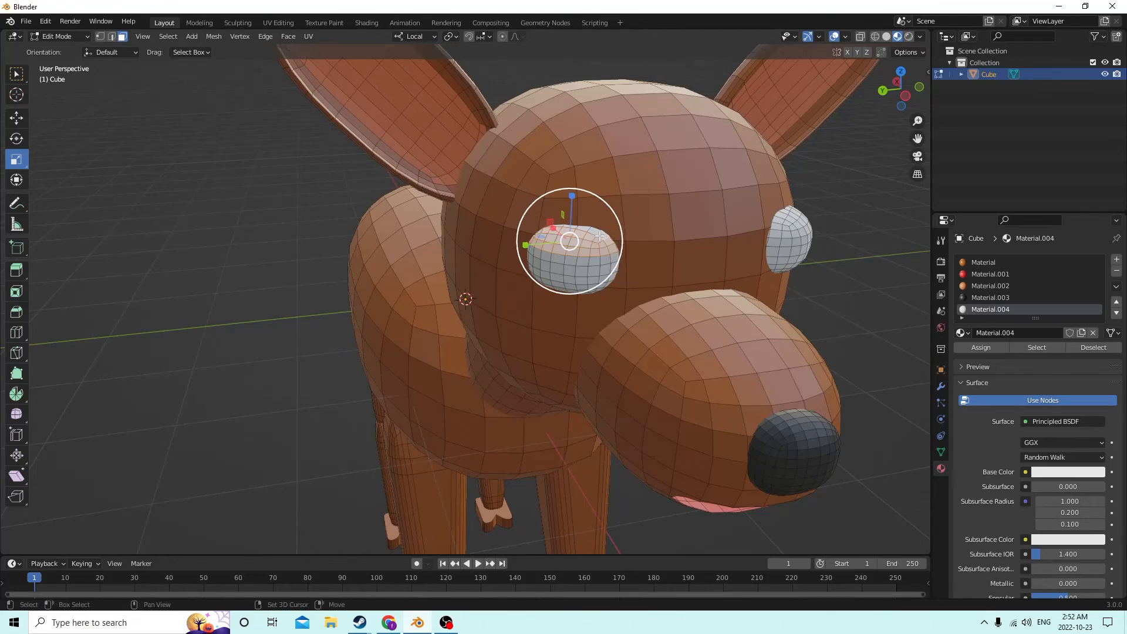
middle_drag(599, 238, 614, 239)
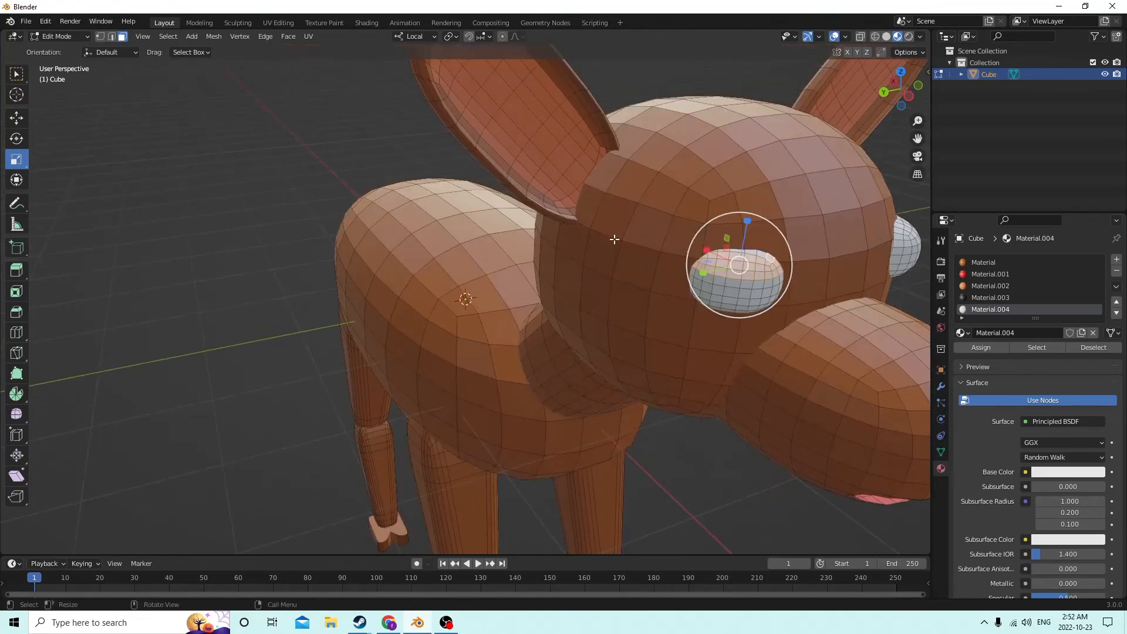
ctrl+click(720, 250)
mouse_move(720, 250)
middle_down()
mouse_move(734, 251)
mouse_move(714, 255)
middle_up()
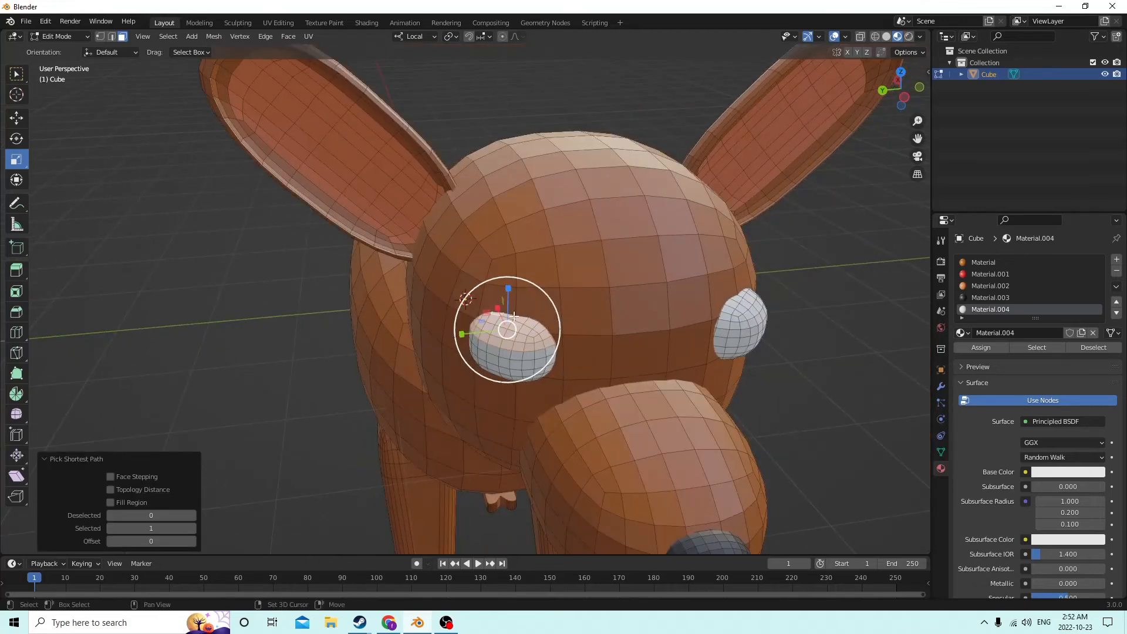
shift+click(494, 314)
Assign the brown body material, Material, to the selected upper faces of the right eye
scroll(648, 224, down, 4)
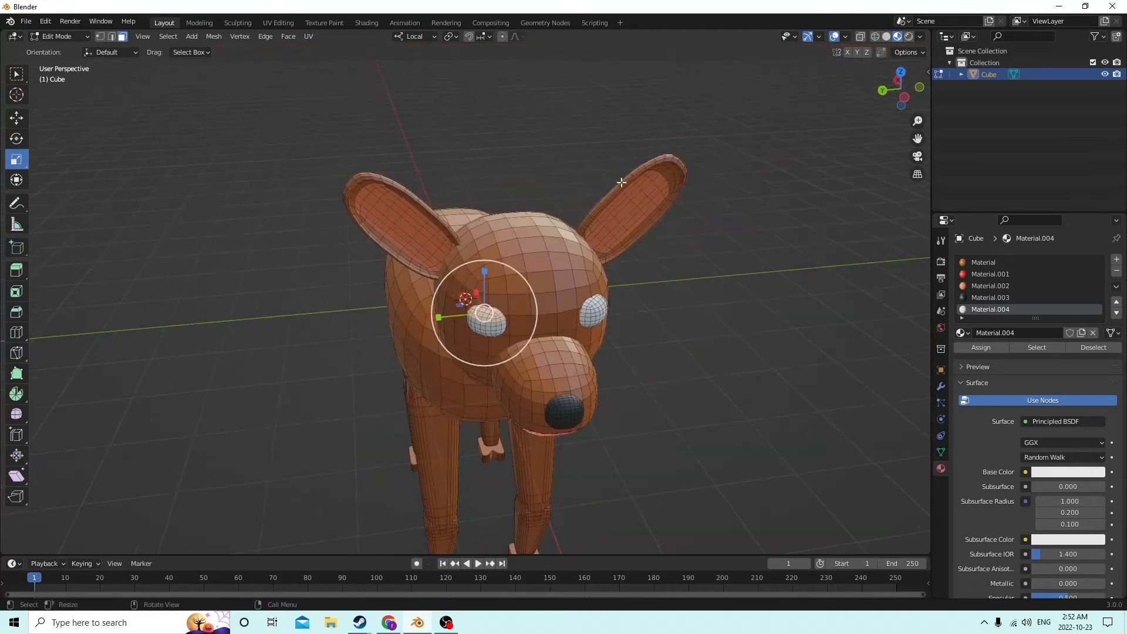
middle_drag(622, 180, 622, 172)
scroll(622, 172, up, 2)
scroll(622, 172, up, 5)
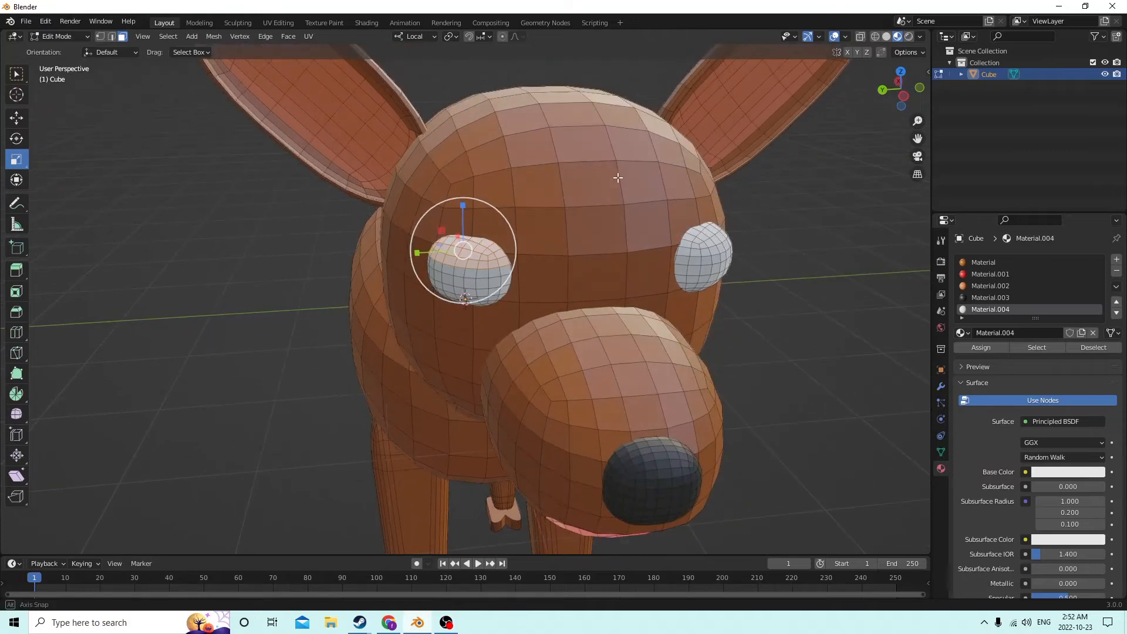
scroll(643, 212, down, 6)
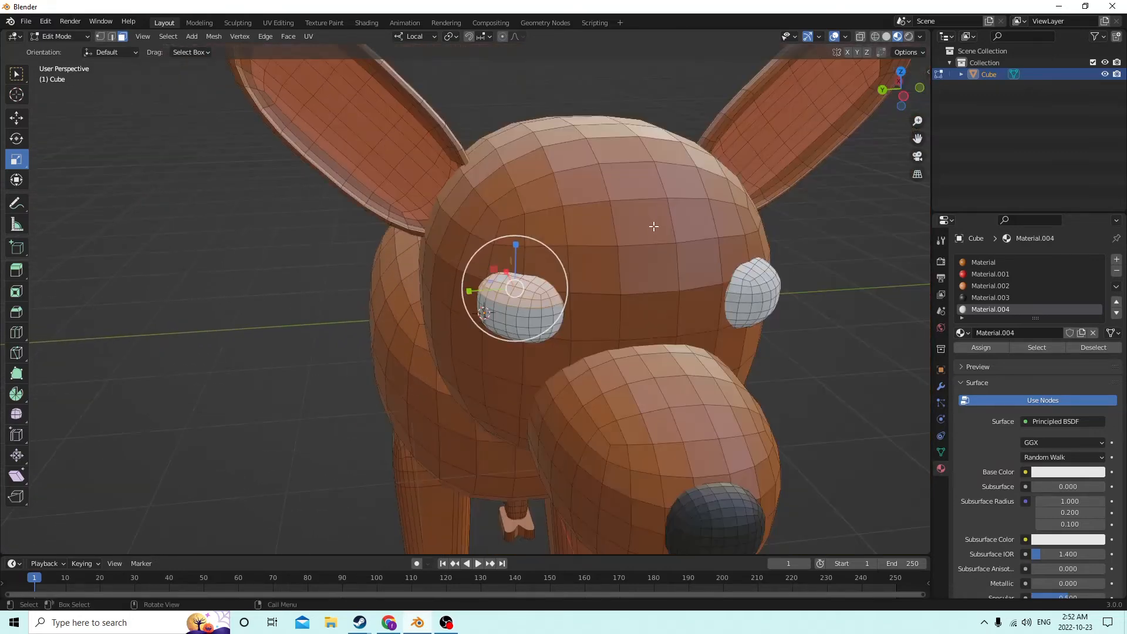
middle_drag(654, 221, 661, 234)
scroll(658, 251, up, 5)
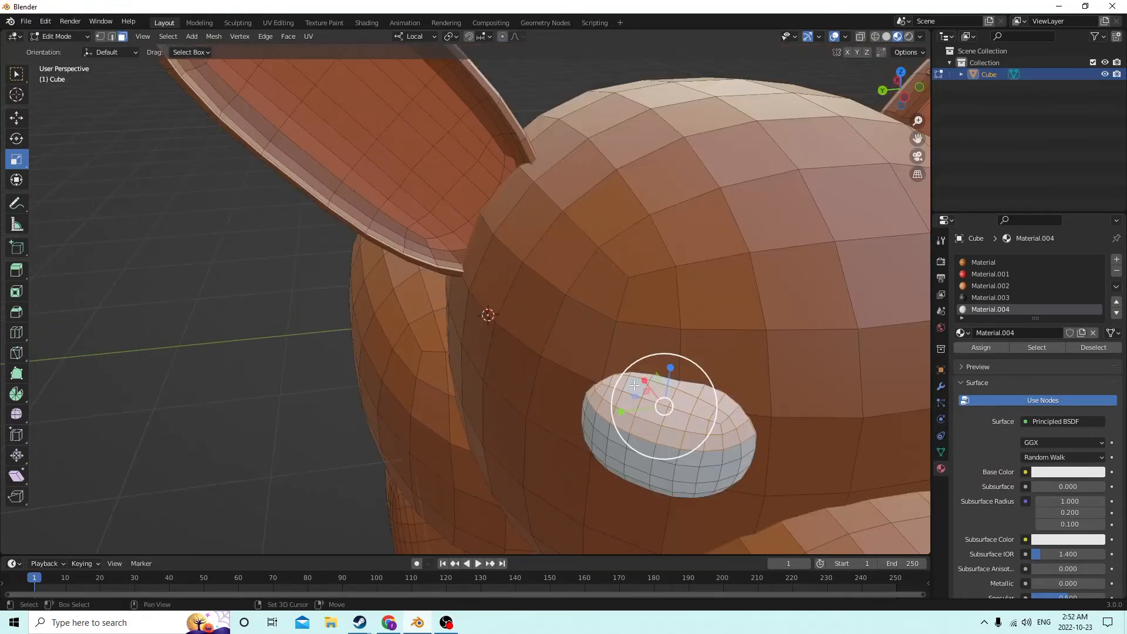
scroll(684, 347, down, 3)
scroll(676, 315, down, 5)
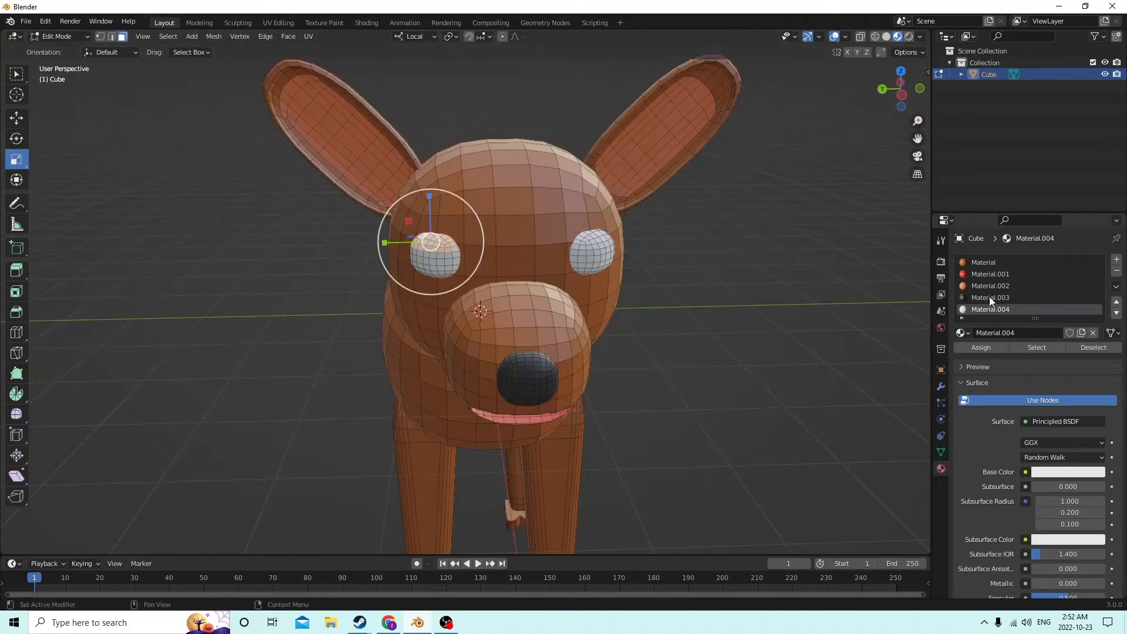
click(978, 262)
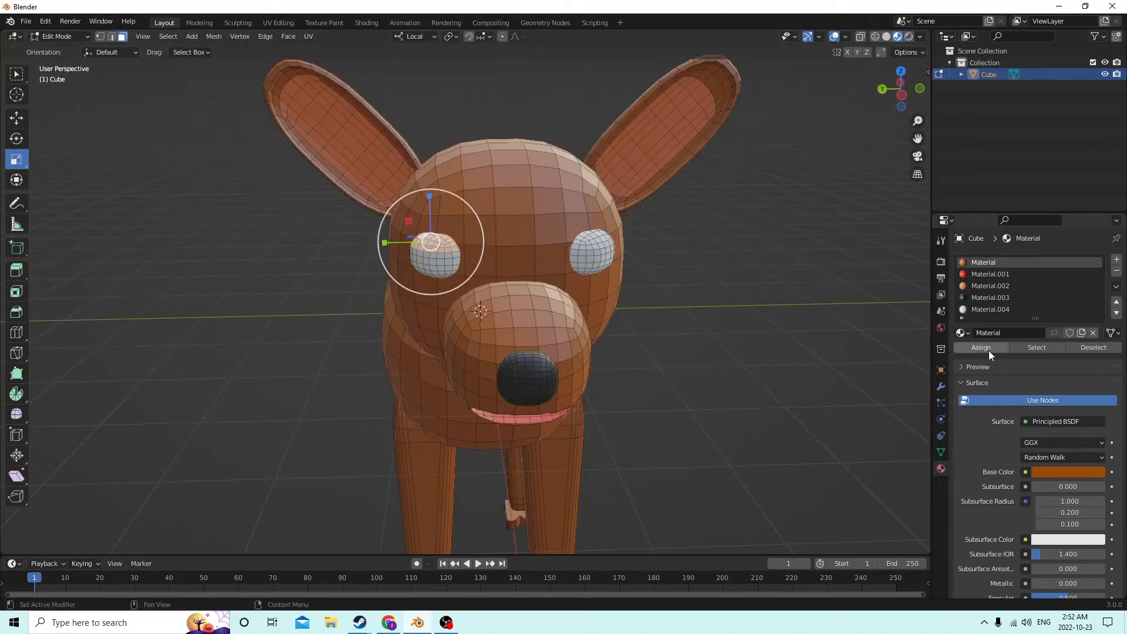
click(981, 347)
Select the missed white face on top of the right eye and assign Material to it
middle_drag(795, 291, 805, 284)
scroll(805, 284, up, 4)
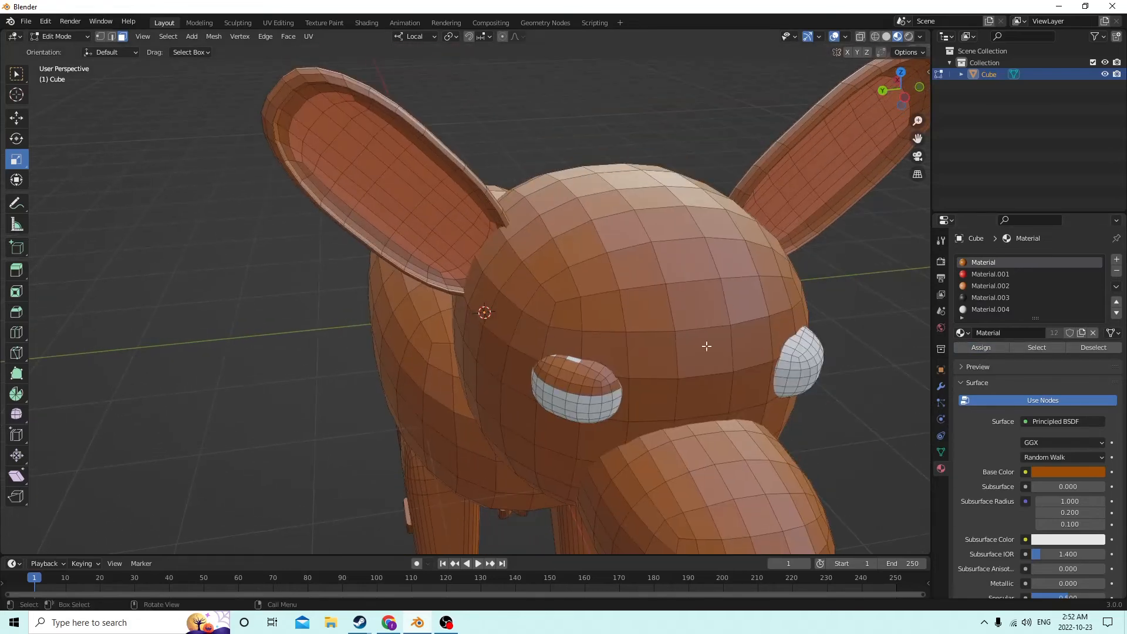
shift+click(570, 358)
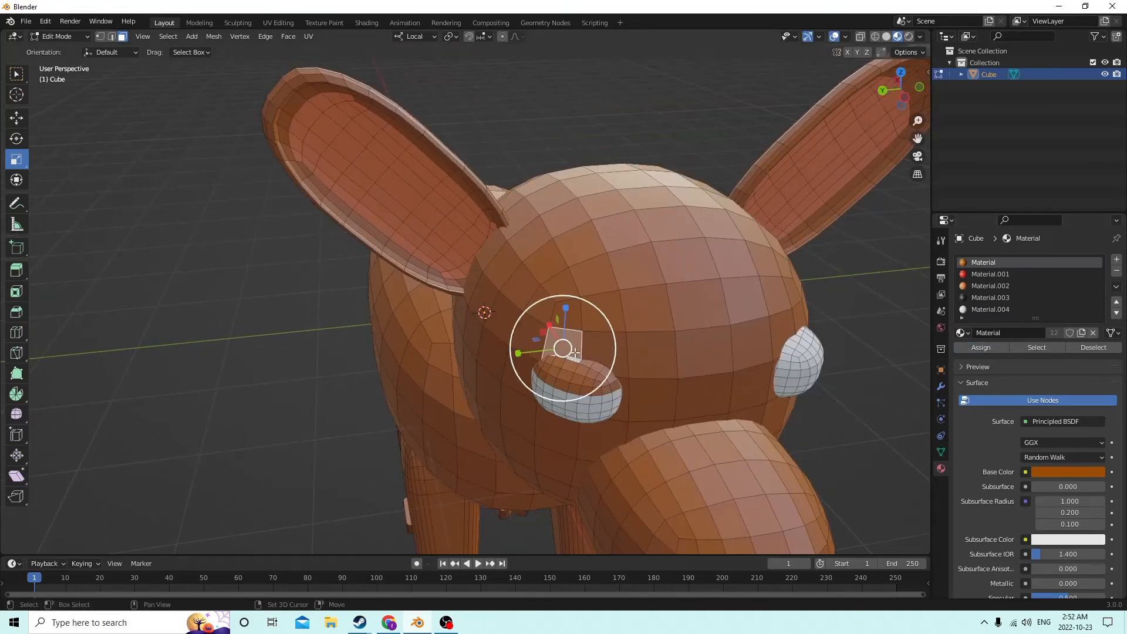
shift+click(576, 352)
shift+click(574, 358)
shift+click(551, 356)
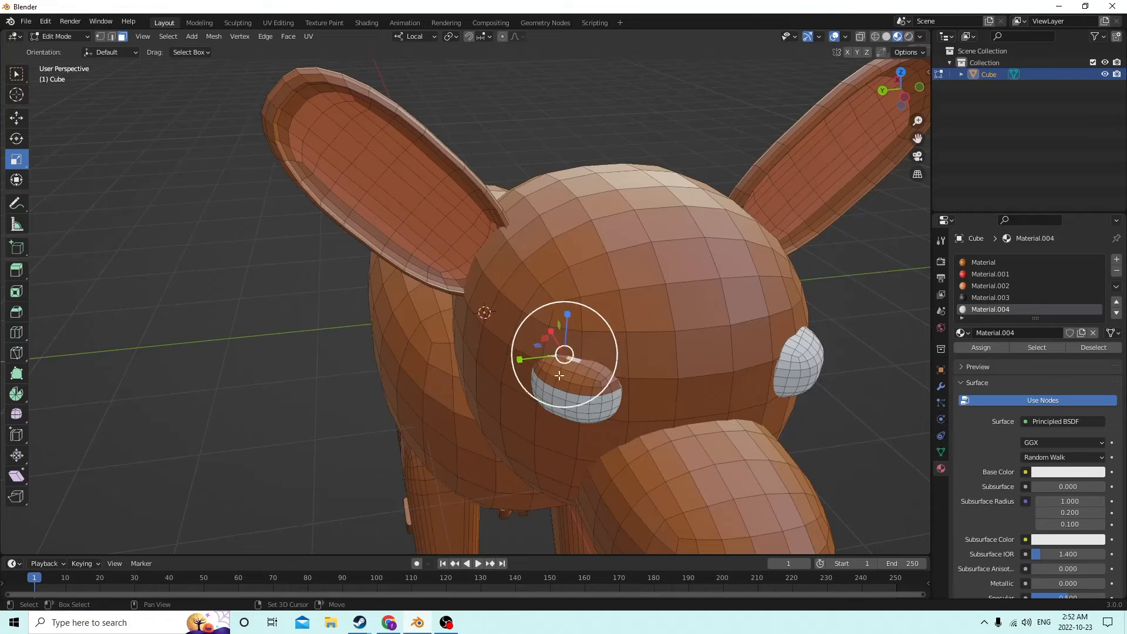
shift+click(567, 361)
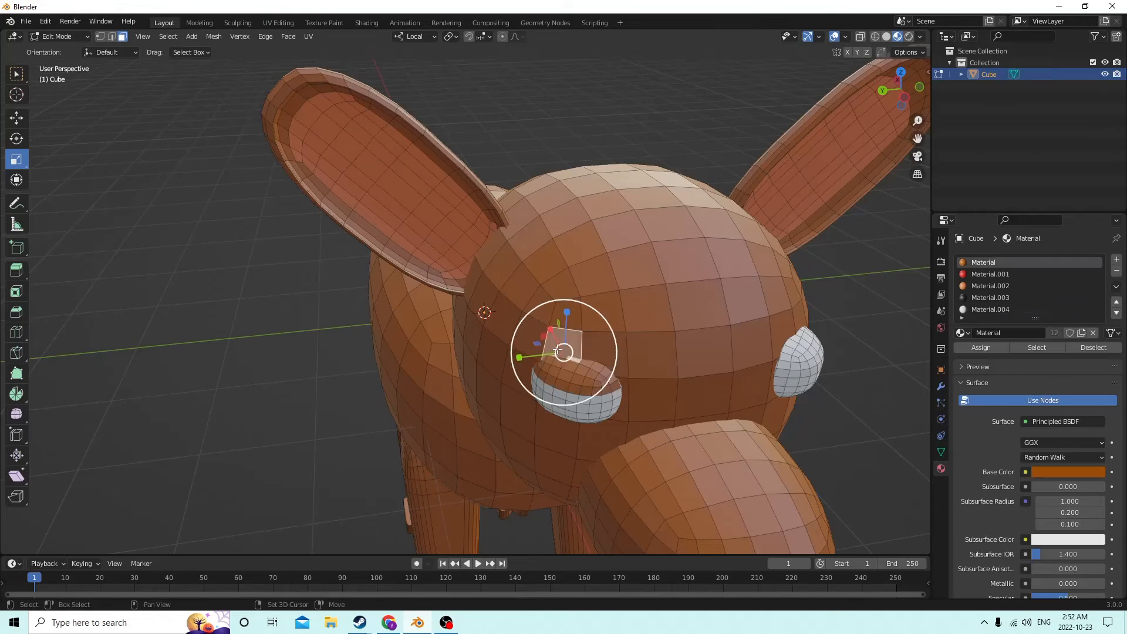
shift+click(558, 350)
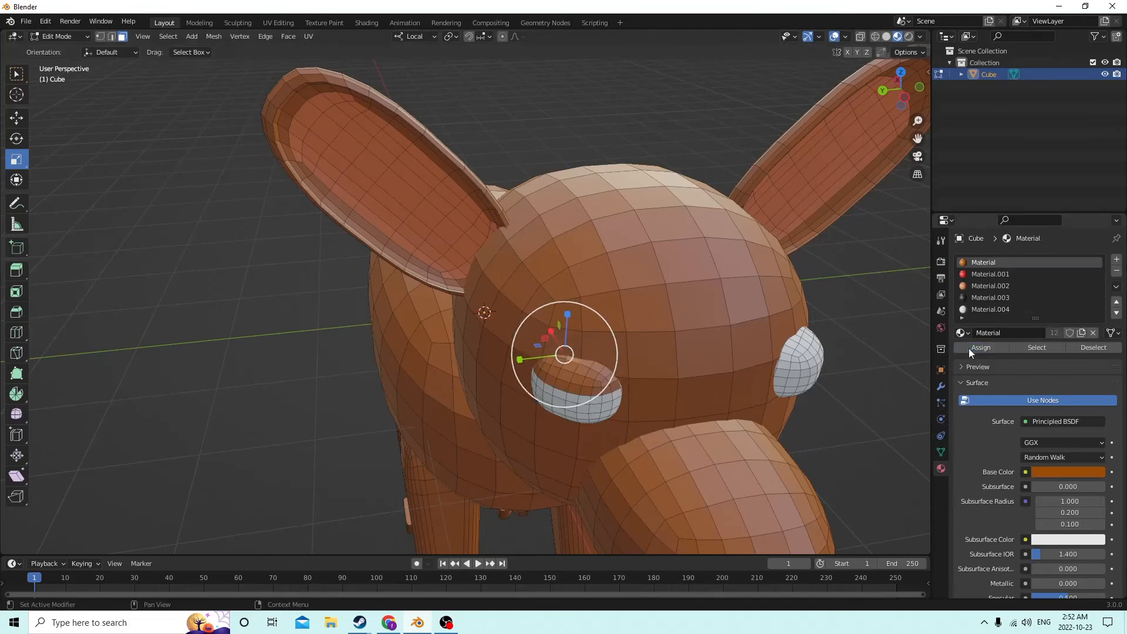
Select a row of faces across the deer's left eye using shortest-path picking
scroll(704, 128, down, 2)
middle_drag(699, 125, 671, 139)
scroll(689, 100, up, 2)
middle_drag(682, 129, 657, 134)
middle_drag(414, 216, 440, 208)
scroll(440, 208, down, 3)
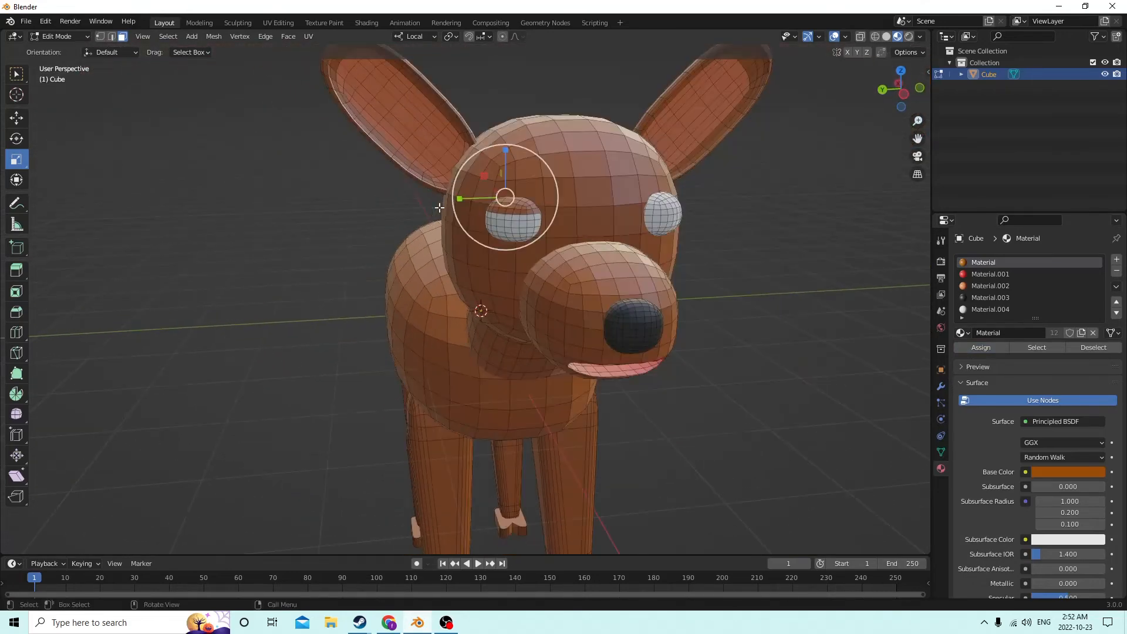
scroll(501, 180, down, 2)
middle_drag(664, 243, 566, 248)
scroll(661, 242, up, 2)
scroll(576, 244, up, 2)
click(479, 243)
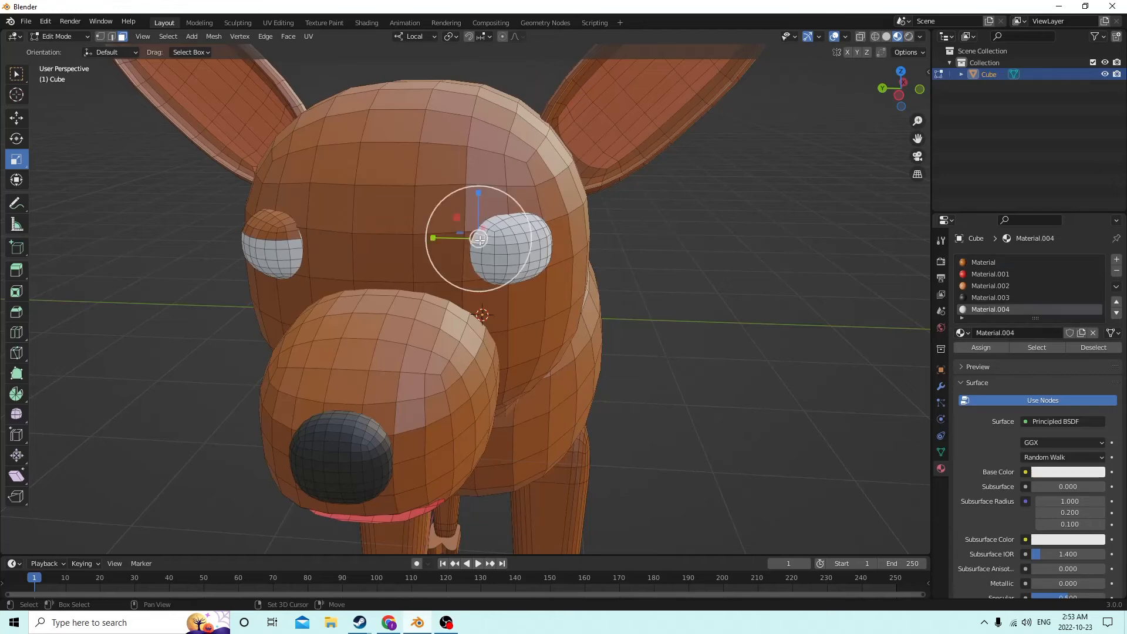
middle_drag(479, 244, 333, 227)
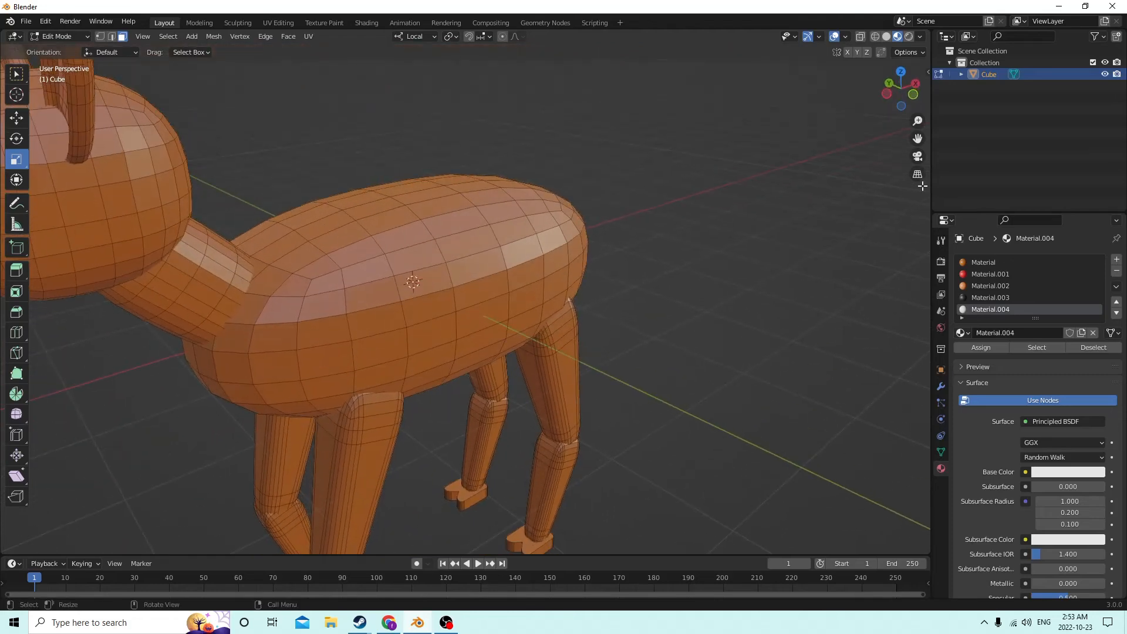
drag(919, 141, 1106, 172)
middle_drag(677, 159, 644, 158)
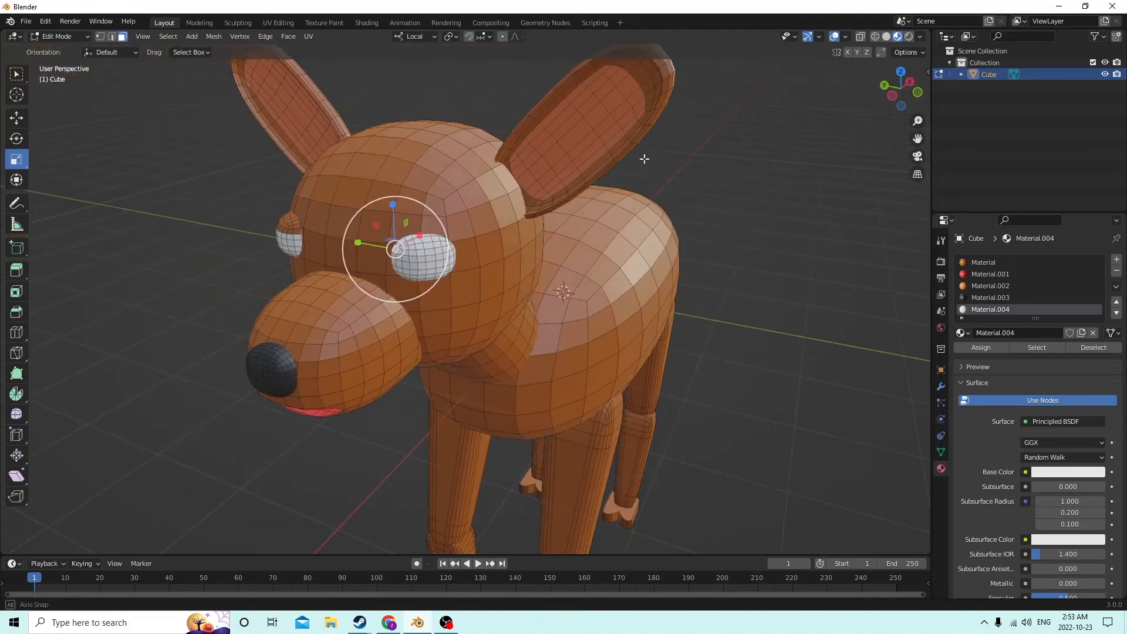
scroll(635, 161, up, 1)
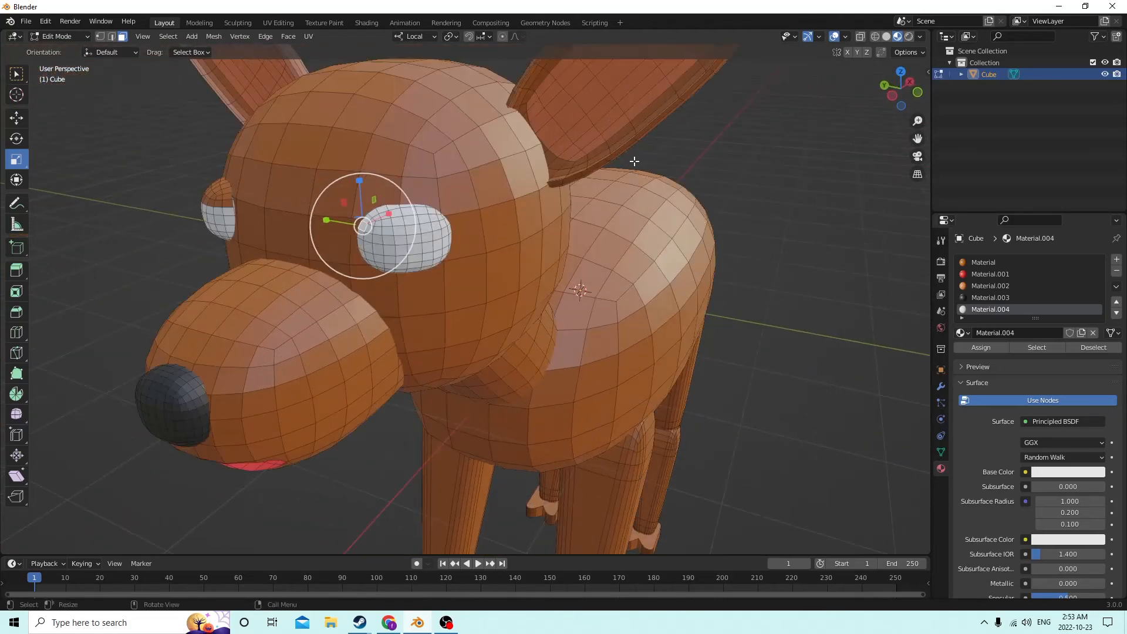
ctrl+click(448, 224)
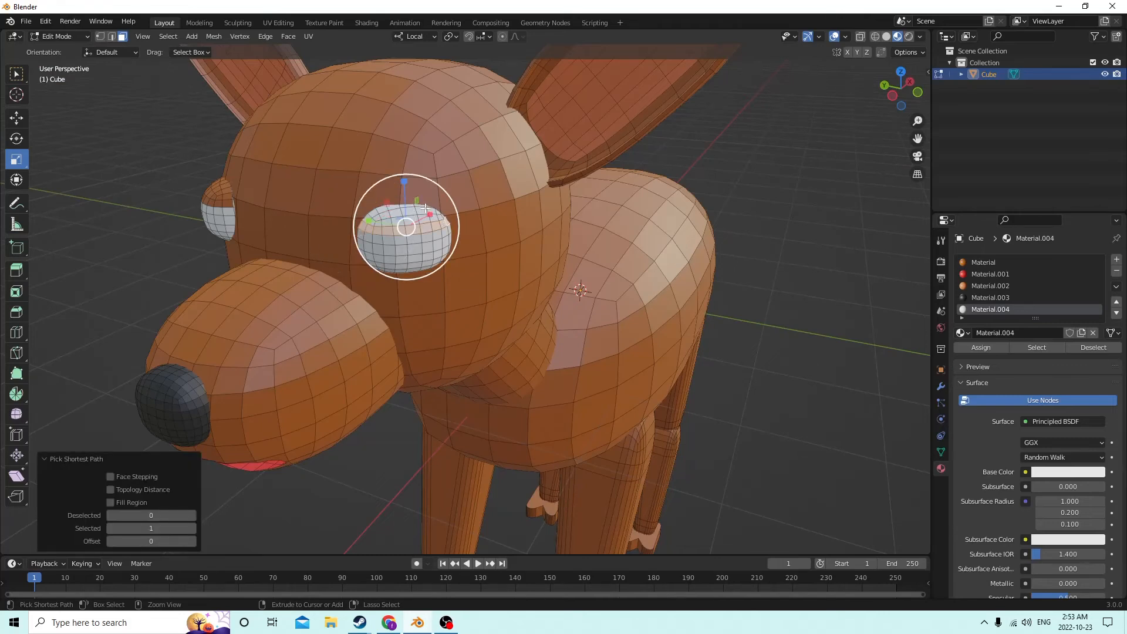
Extend the selection over the remaining faces above that row on the left eye to form its upper eyelid
ctrl+click(397, 216)
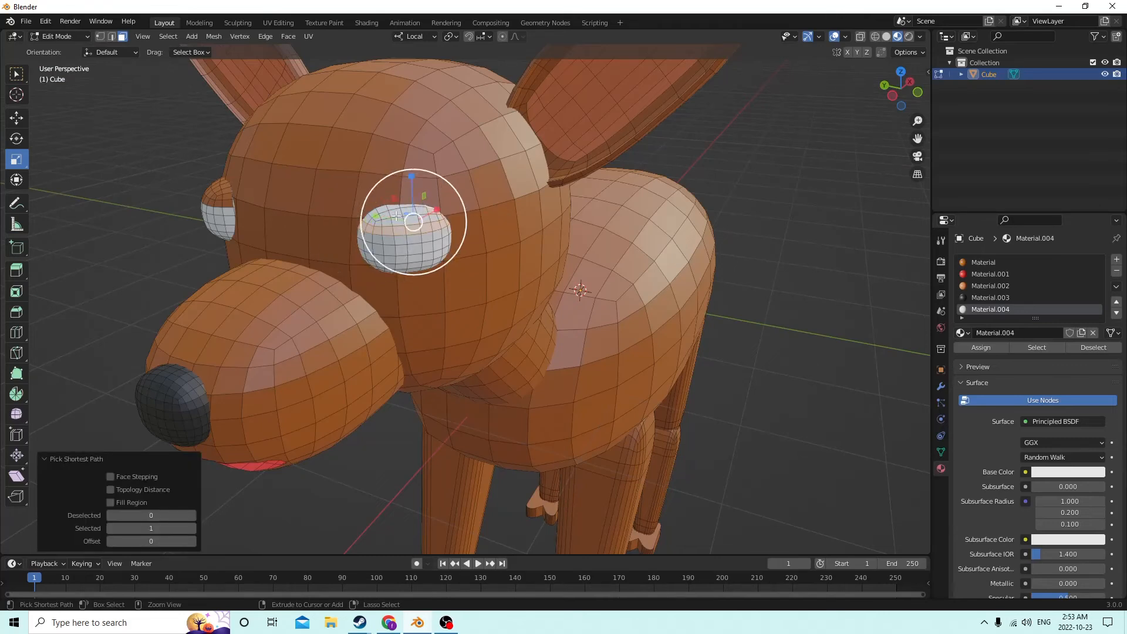
ctrl+click(364, 221)
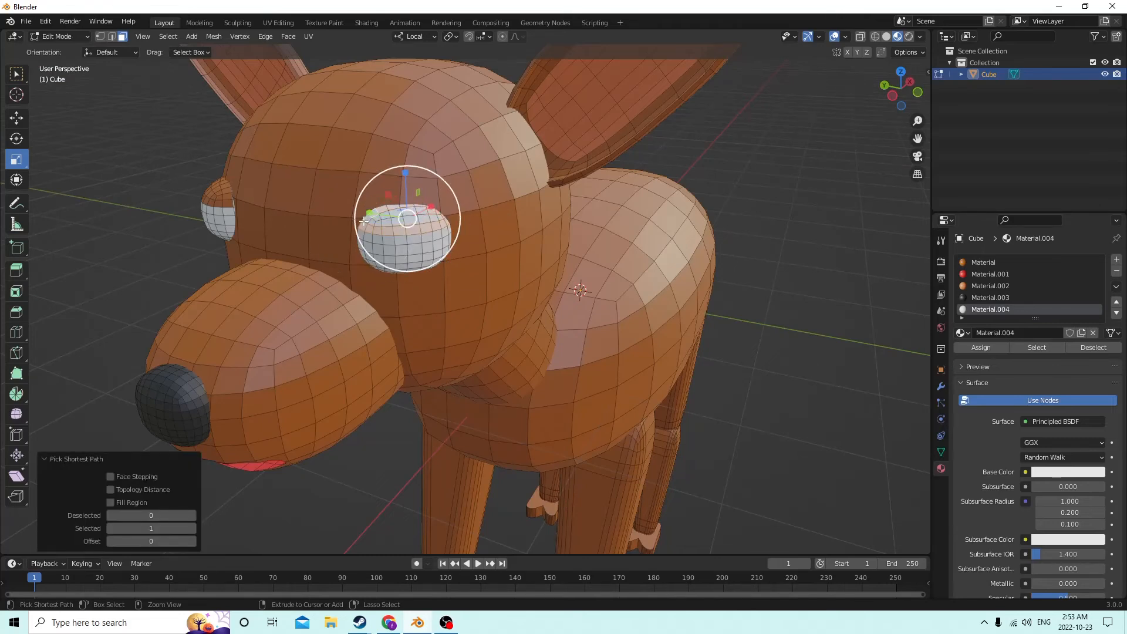
ctrl+click(439, 217)
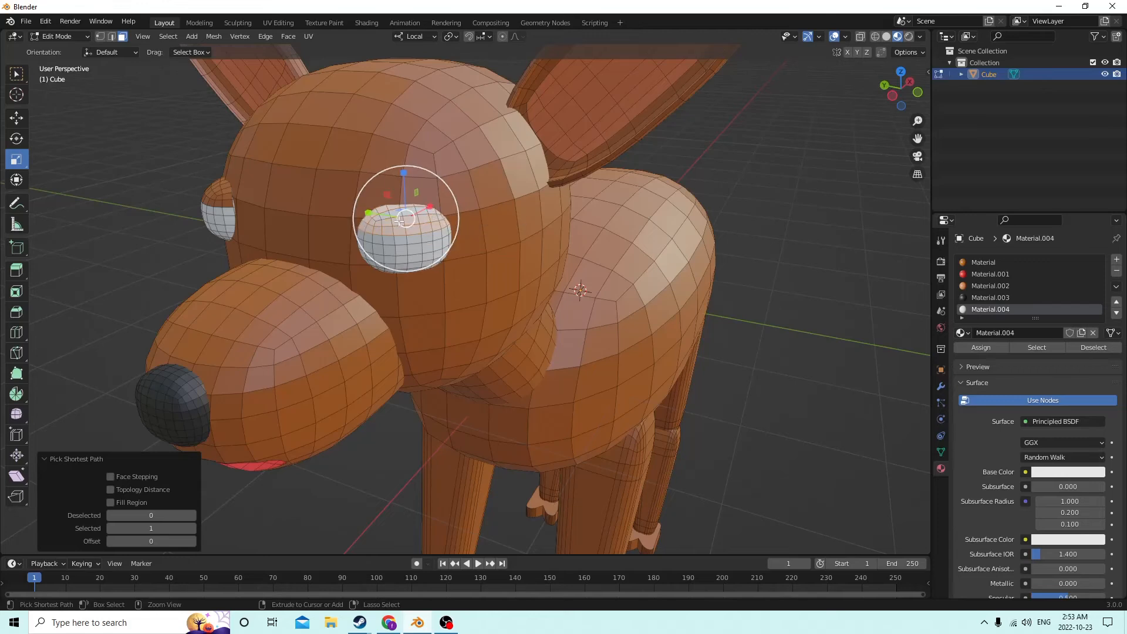
key(ctrl+z)
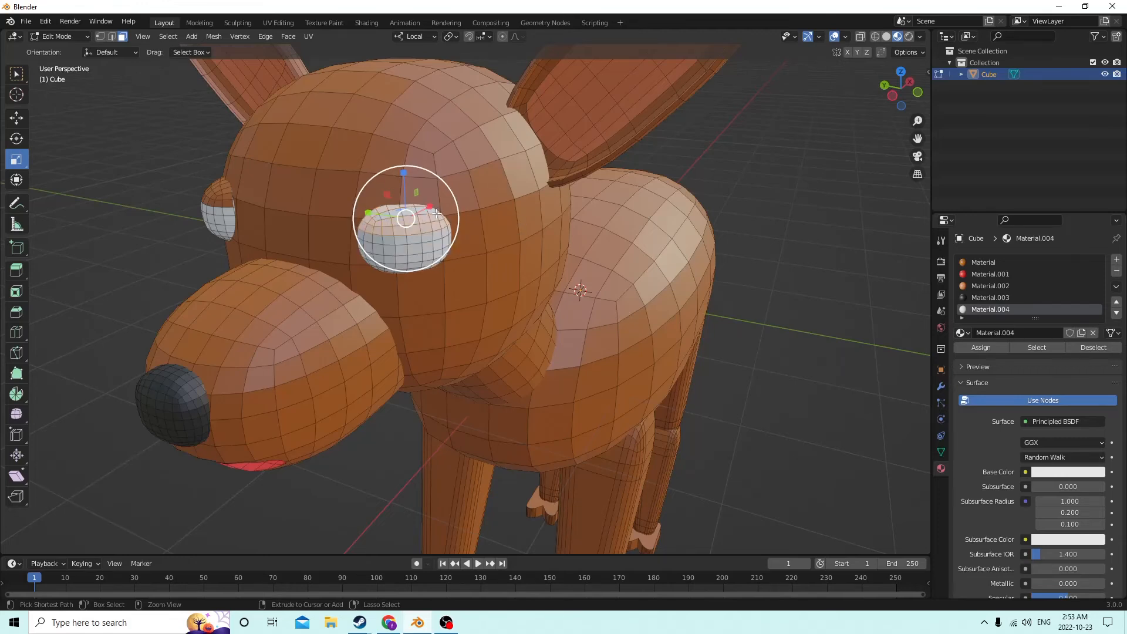
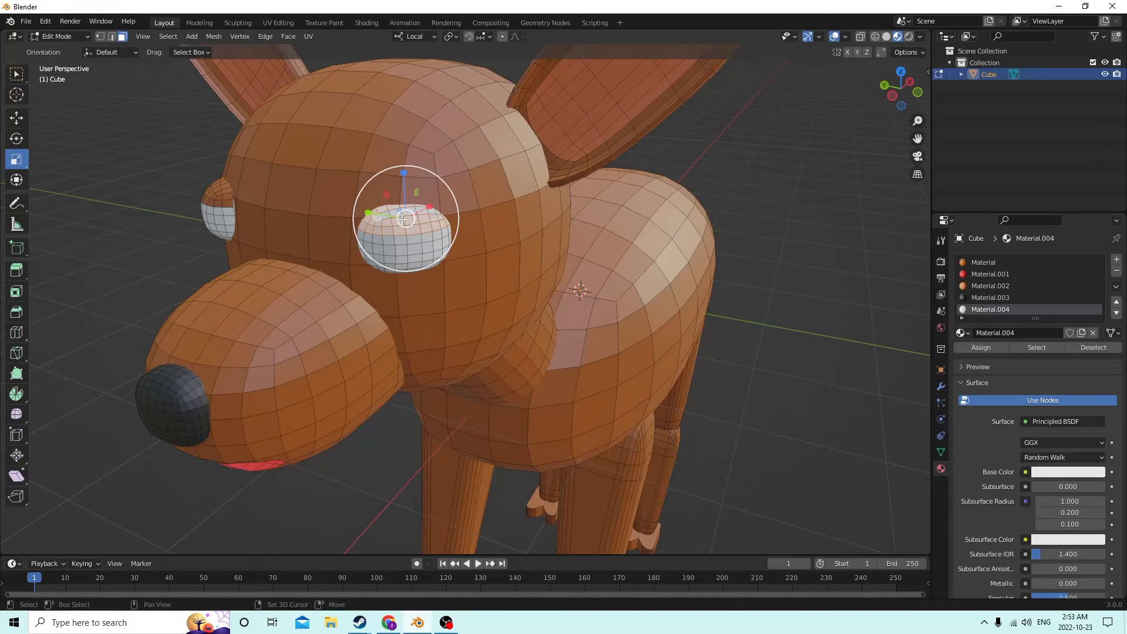
ctrl+click(445, 218)
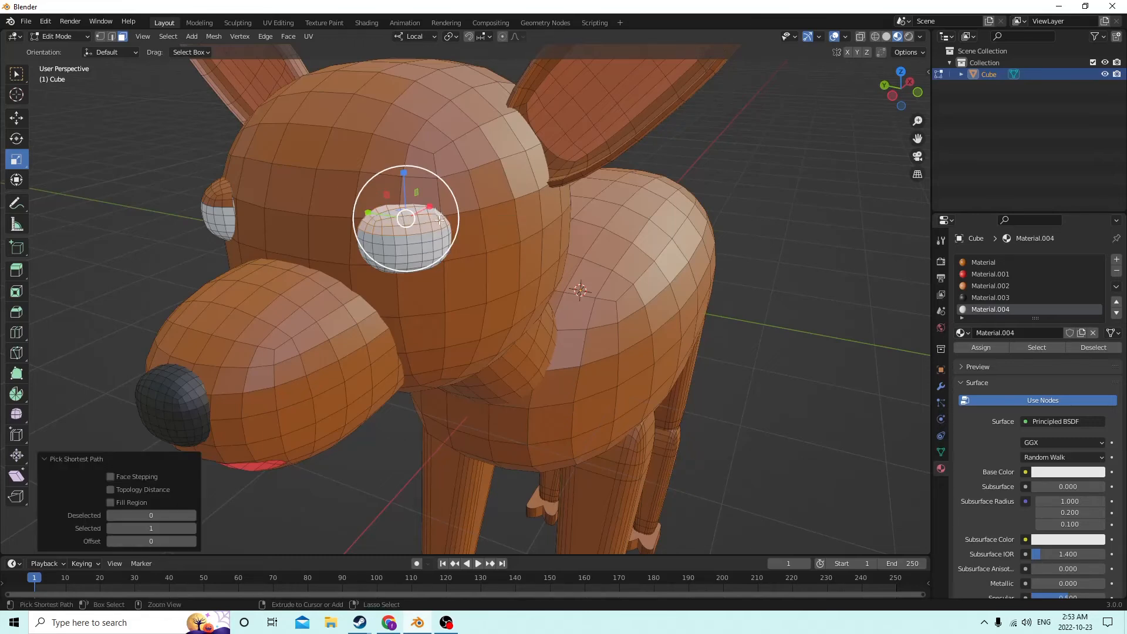
key(ctrl+z)
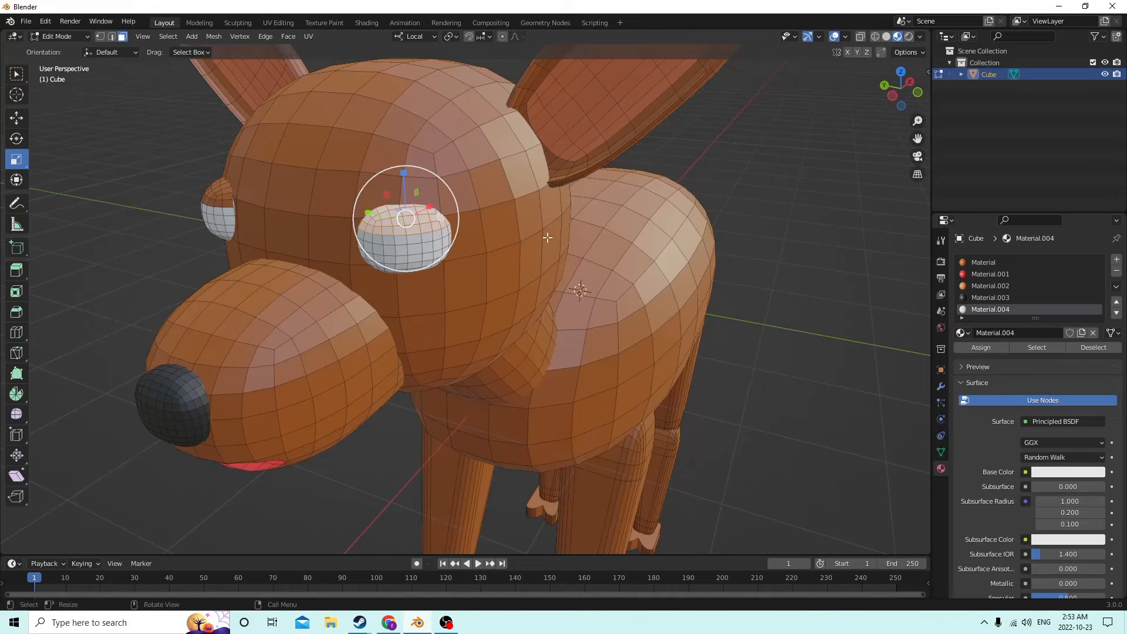
Assign the brown body material, Material, to the selected upper faces of the left eye
click(981, 264)
click(985, 350)
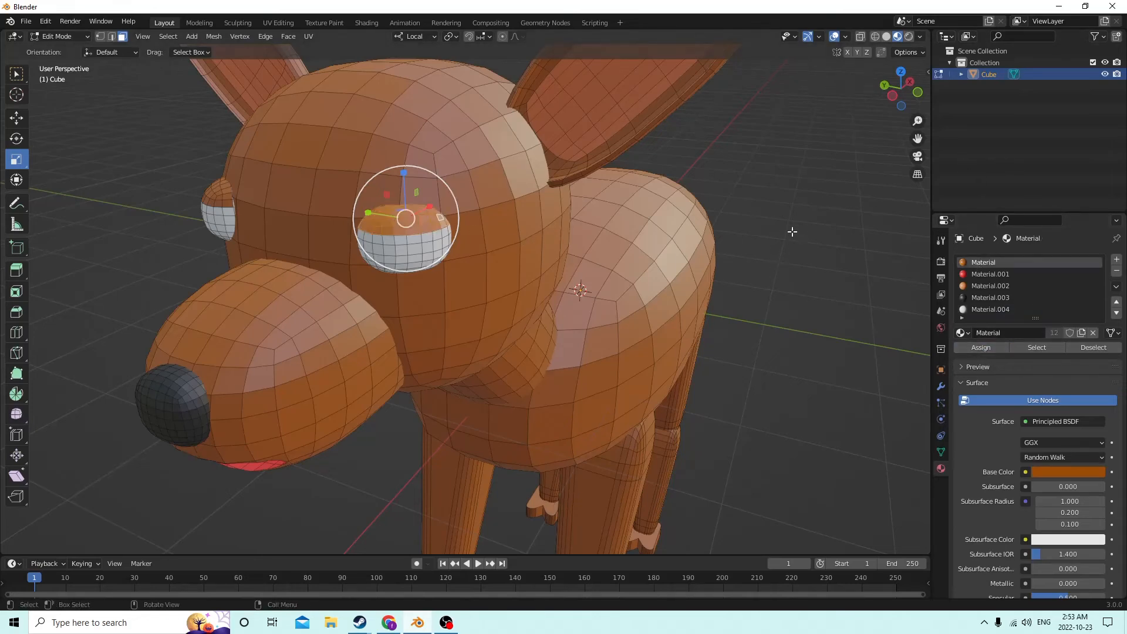
click(792, 230)
Select one central face on each eye and assign the black Material.003 to them as pupils
middle_drag(634, 199, 765, 180)
middle_drag(603, 143, 567, 186)
click(541, 193)
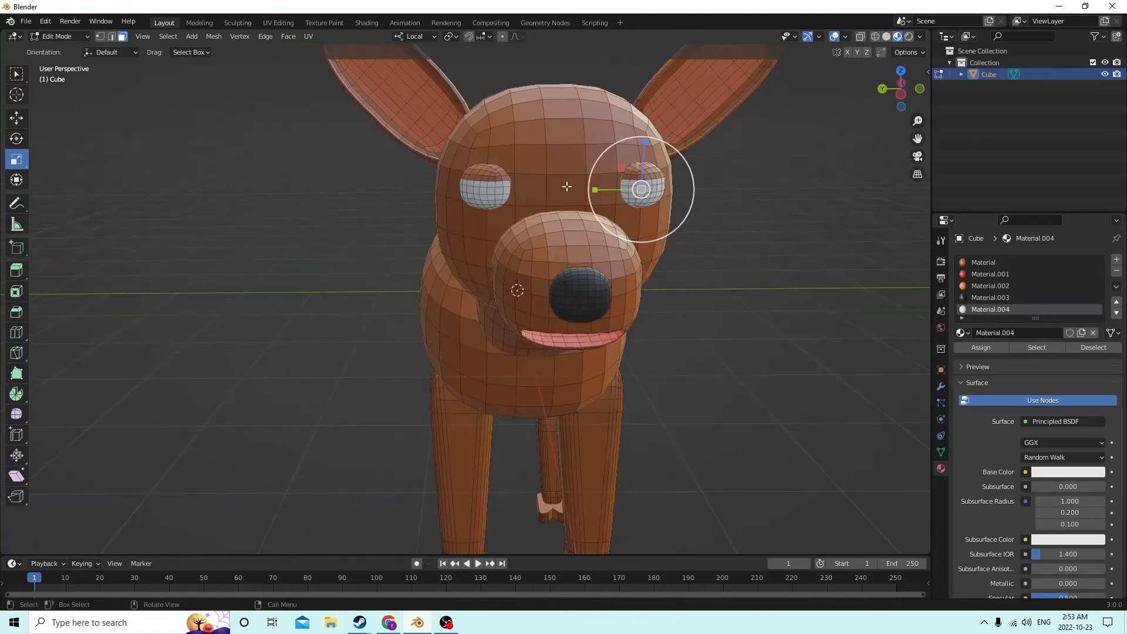
shift+click(490, 193)
click(990, 298)
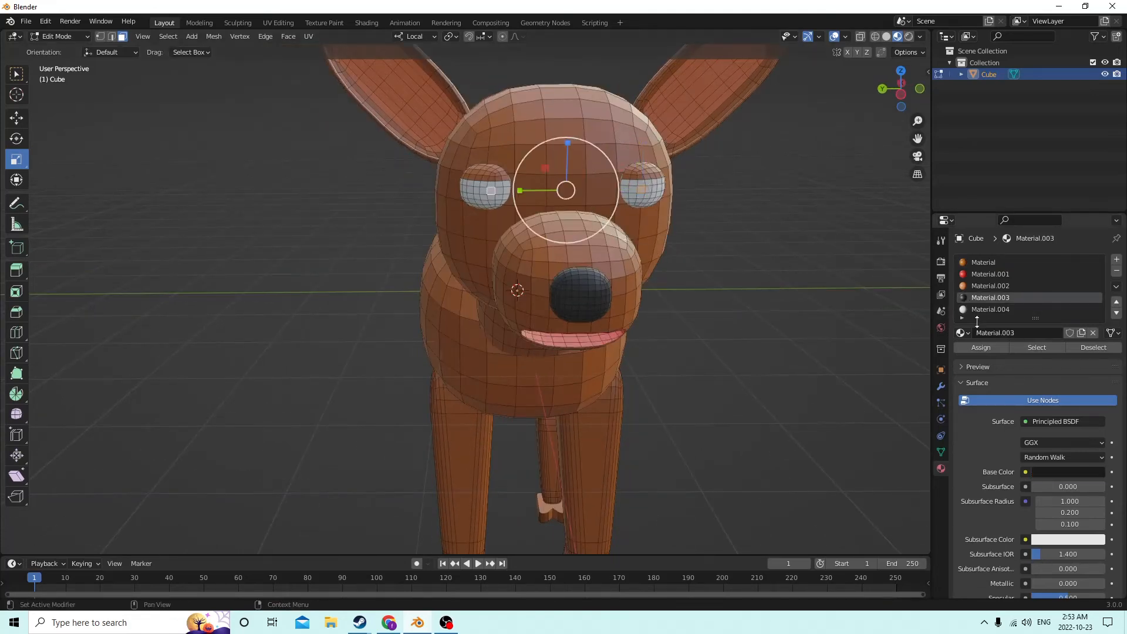
key(alt+a)
Return to Object Mode, add a new cube and raise it about 0.034 m along Z above the deer's back
scroll(790, 200, down, 2)
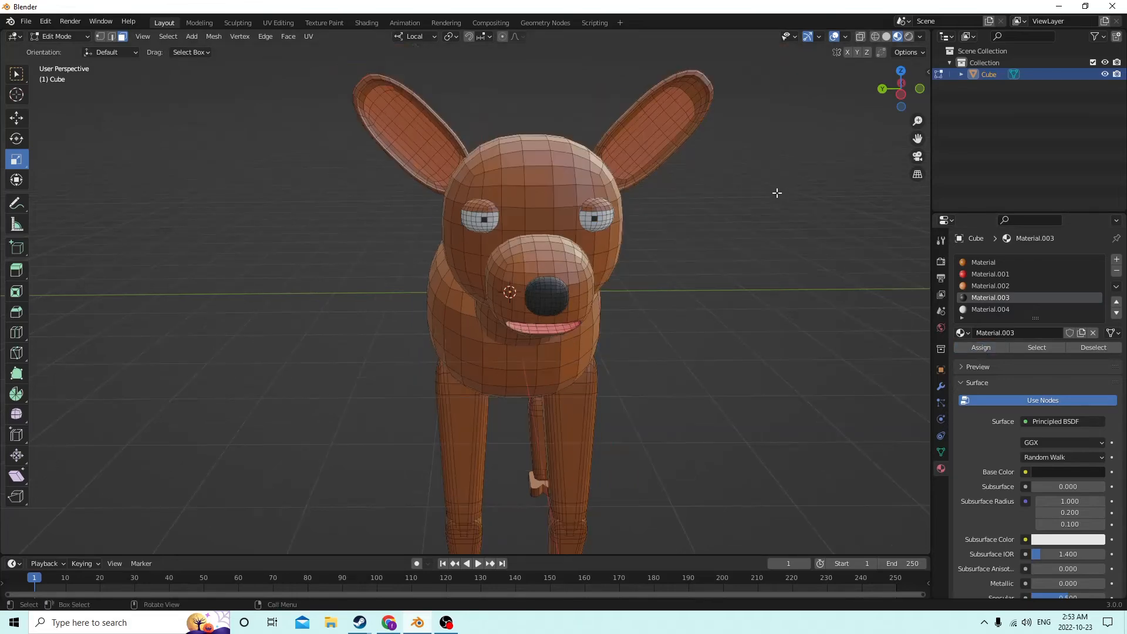
scroll(776, 193, down, 2)
middle_drag(775, 182, 552, 203)
key(Tab)
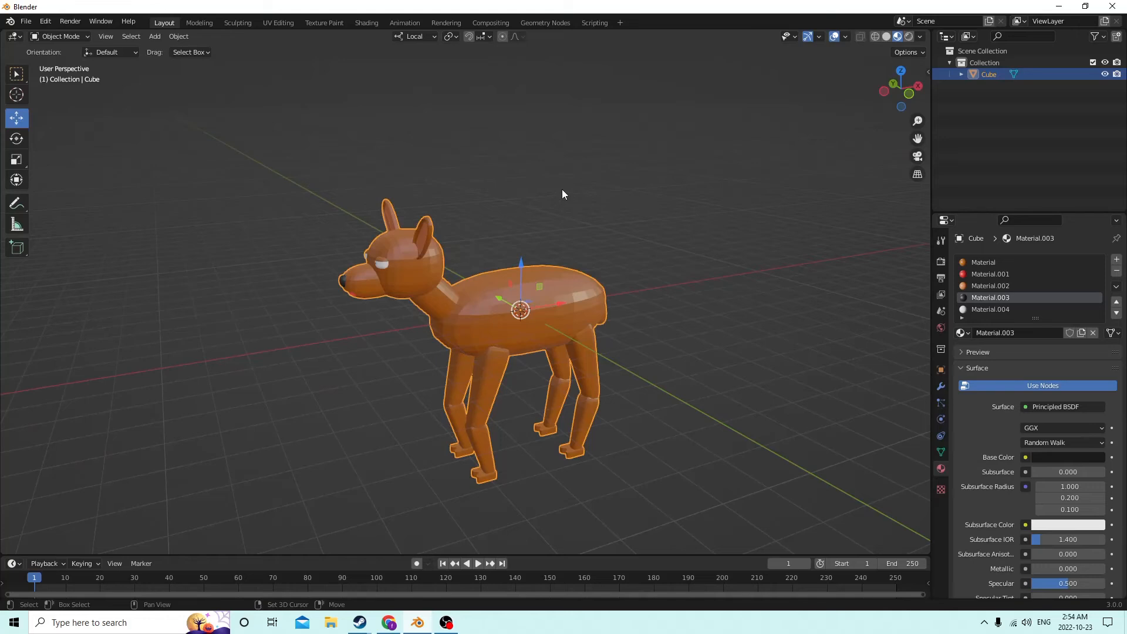
key(shift+a)
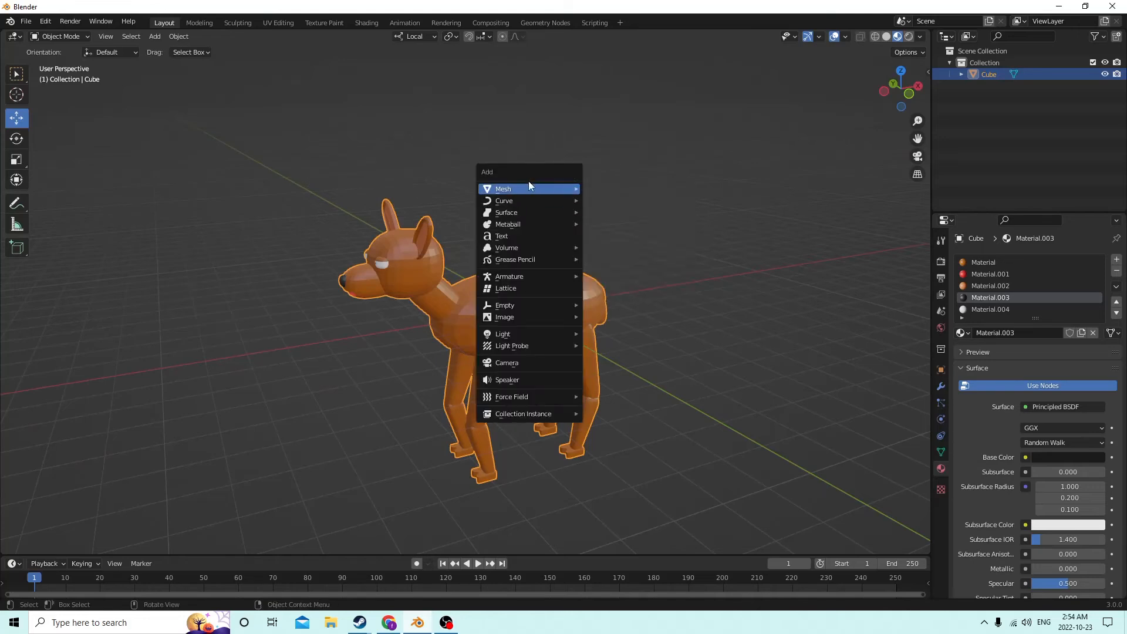
mouse_move(529, 187)
click(593, 199)
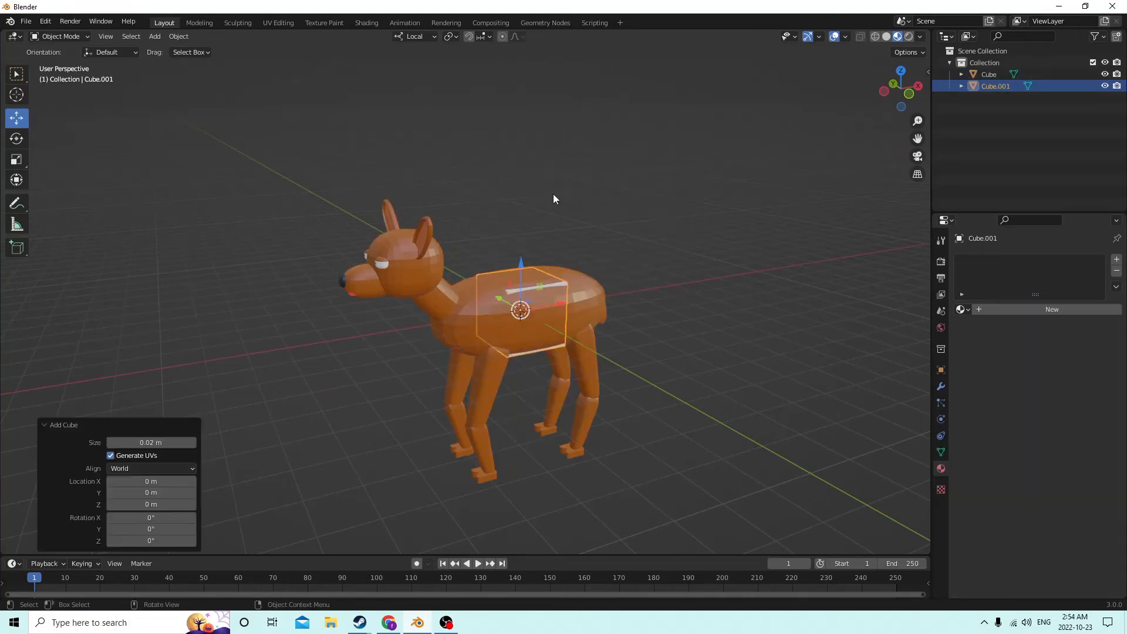
middle_drag(553, 195, 529, 208)
drag(517, 256, 512, 129)
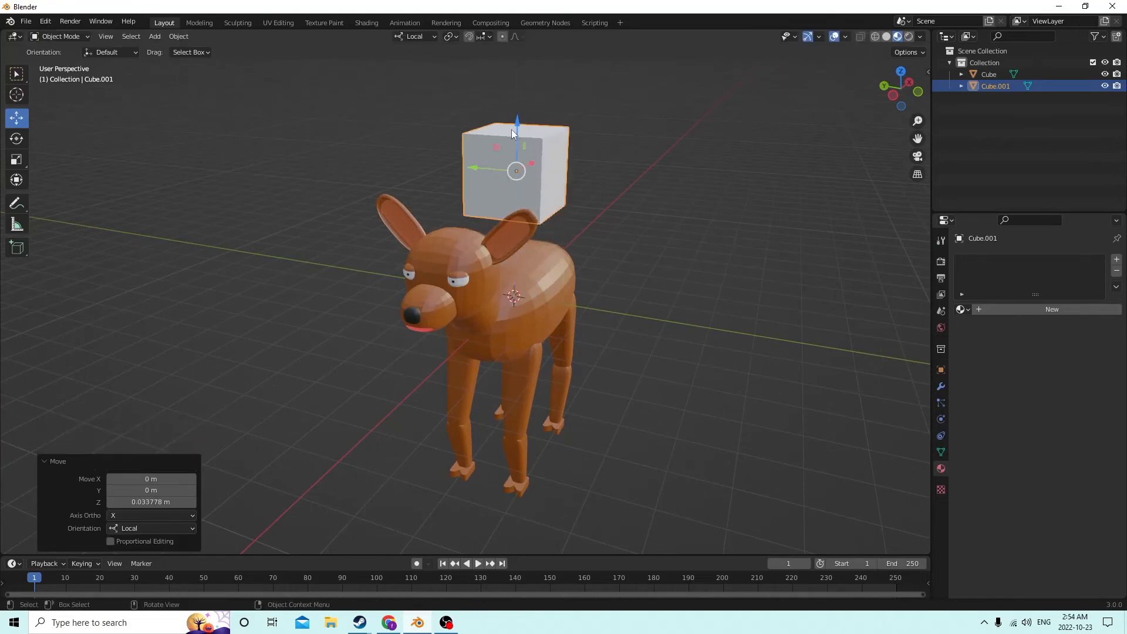
Taper the new cube by scaling its top face to about 0.234 along X and narrowing it along Y
middle_drag(512, 129, 465, 167)
scroll(414, 162, up, 4)
key(Tab)
click(545, 166)
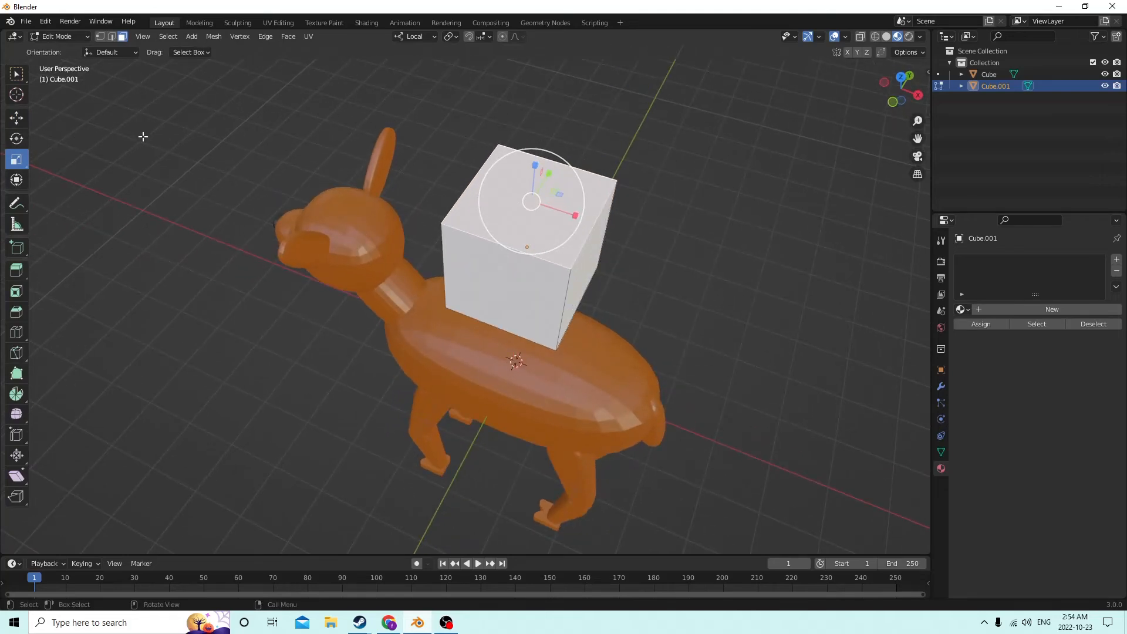
drag(577, 219, 542, 204)
middle_drag(542, 204, 522, 232)
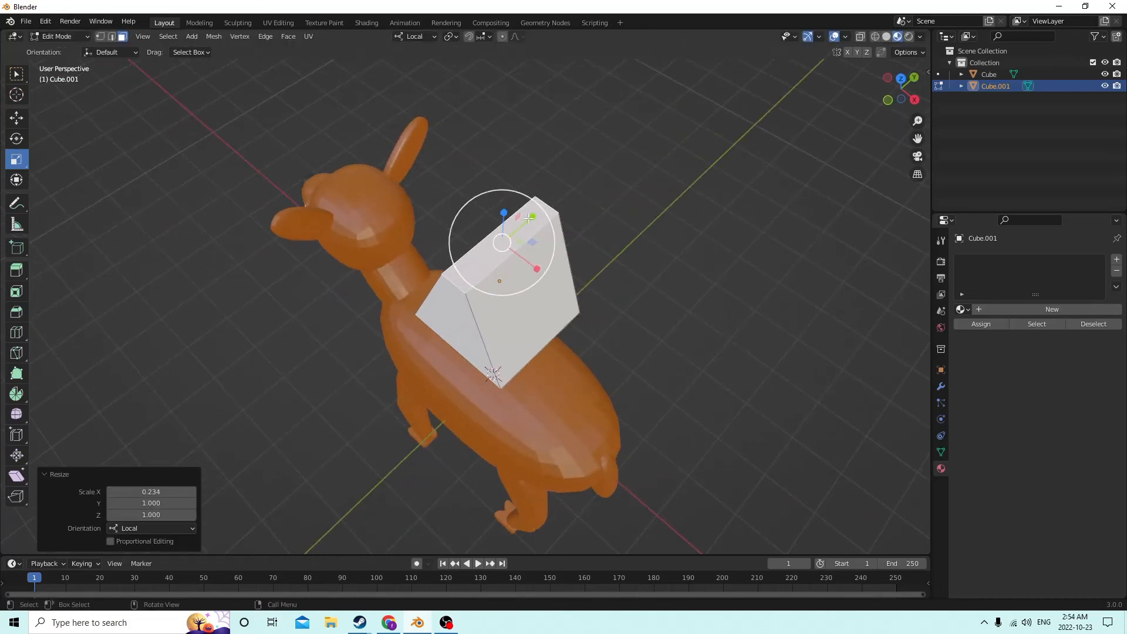
drag(530, 218, 507, 239)
Bevel all edges of the tapered block with a width of 0.0017 m and 6 segments
middle_drag(507, 239, 629, 181)
key(a)
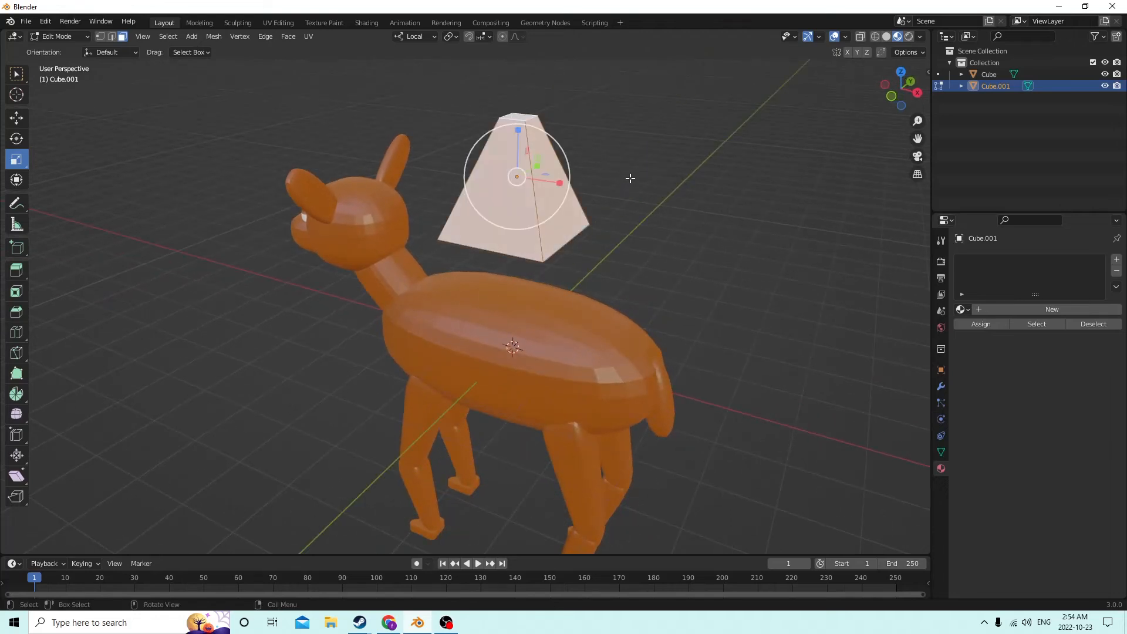
key(ctrl+b)
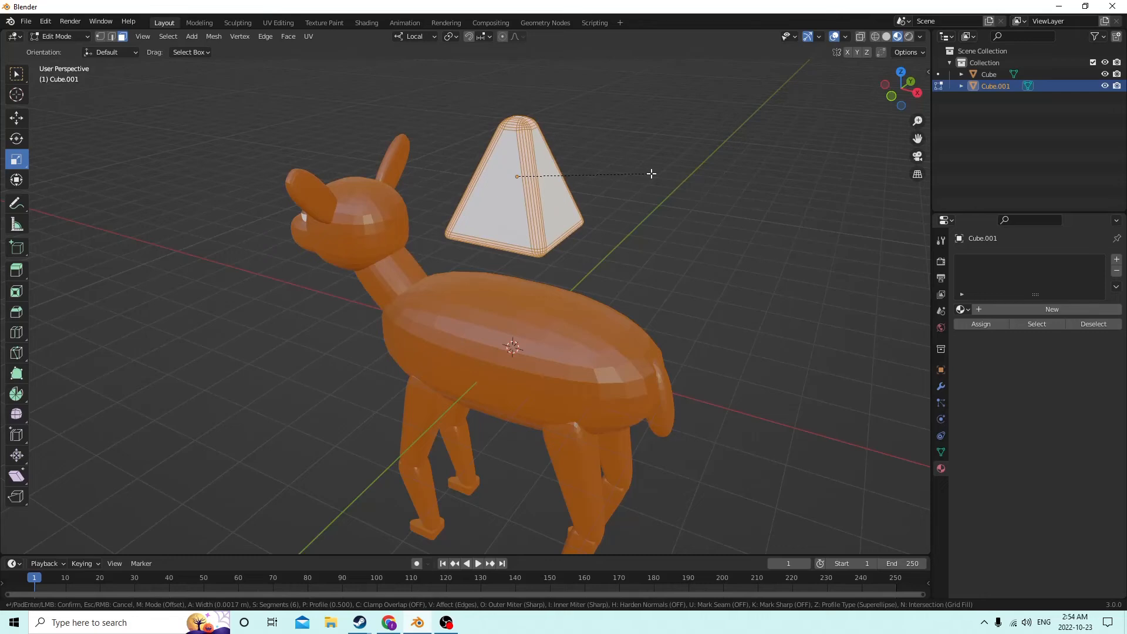
click(651, 174)
middle_drag(651, 173, 641, 144)
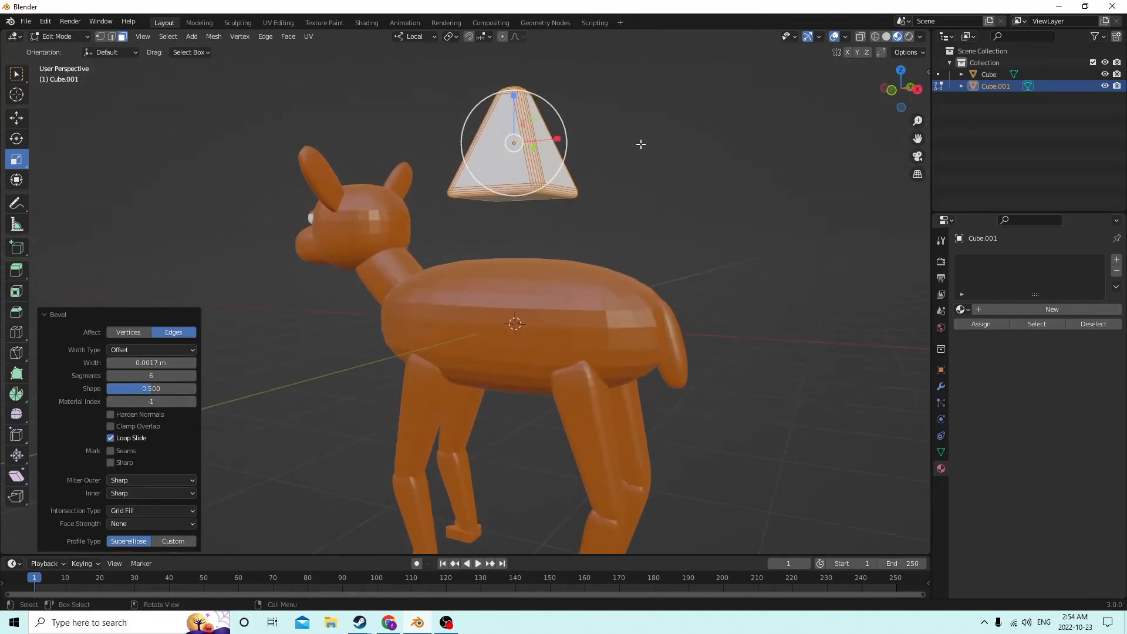
drag(512, 101, 513, 89)
right_click(513, 89)
middle_drag(514, 93, 415, 89)
Stretch the rounded, tapered block in Object Mode by a factor of about 1.923 along Z
key(Tab)
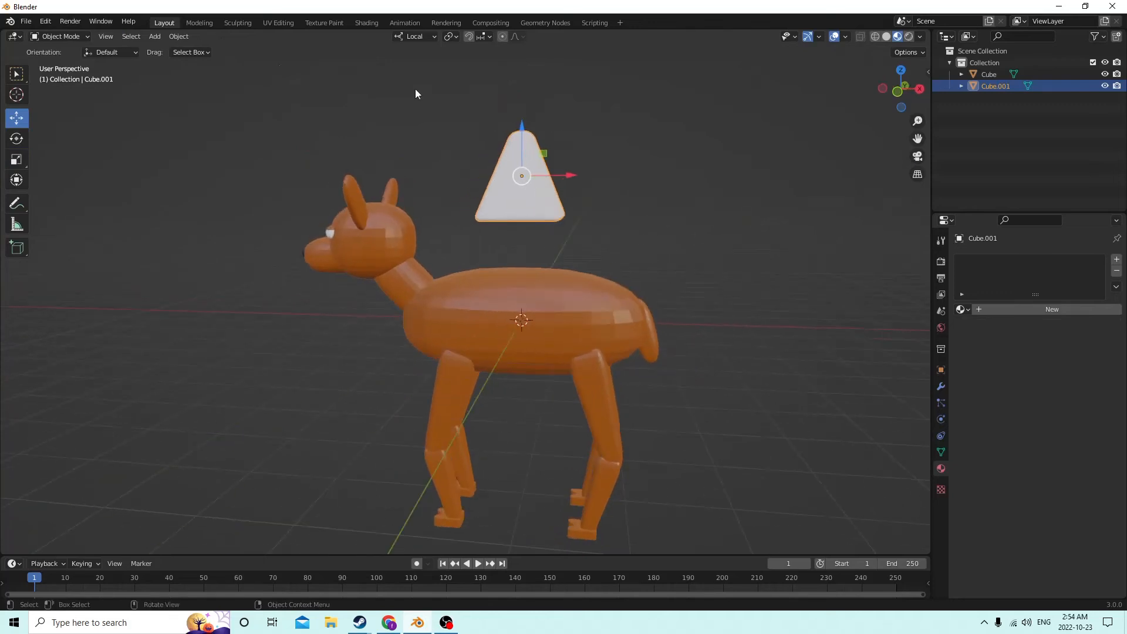
click(16, 160)
drag(531, 134, 530, 84)
right_click(524, 107)
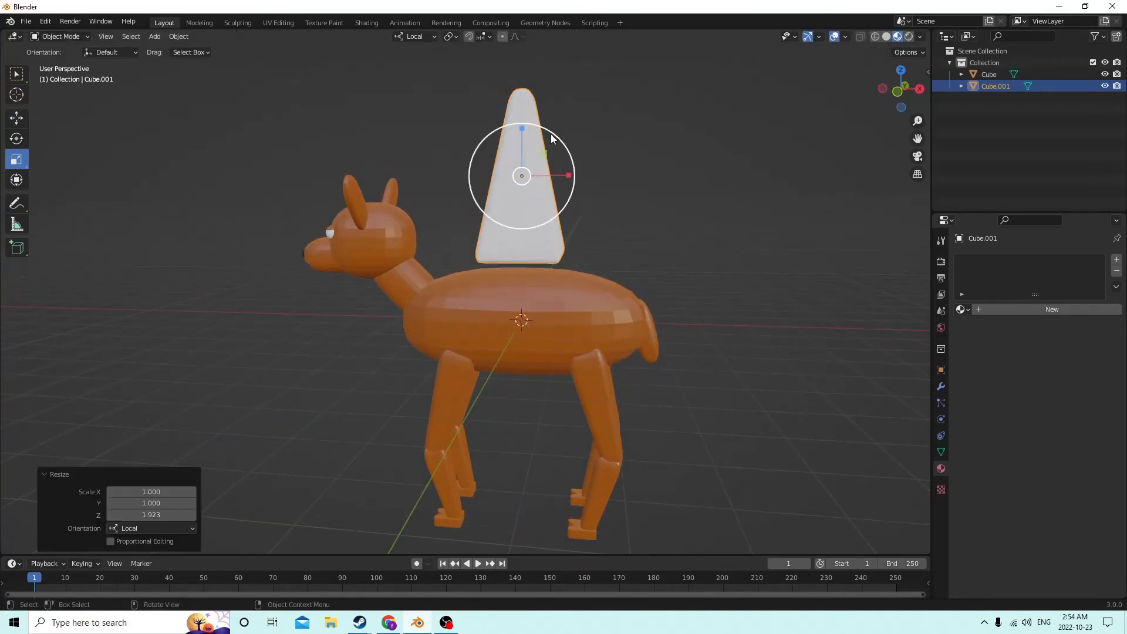
Shrink the tapered block uniformly to a little over half its size
middle_drag(551, 134, 653, 162)
key(s)
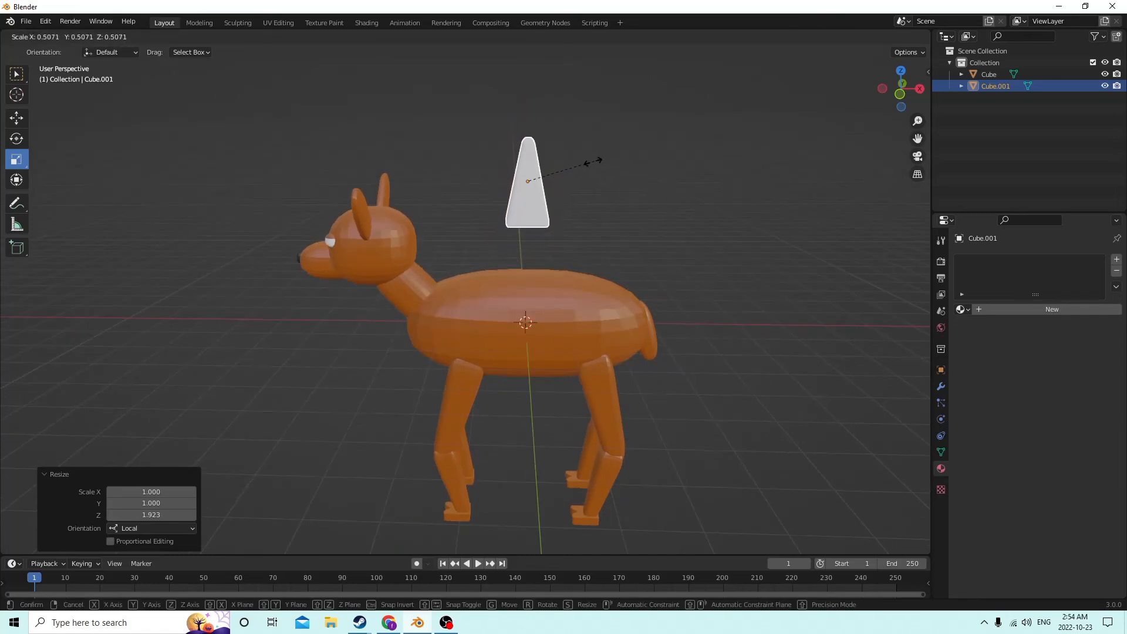
click(593, 160)
key(s)
click(532, 90)
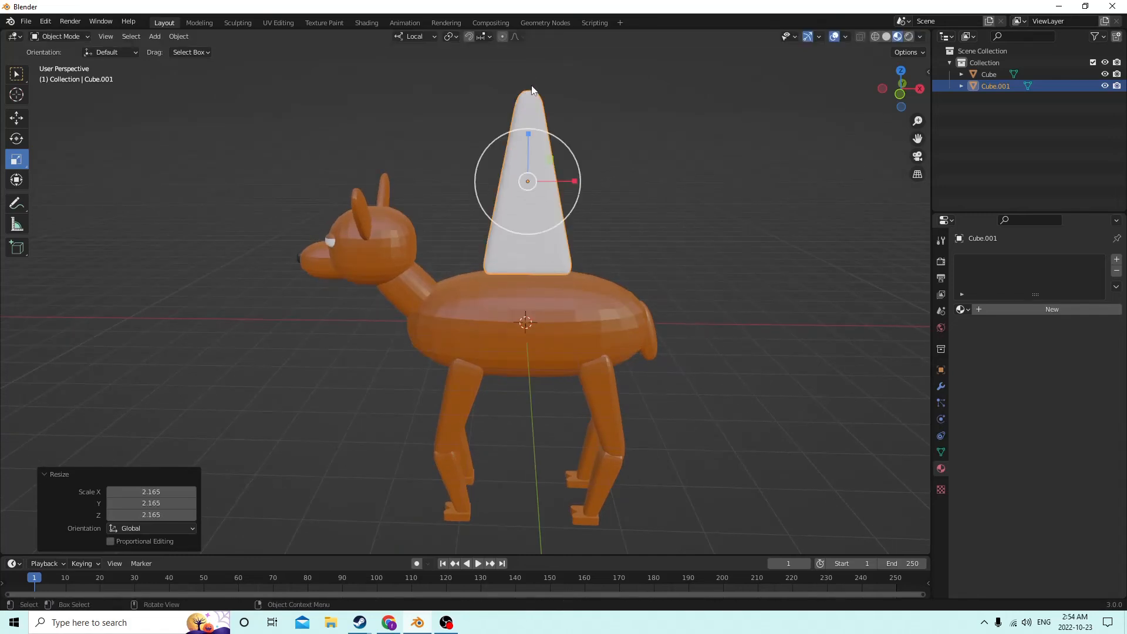
key(s)
click(607, 166)
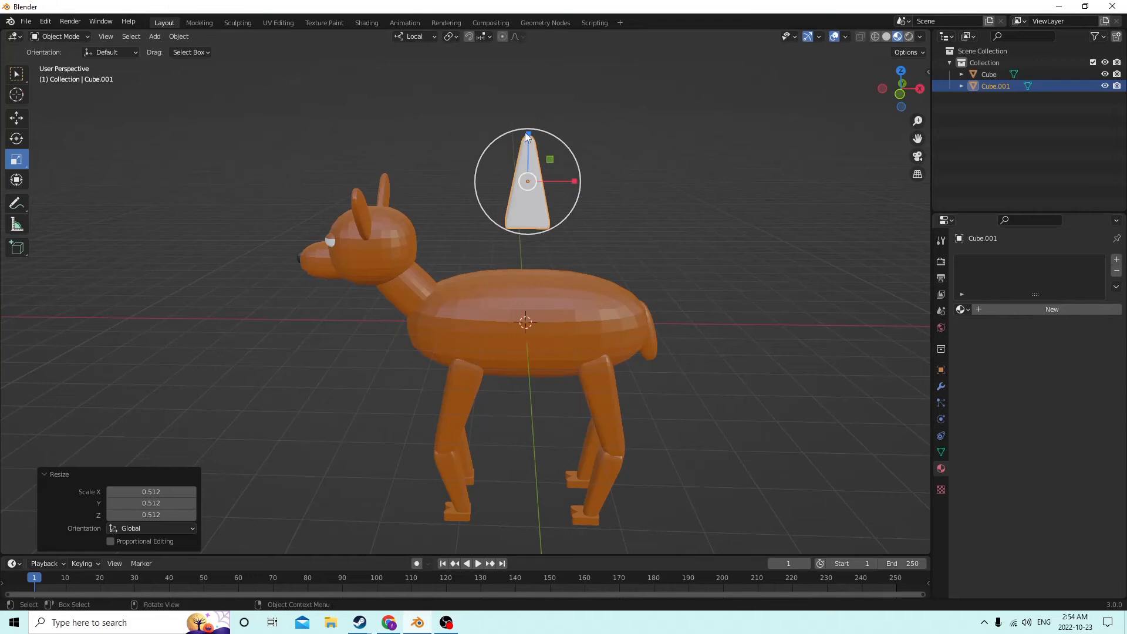
Stretch the tapered block by about 1.992 along Z, then scale the slim spike uniformly down to about half its size
drag(527, 135, 537, 82)
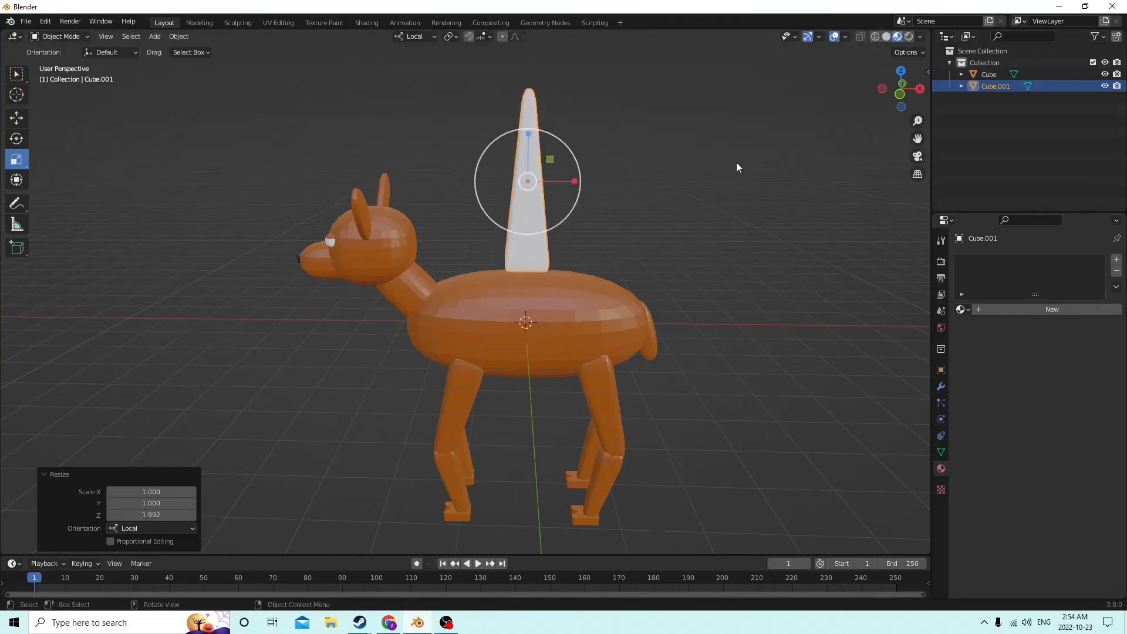
key(s)
click(551, 161)
key(s)
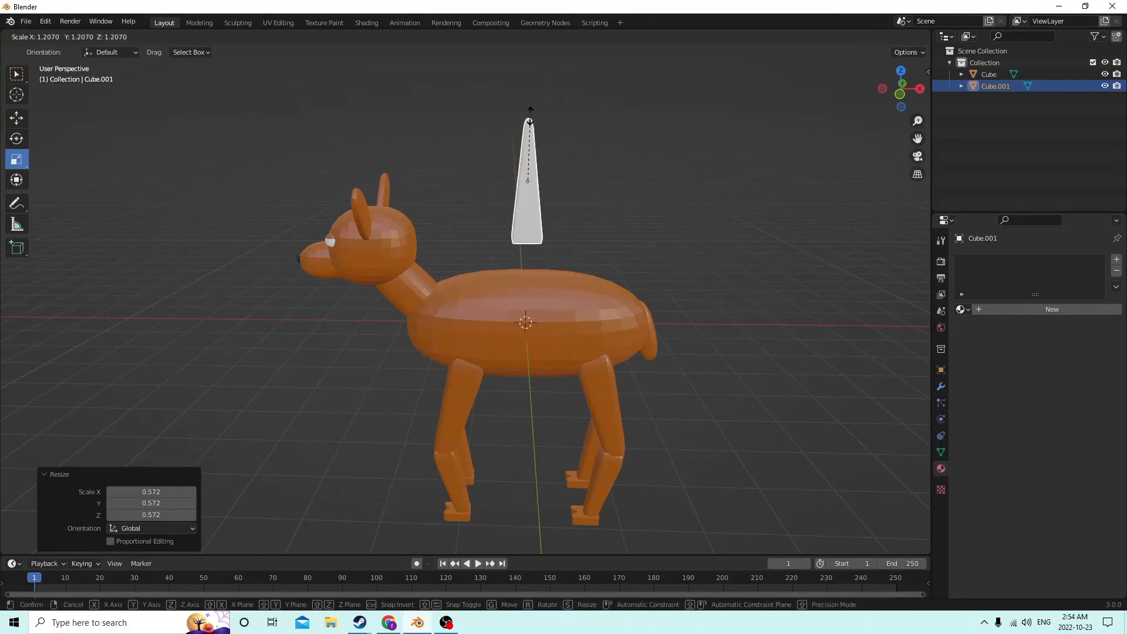
click(530, 116)
key(s)
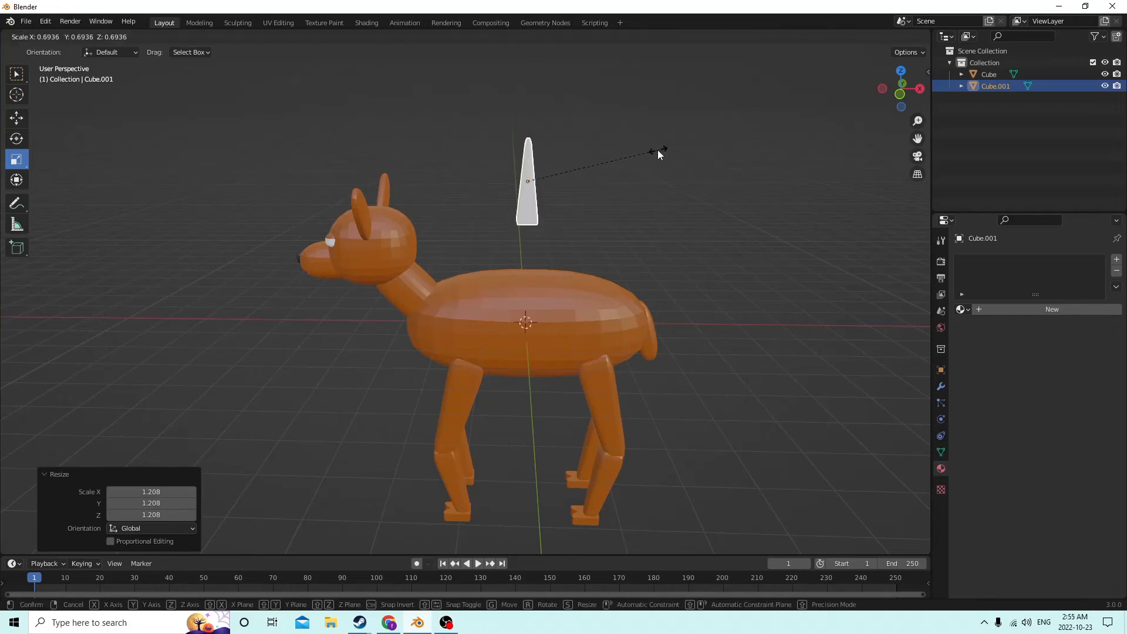
click(658, 152)
Move the spike about -0.040 m along X onto the top of the deer's head
middle_drag(659, 152, 568, 171)
click(16, 118)
drag(568, 170, 386, 135)
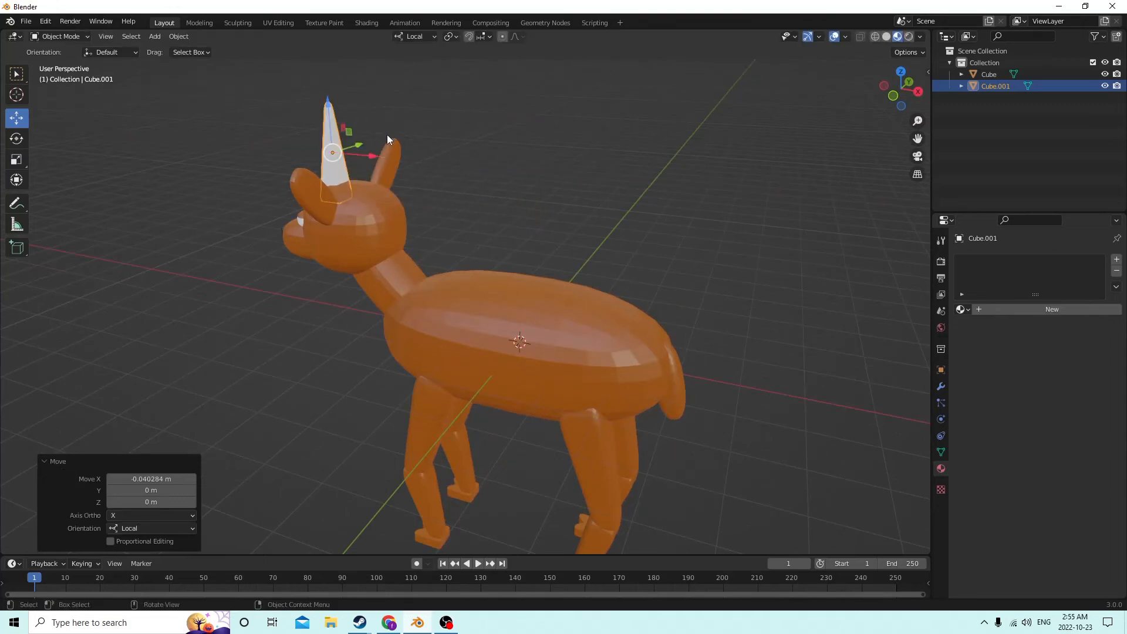
Move the horn about -0.004 m along Y to one side of the head's top
middle_drag(387, 135, 571, 157)
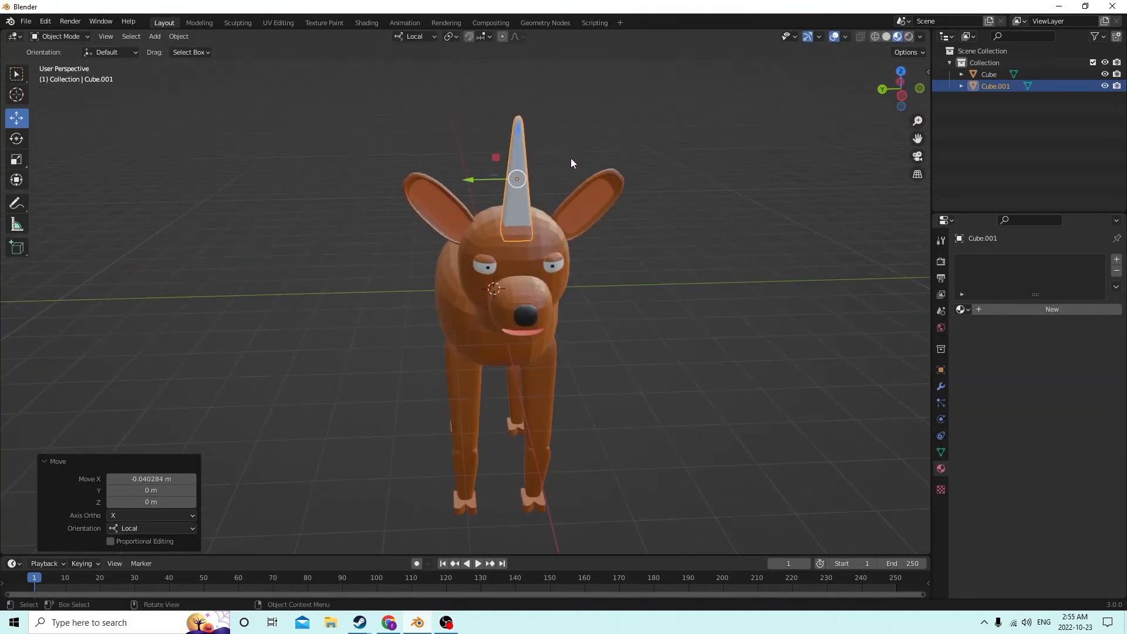
key(g)
key(y)
drag(501, 178, 494, 178)
middle_drag(495, 179, 473, 183)
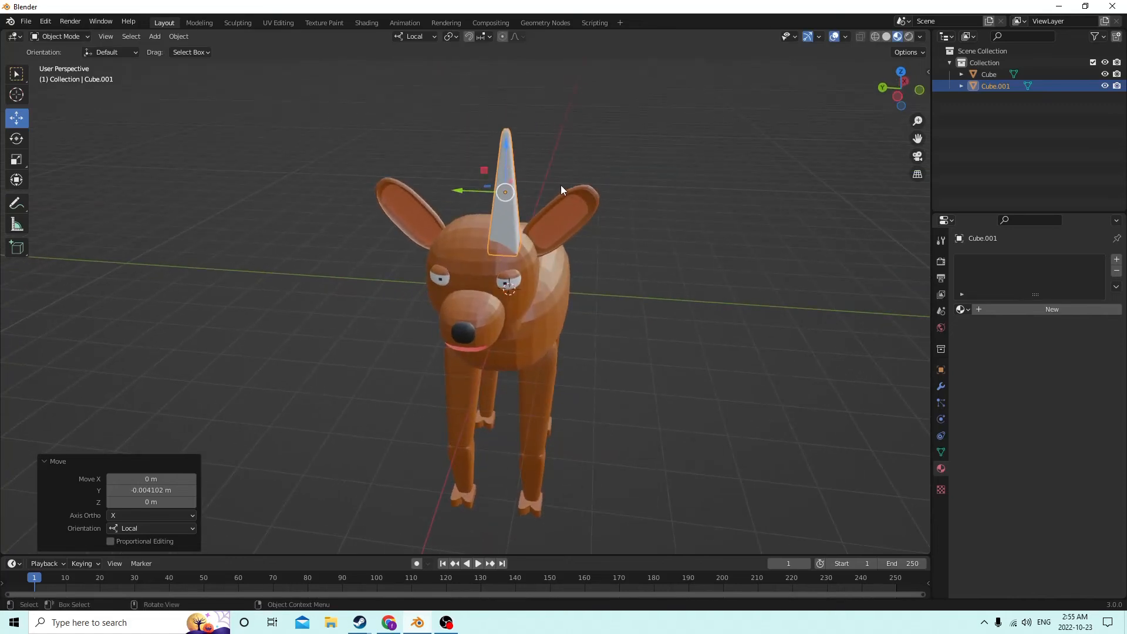
Scale the horn uniformly to 0.400, and stretch it by about 2.409 along its local Z
key(s)
click(525, 185)
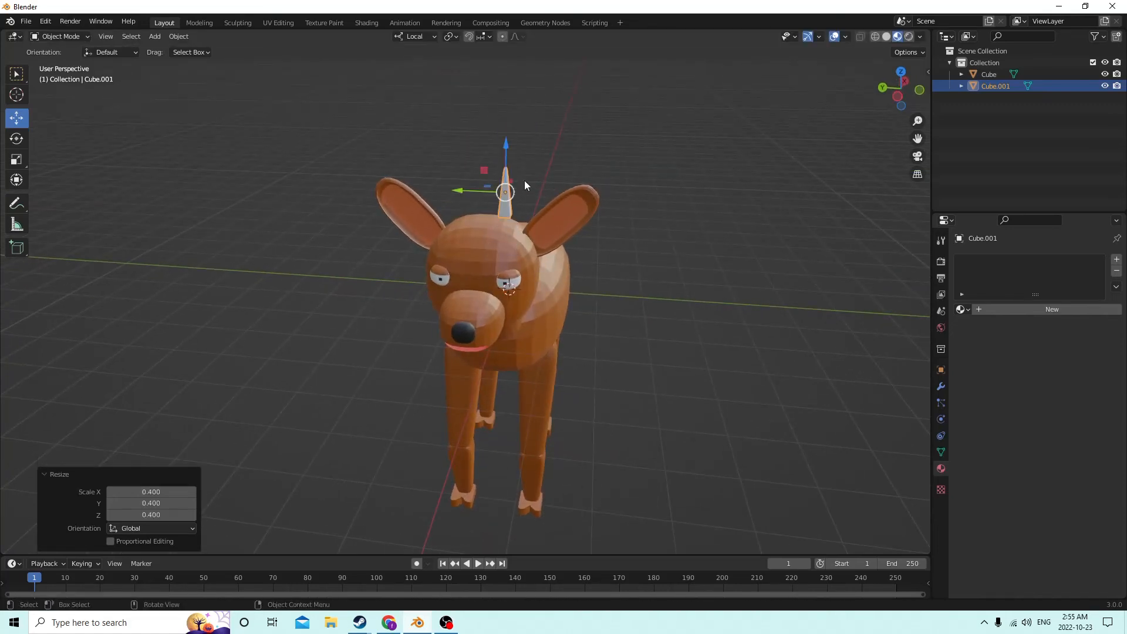
click(16, 159)
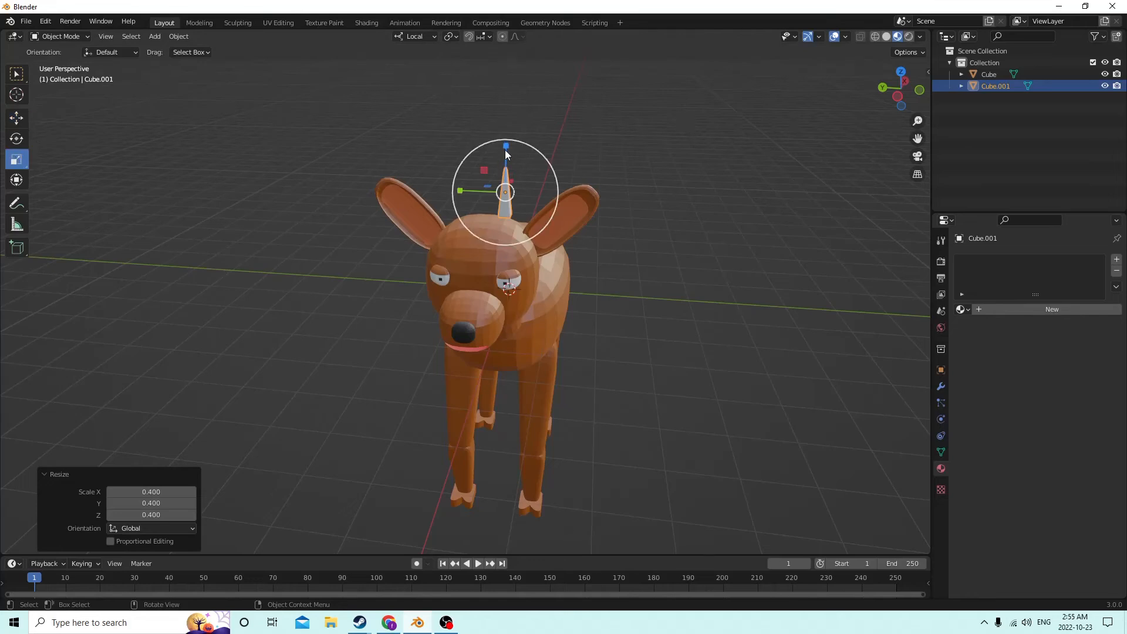
drag(507, 154, 509, 129)
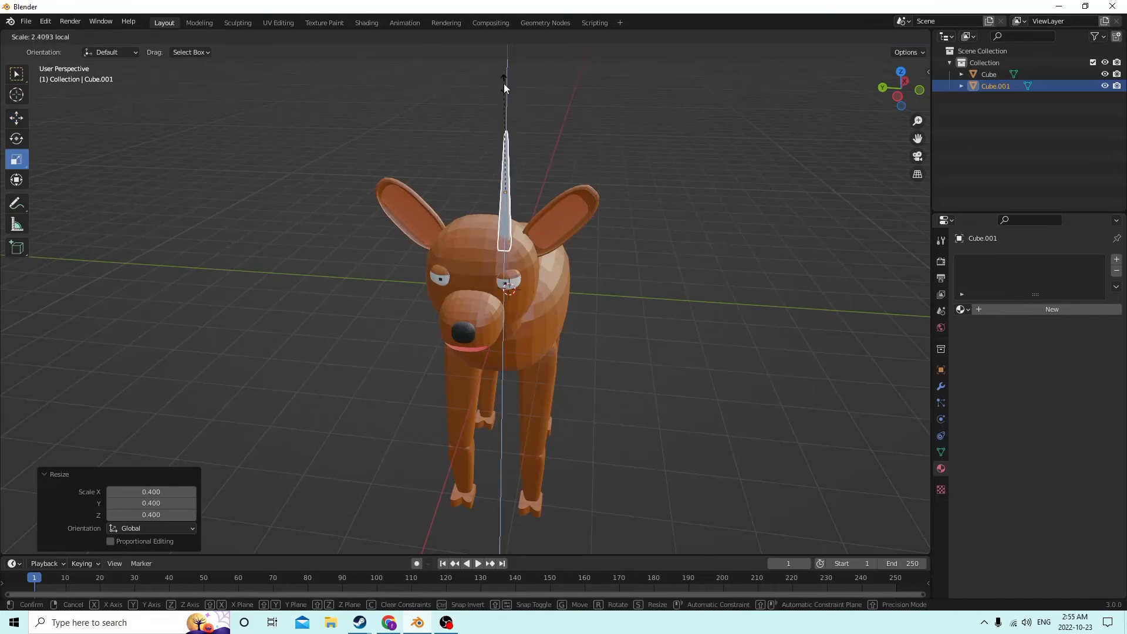
drag(504, 88, 504, 89)
mouse_move(498, 118)
middle_down()
mouse_move(483, 111)
mouse_move(516, 129)
middle_up()
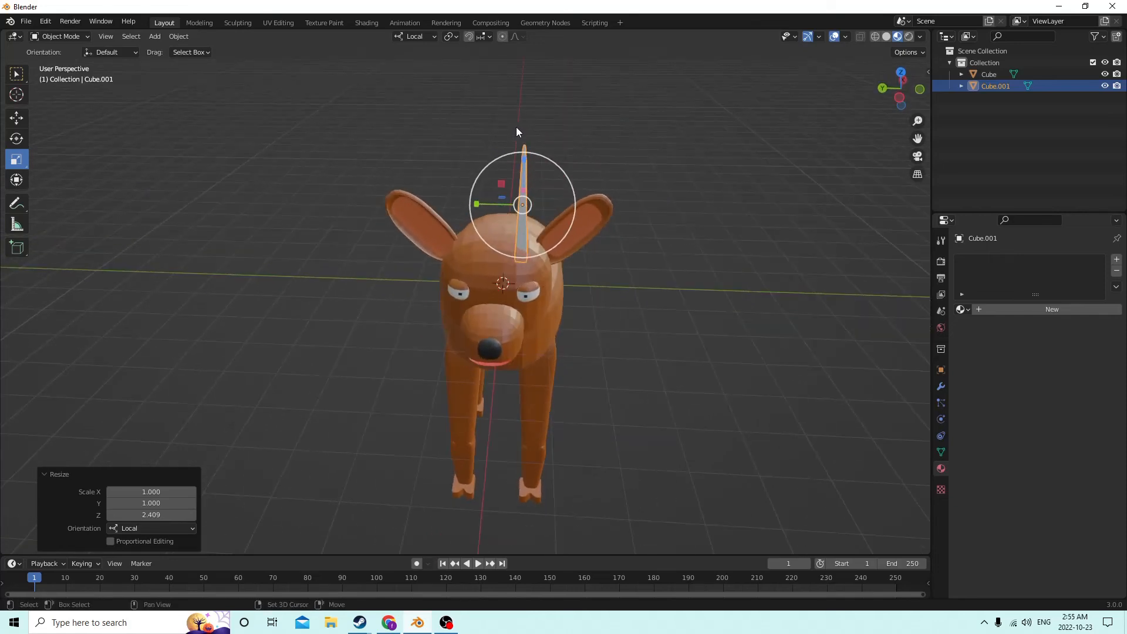
Duplicate the horn in place and set the copy's Y location to 0.004102 m, mirroring it on the other side of the head
key(shift+d)
key(Escape)
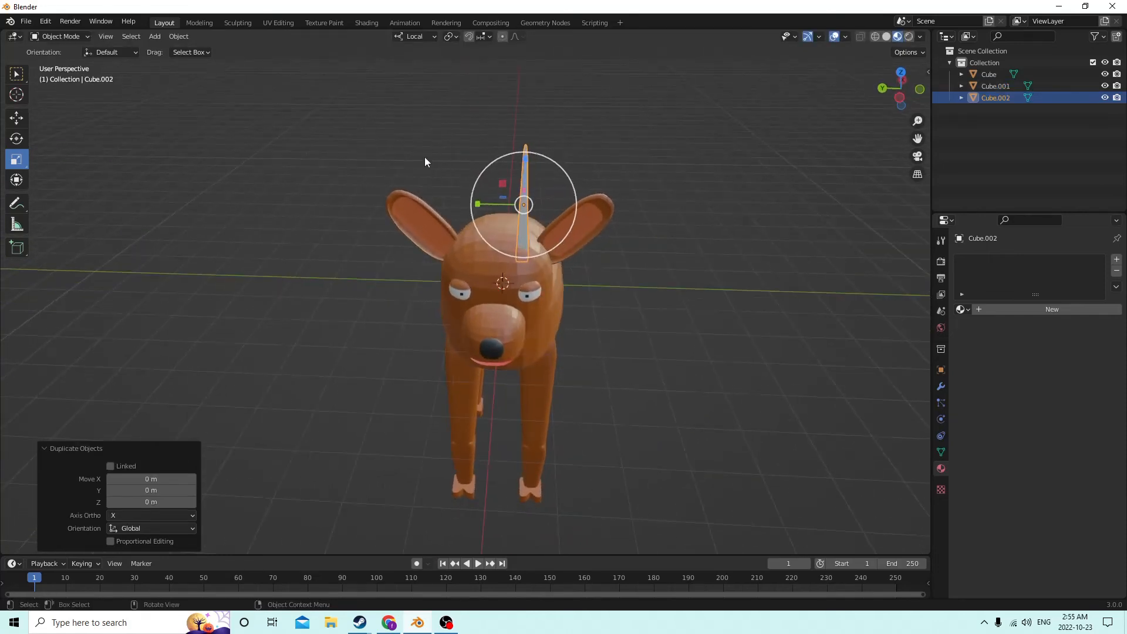
click(18, 118)
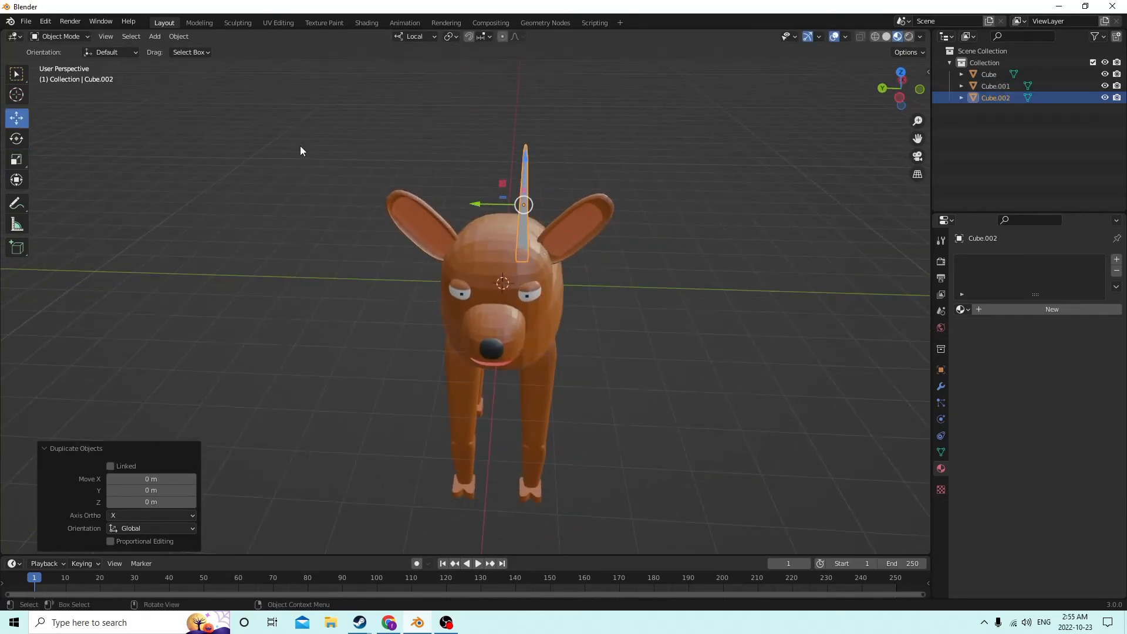
click(941, 370)
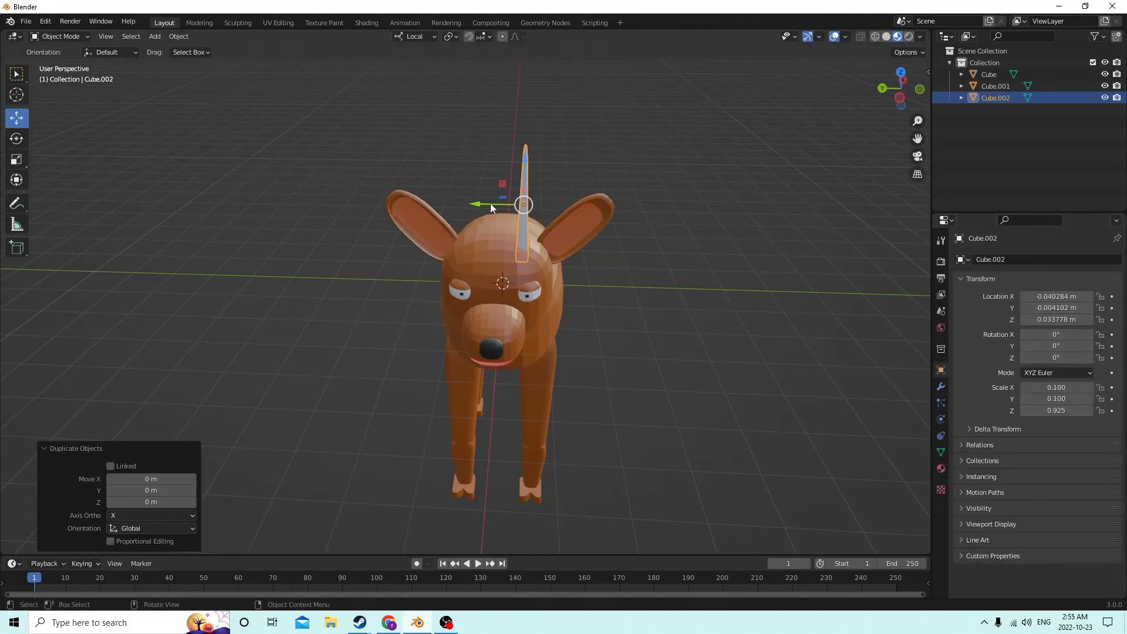
drag(482, 203, 458, 199)
right_click(463, 198)
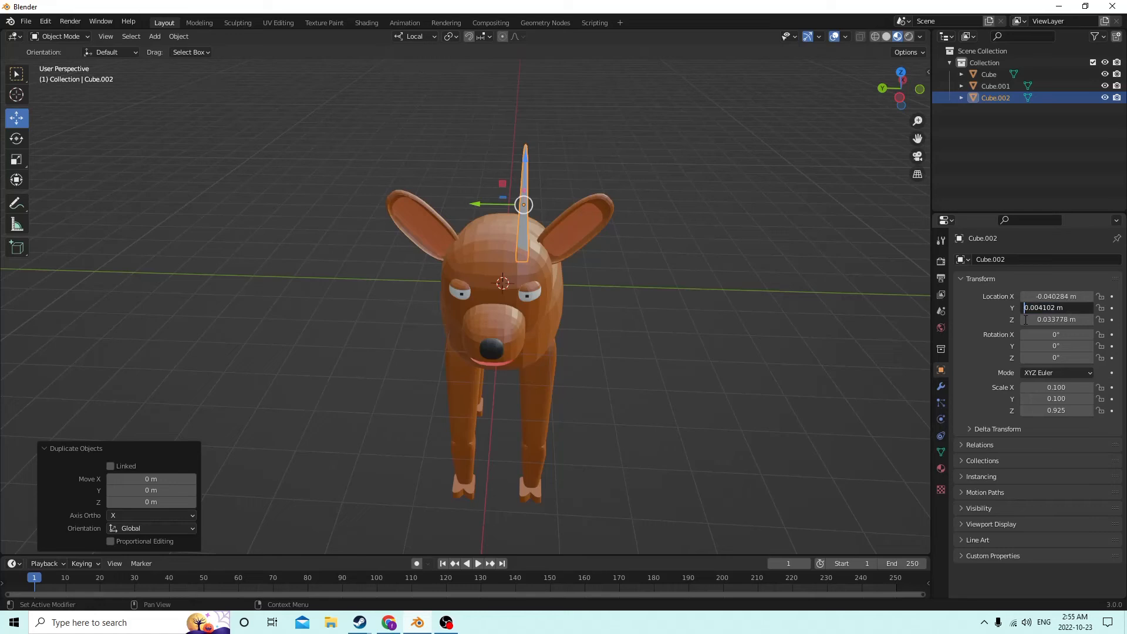
key(Return)
middle_drag(693, 252, 490, 199)
Select both horns and raise them together by about 0.001 m along Z
click(438, 290)
shift+click(458, 242)
key(g)
key(z)
key(z)
click(515, 140)
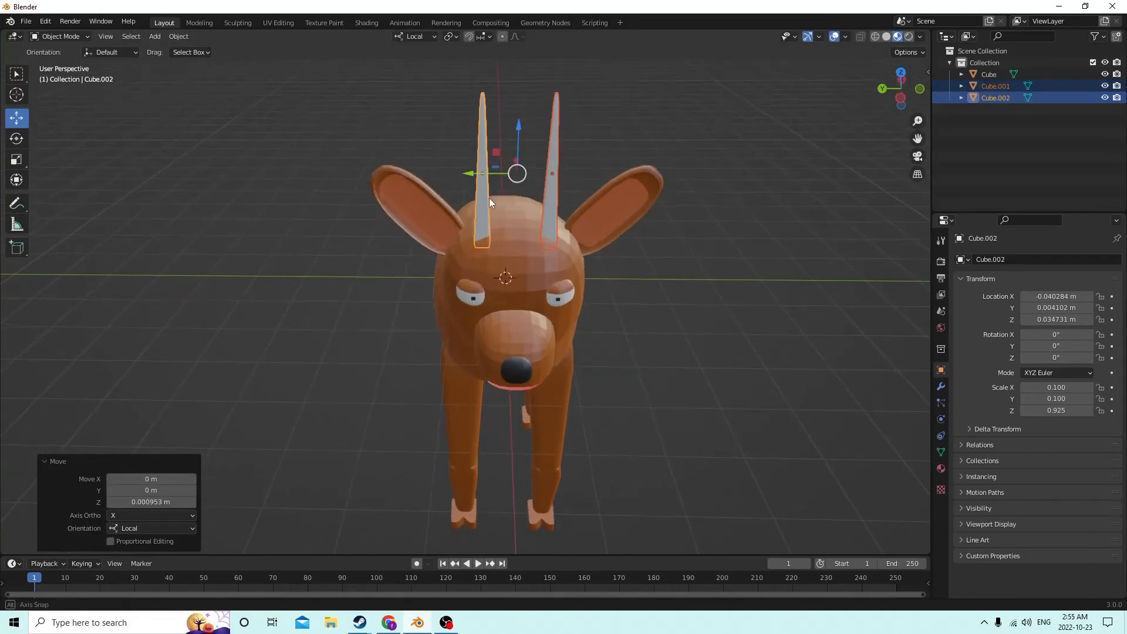
Duplicate the original horn at negative Y and raise the copy about 0.0058 m along Z
click(559, 163)
middle_drag(559, 163, 492, 170)
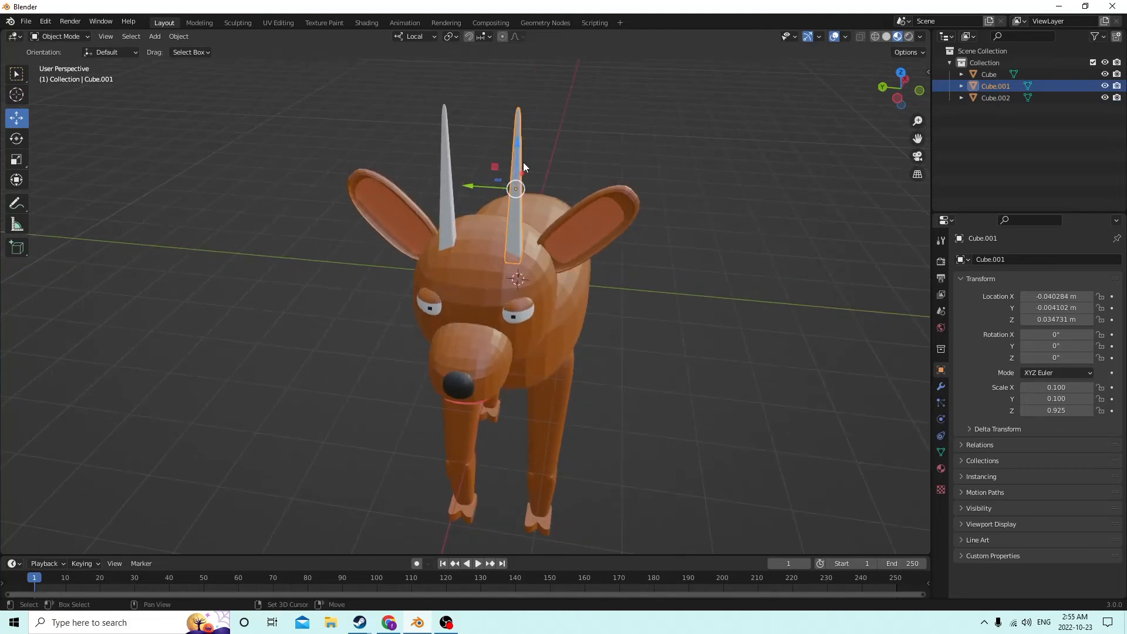
key(shift+d)
key(Escape)
middle_drag(560, 119, 515, 137)
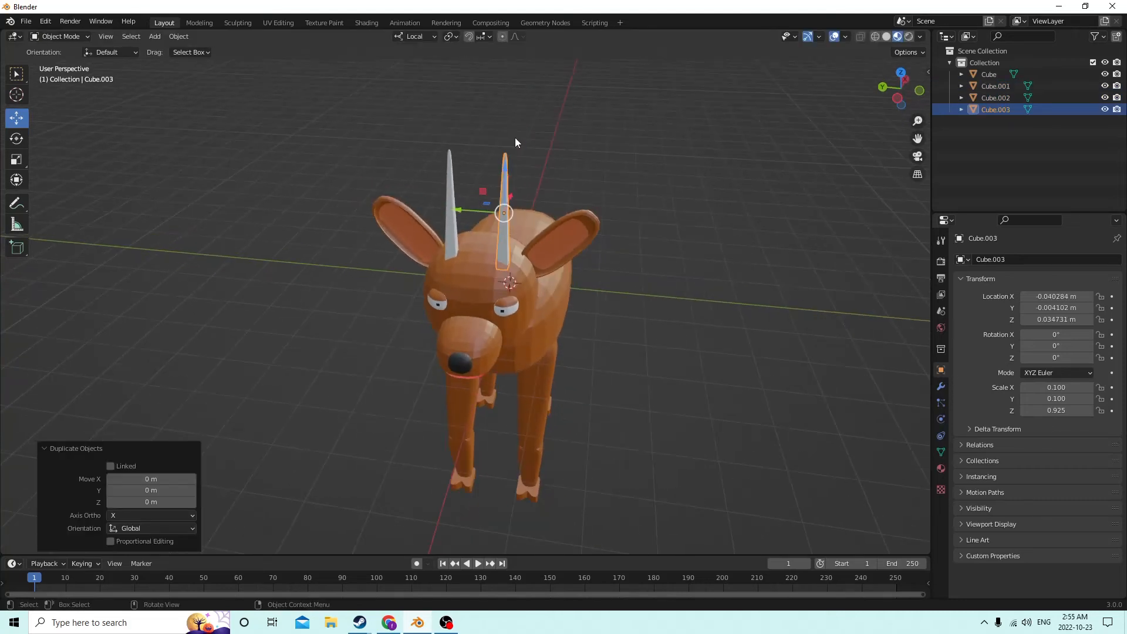
middle_drag(389, 140, 514, 165)
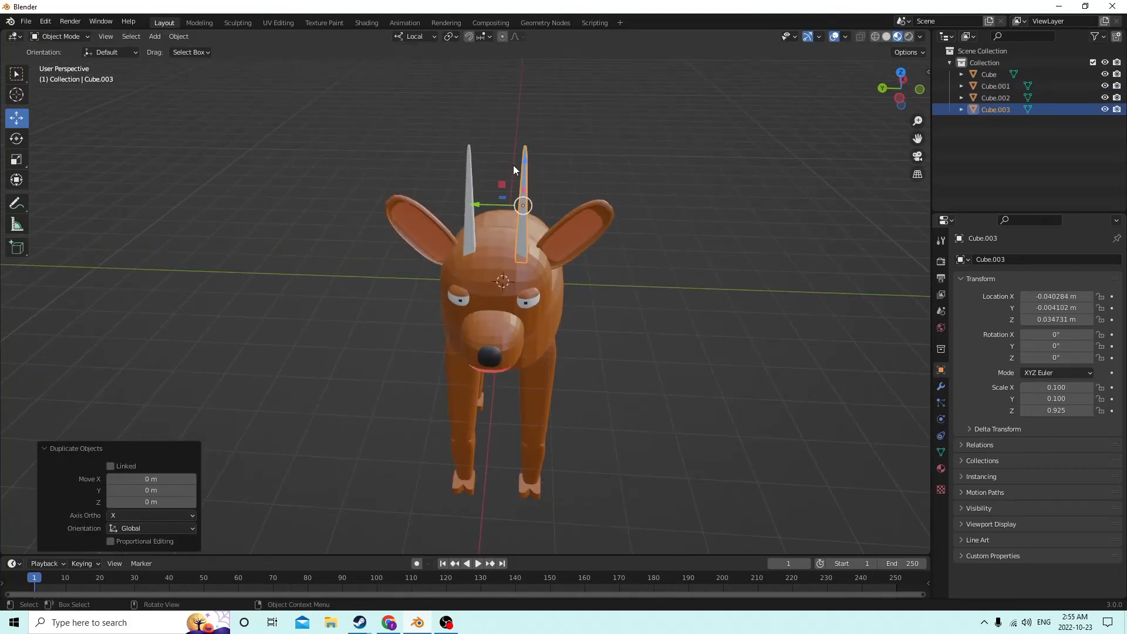
drag(524, 162, 525, 125)
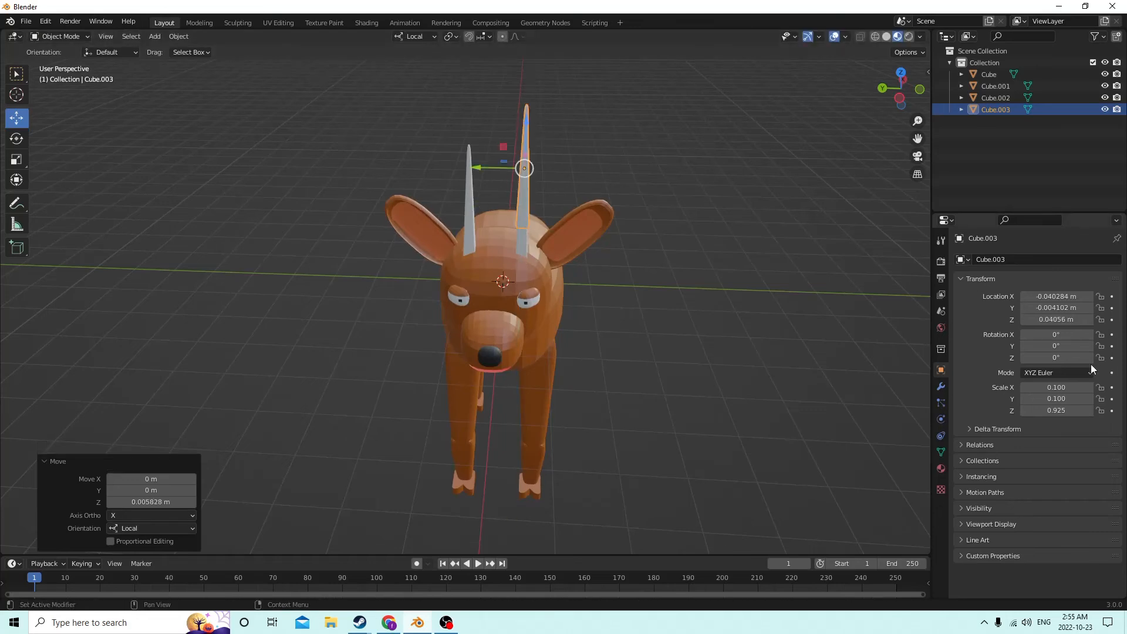
Try rotating the raised horn copy 90° about Y, and reset that rotation to 0°
click(1074, 346)
click(1069, 357)
text(90)
key(Return)
key(Return)
click(1060, 346)
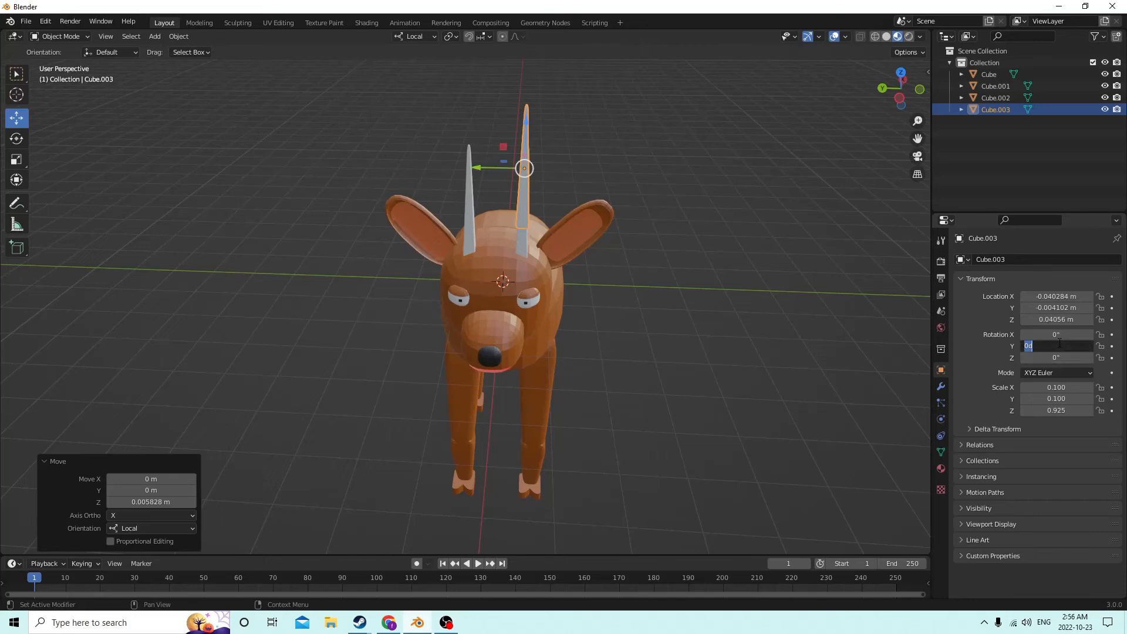
text(90)
key(Return)
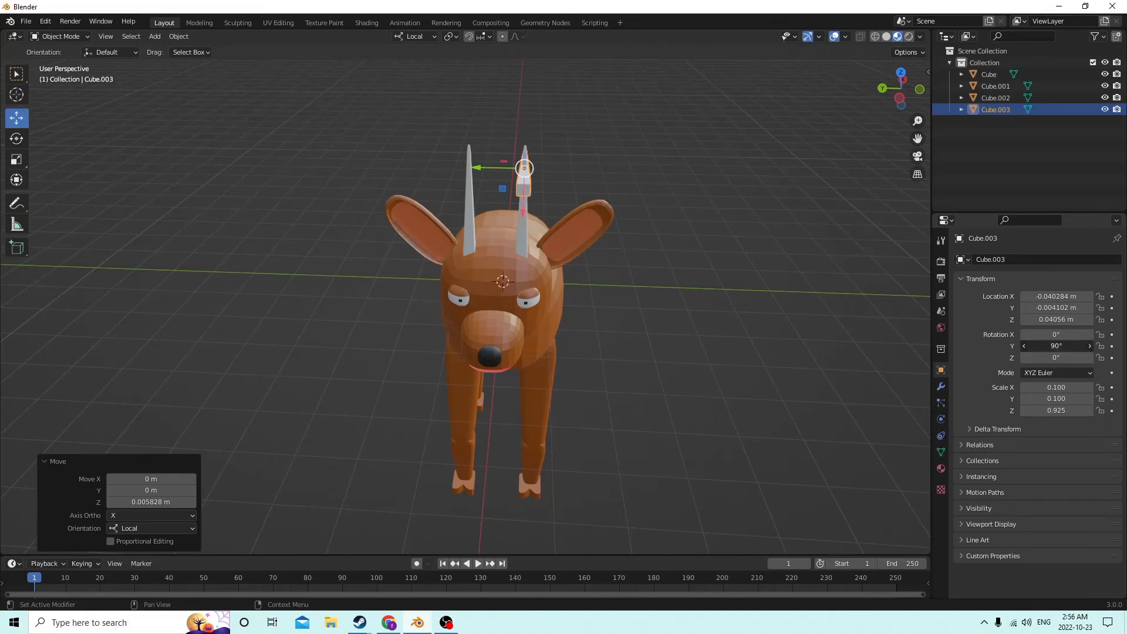
text(0)
key(Return)
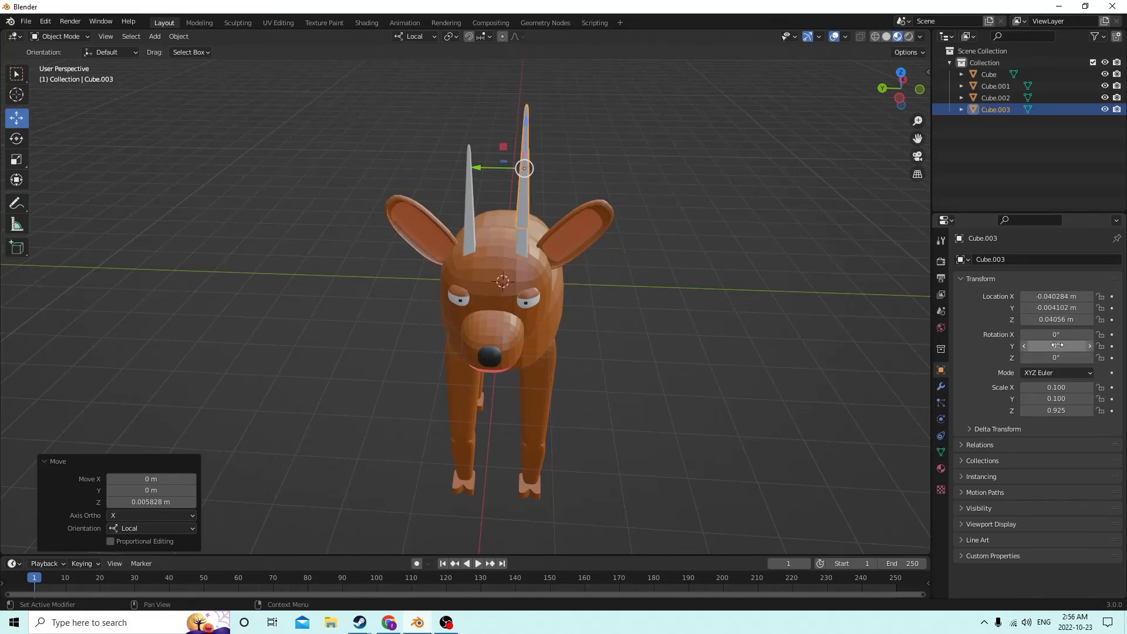
Set the raised copy's X rotation to 90° and move it about 0.009 m outward along its local Z
key(Return)
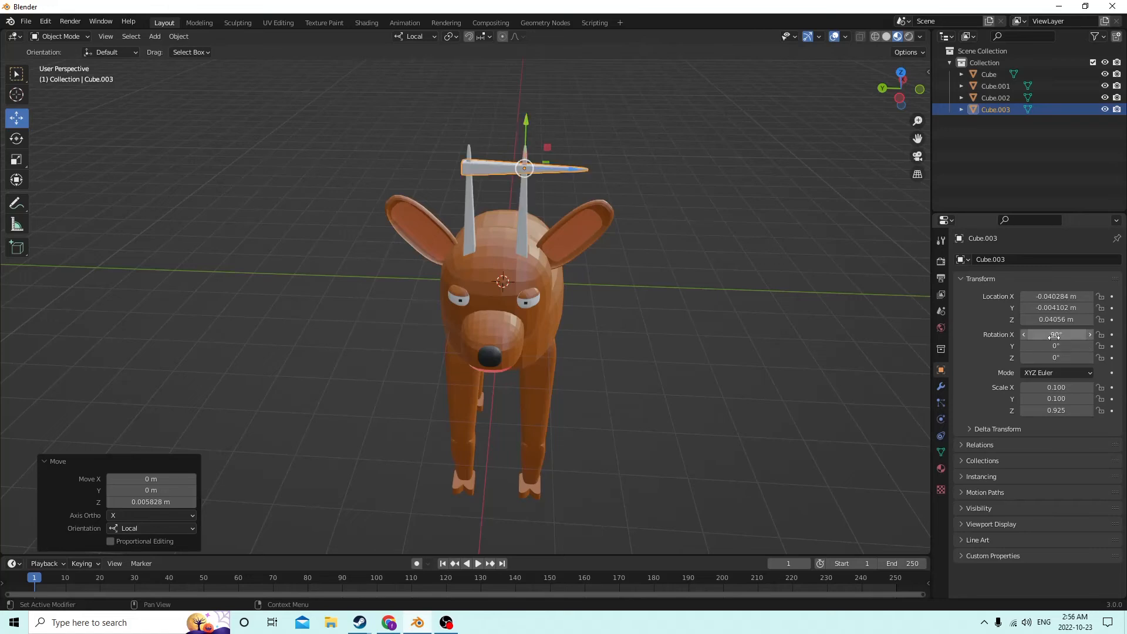
middle_drag(639, 213, 636, 256)
drag(570, 252, 622, 254)
middle_drag(622, 254, 622, 213)
middle_drag(600, 119, 608, 161)
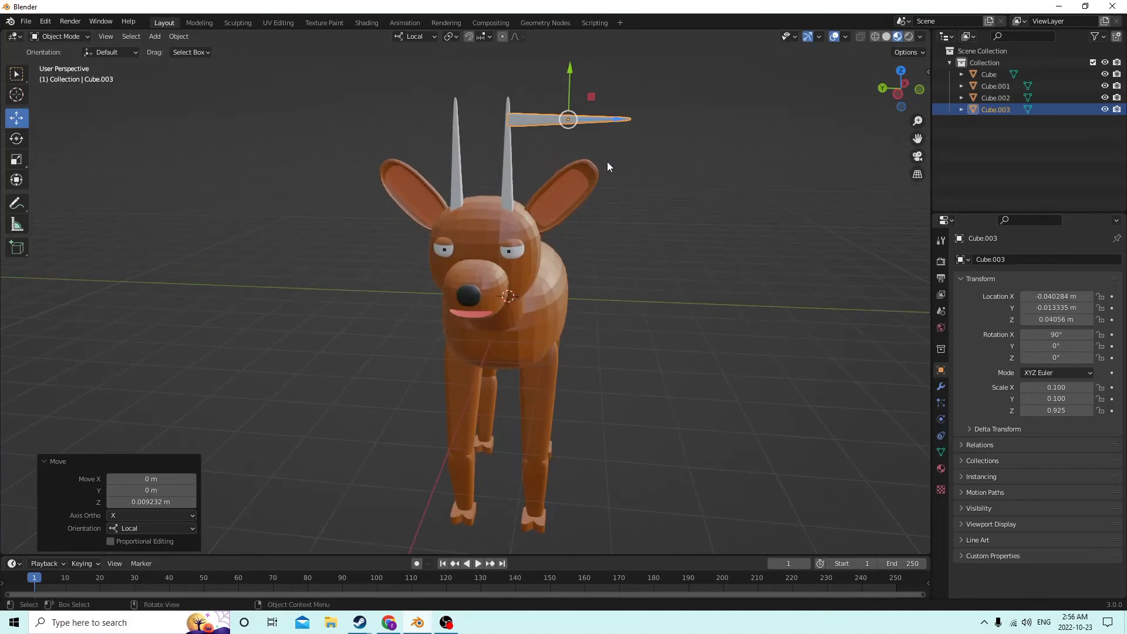
Lower the horizontal spike about 0.005 m and slide it about 0.0008 m inward so its base meets the horn
drag(568, 64, 571, 117)
middle_drag(572, 118, 659, 207)
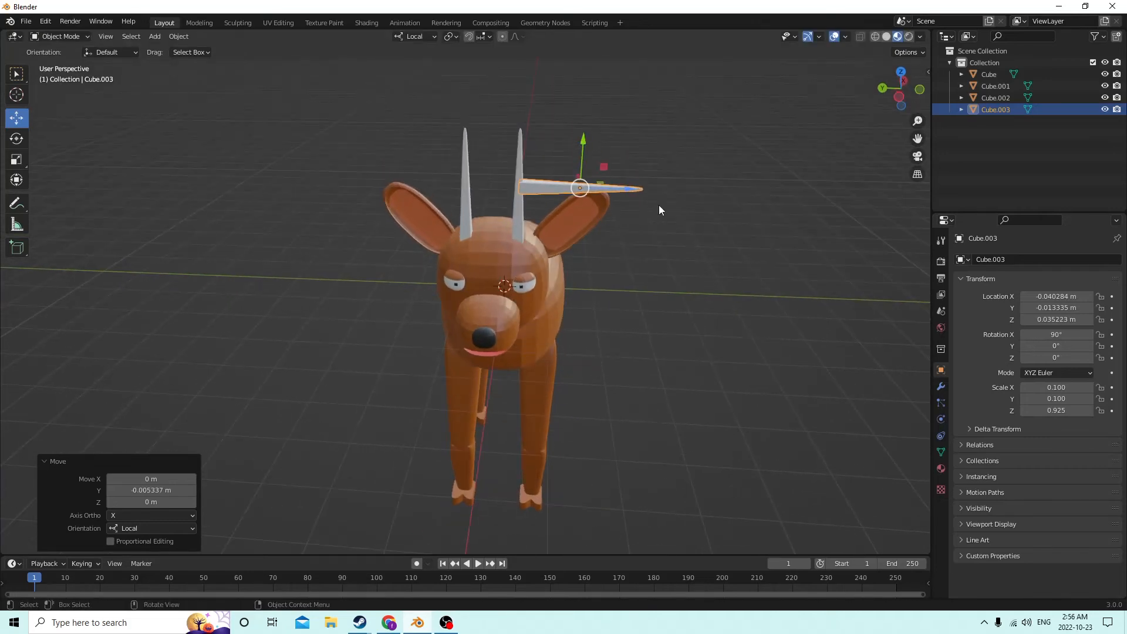
drag(632, 191, 625, 193)
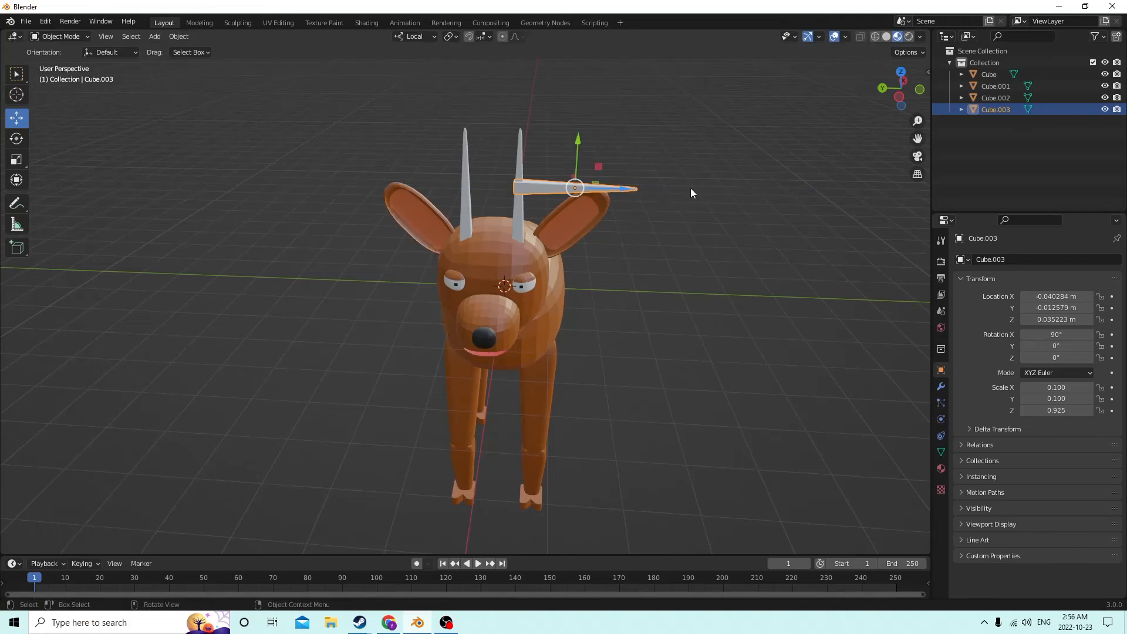
Shrink the horizontal spike uniformly to about 0.59 of its size and slide it inward to a Y location of about -0.0093 m
key(s)
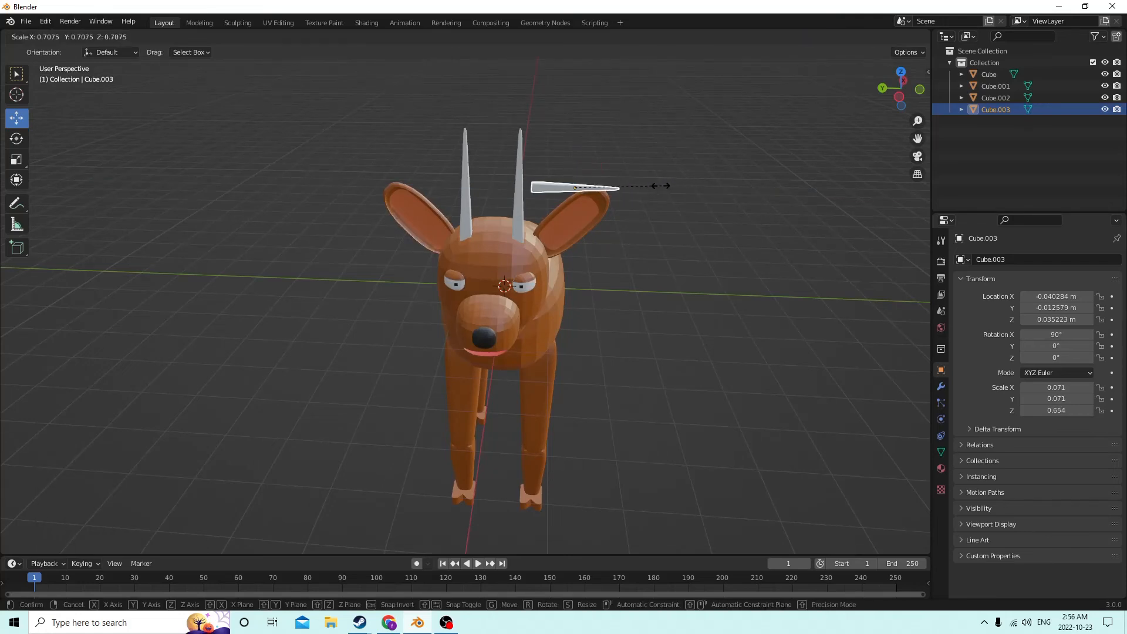
click(647, 185)
mouse_move(649, 189)
middle_down()
mouse_move(668, 194)
mouse_move(644, 193)
middle_up()
drag(643, 193, 620, 195)
middle_drag(621, 196, 623, 273)
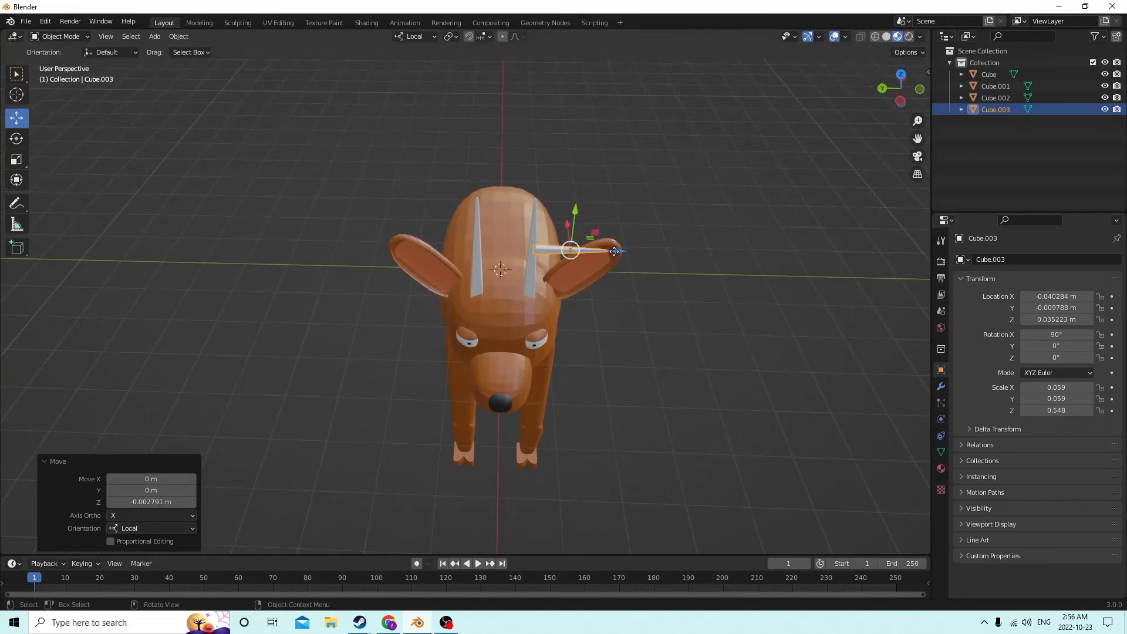
drag(614, 251, 613, 250)
middle_drag(613, 251, 602, 139)
Scale the antler branch uniformly by 0.874 and lower it on the horn to a Z location of about 0.032 m
key(s)
click(615, 207)
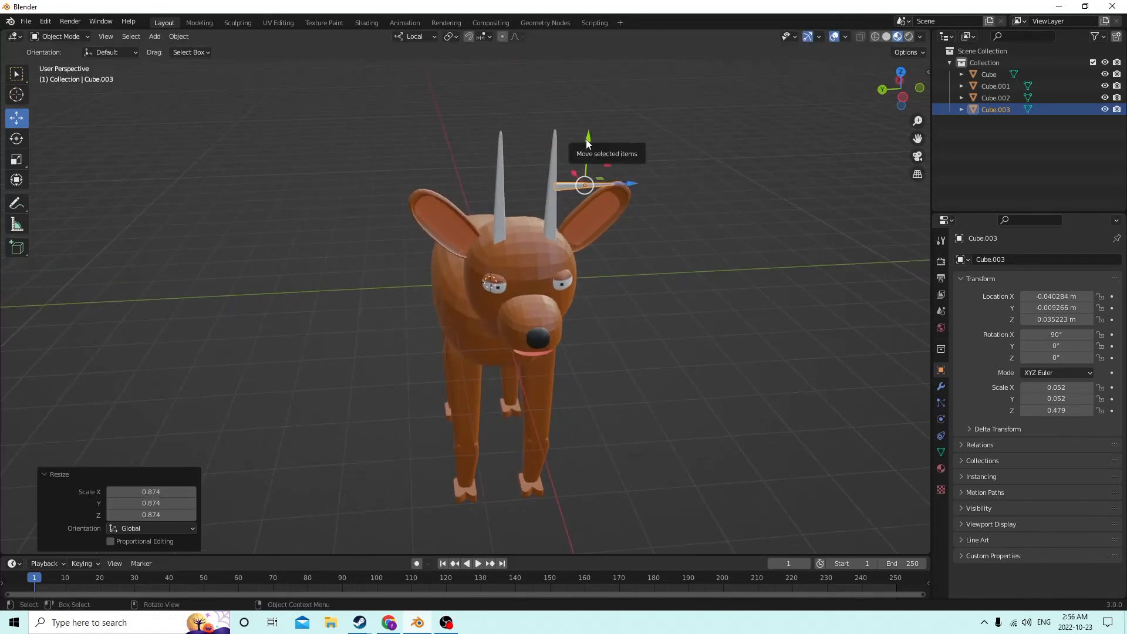
drag(587, 142, 587, 138)
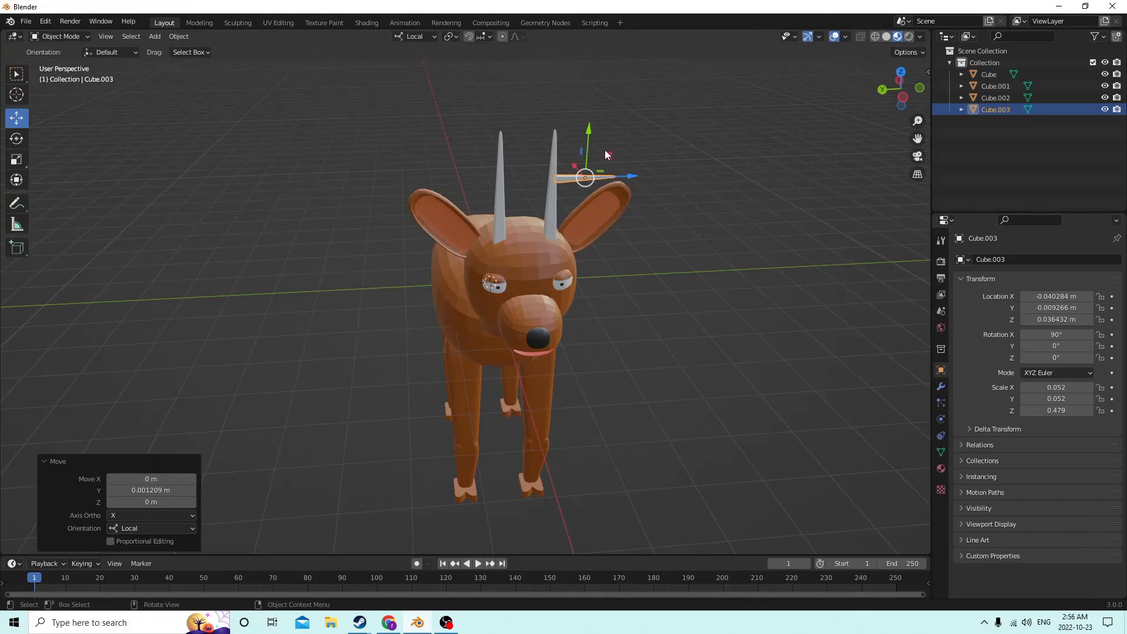
drag(593, 134, 591, 161)
middle_drag(591, 161, 587, 160)
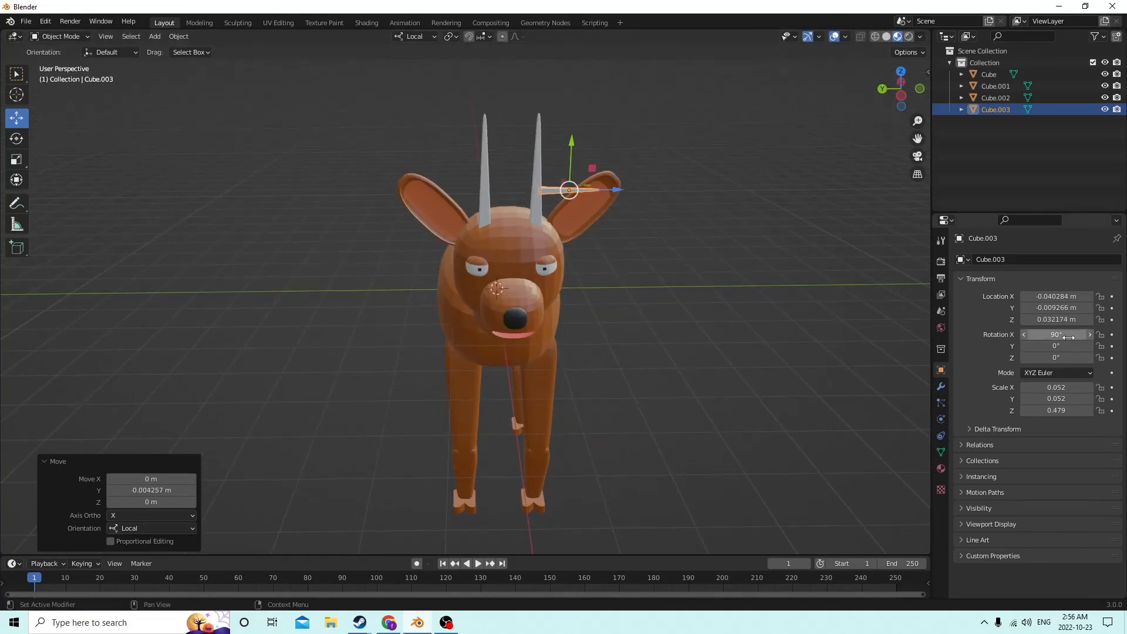
Set the antler branch's X rotation to 75° and slide it about -0.0006 m along its local Z into the horn
double_click(1069, 335)
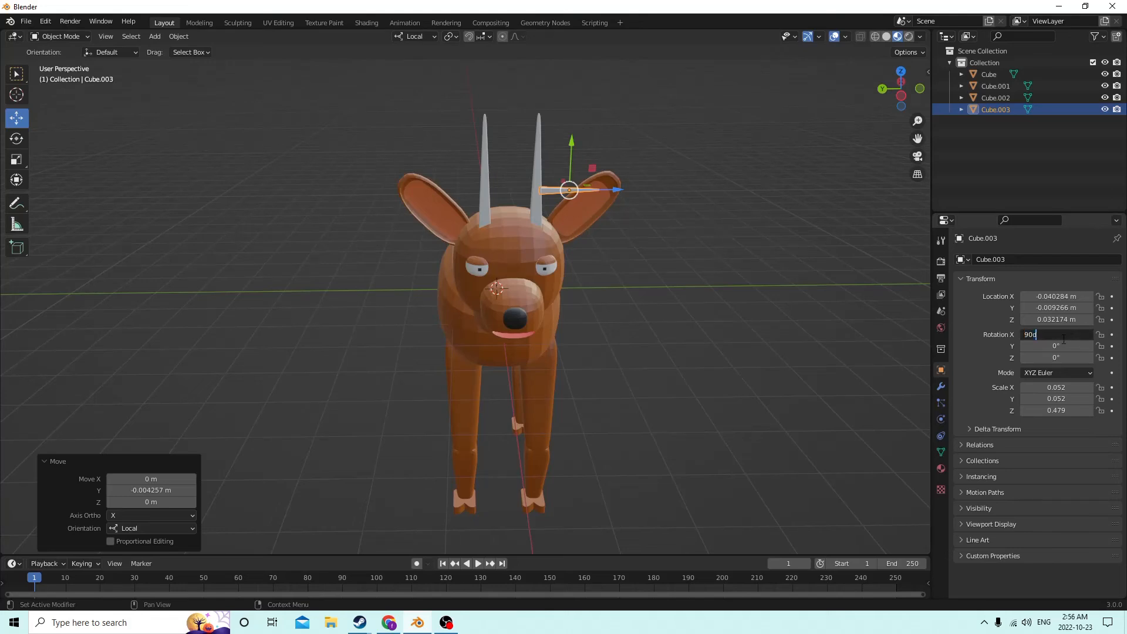
key(Return)
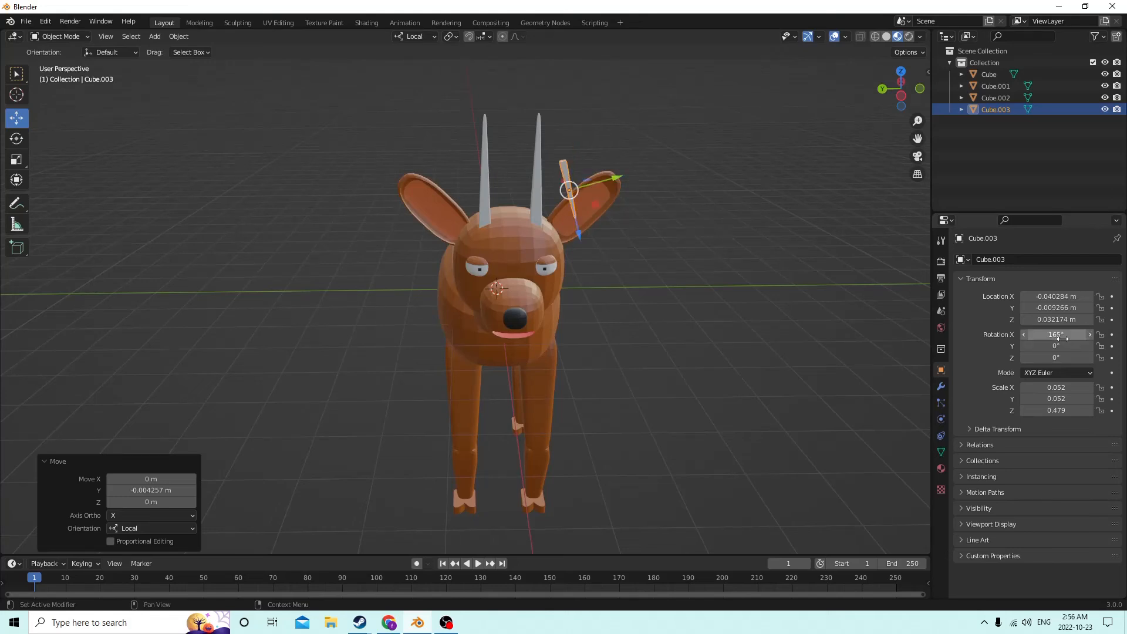
double_click(1062, 339)
text(75)
key(Return)
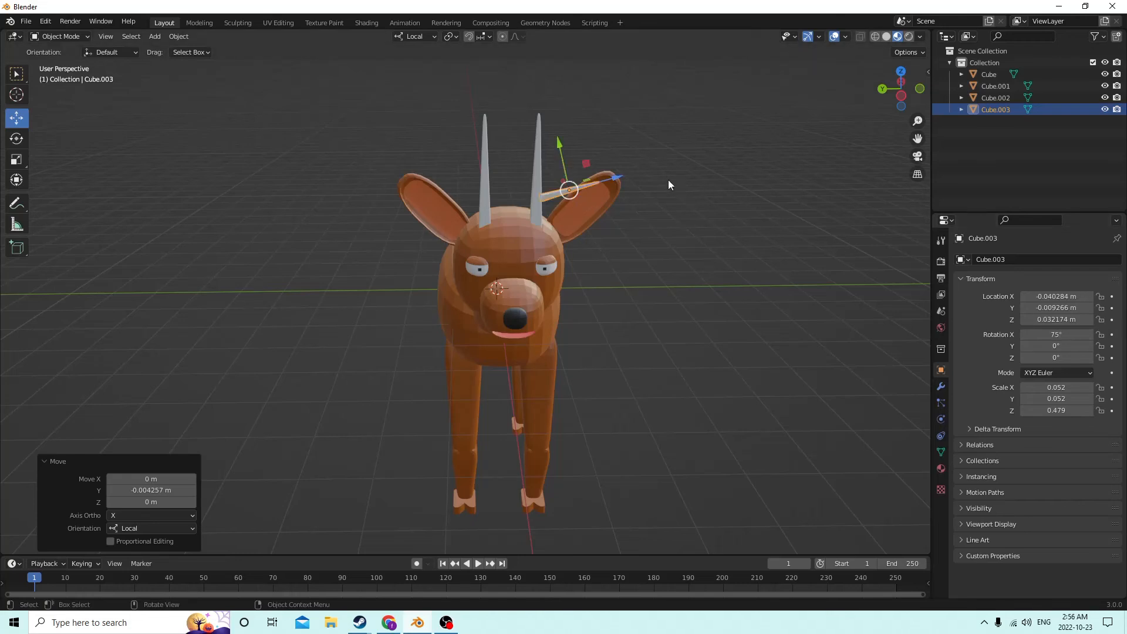
middle_drag(669, 179, 579, 169)
drag(611, 203, 605, 205)
middle_drag(604, 205, 611, 185)
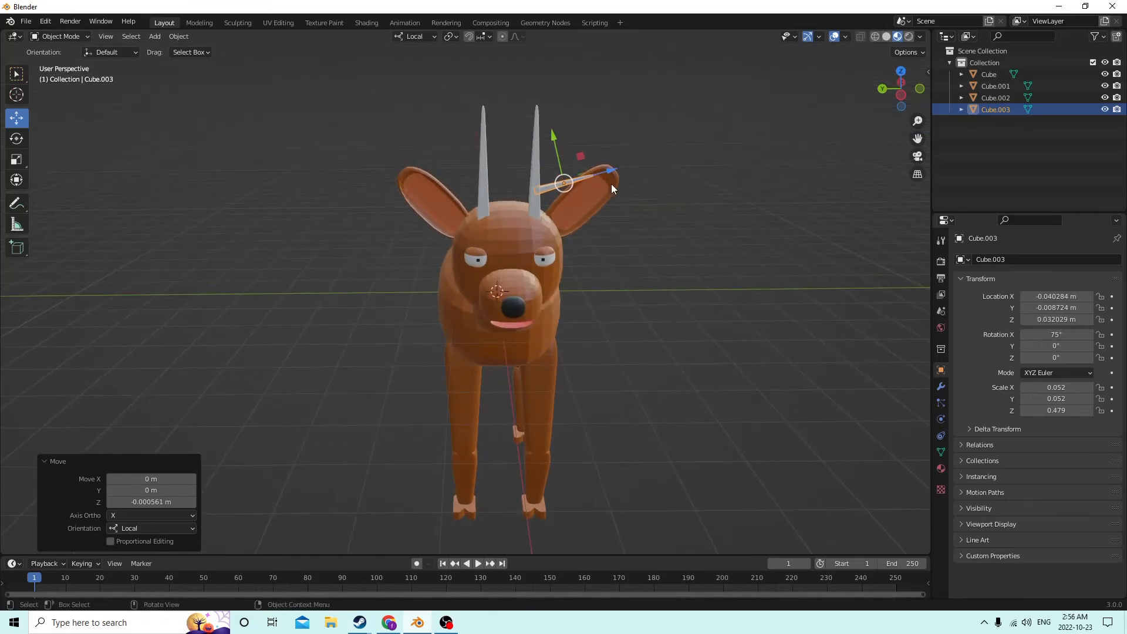
Duplicate the antler branch in place and set the copy's Y location to 0.008724 m, beside the opposite horn
key(shift+d)
key(Escape)
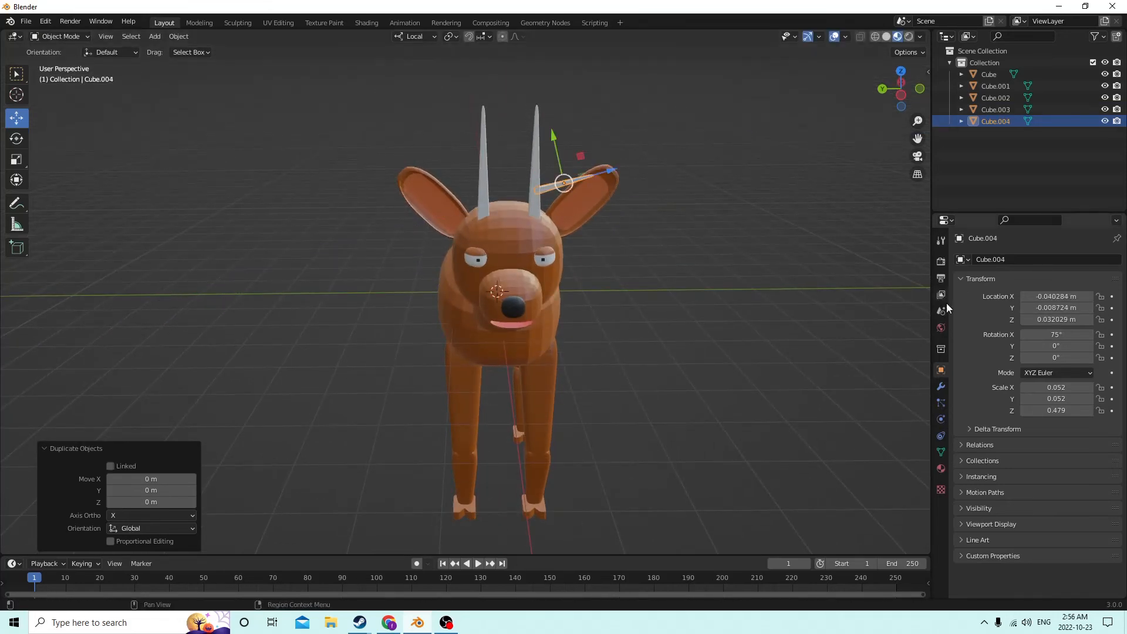
click(1040, 306)
click(1026, 307)
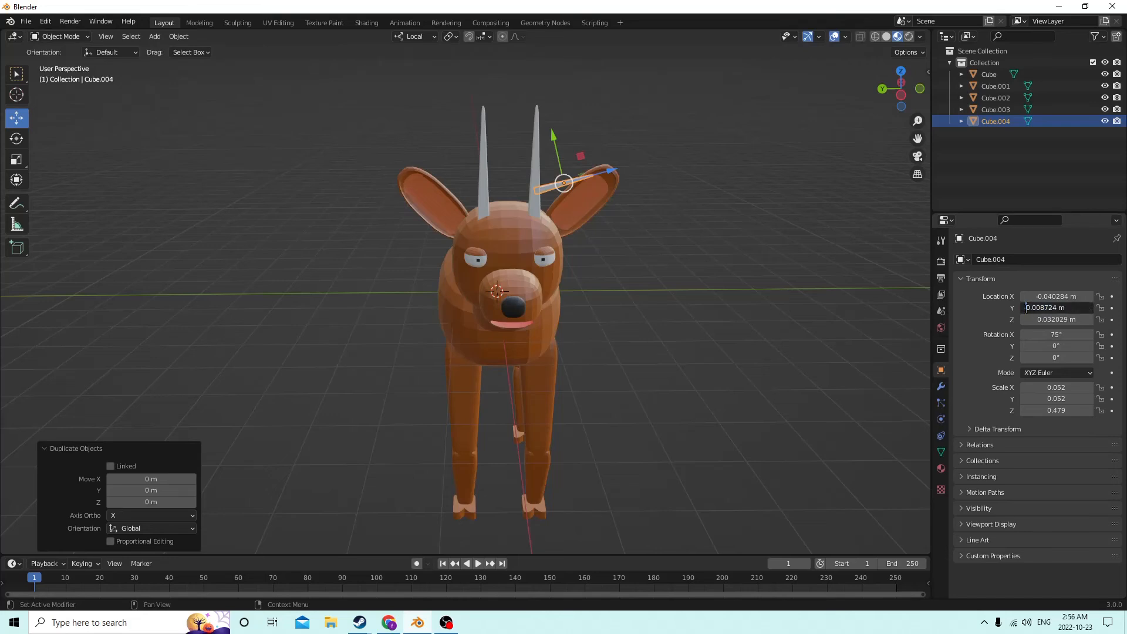
key(Return)
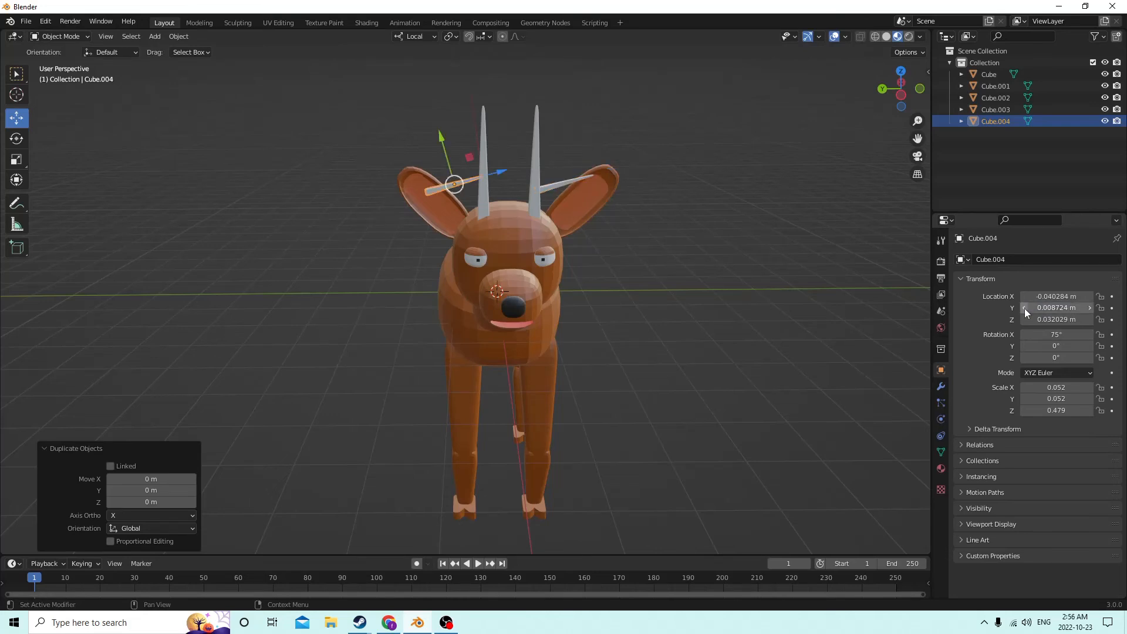
Set the duplicated antler branch's X rotation to -75° so it mirrors the branch on the opposite horn
click(1048, 334)
text(-7)
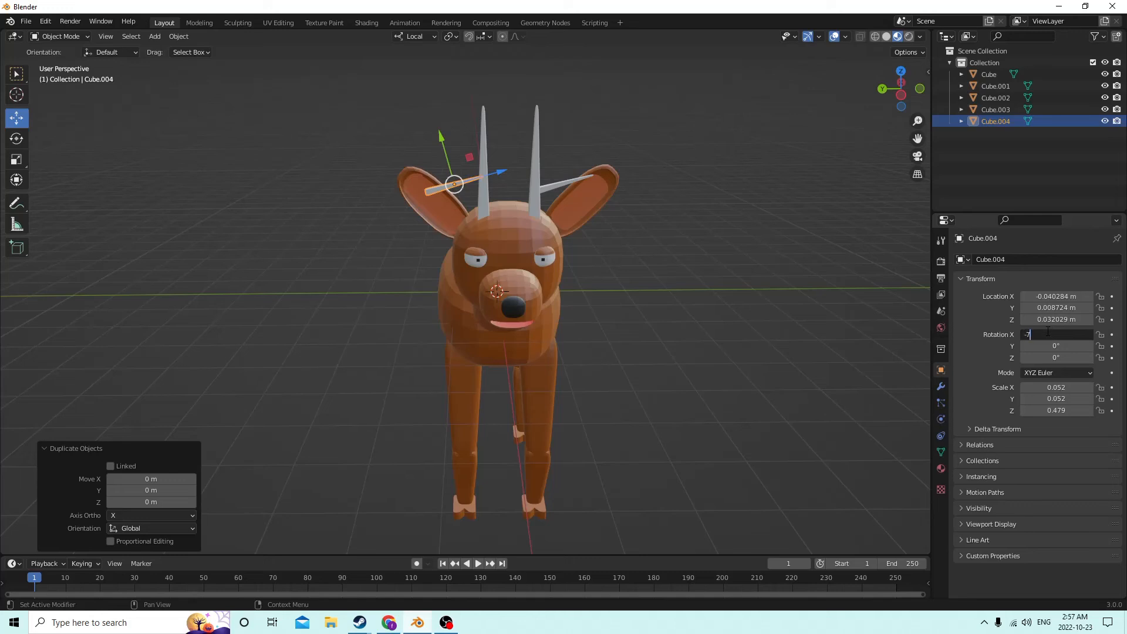
text(5)
key(Return)
middle_drag(795, 179, 535, 118)
middle_drag(446, 148, 490, 152)
Duplicate the mirrored antler branch in place and raise the copy on its horn by about -0.0042 m along its local Y
click(484, 125)
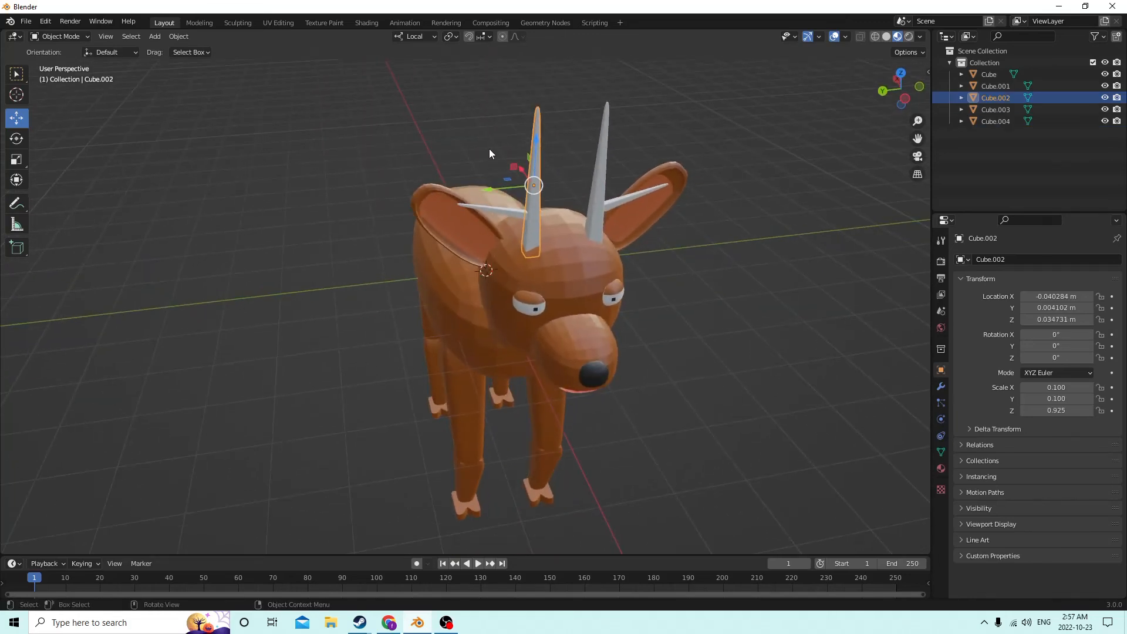
click(485, 208)
middle_drag(485, 208, 473, 172)
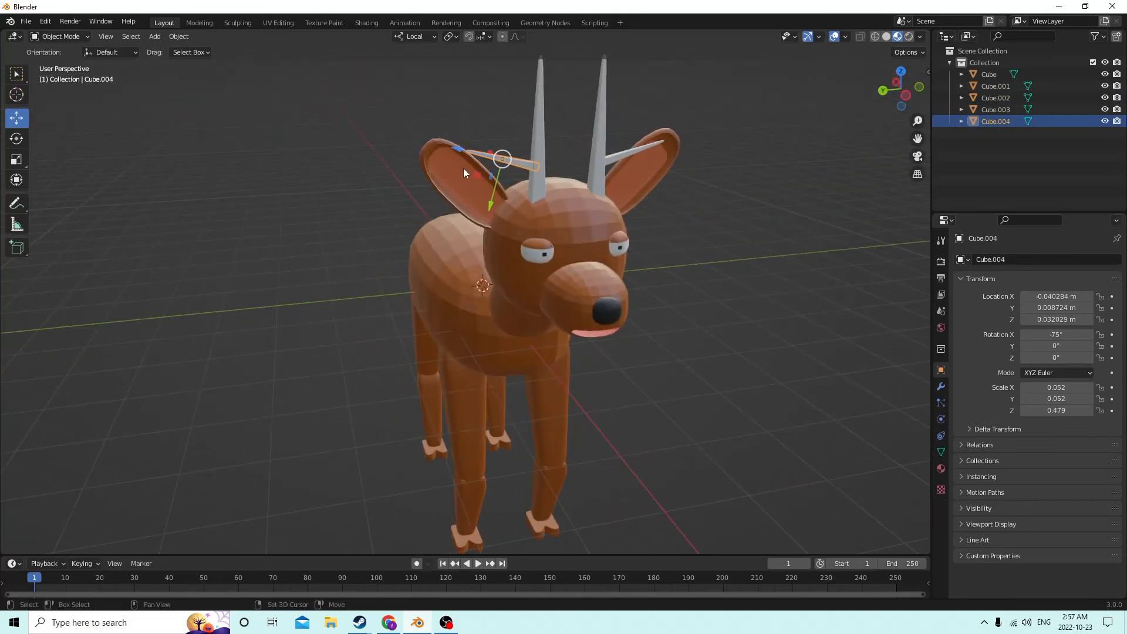
key(shift+d)
right_click(450, 124)
middle_drag(450, 124, 426, 124)
drag(449, 203, 450, 161)
middle_drag(450, 160, 443, 145)
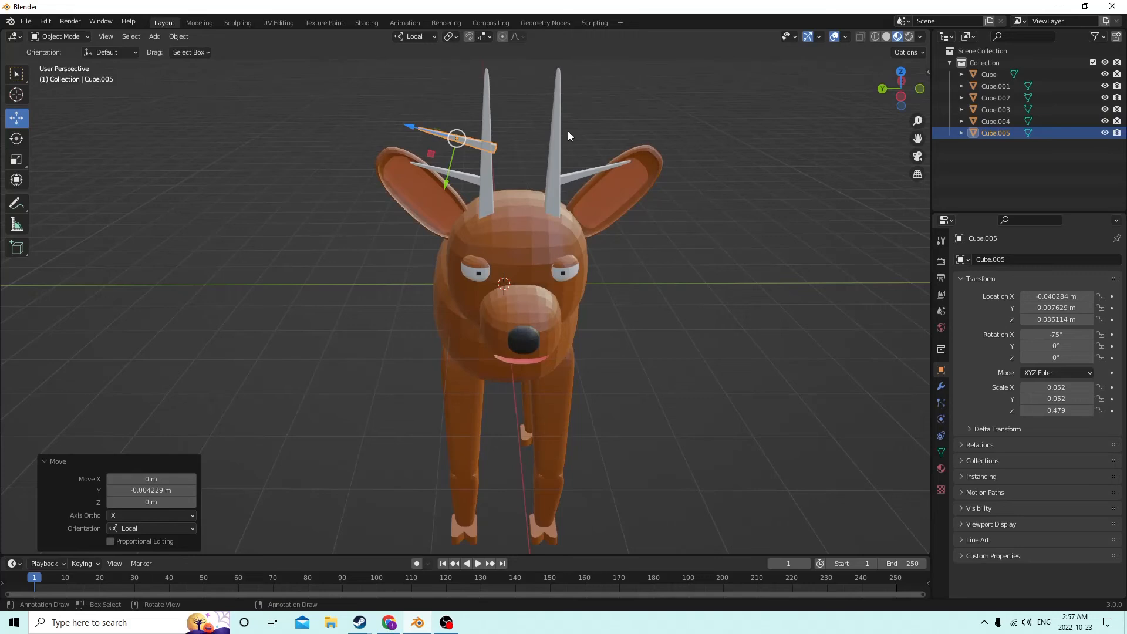
Scale the upper antler branch uniformly by 0.807 and set its X rotation to -60°
key(s)
click(544, 130)
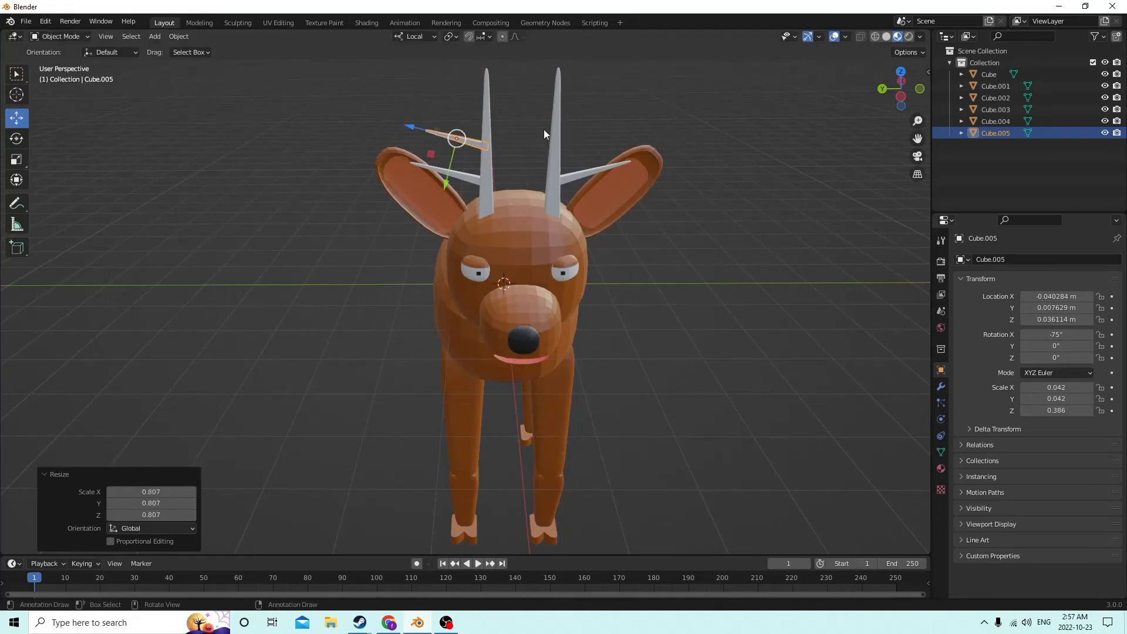
middle_drag(544, 129, 801, 221)
click(1066, 334)
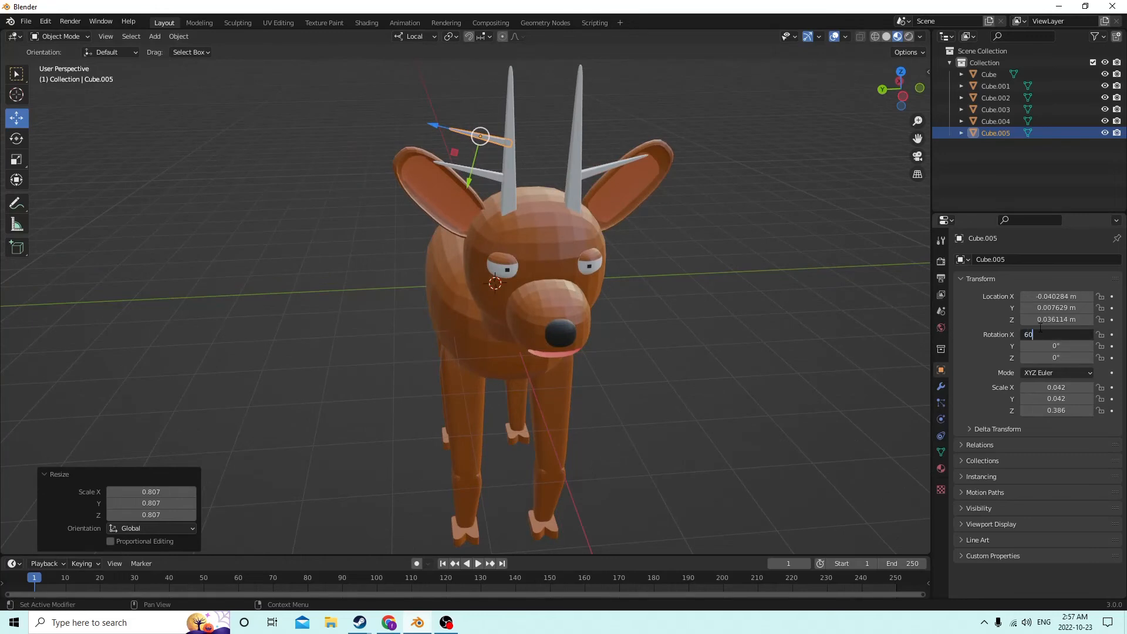
key(Return)
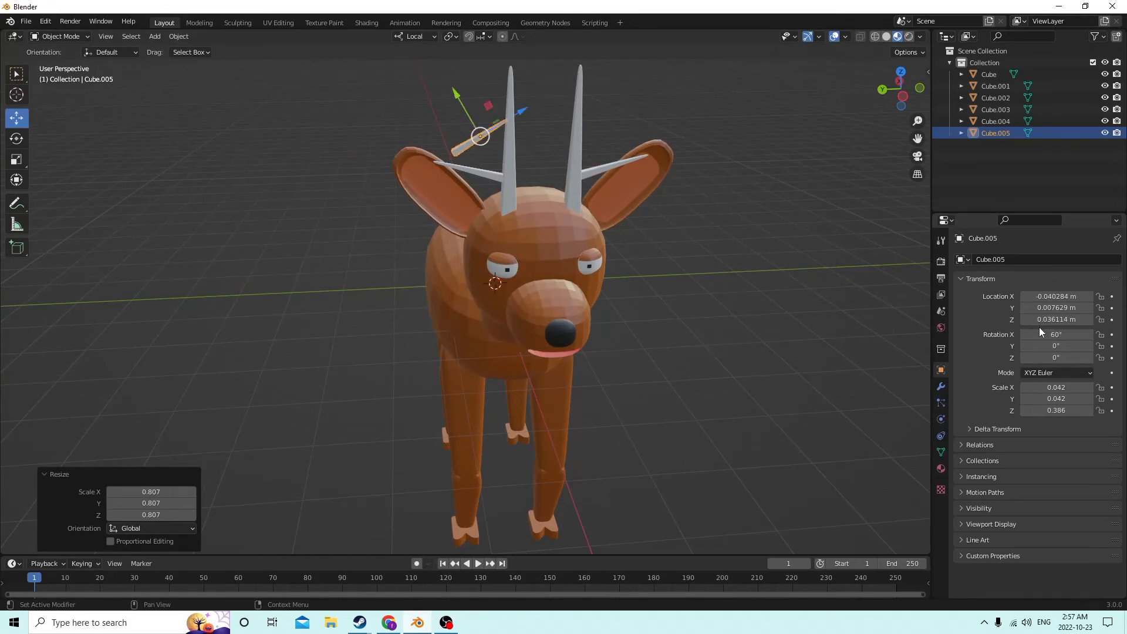
key(KP_Subtract)
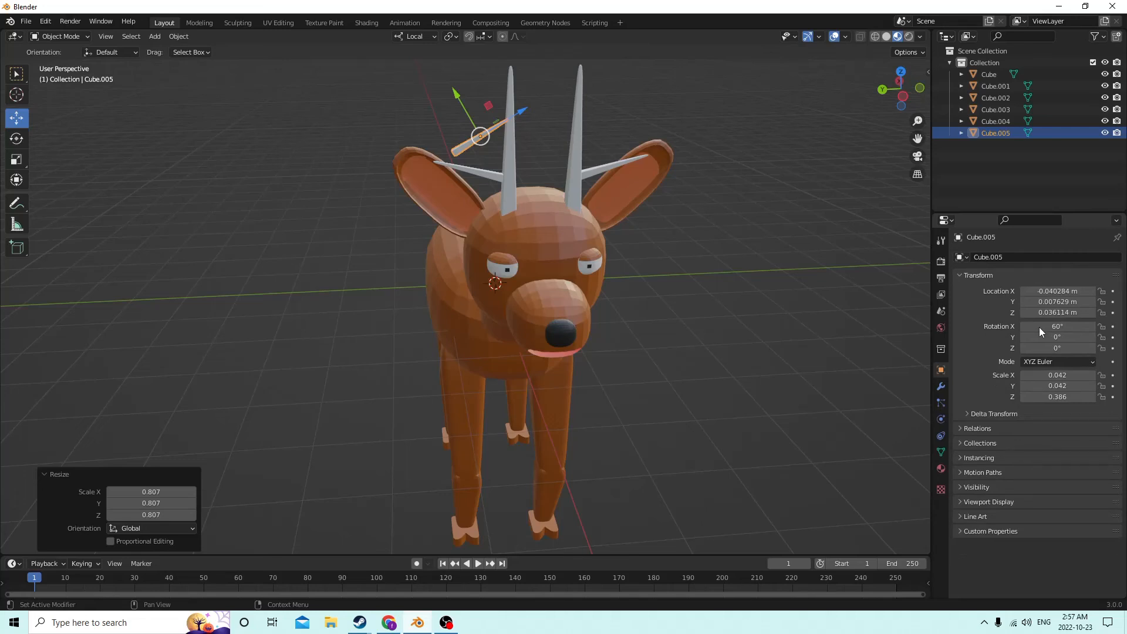
click(1040, 326)
text(-60)
key(Return)
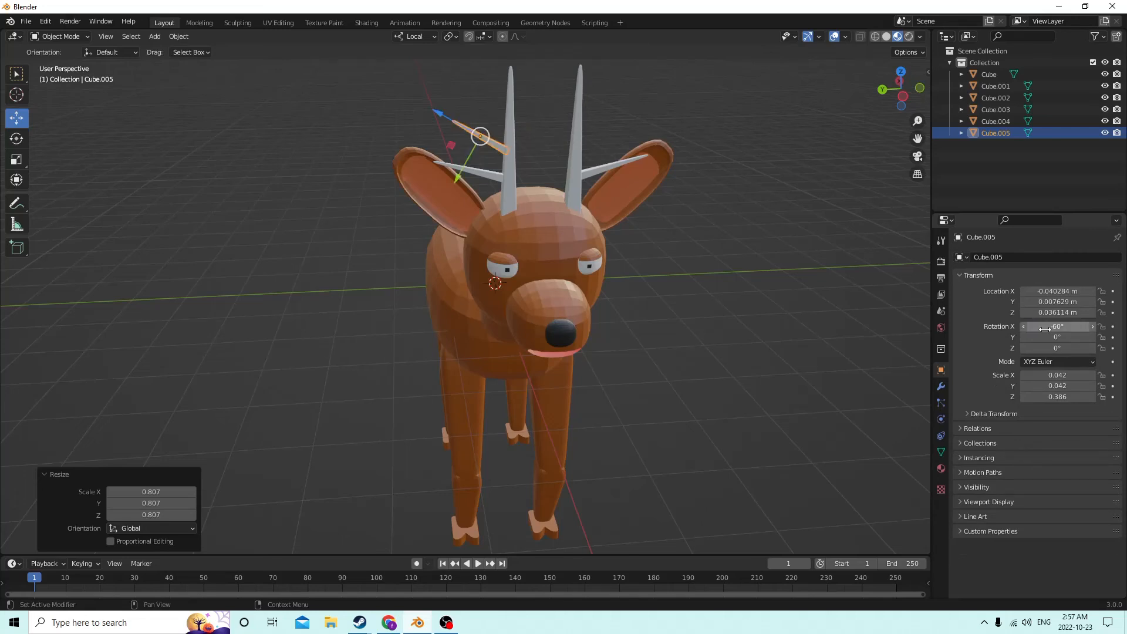
Duplicate the opposite horn's single branch and raise the copy along its local Y to a Z location of about 0.038 m
middle_drag(827, 269, 605, 218)
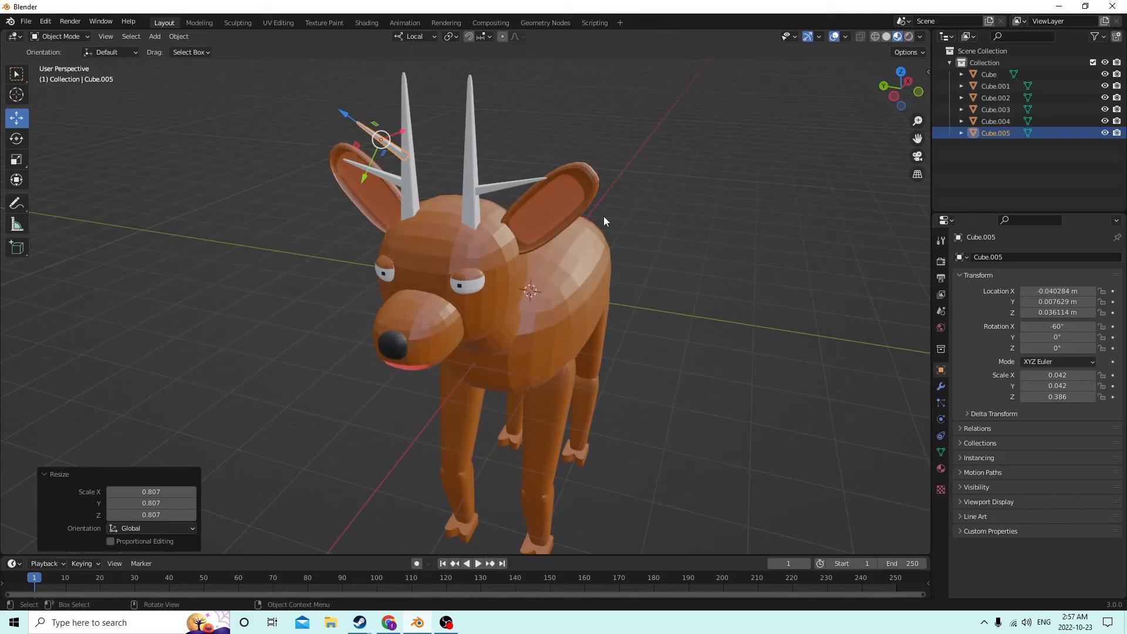
click(490, 182)
middle_drag(519, 174, 559, 167)
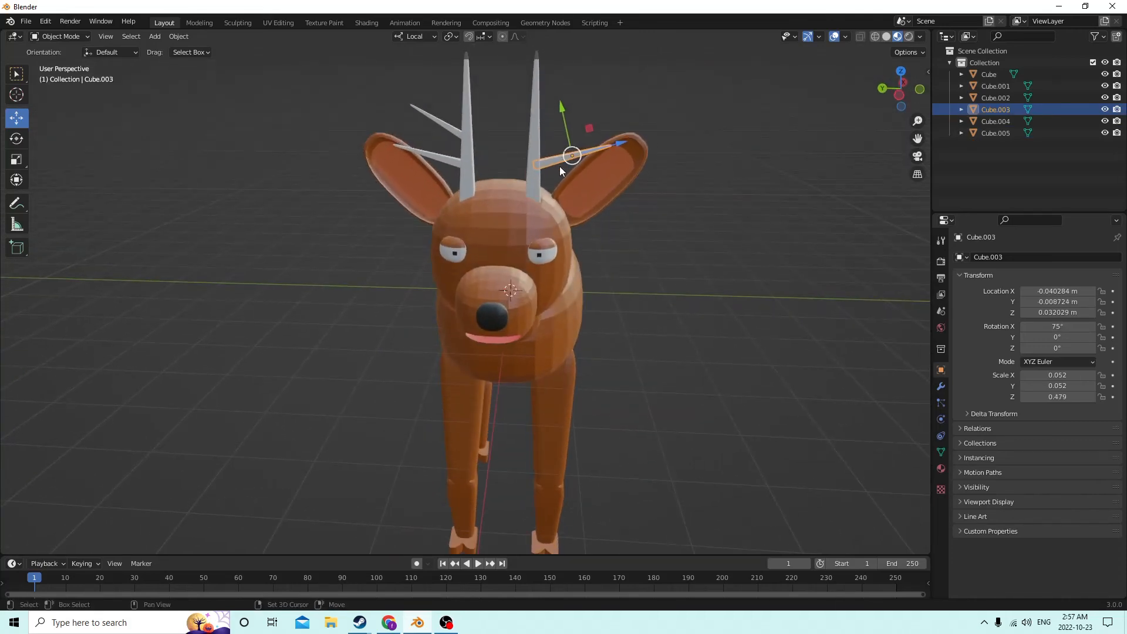
key(shift+d)
key(Escape)
key(g)
key(y)
key(y)
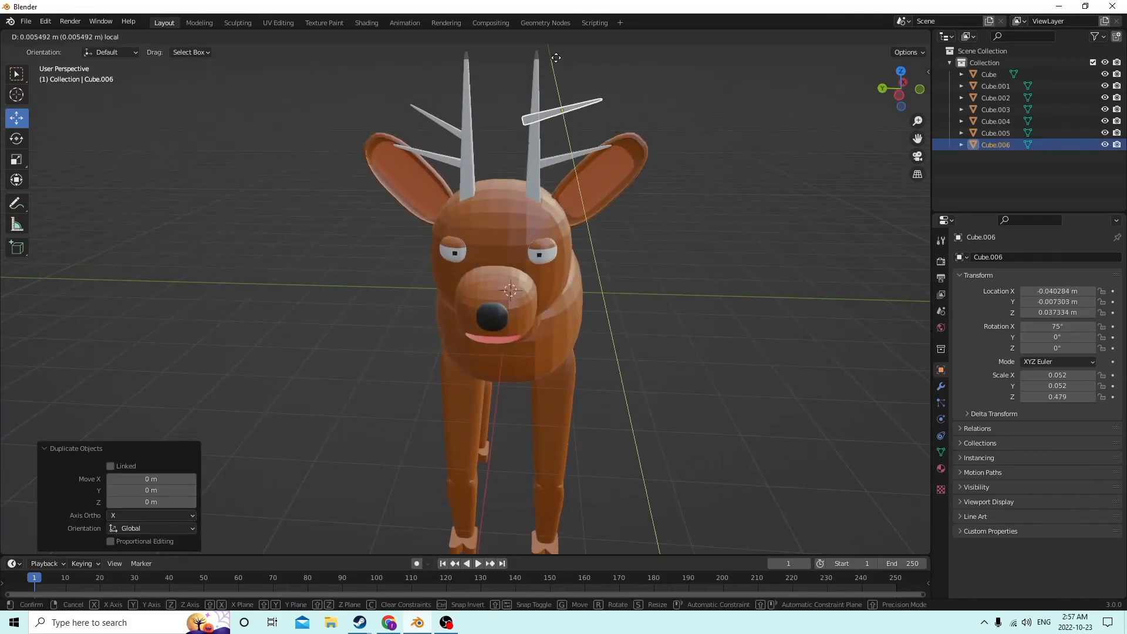
drag(556, 58, 555, 54)
mouse_move(599, 97)
mouse_down()
mouse_move(626, 89)
mouse_move(617, 94)
mouse_up()
Shrink the raised branch uniformly to a Z scale of 0.360 and slide it about -0.0008 m along its local Z
key(s)
click(669, 111)
middle_drag(618, 94, 651, 111)
Reduce the raised branch's X rotation so it points more steeply upward and slide it along its local Z into the horn
click(1067, 326)
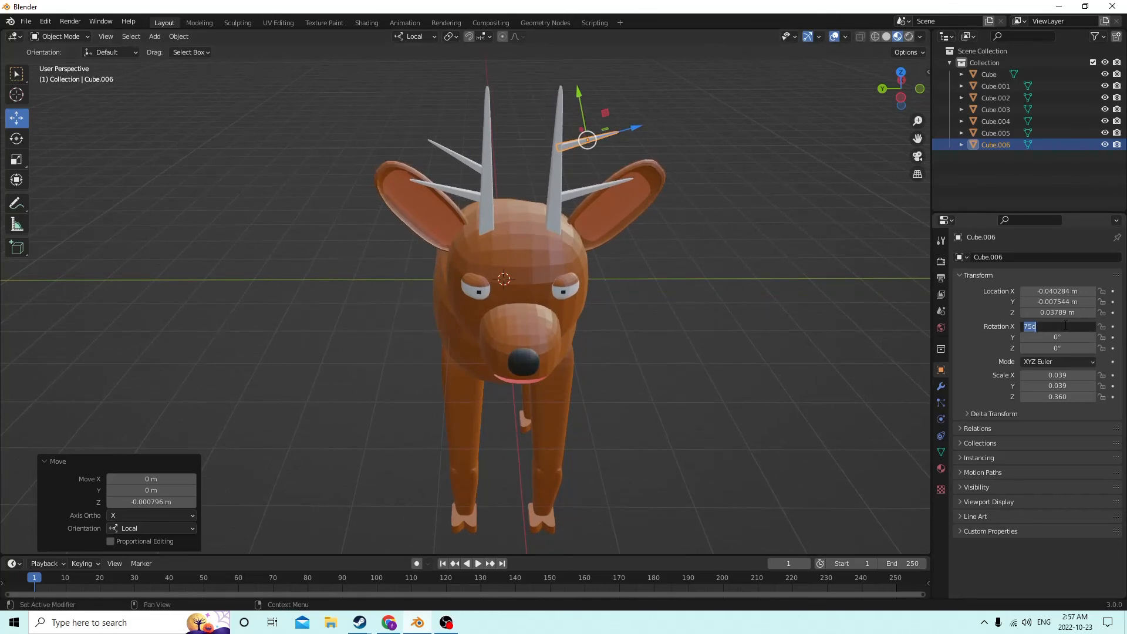
key(Return)
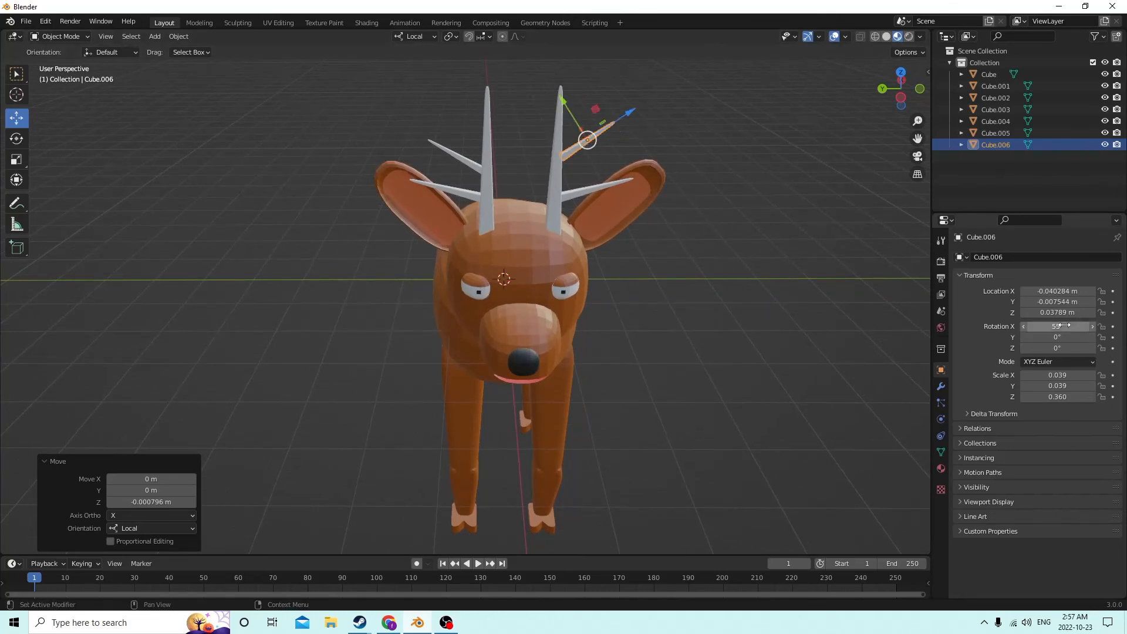
drag(626, 117, 613, 121)
Join the upper and lower branches with the horn they are attached to, keeping the horn as the active object
middle_drag(613, 121, 448, 157)
shift+click(572, 198)
shift+click(533, 189)
key(ctrl+j)
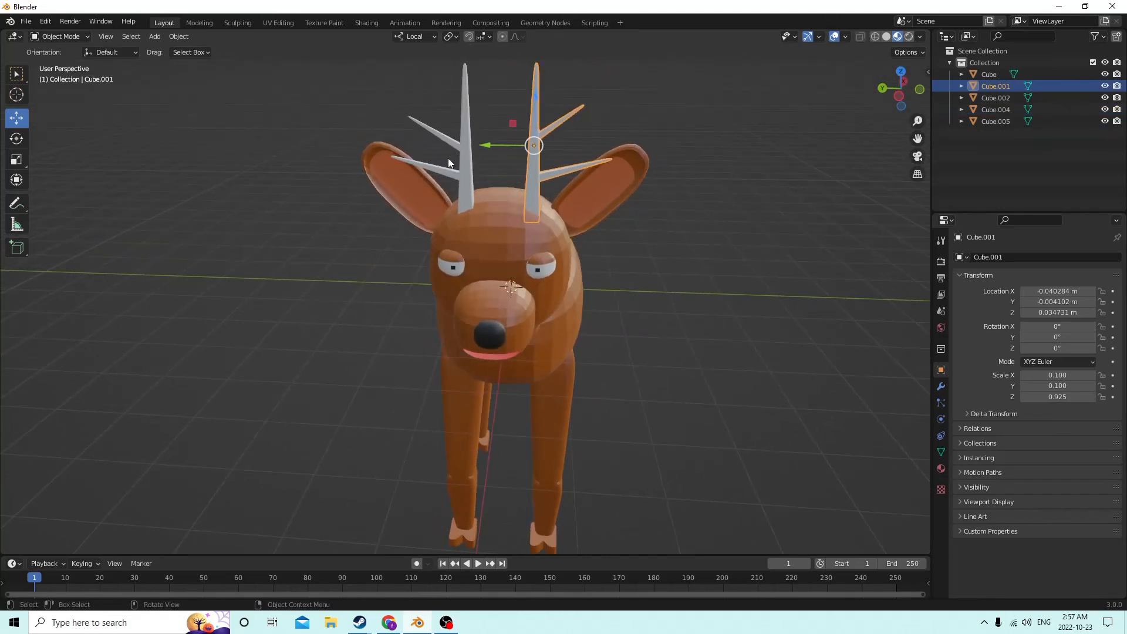
Join the other horn with its two branches into one object, with the horn active
click(468, 175)
click(434, 131)
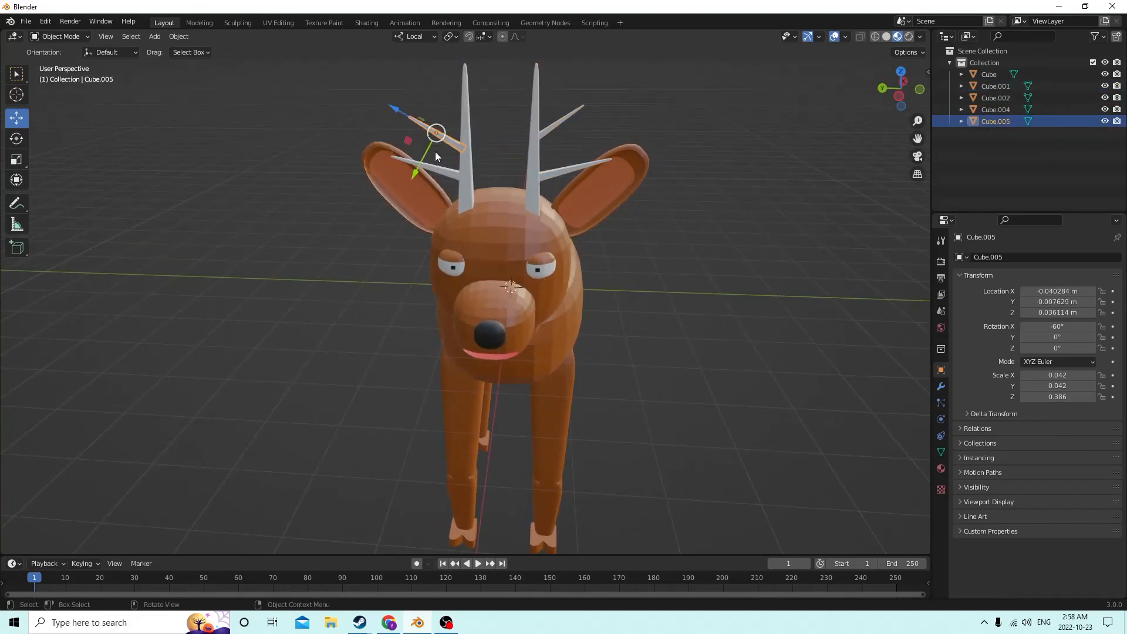
shift+click(434, 167)
shift+click(470, 161)
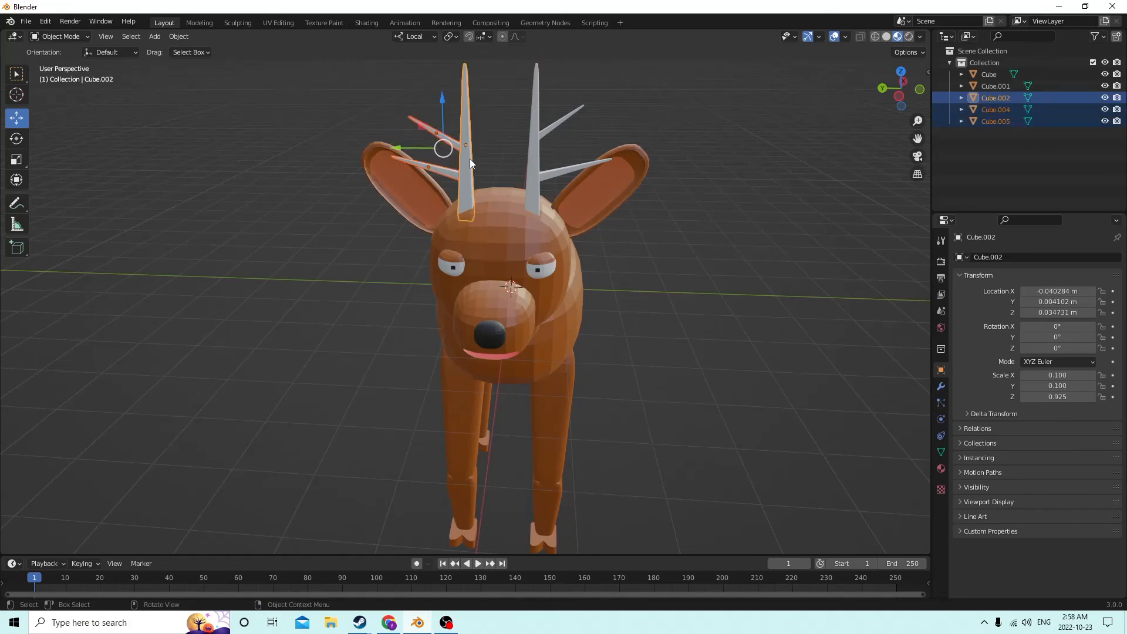
key(ctrl+j)
middle_drag(471, 158, 510, 203)
click(533, 192)
shift+click(477, 210)
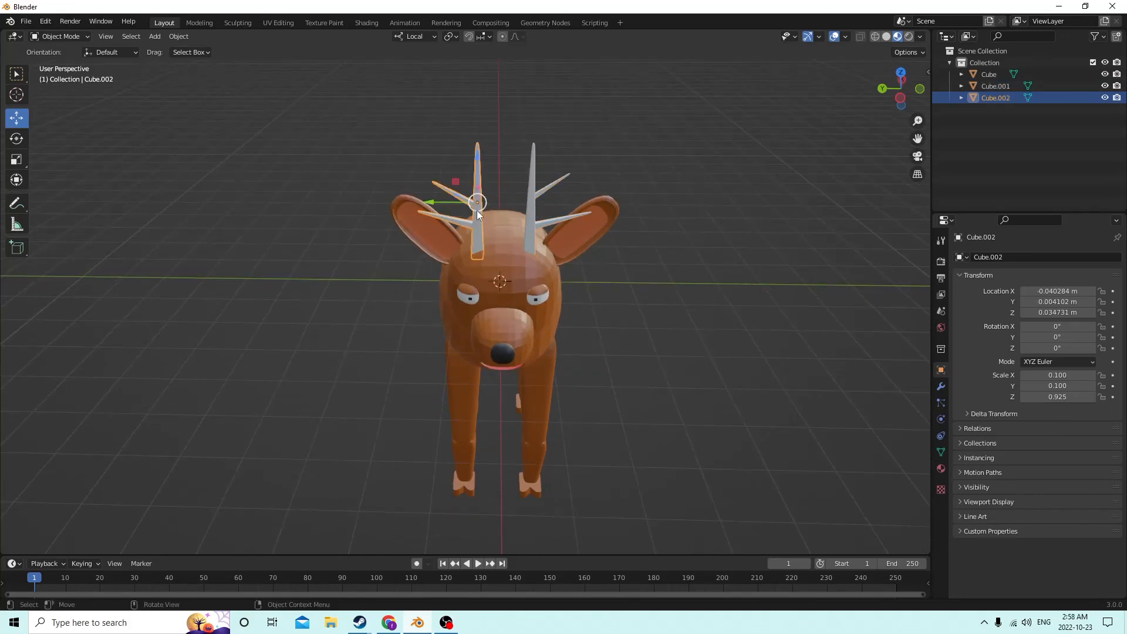
shift+click(531, 213)
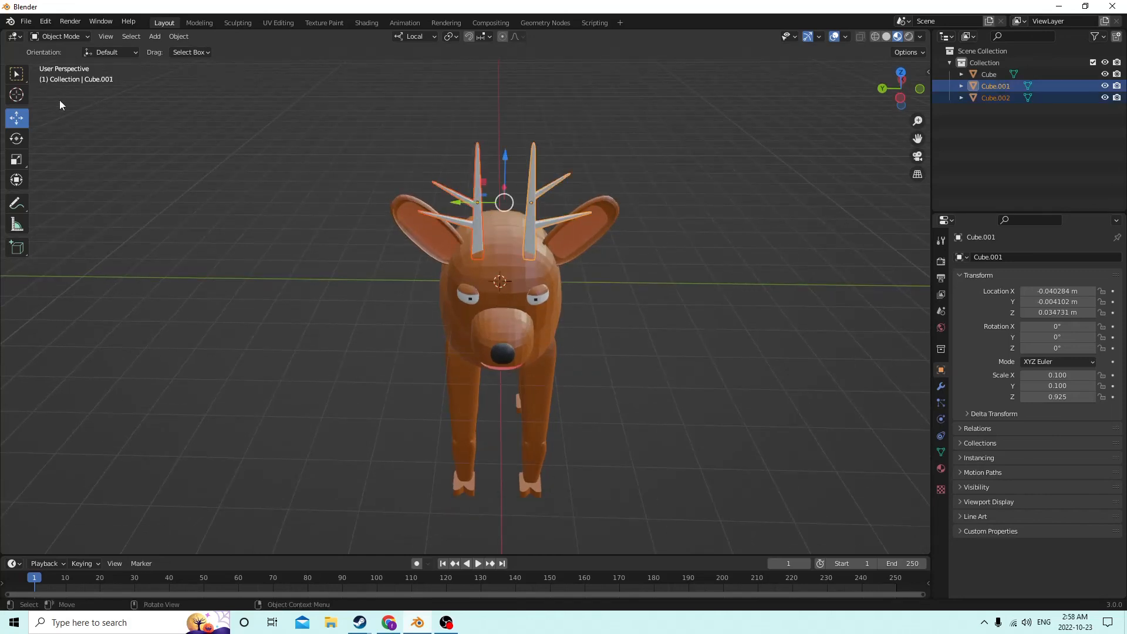
click(16, 163)
drag(451, 205, 440, 193)
right_click(440, 194)
middle_drag(457, 198, 538, 189)
click(522, 183)
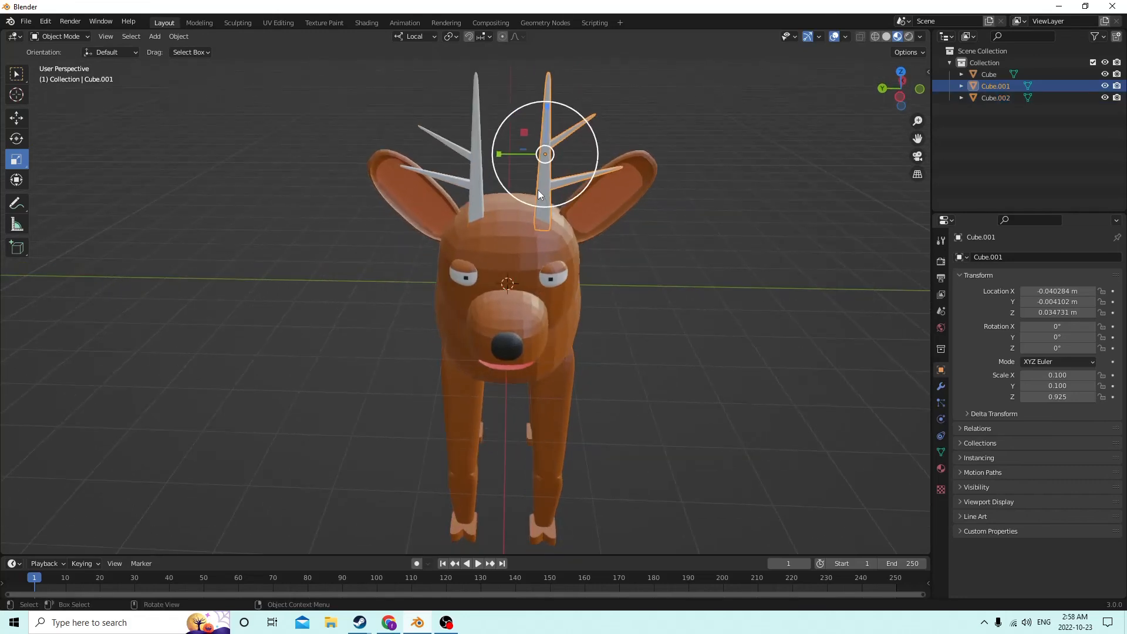
Try Y rotations of 15° and -15° on the horn at positive Y, then reset its Y rotation to 0°
click(472, 173)
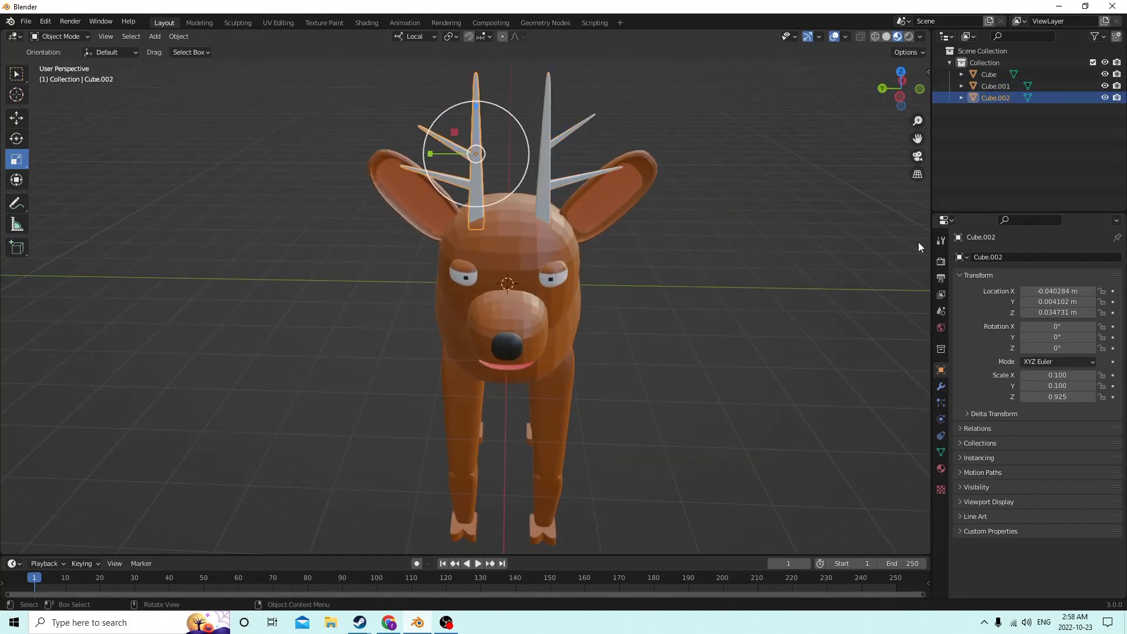
click(1050, 337)
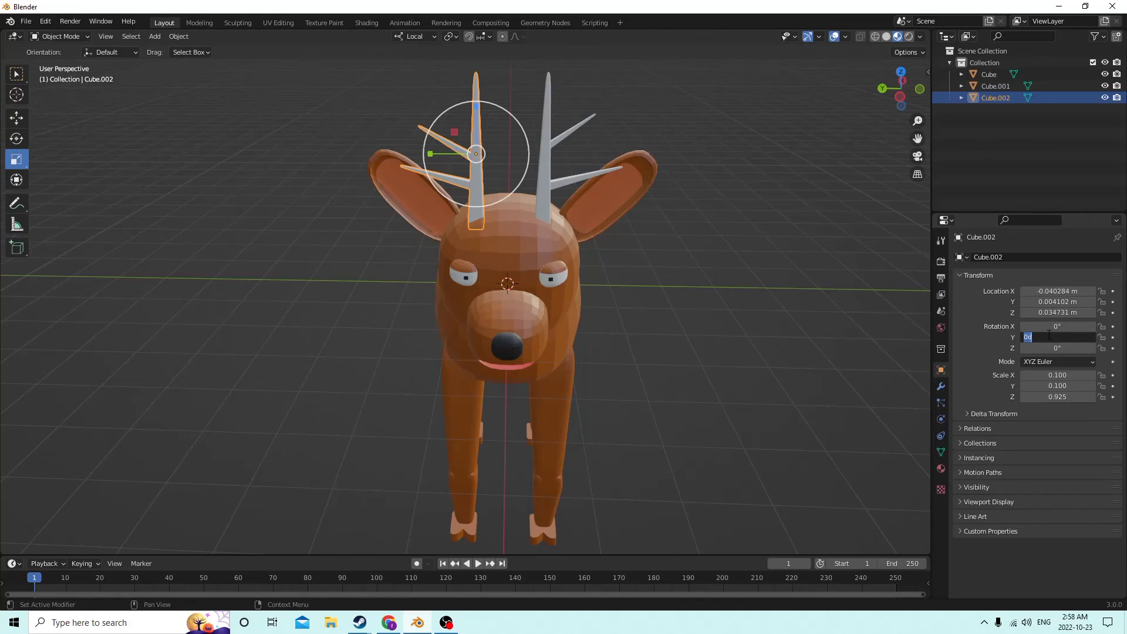
text(15)
key(Return)
click(1048, 336)
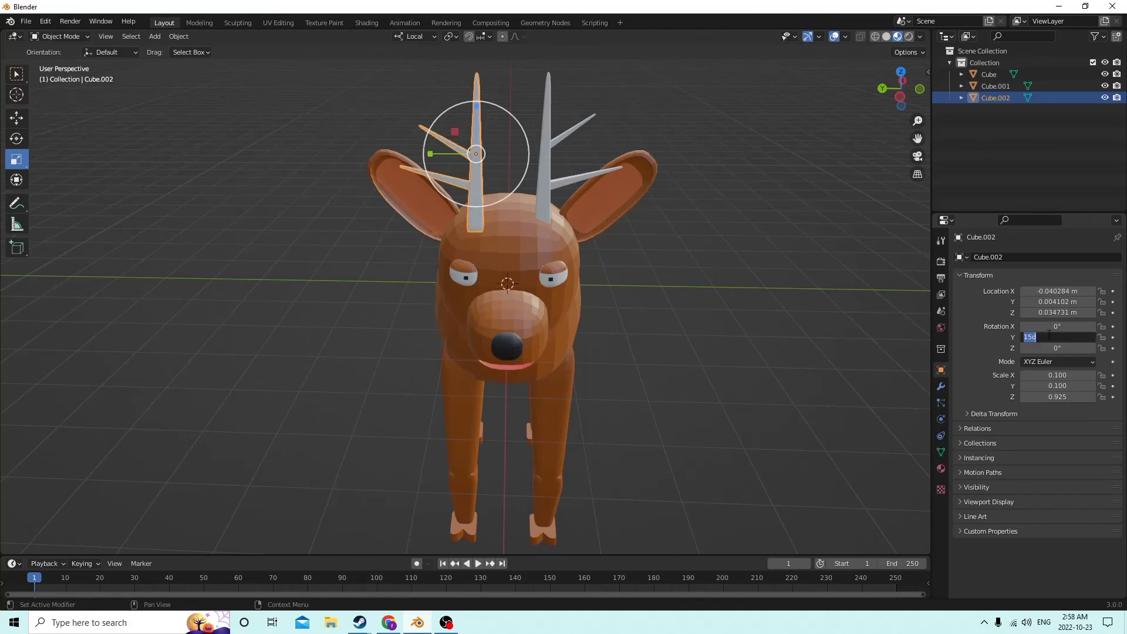
text(0)
key(Return)
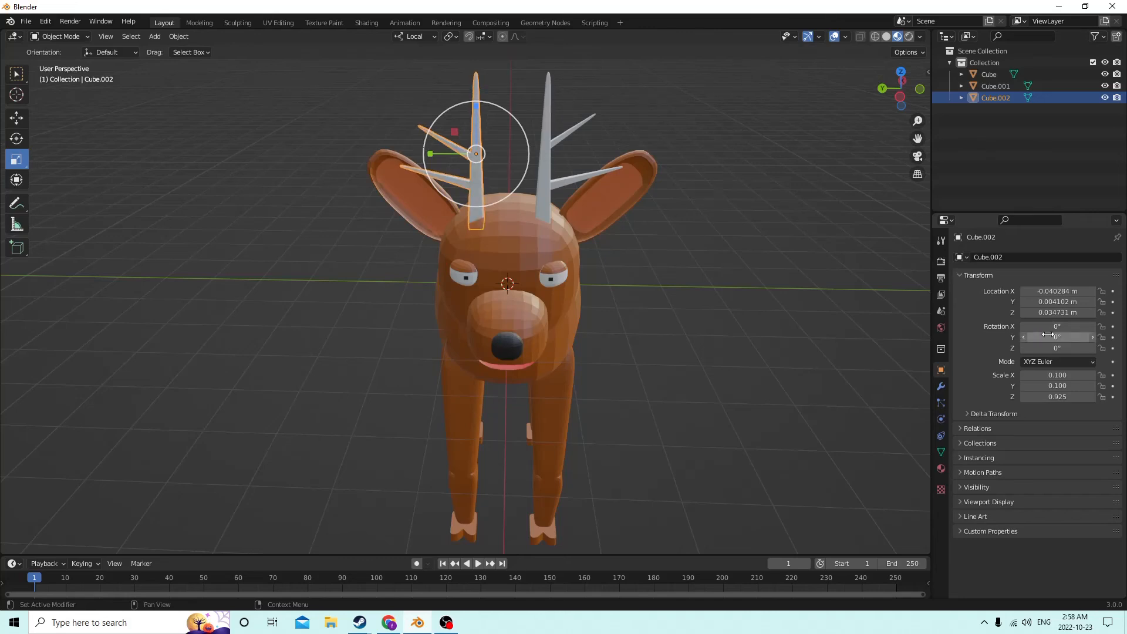
click(1048, 335)
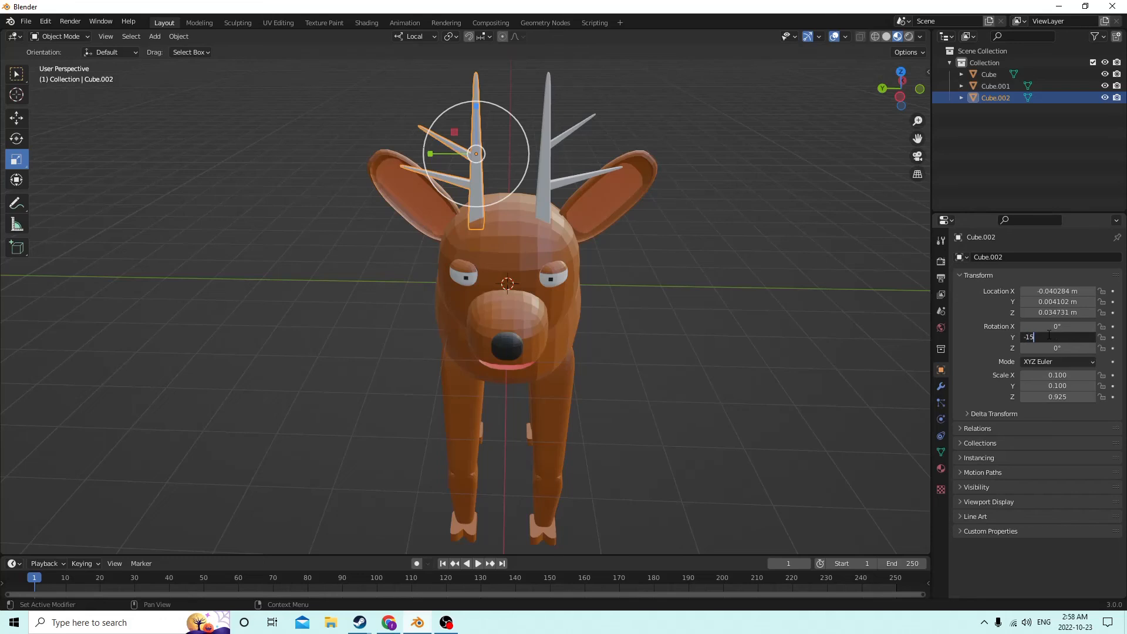
key(Return)
click(1048, 336)
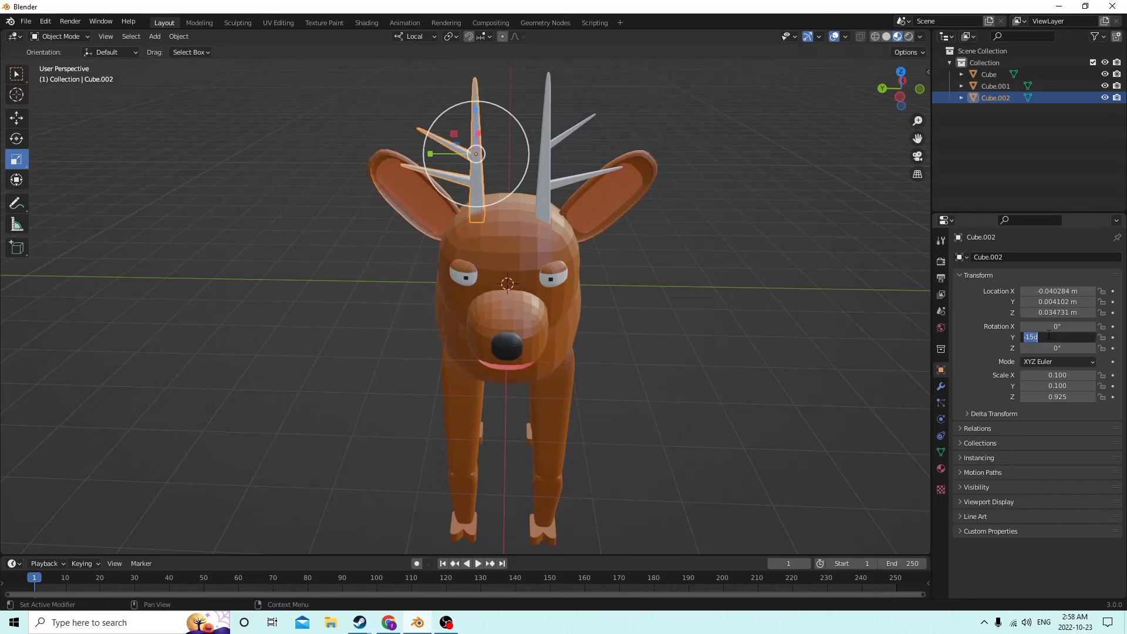
key(Return)
Try a Z rotation of 15° on the same horn and reset it to 0°
click(1056, 347)
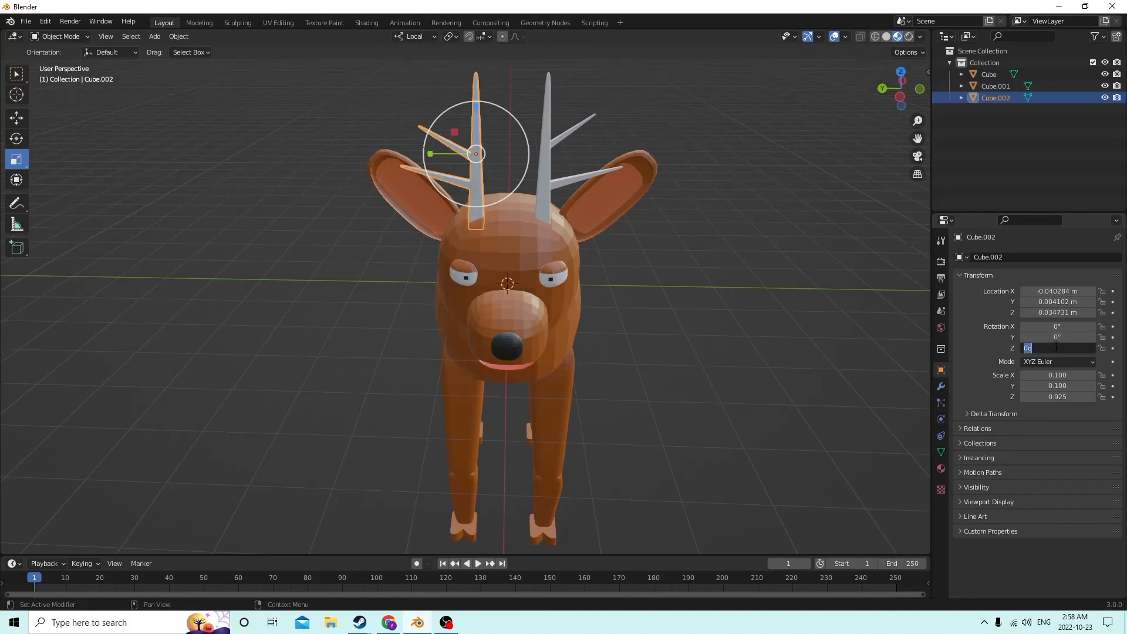
text(15)
key(Return)
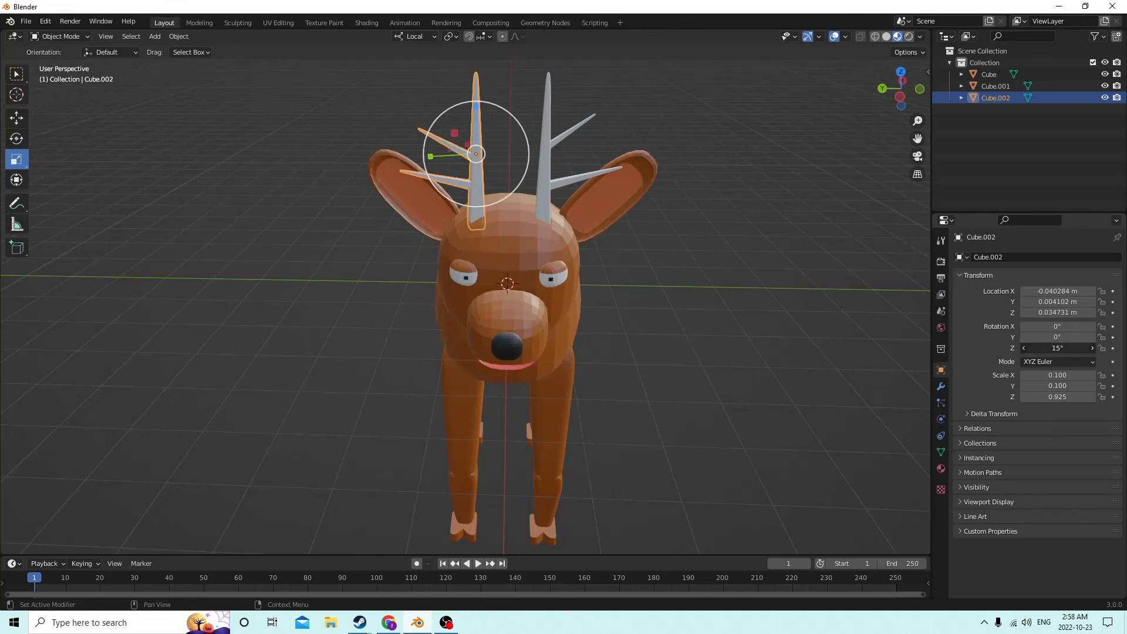
key(Return)
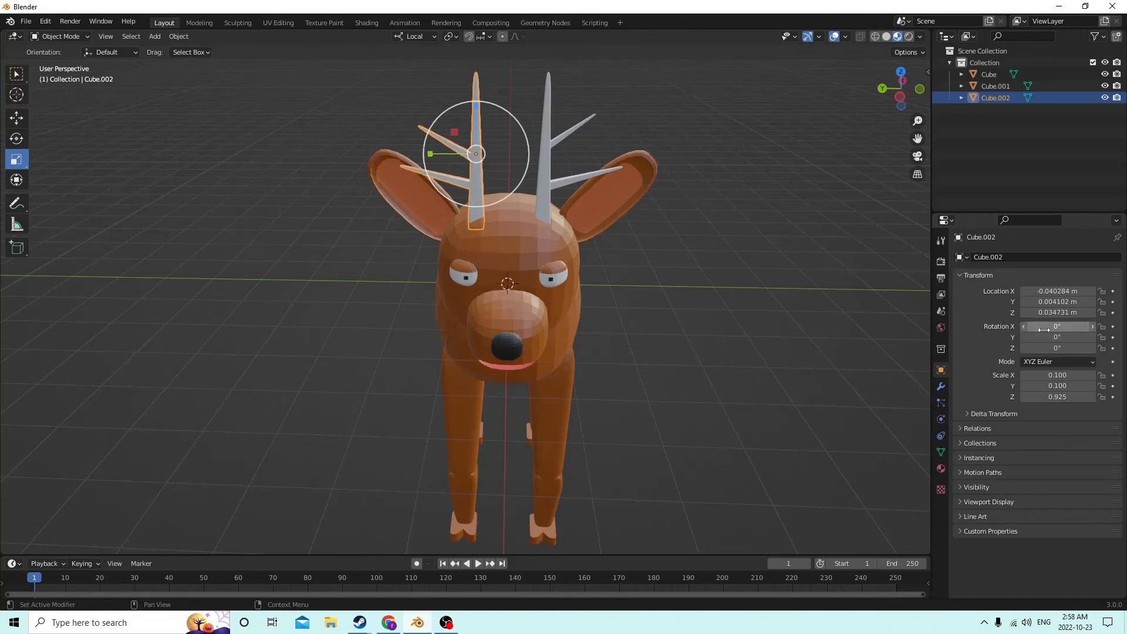
Set the selected horn's X rotation to -35° so it leans outward from the head
click(1046, 326)
text(15)
key(Return)
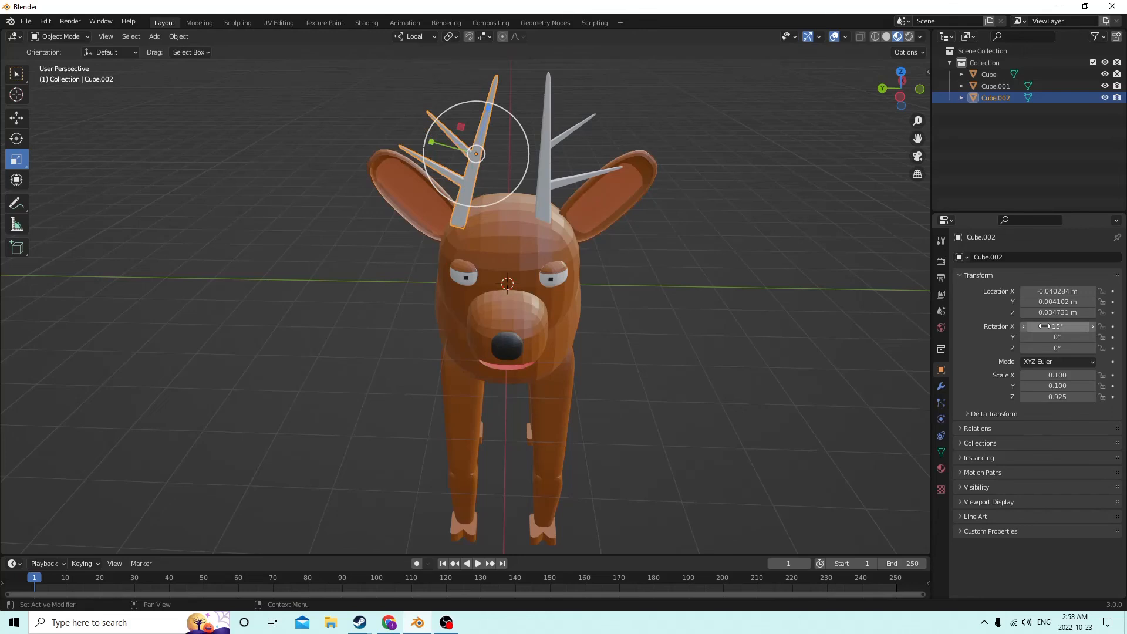
click(1044, 327)
text(-35)
key(Return)
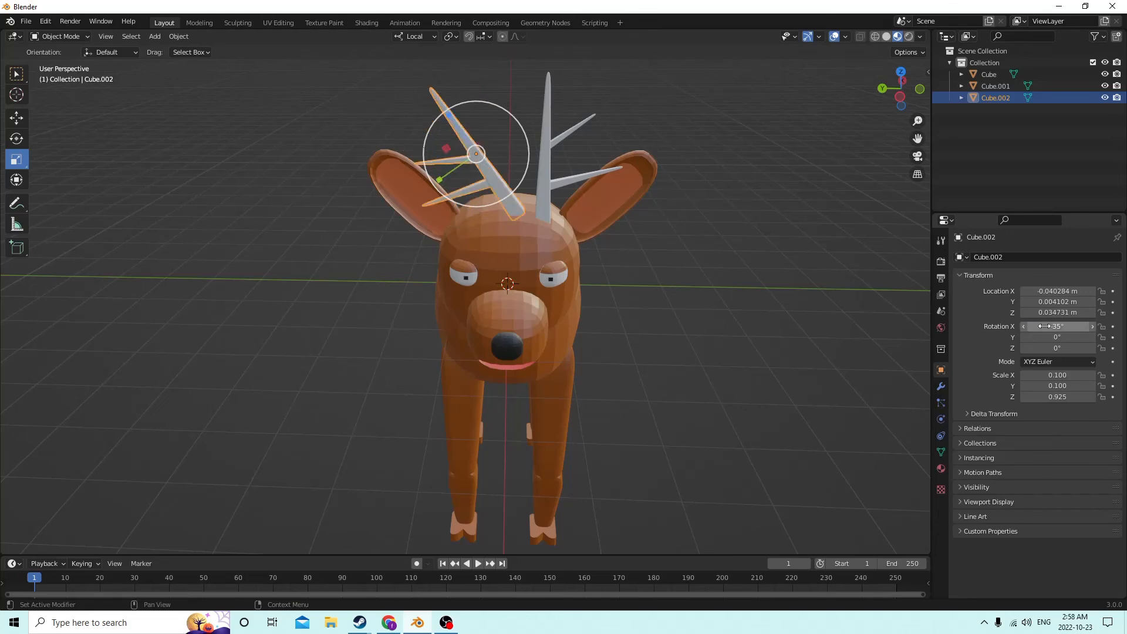
Slide the tilted horn about 0.005 m along its local Y and about 0.0017 m along its local Z to seat it on the head
middle_drag(881, 258, 481, 120)
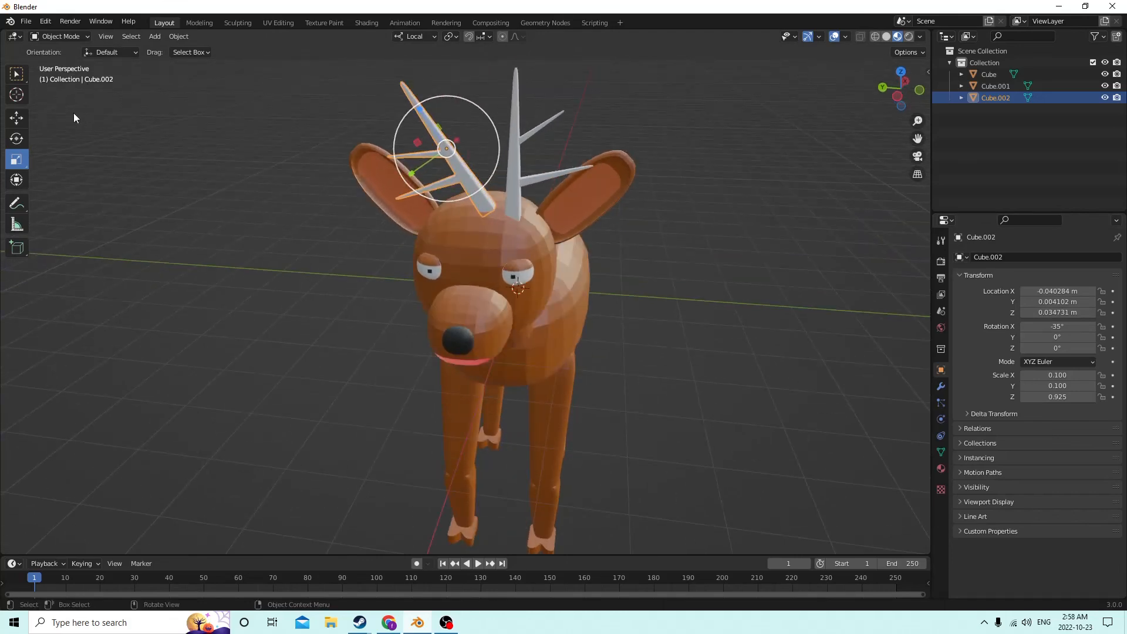
click(17, 118)
middle_drag(314, 158, 333, 159)
drag(419, 171, 373, 178)
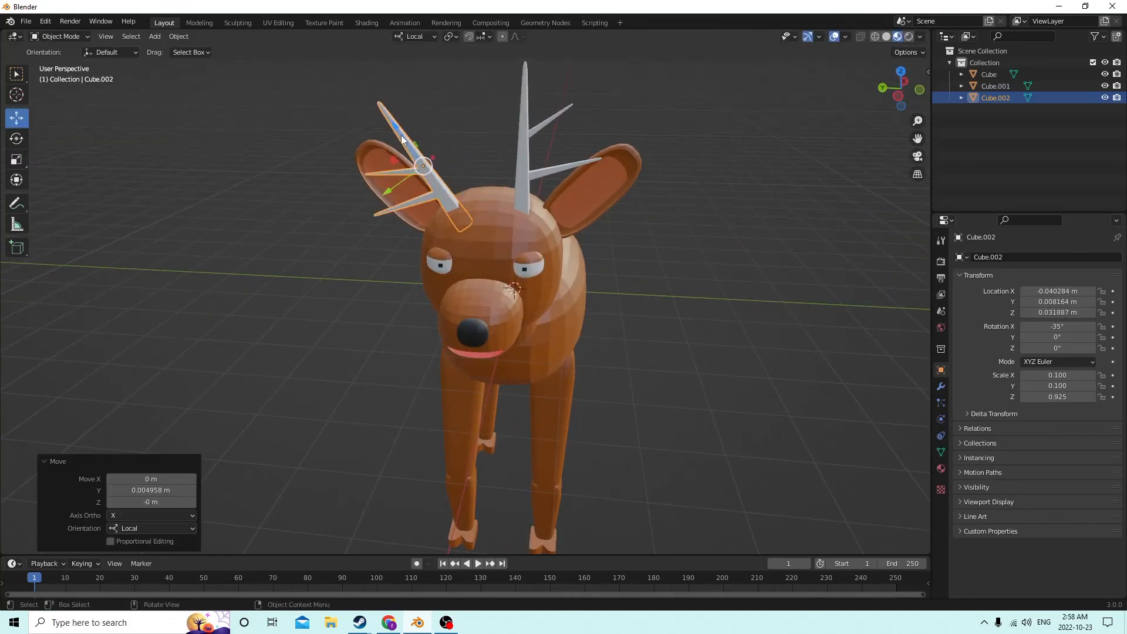
drag(401, 139, 402, 135)
Set the X rotation of the upright horn at negative Y to 35° so it leans outward opposite the first
middle_drag(404, 137, 470, 147)
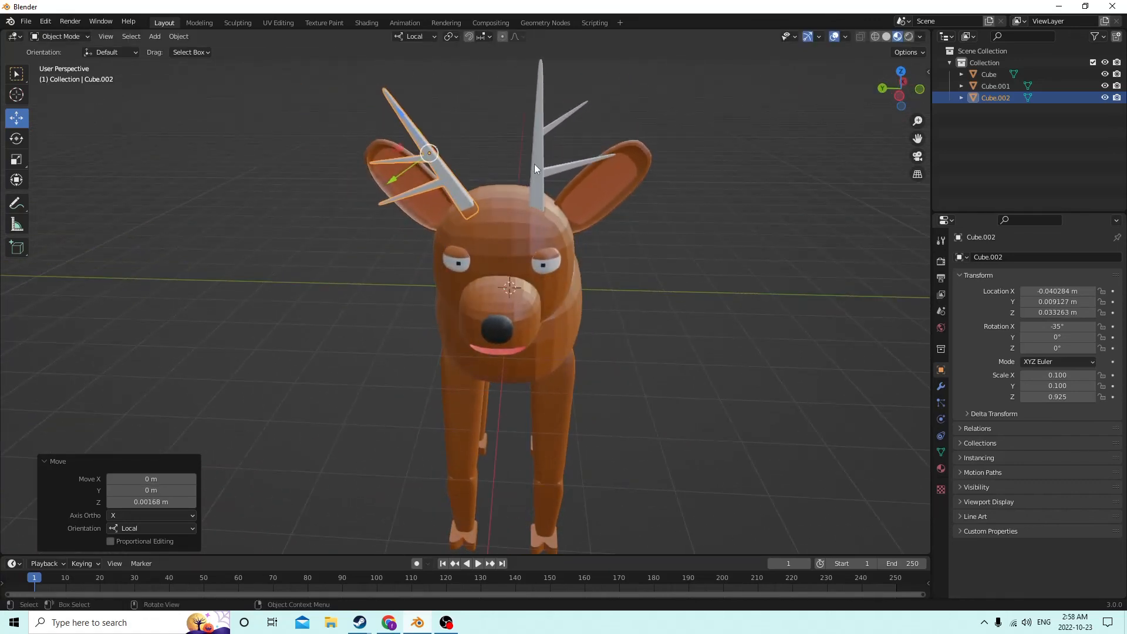
click(539, 169)
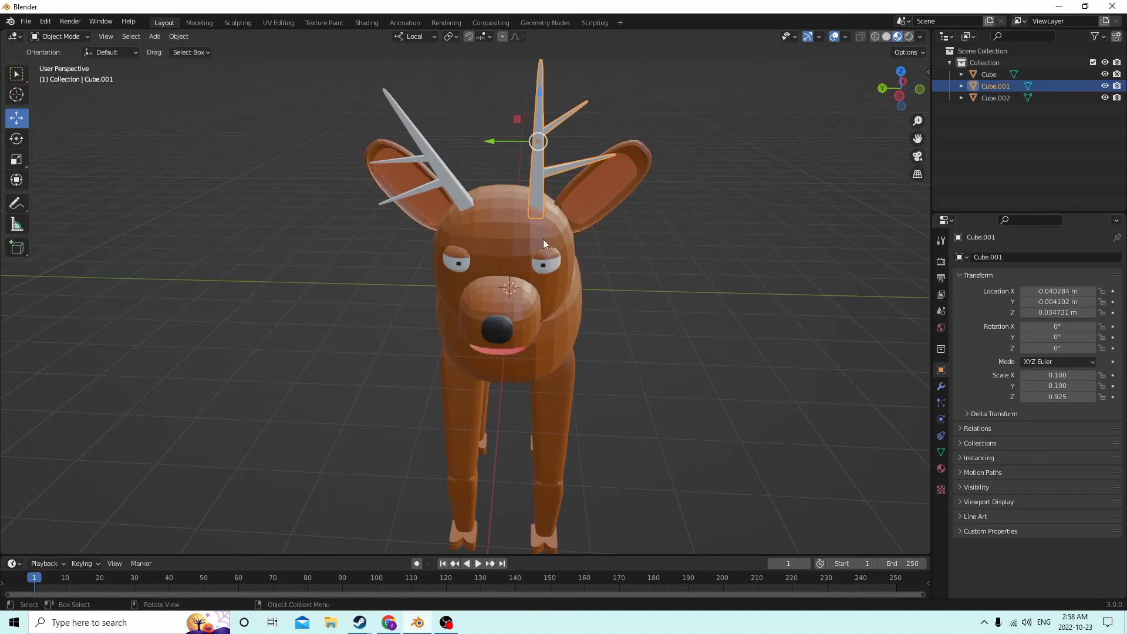
click(462, 187)
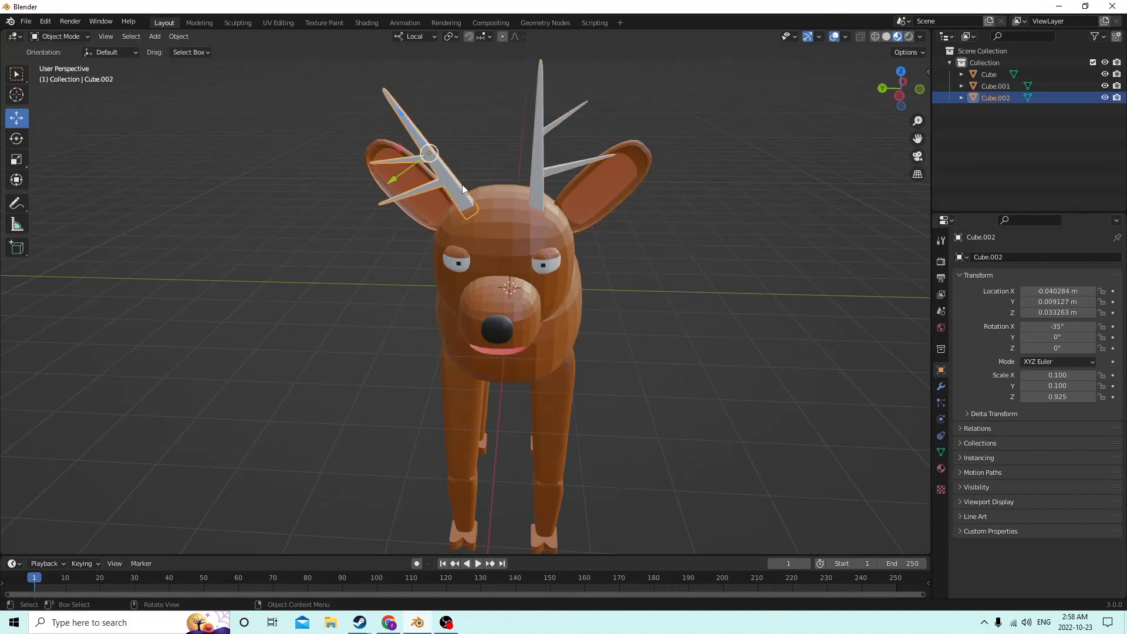
click(541, 150)
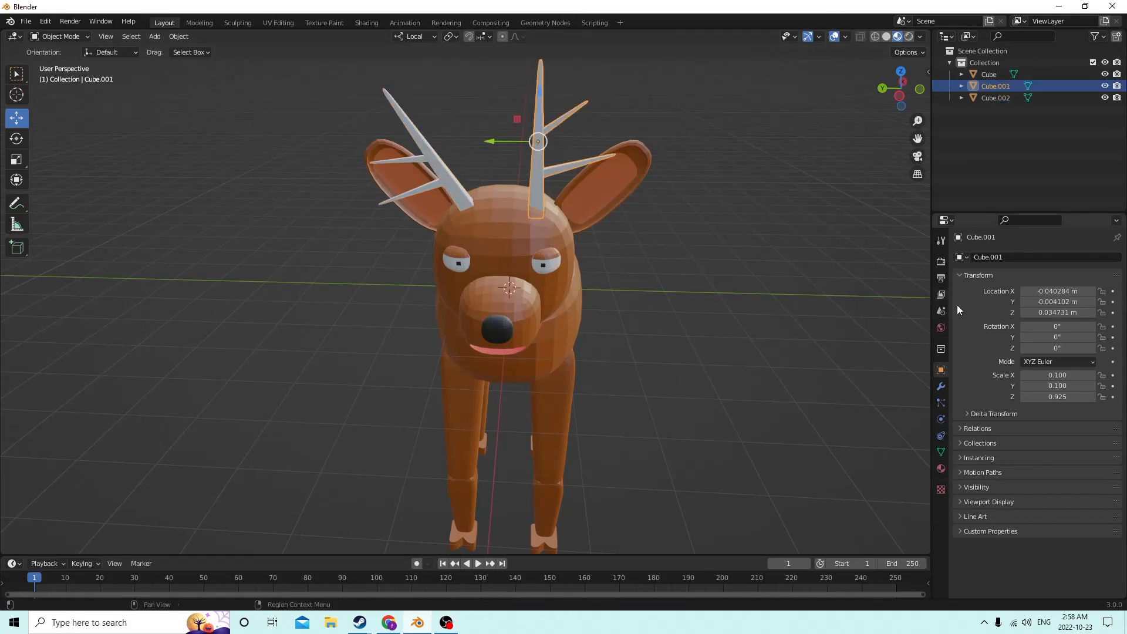
double_click(1053, 326)
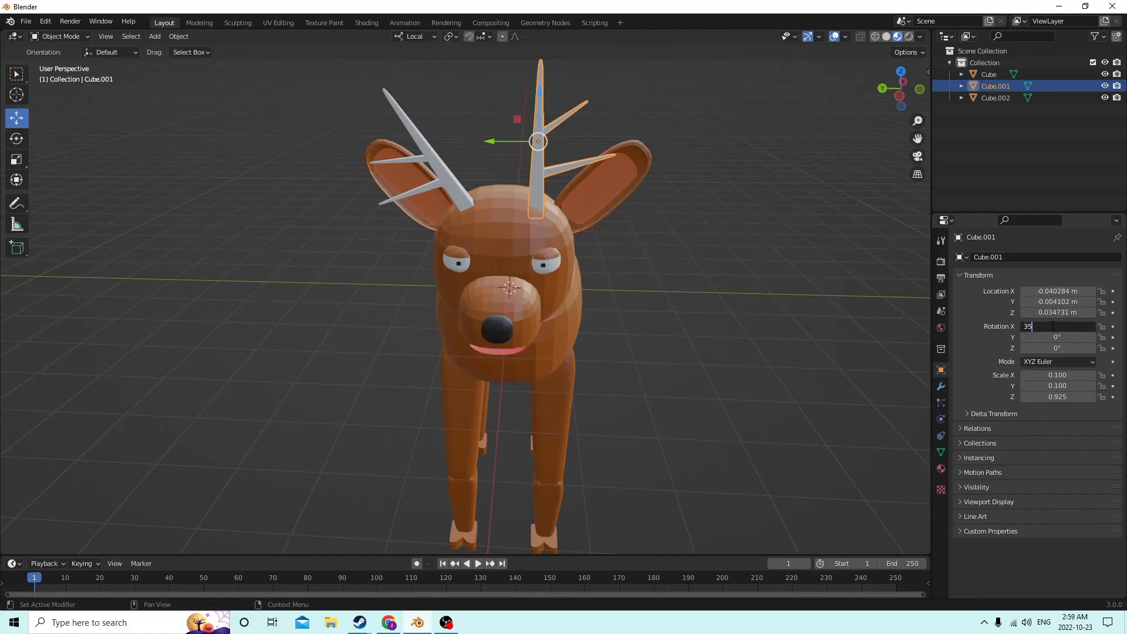
text(35)
key(Return)
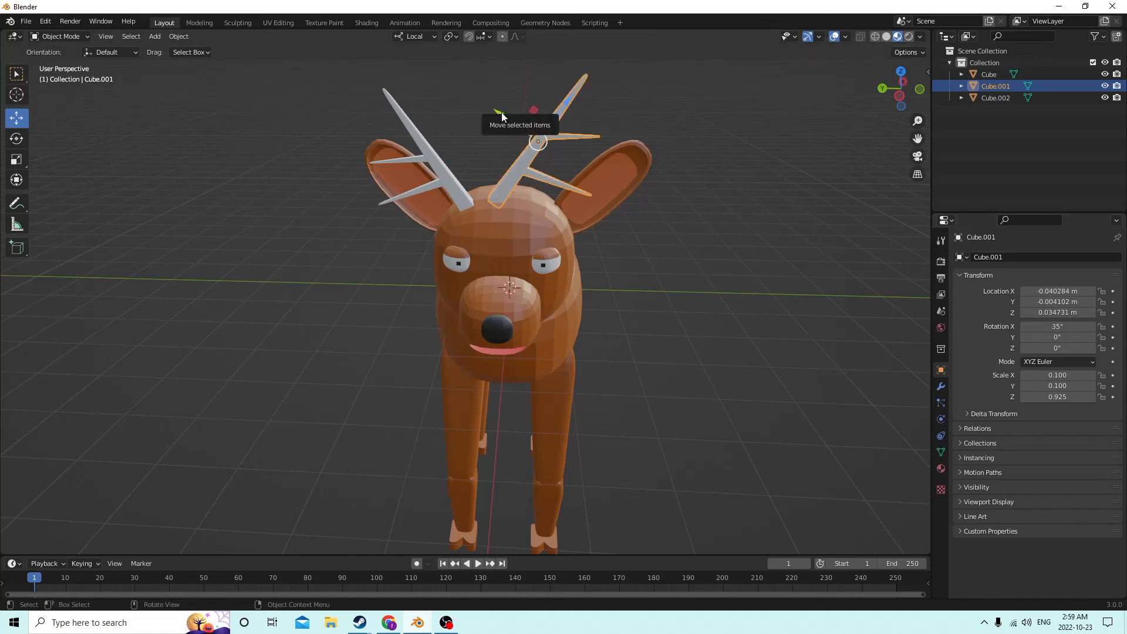
Slide the newly tilted horn outward to seat it on the head, at about Y -0.0087 m and Z 0.0338 m
drag(493, 116, 601, 113)
scroll(588, 87, down, 2)
middle_drag(601, 114, 657, 234)
scroll(588, 93, down, 1)
click(656, 161)
scroll(724, 185, down, 1)
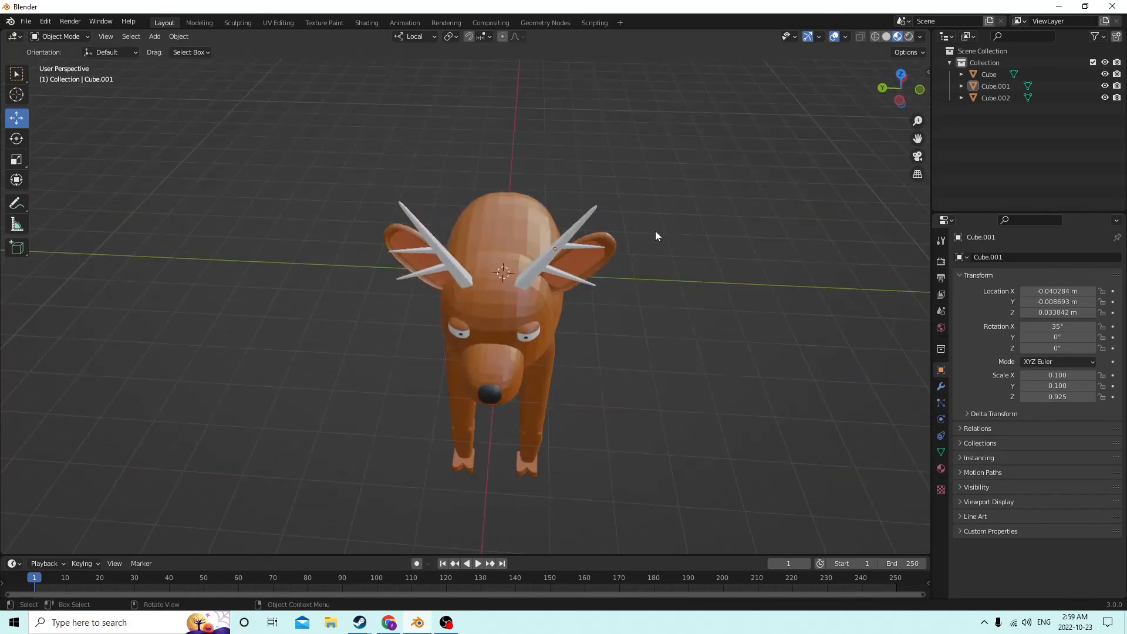
Select both tilted horns together
click(586, 248)
middle_drag(586, 248, 553, 192)
scroll(553, 197, down, 3)
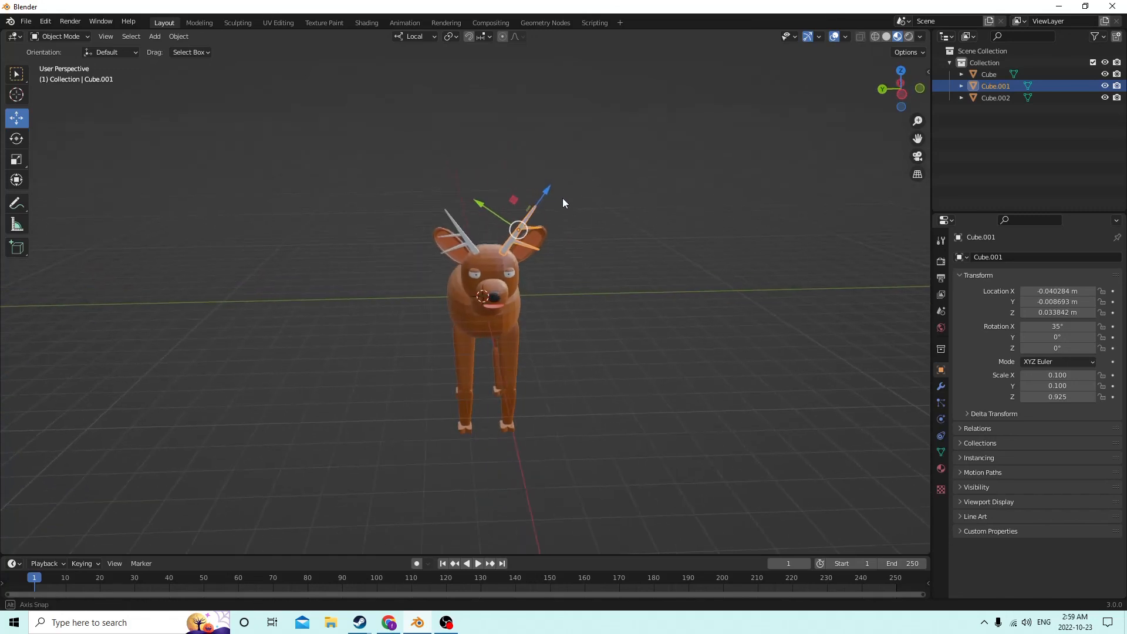
middle_drag(478, 227, 503, 214)
shift+click(462, 239)
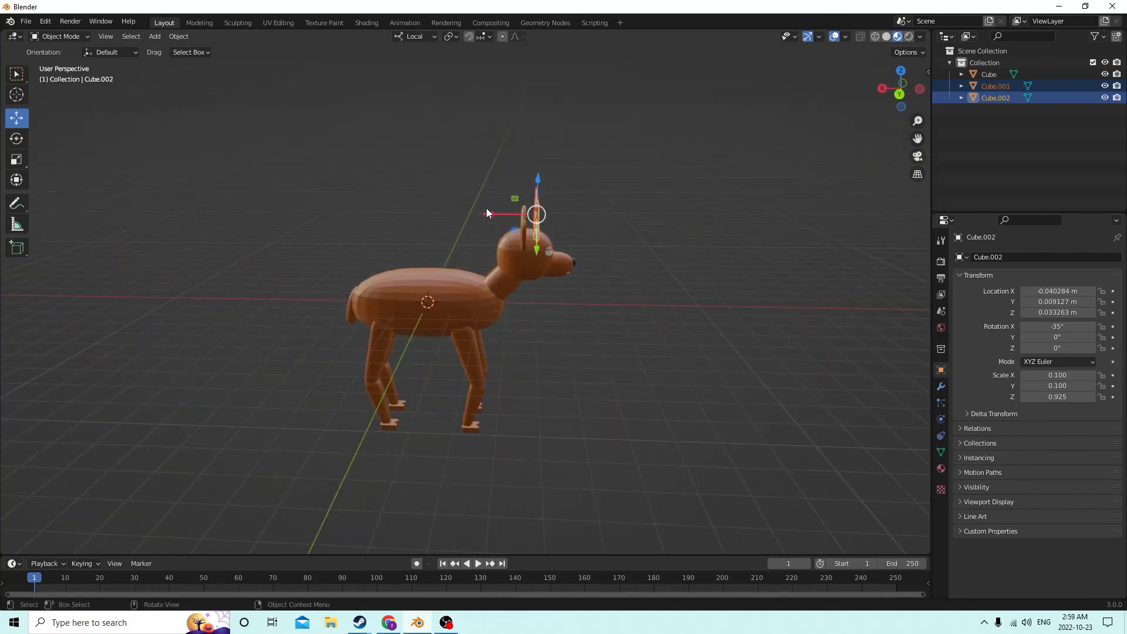
drag(487, 209, 589, 211)
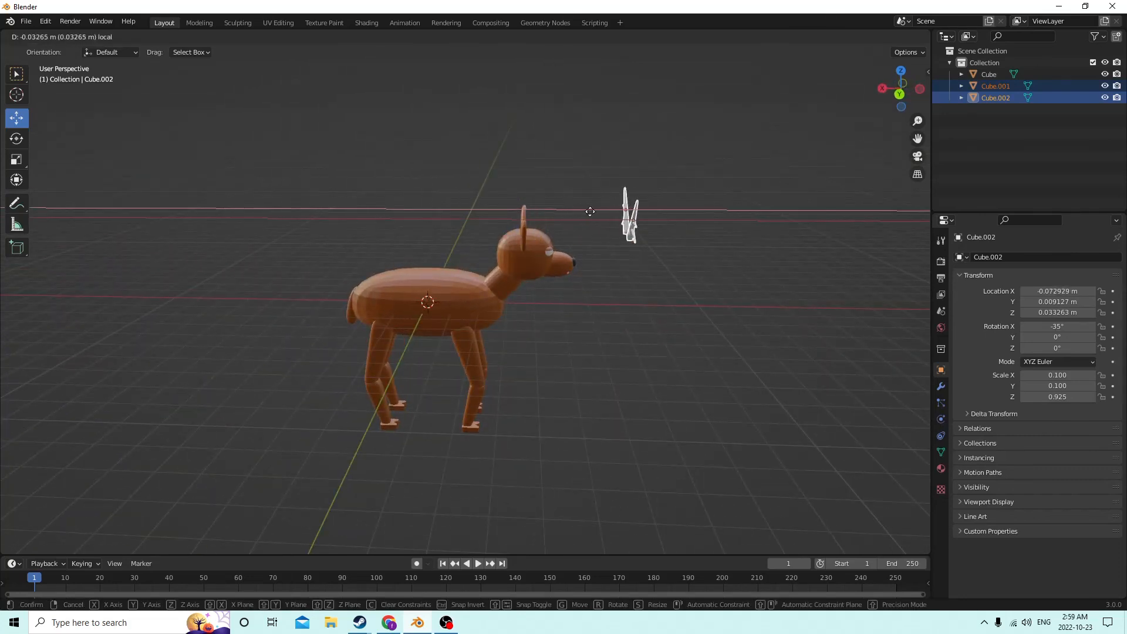
right_click(743, 207)
middle_drag(742, 207, 678, 206)
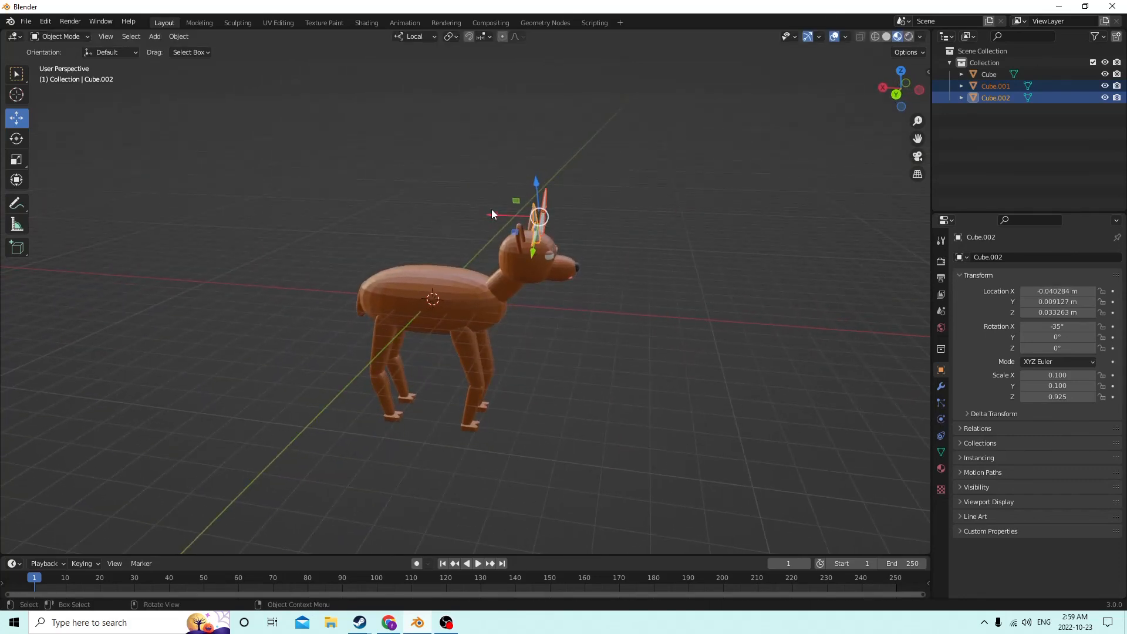
drag(492, 214, 793, 225)
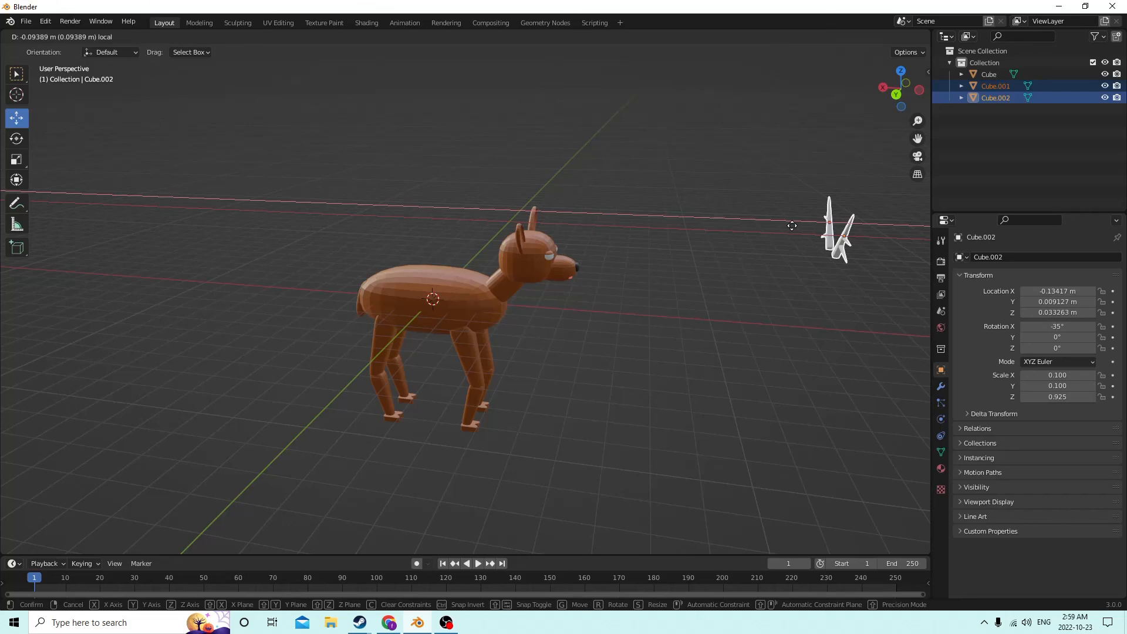
key(Escape)
middle_drag(766, 208, 569, 213)
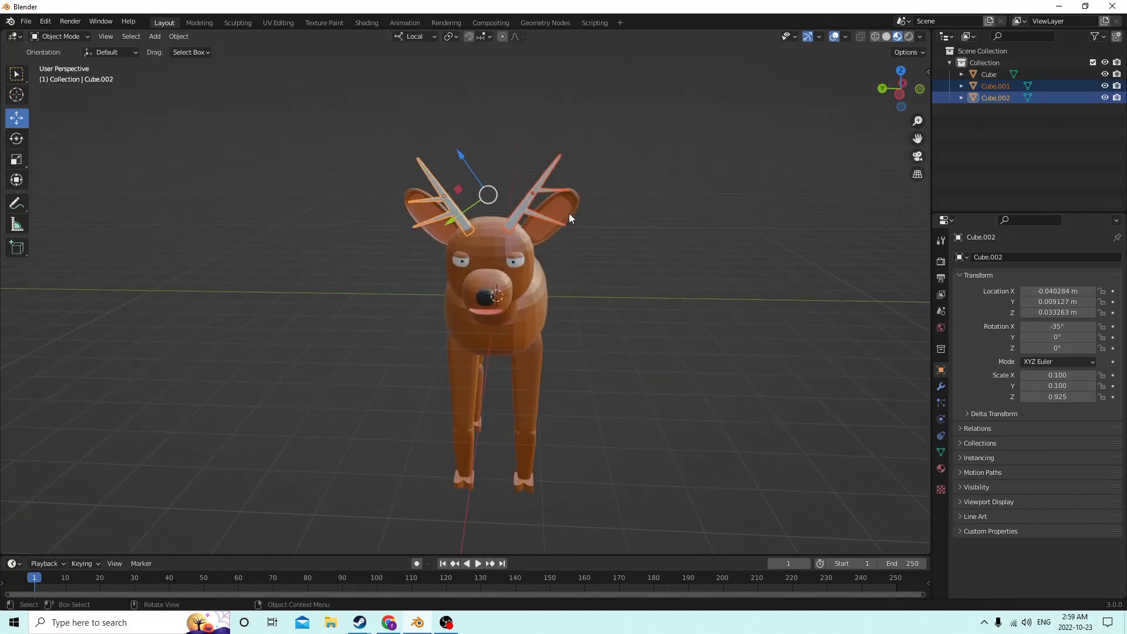
Add the deer body to the horn selection as the active object, join all three into one object and deselect it
shift+click(483, 242)
key(ctrl+j)
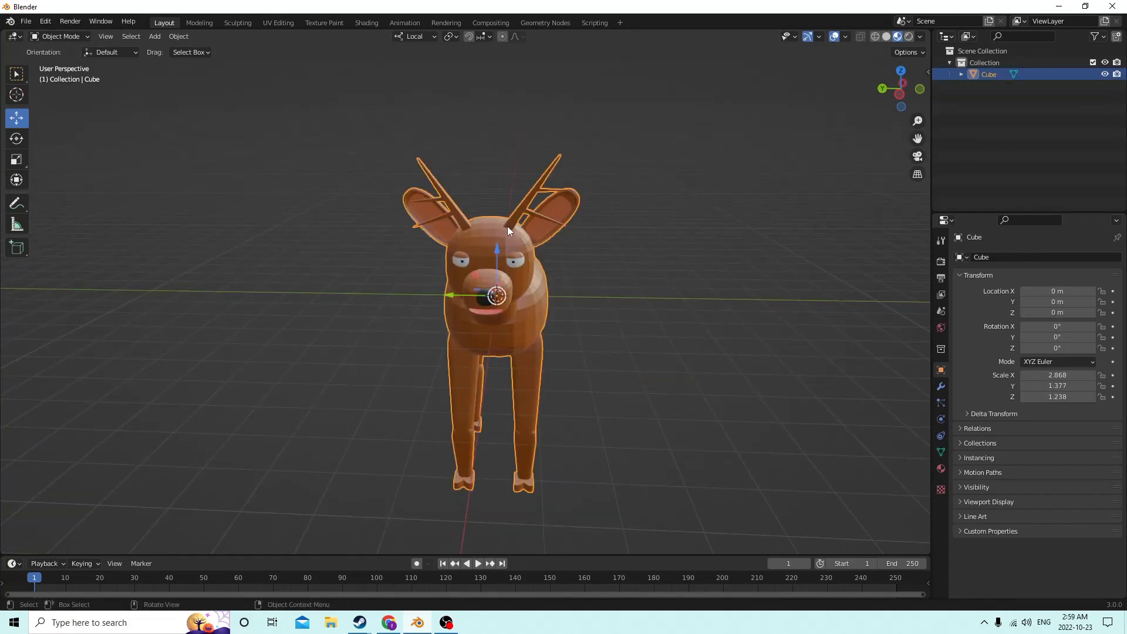
scroll(481, 230, down, 1)
middle_drag(470, 231, 629, 223)
click(701, 230)
scroll(618, 226, up, 1)
middle_drag(701, 231, 559, 231)
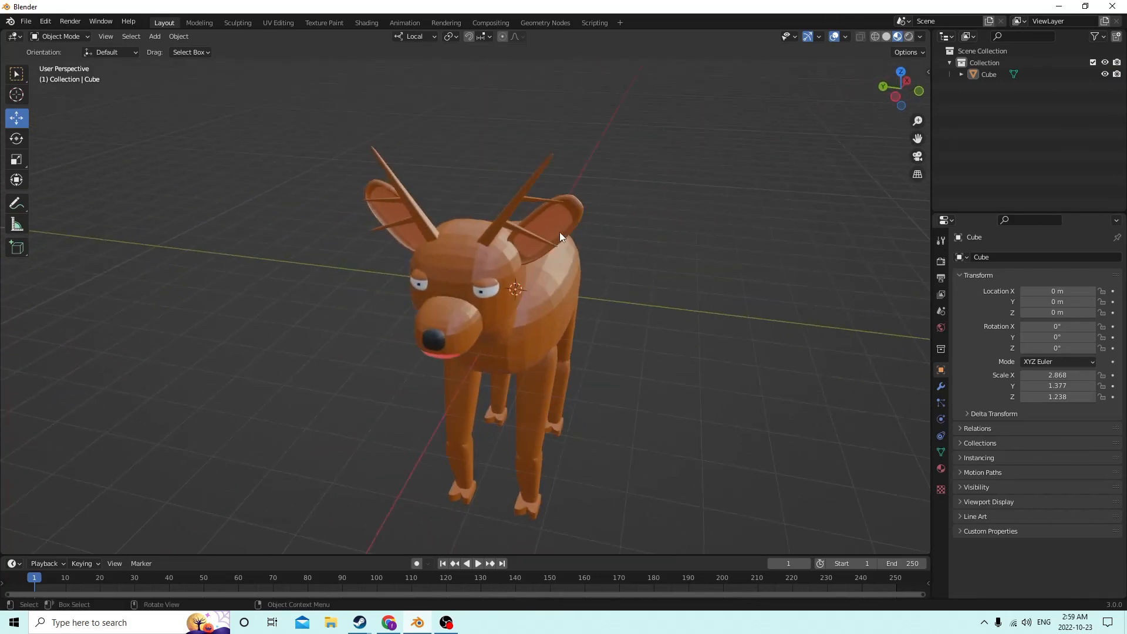
Check the joined deer in Rendered shading and return to Material Preview
click(908, 36)
click(897, 37)
mouse_move(869, 154)
middle_down()
mouse_move(819, 151)
mouse_move(852, 153)
middle_up()
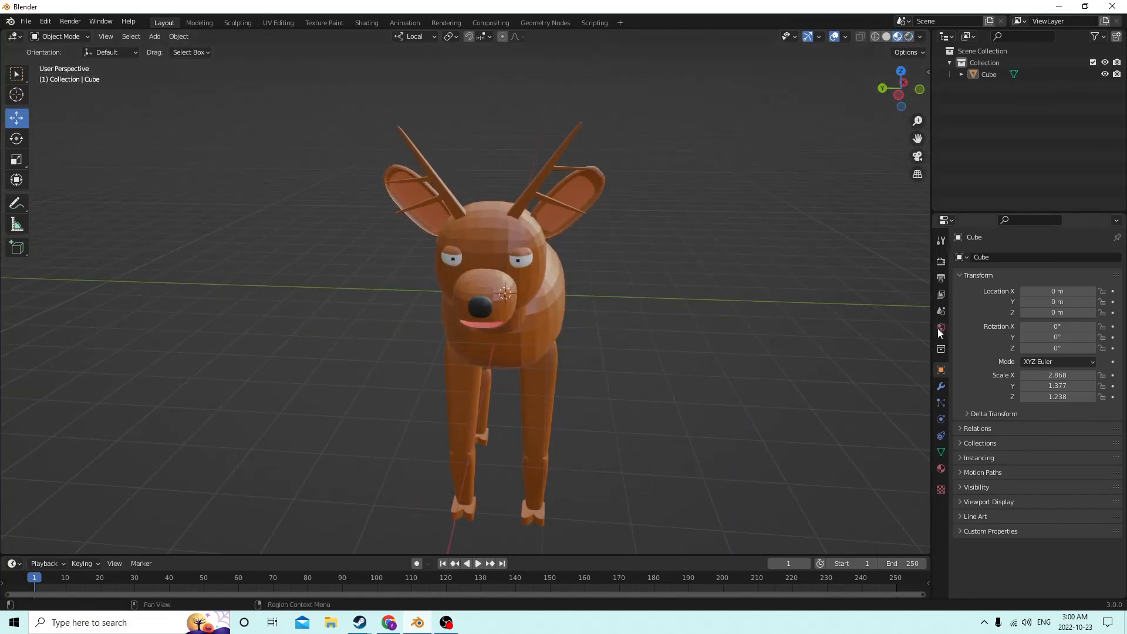
middle_drag(786, 272, 916, 386)
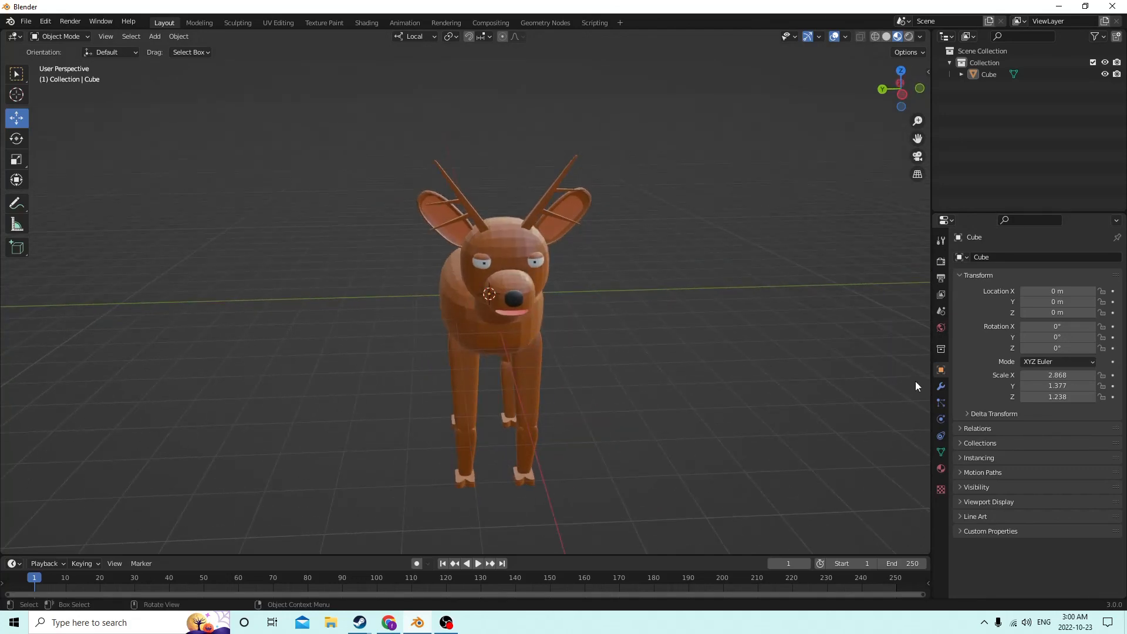
Choose the white Material.004 among the deer's materials and enter Edit Mode on the deer mesh
click(941, 468)
middle_drag(788, 343, 751, 319)
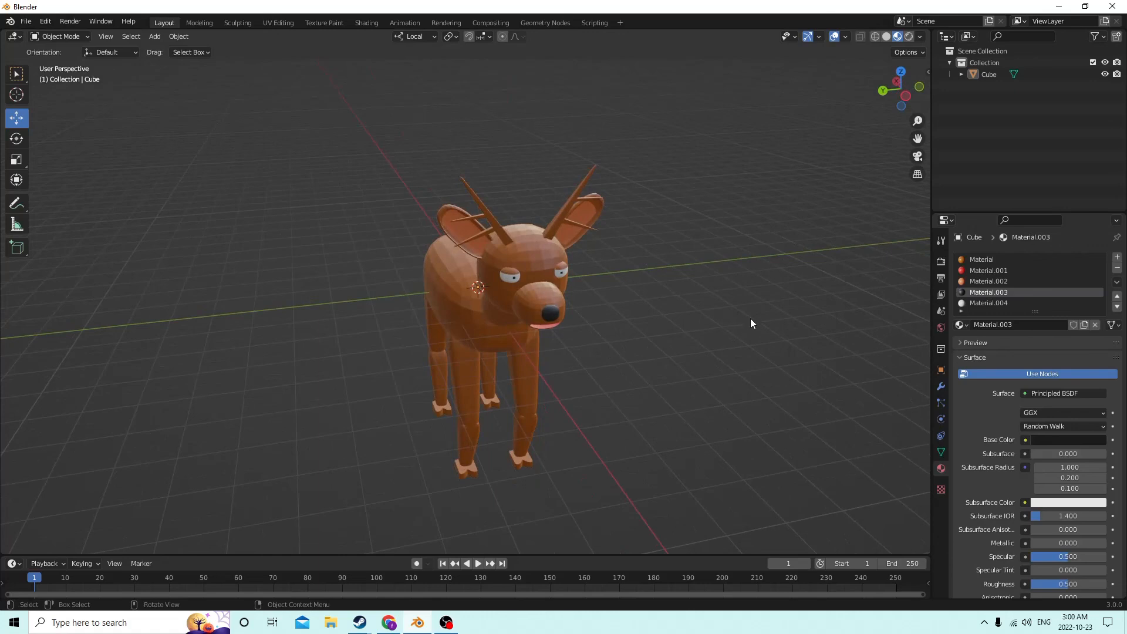
click(992, 302)
middle_drag(785, 249, 628, 230)
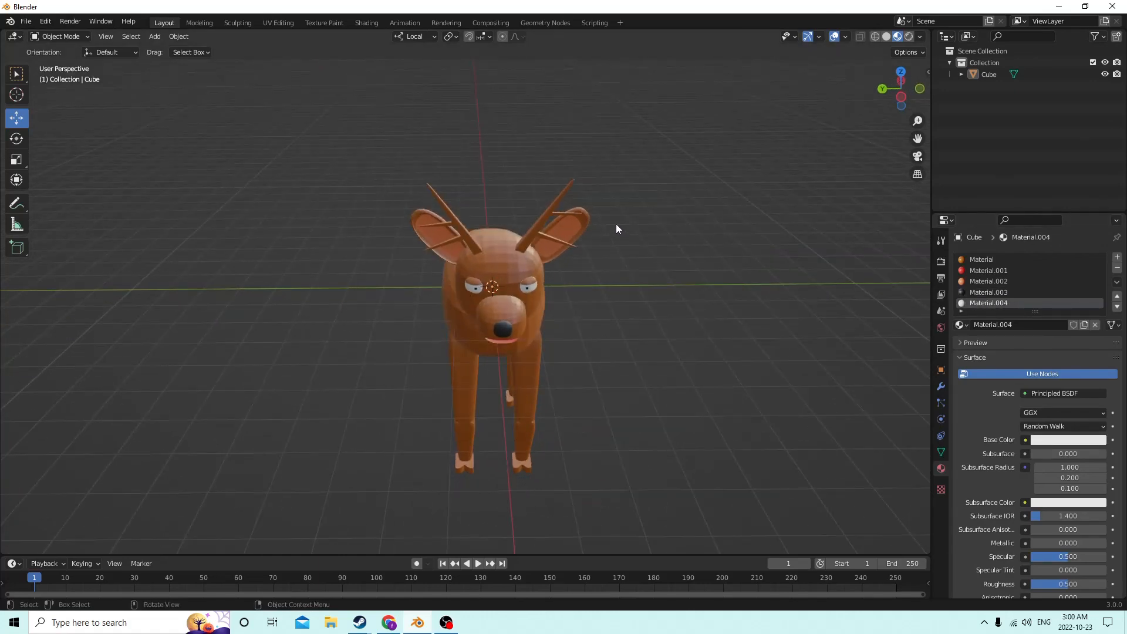
key(Tab)
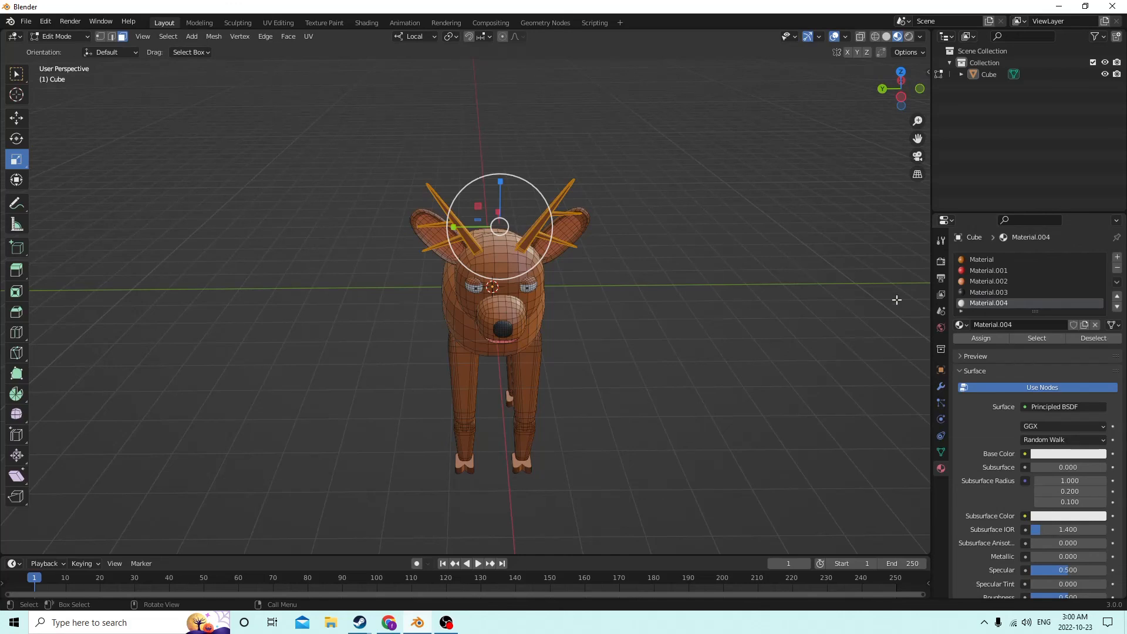
middle_drag(670, 258, 673, 192)
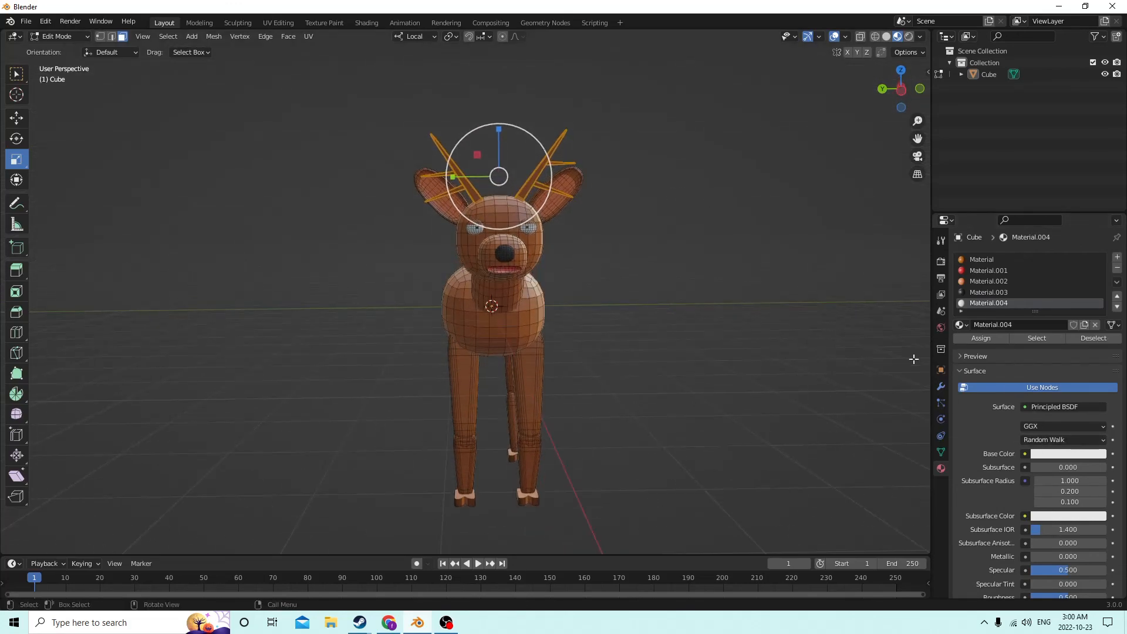
click(808, 241)
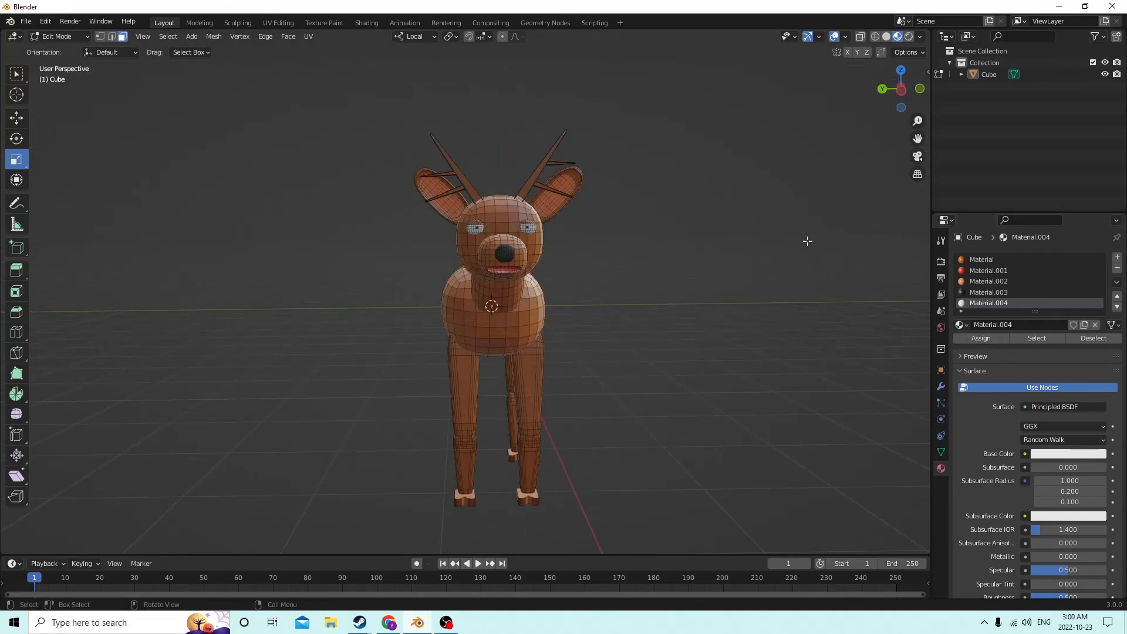
middle_drag(752, 240, 567, 141)
scroll(735, 256, up, 2)
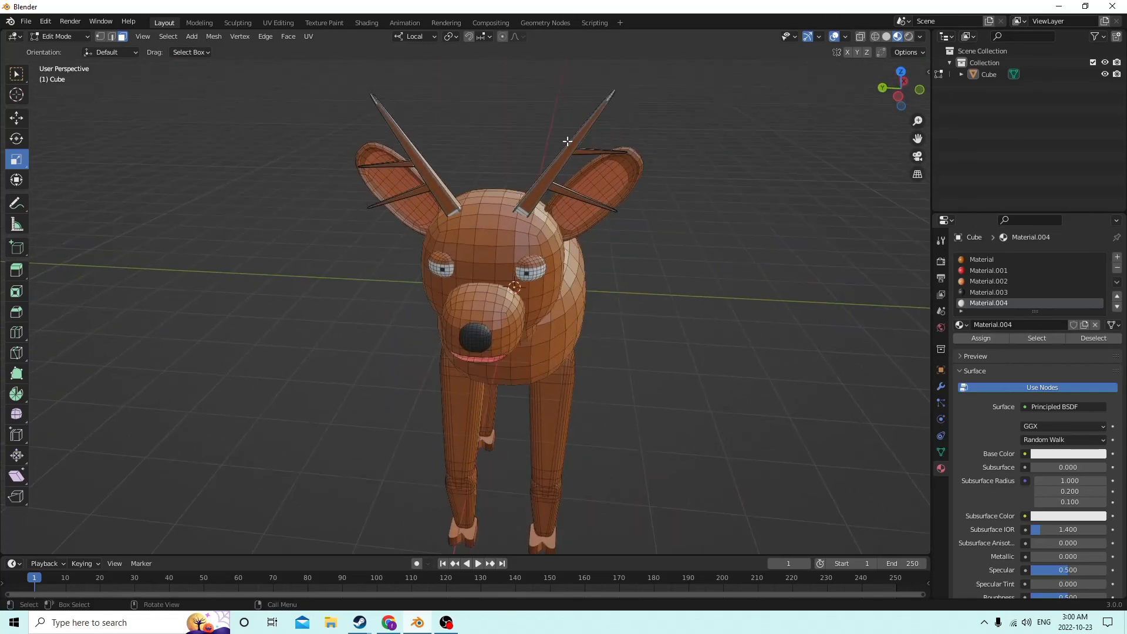
click(44, 20)
click(68, 33)
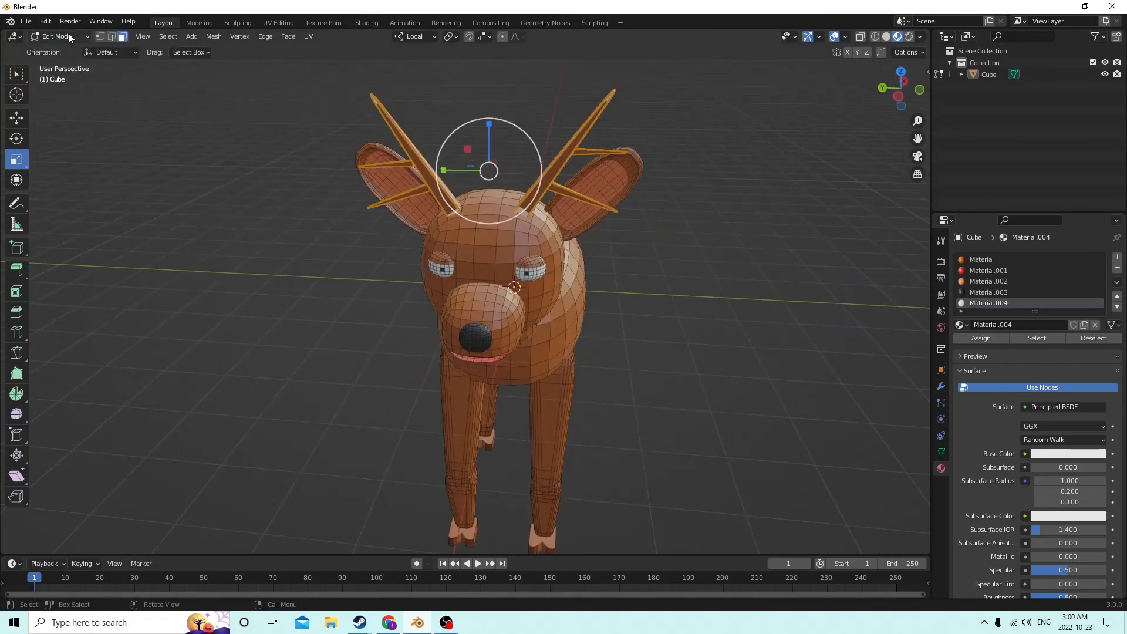
middle_drag(447, 102, 475, 92)
Clear the selection, select all linked parts of both horns, assign Material.004 to them and return to Object Mode
click(807, 147)
middle_drag(807, 147, 763, 151)
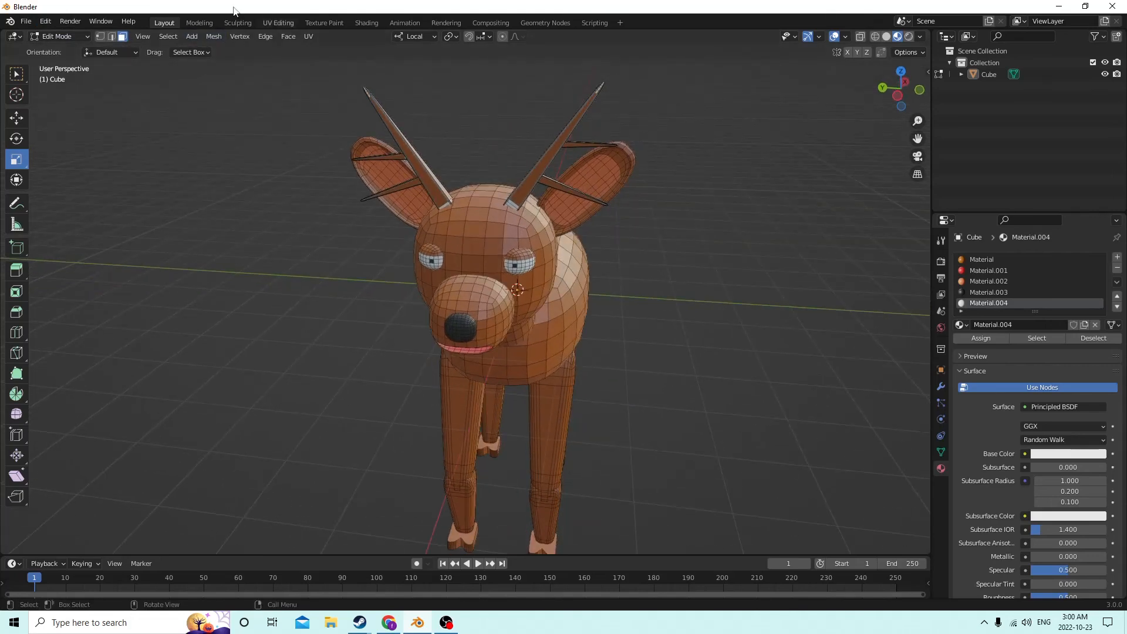
key(l)
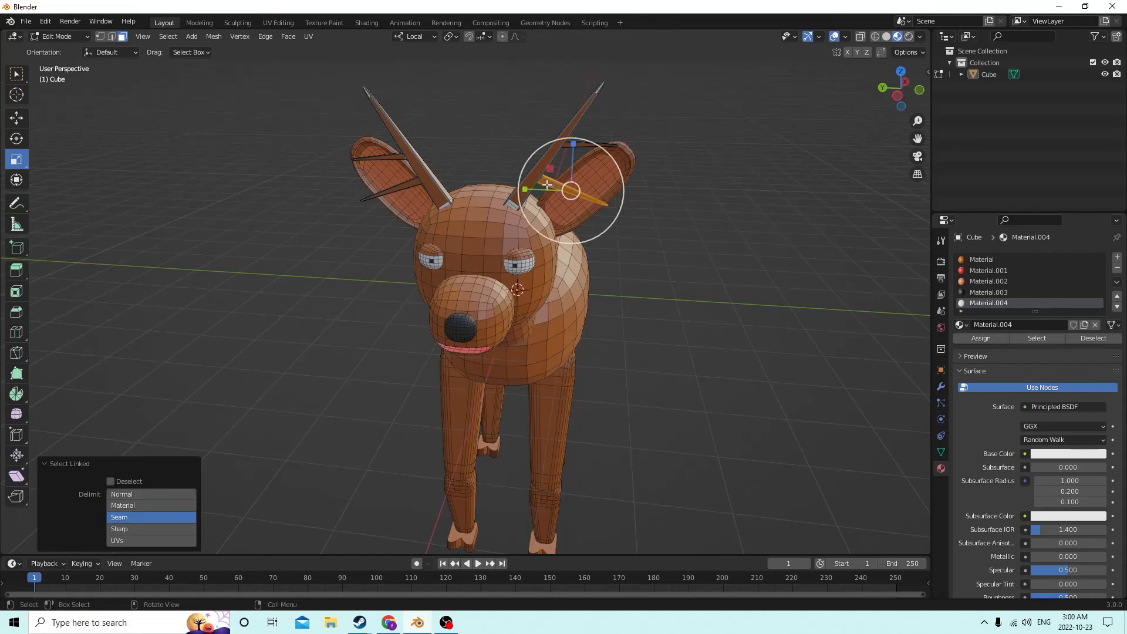
key(l)
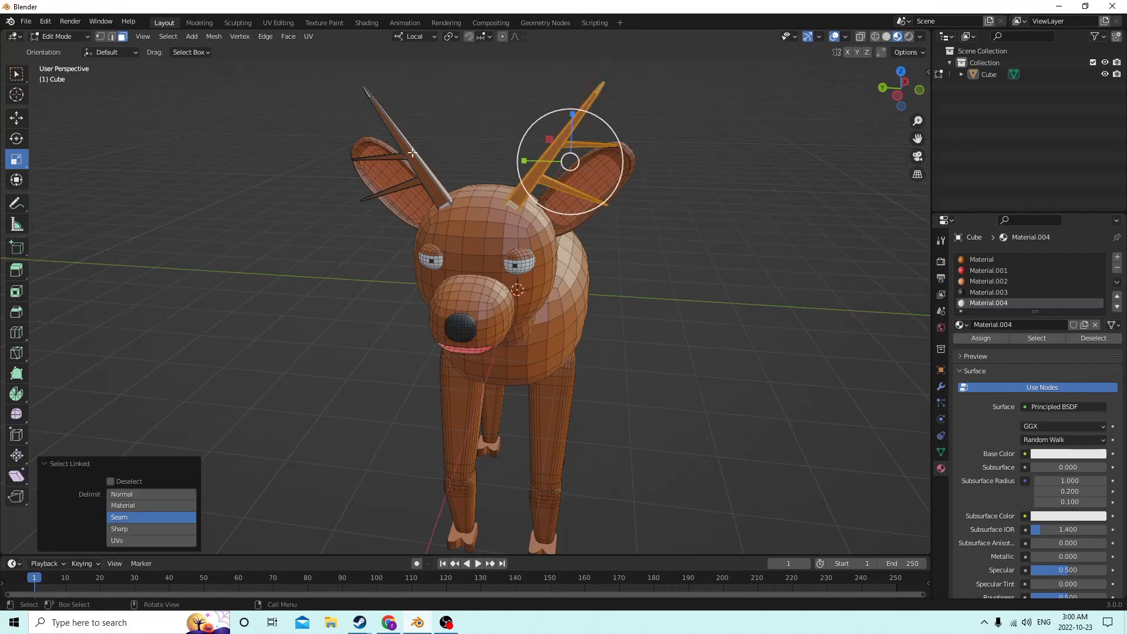
key(l)
key(l)
key(l)
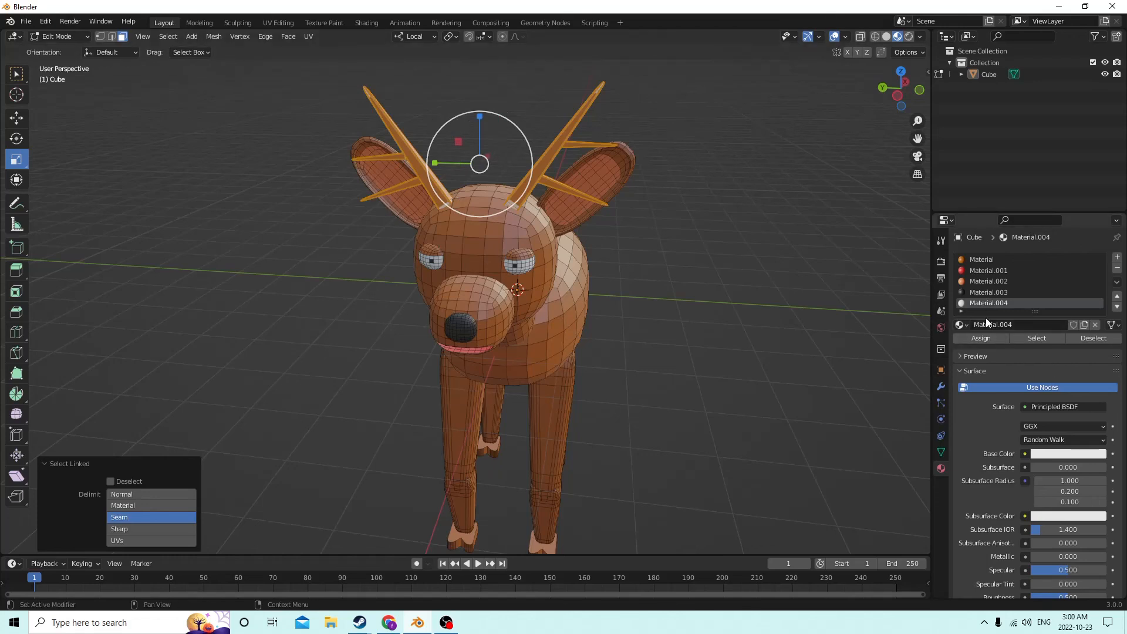
click(992, 338)
key(alt+a)
key(Tab)
scroll(812, 255, down, 2)
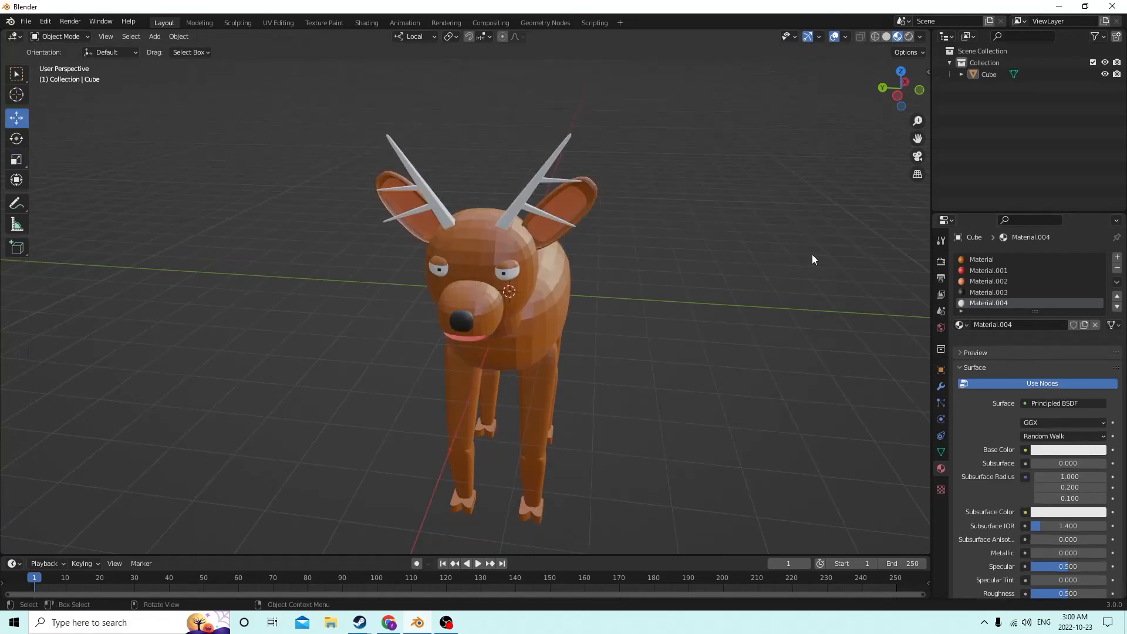
middle_drag(700, 239, 706, 291)
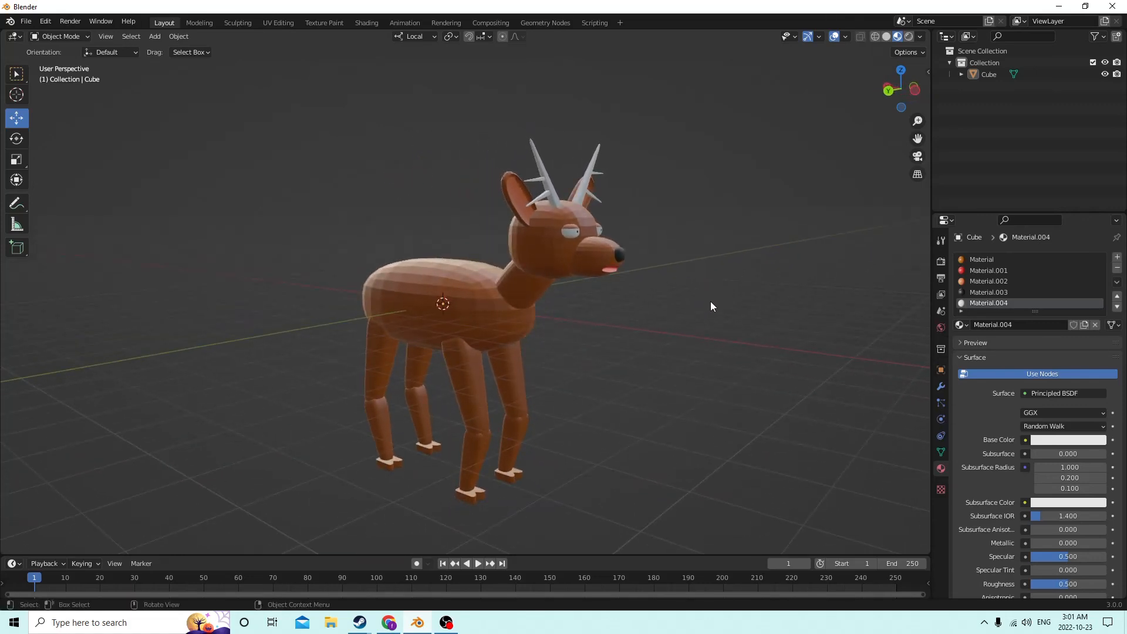